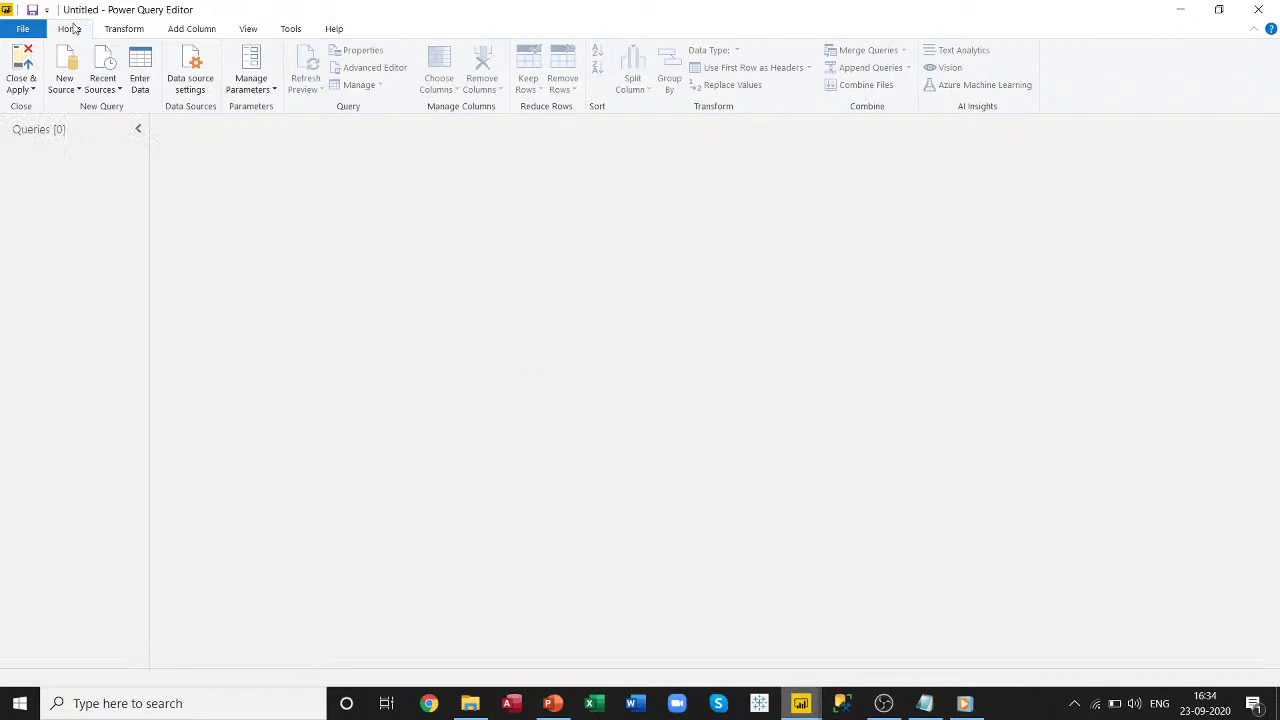
Compare the text, number and date operations offered for transforming existing columns with those for adding new columns.
left_click(133, 31)
left_click(177, 34)
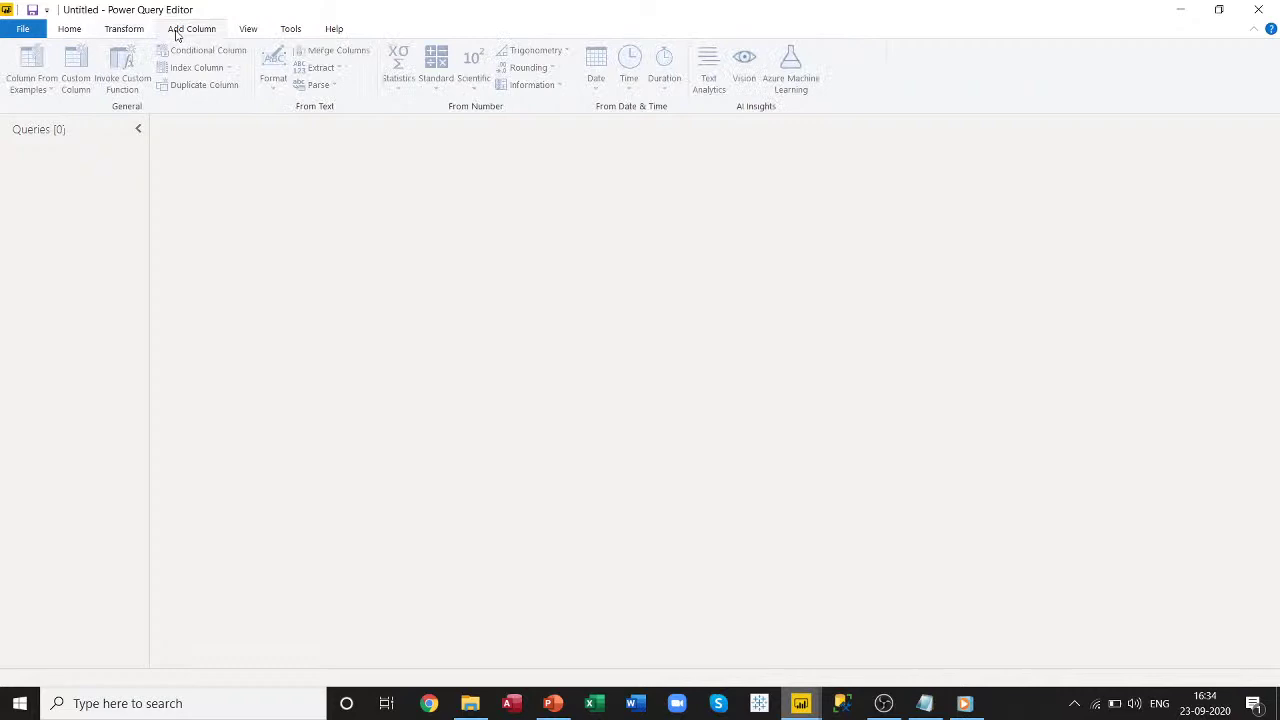
left_click(123, 30)
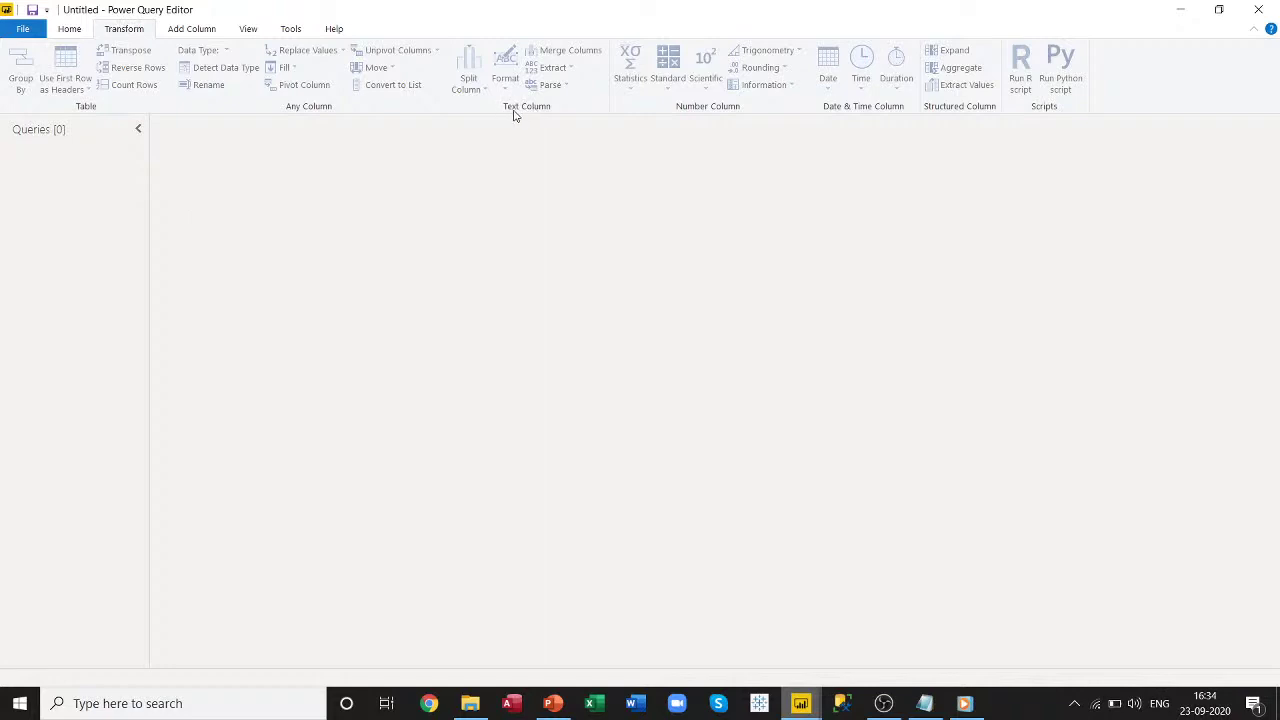
left_click(178, 31)
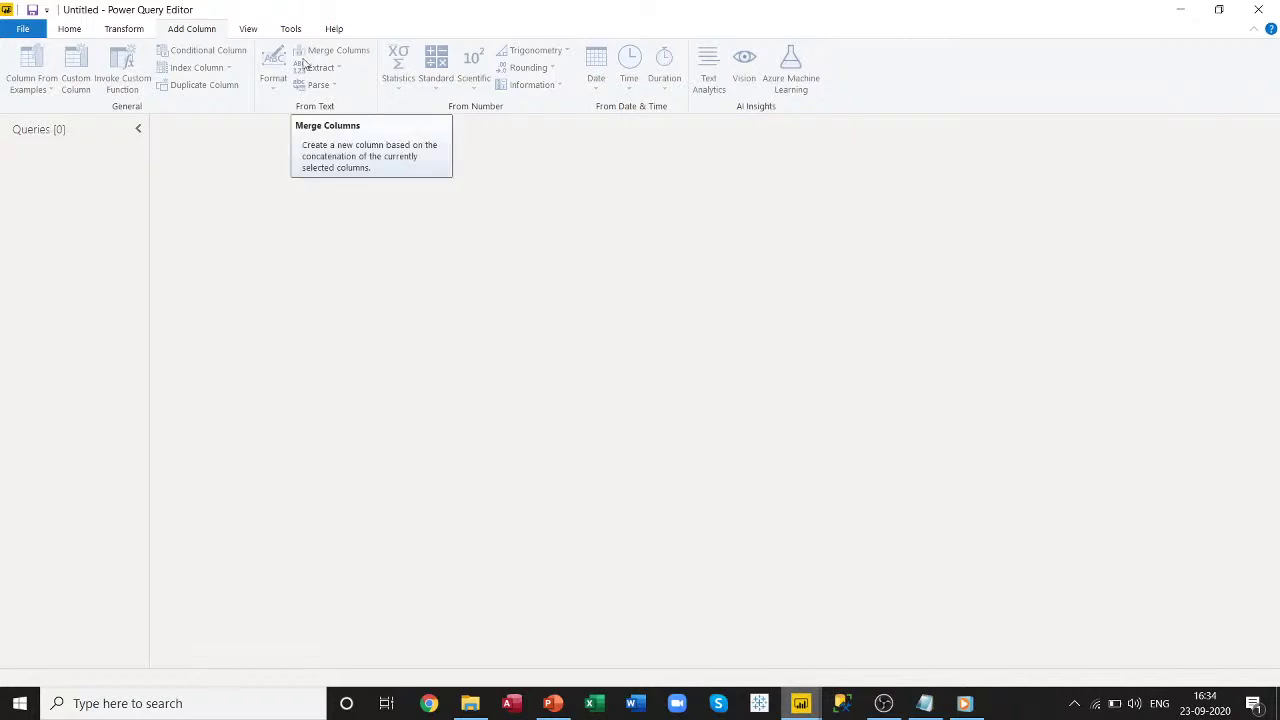
left_click(69, 31)
left_click(148, 34)
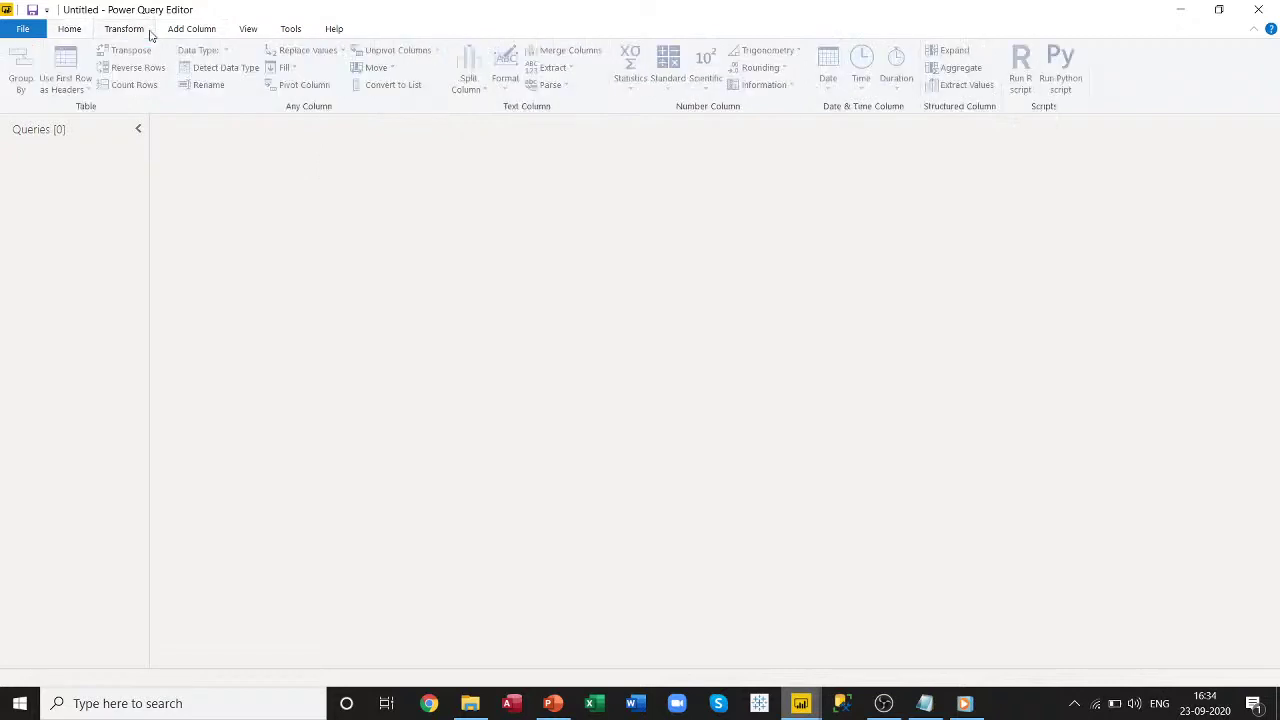
left_click(178, 34)
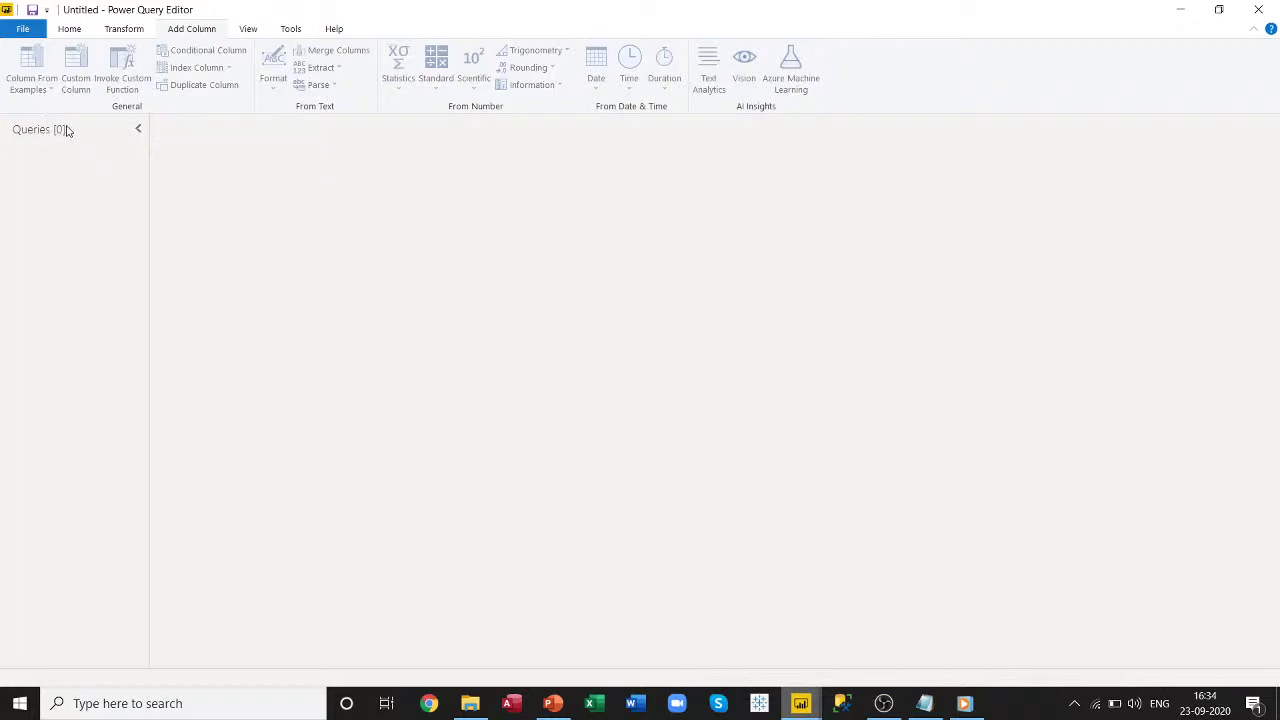
left_click(118, 32)
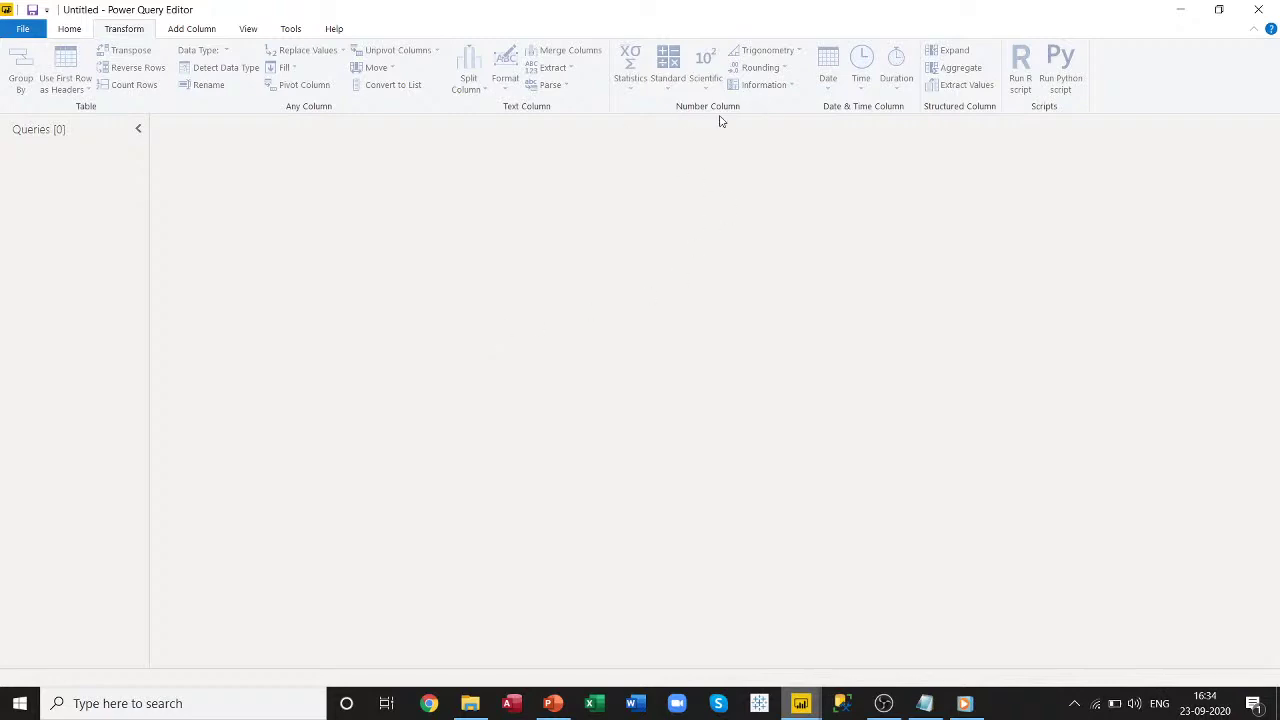
left_click(207, 32)
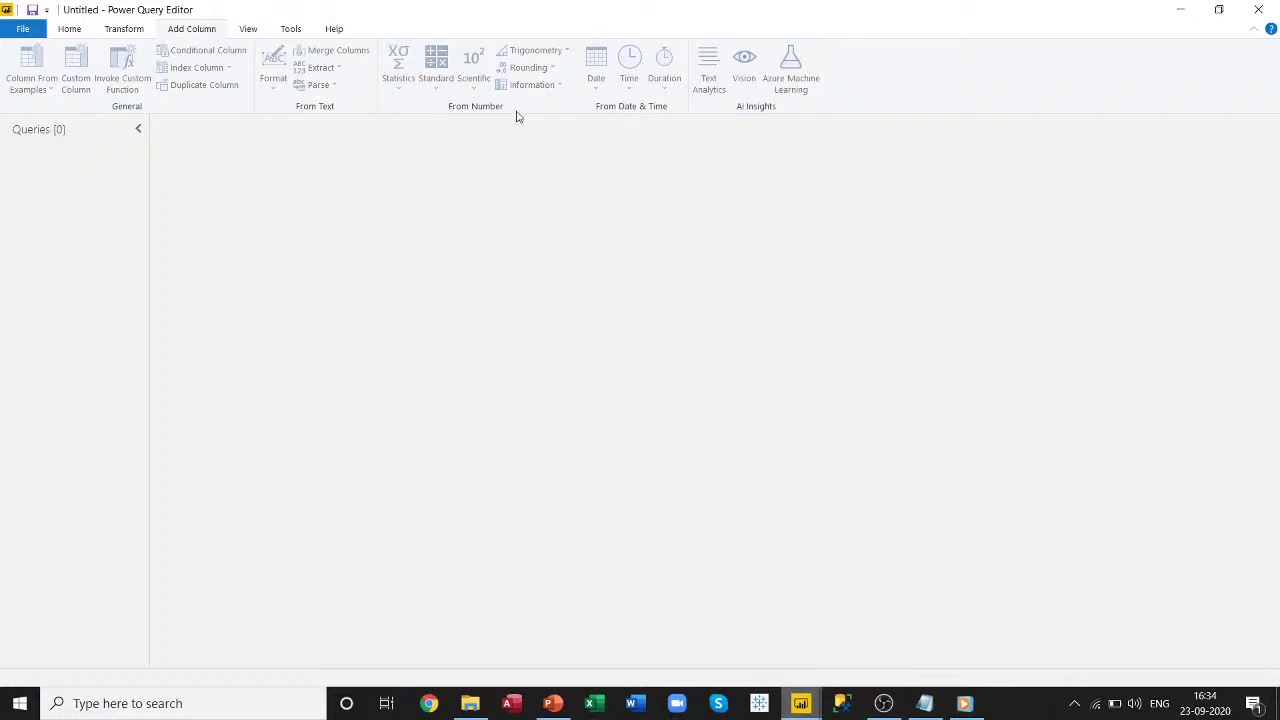
left_click(116, 32)
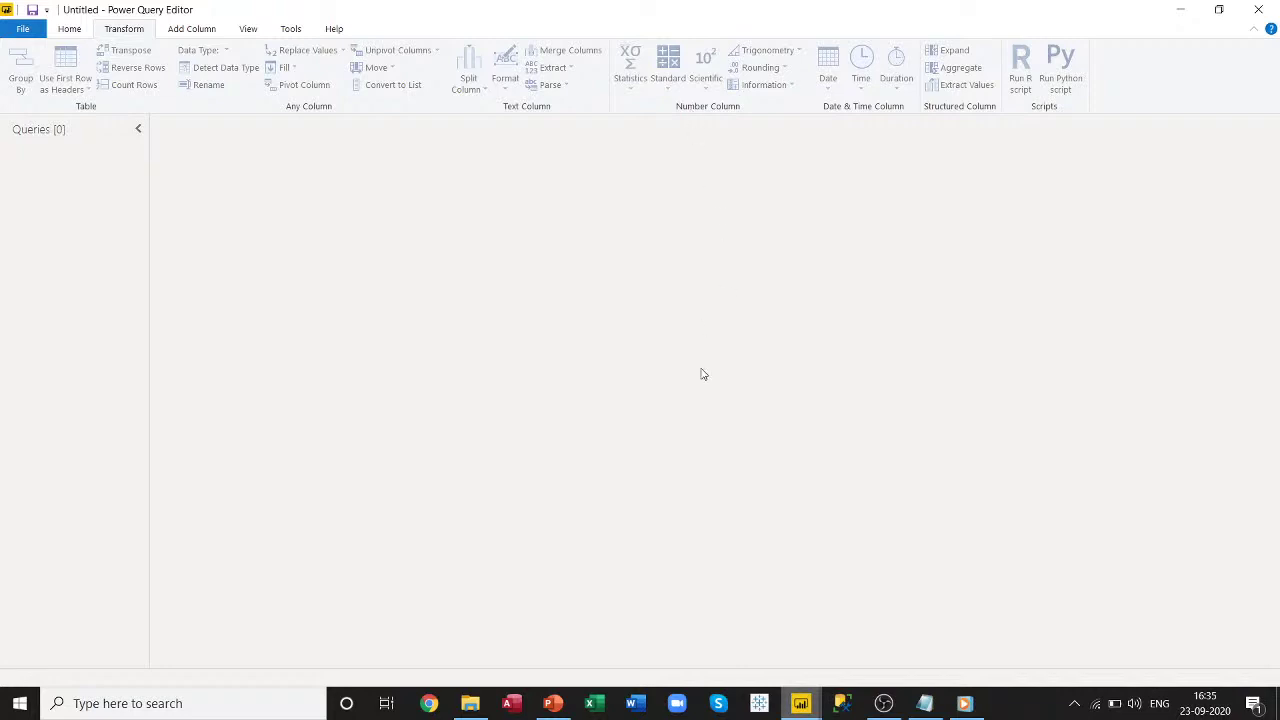
Close the empty query editor and connect to the NumberTransform Excel workbook as the data source.
left_click(1274, 16)
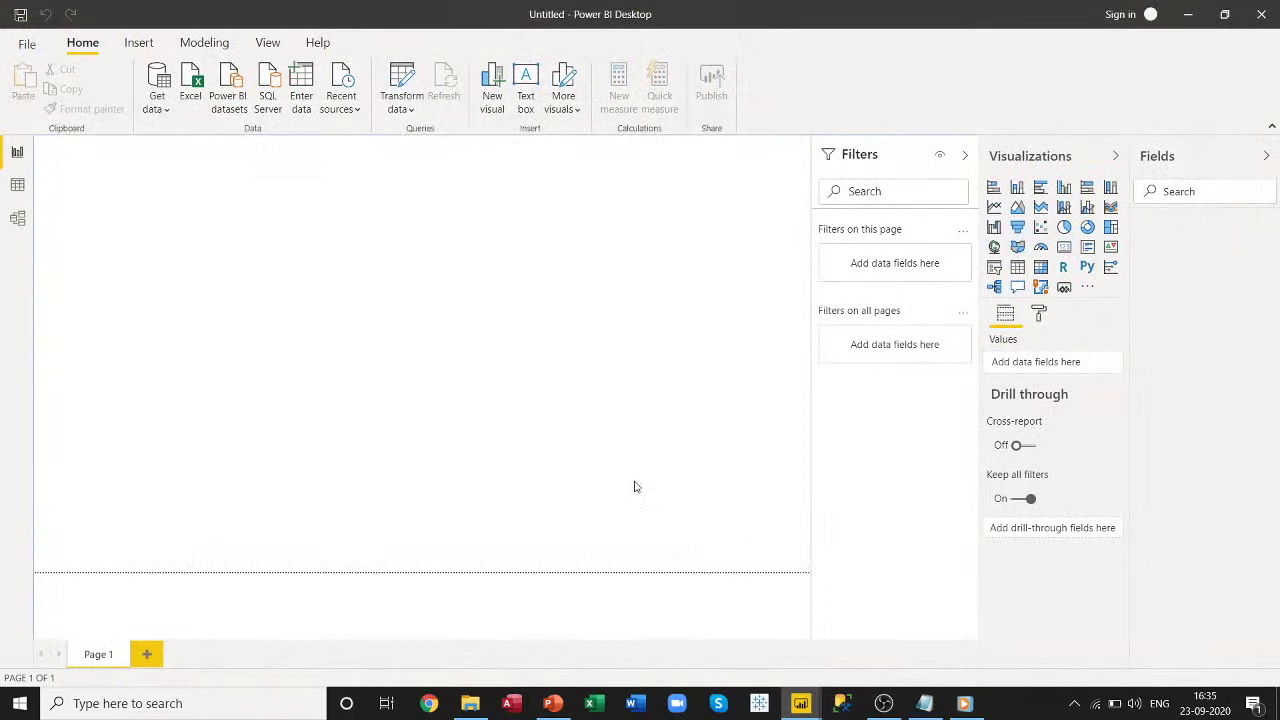
left_click(163, 110)
left_click(188, 164)
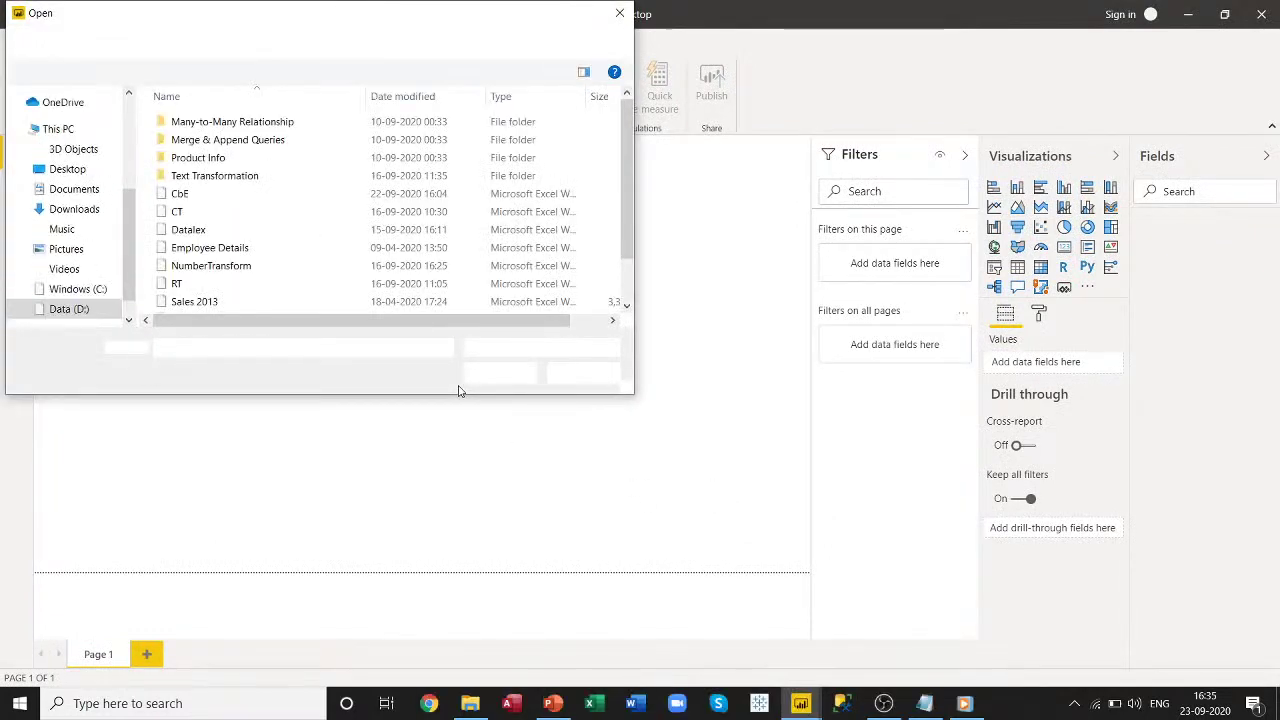
double_click(201, 268)
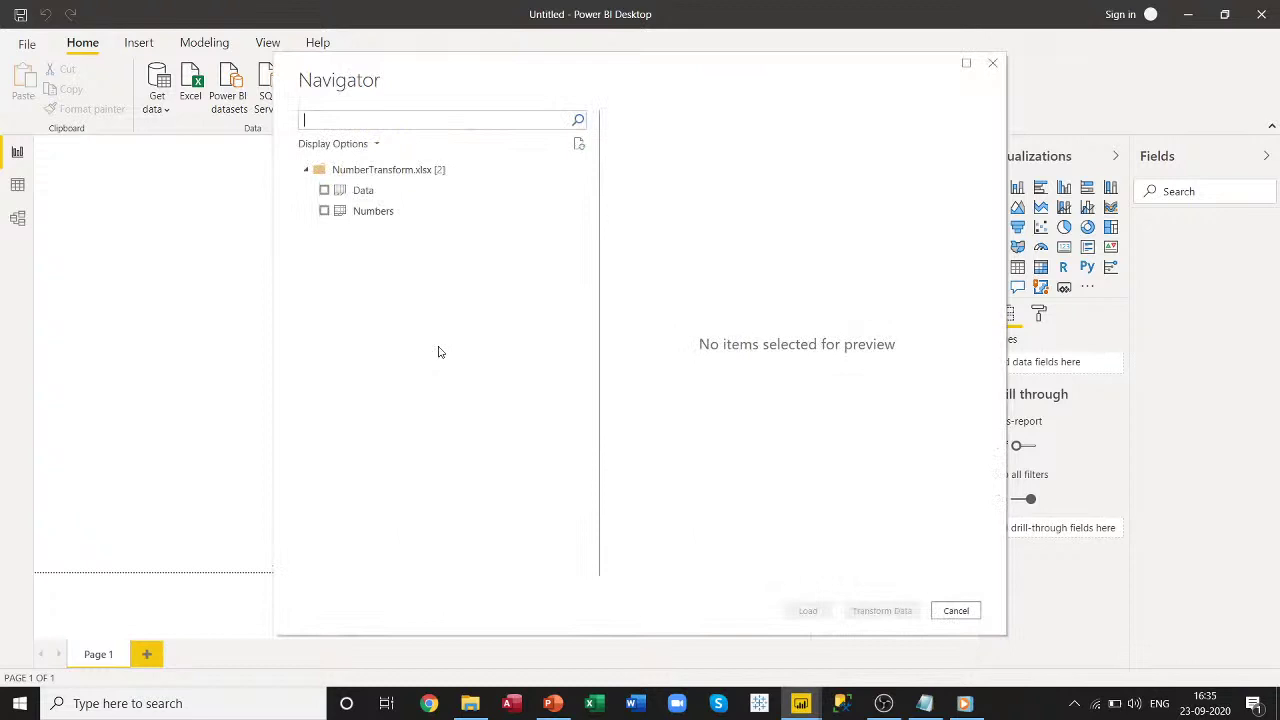
Select both the Numbers and Data sheets of the workbook and open them for transformation.
left_click(324, 211)
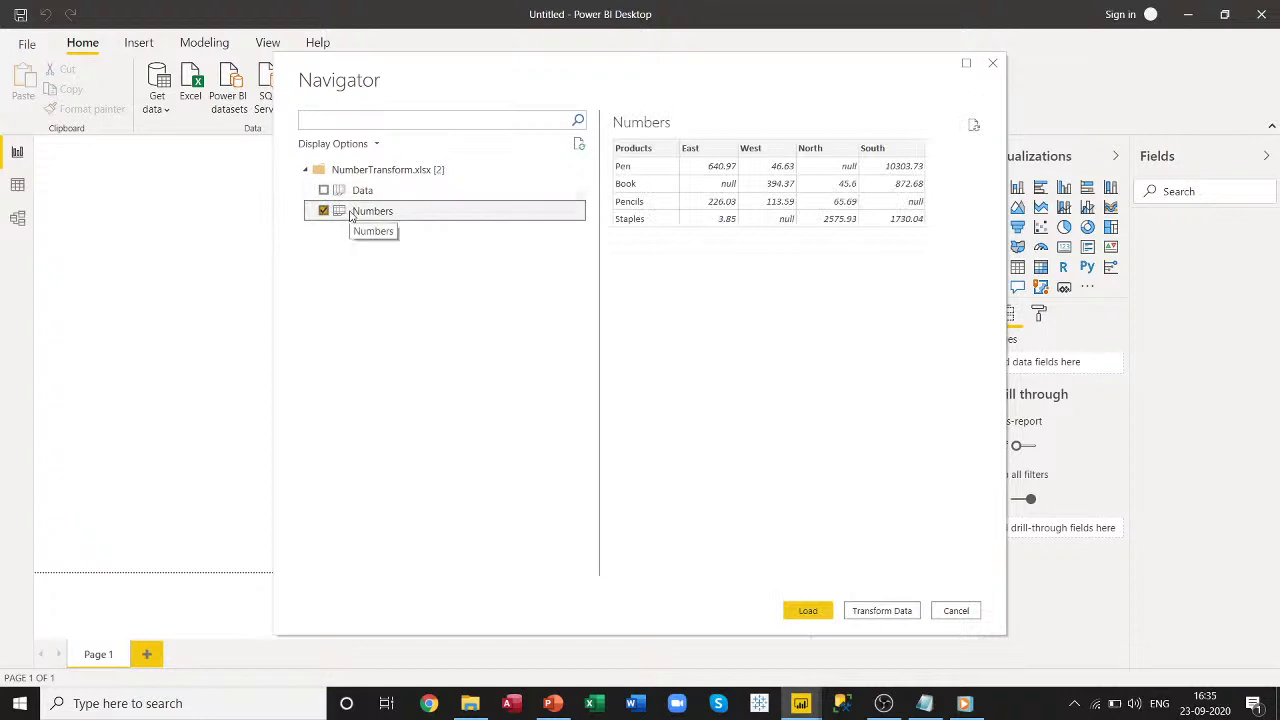
left_click(323, 191)
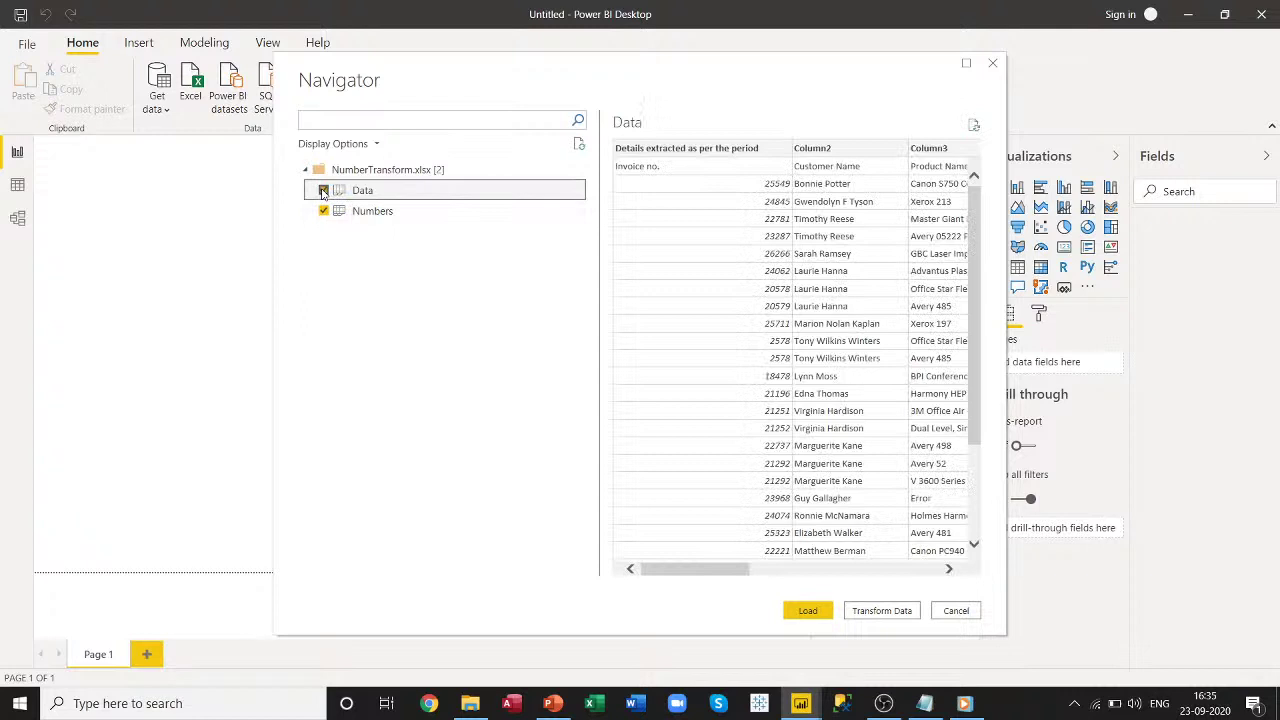
left_click(890, 611)
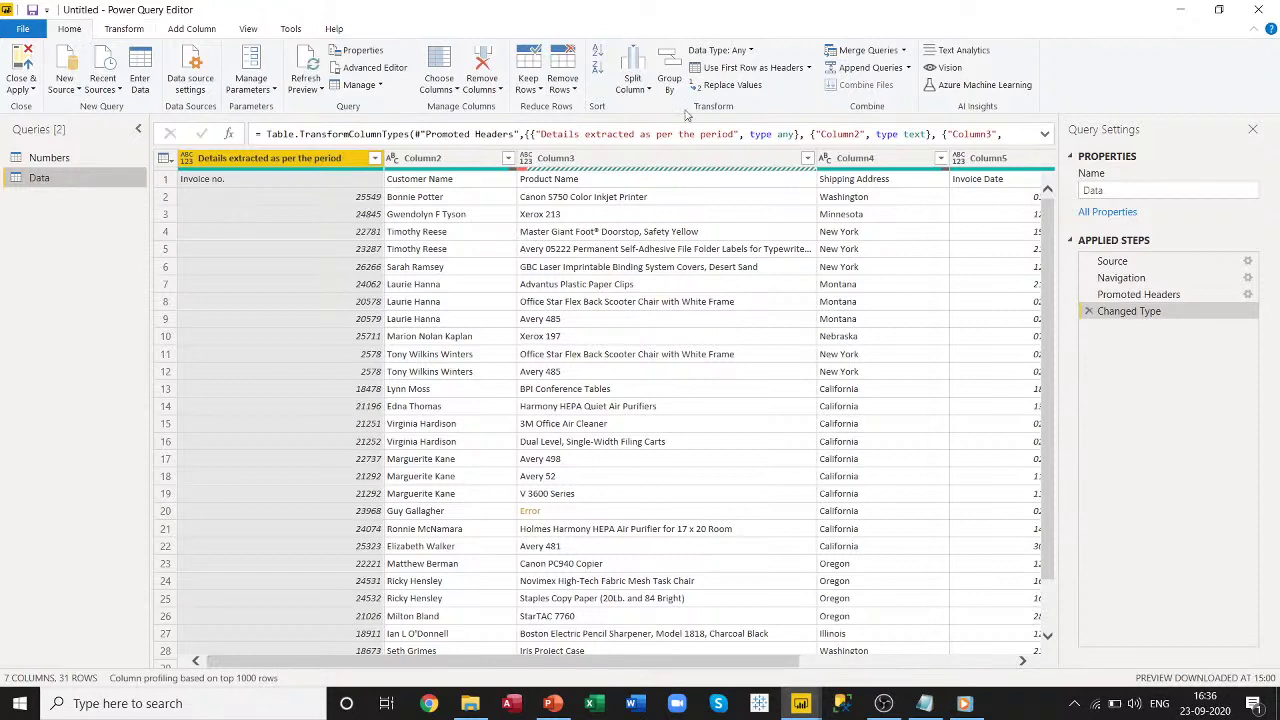
In the Data query, promote the first row to headers and remove the rows with errors in Product Name.
left_click(808, 68)
left_click(750, 88)
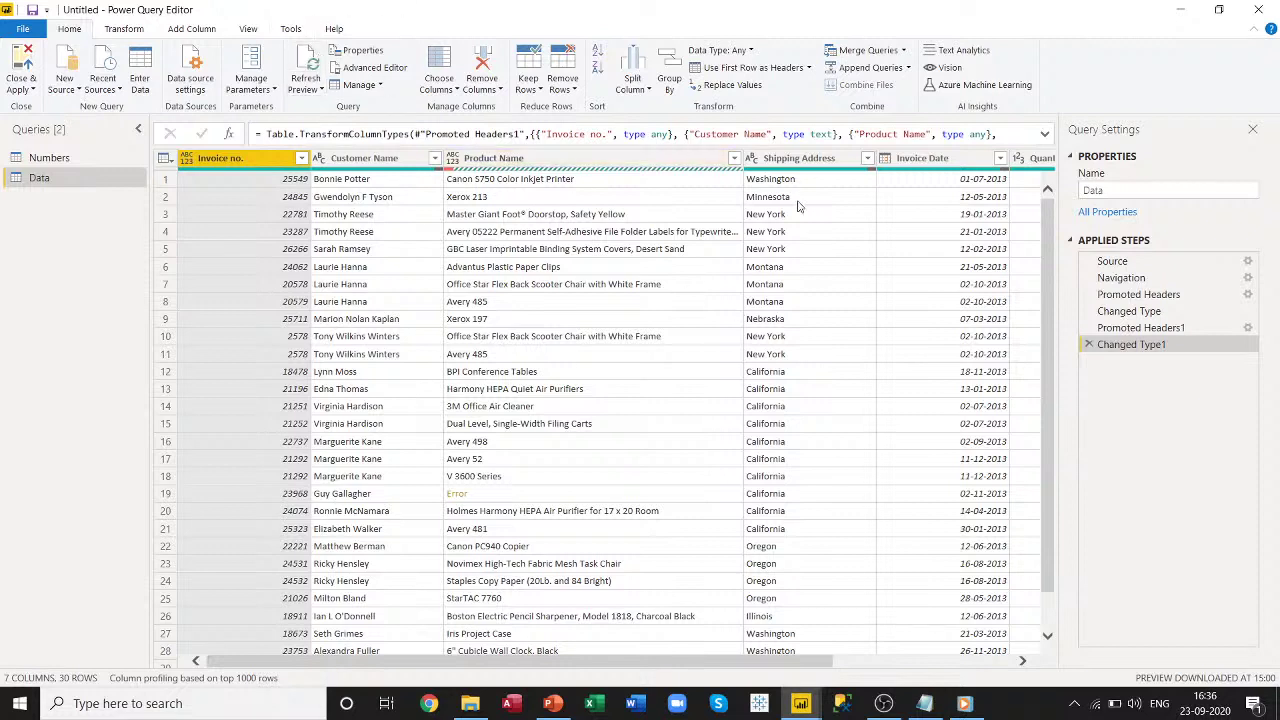
left_click(563, 160)
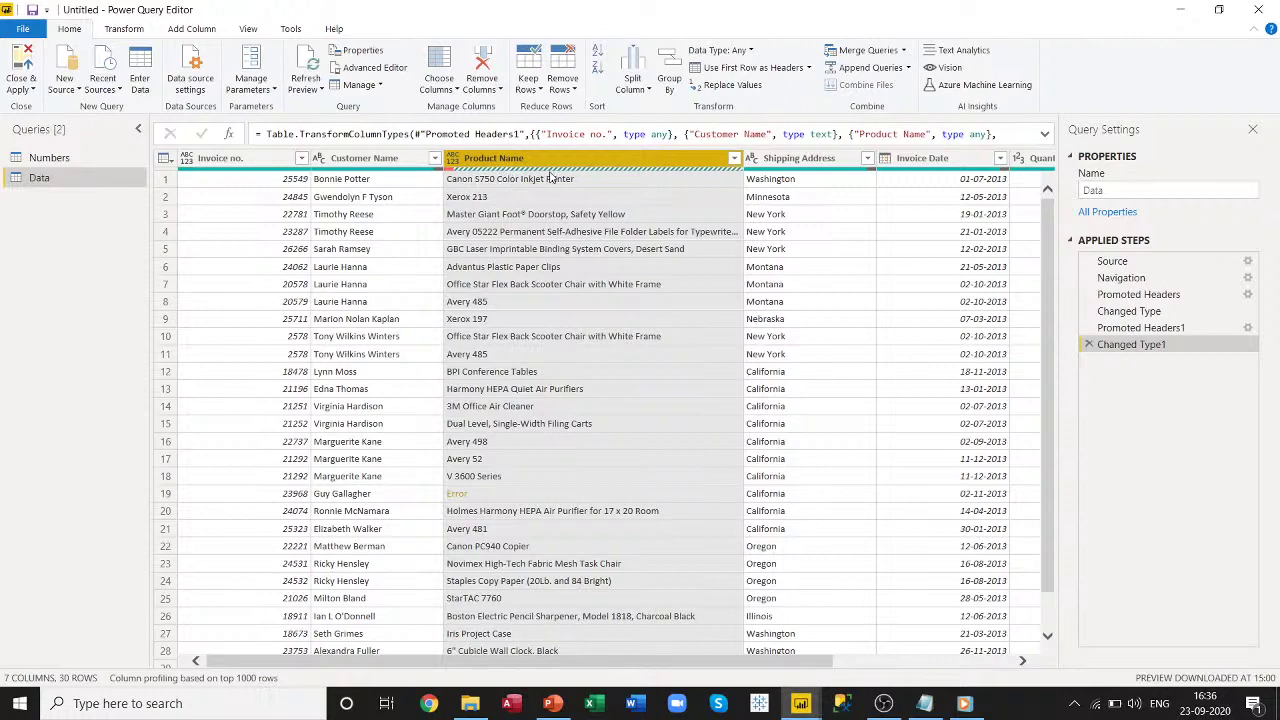
scroll(598, 283, "down", 2)
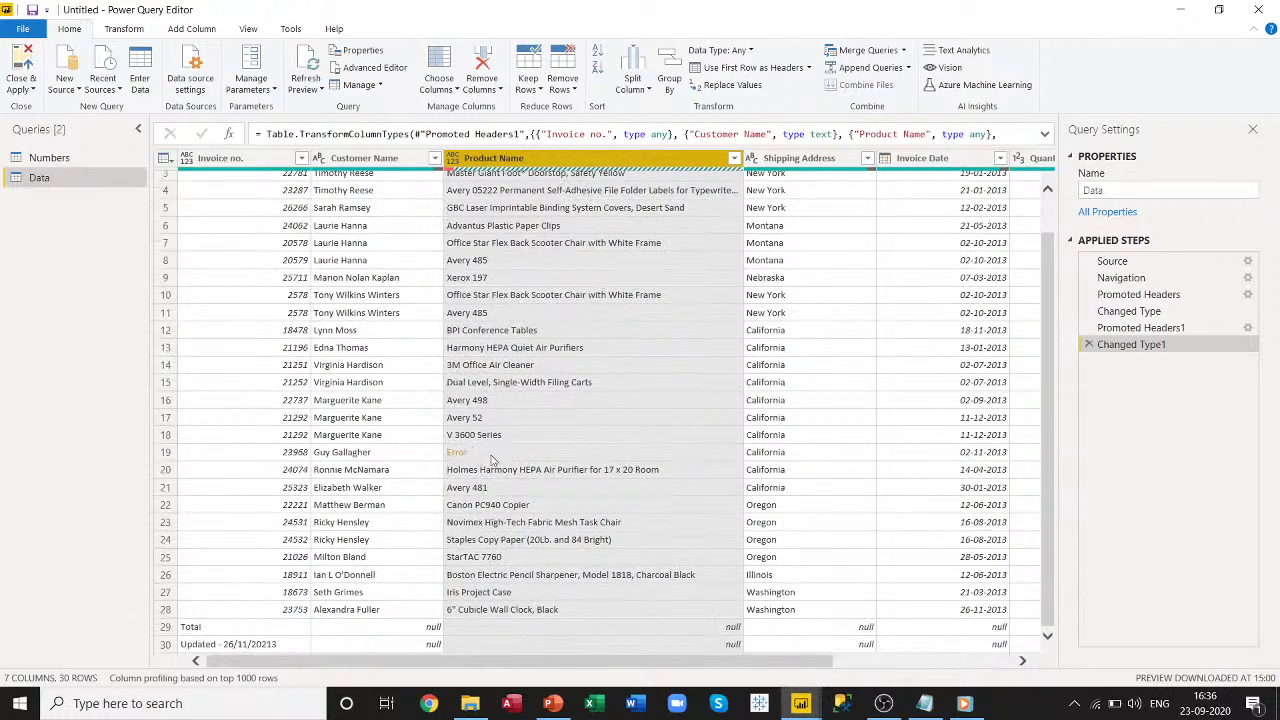
scroll(611, 358, "up", 2)
left_click(621, 322)
left_click(580, 158)
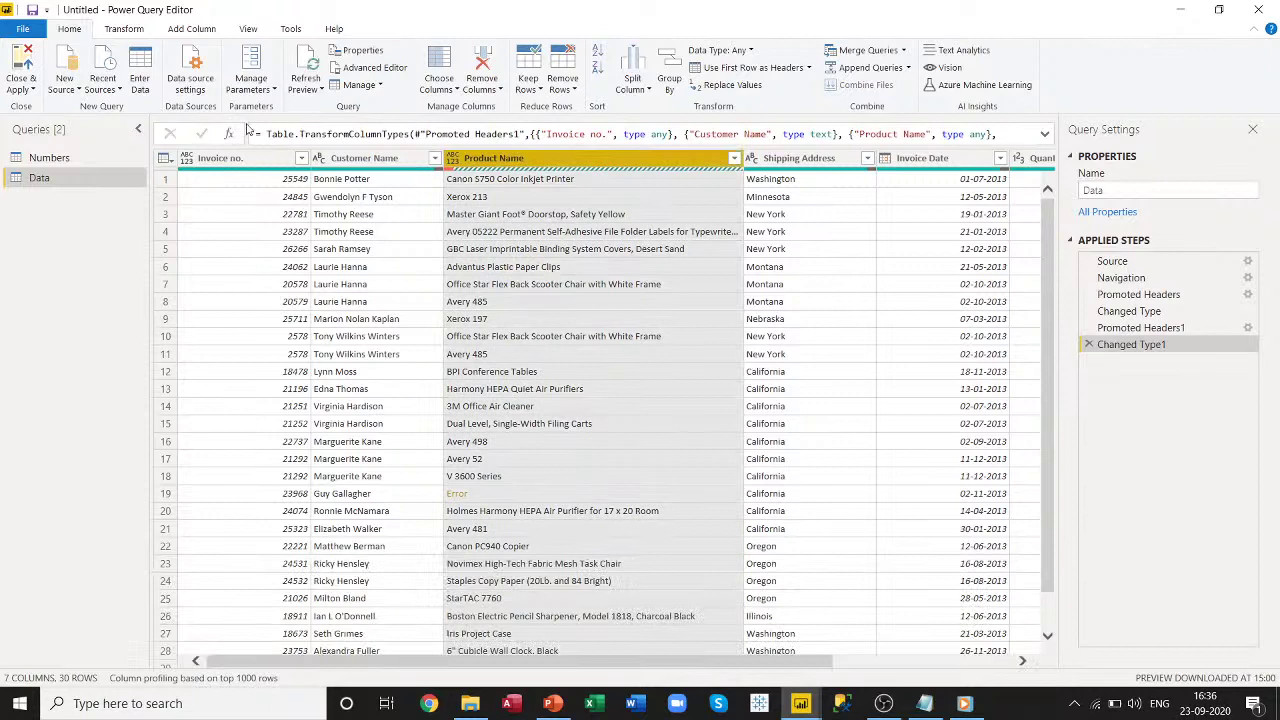
left_click(573, 91)
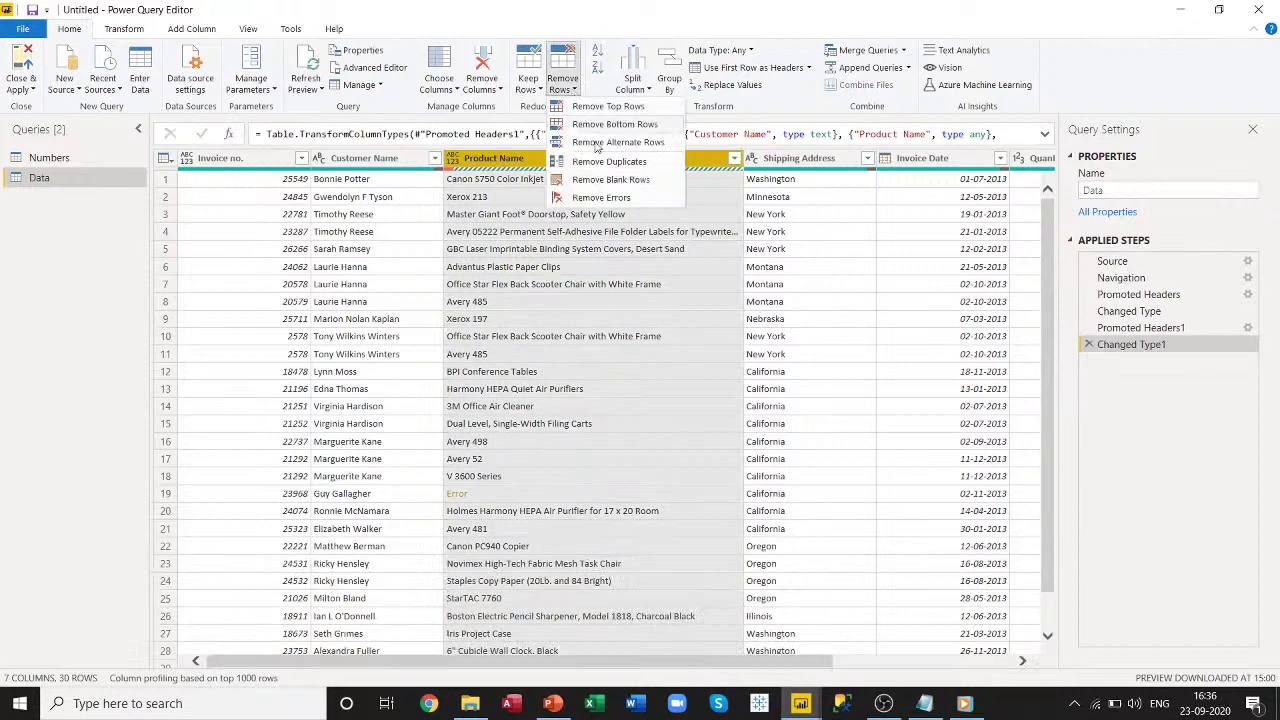
left_click(602, 198)
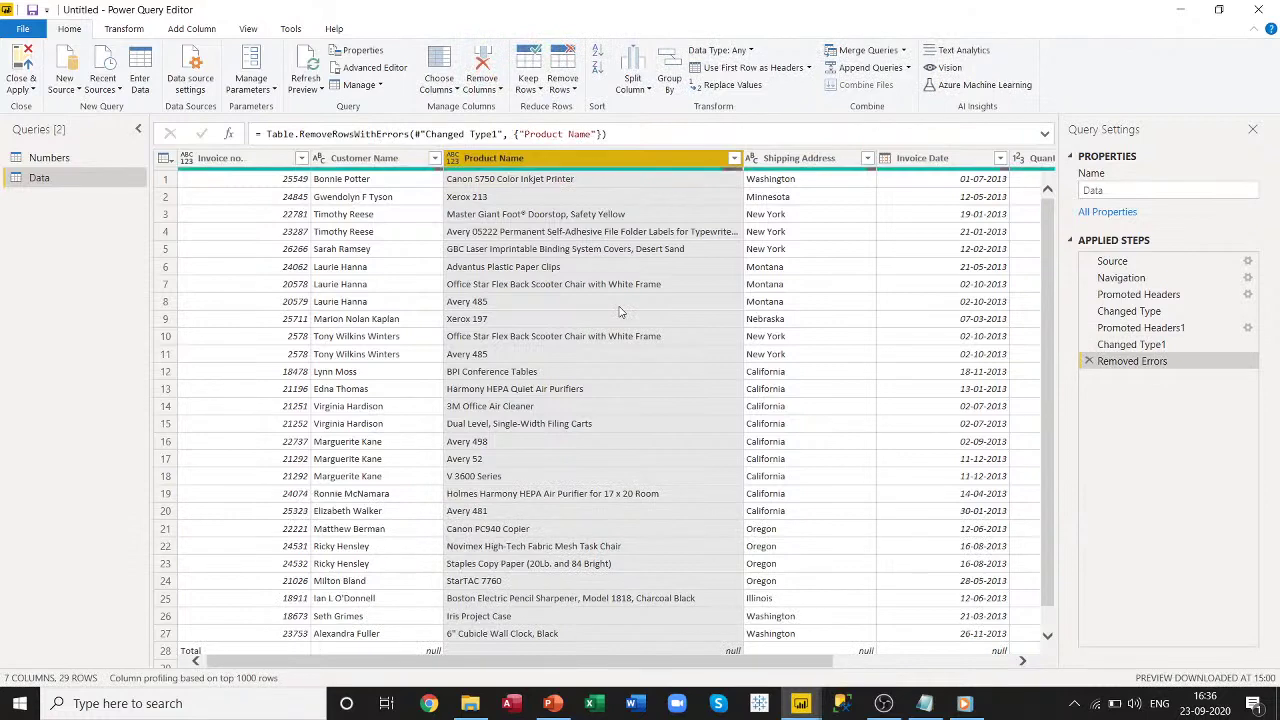
Remove the bottom 2 rows of the Data query, containing the Total and Updated lines.
scroll(619, 312, "down", 1)
left_click(658, 630)
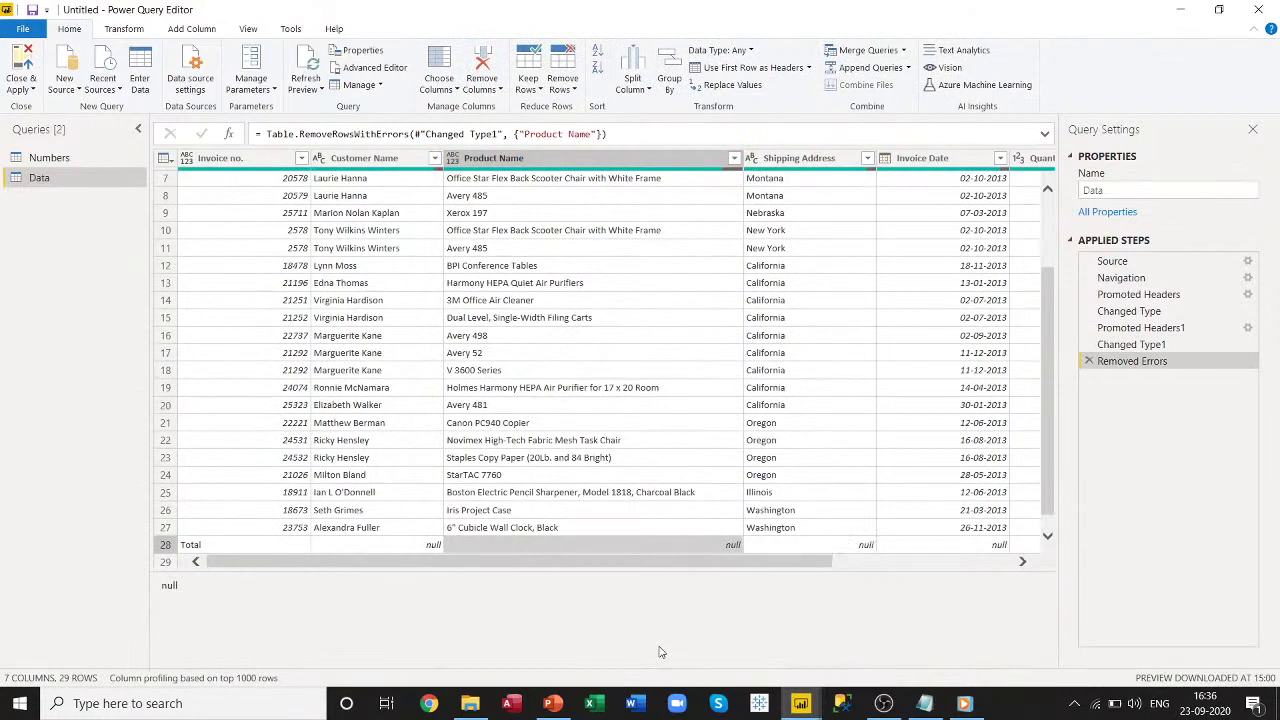
scroll(622, 517, "down", 1)
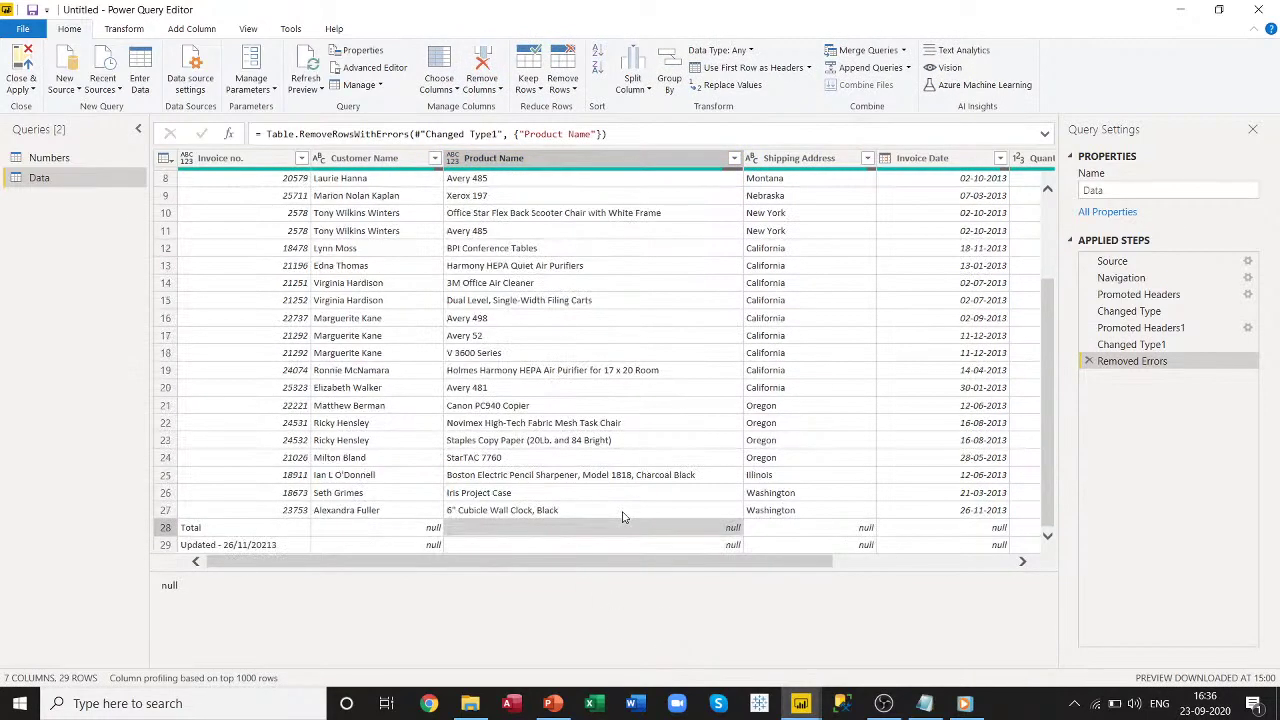
left_click(576, 95)
left_click(608, 126)
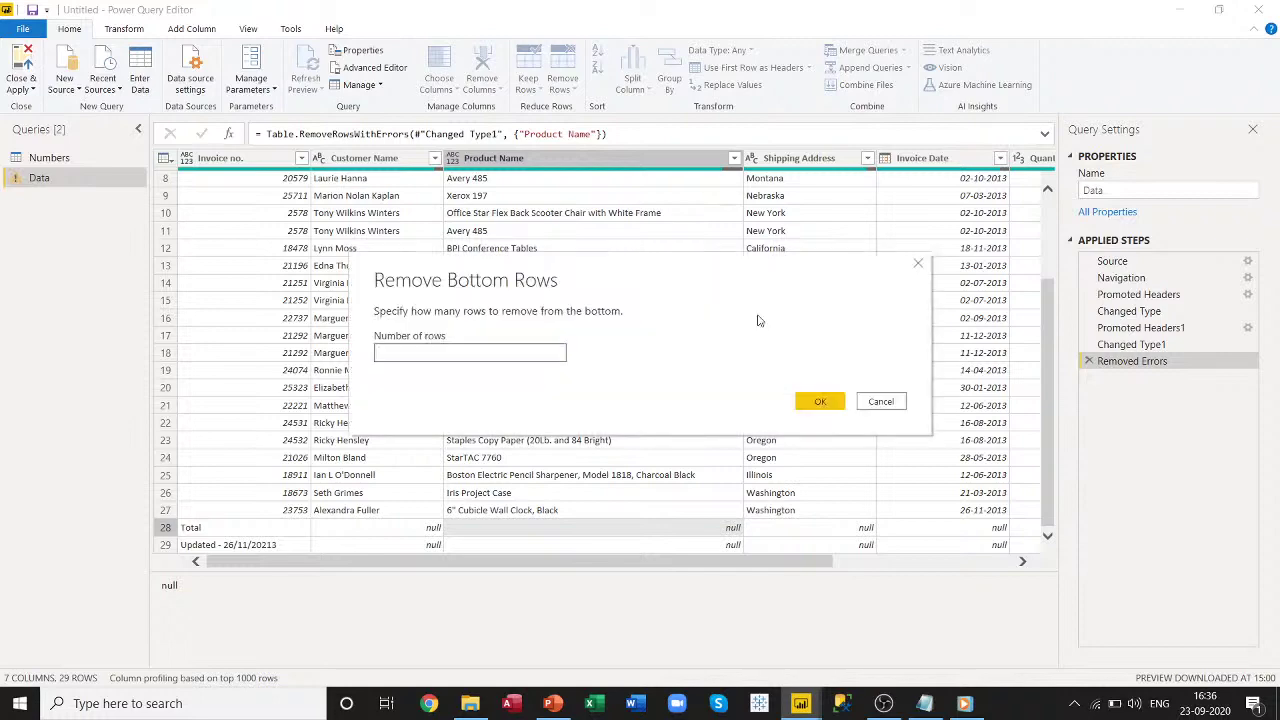
left_click(816, 401)
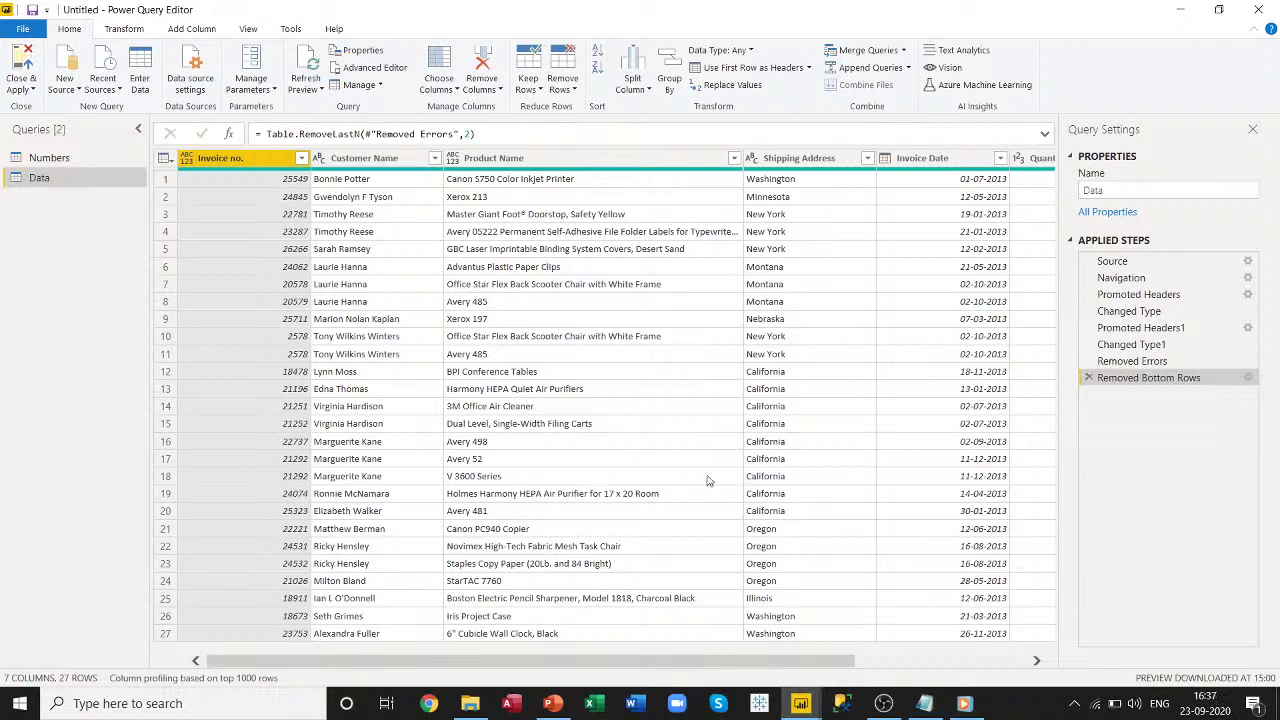
Compare the number operations for transforming and for adding columns, with Amount selected alone and together with Quantity ordered new.
left_click(124, 32)
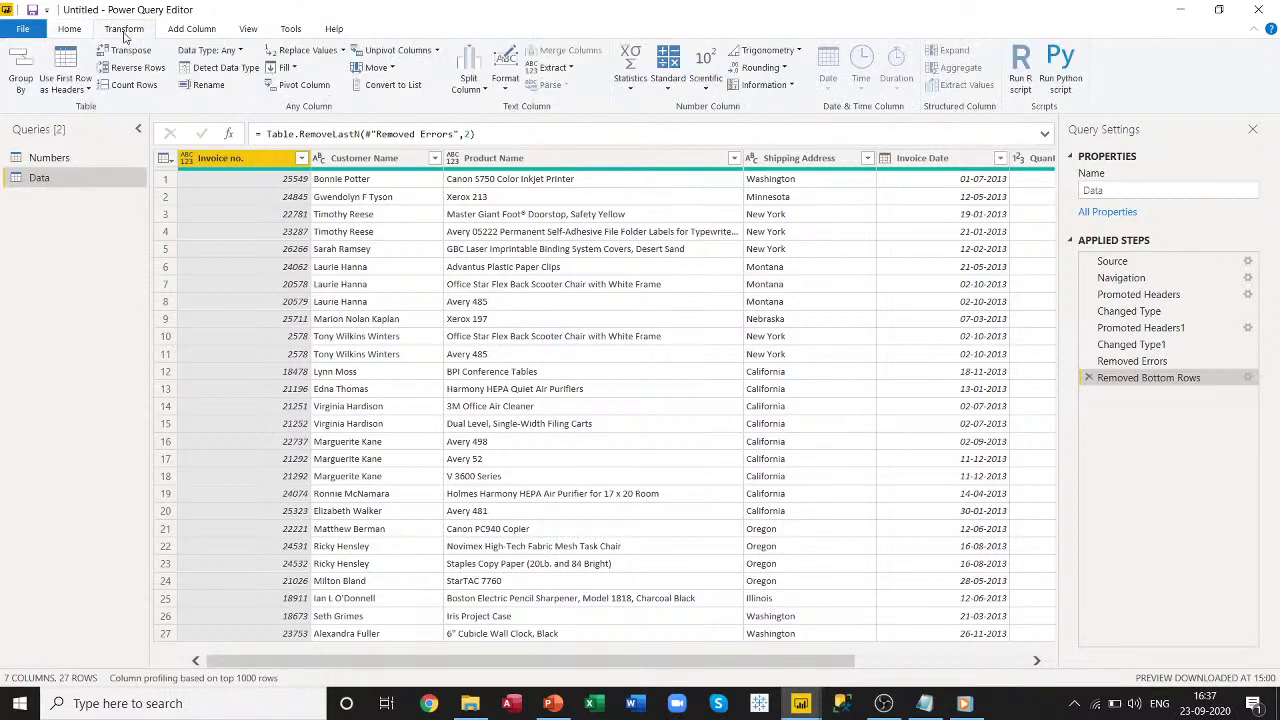
left_click(200, 32)
left_click(122, 32)
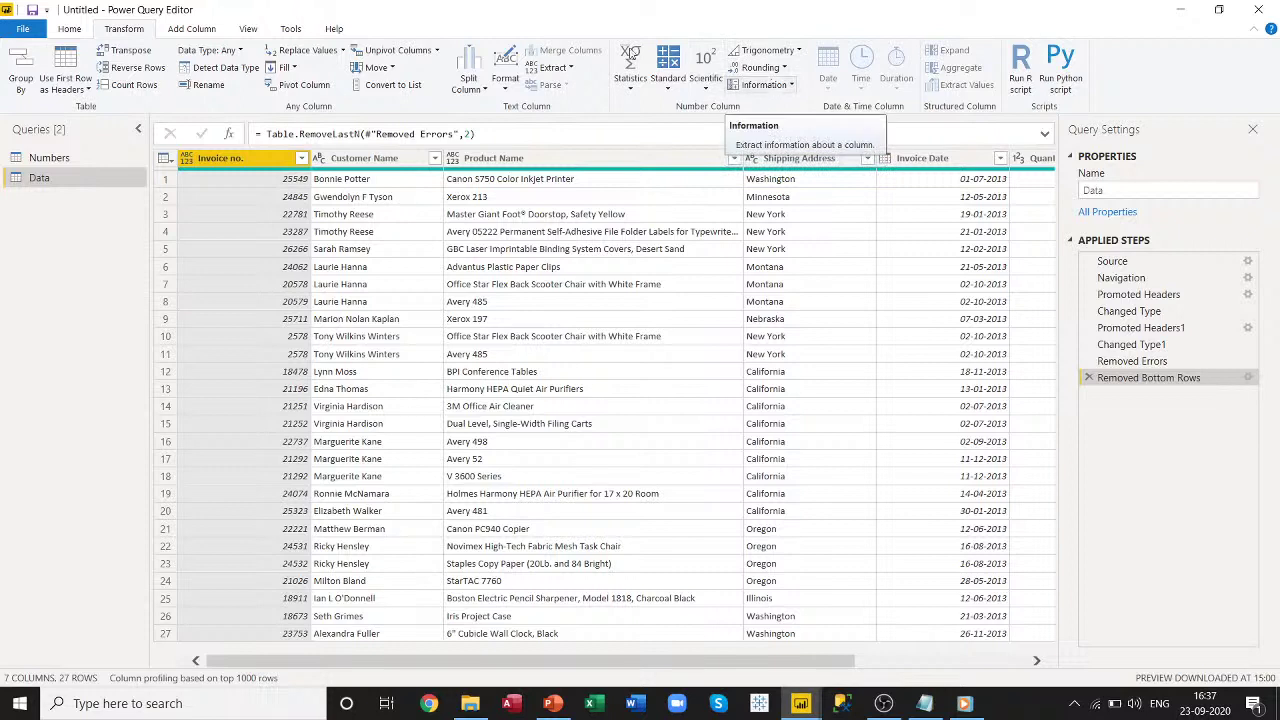
left_click(210, 28)
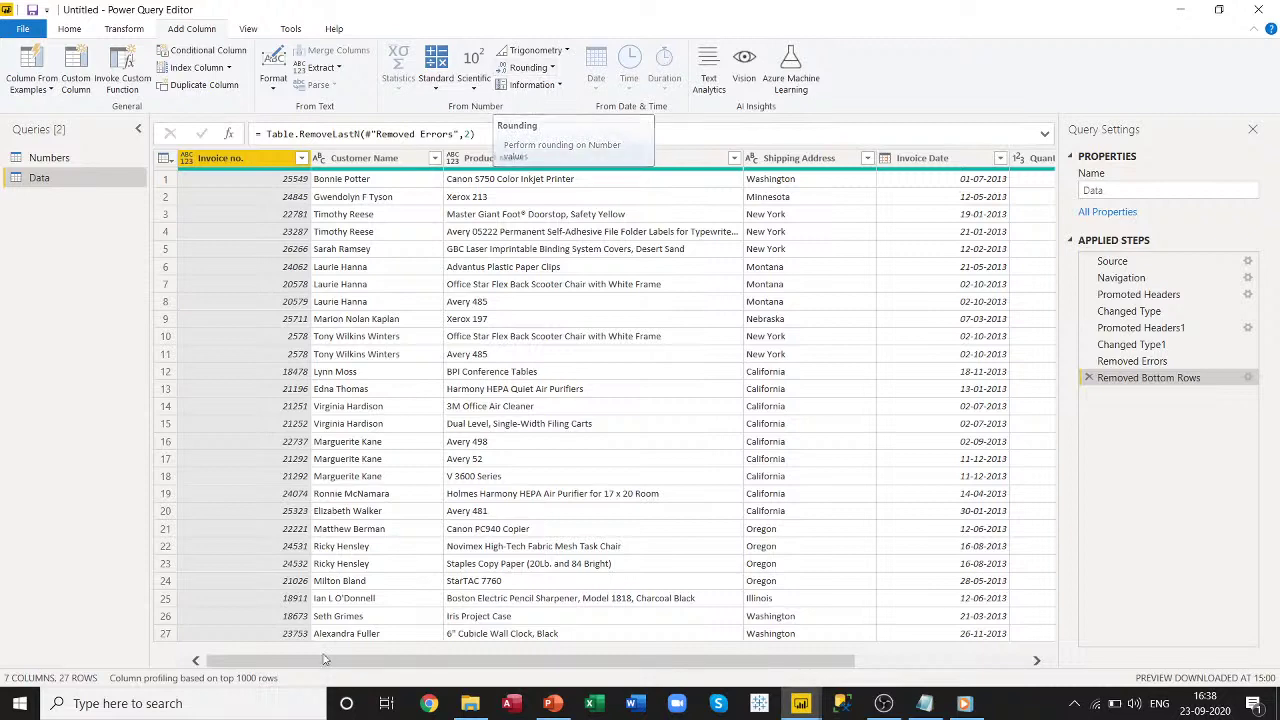
left_click_drag(509, 667, 908, 665)
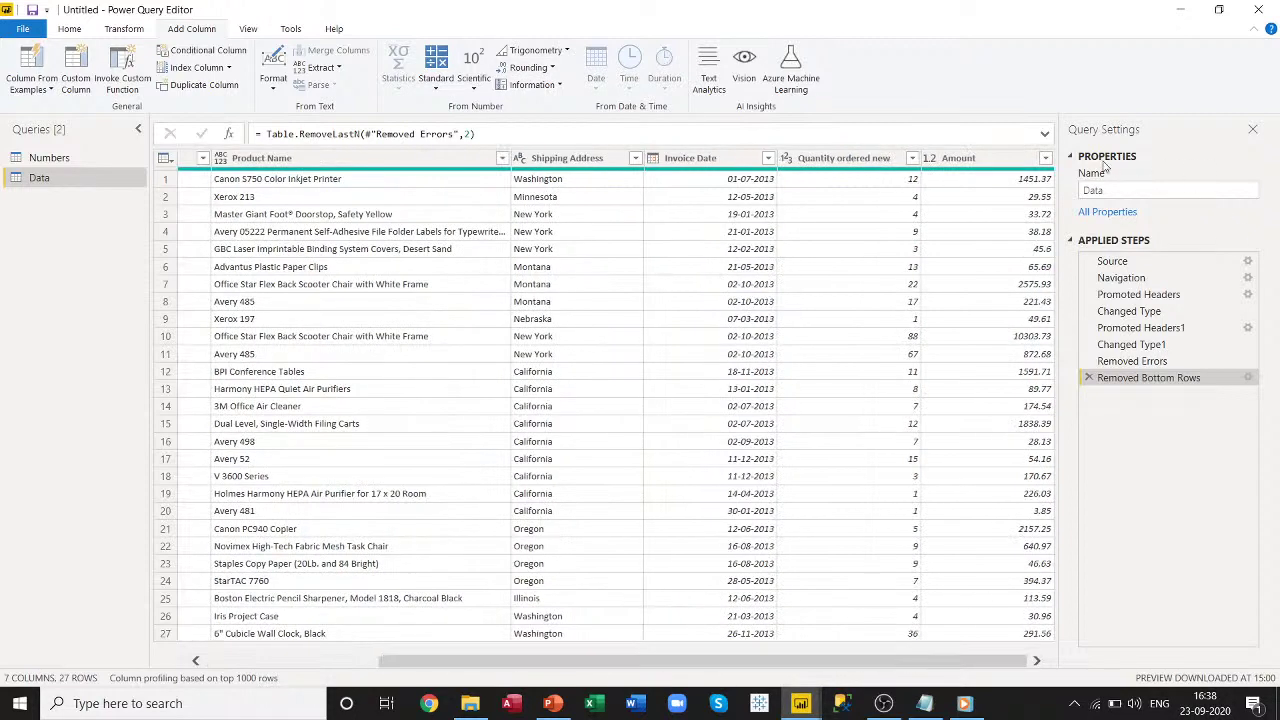
left_click(848, 160)
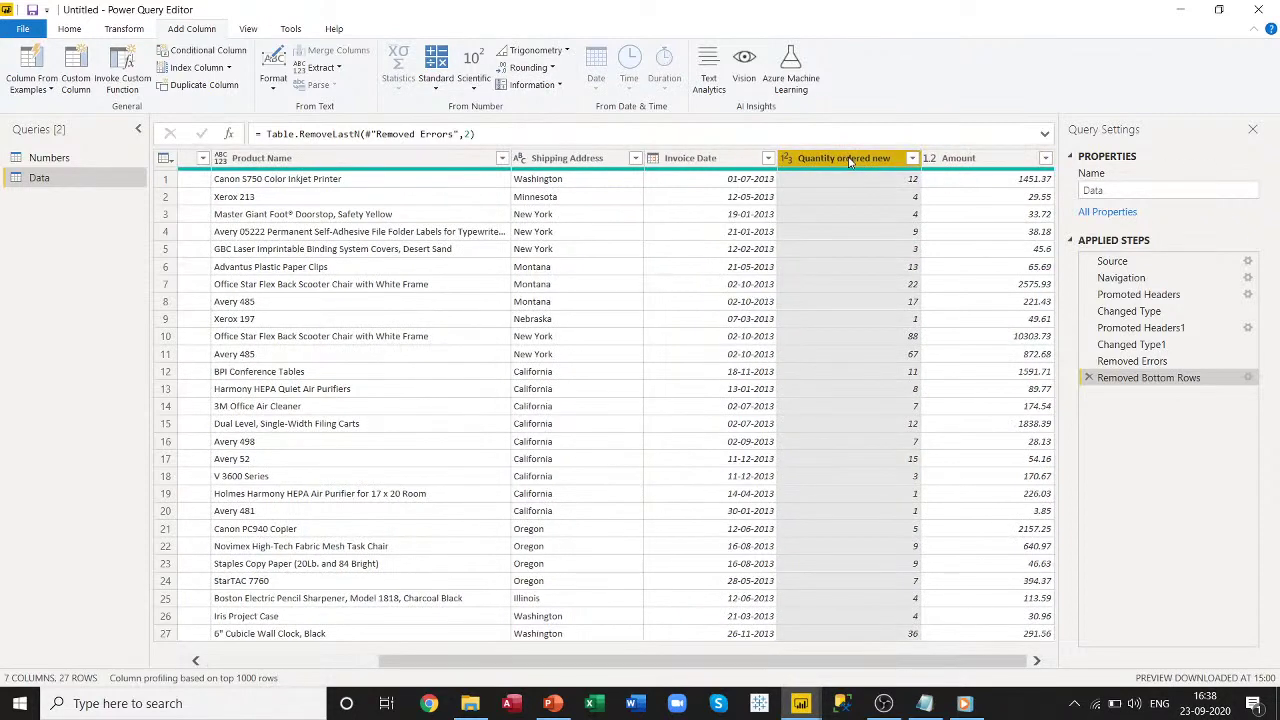
left_click(980, 165)
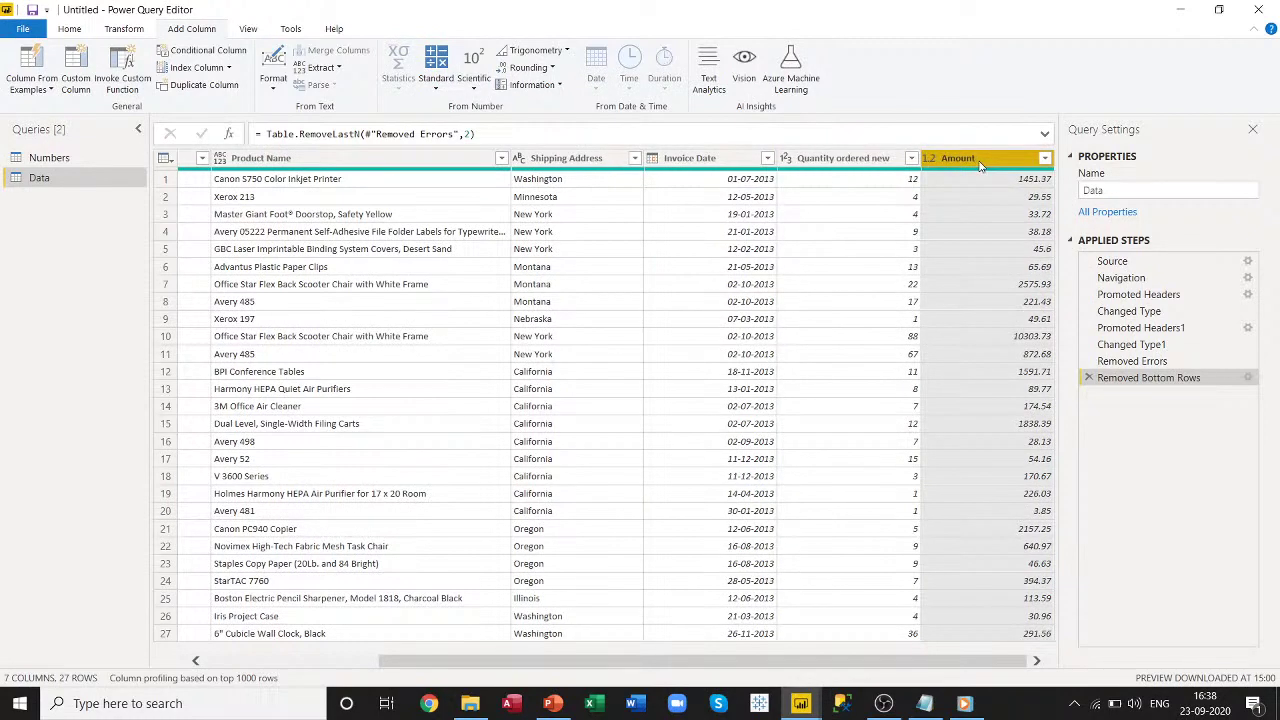
left_click(124, 29)
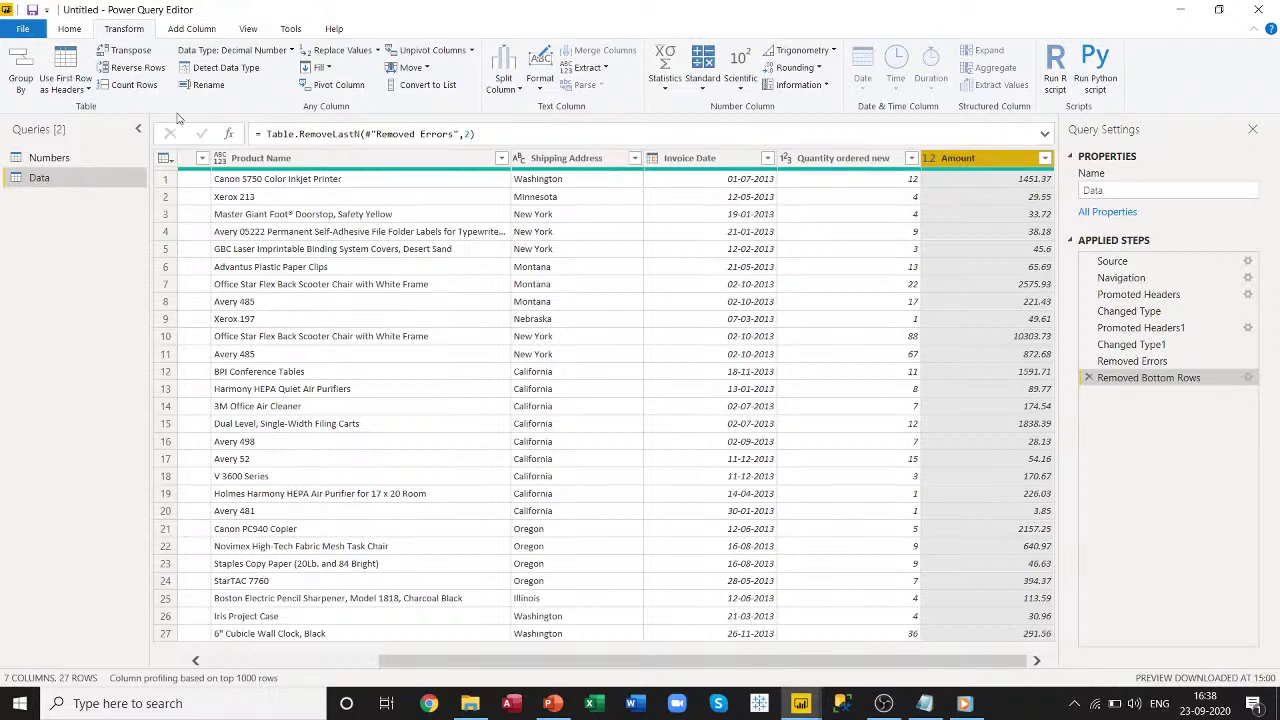
left_click(185, 29)
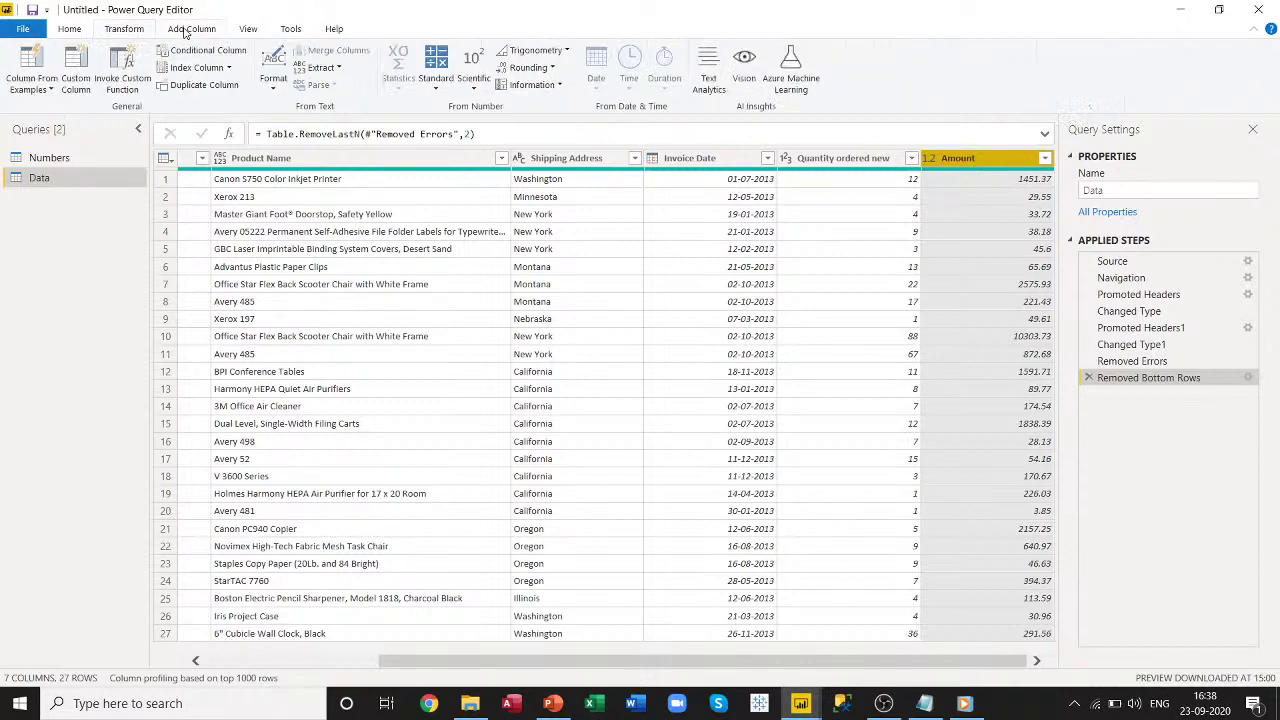
left_click(118, 31)
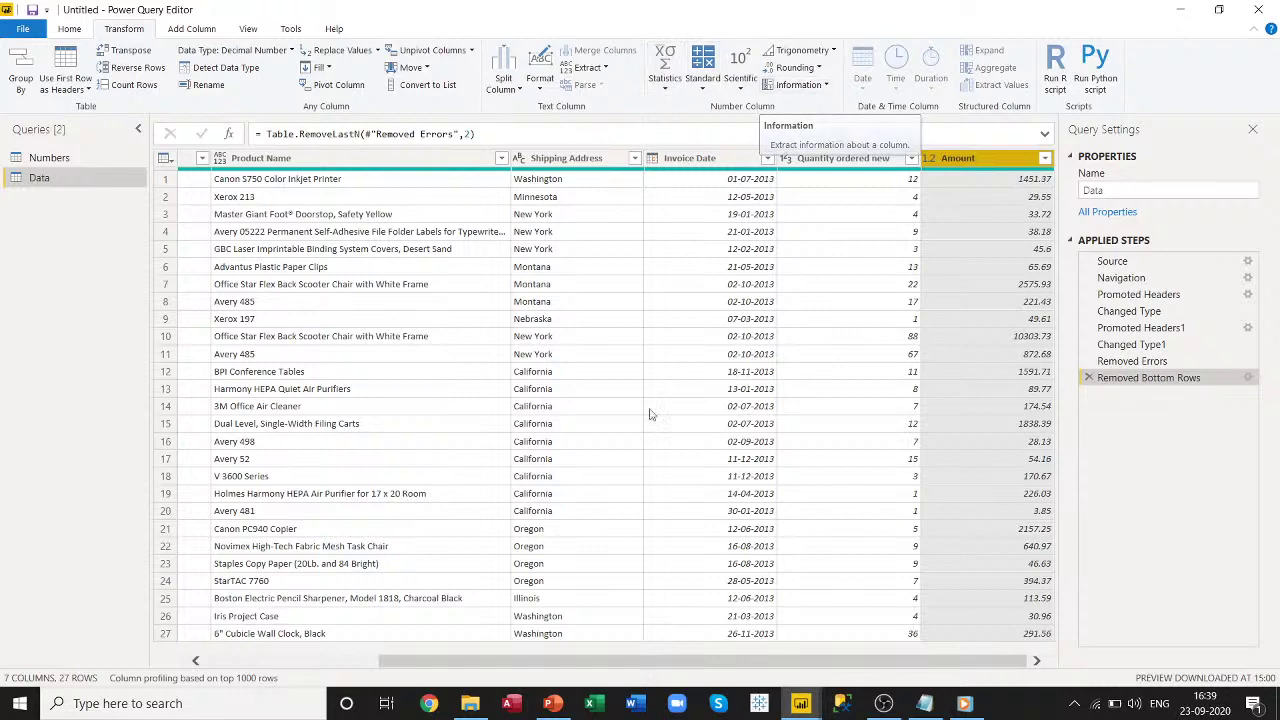
left_click(830, 170, "ctrl")
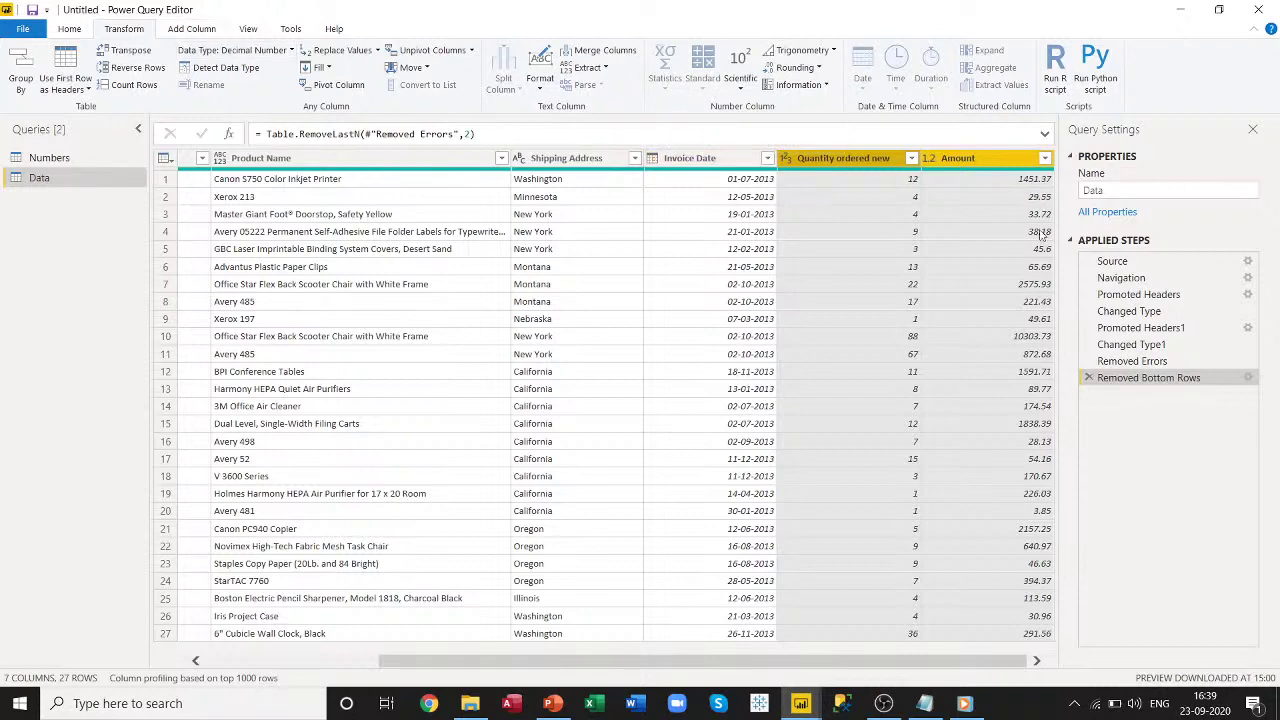
left_click(189, 32)
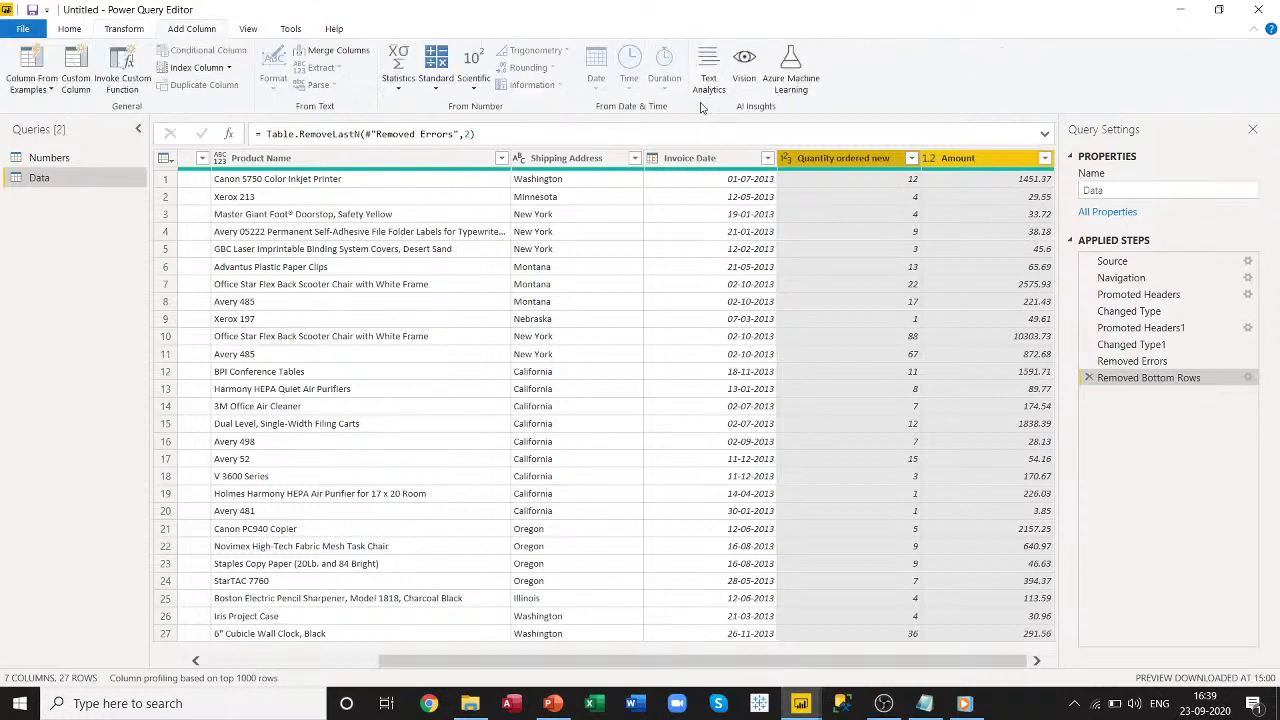
Check which statistics and other number operations are available for Amount alone versus with Quantity ordered new, for both new and transformed columns.
left_click(961, 165)
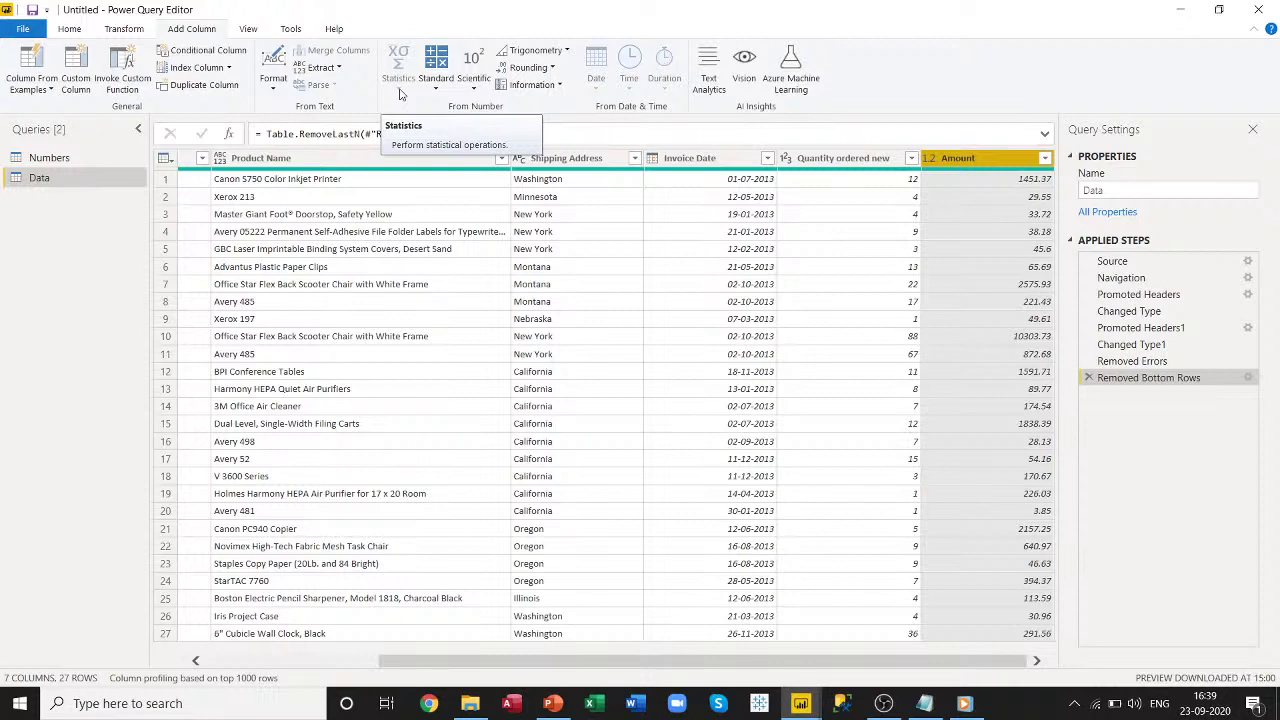
left_click(846, 160, "ctrl")
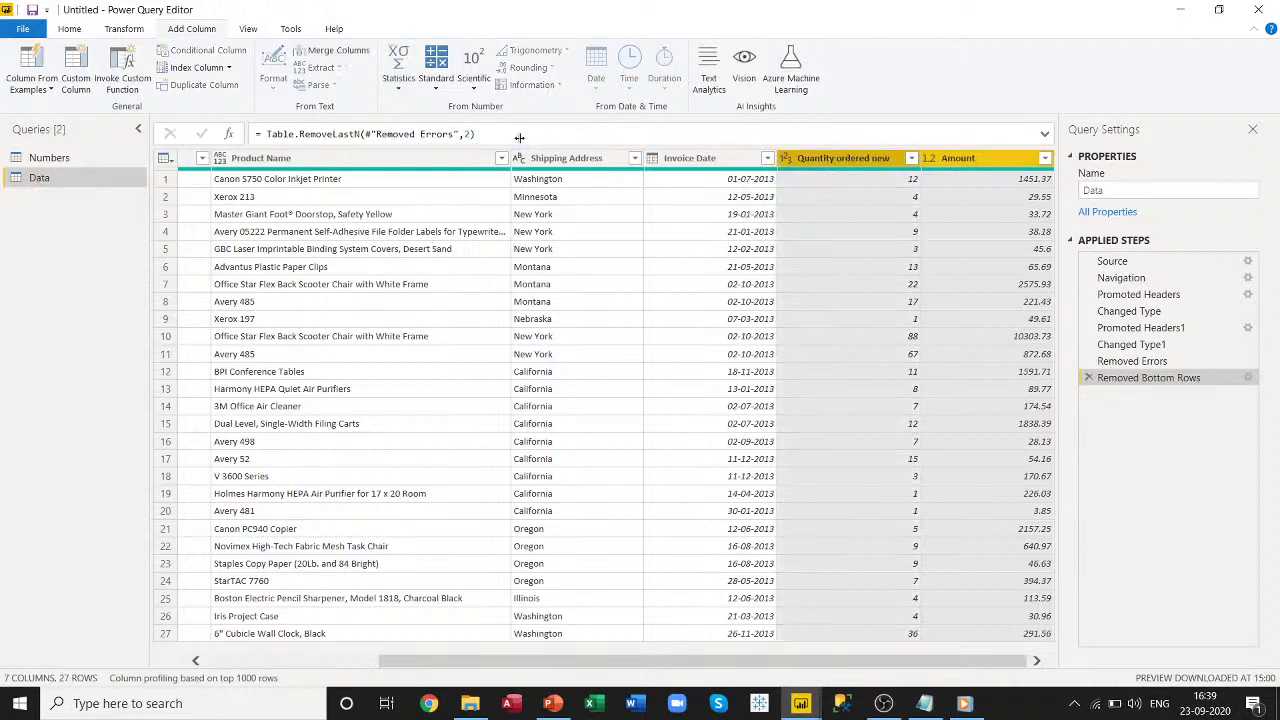
left_click(108, 29)
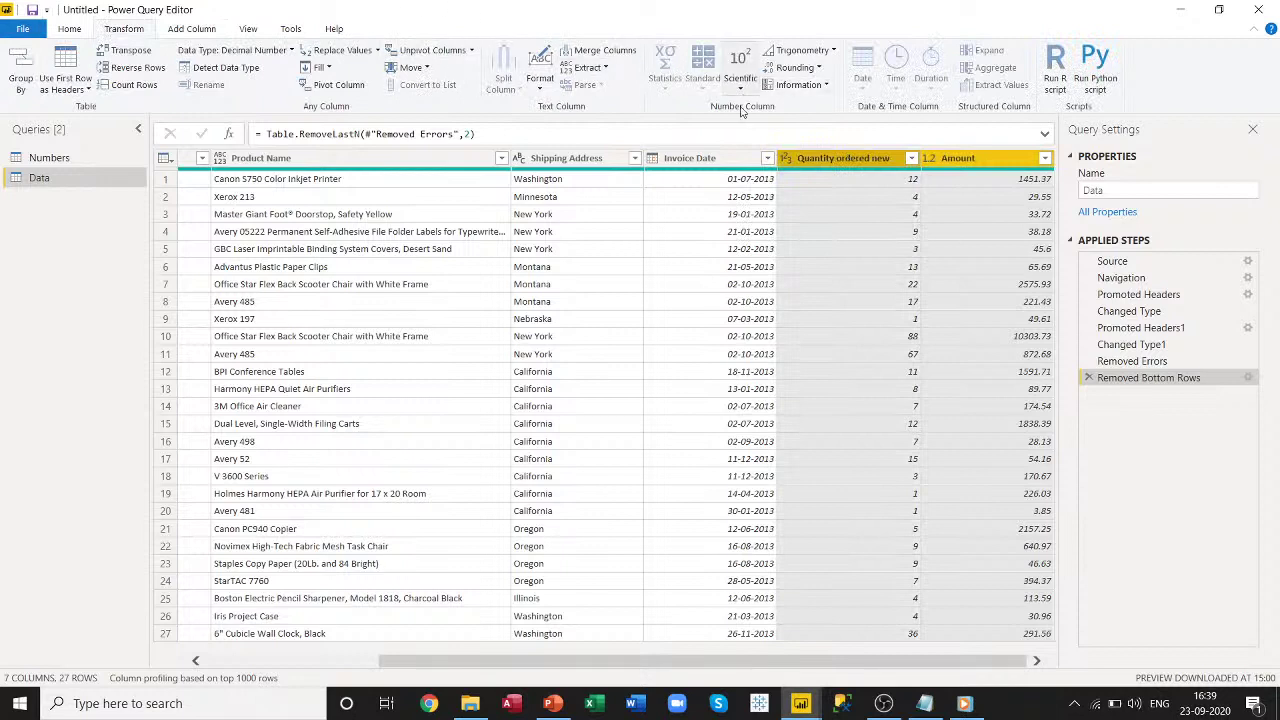
left_click(203, 30)
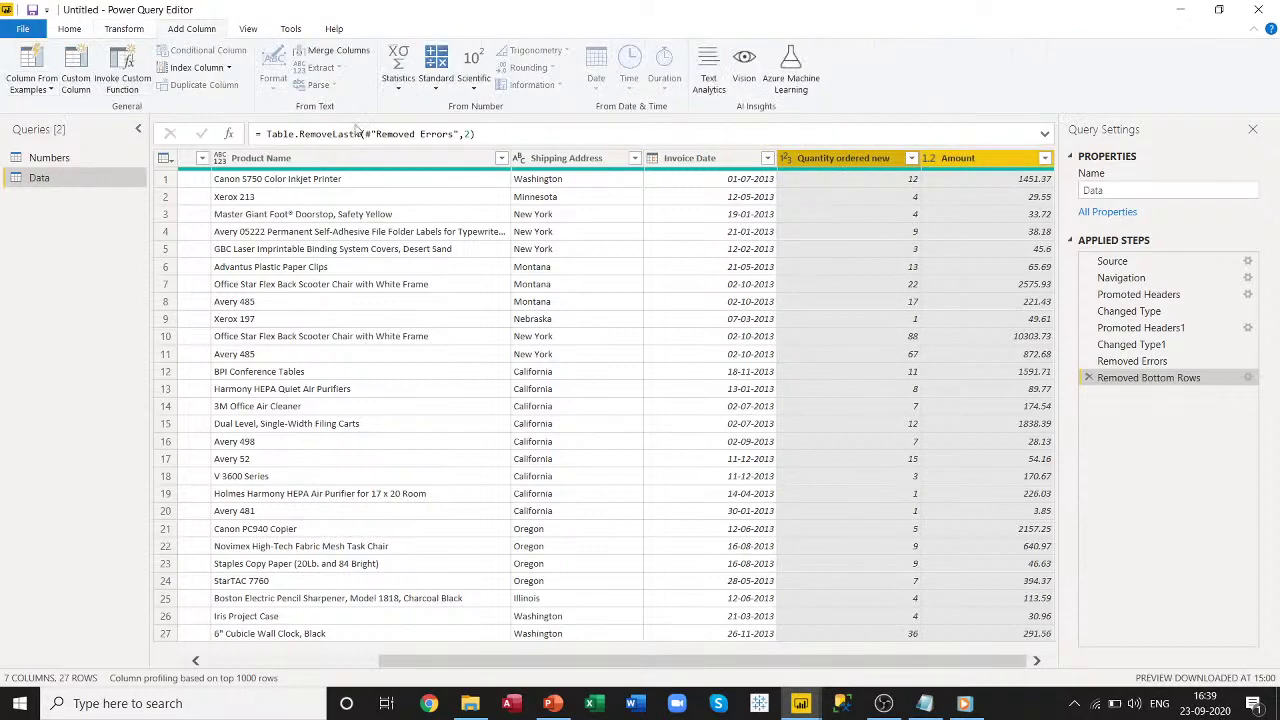
left_click(994, 162)
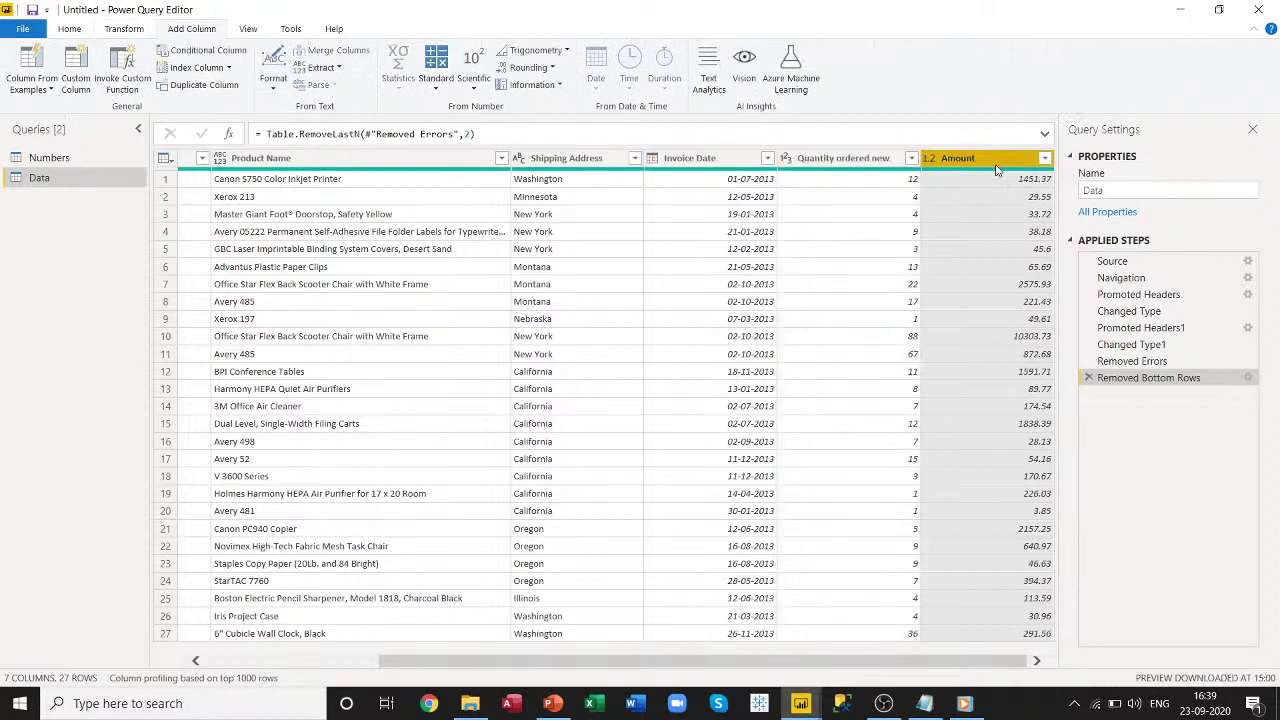
left_click(127, 31)
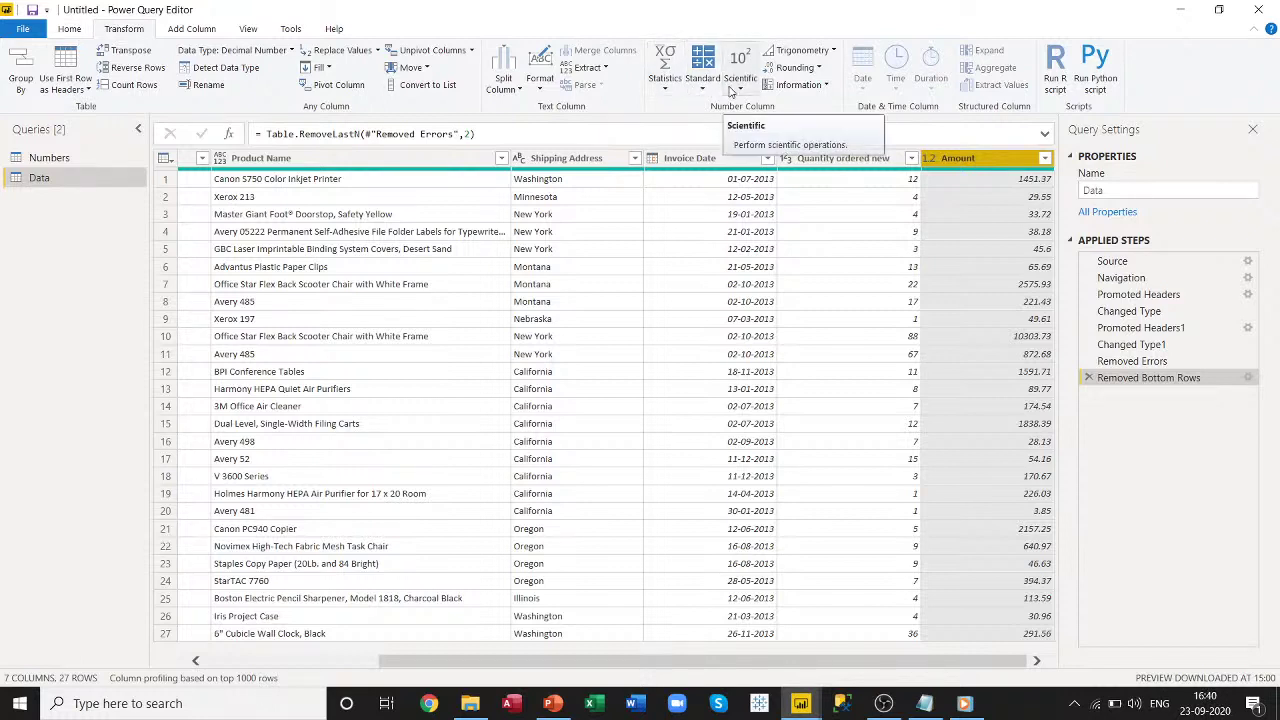
Calculate the sum of the Amount column in place, then remove that calculation from the applied steps.
left_click(663, 88)
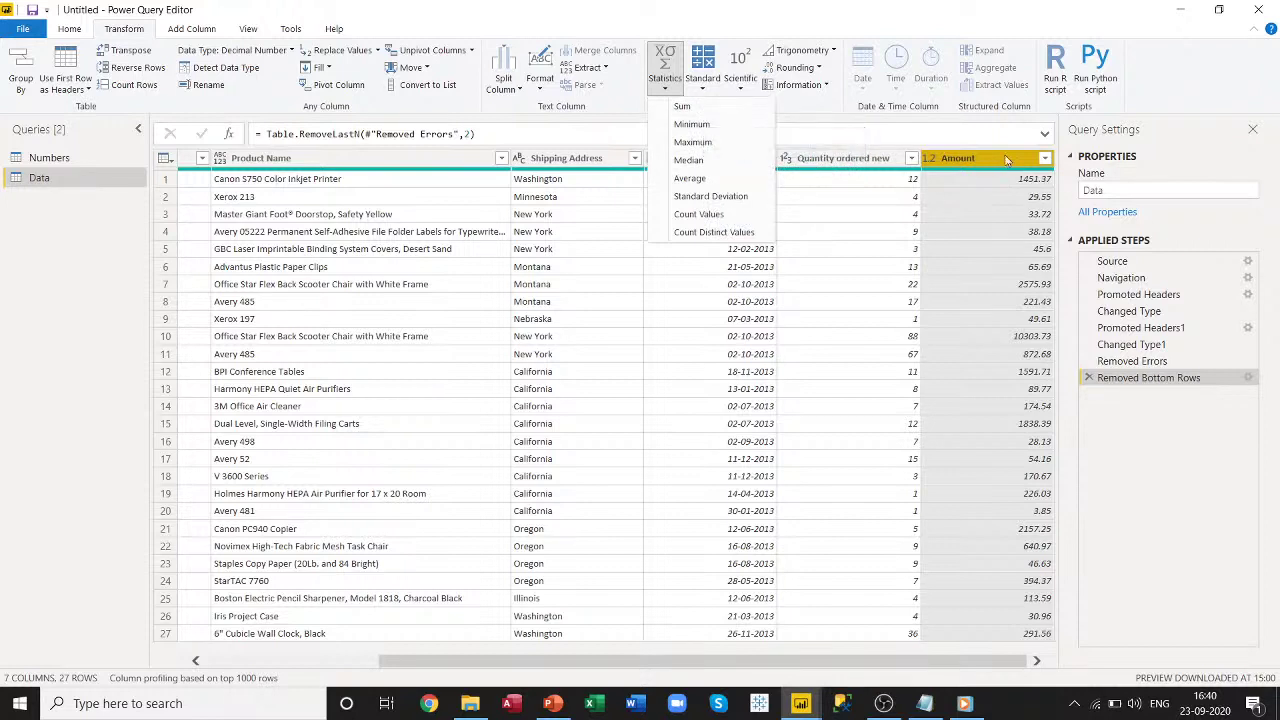
left_click(1006, 160)
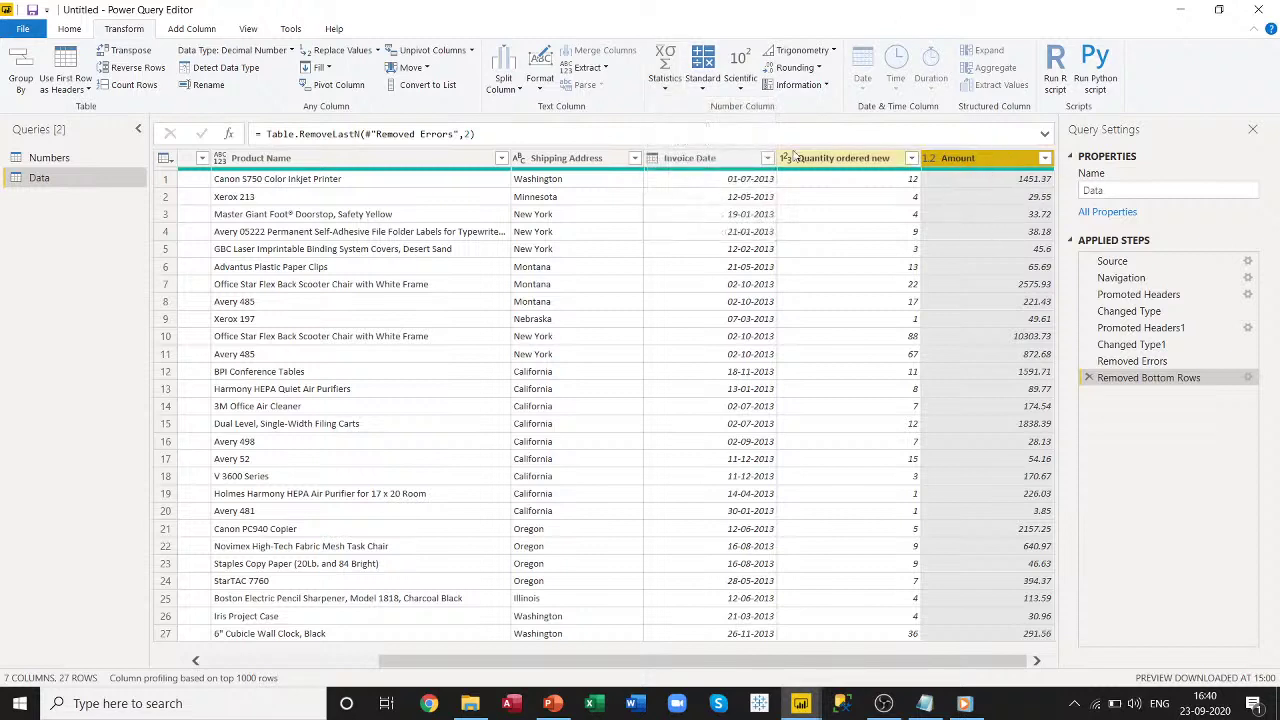
left_click(662, 90)
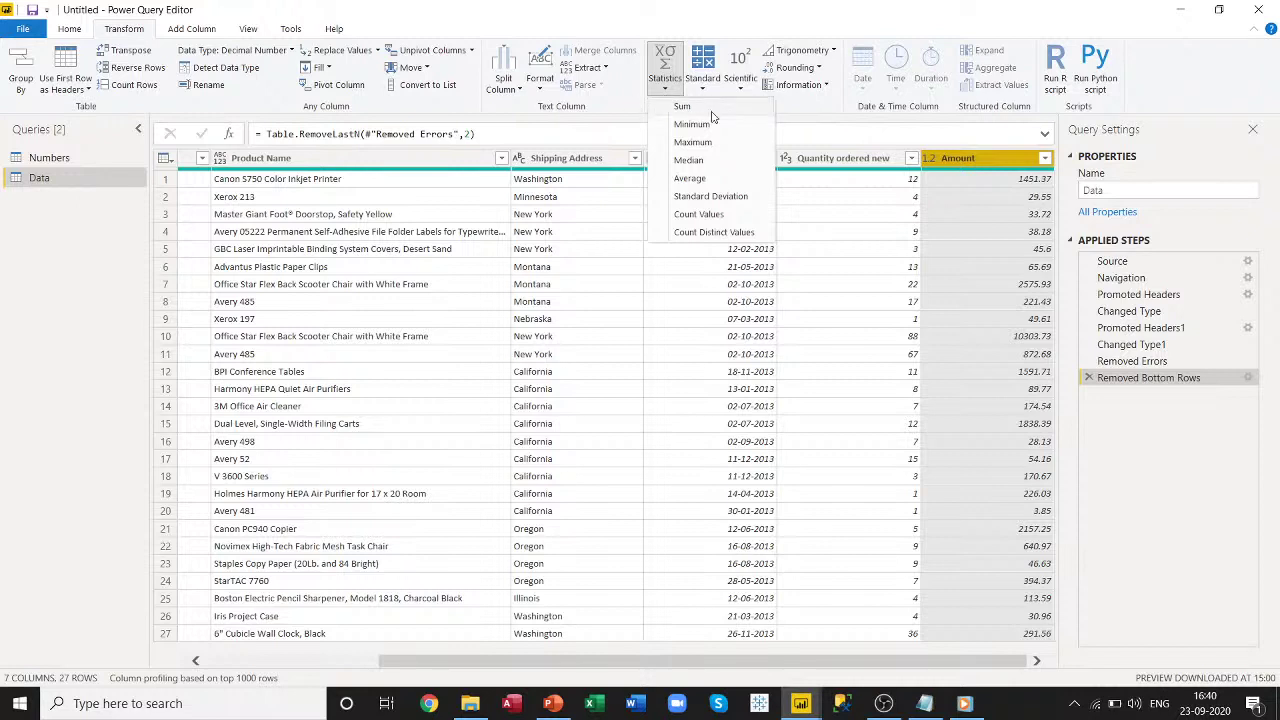
left_click(682, 106)
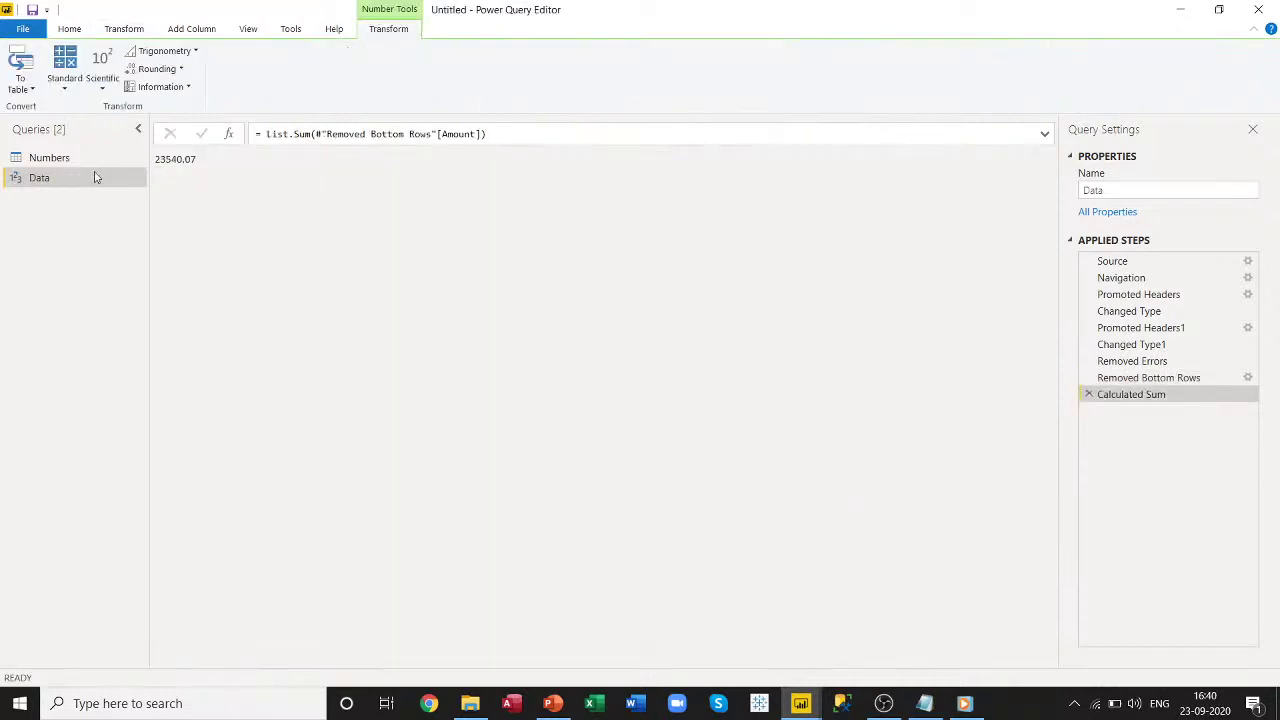
left_click(1089, 395)
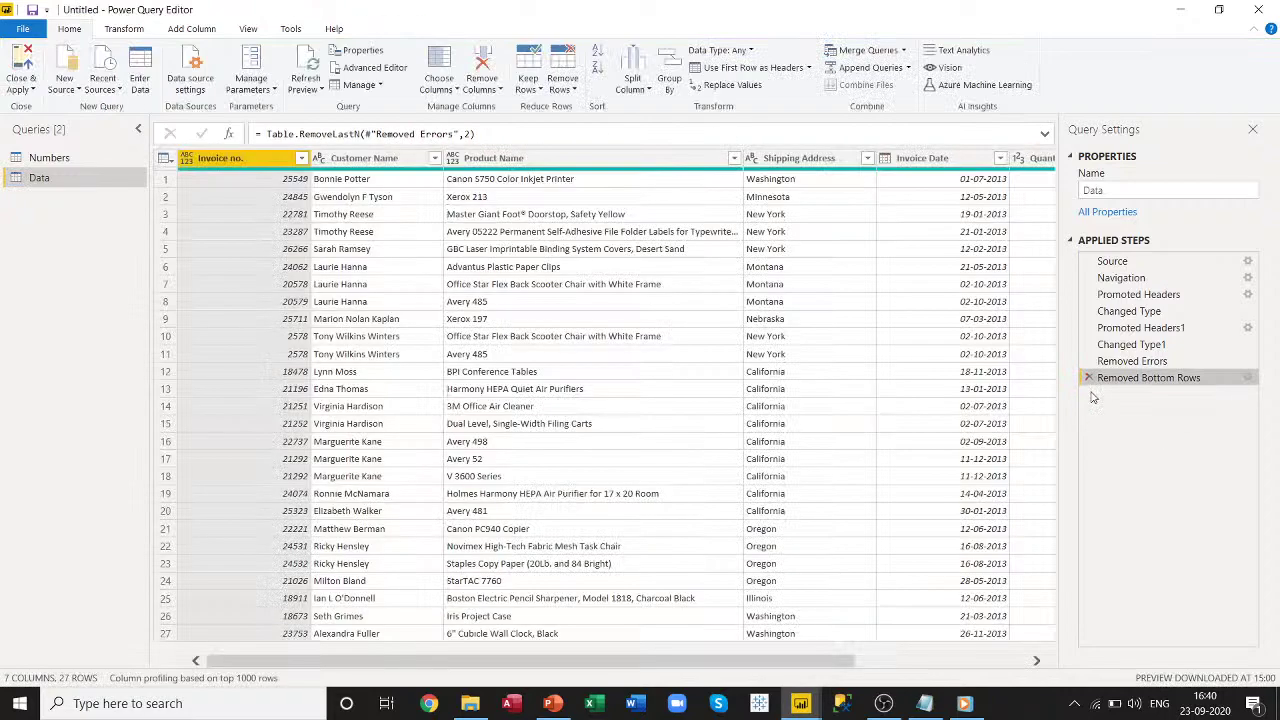
Calculate the average of the Amount column in place, then remove that calculation from the applied steps.
mouse_move(801, 703)
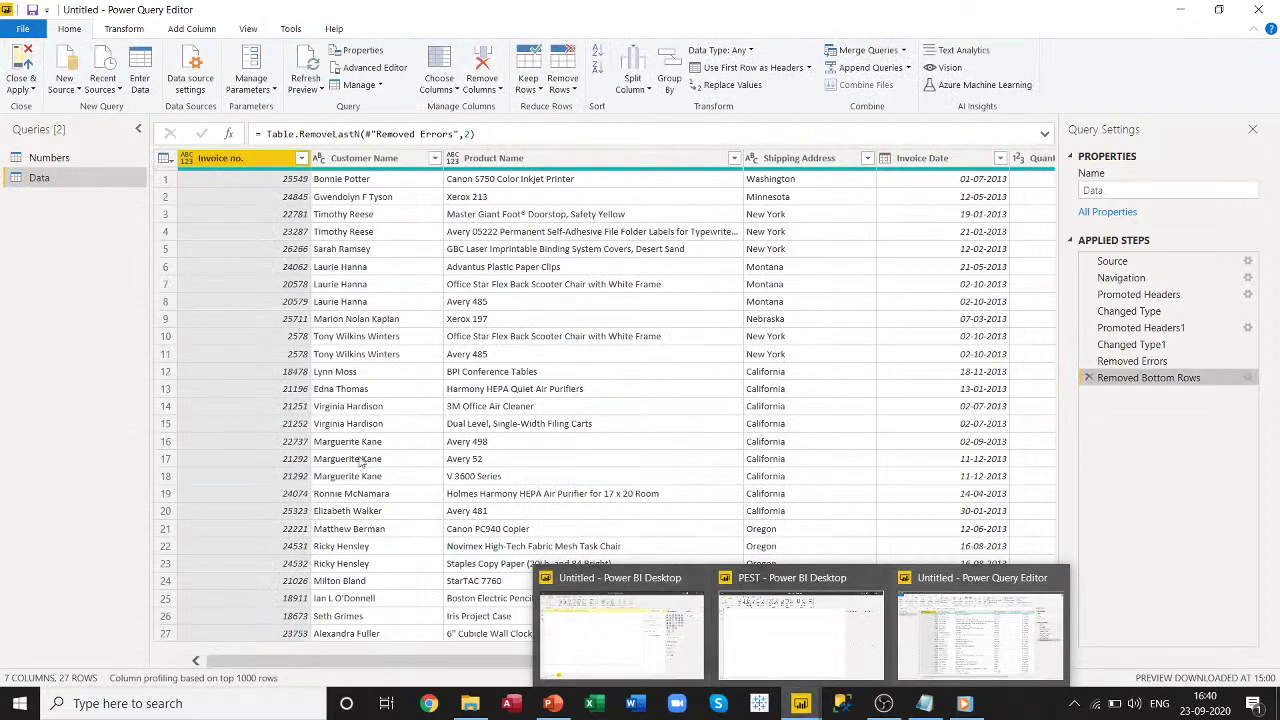
left_click(879, 660)
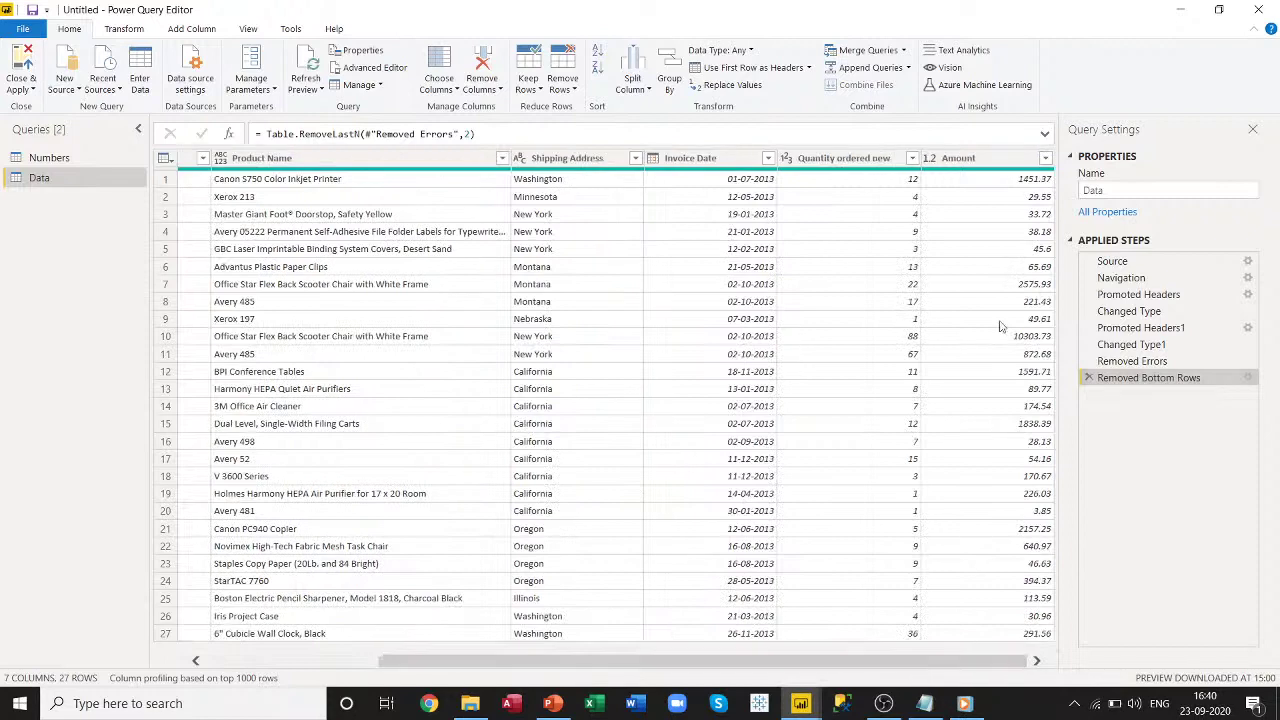
left_click(1002, 165)
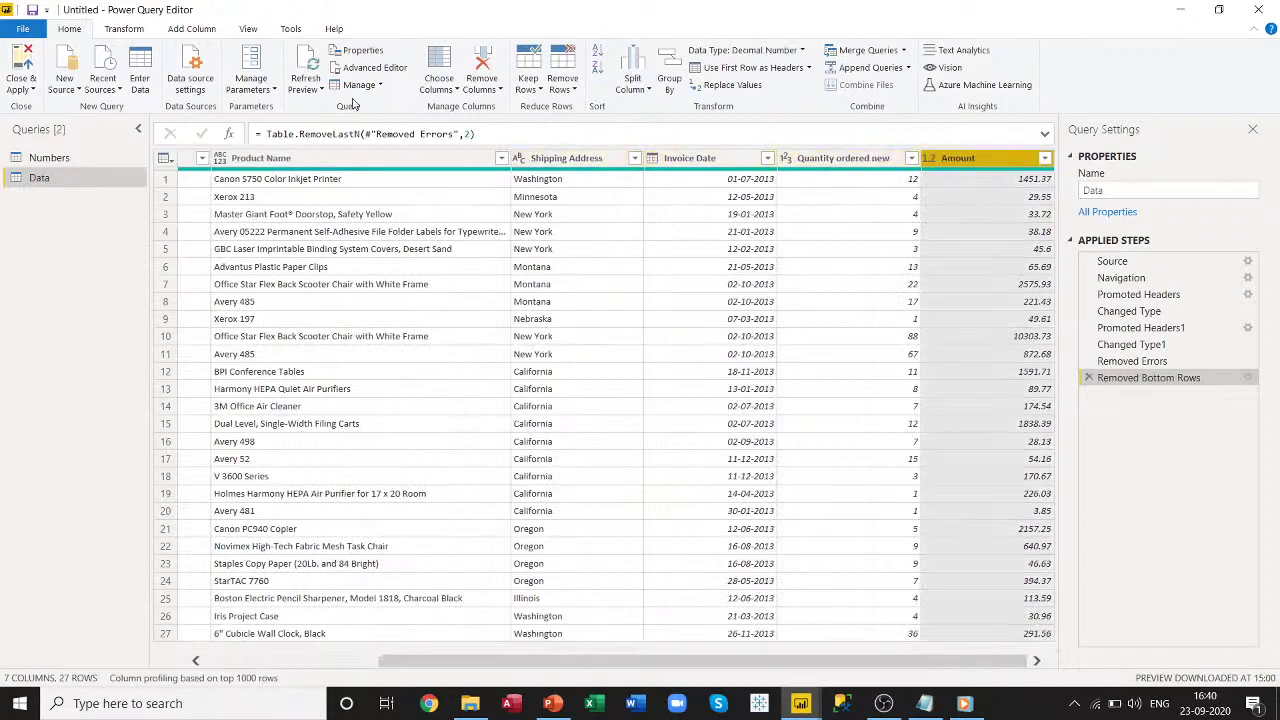
left_click(126, 30)
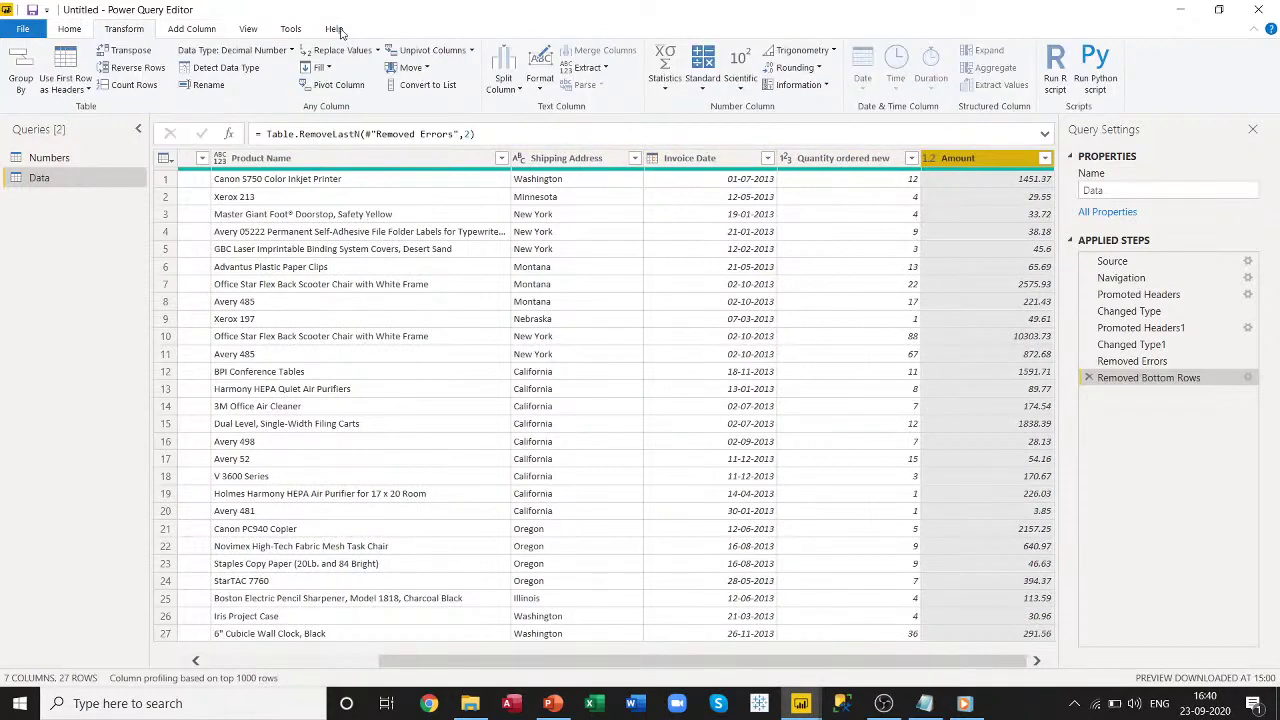
left_click(665, 75)
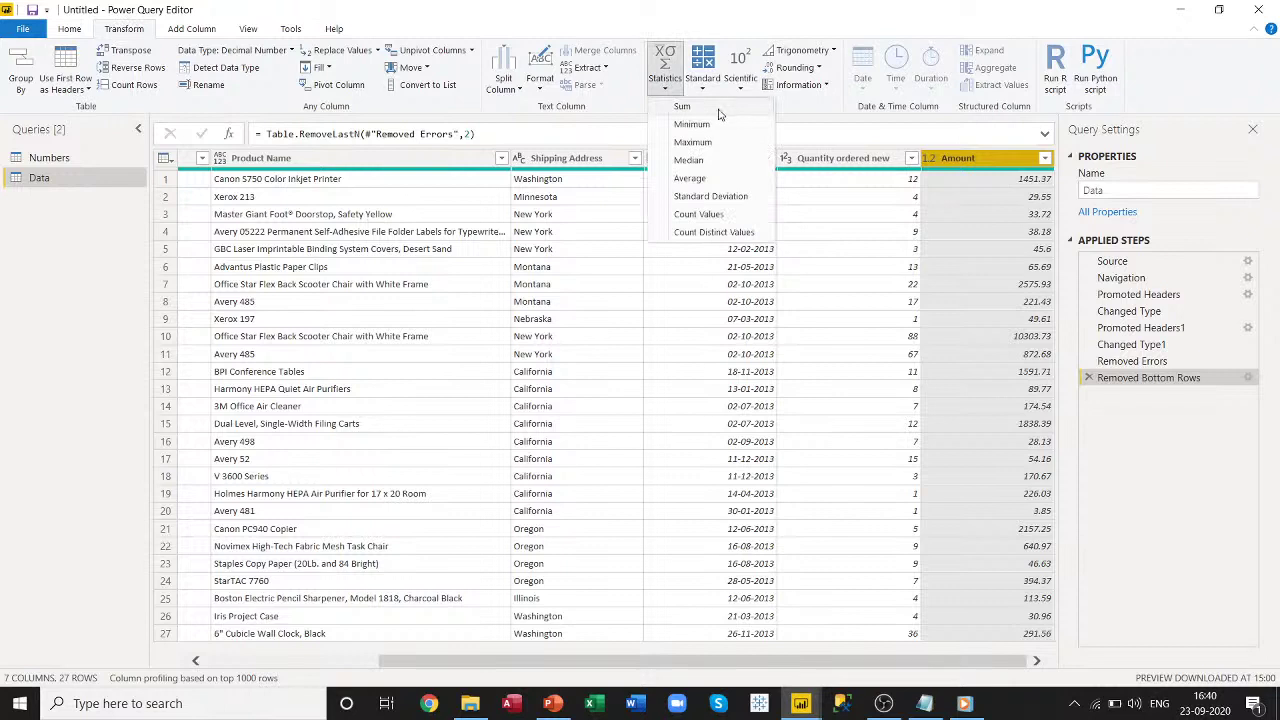
left_click(700, 178)
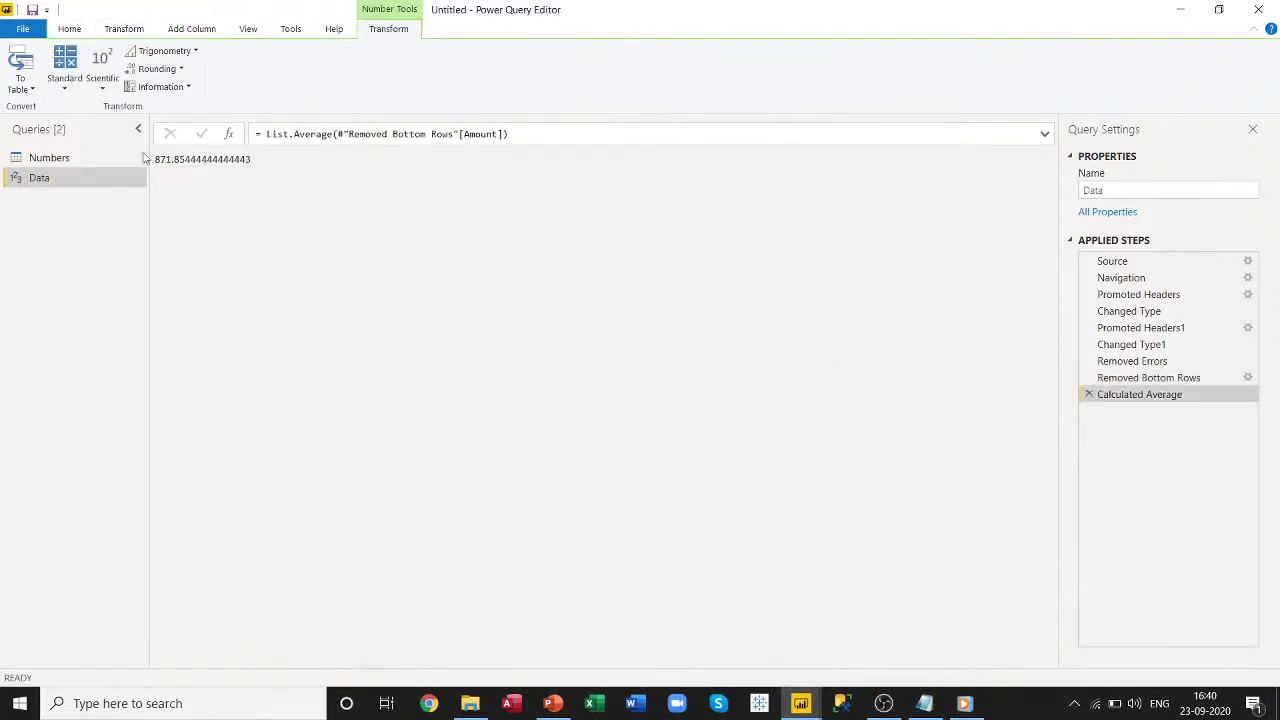
left_click_drag(280, 160, 137, 166)
left_click(1090, 394)
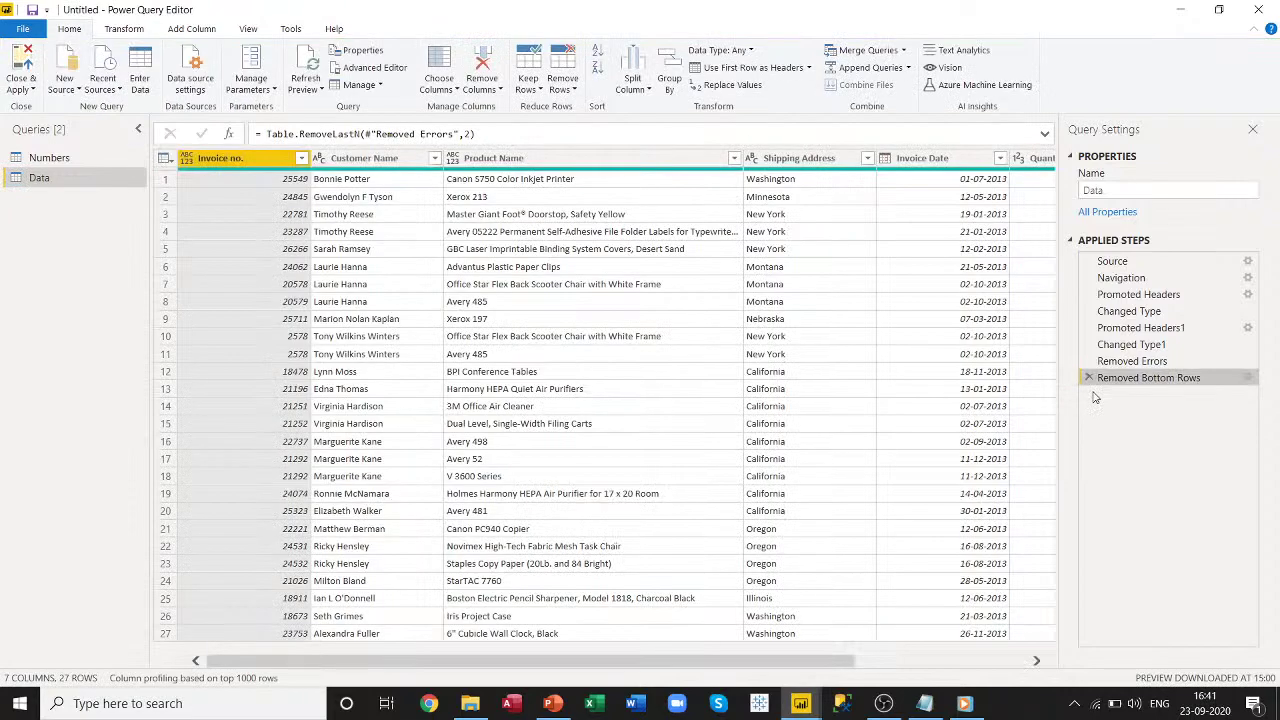
Multiply every value in the existing Amount column by 100.
scroll(788, 664, "right", 3)
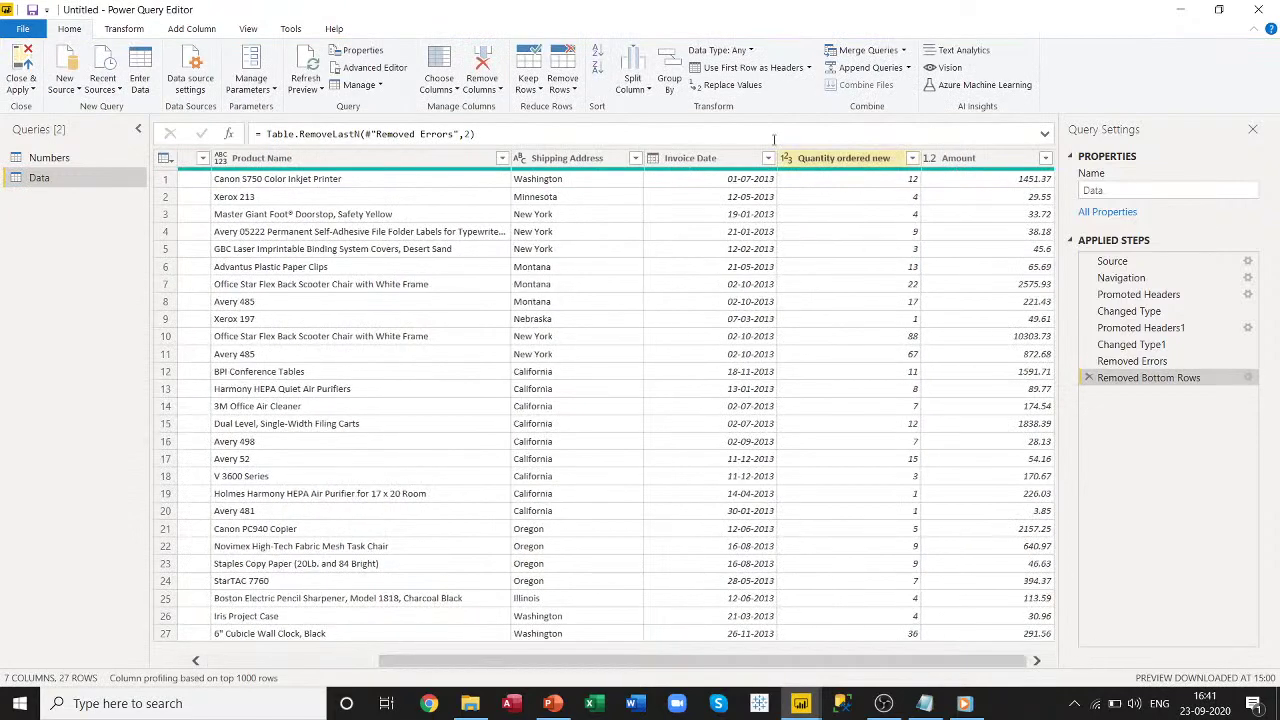
left_click(124, 29)
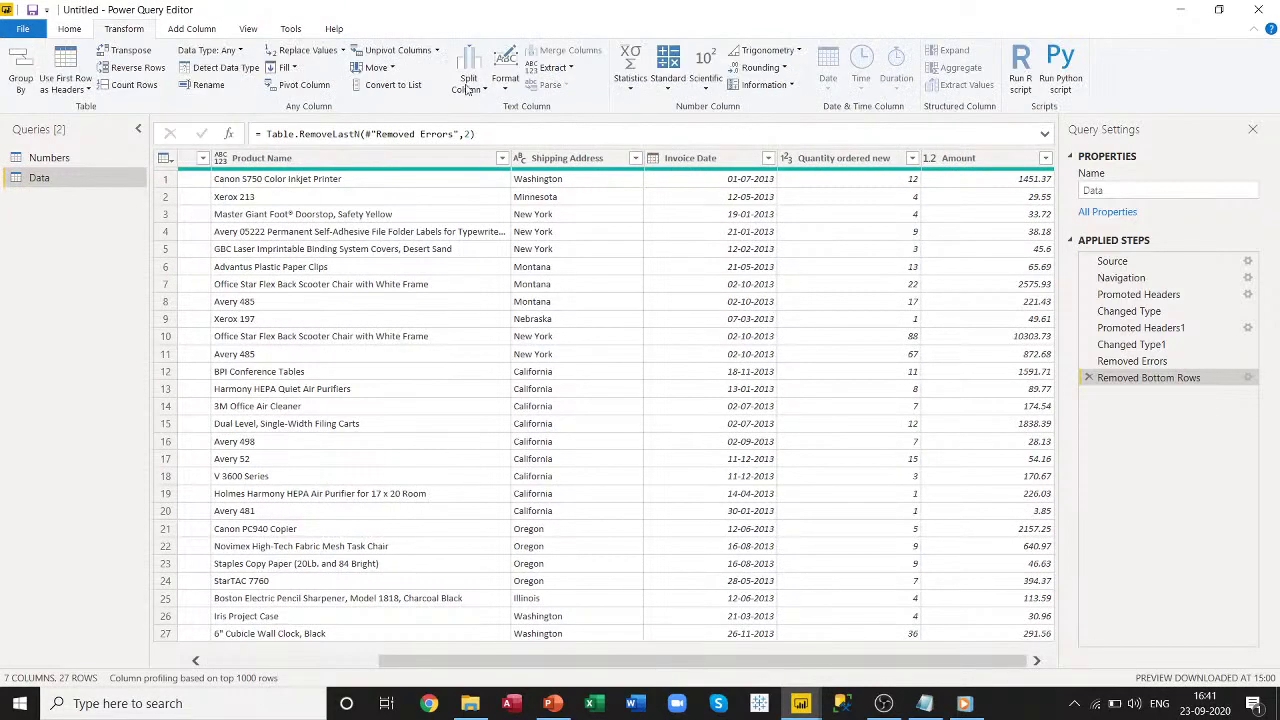
left_click(630, 89)
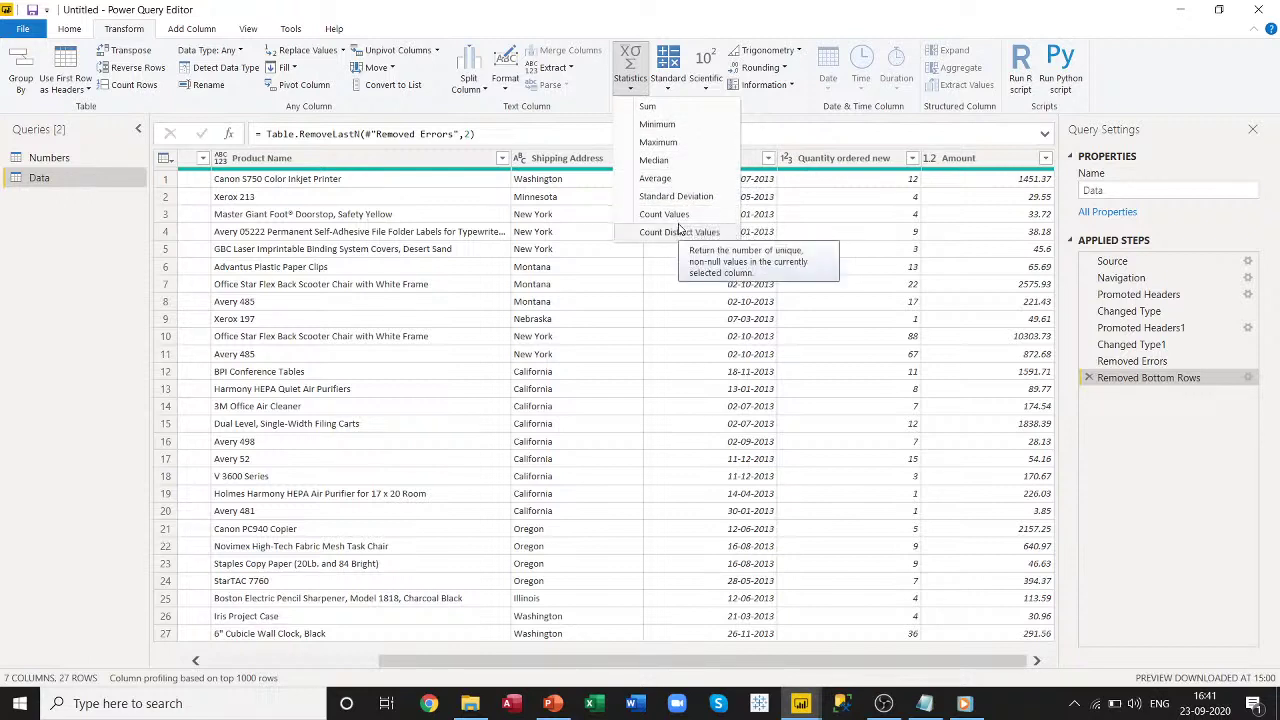
left_click(973, 161)
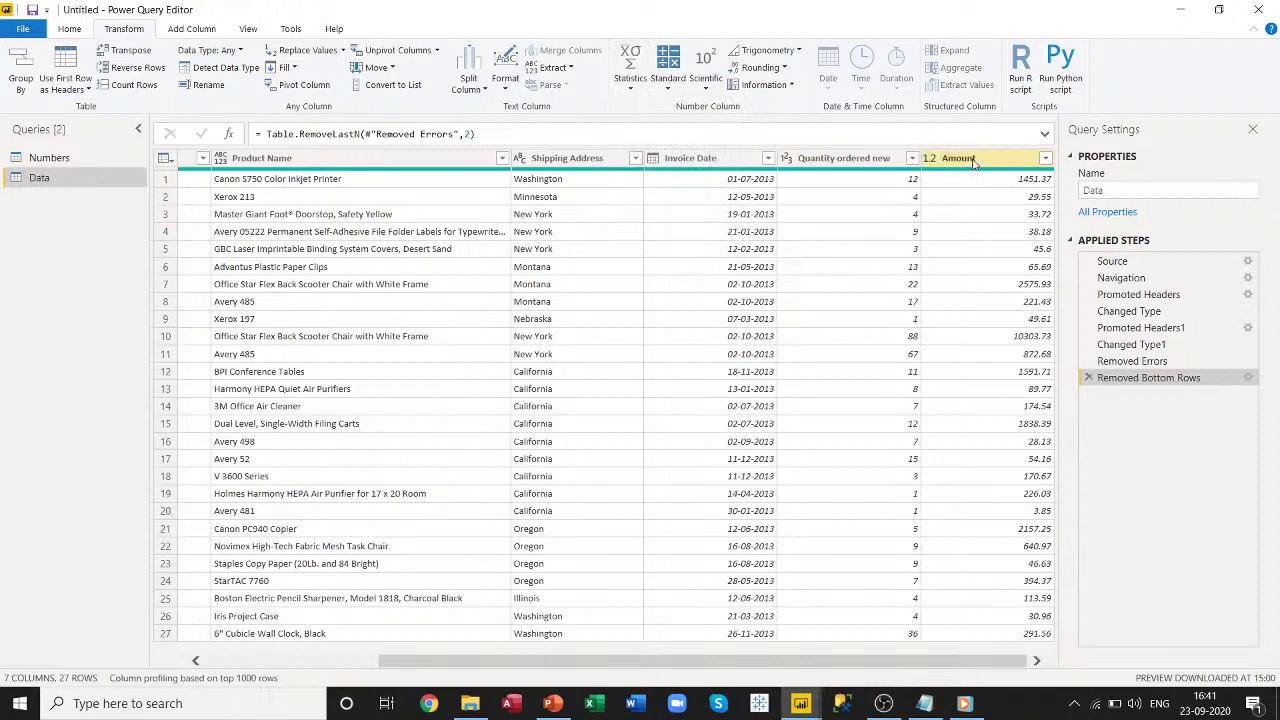
left_click(973, 161)
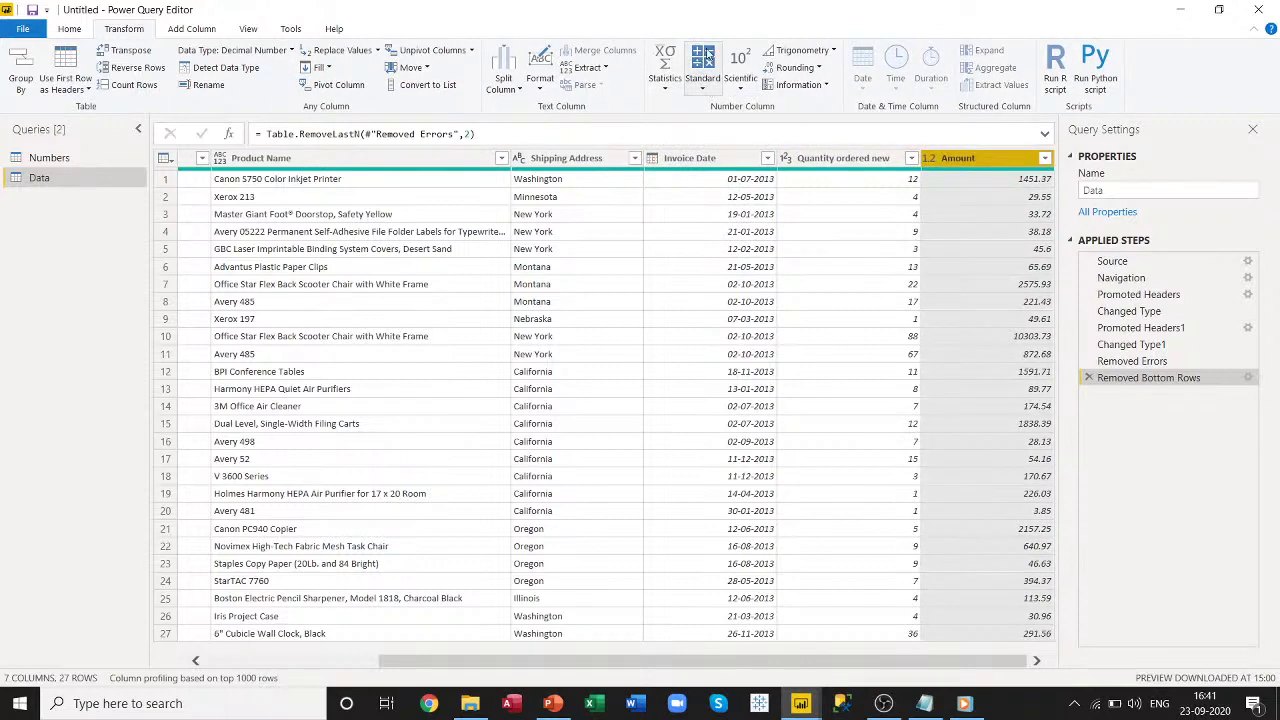
left_click(711, 90)
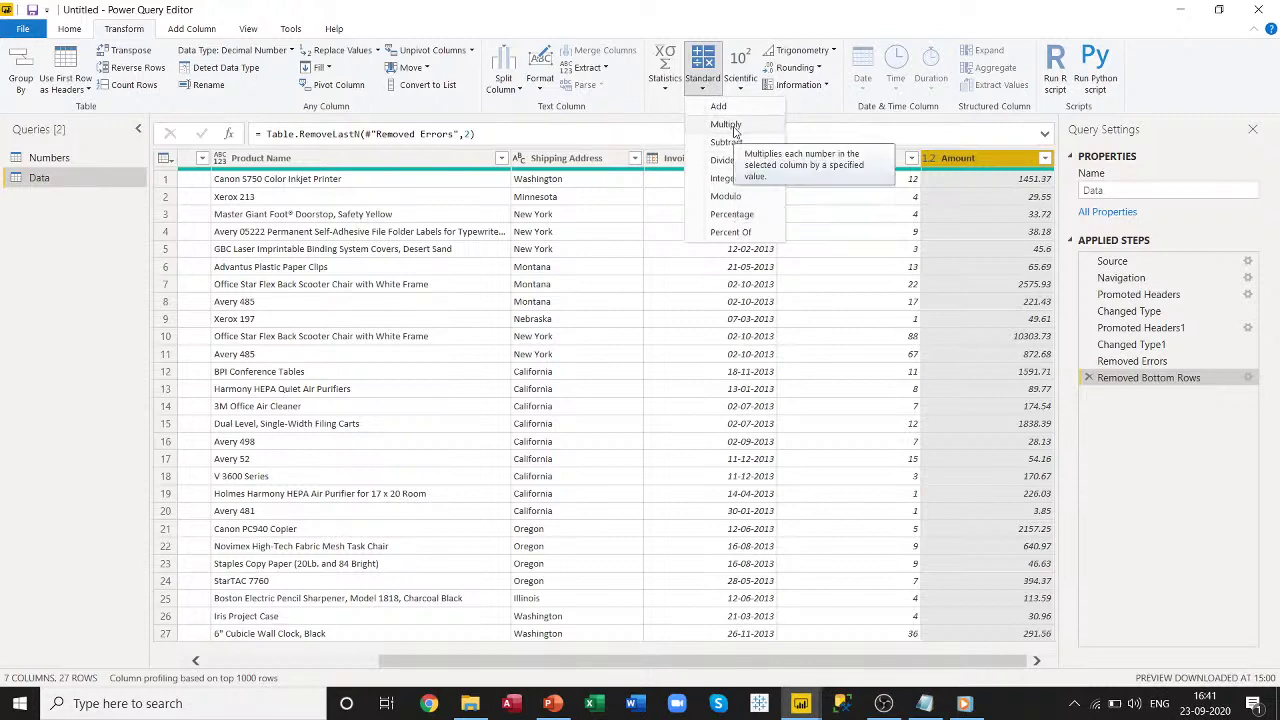
left_click(726, 124)
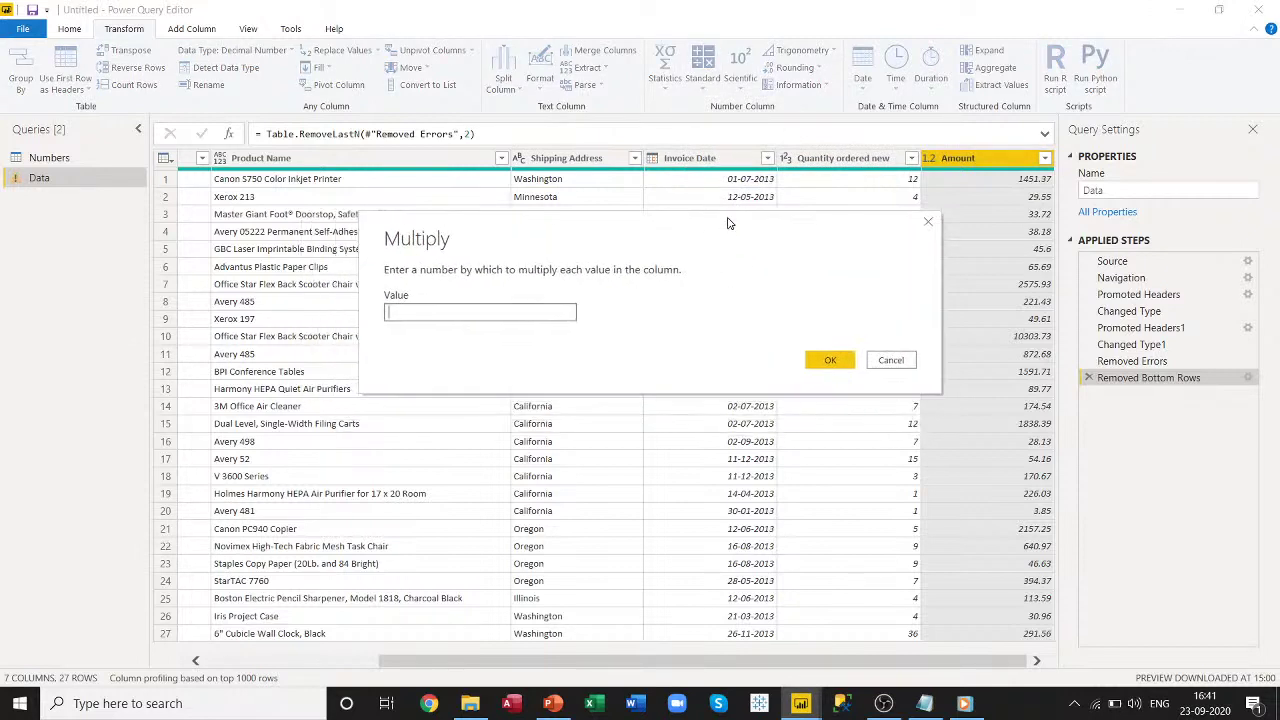
left_click(434, 311)
type("100")
left_click(817, 362)
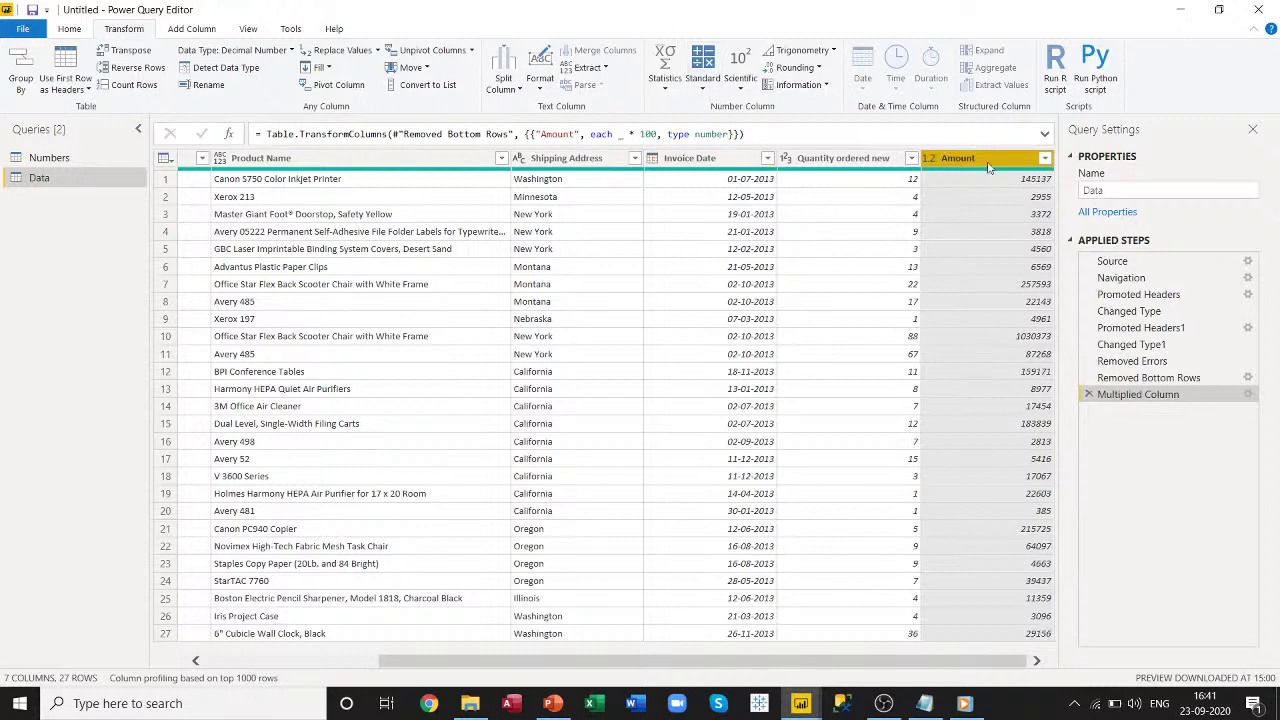
Divide every value in the Amount column by 100.
left_click(712, 97)
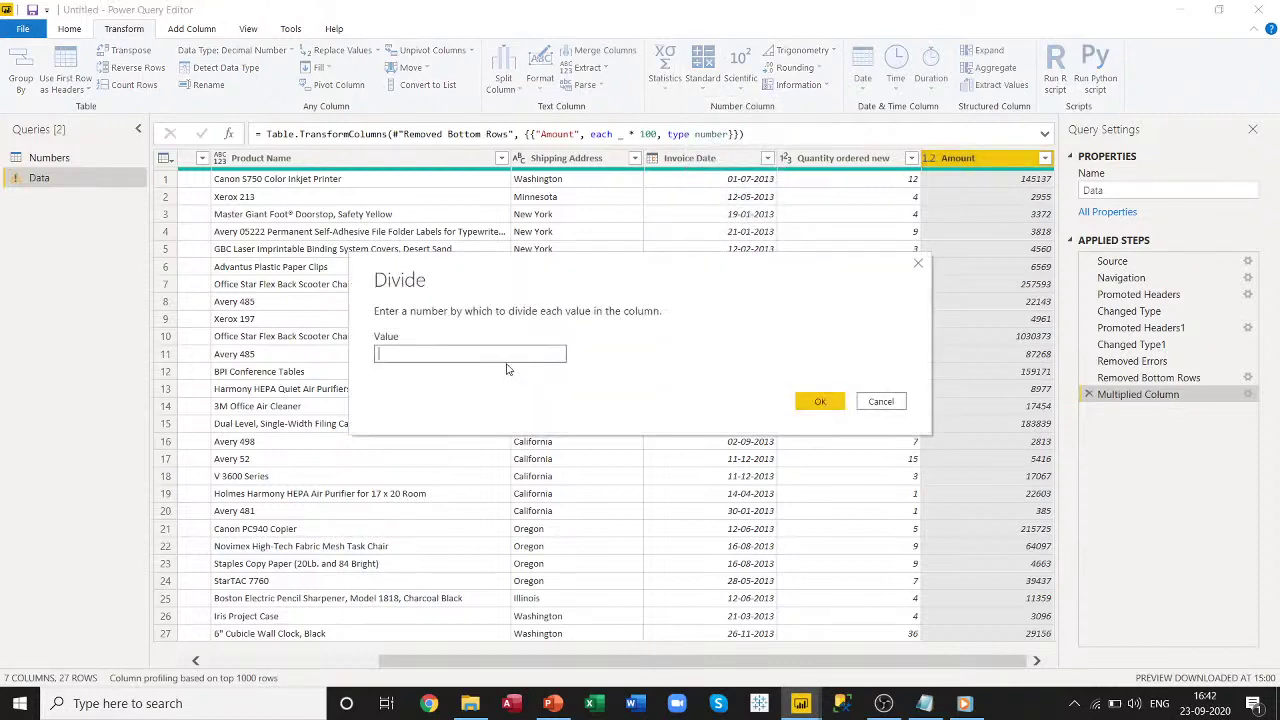
type("100")
left_click(821, 402)
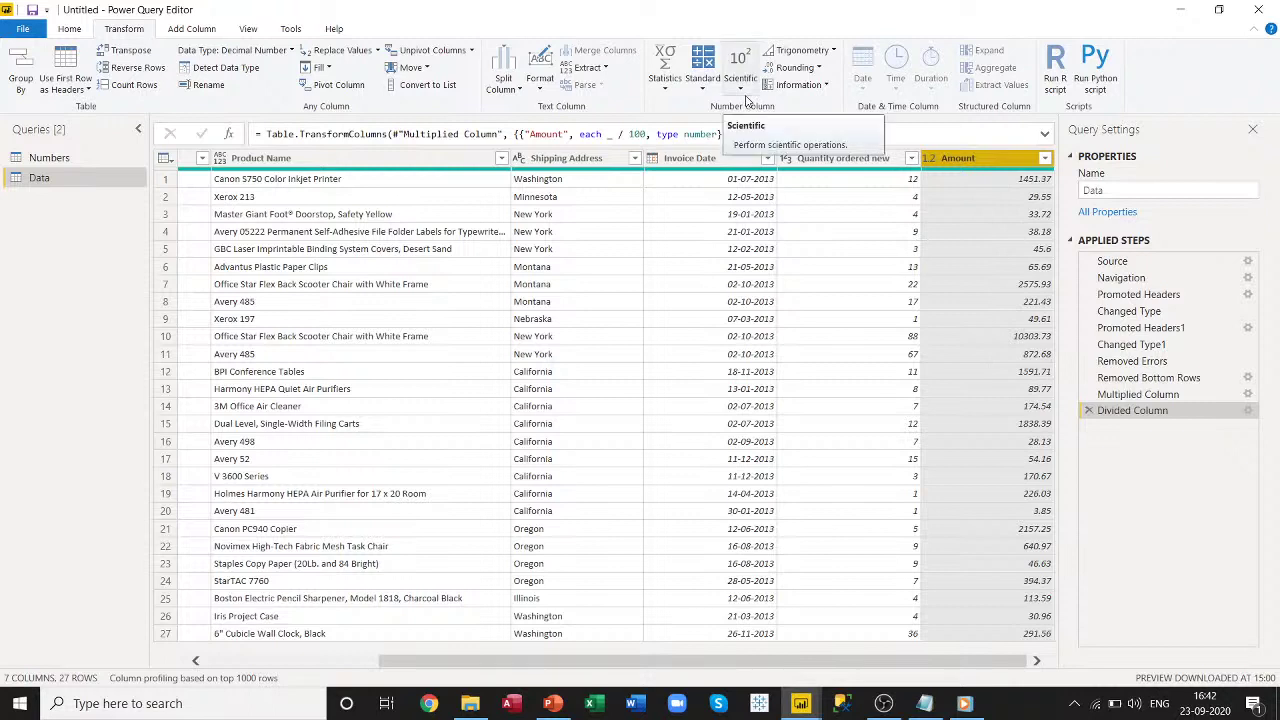
Review the standard, scientific and trigonometry operations offered for transforming the Amount column.
left_click(704, 91)
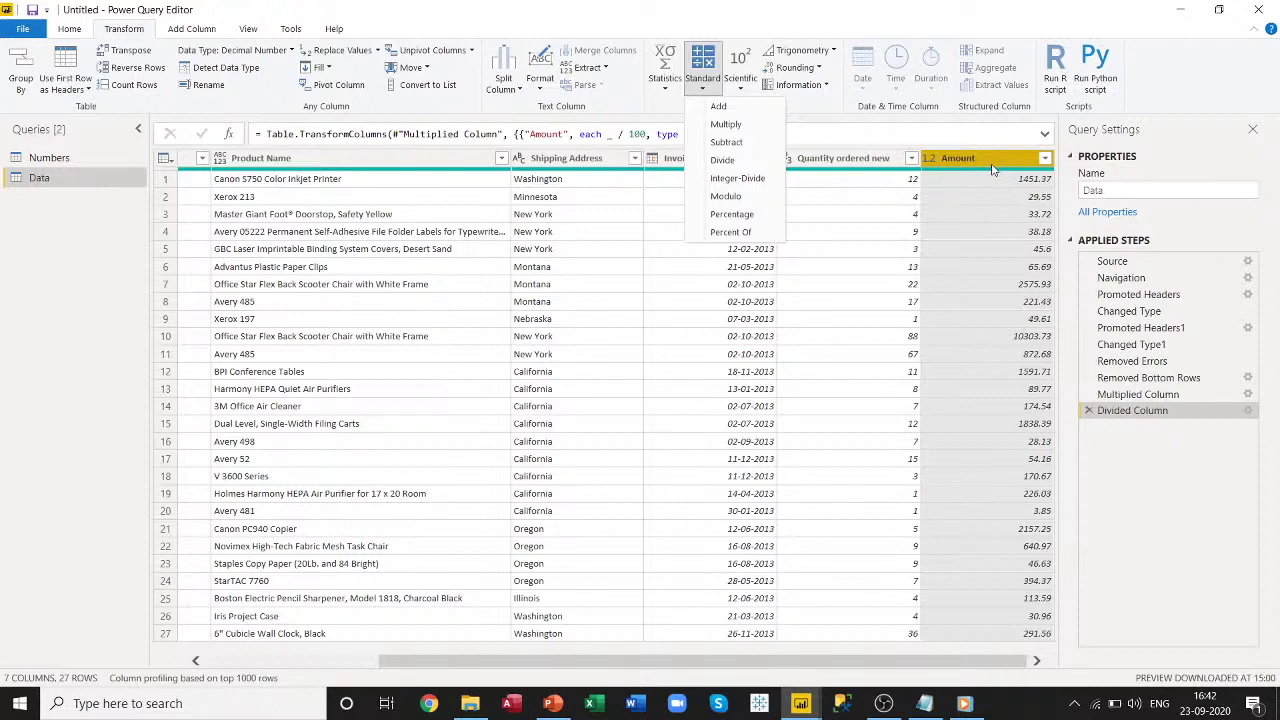
left_click(745, 93)
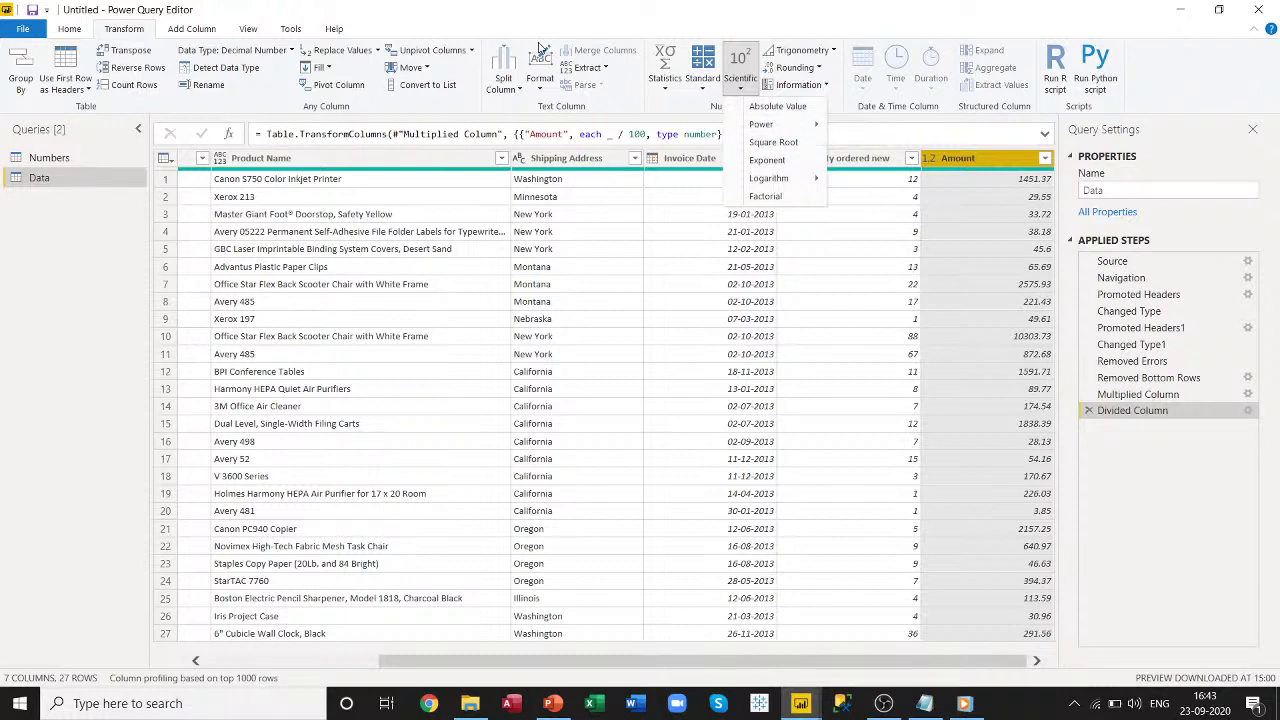
left_click(834, 52)
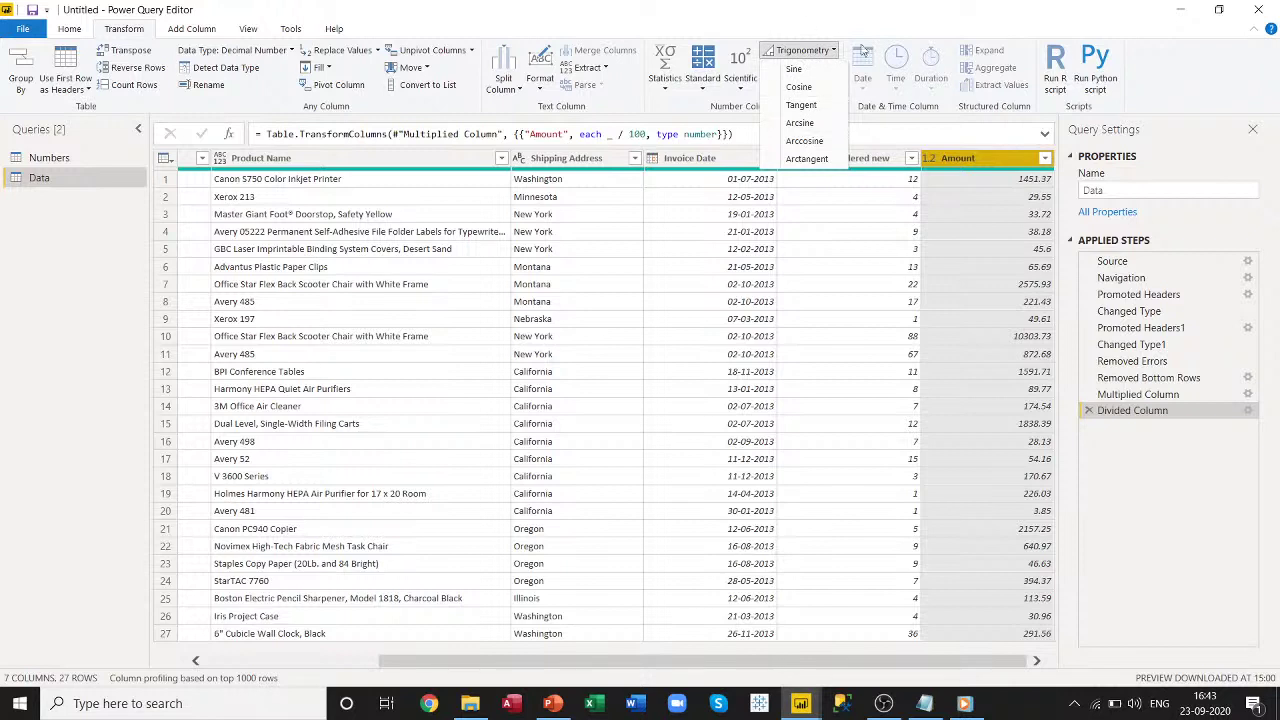
left_click(762, 16)
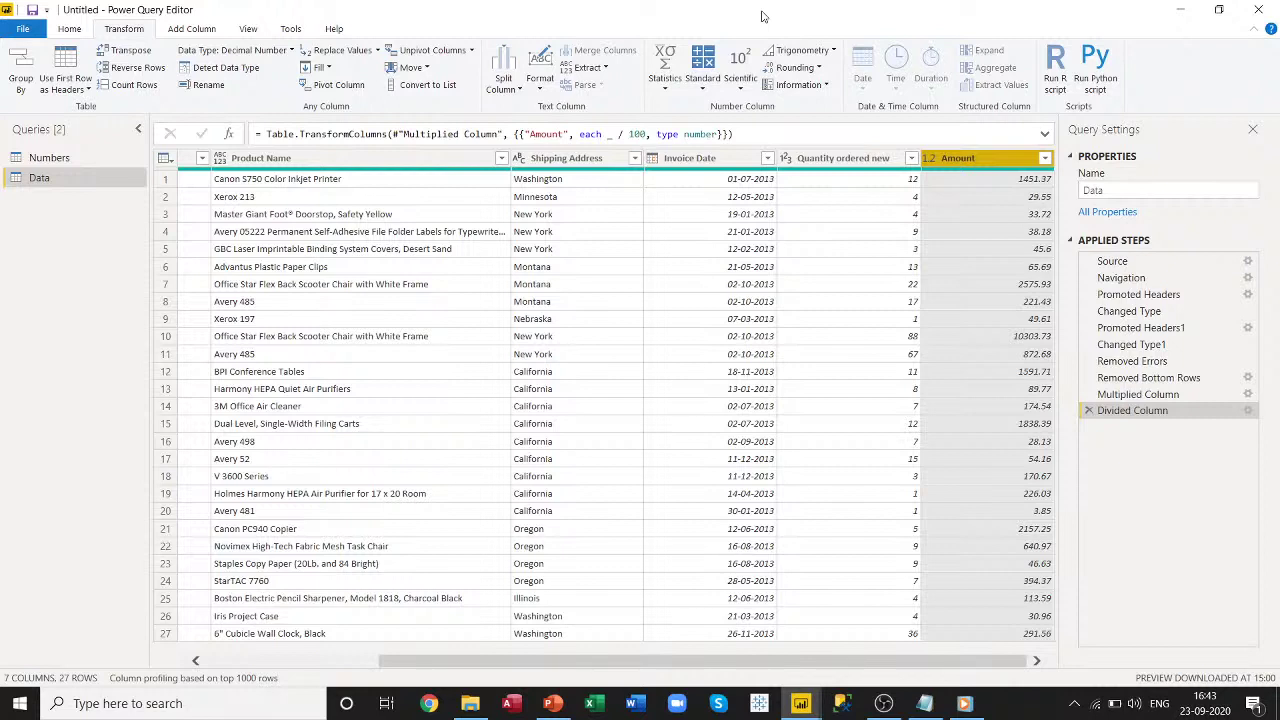
Round up the values in the Amount column, then remove the rounding from the applied steps.
left_click(818, 70)
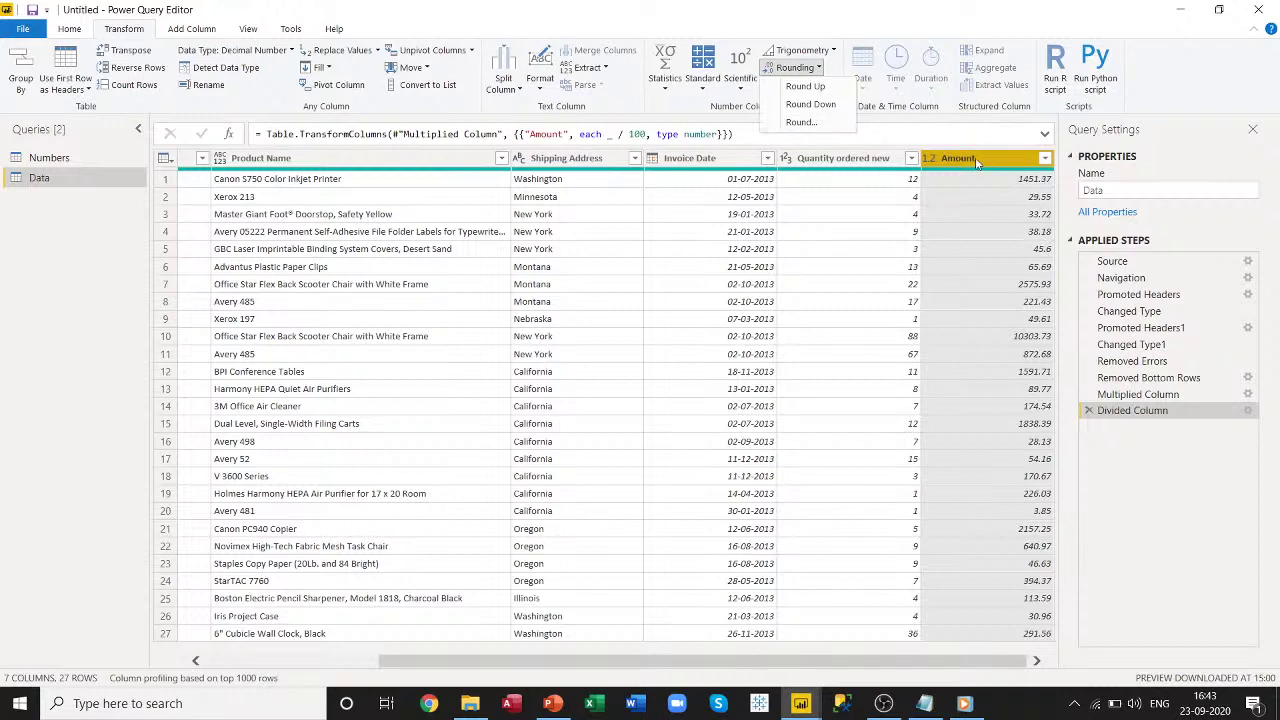
left_click(804, 86)
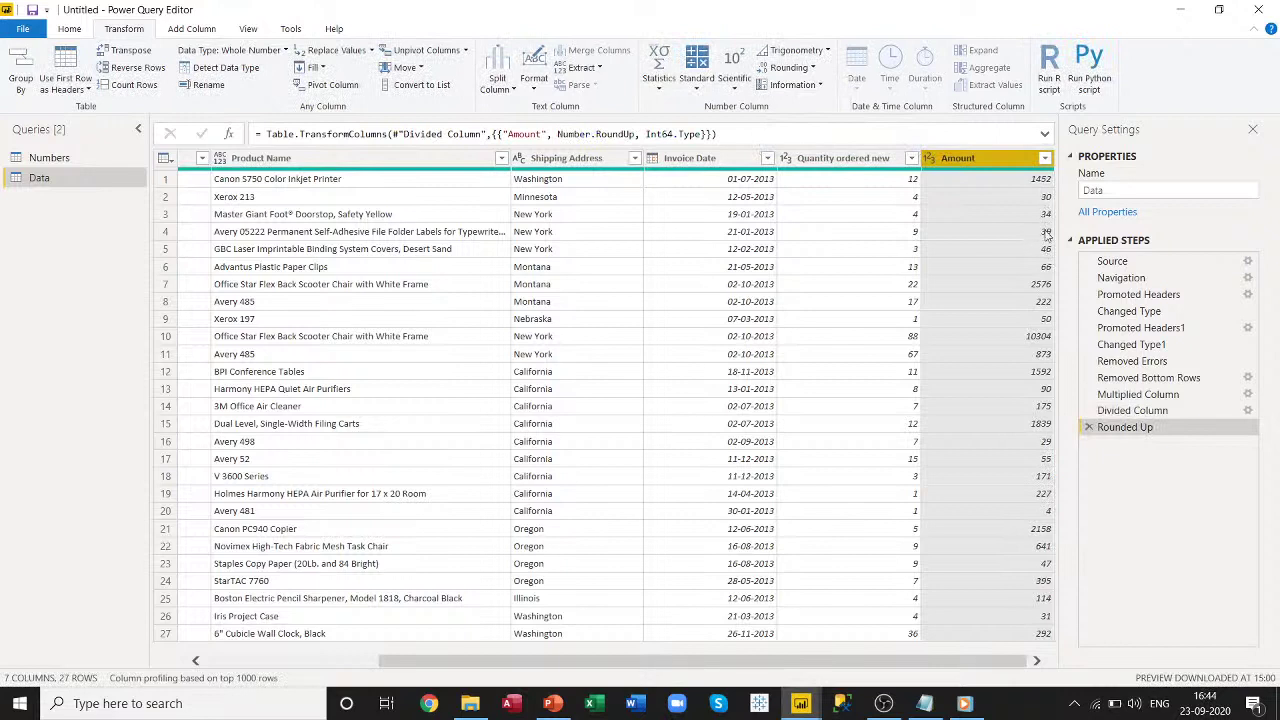
left_click(1089, 428)
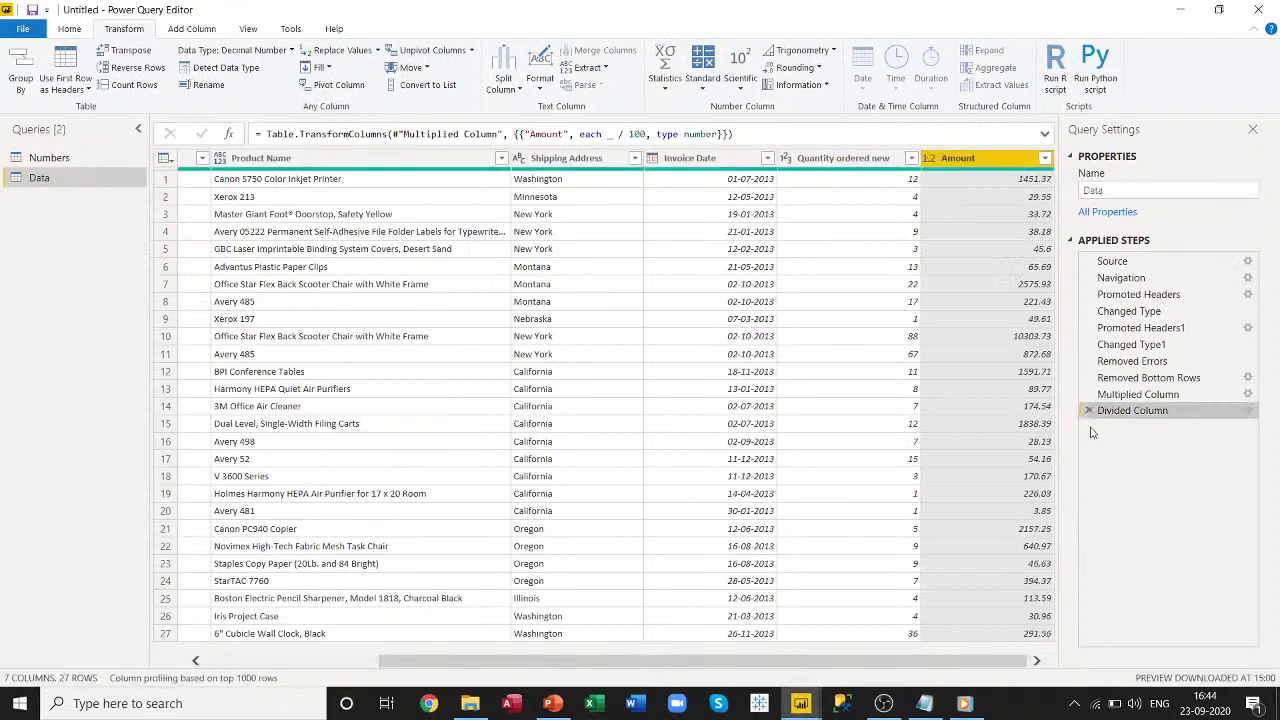
Round down the values in the Amount column, then remove that rounding from the applied steps.
left_click(821, 68)
left_click(810, 104)
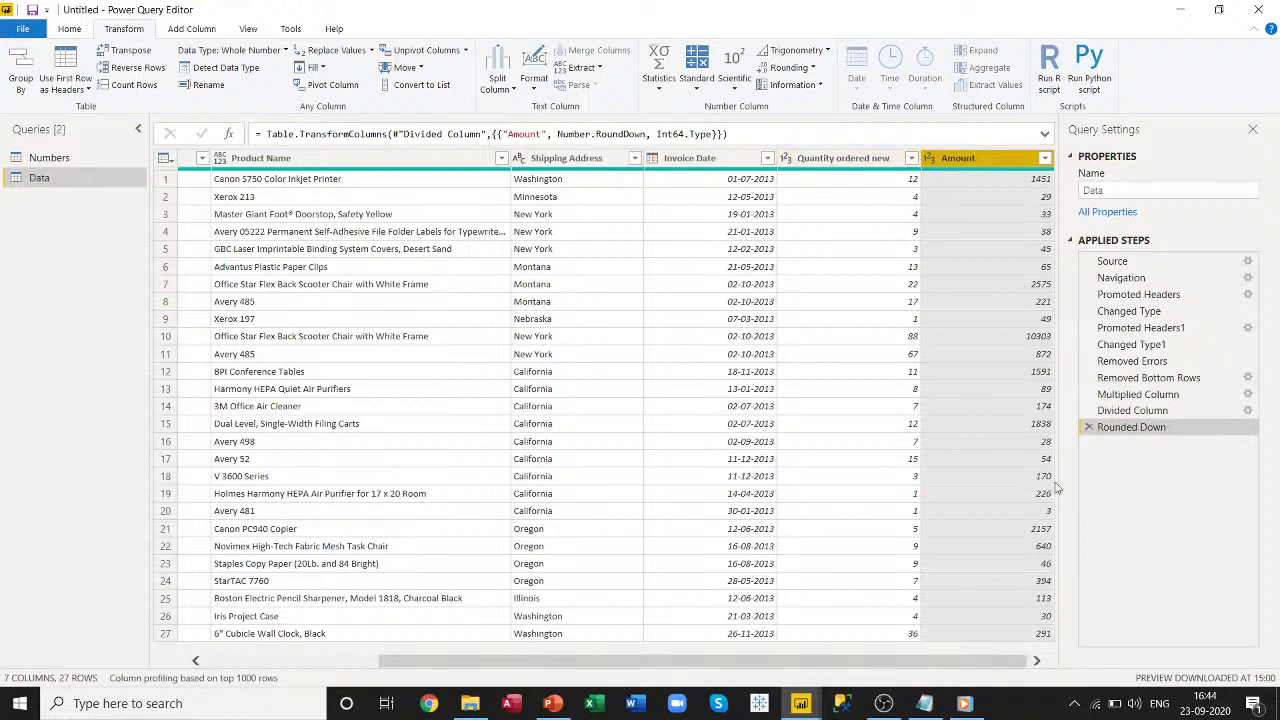
left_click(1089, 428)
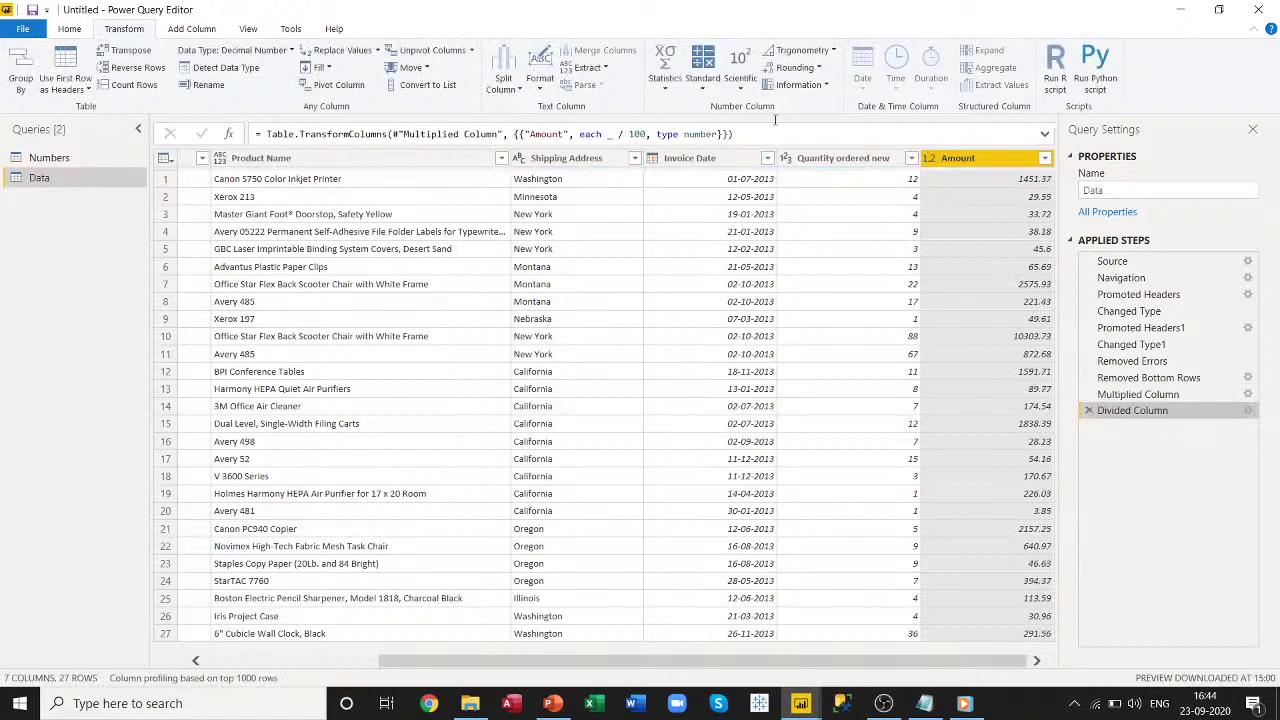
Round the Amount column to 0 decimal places, then remove the rounding from the applied steps.
left_click(800, 67)
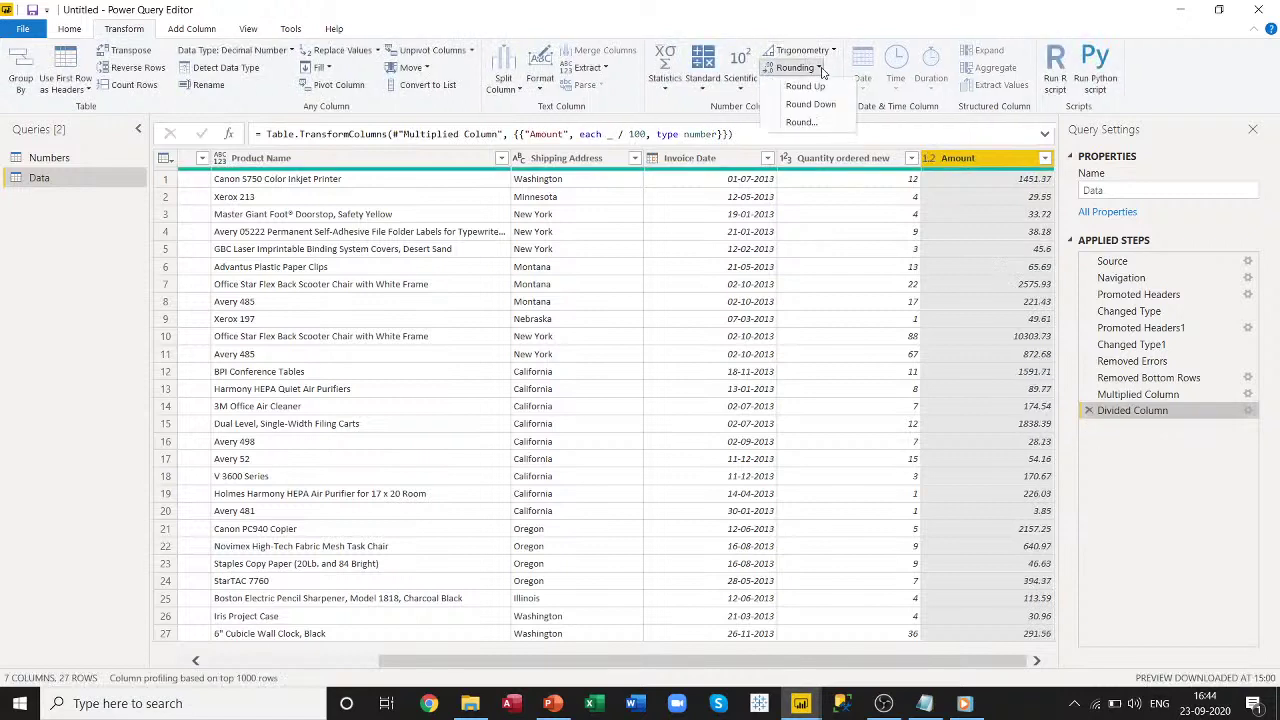
left_click(822, 122)
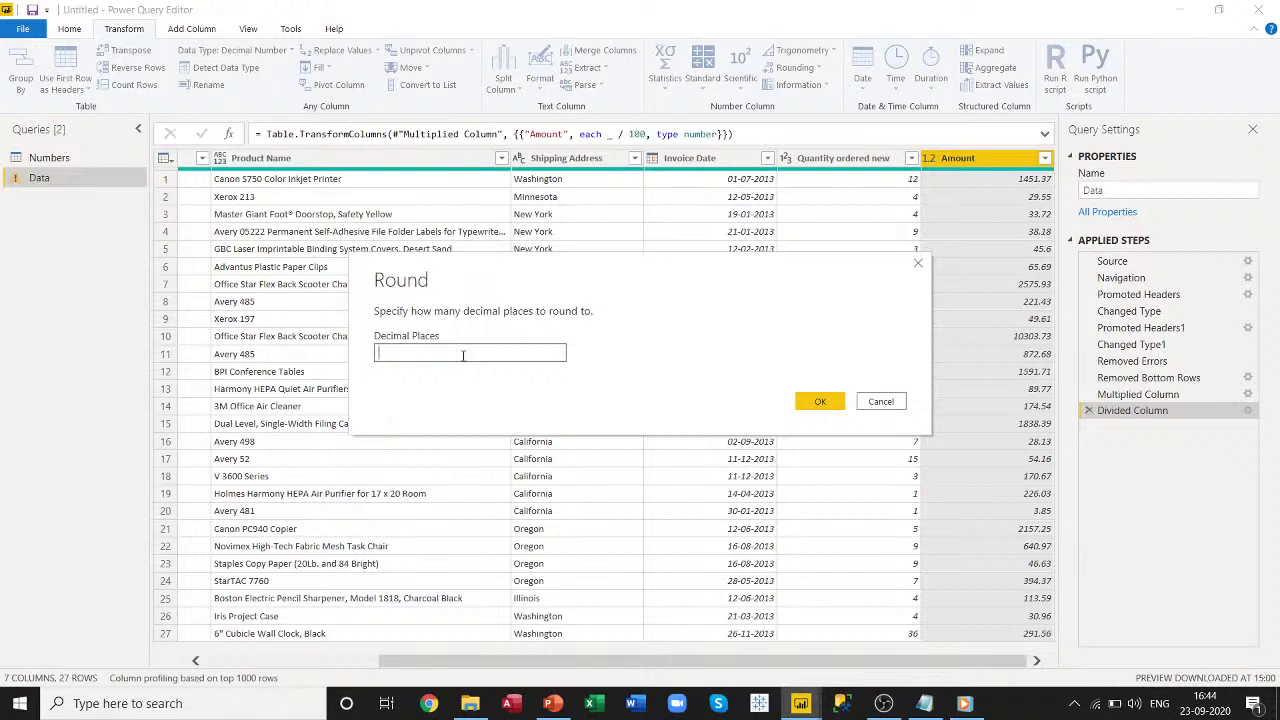
type("0")
left_click(815, 402)
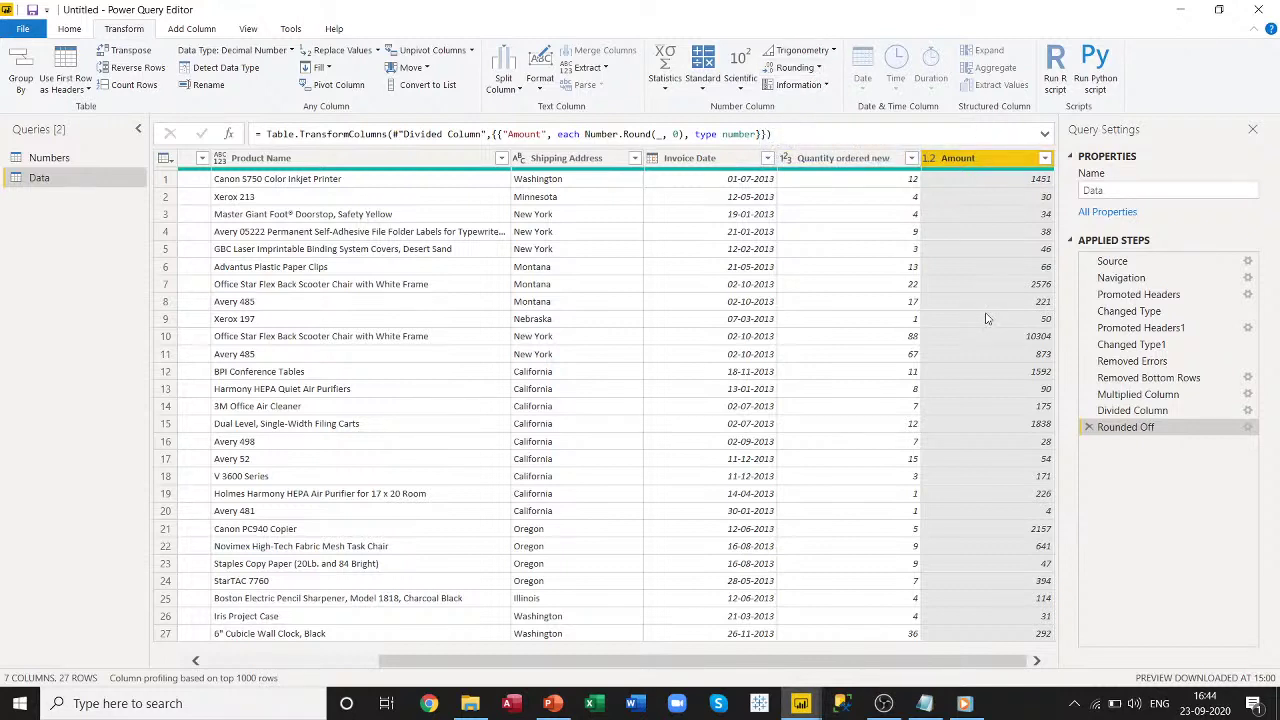
left_click(1088, 427)
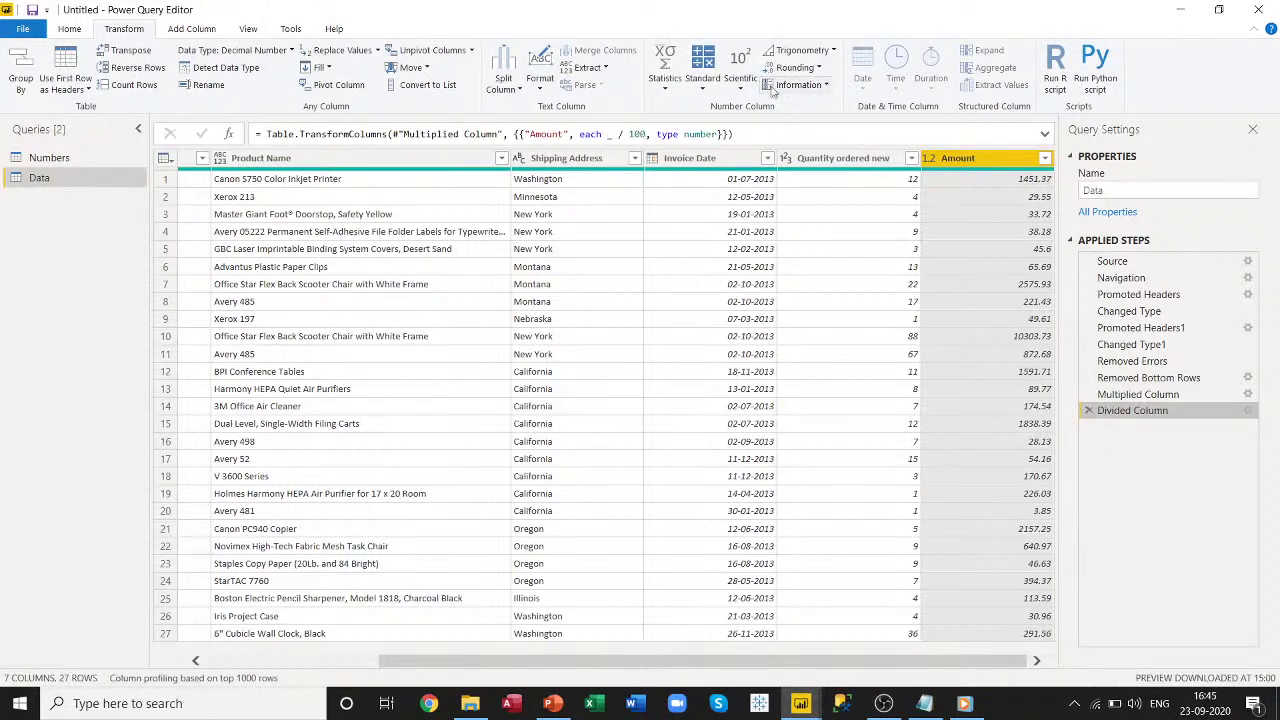
Test the Amount column for even numbers, inspect several of the resulting cells, then remove the even check from the applied steps.
left_click(825, 86)
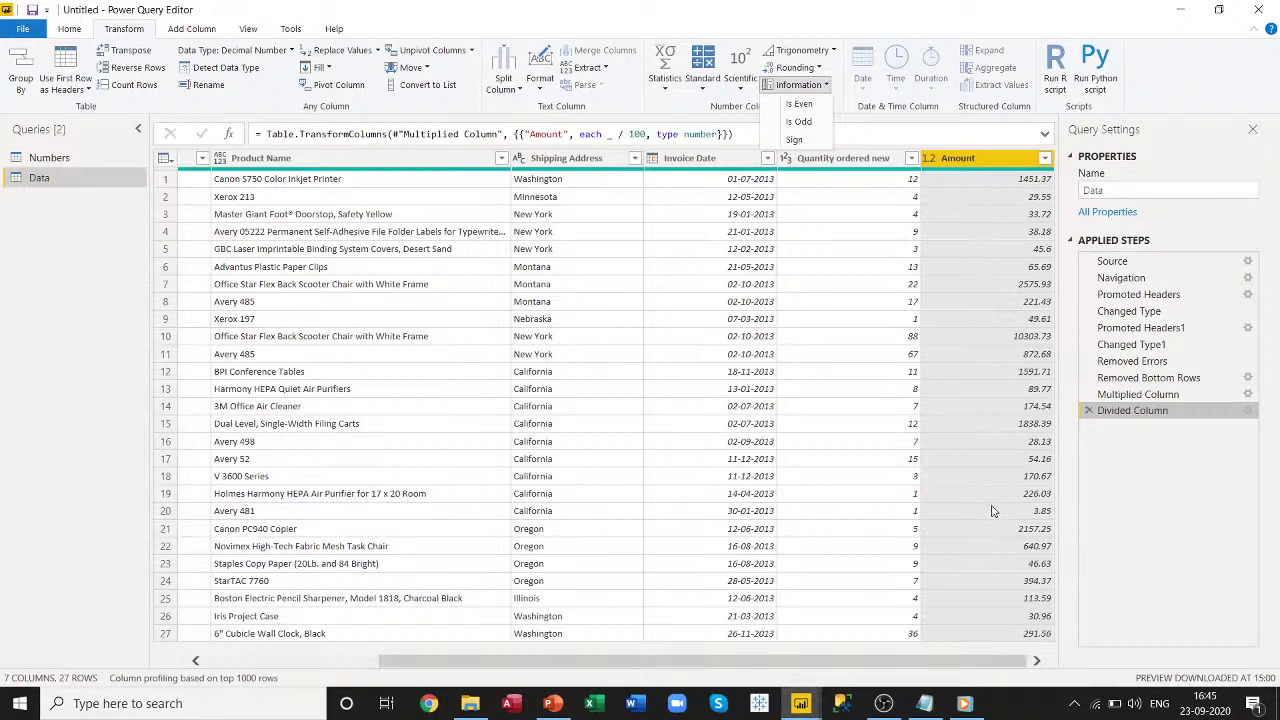
left_click(802, 105)
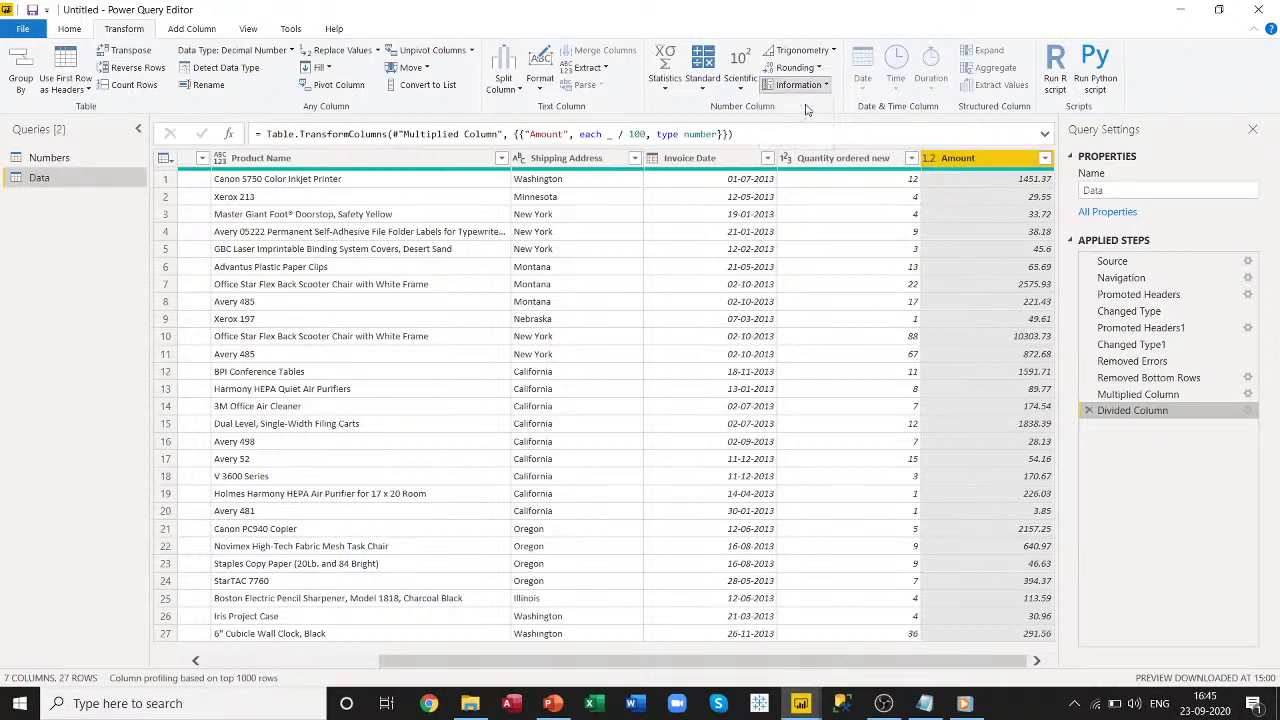
left_click(995, 238)
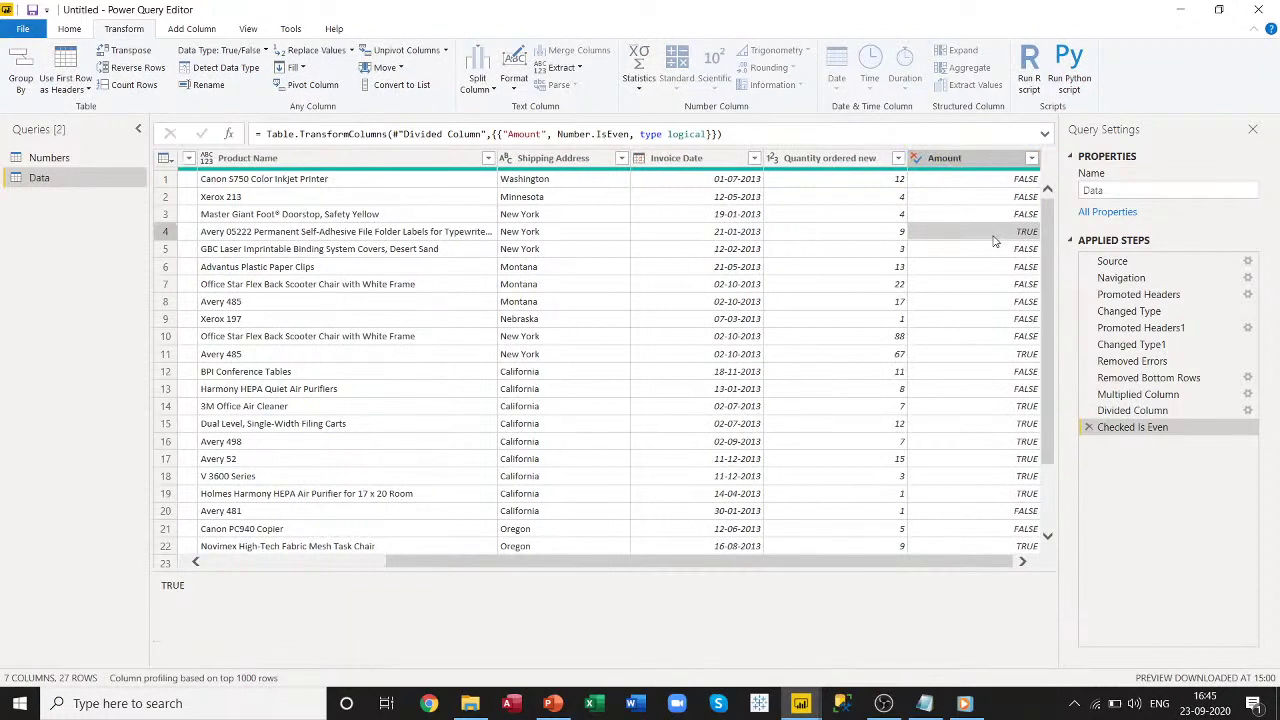
left_click(1020, 408)
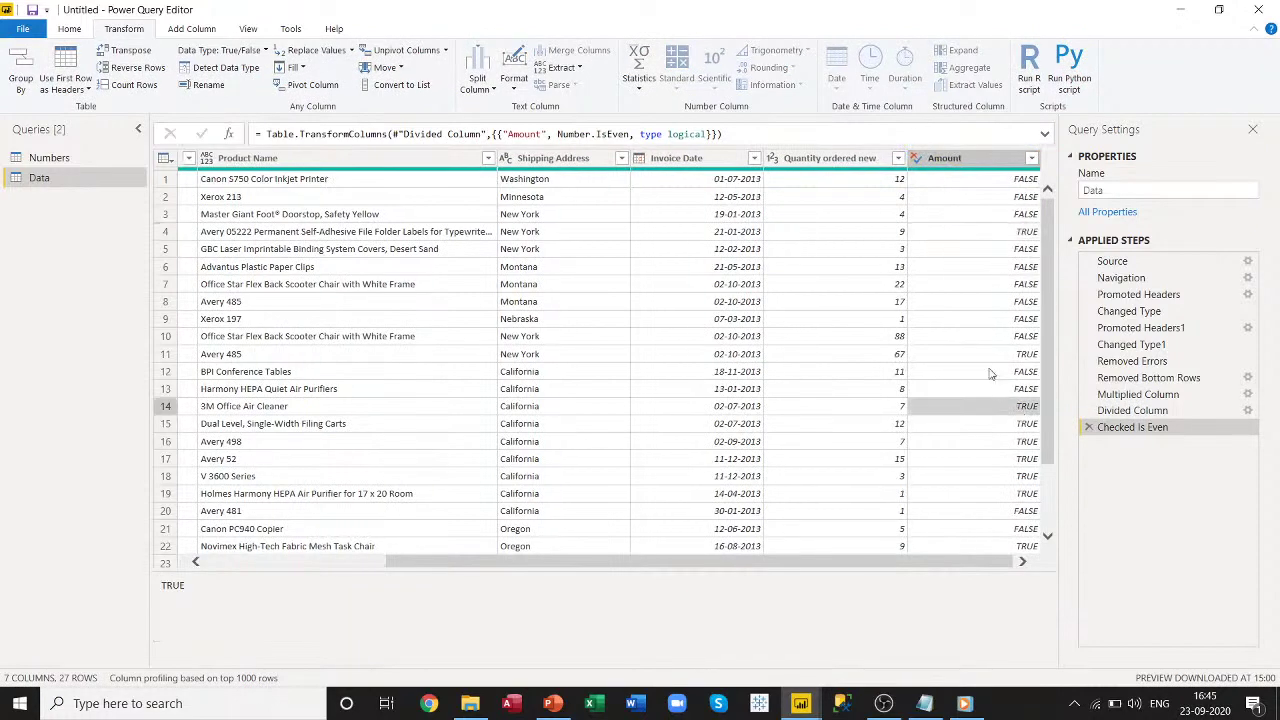
left_click(990, 373)
left_click(989, 337)
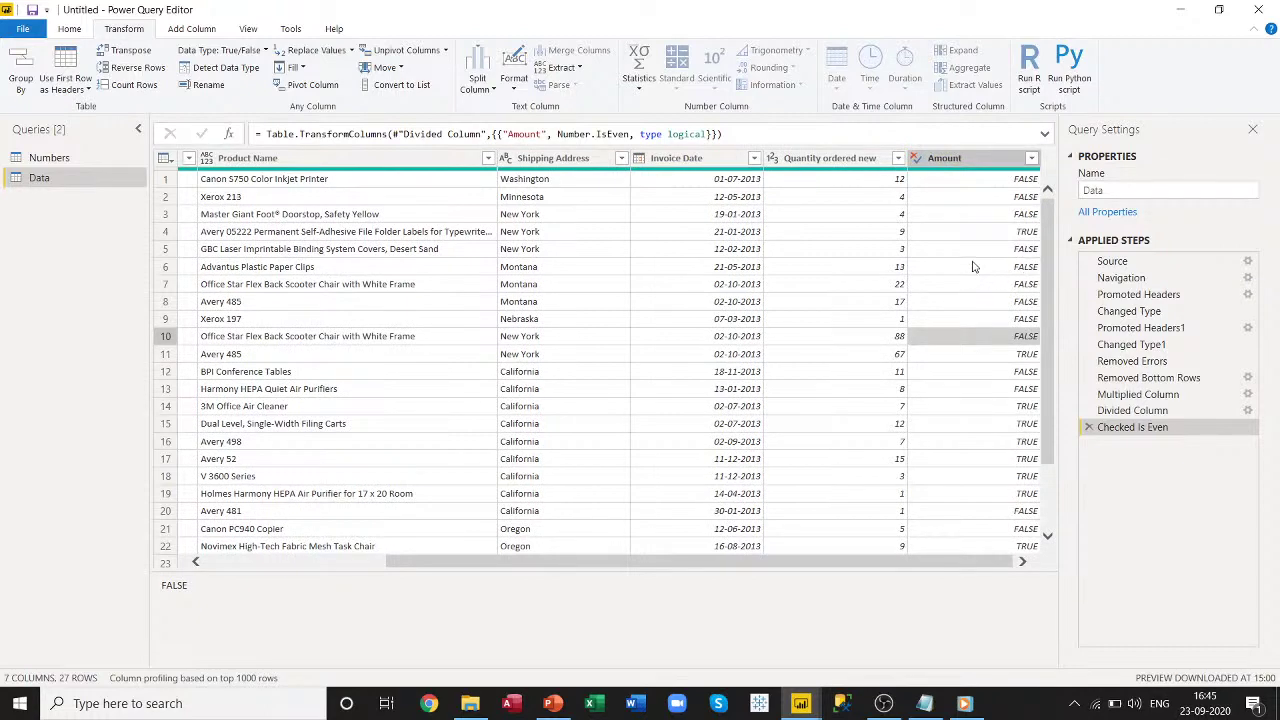
scroll(972, 266, "down", 2)
scroll(975, 324, "up", 2)
left_click(1088, 427)
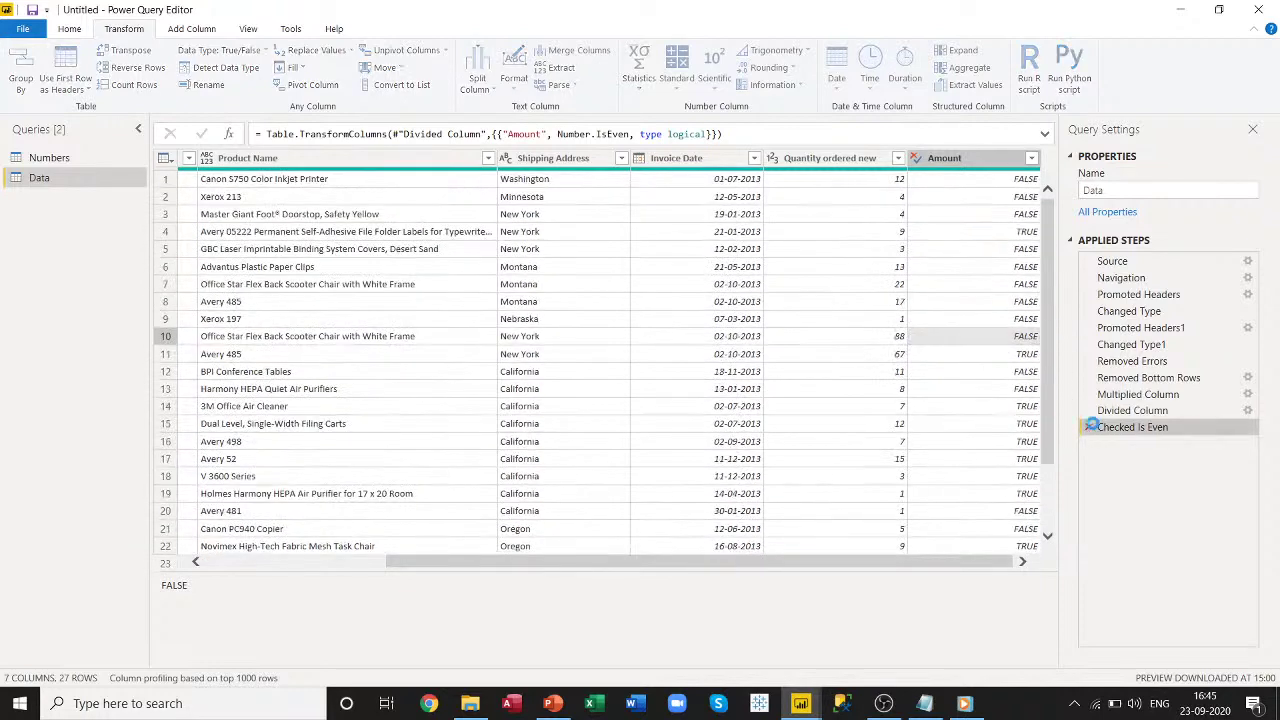
left_click(789, 87)
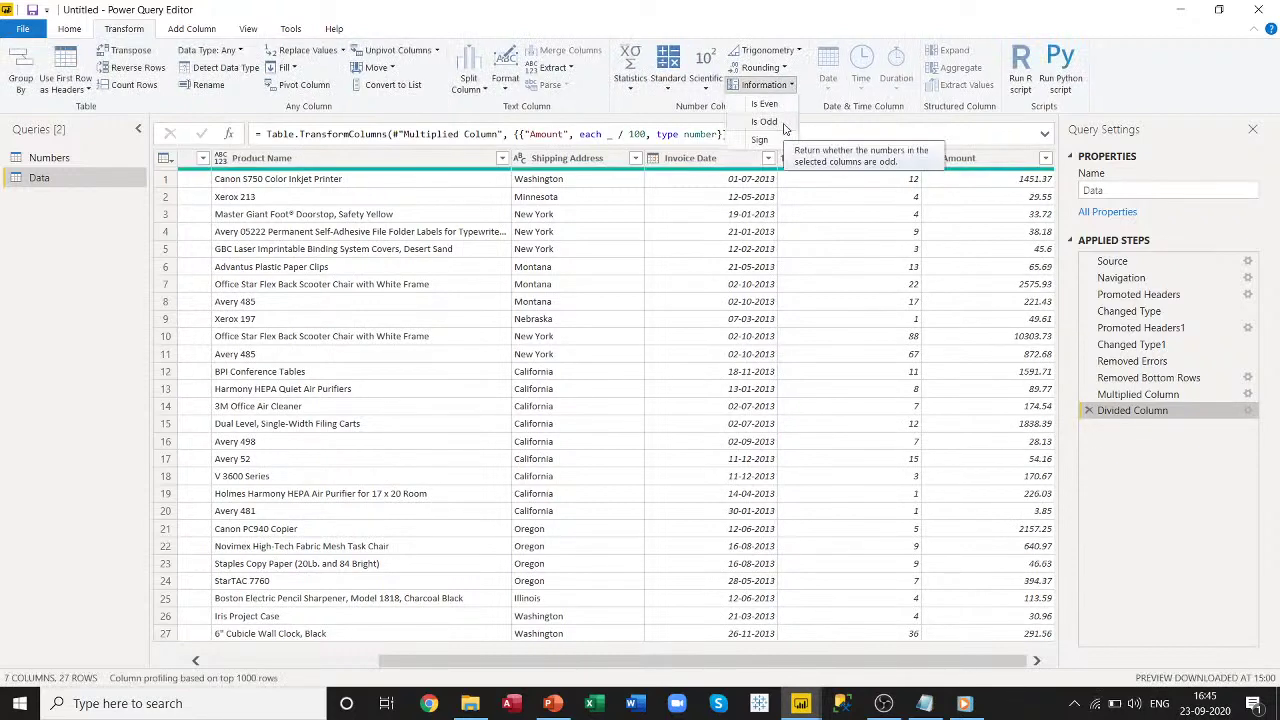
left_click(766, 122)
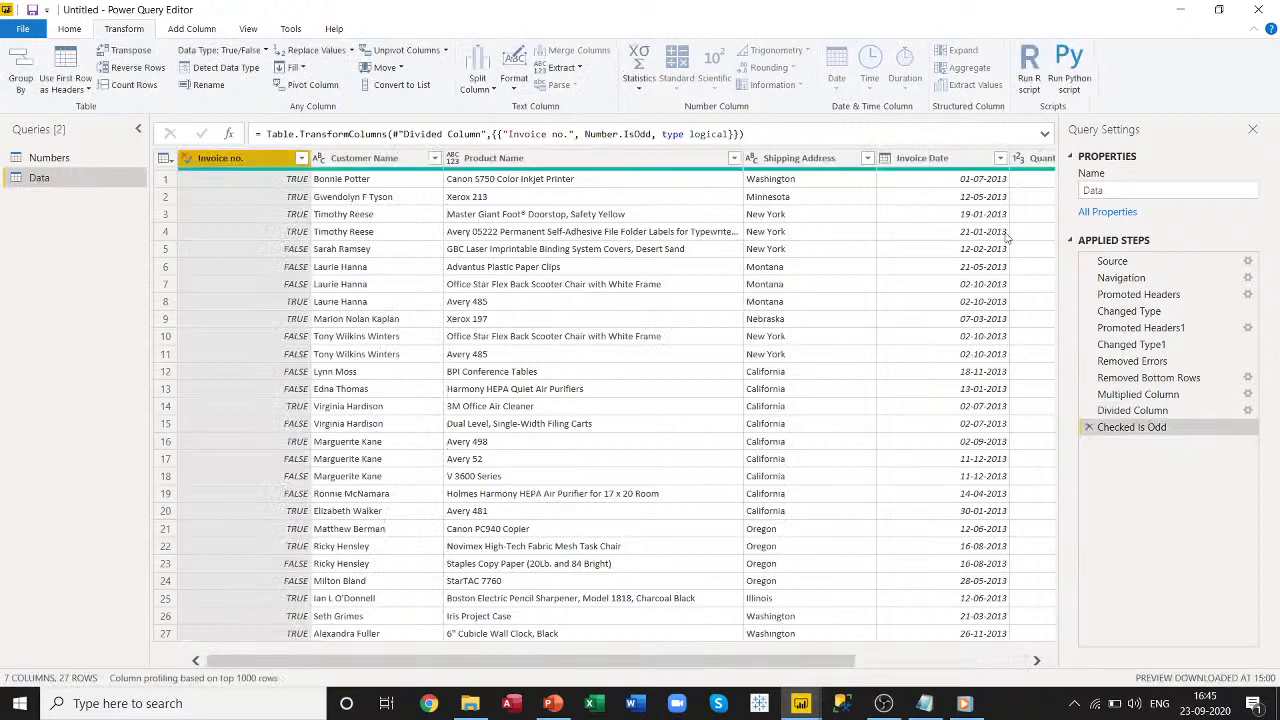
left_click_drag(806, 664, 980, 664)
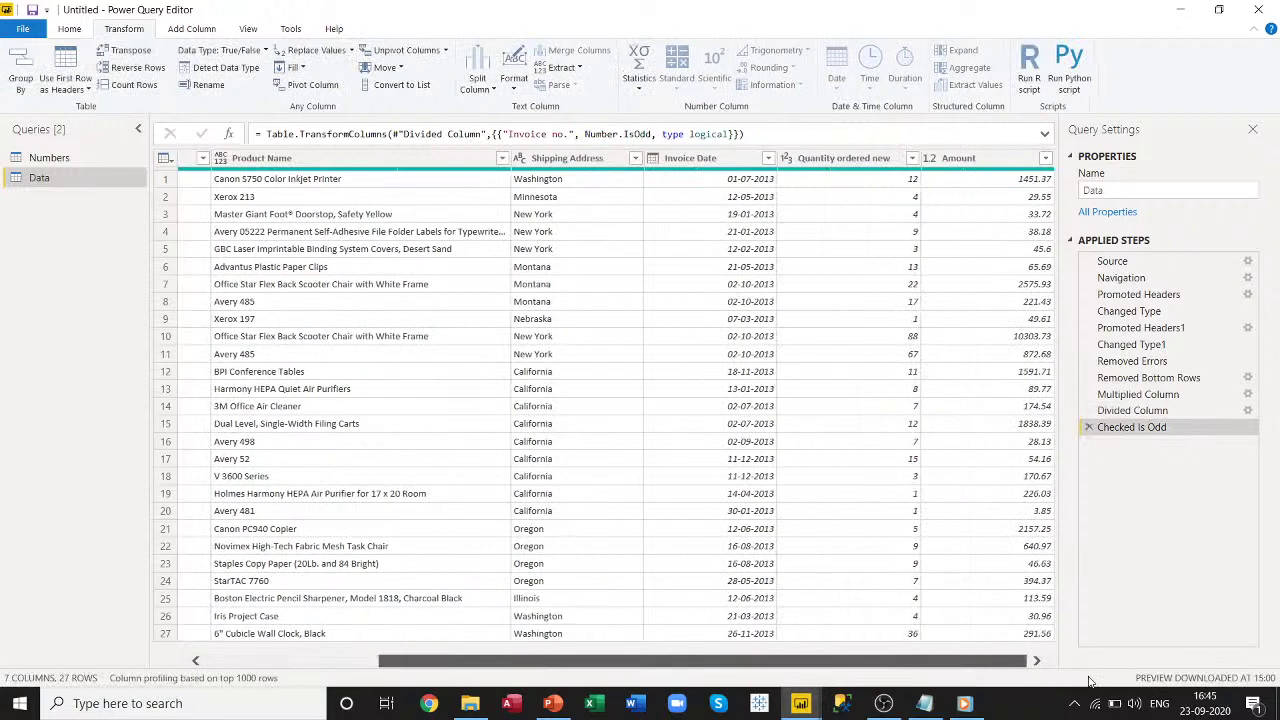
left_click(977, 162)
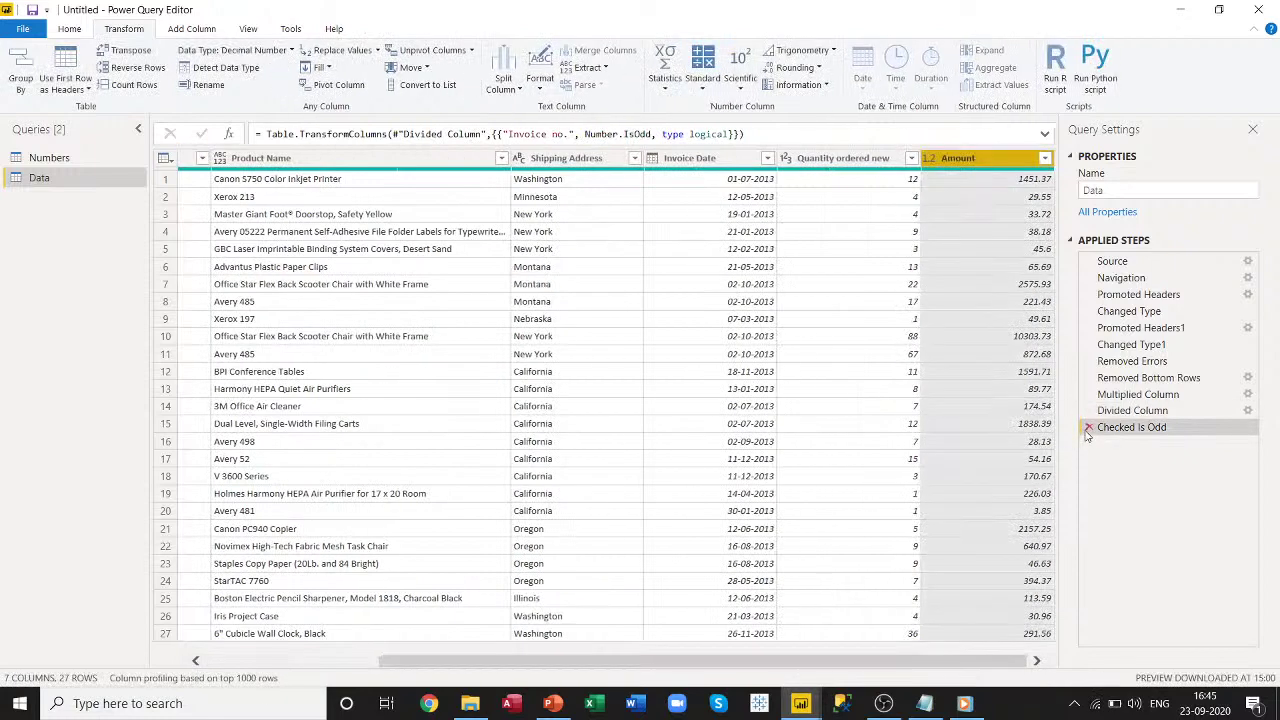
left_click(1088, 427)
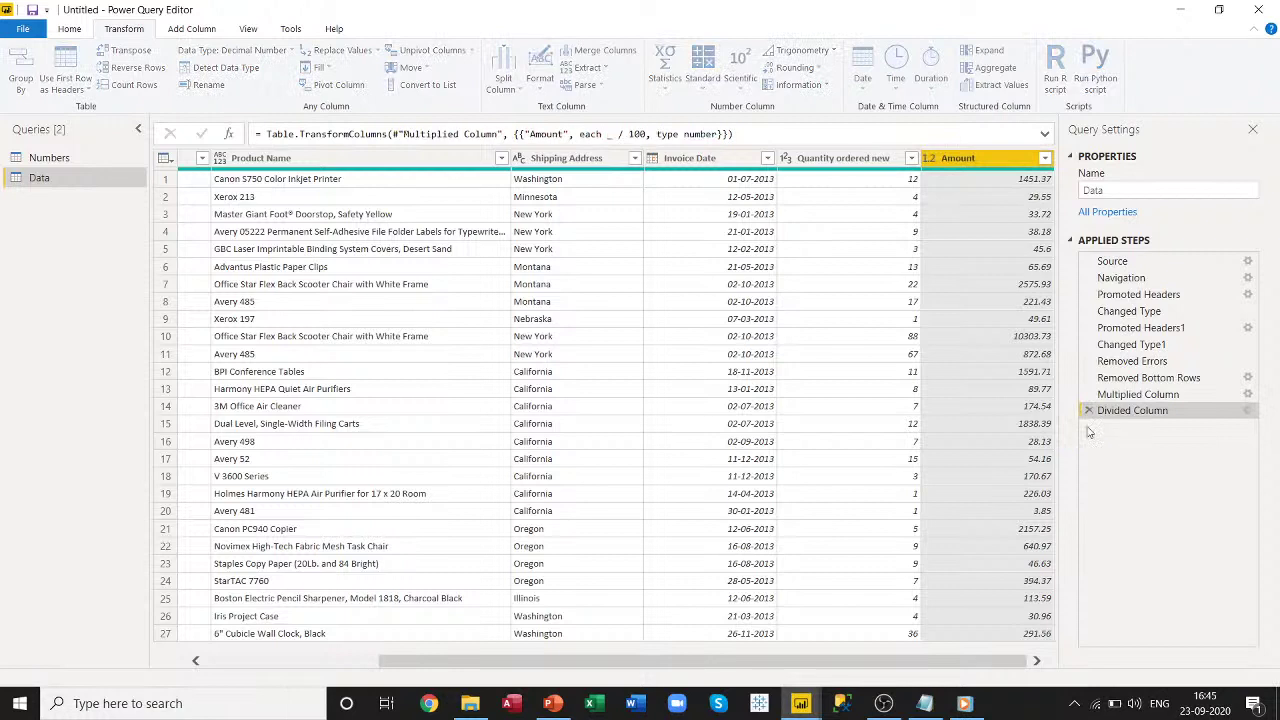
Test the Amount column for odd numbers, then remove the odd check from the applied steps.
left_click(824, 86)
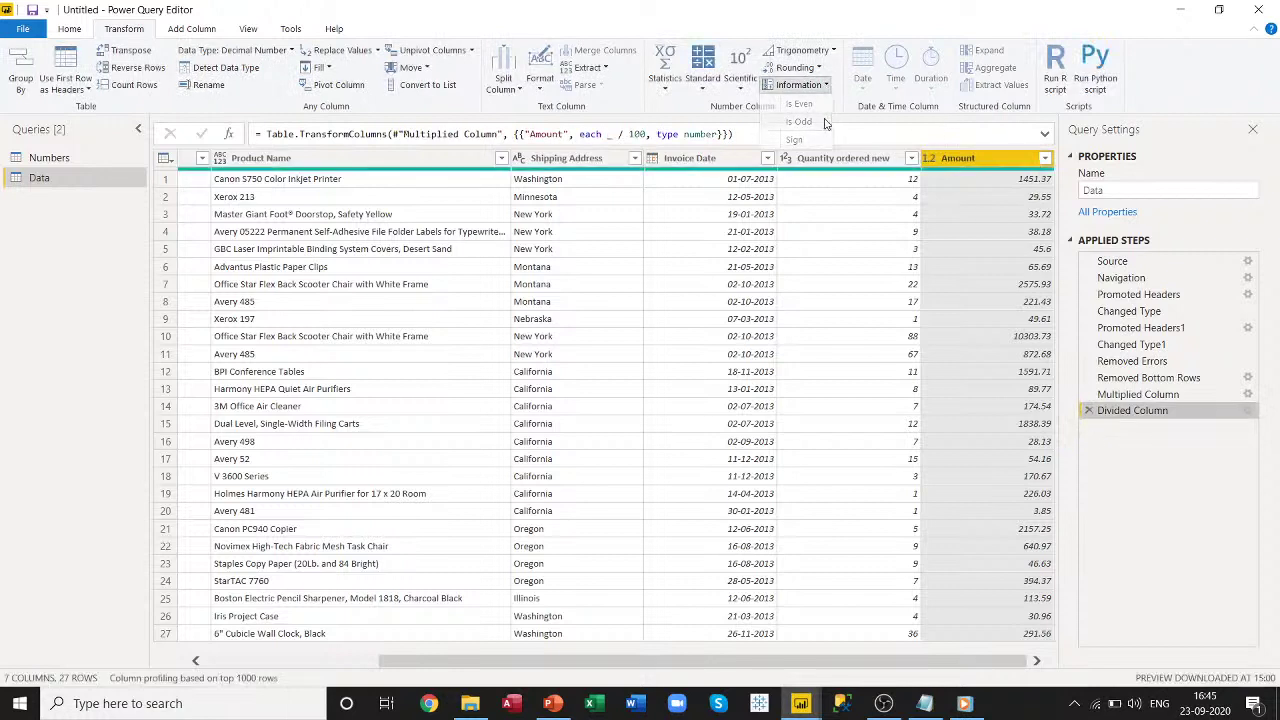
left_click(803, 121)
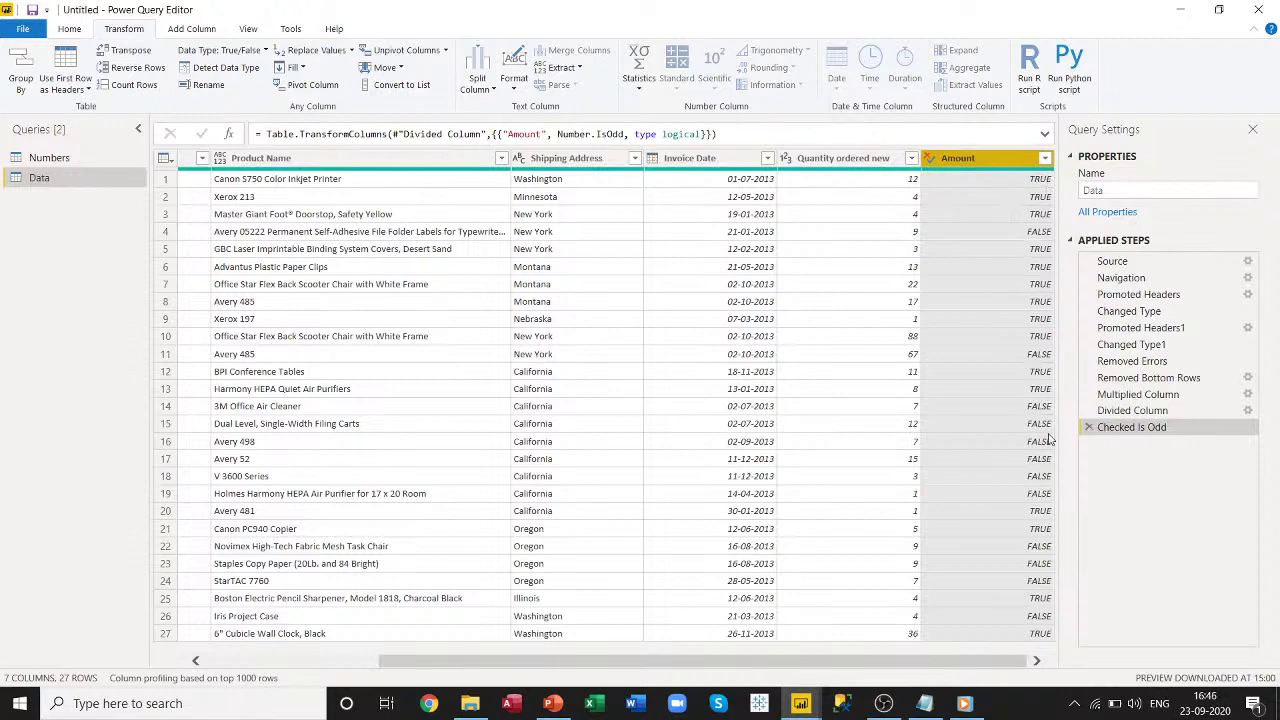
left_click(1088, 427)
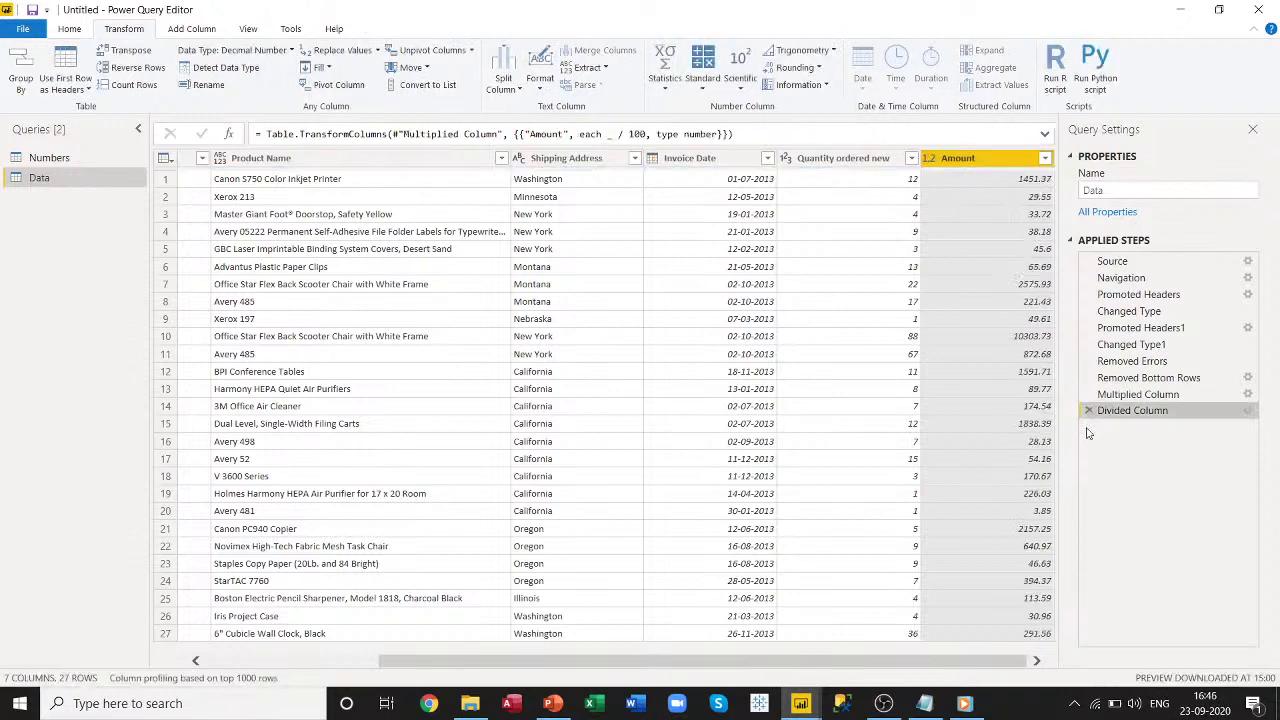
Replace the Amount values with their sign, then remove the sign extraction from the applied steps.
left_click(827, 86)
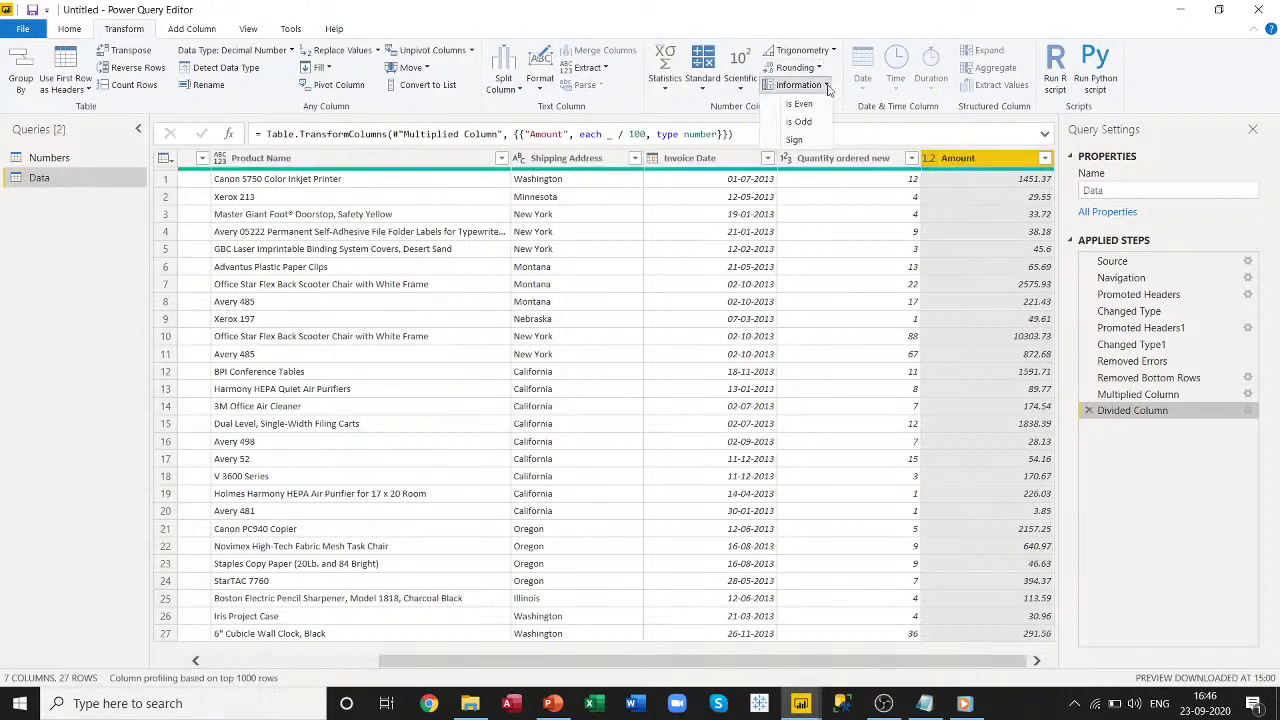
left_click(793, 141)
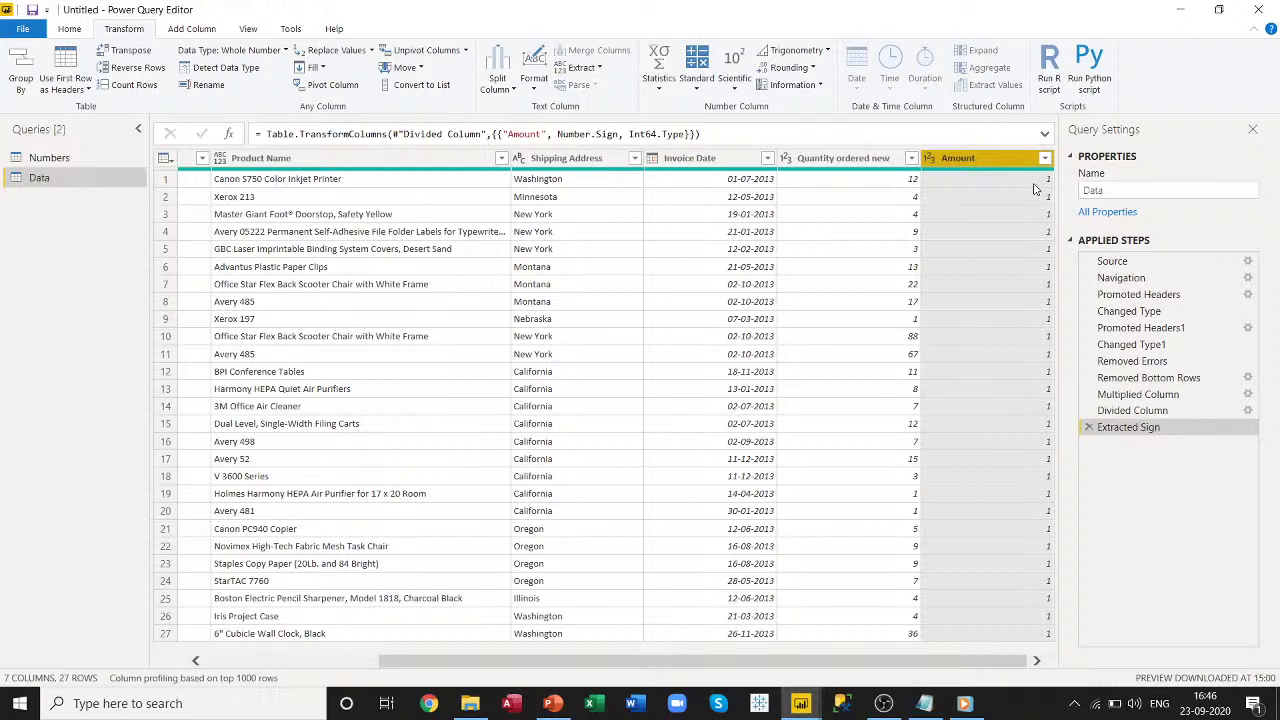
left_click(1089, 427)
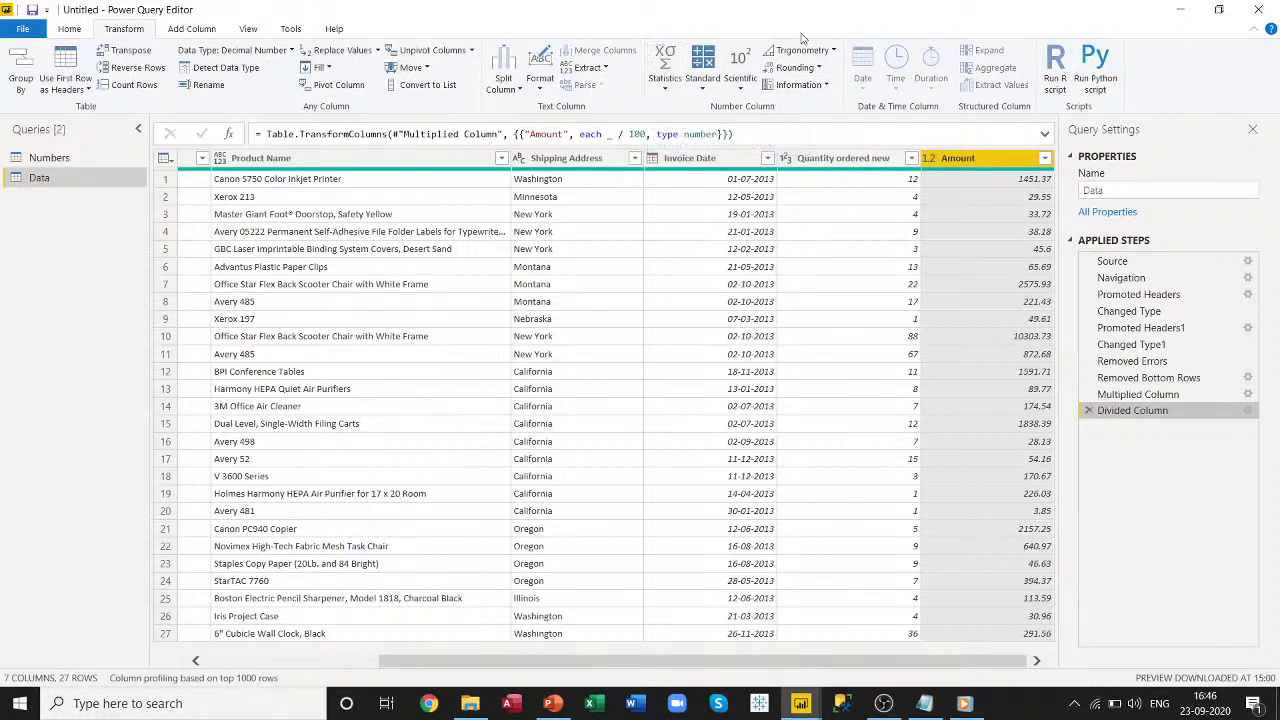
In the Numbers query, add a new column with the sum of the East, West, North and South columns for each row.
left_click(200, 30)
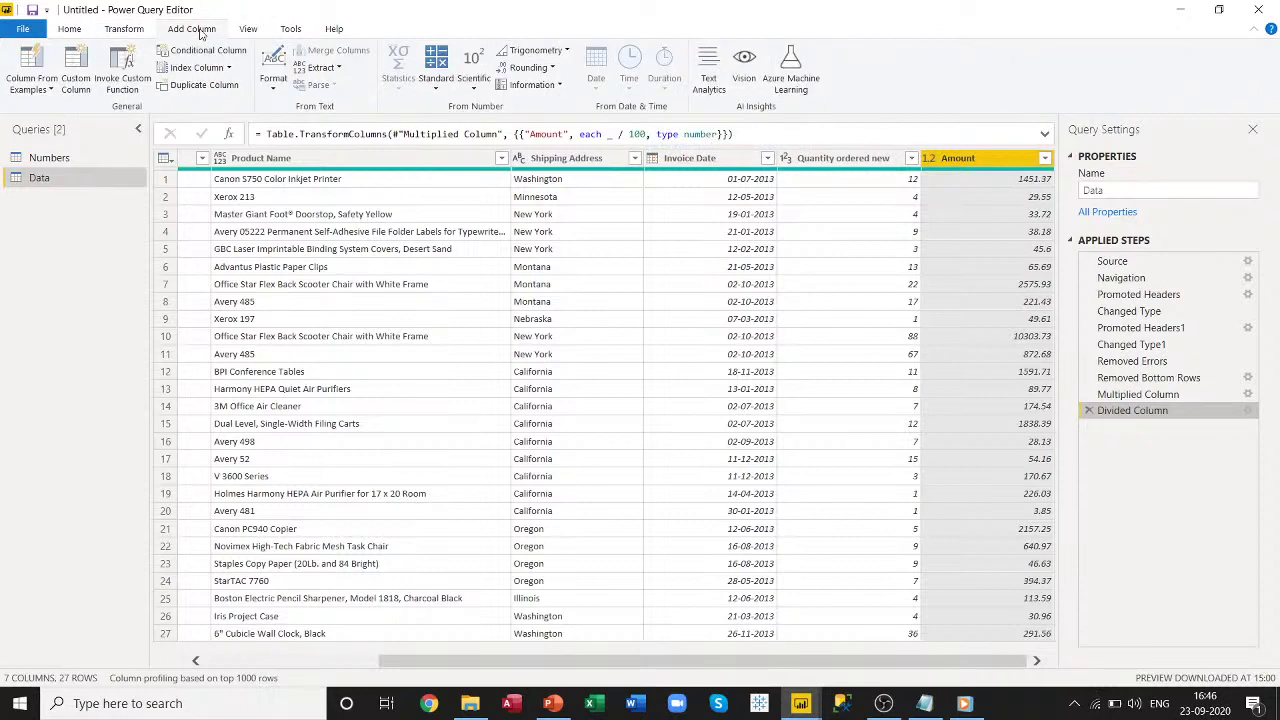
left_click(56, 158)
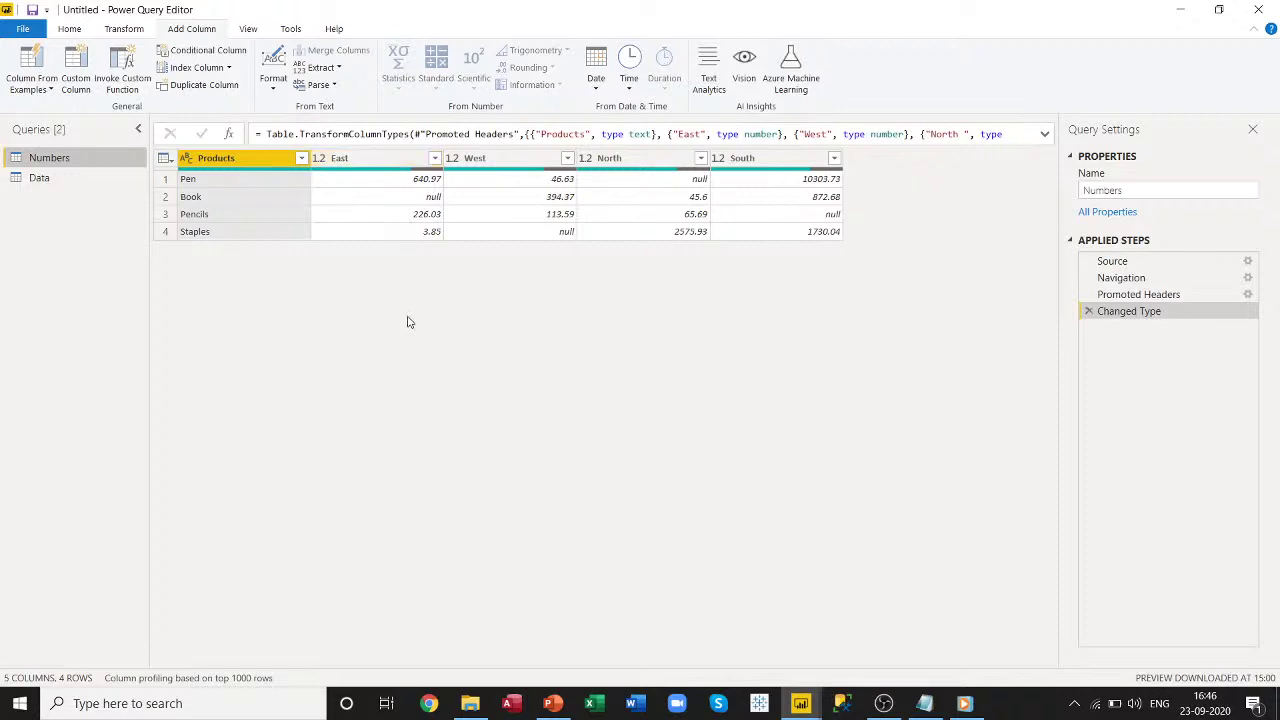
left_click(392, 158)
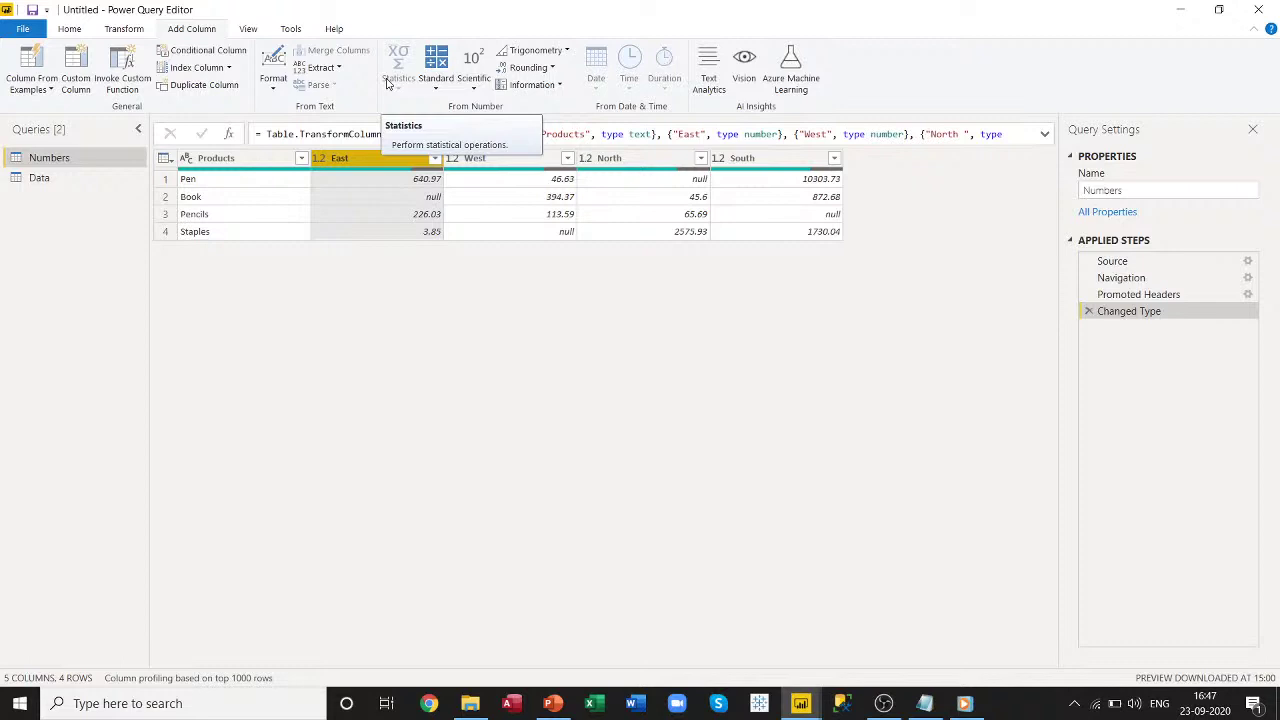
left_click(498, 158, "ctrl")
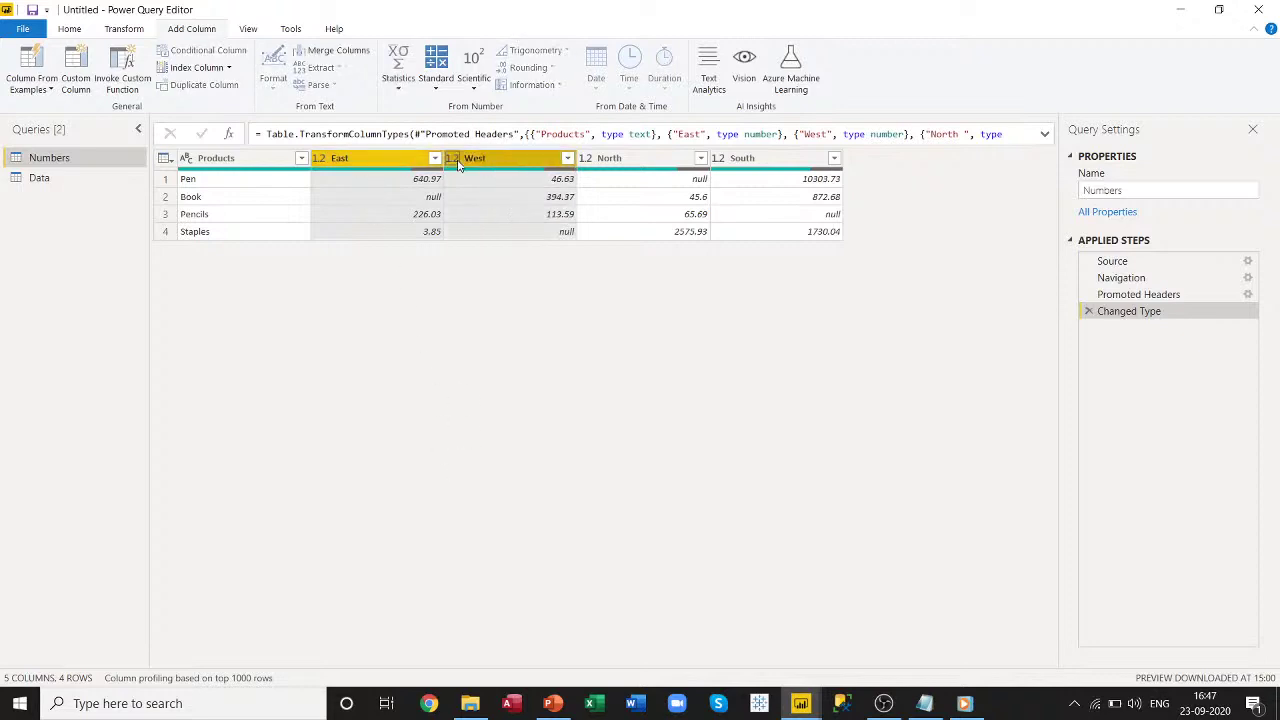
left_click(640, 159, "ctrl")
left_click(790, 163, "ctrl")
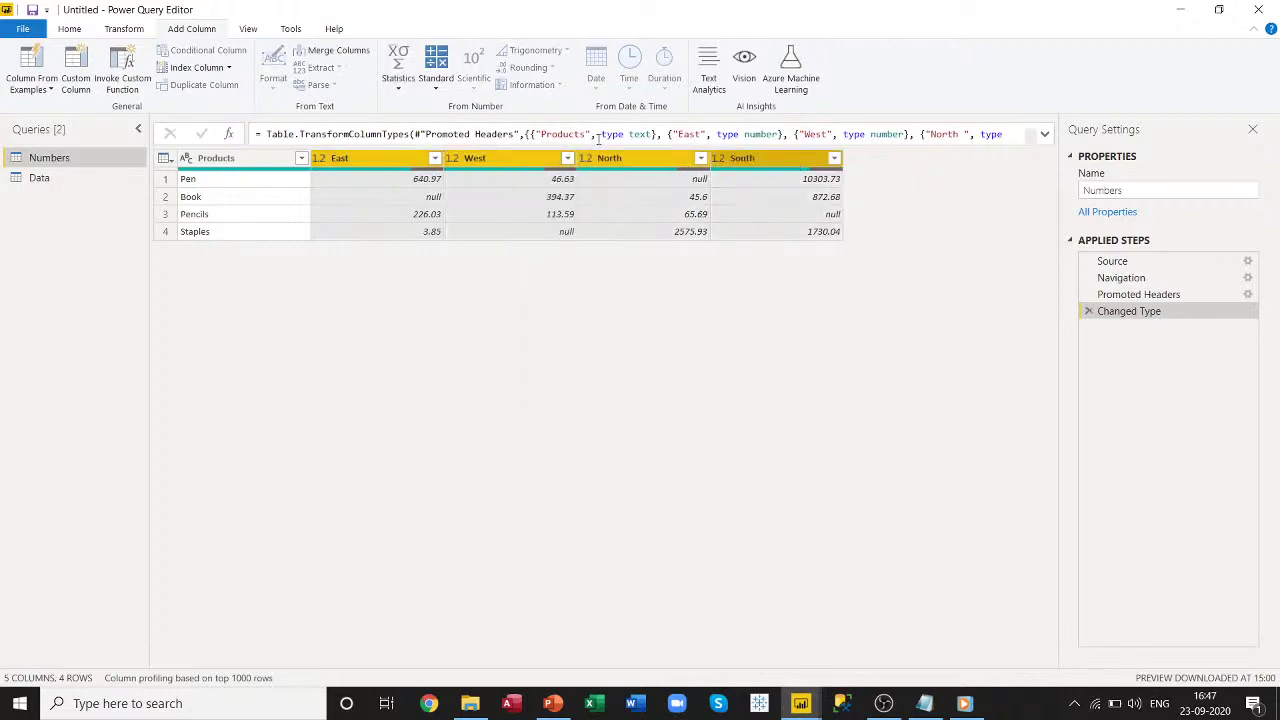
left_click(397, 88)
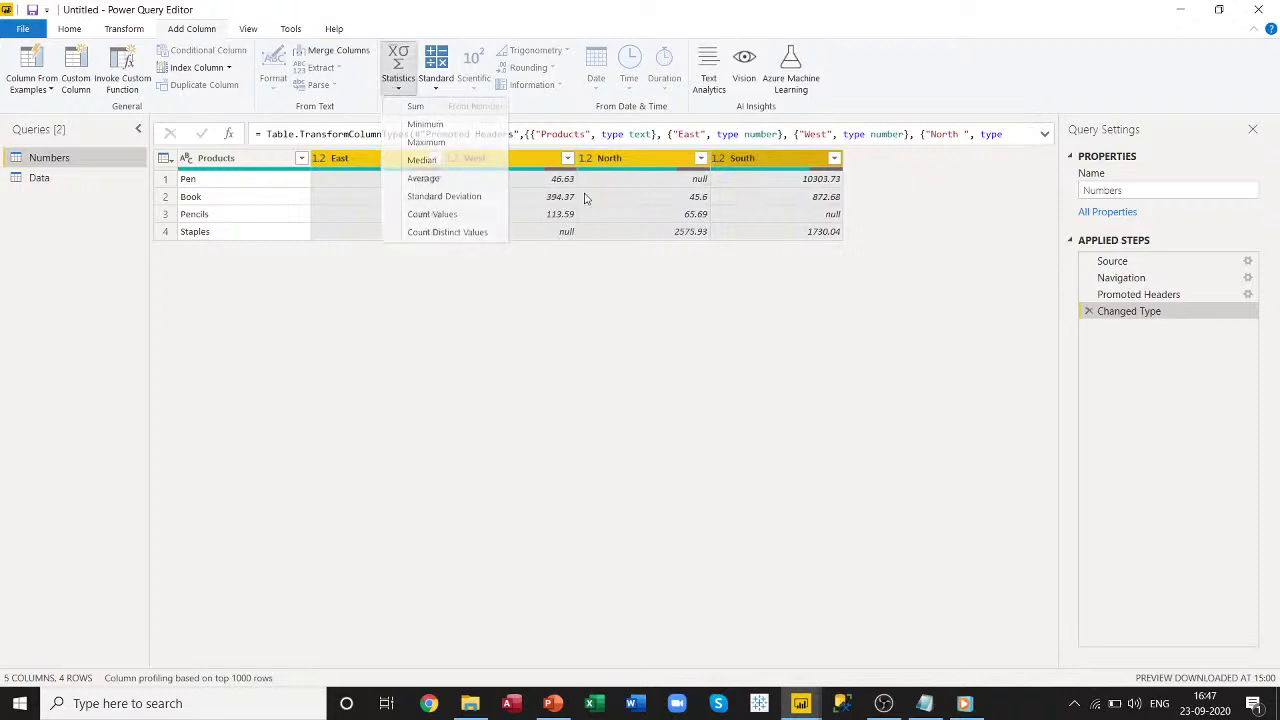
left_click(416, 106)
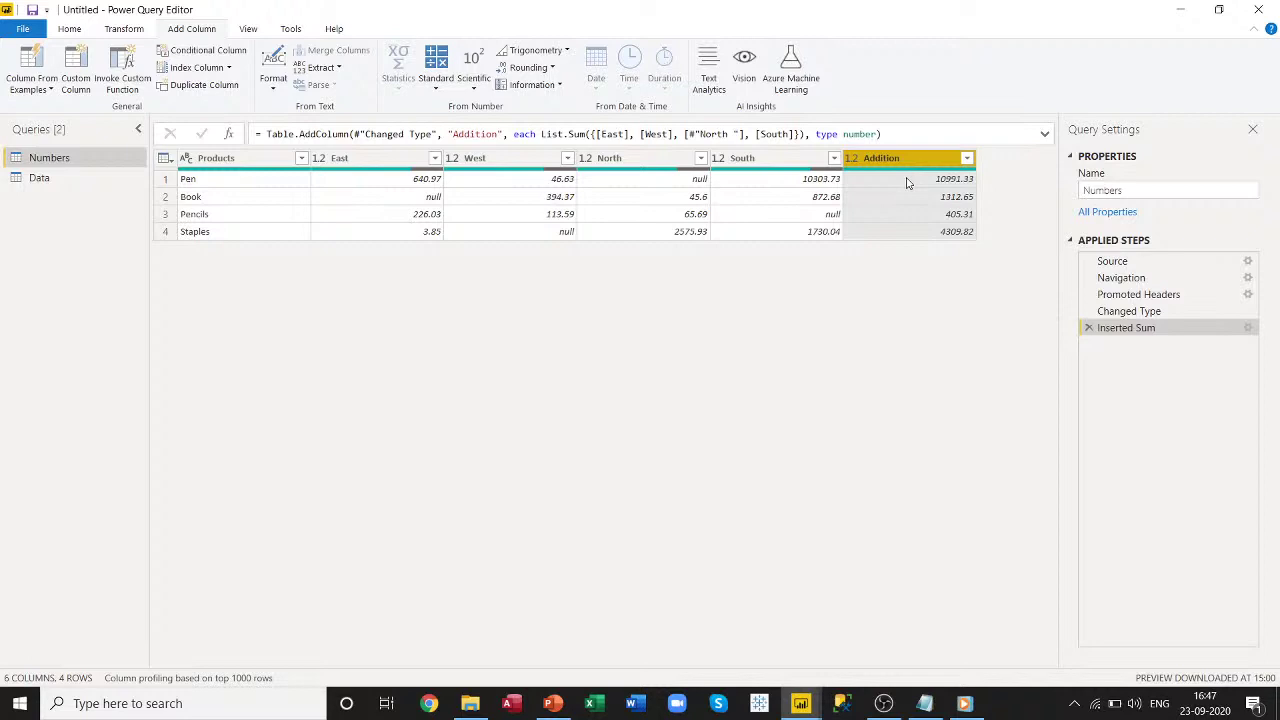
Add a column with the row-wise minimum of East, West, North and South, and inspect its first value.
left_click(340, 162)
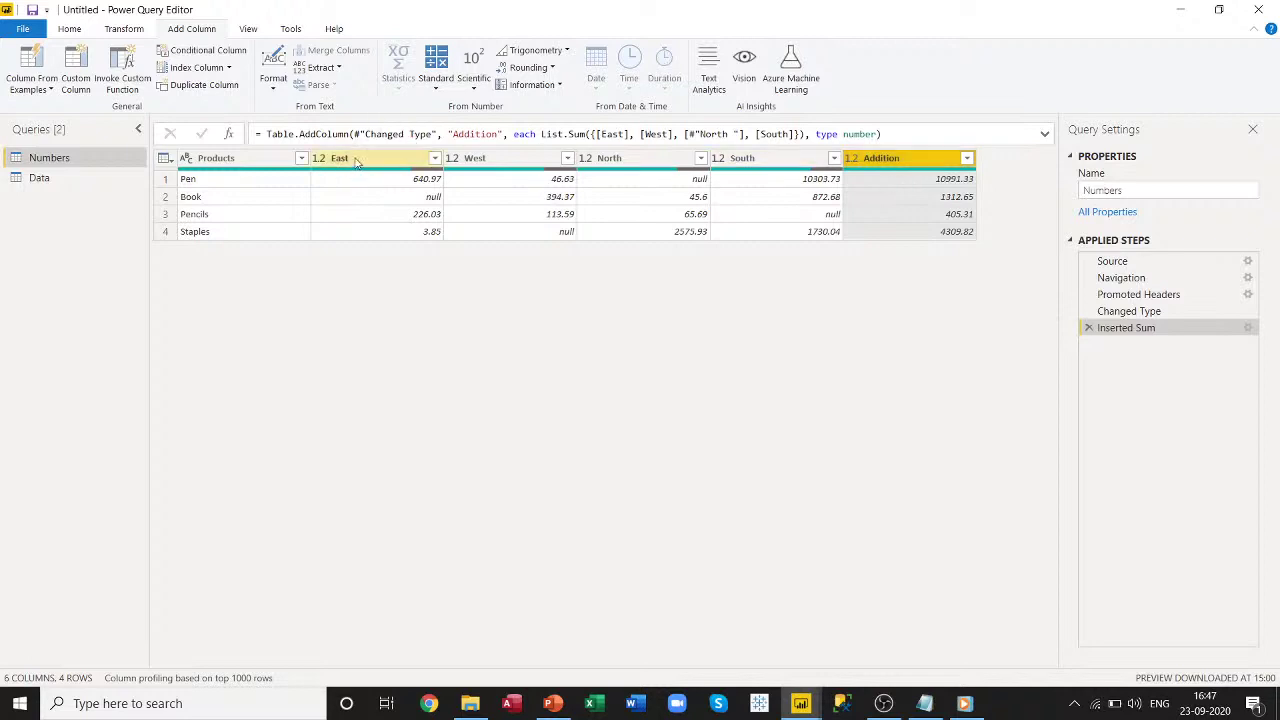
left_click(483, 162, "ctrl")
left_click(610, 162, "ctrl")
left_click(742, 162, "ctrl")
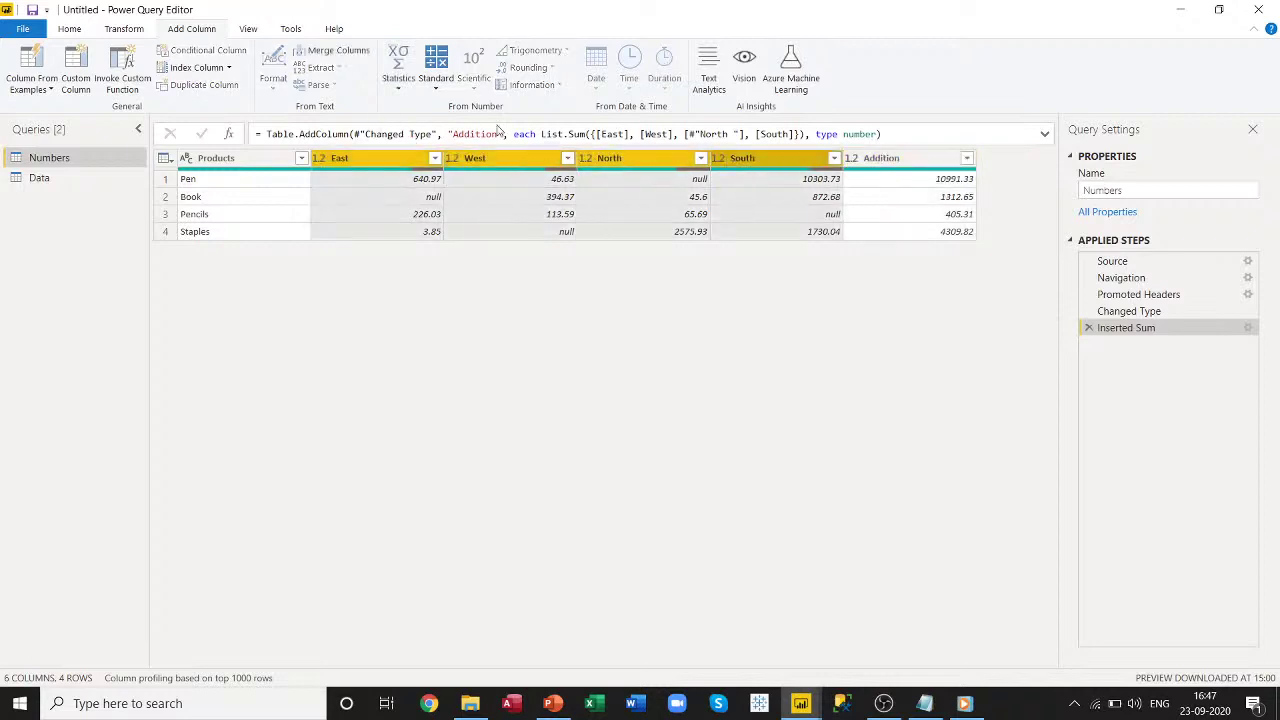
left_click(397, 90)
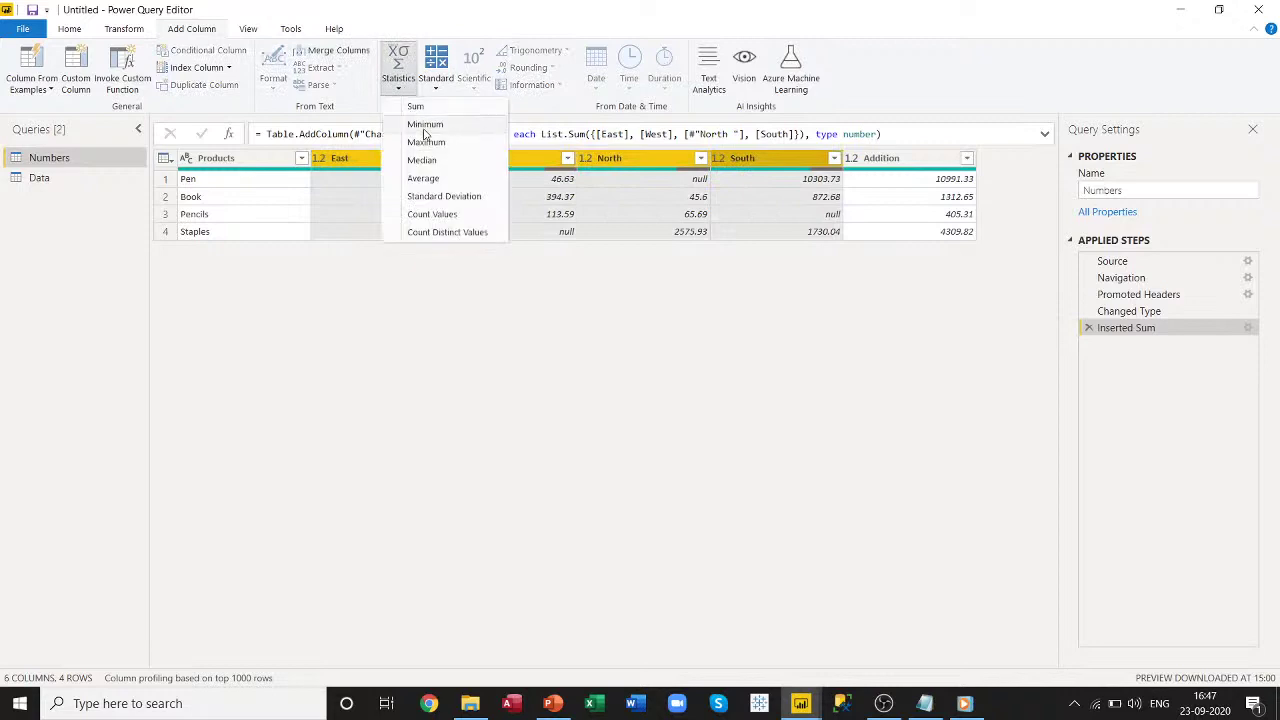
left_click(424, 126)
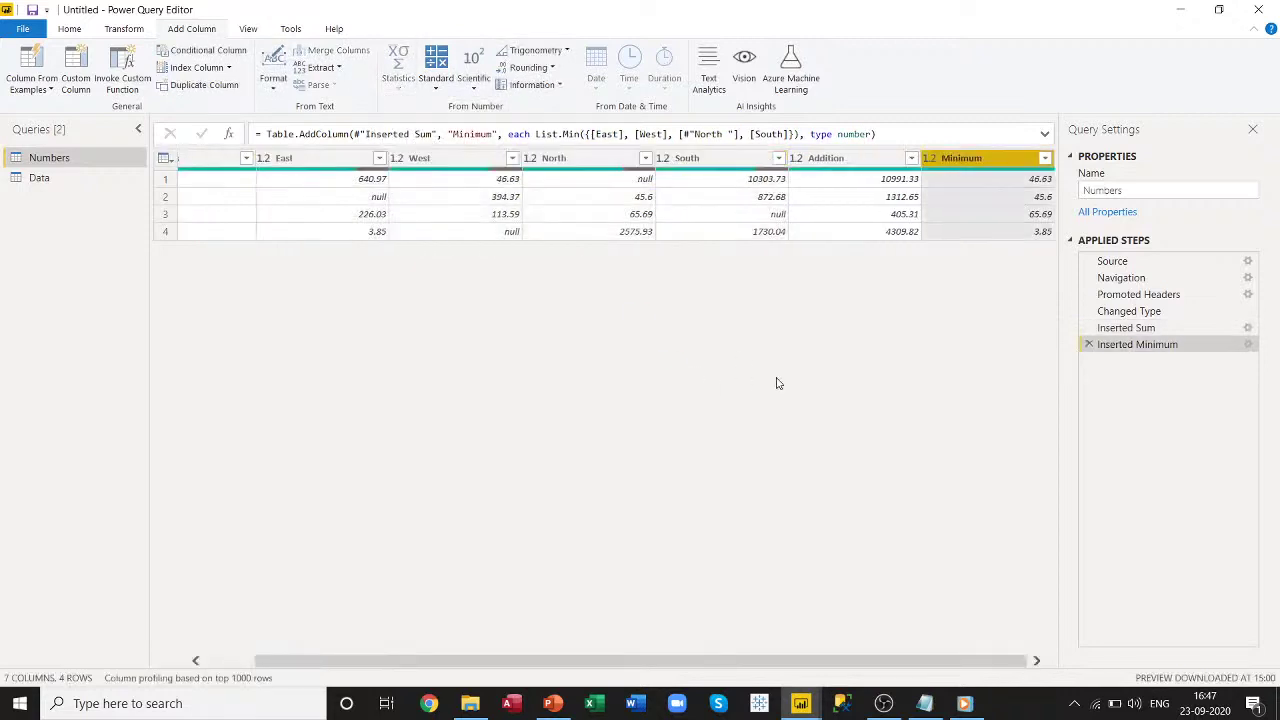
left_click(978, 181)
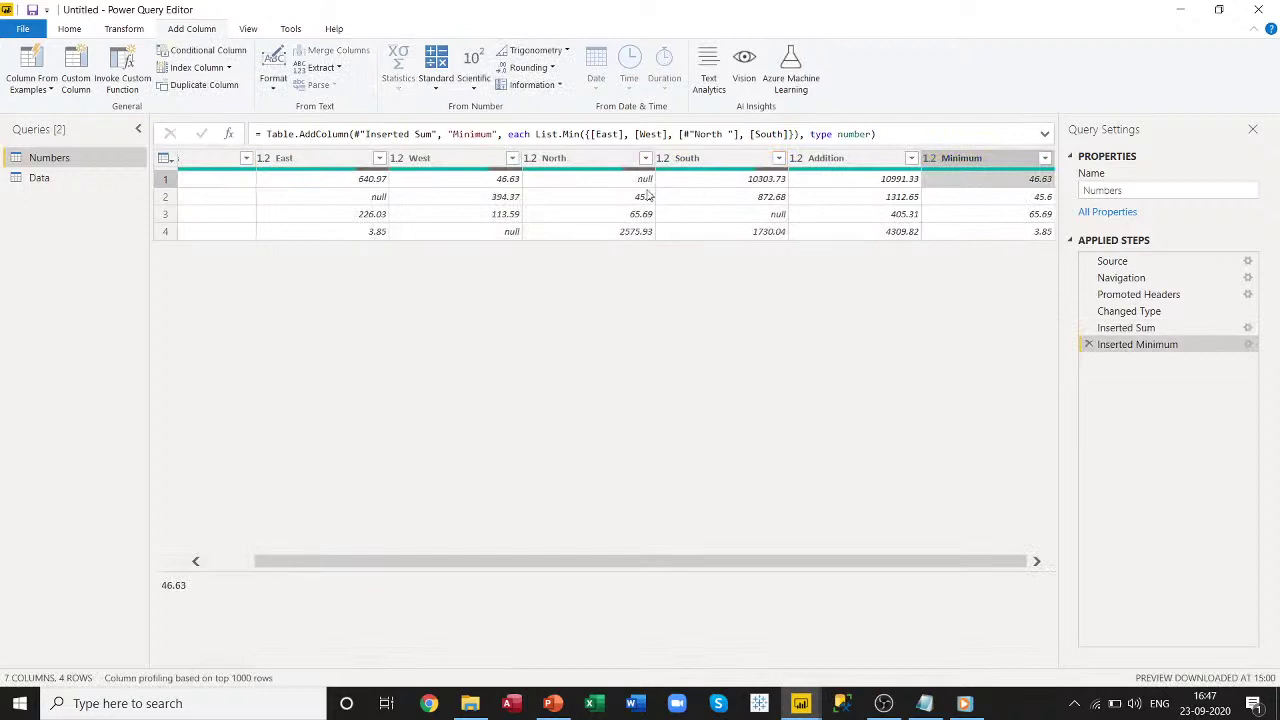
Remove the Addition and Minimum columns from the Numbers query.
left_click(482, 188)
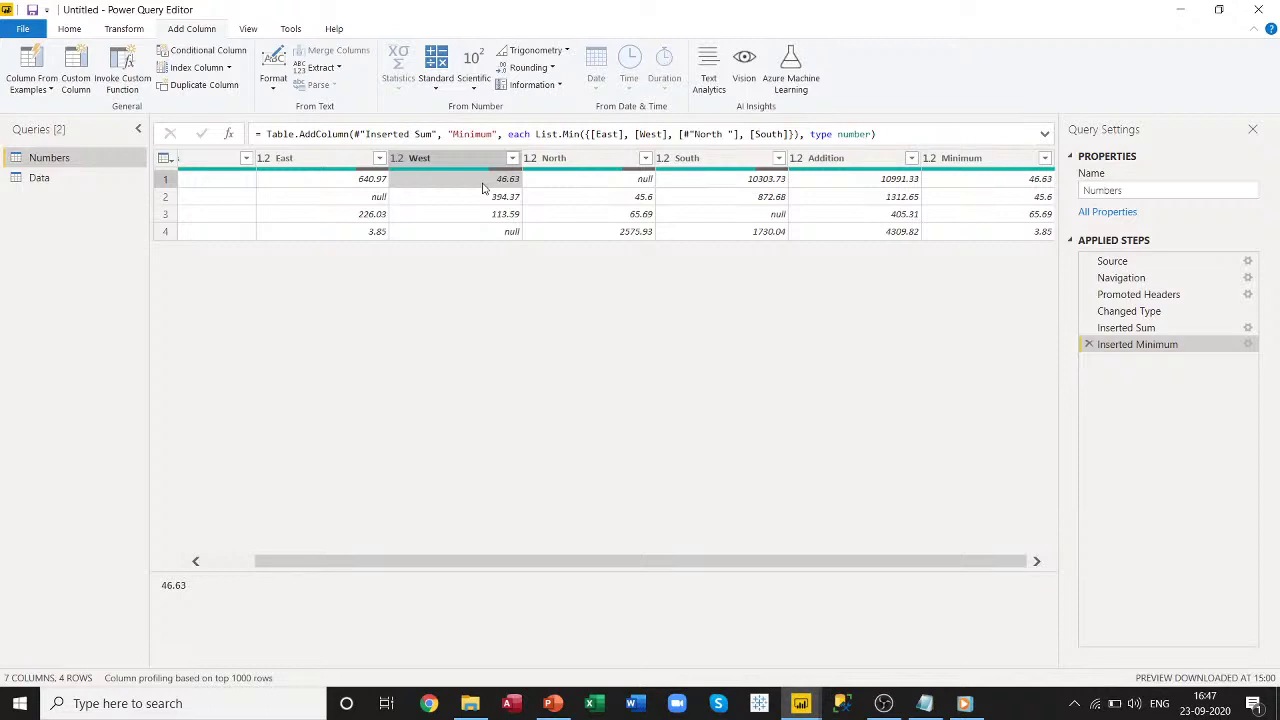
left_click(835, 159)
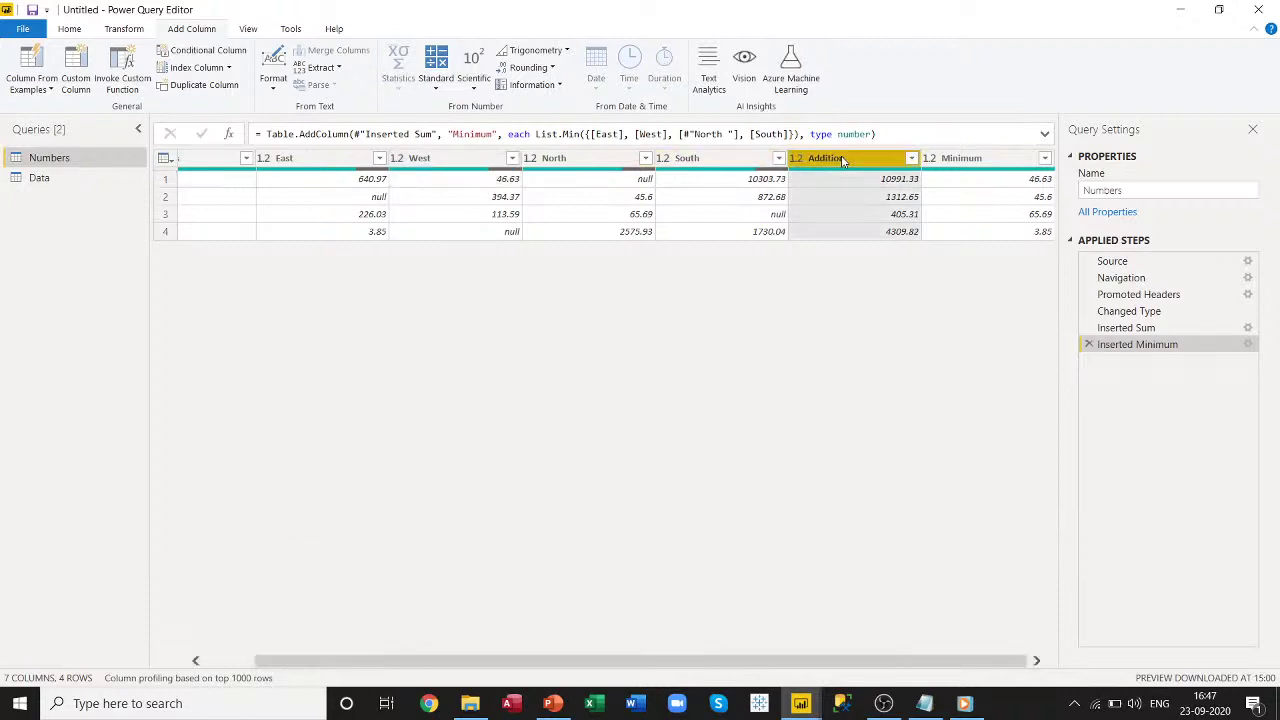
left_click(960, 158, "ctrl")
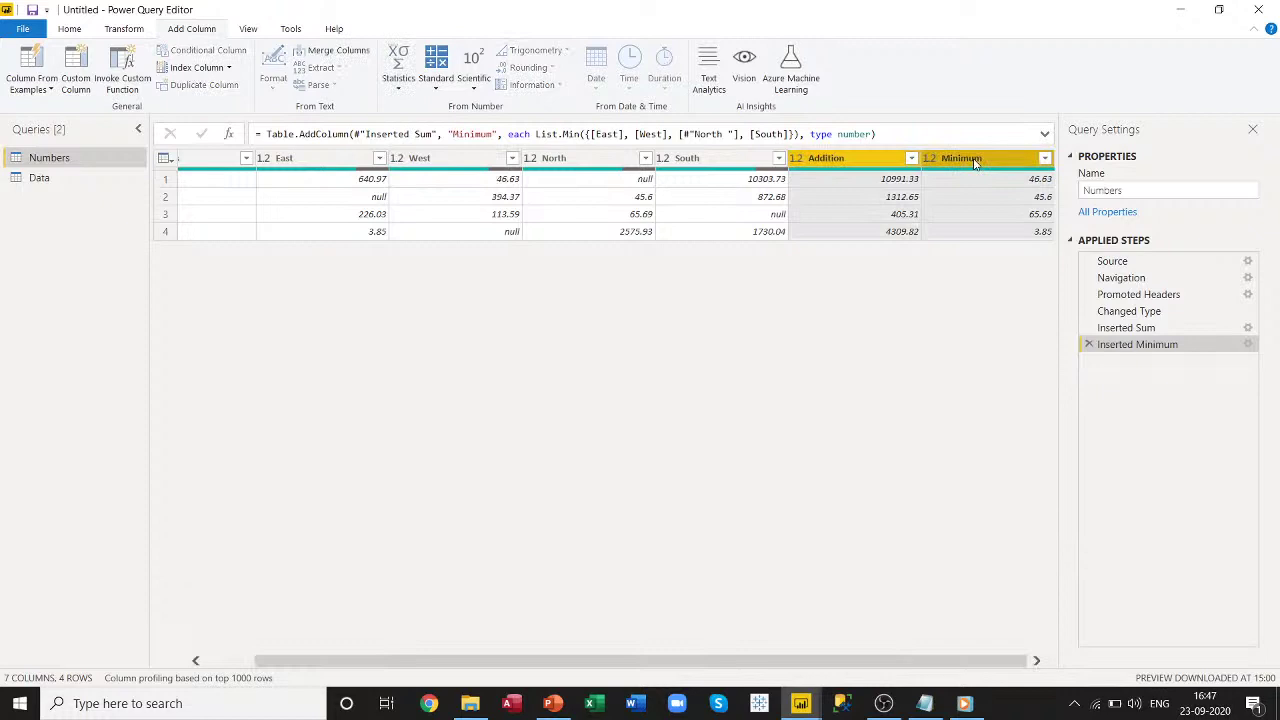
right_click(975, 163)
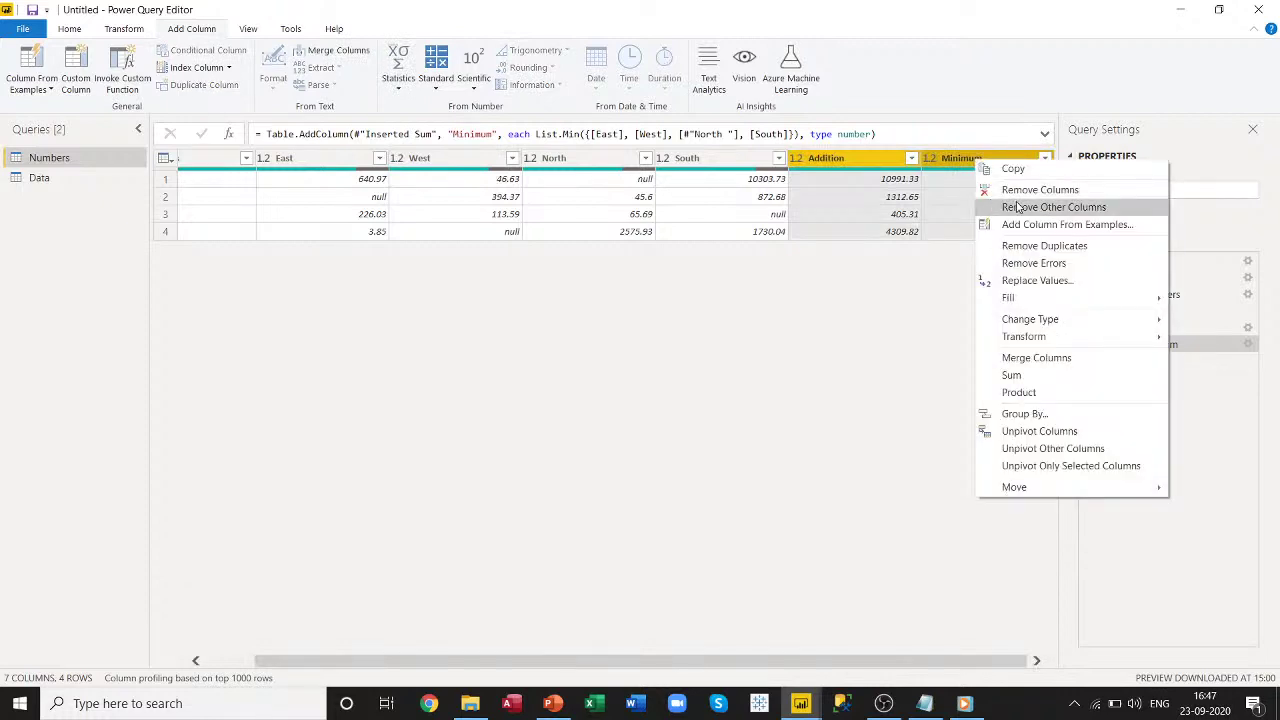
left_click(996, 189)
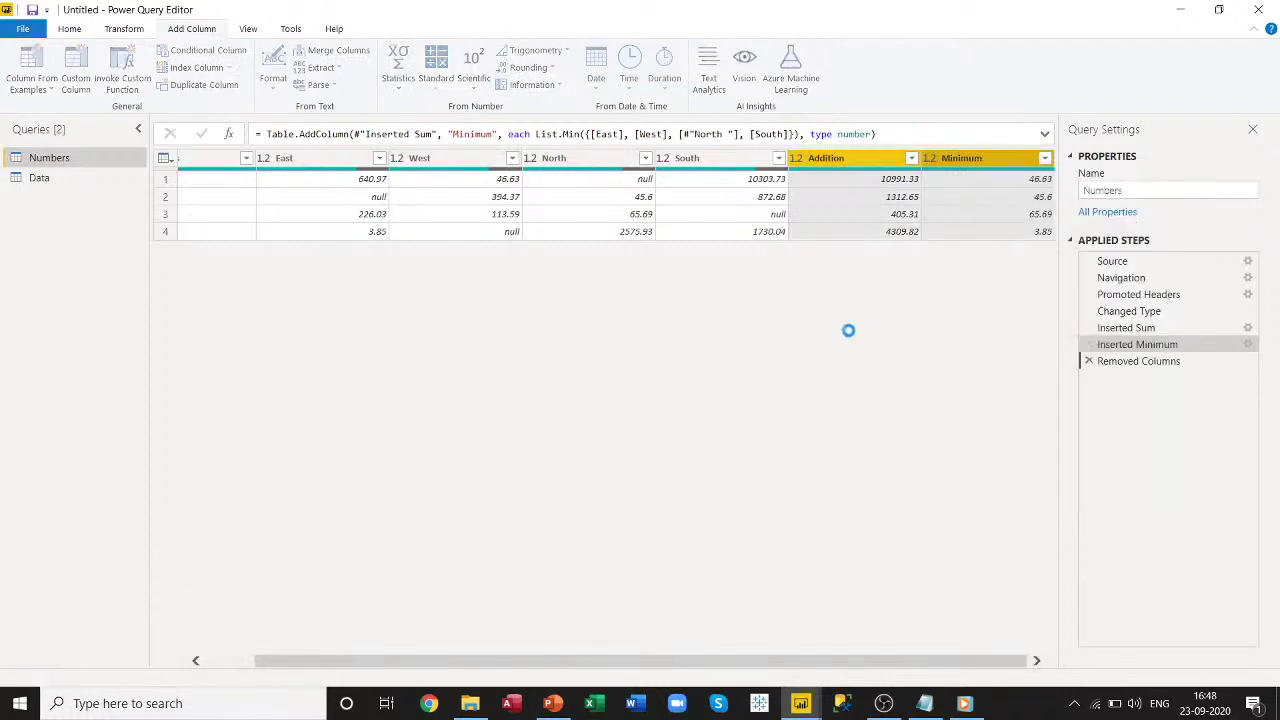
left_click(436, 92)
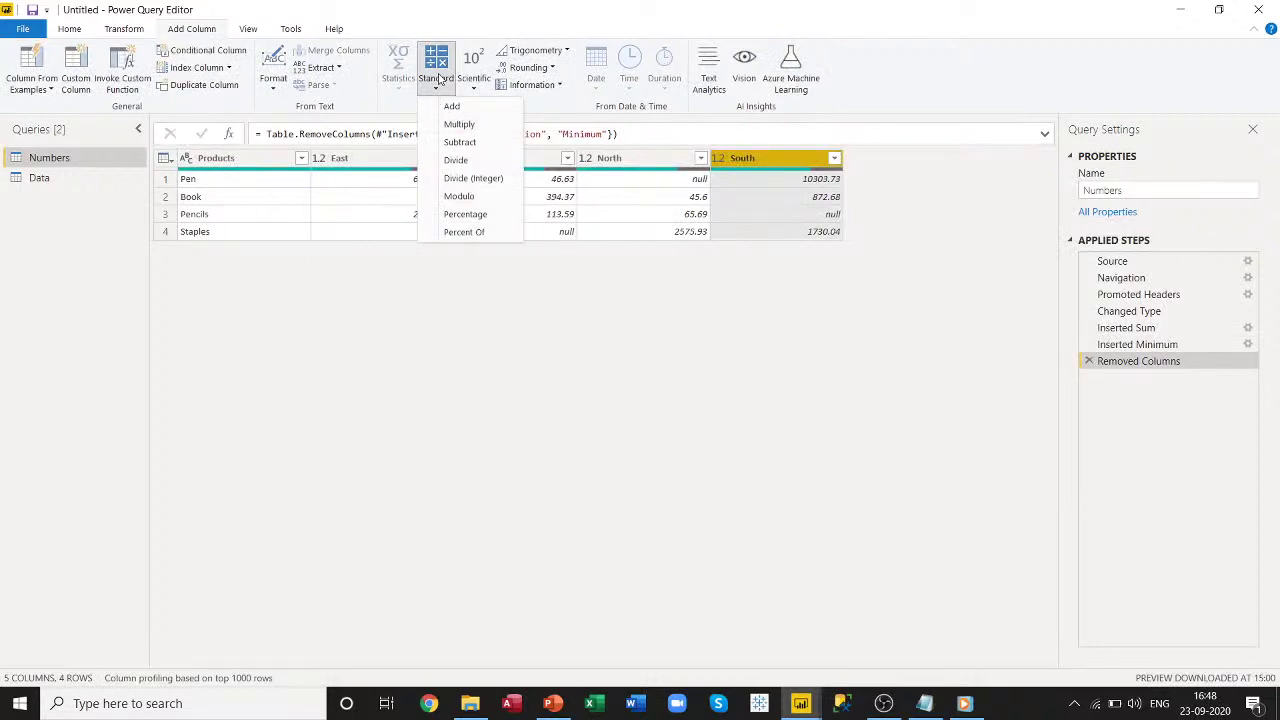
left_click(570, 395)
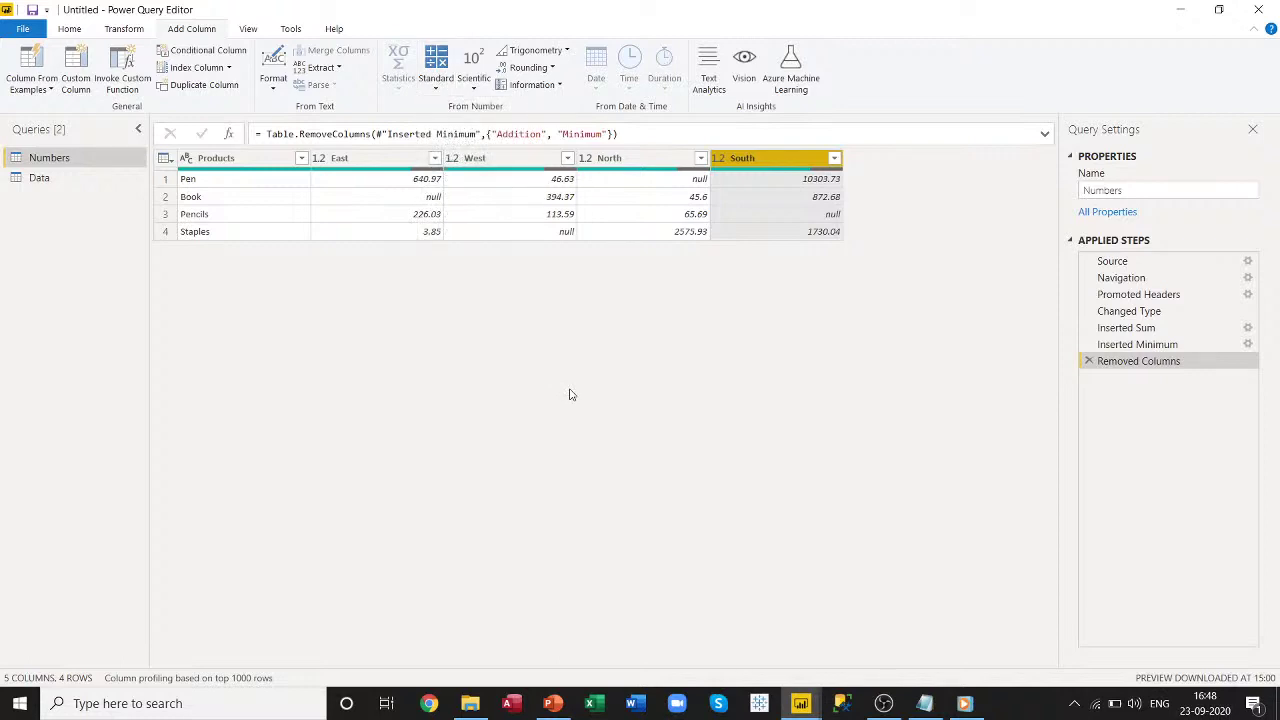
left_click(442, 95)
left_click(410, 315)
Add a column that adds East and West with the standard Add operation, and inspect its Book and Staples values.
left_click(366, 168)
left_click(507, 166, "ctrl")
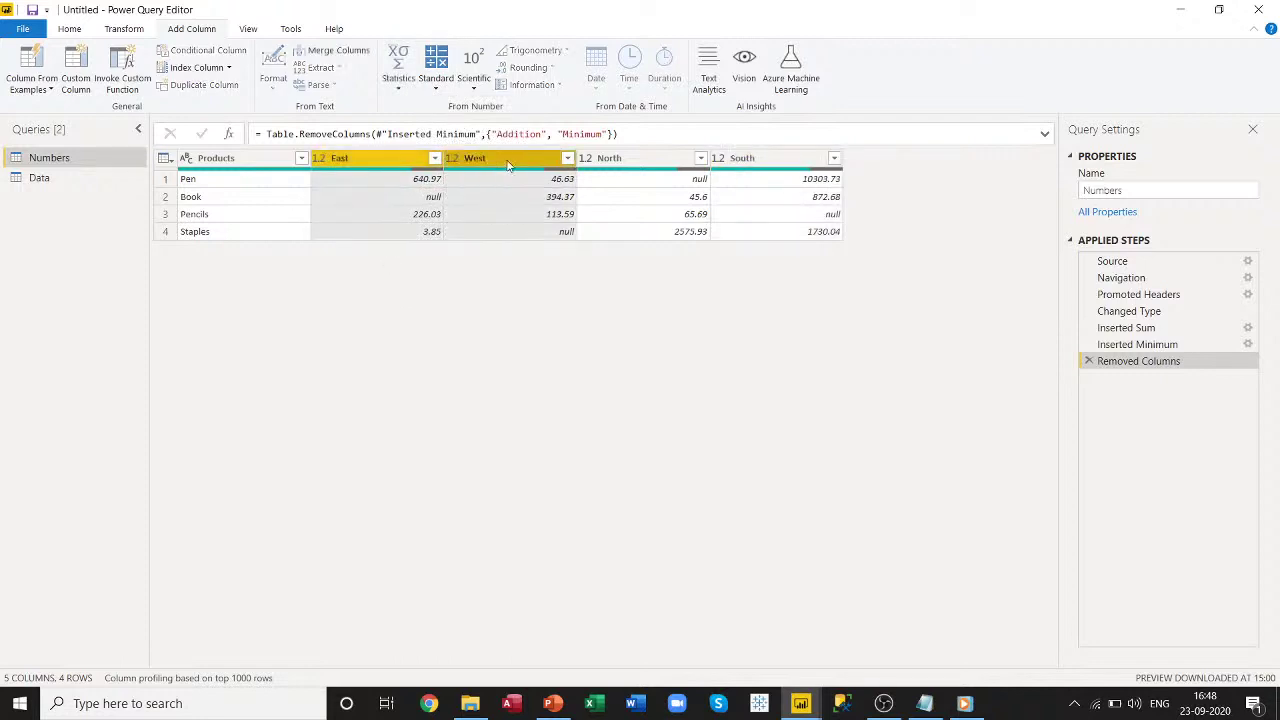
left_click(440, 95)
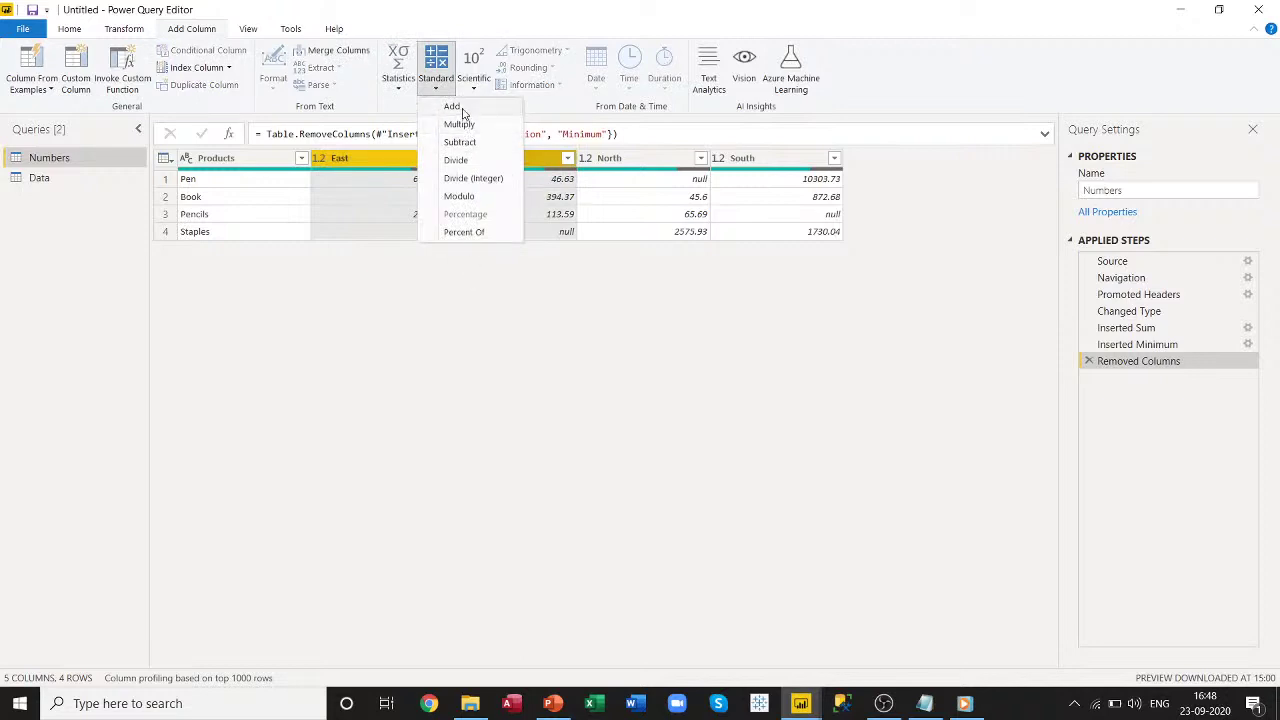
left_click(455, 107)
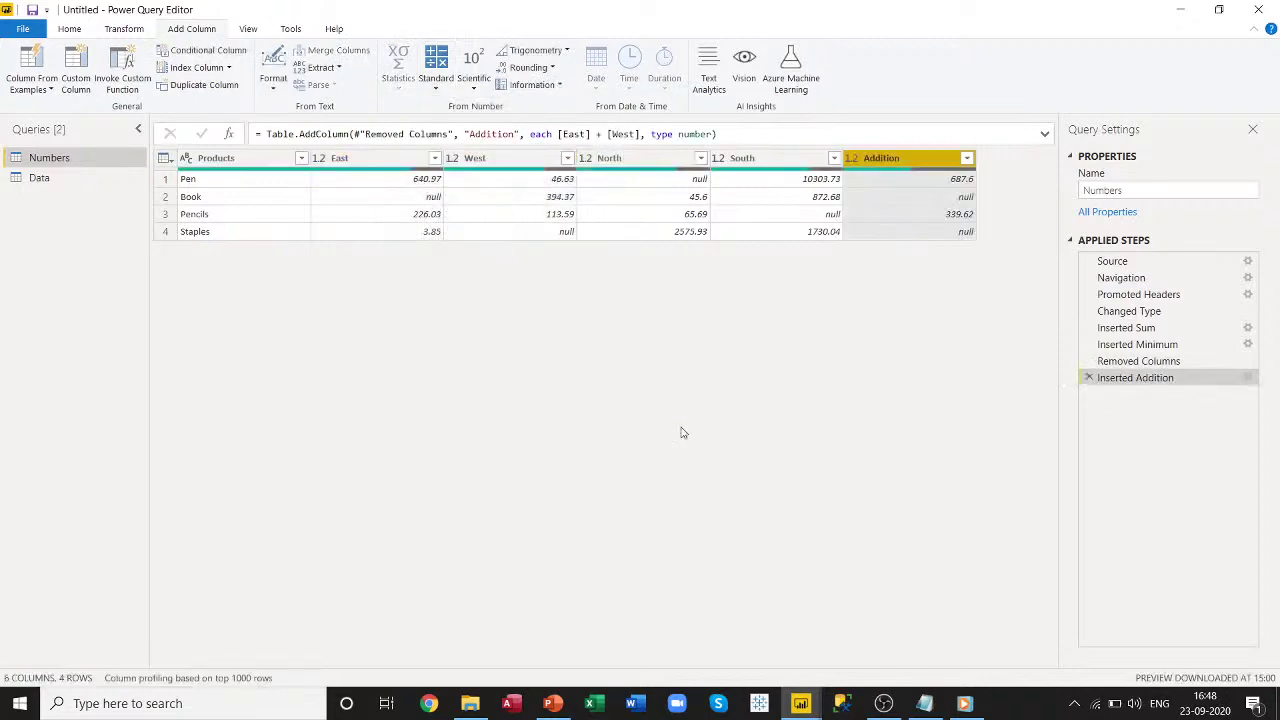
left_click(896, 200)
left_click(901, 231)
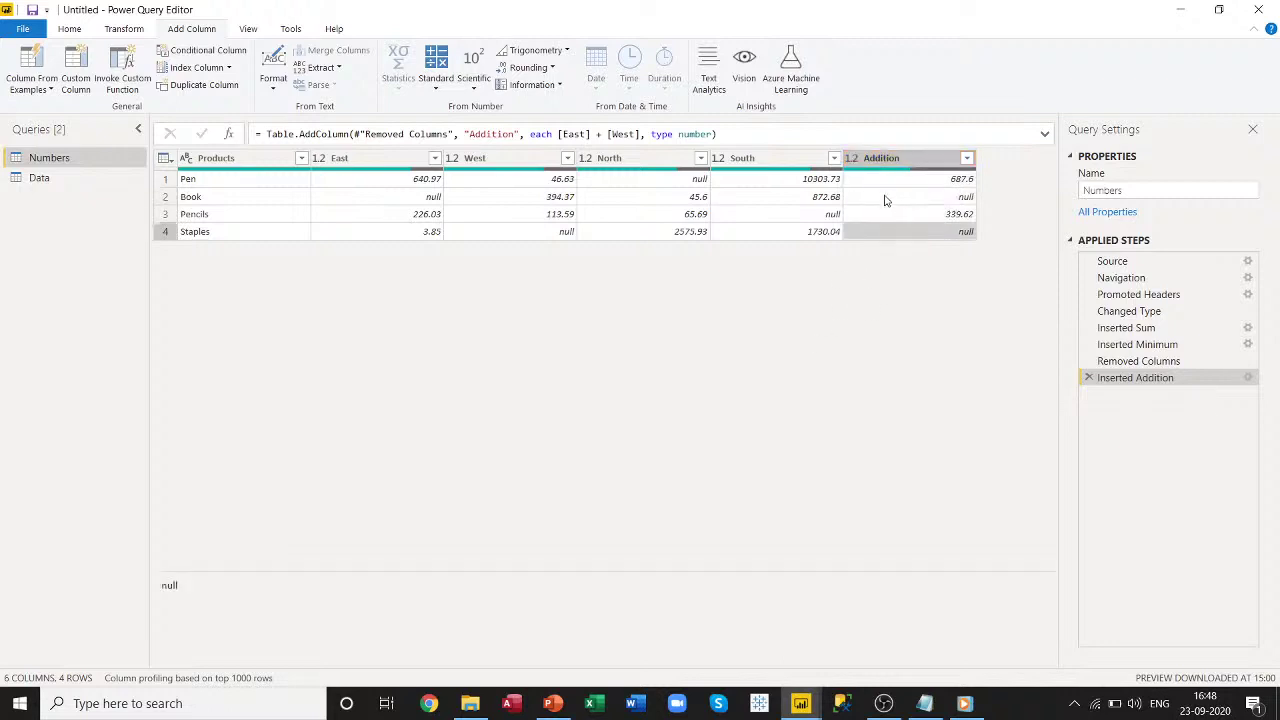
left_click(884, 200)
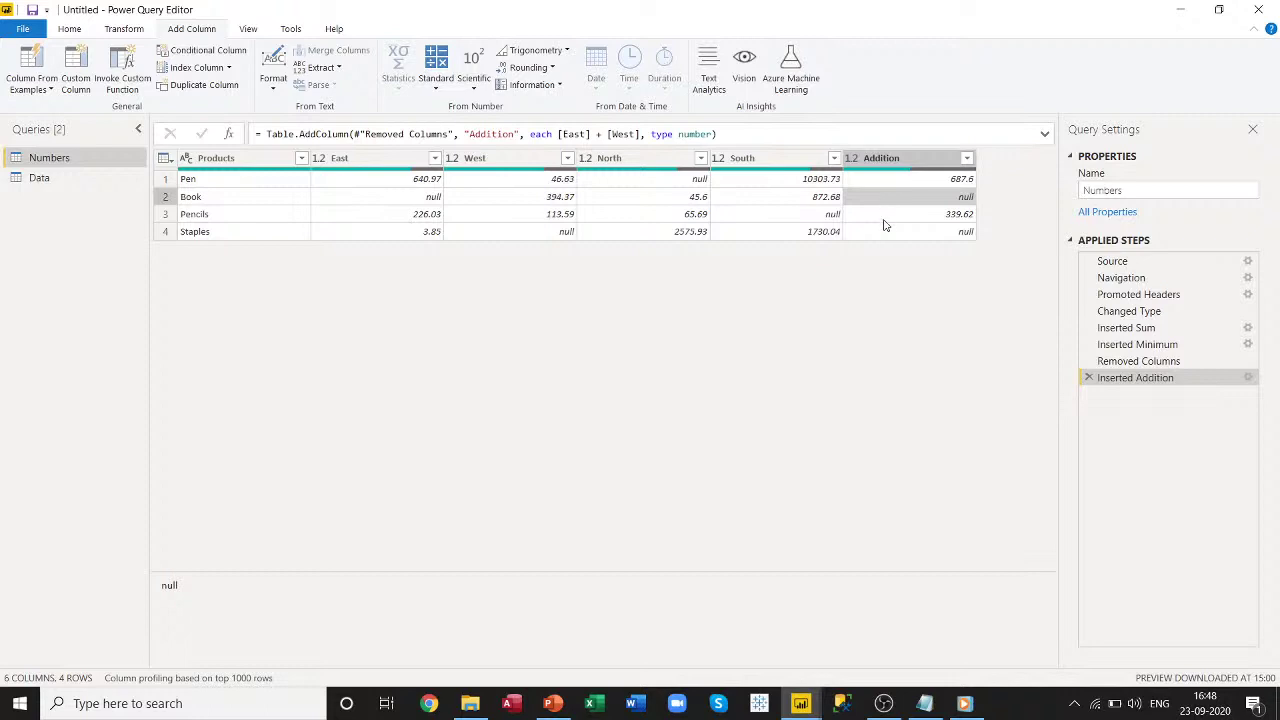
left_click(884, 233)
left_click(886, 200)
left_click(890, 236)
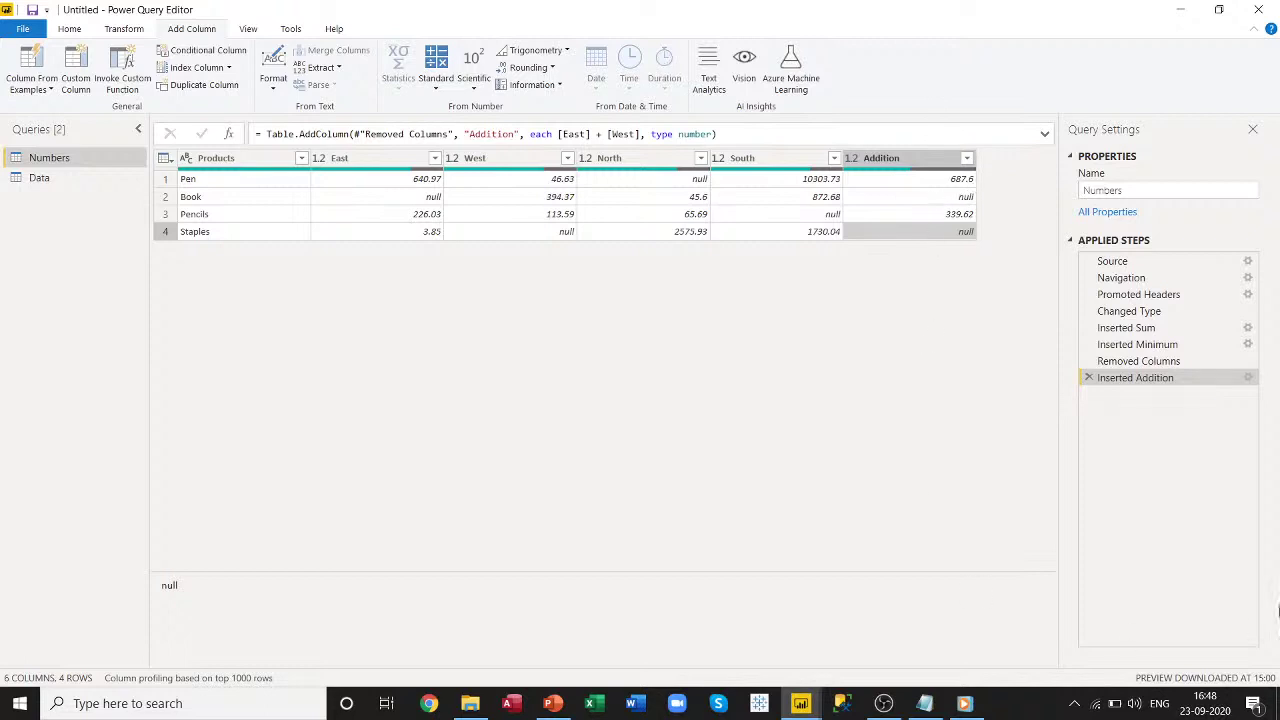
left_click(900, 706)
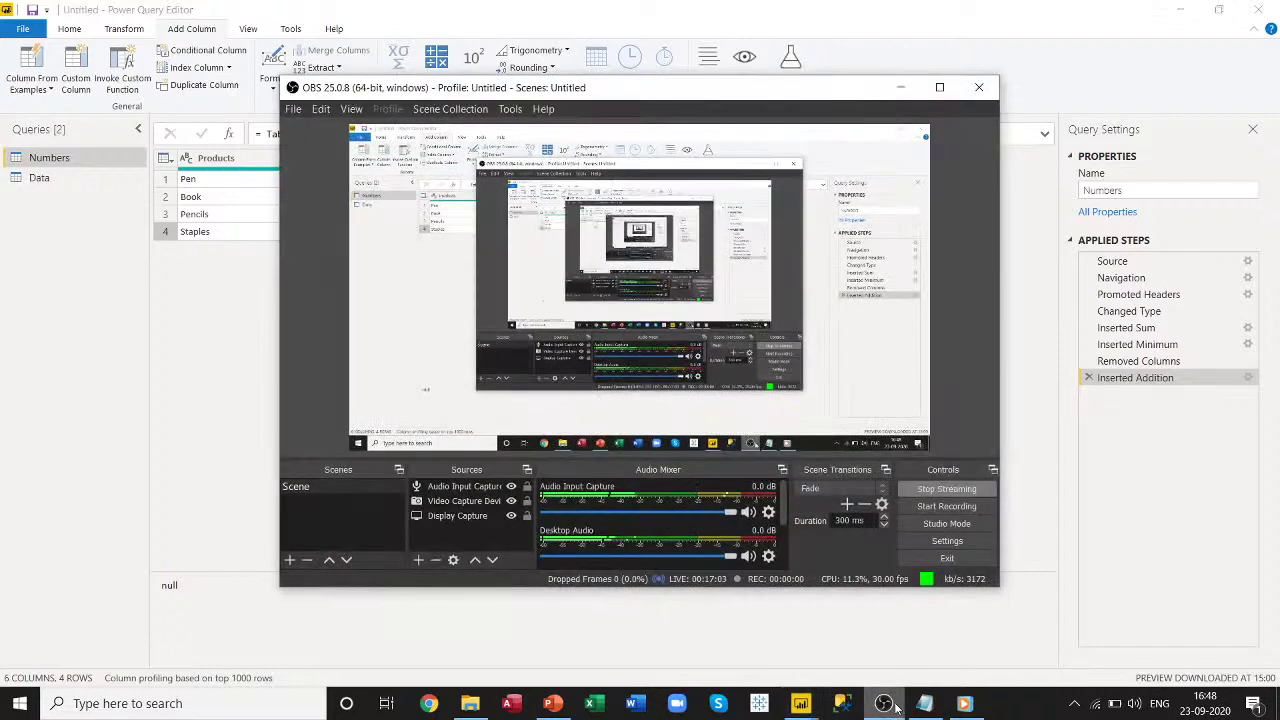
left_click(900, 706)
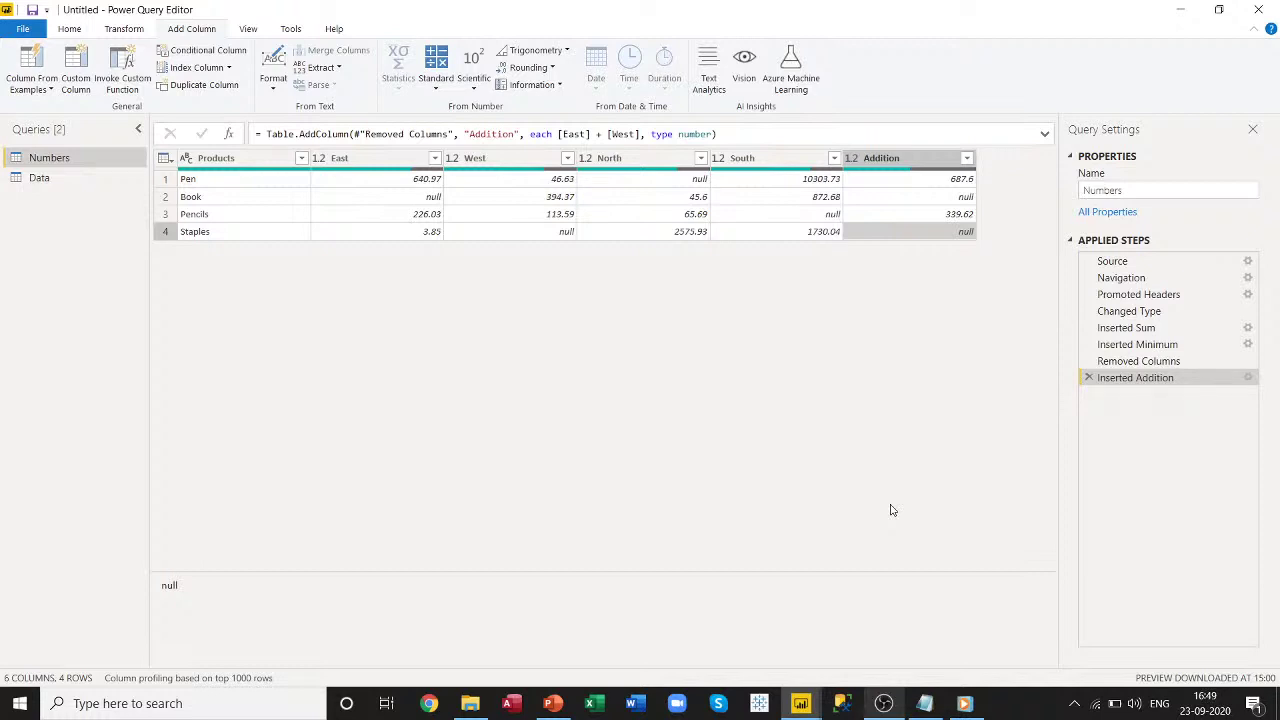
Remove the East plus West Addition column, and add a column with the row-wise sum of East, West and North.
right_click(917, 159)
left_click(948, 186)
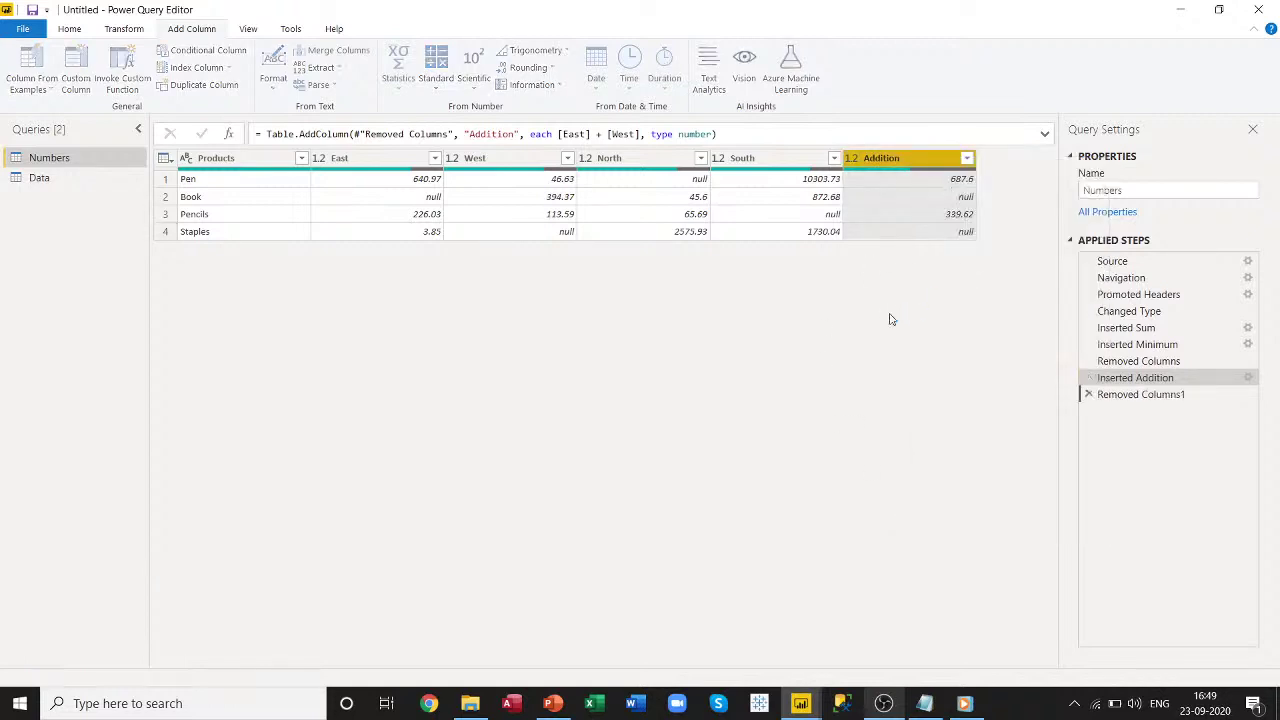
left_click(389, 163)
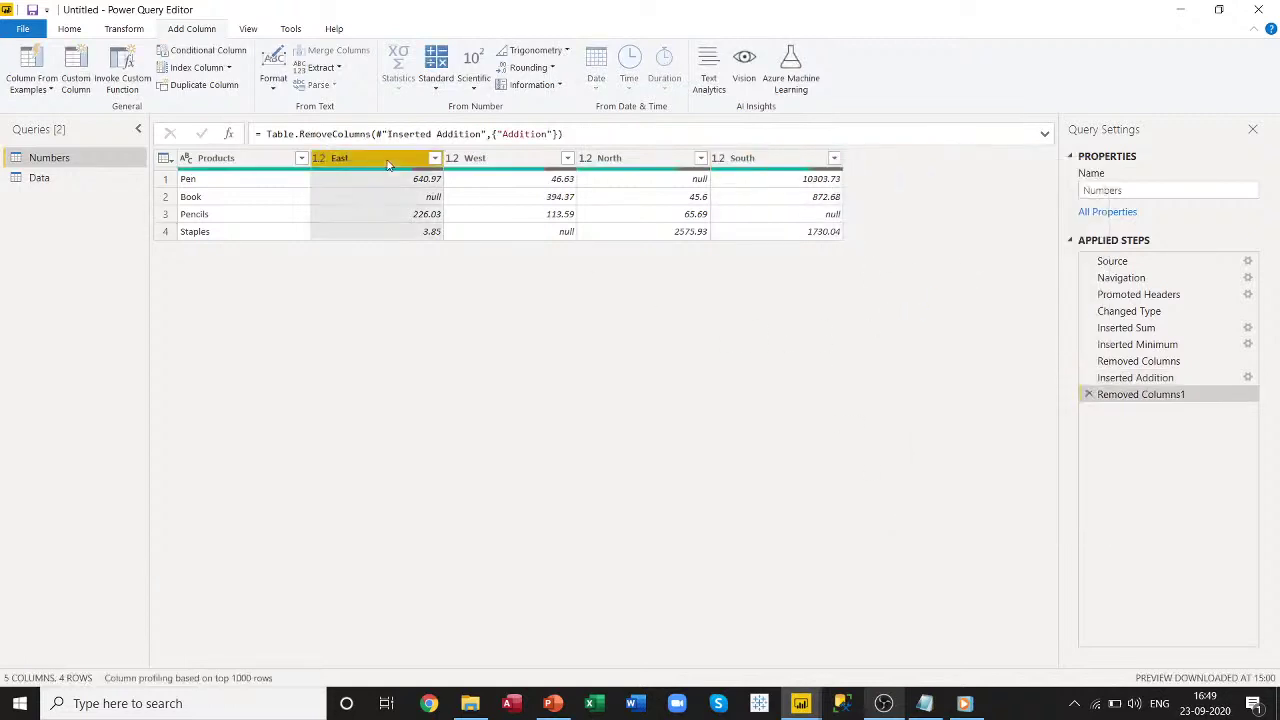
left_click(480, 162, "ctrl")
left_click(620, 162, "ctrl")
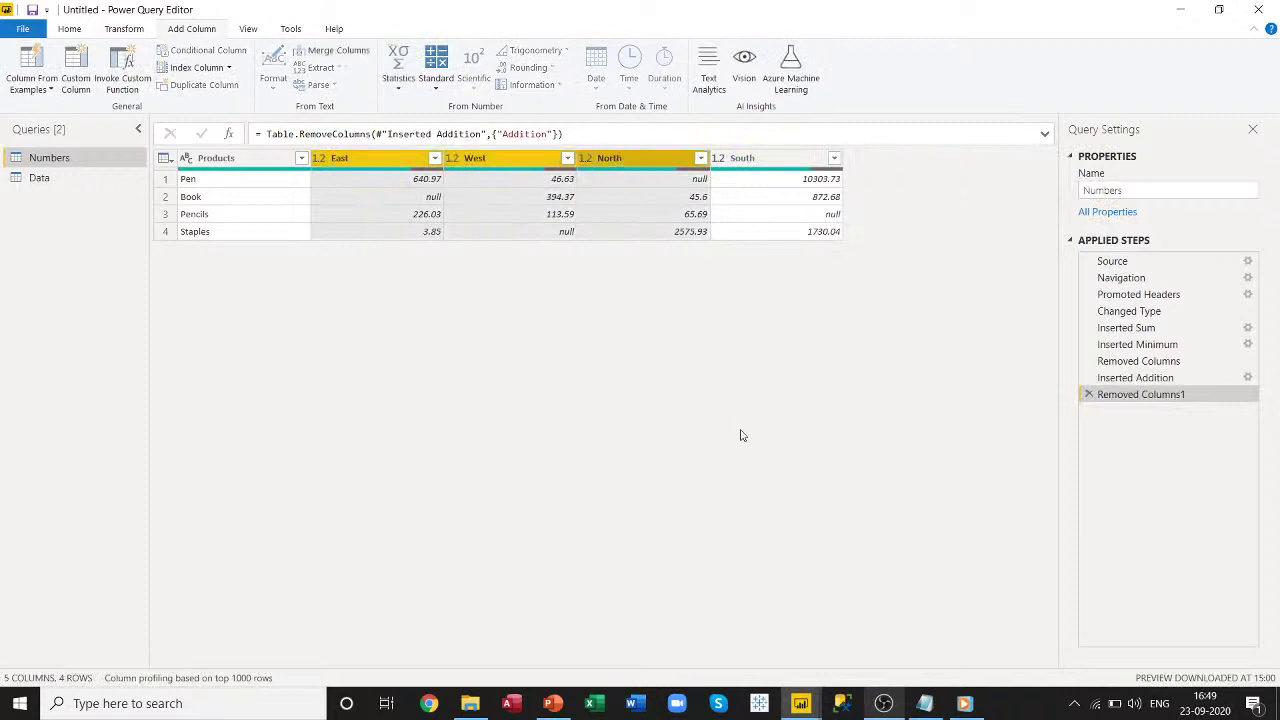
left_click(436, 82)
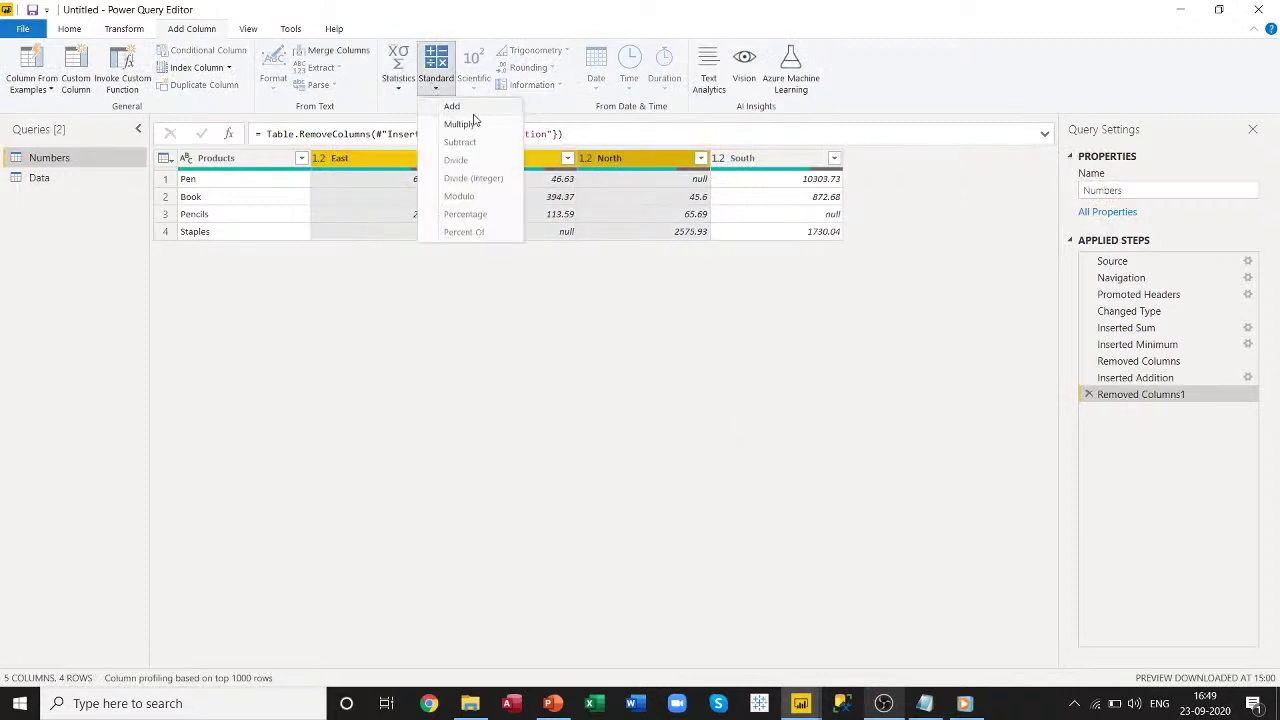
left_click(468, 108)
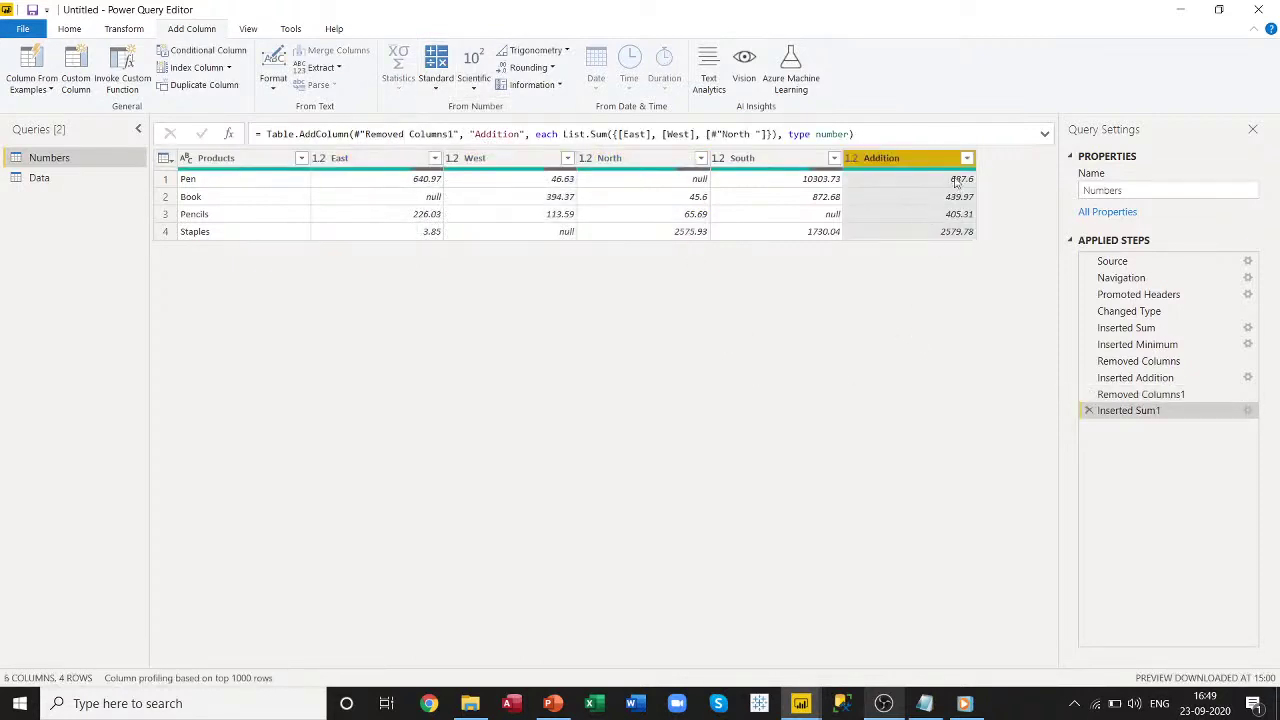
Check the East, West and North sum in each of the four rows, then remove that Addition column.
left_click(958, 179)
left_click(958, 197)
left_click(958, 214)
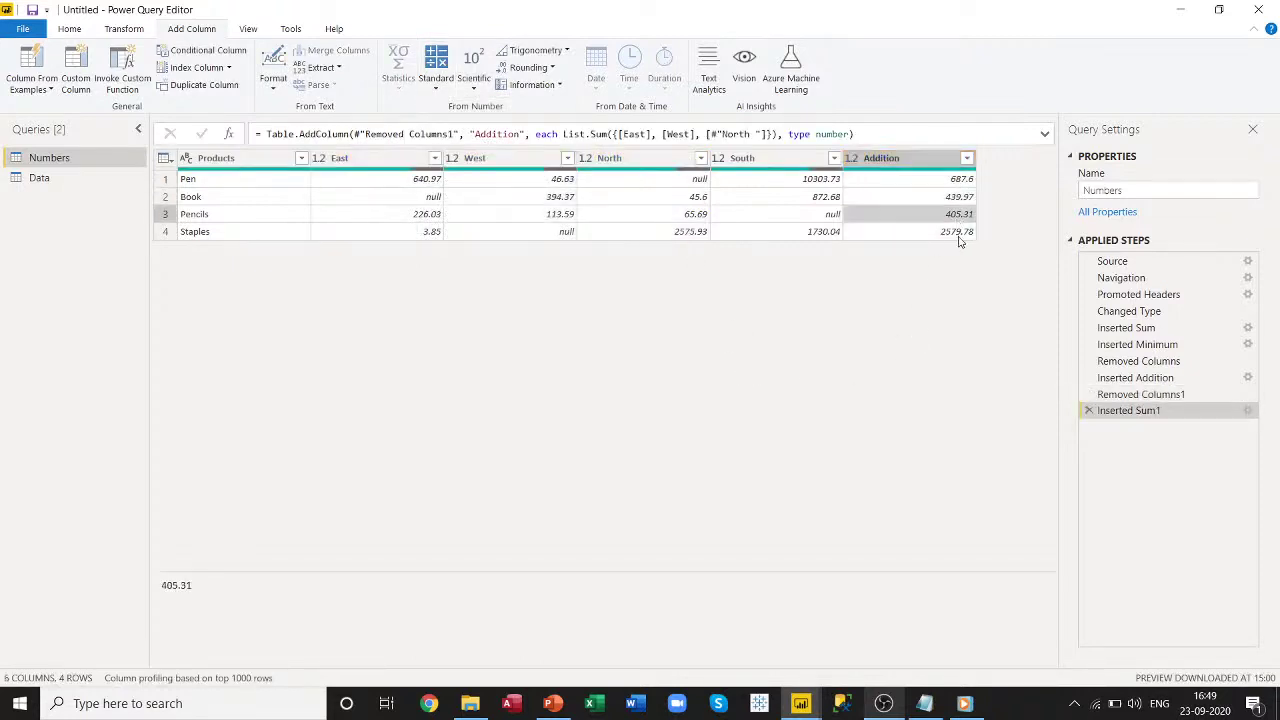
left_click(958, 232)
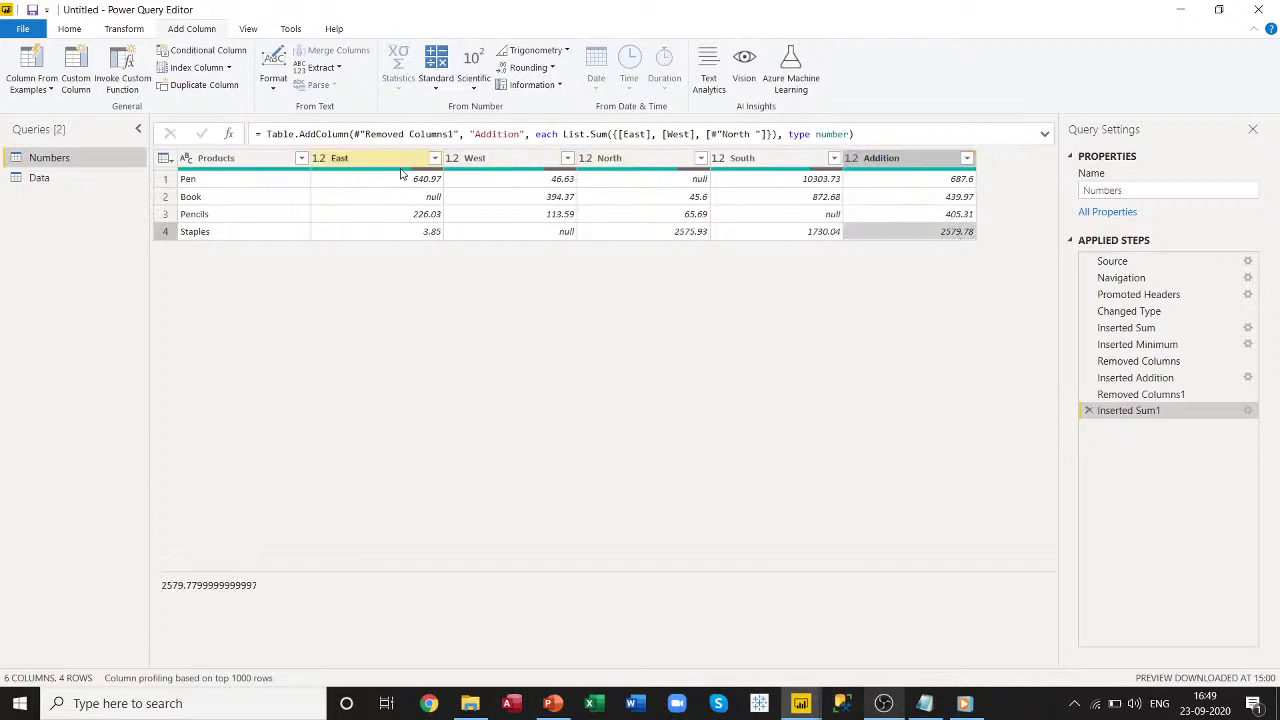
mouse_move(366, 174)
right_click(906, 164)
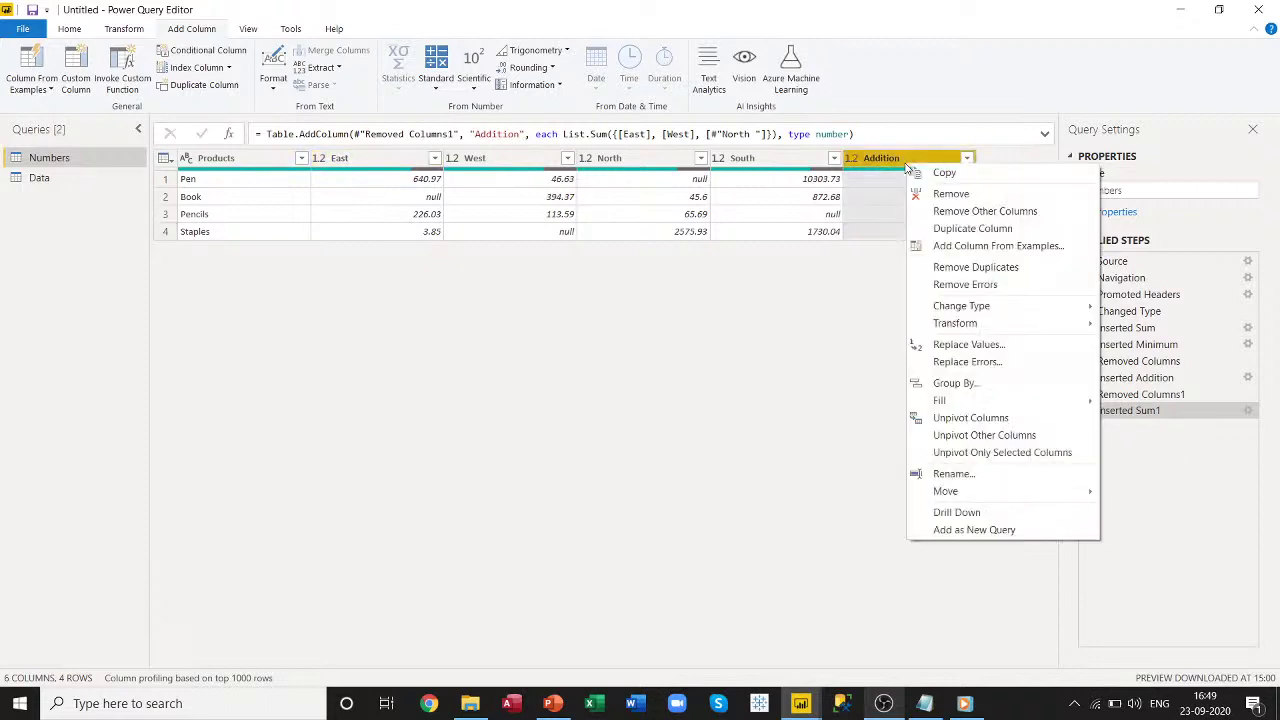
left_click(951, 193)
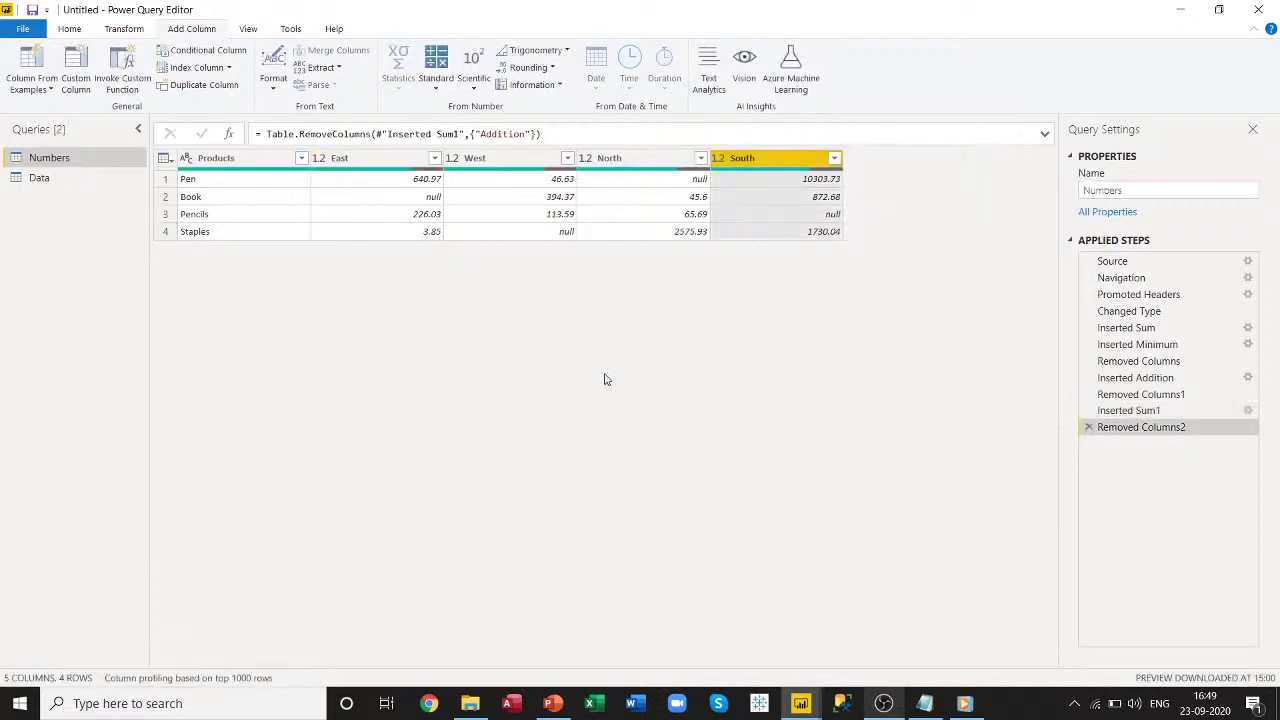
left_click(380, 163)
left_click(505, 163)
left_click(393, 167)
left_click(434, 86)
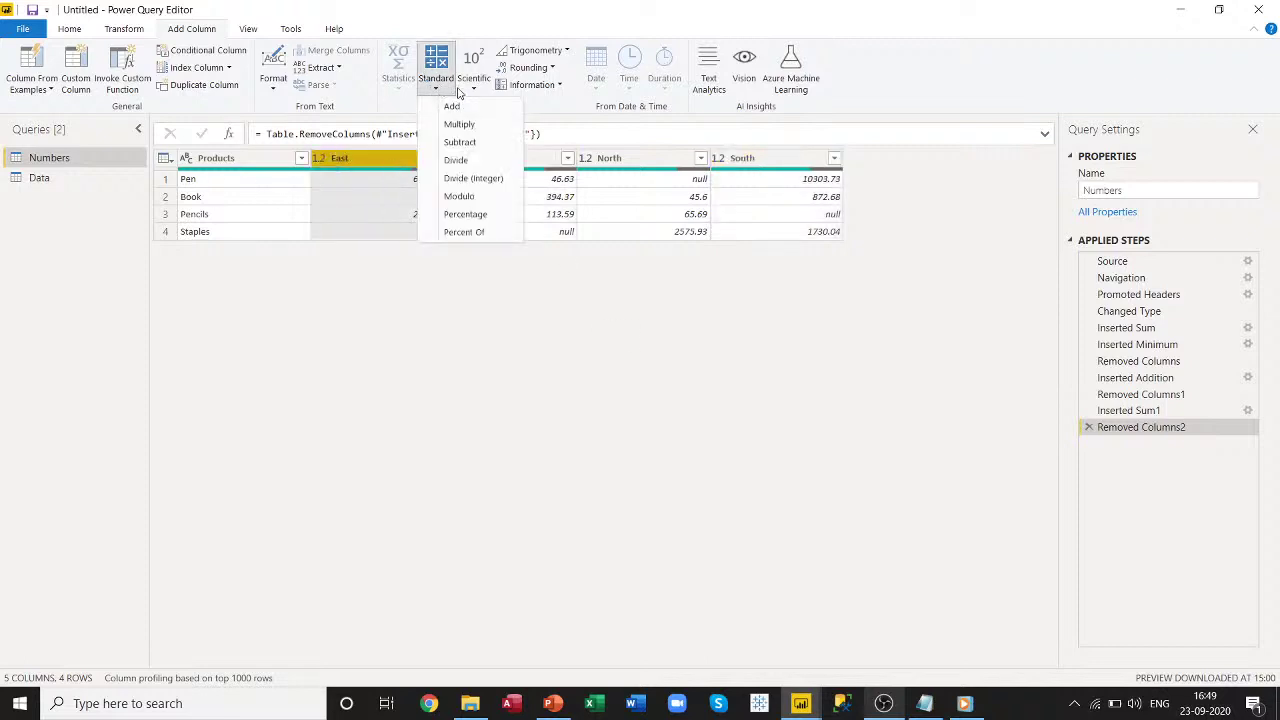
left_click(510, 365)
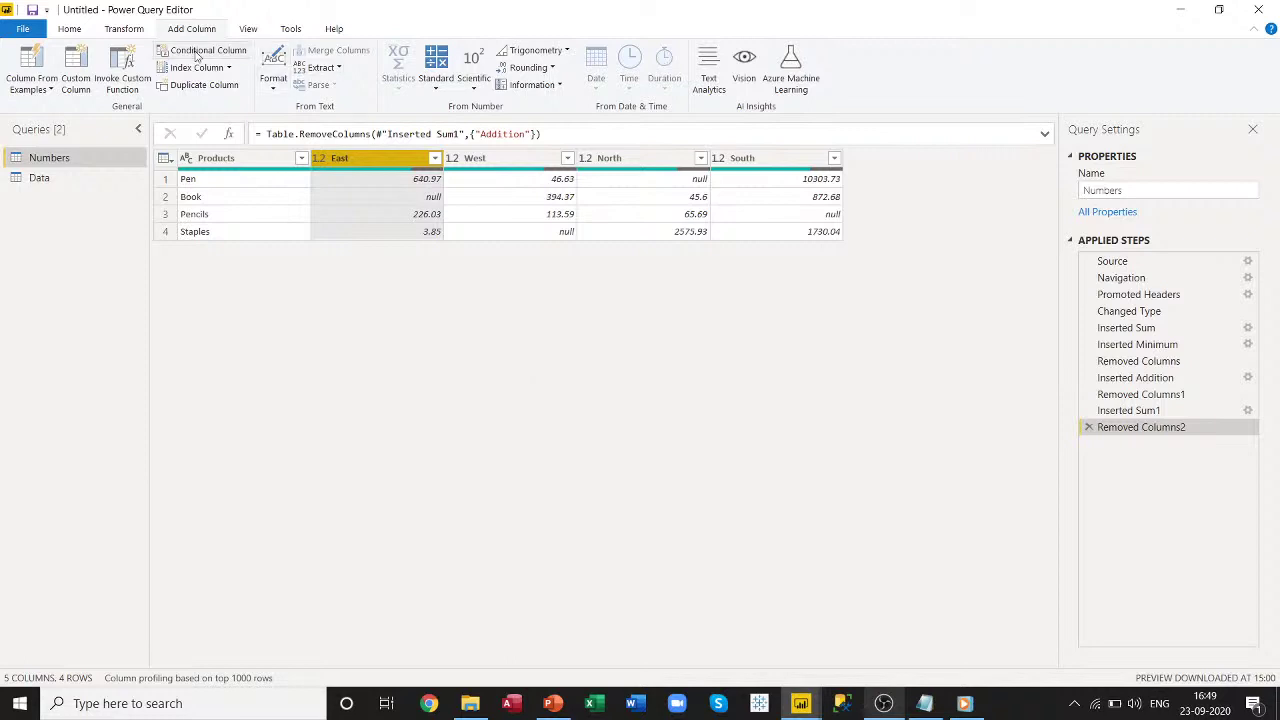
Add a custom column named Custom whose formula is the constant 1.
left_click(80, 77)
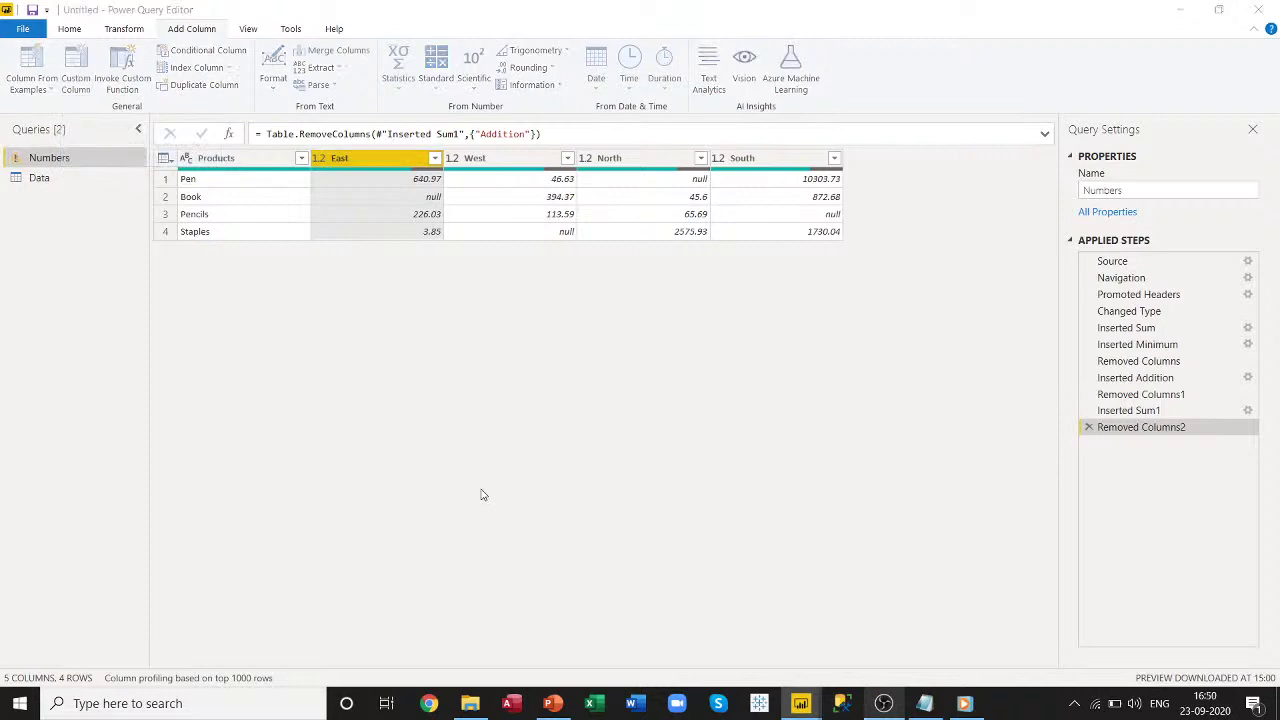
left_click(420, 305)
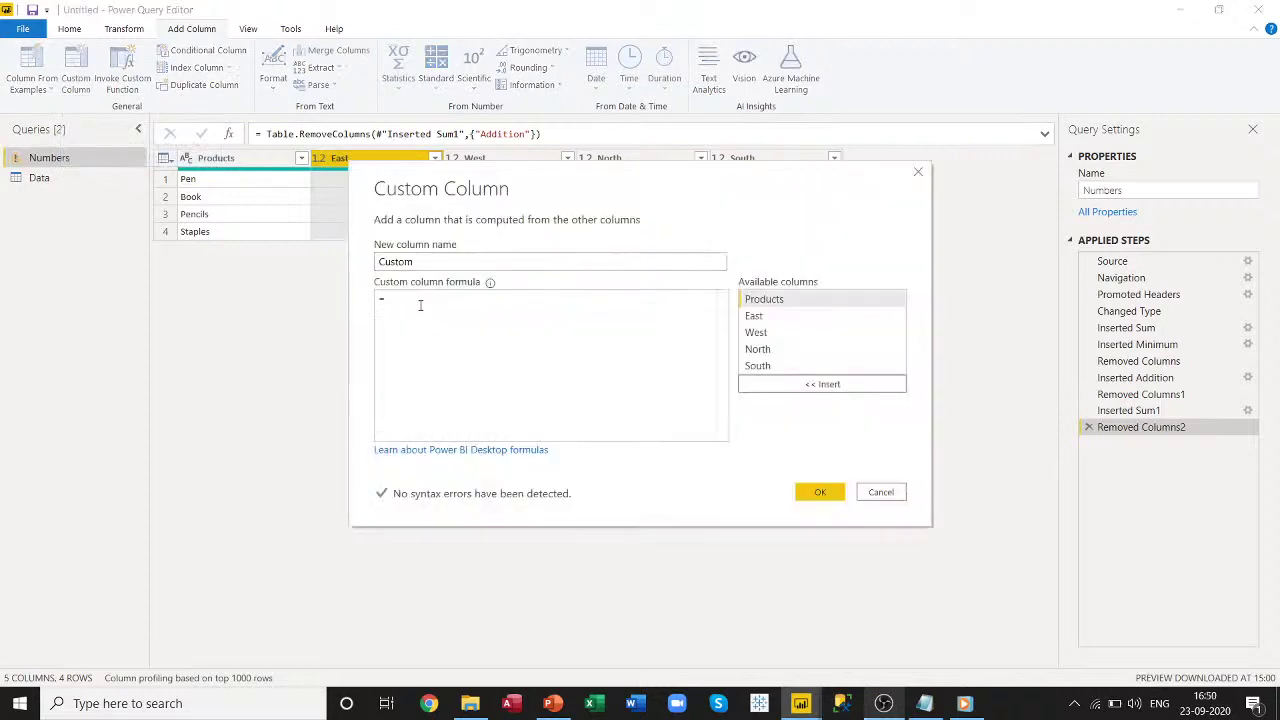
left_click(801, 495)
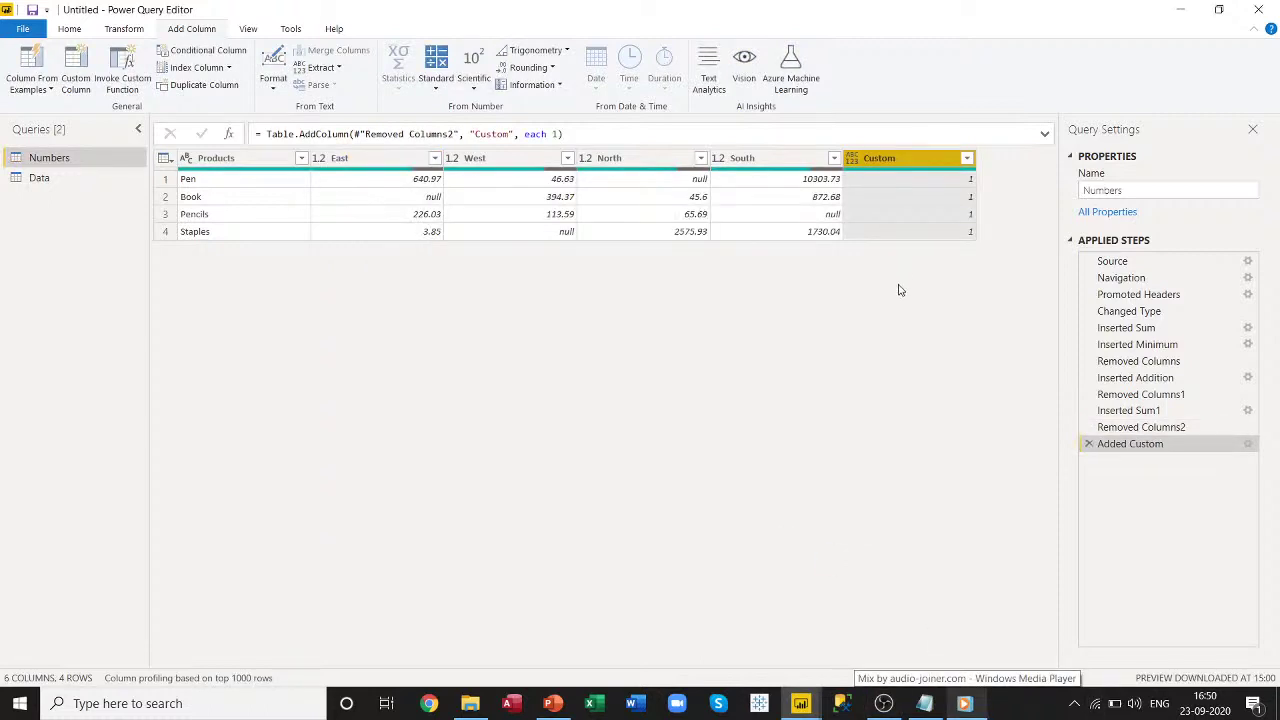
Add a column with the row-wise sum of the East, West and Custom columns.
left_click(394, 165)
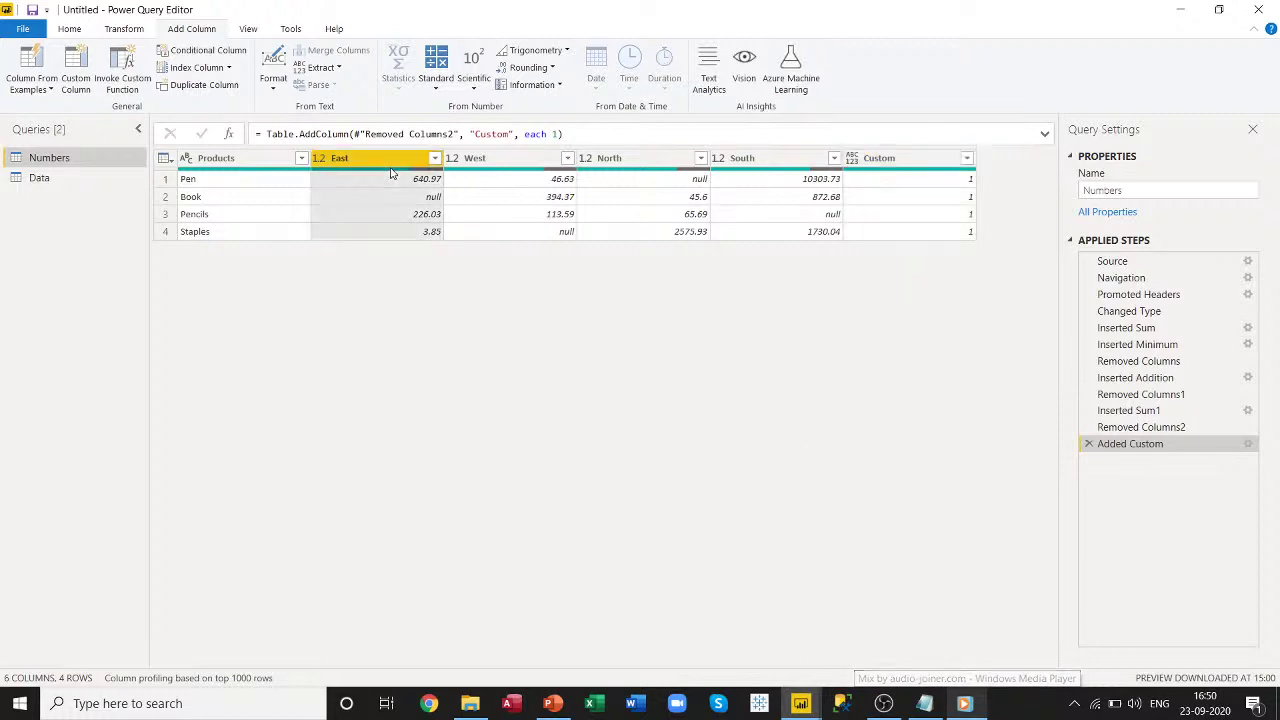
left_click(500, 160, "ctrl")
left_click(885, 159, "ctrl")
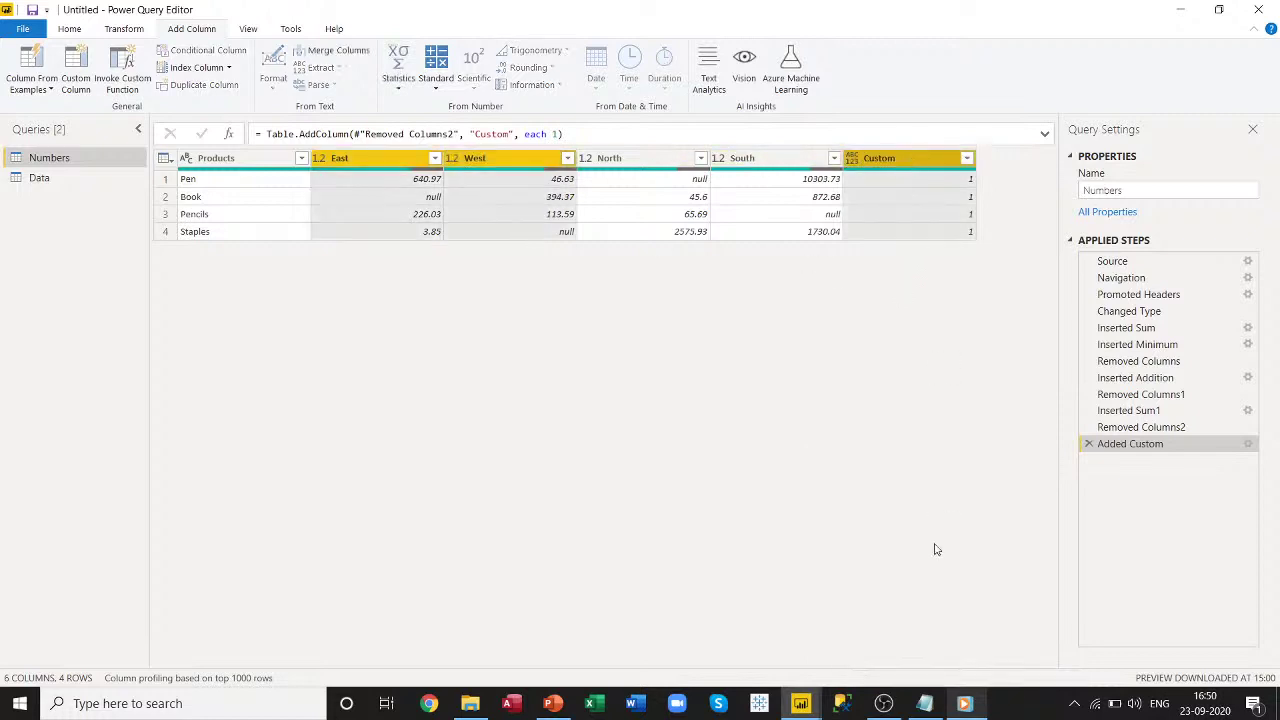
left_click(440, 84)
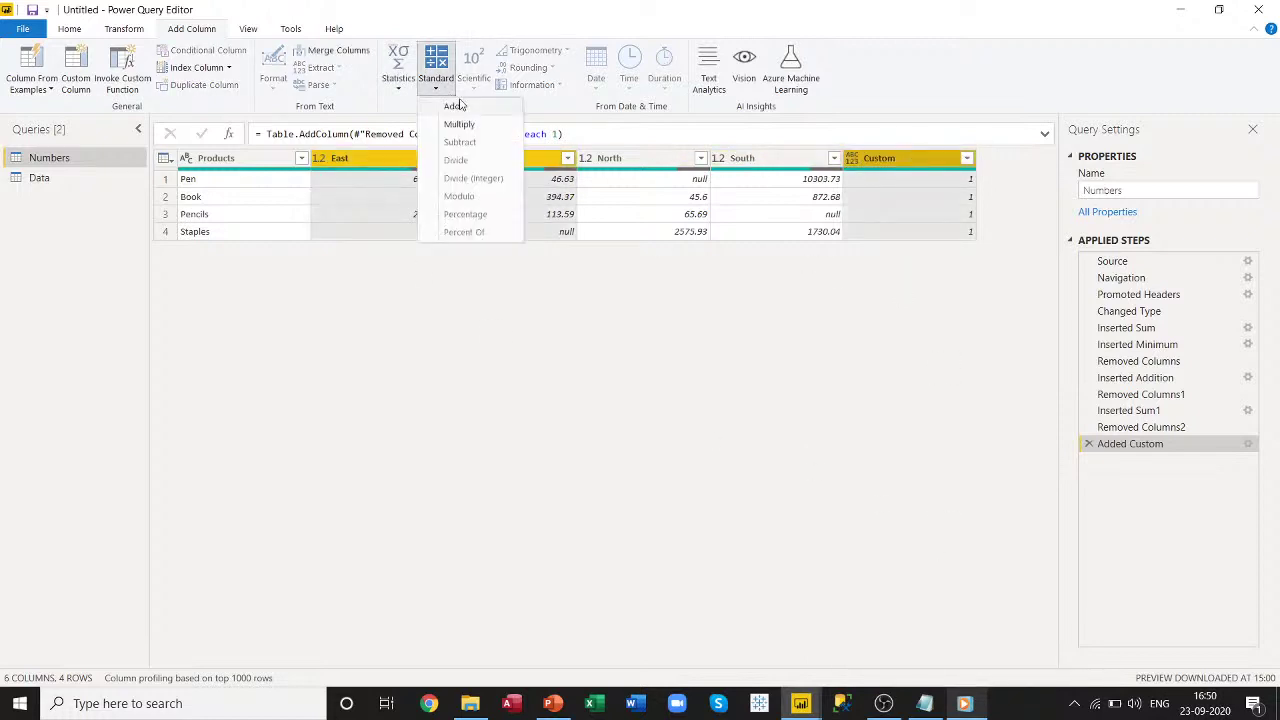
left_click(453, 106)
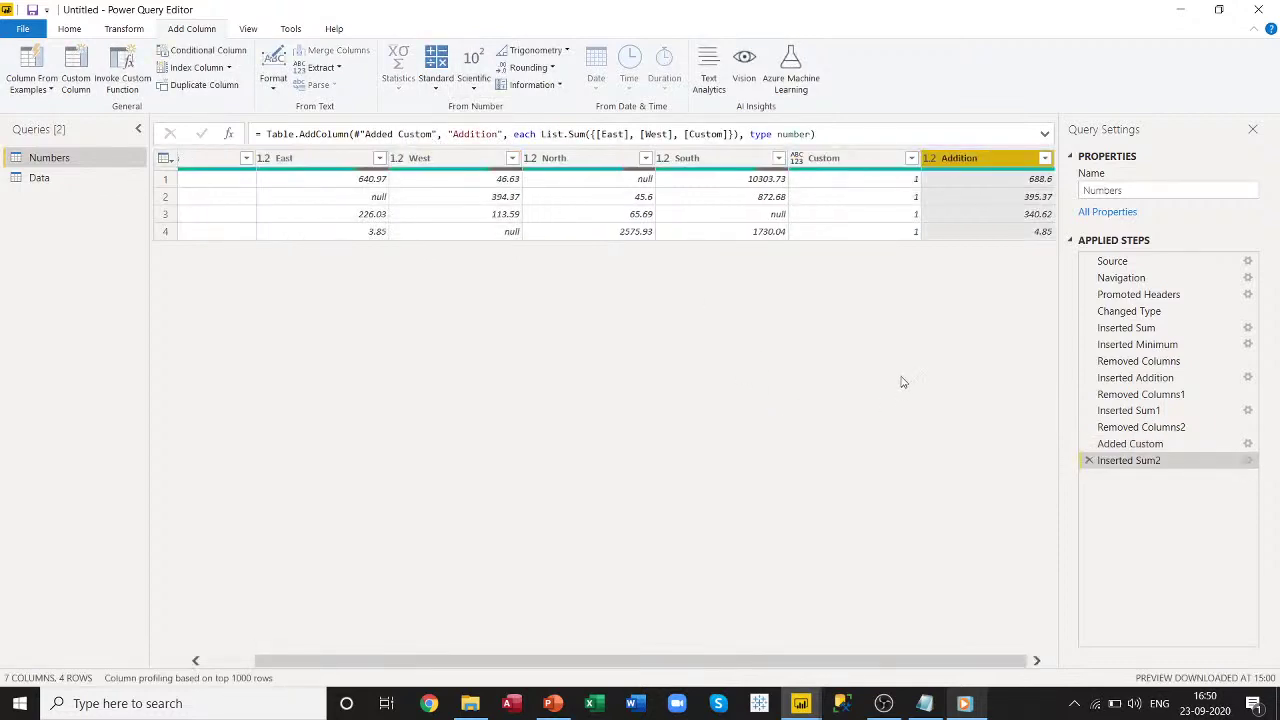
Examine the Addition value in each row and the Custom column reference in the step's List.Sum formula.
left_click(1010, 180)
left_click(1012, 197)
left_click(1012, 214)
left_click(1012, 231)
left_click(992, 185)
left_click(994, 214)
left_click(995, 234)
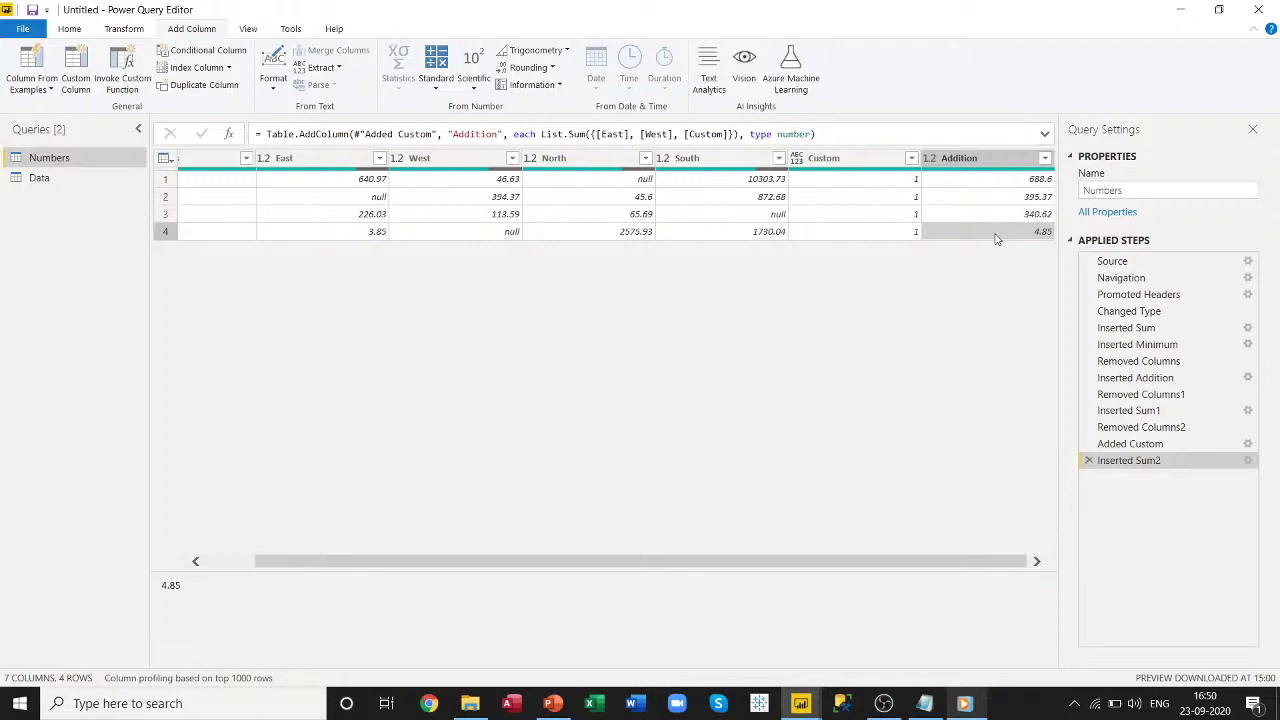
left_click(726, 134)
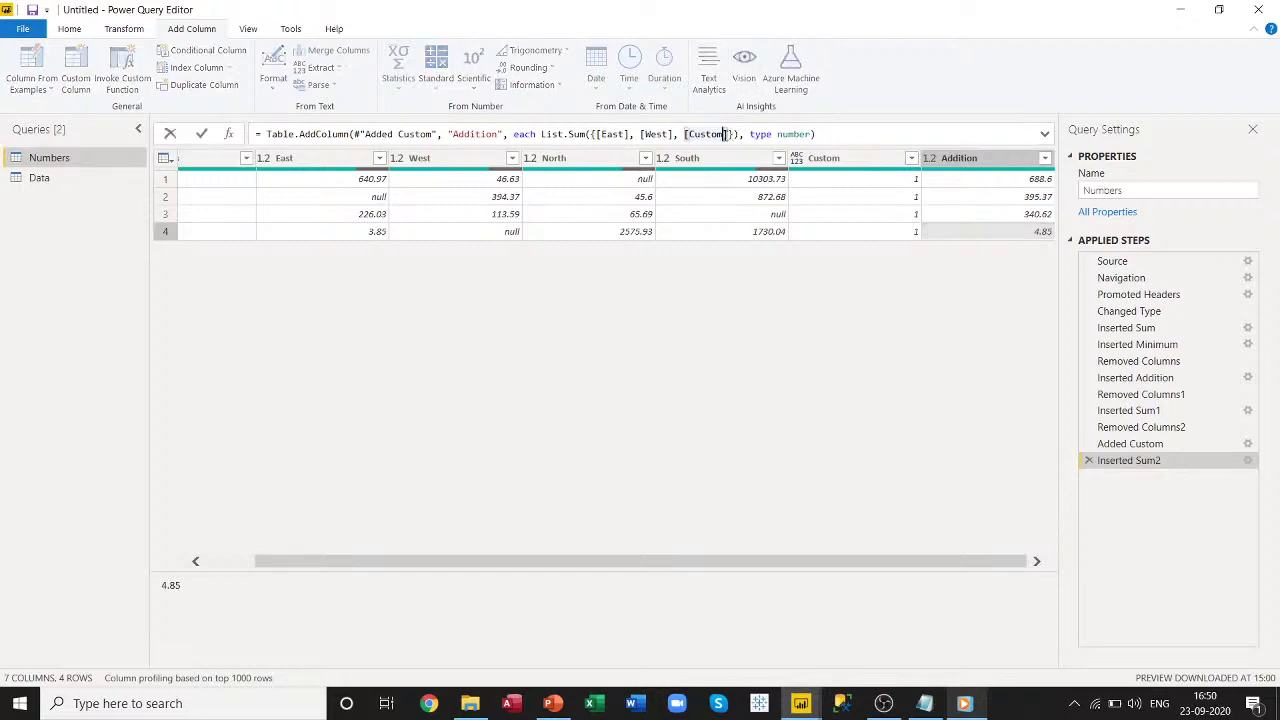
Remove the Custom column from the Addition step's List.Sum formula so that it sums only East and West.
key("BackSpace")
key("BackSpace")
key("BackSpace")
key("BackSpace")
key("BackSpace")
key("BackSpace")
key("BackSpace")
key("BackSpace")
key("BackSpace")
key("BackSpace")
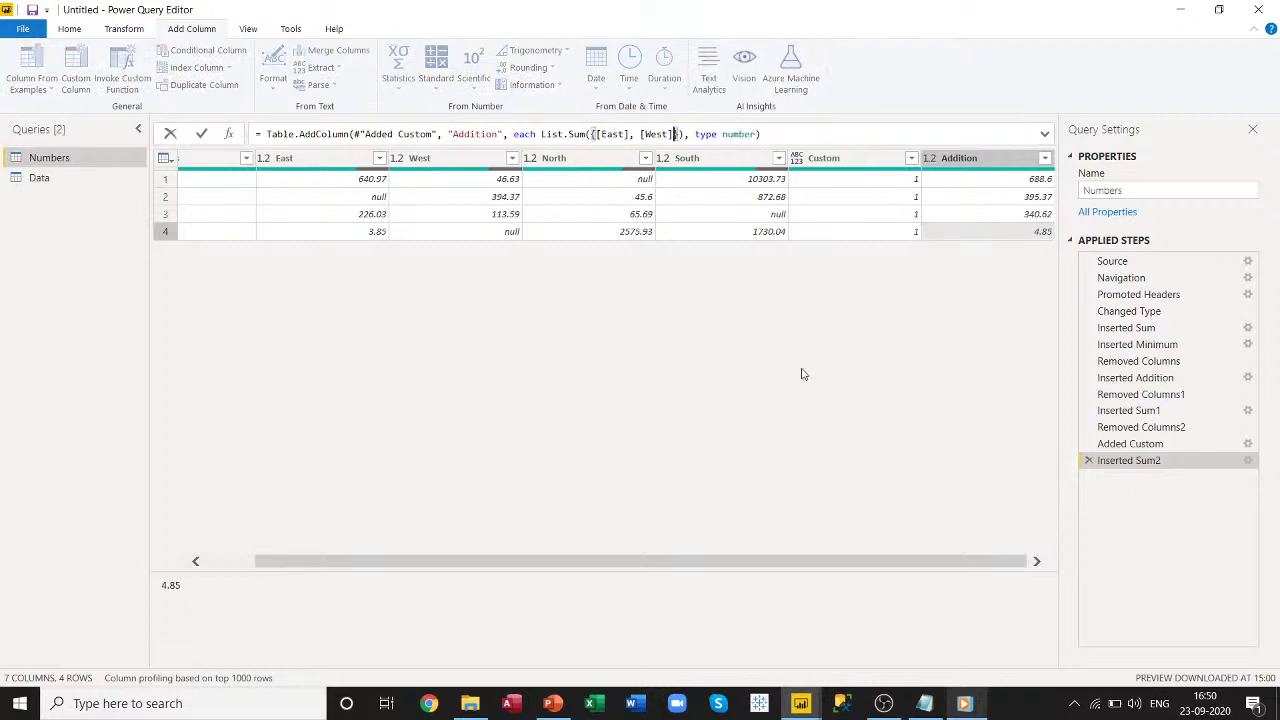
left_click(779, 133)
key("Return")
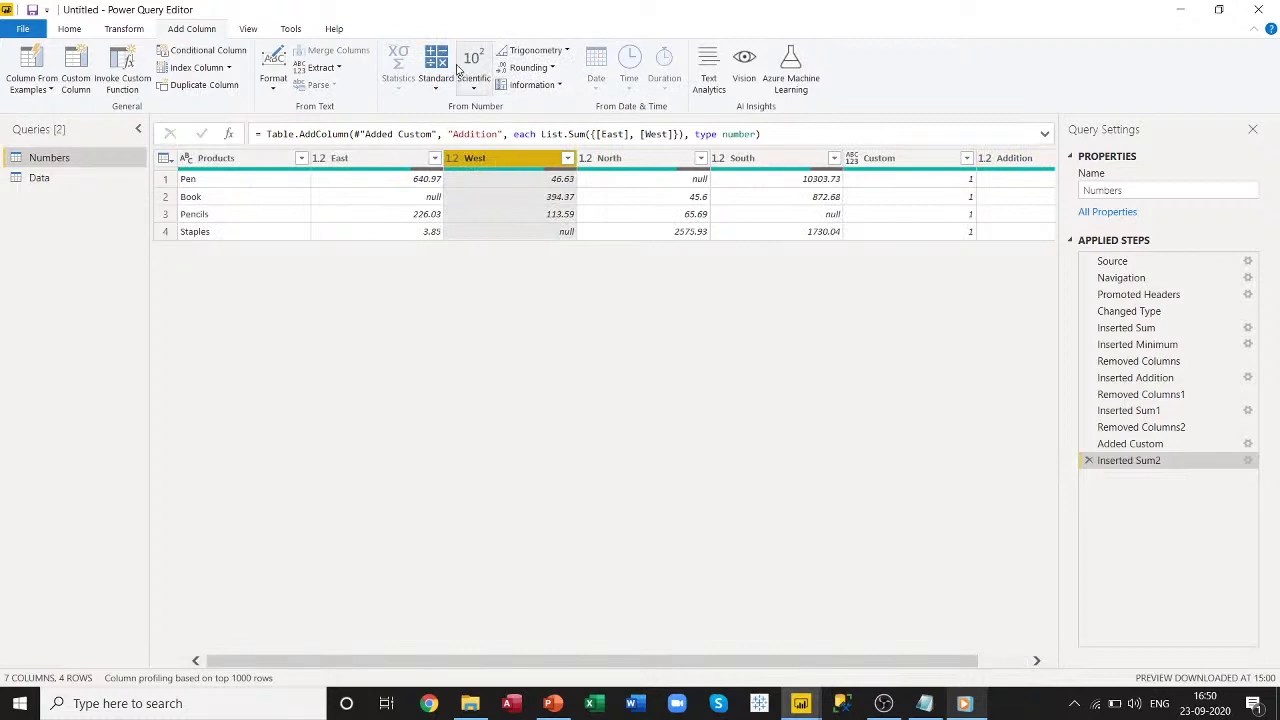
Review the scientific, trigonometry, rounding and information operations offered for the West column.
left_click(478, 88)
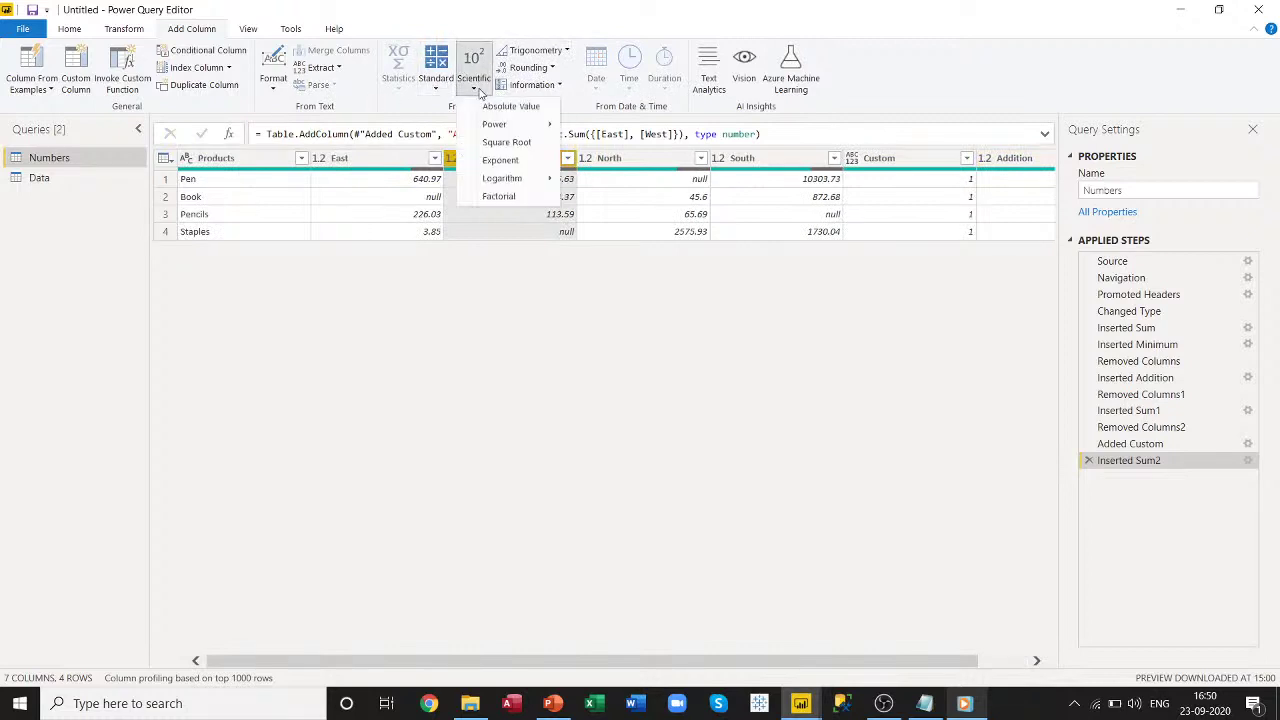
left_click(568, 51)
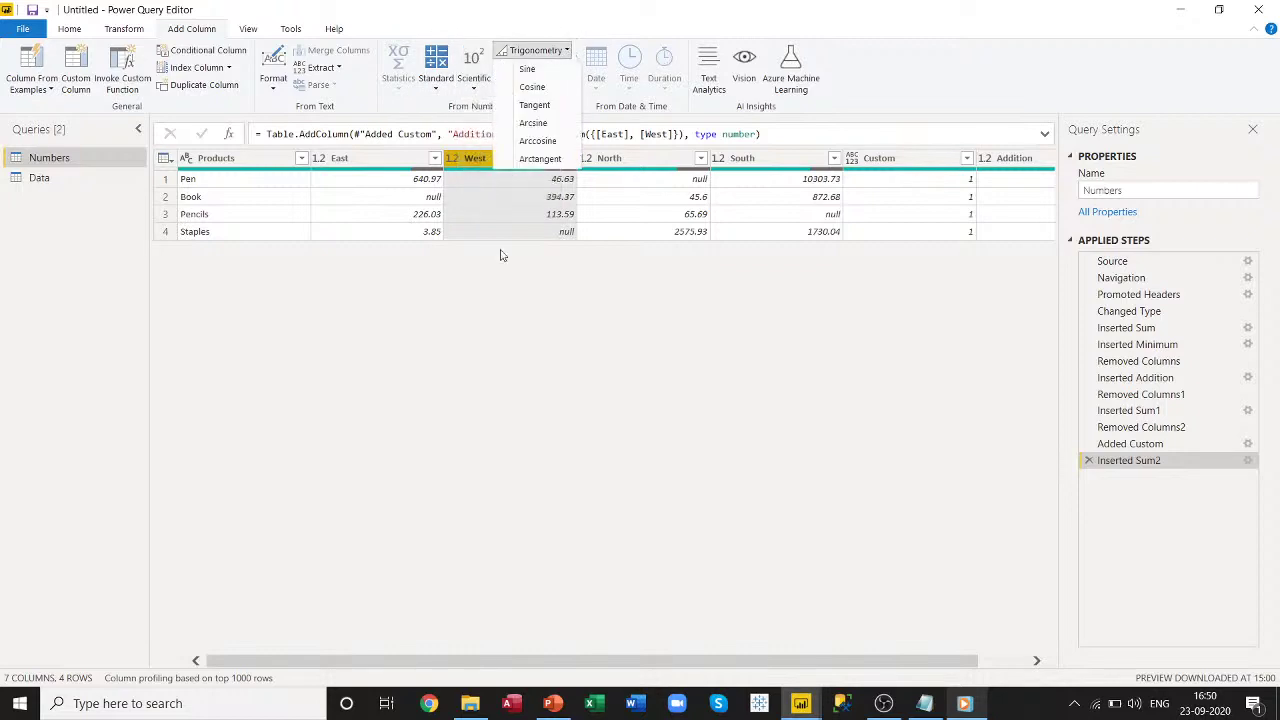
left_click(552, 70)
left_click(551, 69)
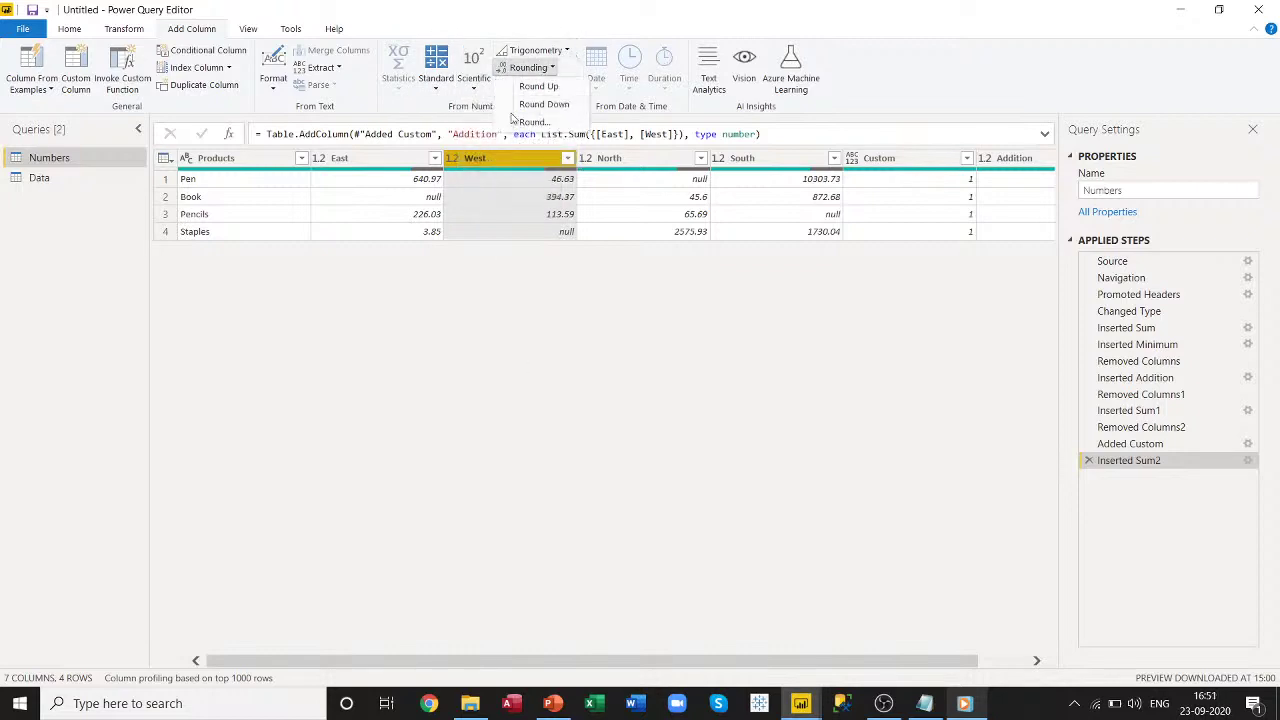
left_click(126, 28)
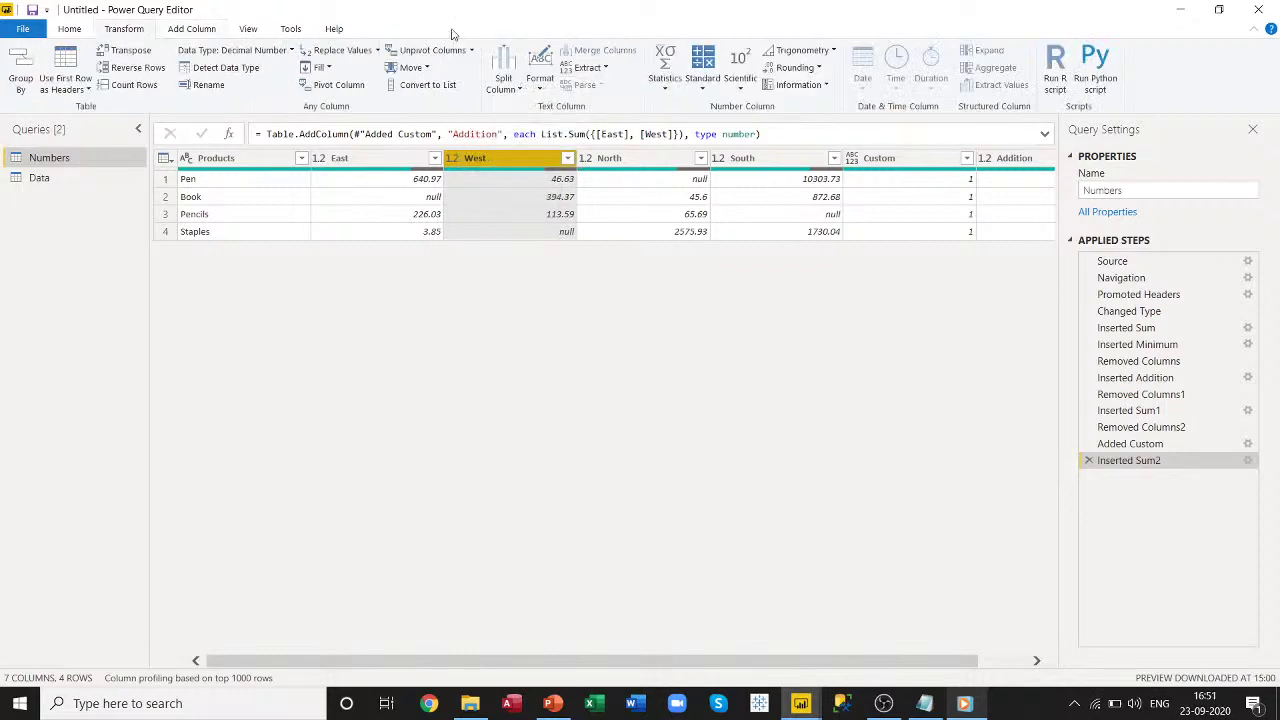
left_click(200, 31)
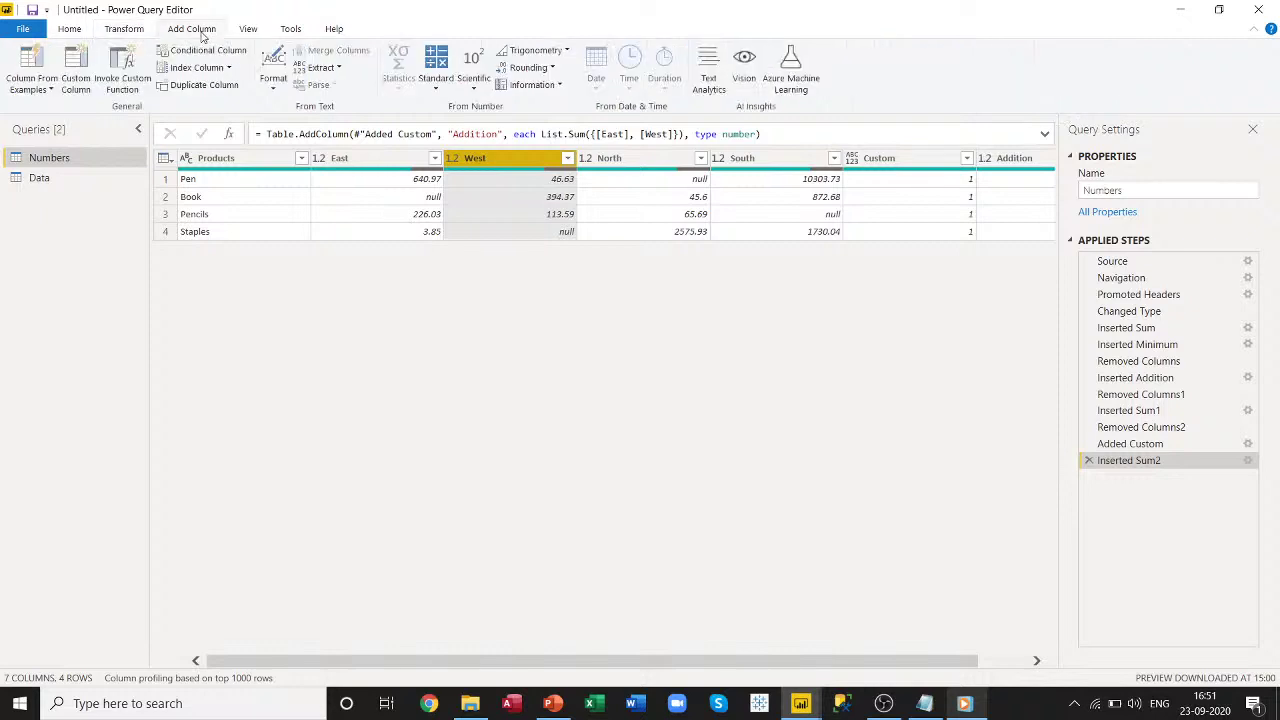
left_click(555, 85)
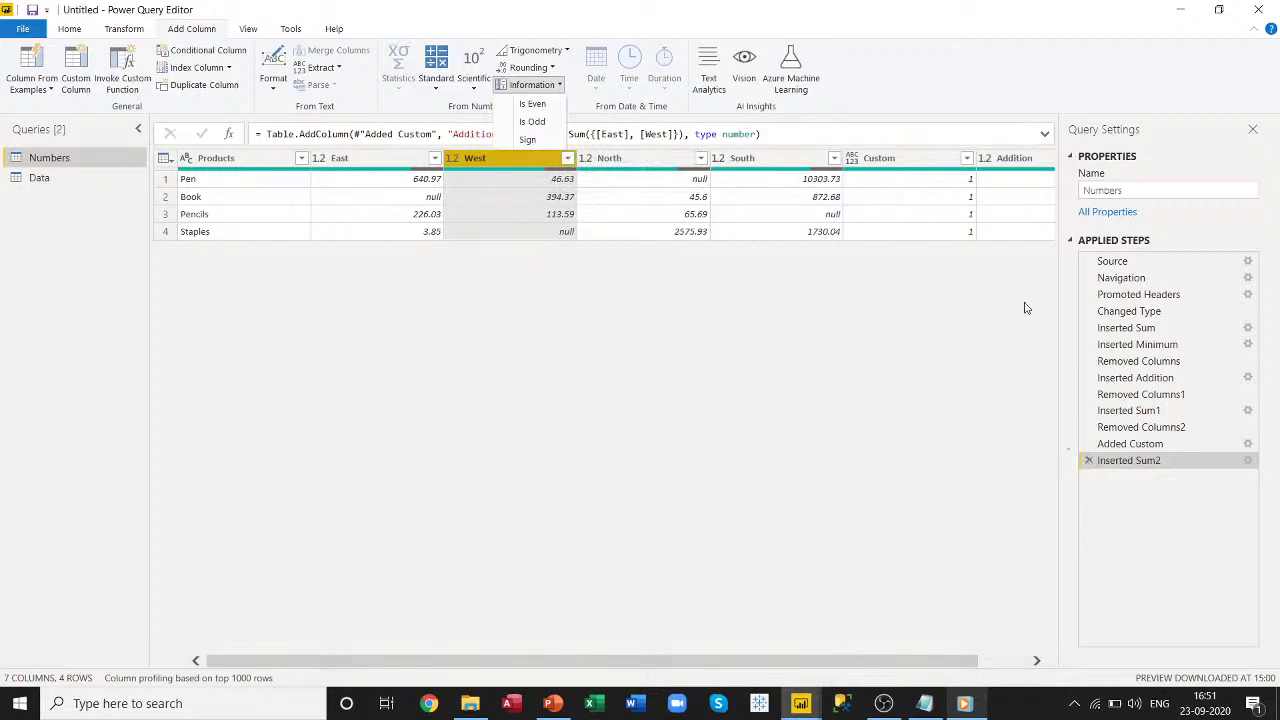
Check the East and West sum in each row, then remove the Addition column.
left_click(840, 660)
left_click(998, 662)
left_click(1012, 662)
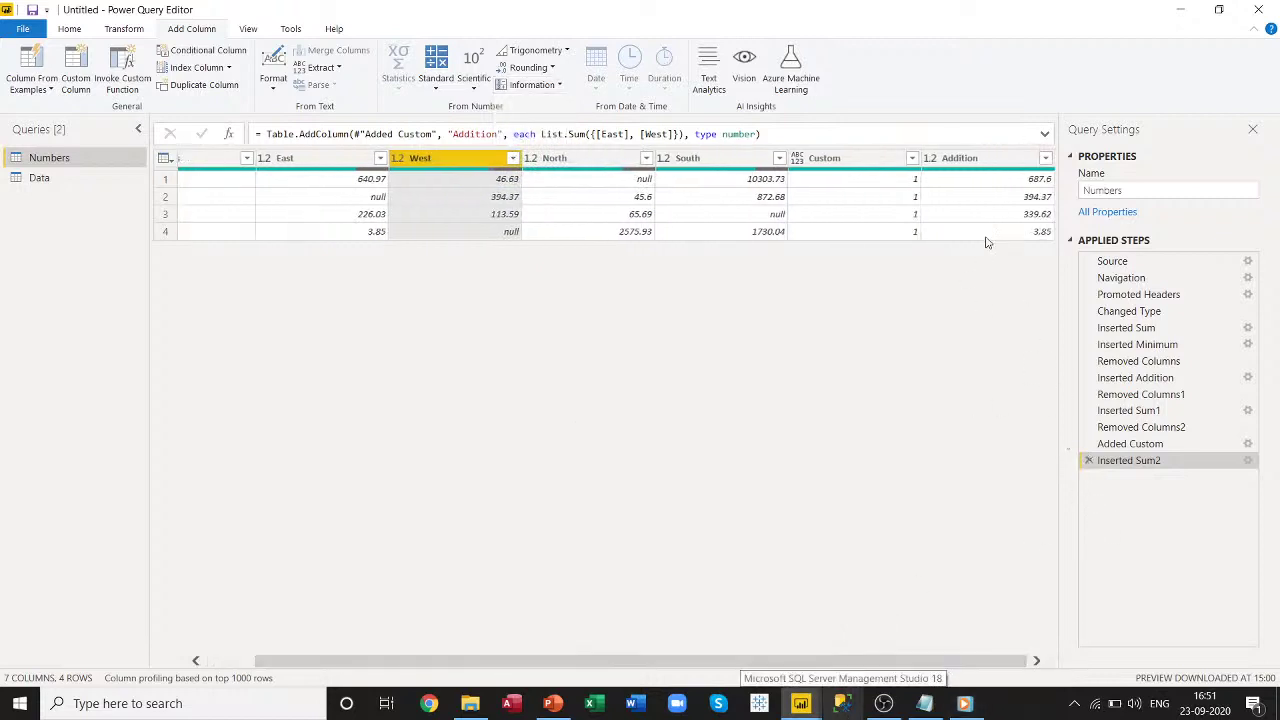
right_click(976, 162)
left_click(1010, 190)
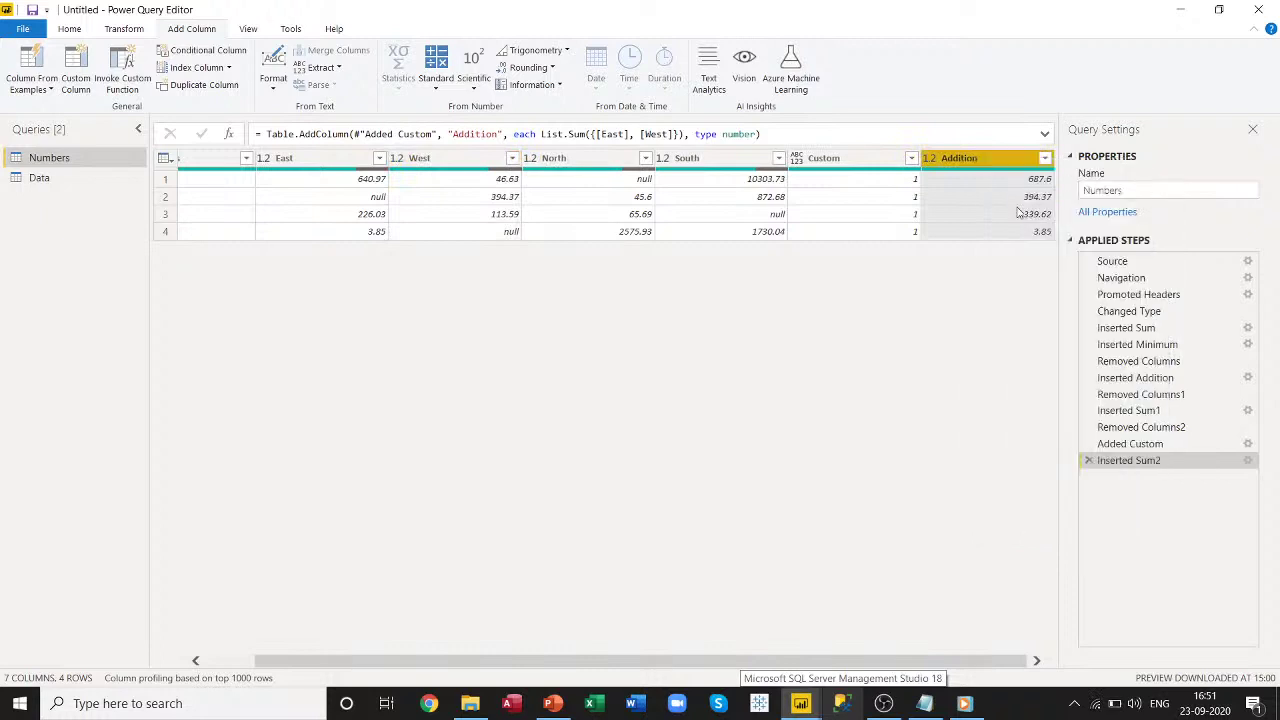
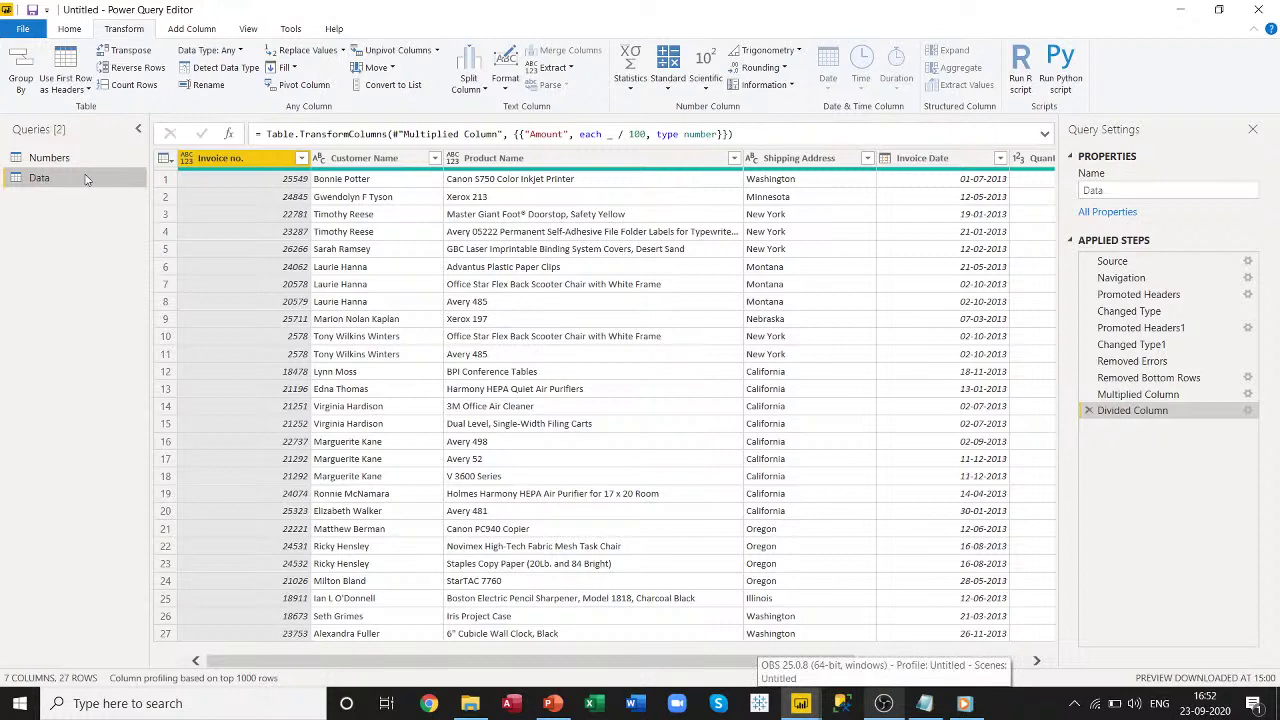
Keep only the Invoice Date column in the Data query by removing all other columns.
left_click(930, 160)
right_click(930, 162)
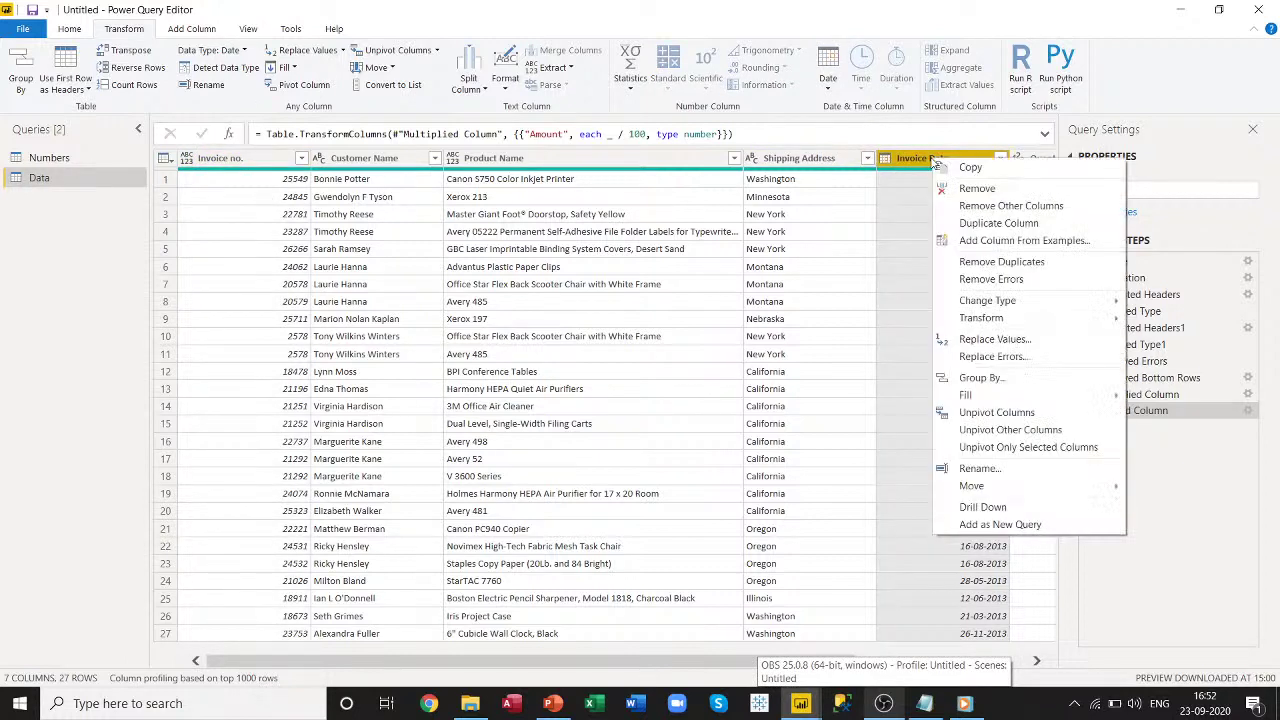
left_click(1000, 206)
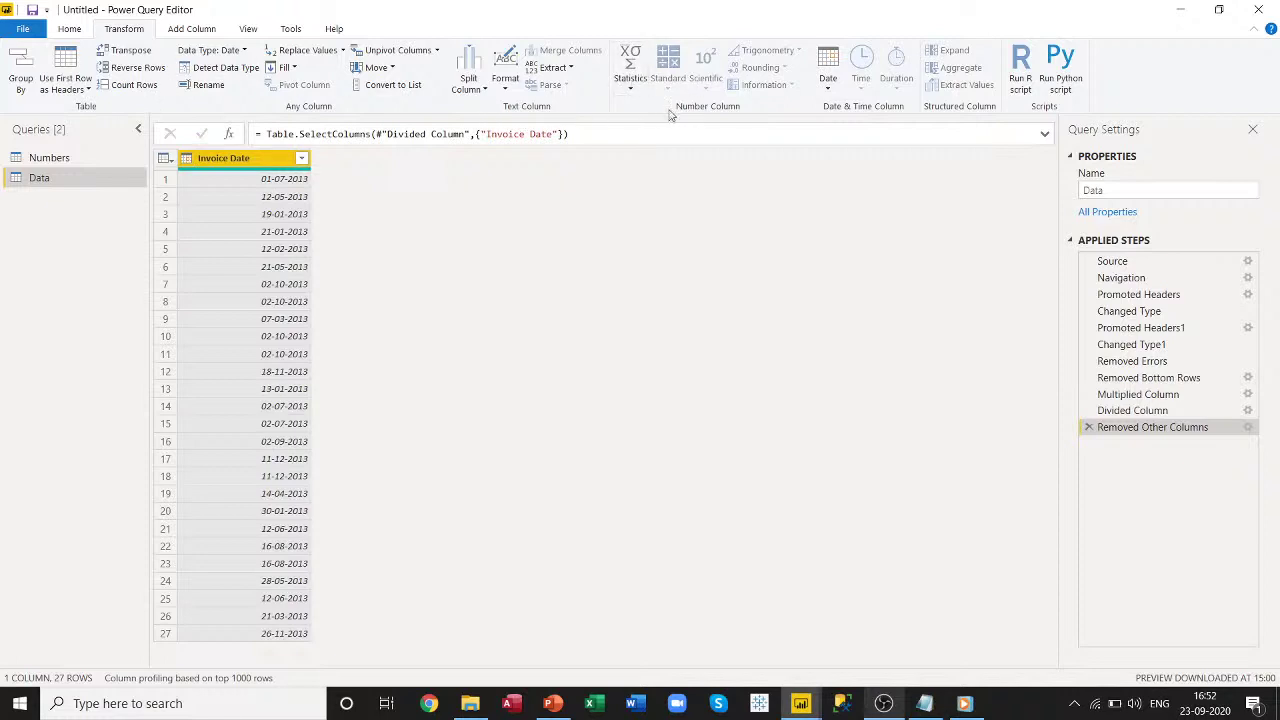
Add a new column with the start of the year for each Invoice Date.
left_click(206, 30)
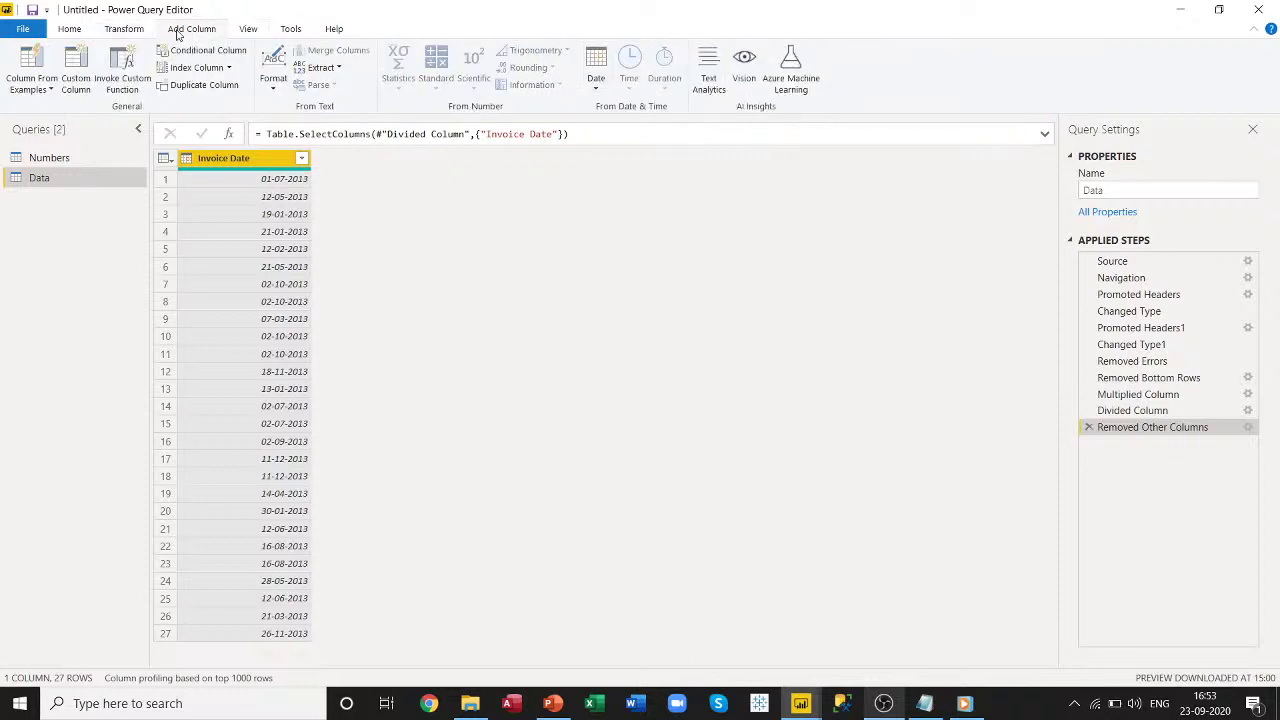
left_click(122, 30)
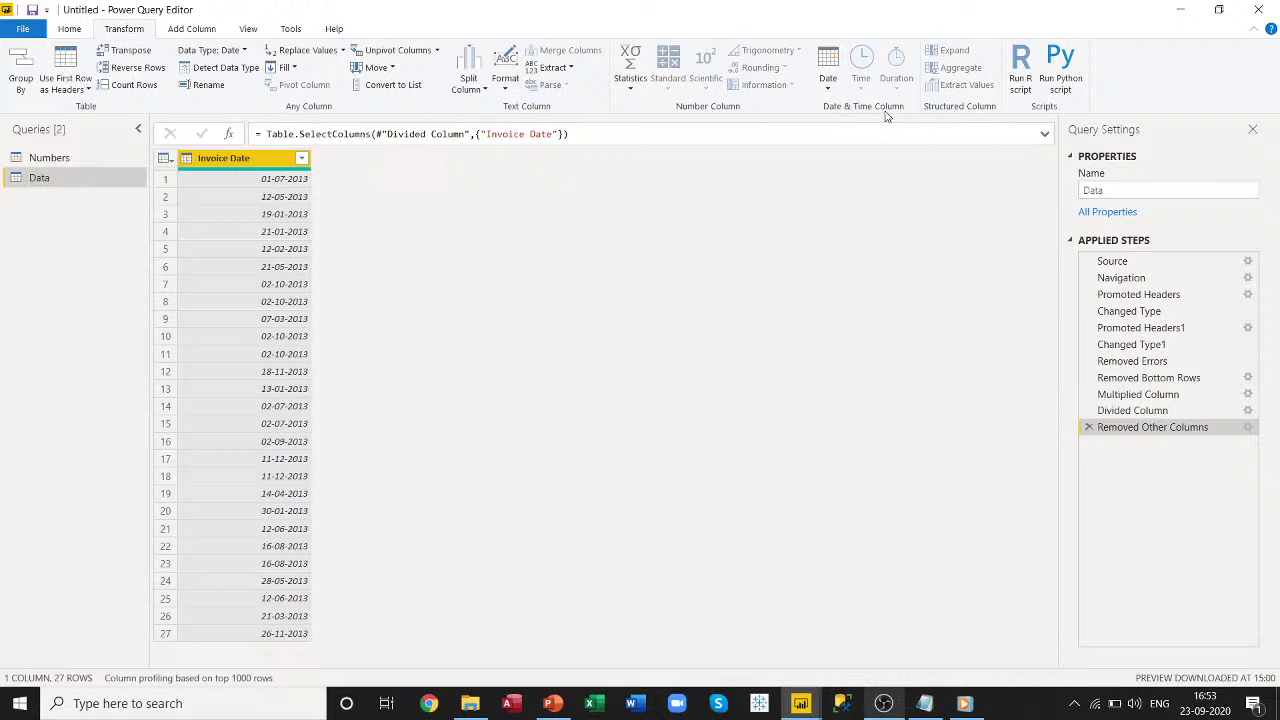
left_click(212, 30)
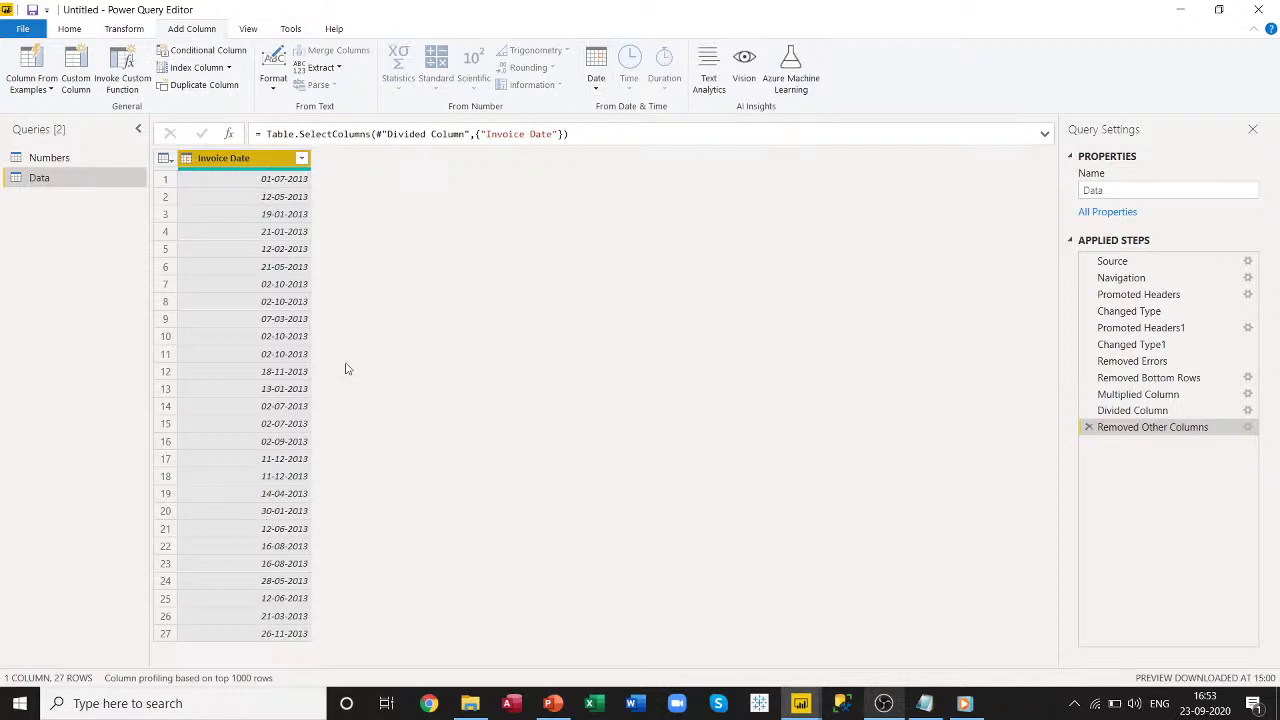
left_click(604, 88)
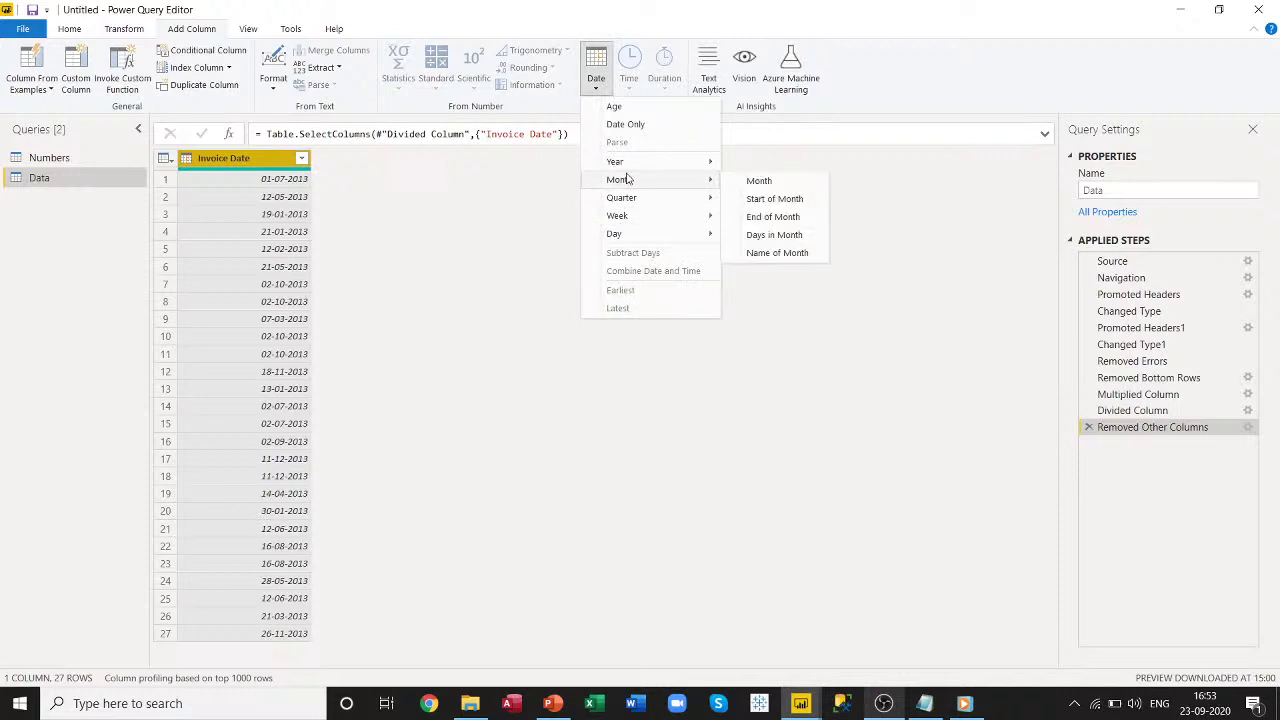
mouse_move(628, 165)
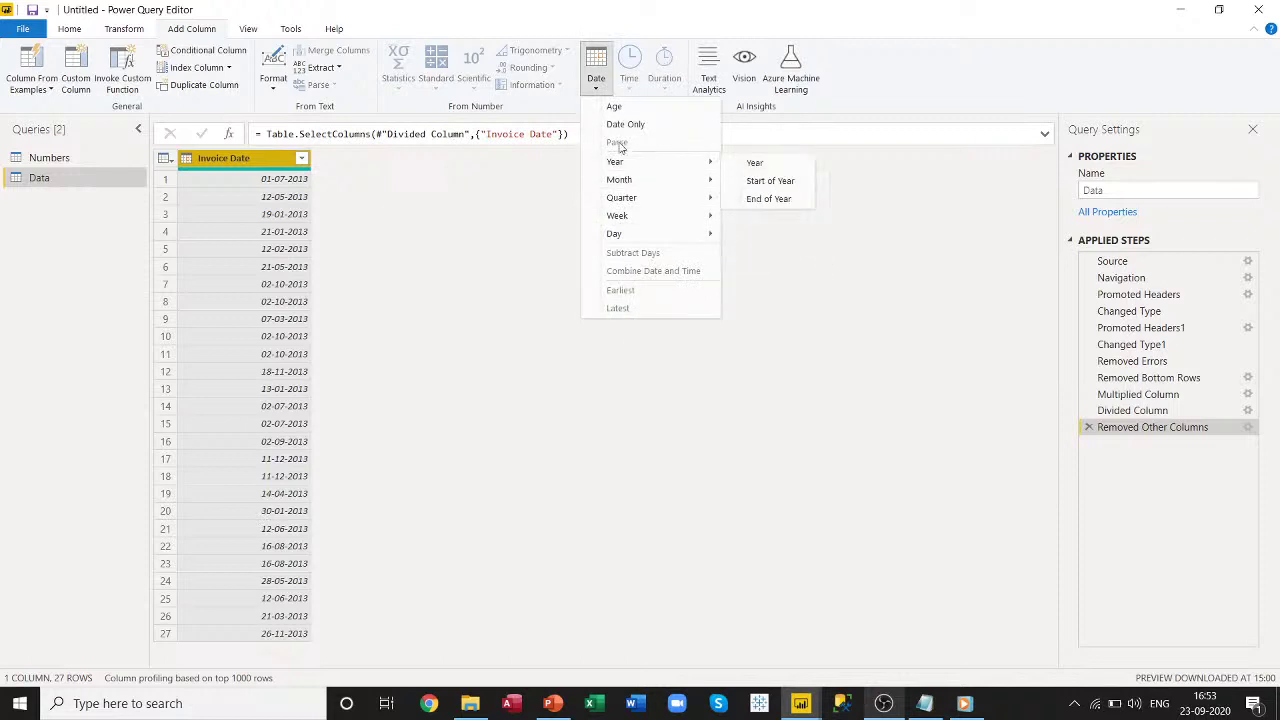
left_click(752, 186)
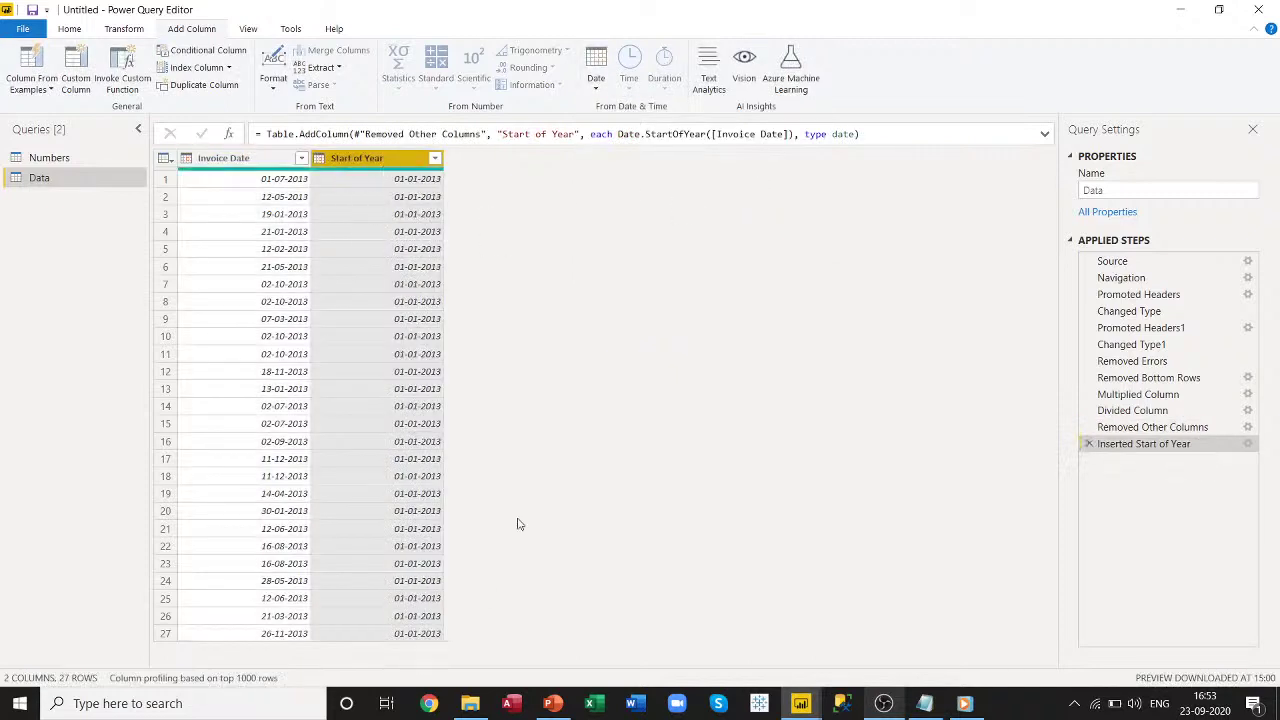
Add a column that subtracts the Start of Year date from the Invoice Date in days.
left_click(597, 88)
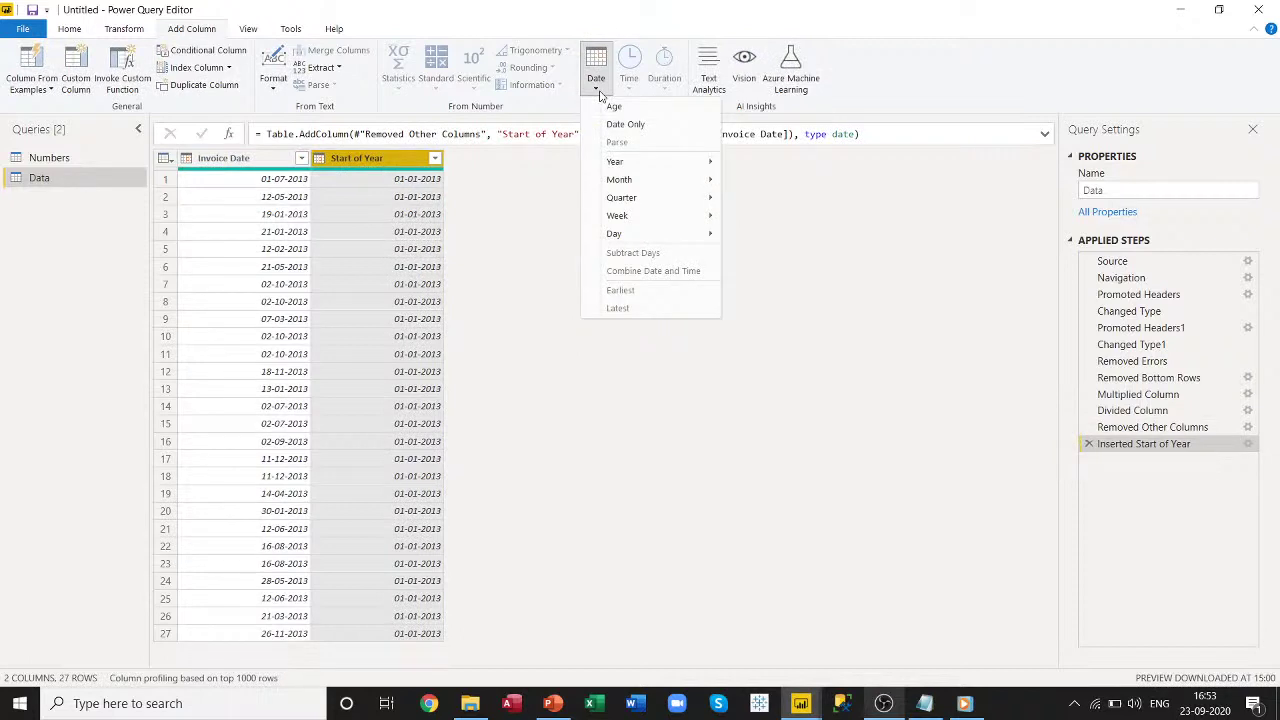
left_click(660, 538)
left_click(213, 168)
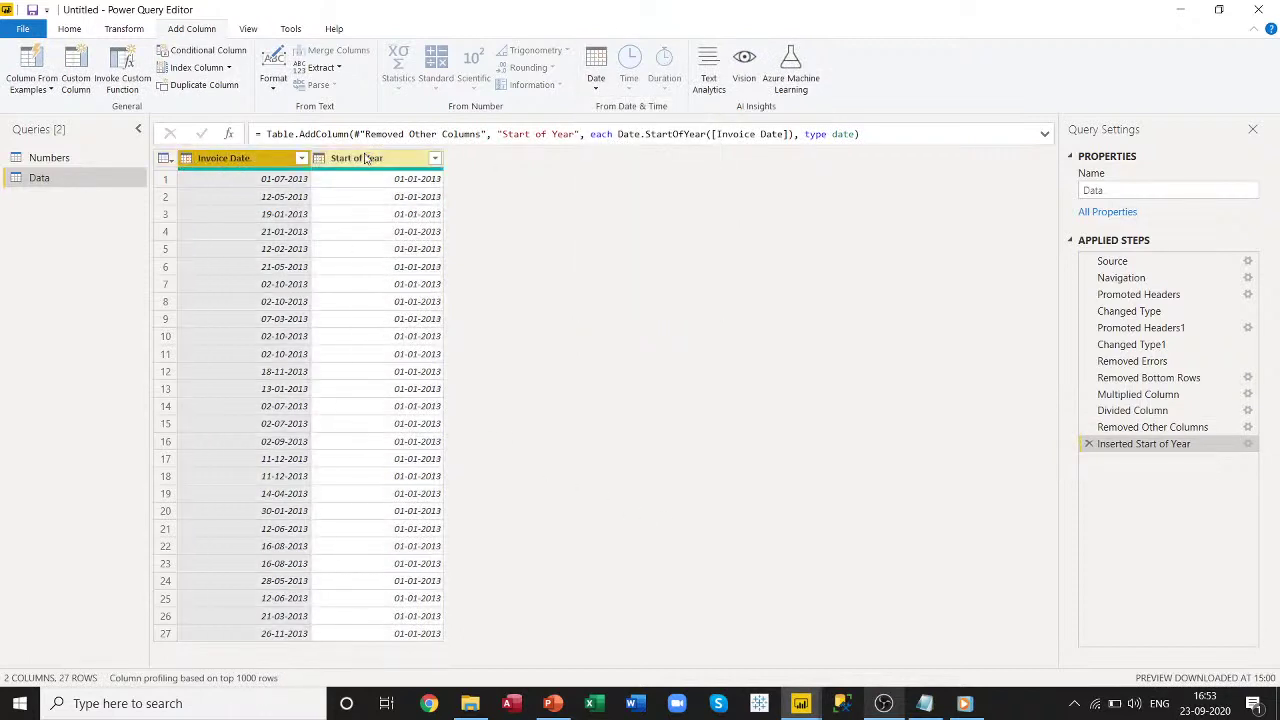
left_click(368, 158, "ctrl")
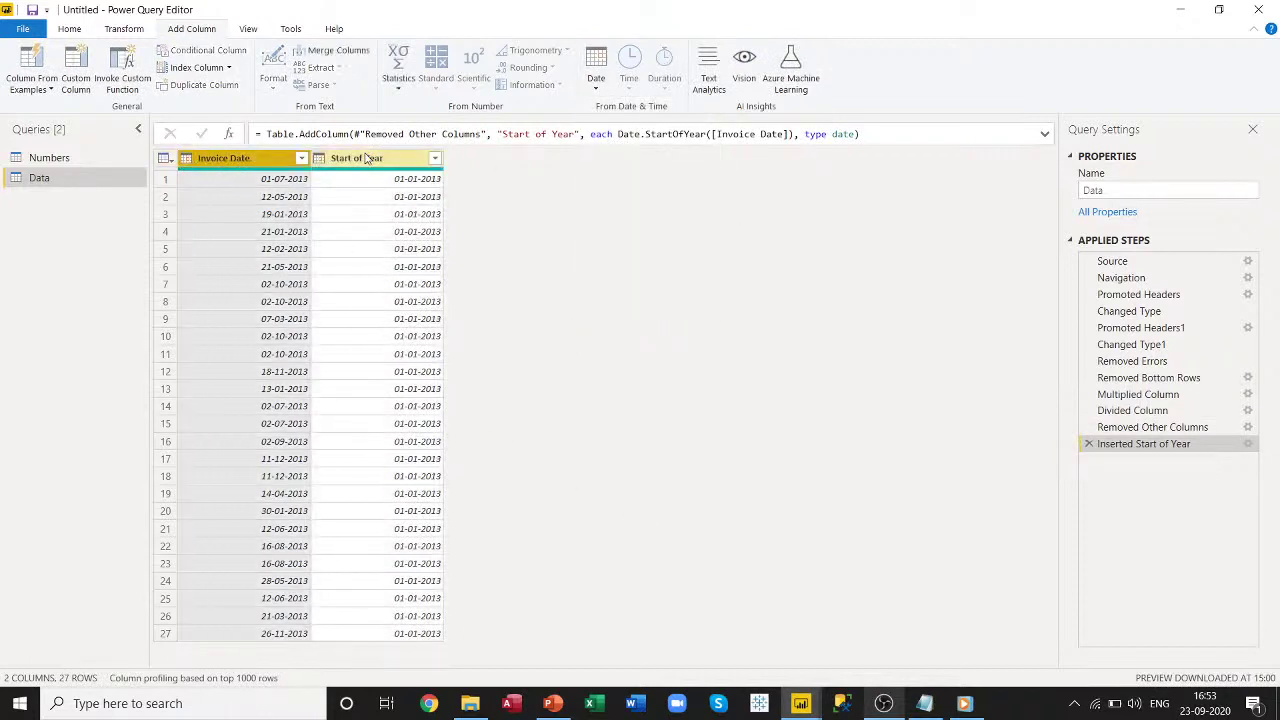
left_click(596, 86)
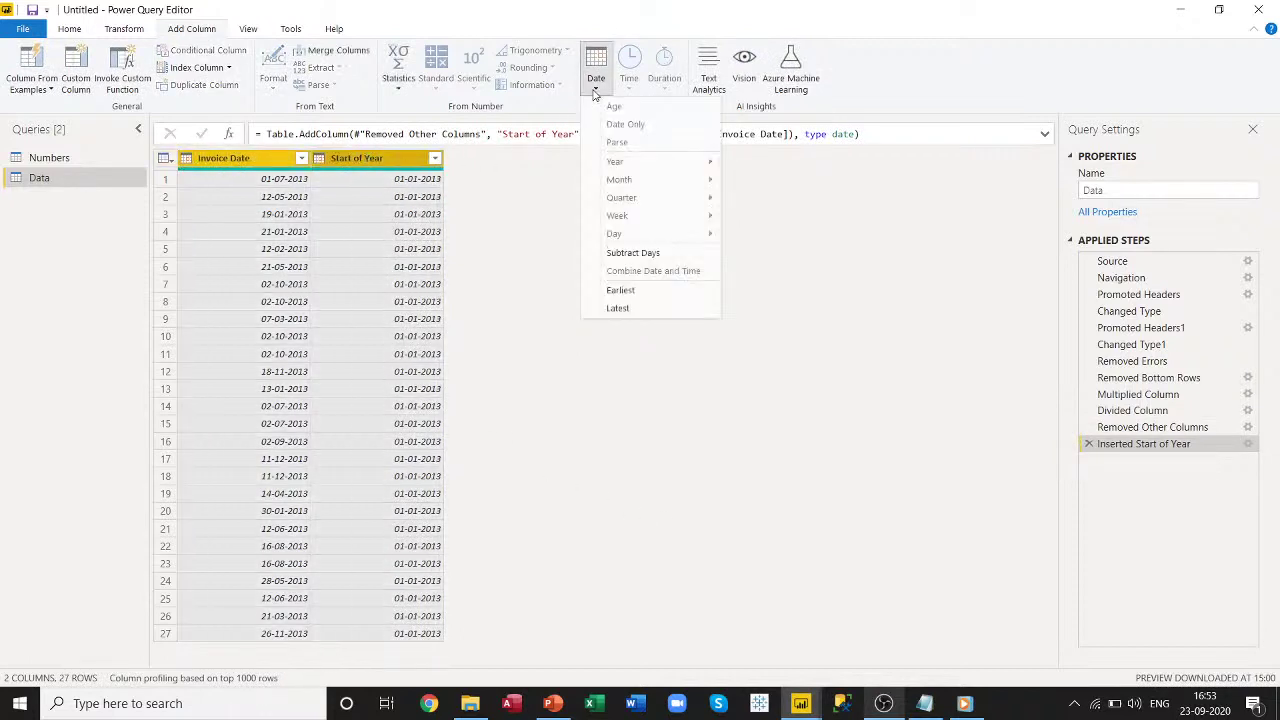
left_click(654, 258)
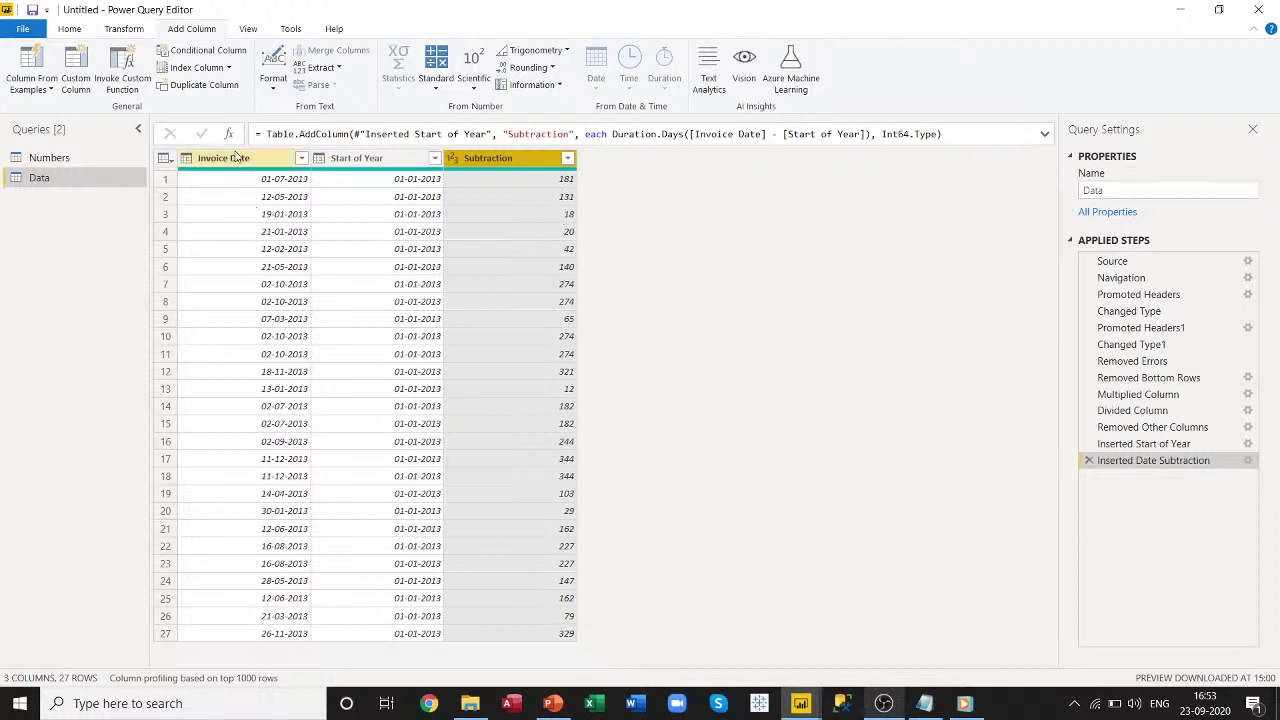
Compare the Invoice Date, Start of Year and Subtraction columns, and review the day-related date options for Invoice Date.
left_click(236, 158)
left_click(366, 157)
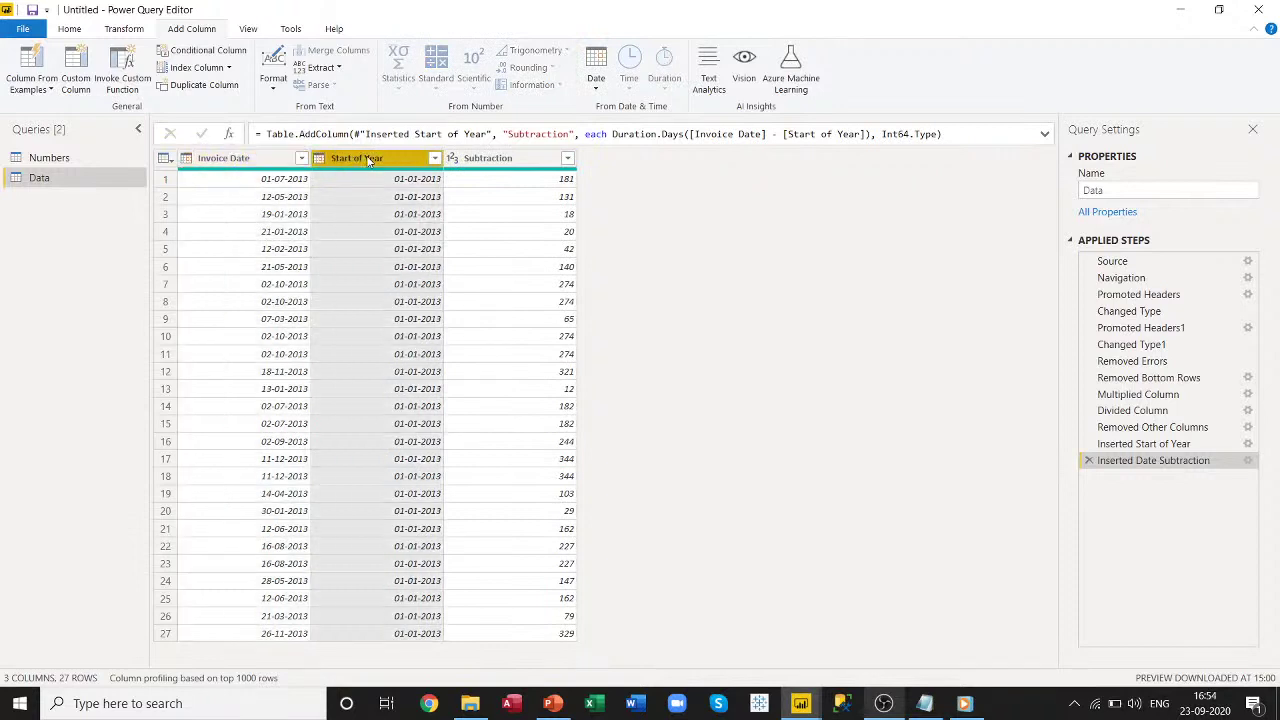
left_click(465, 157)
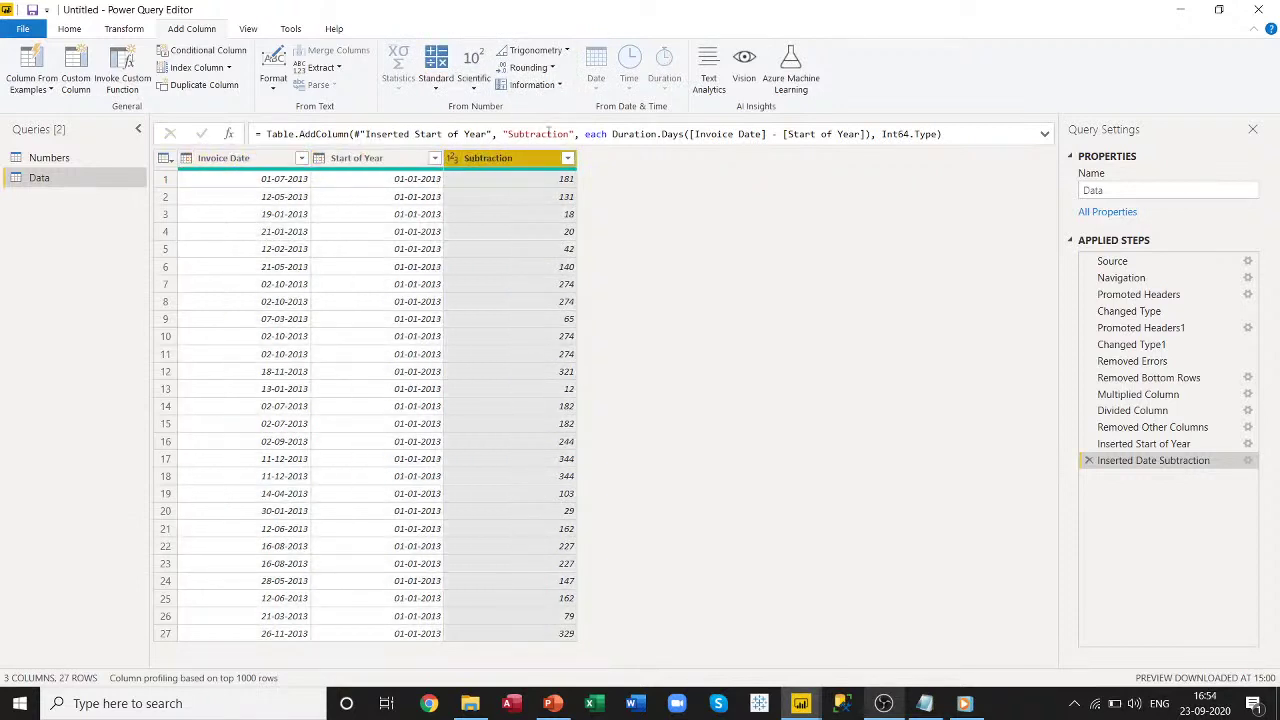
left_click(240, 158)
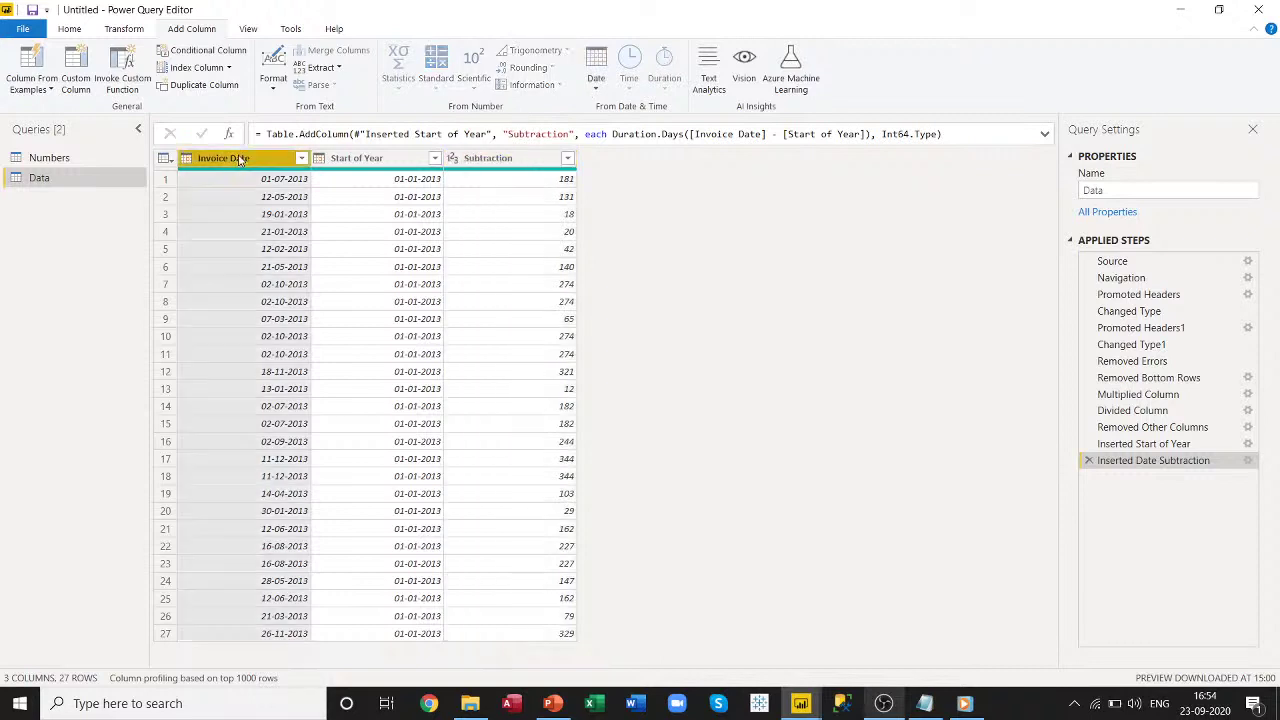
left_click(595, 88)
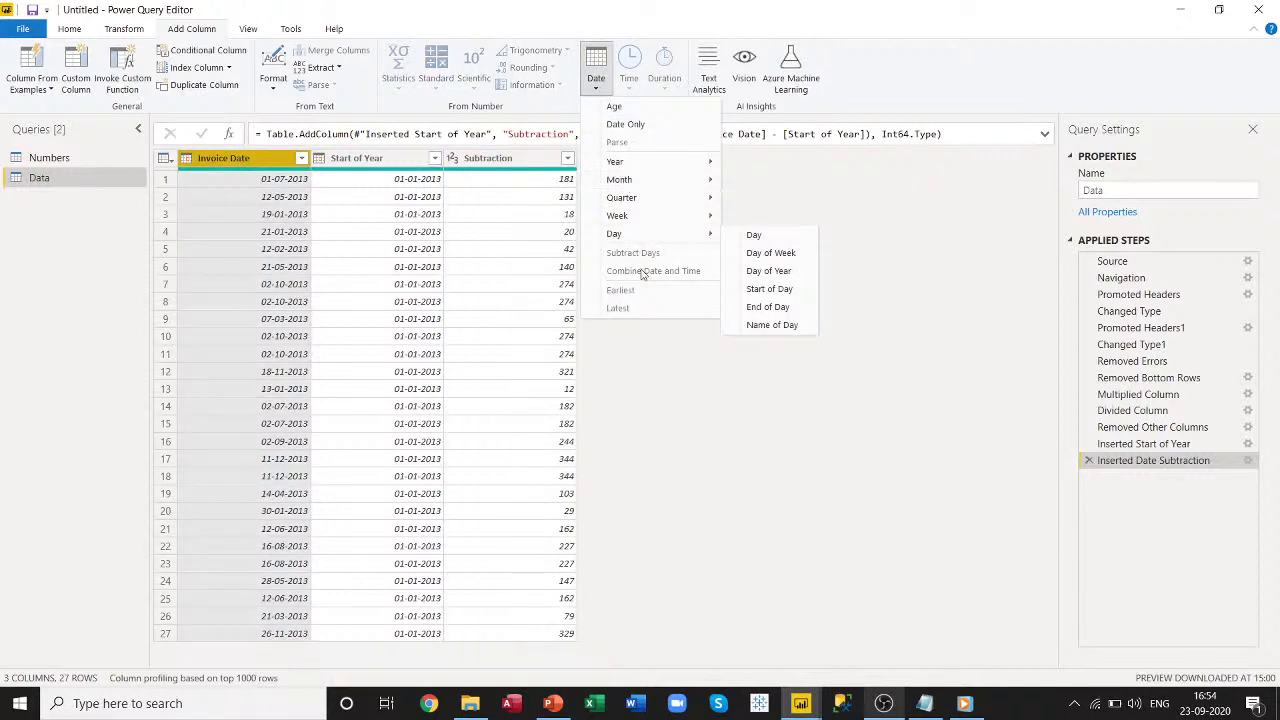
Change the data type of the Subtraction column to Duration.
left_click(507, 165)
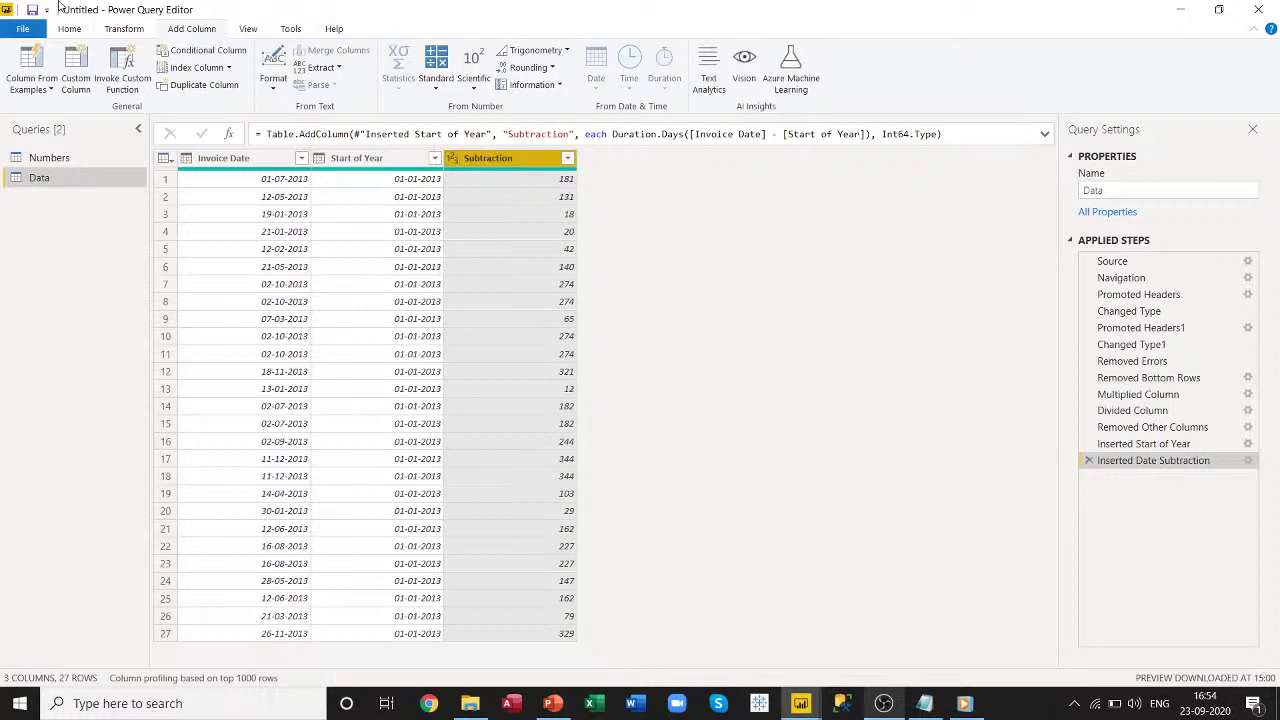
left_click(70, 30)
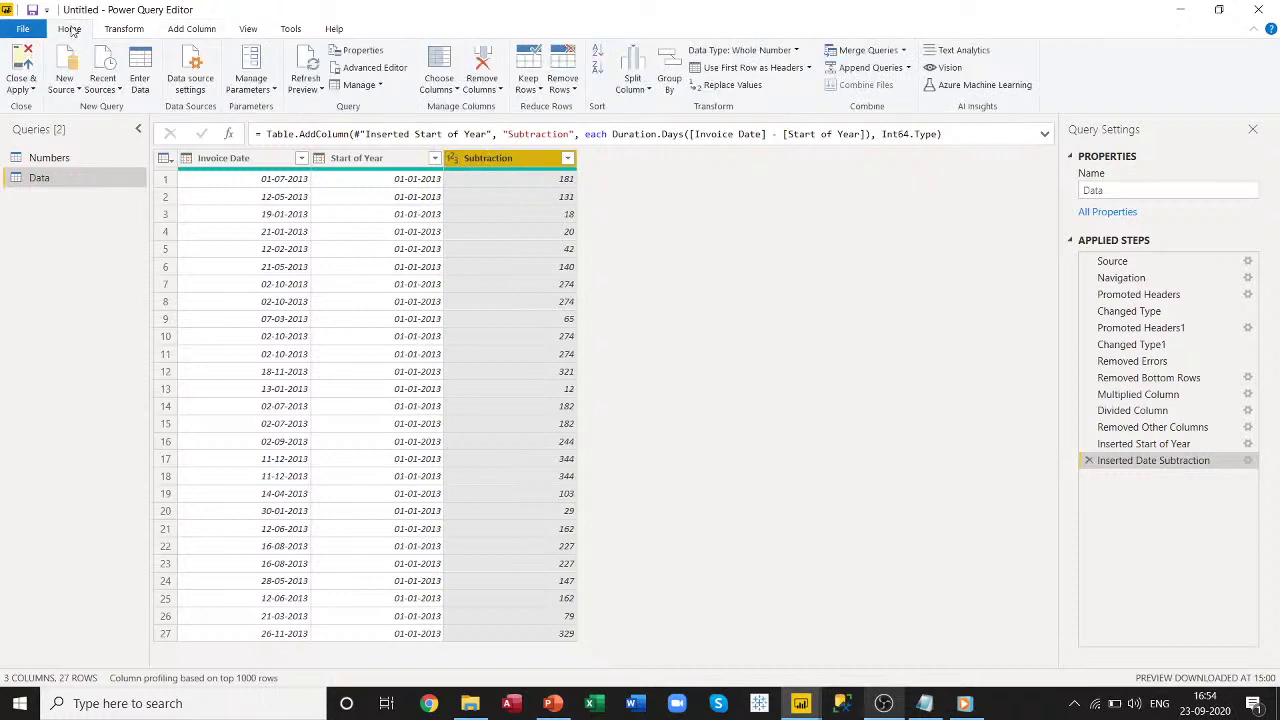
left_click(125, 29)
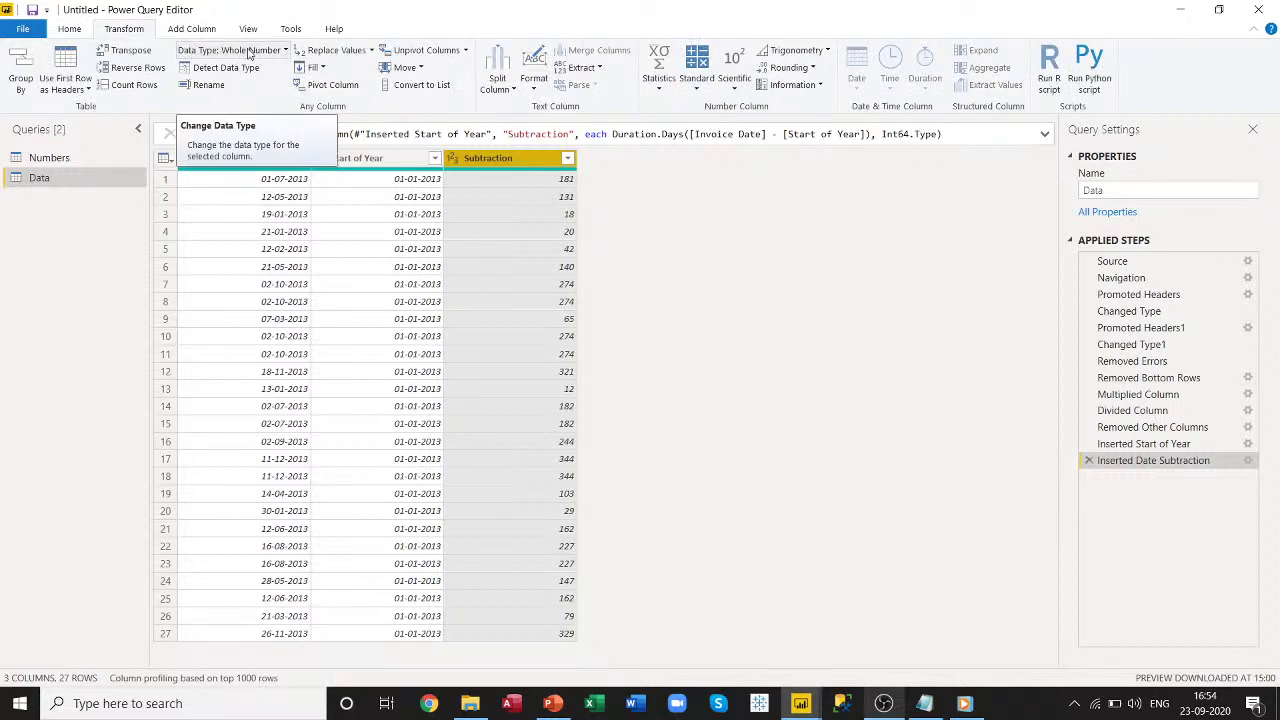
left_click(453, 160)
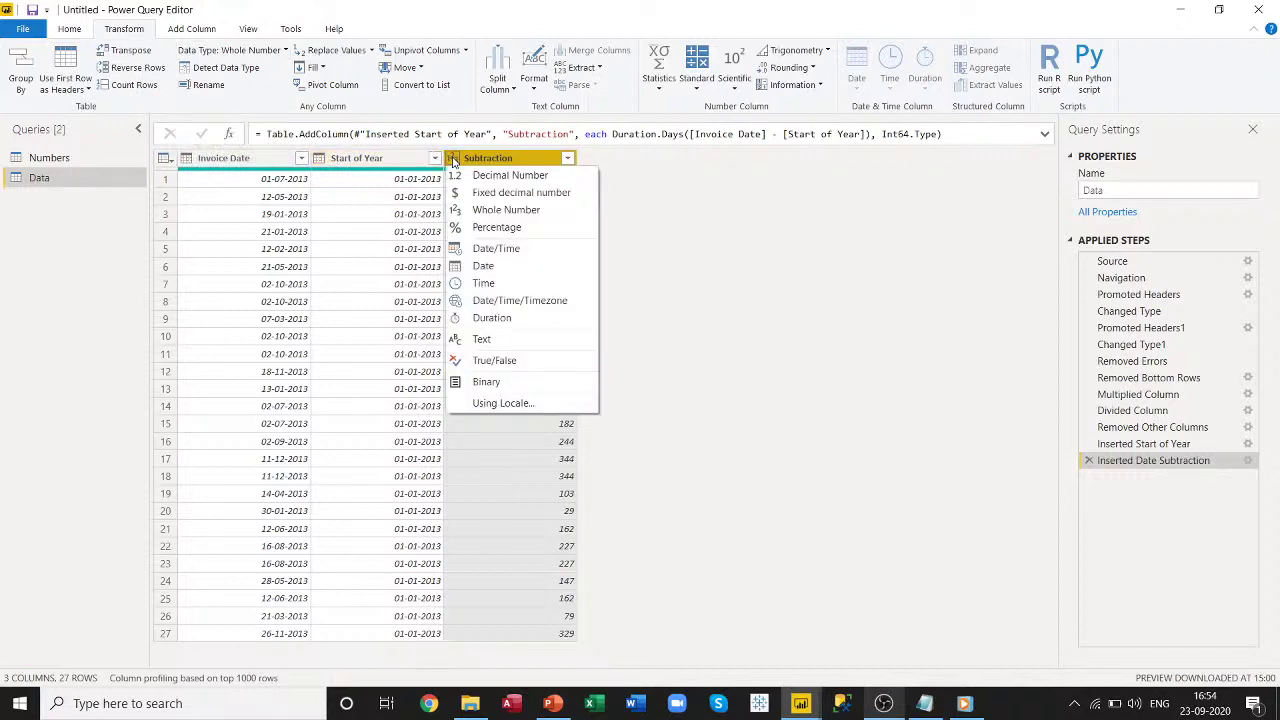
left_click(492, 318)
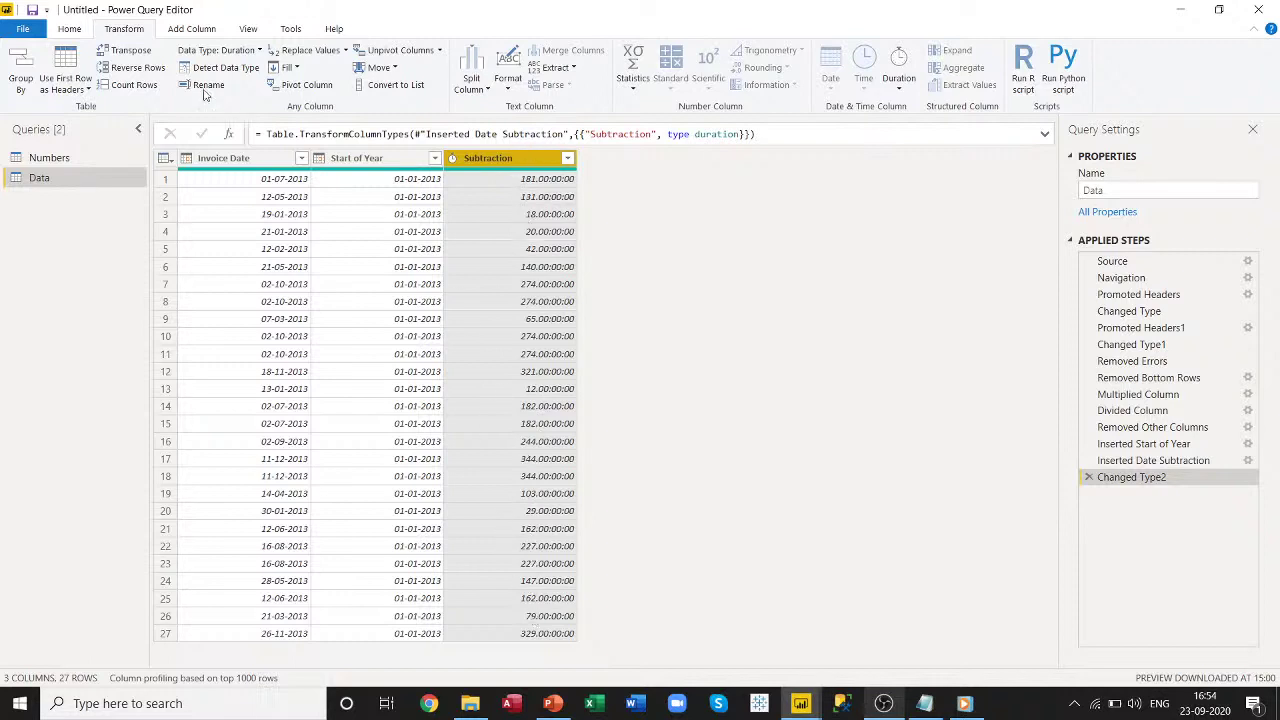
Add a new column with the total hours of each Subtraction duration.
left_click(191, 28)
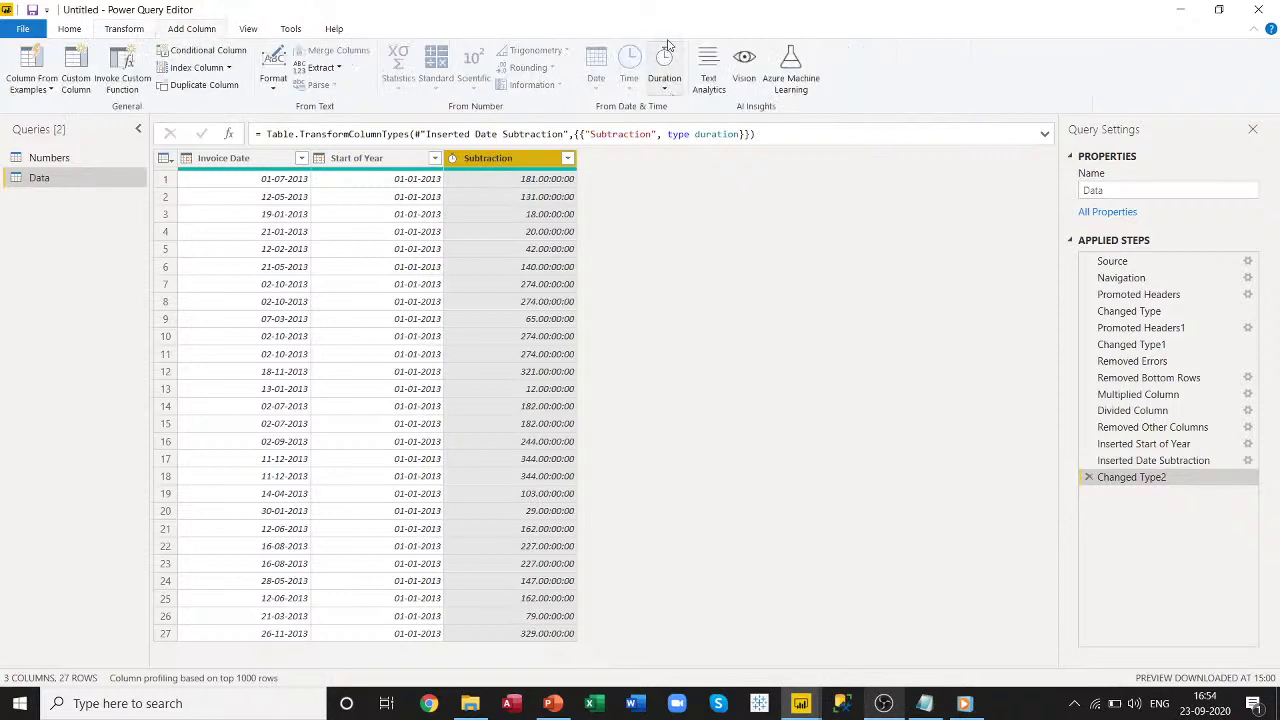
left_click(671, 87)
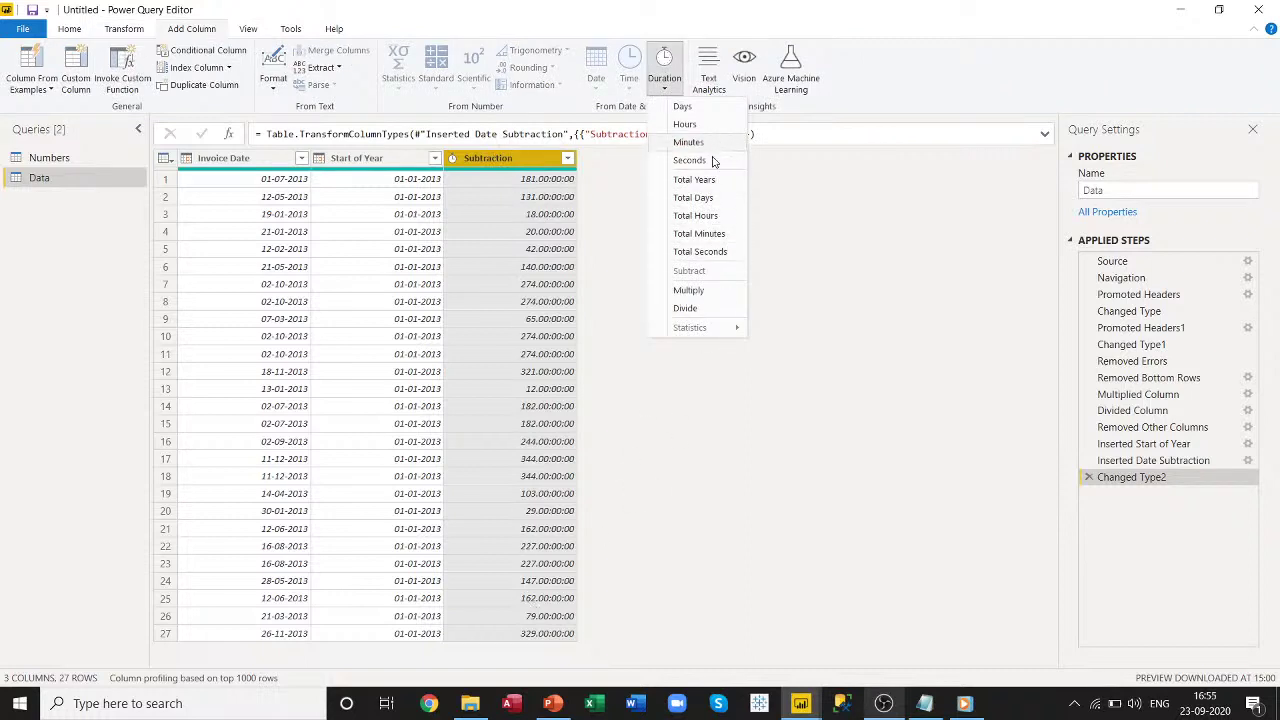
left_click(713, 215)
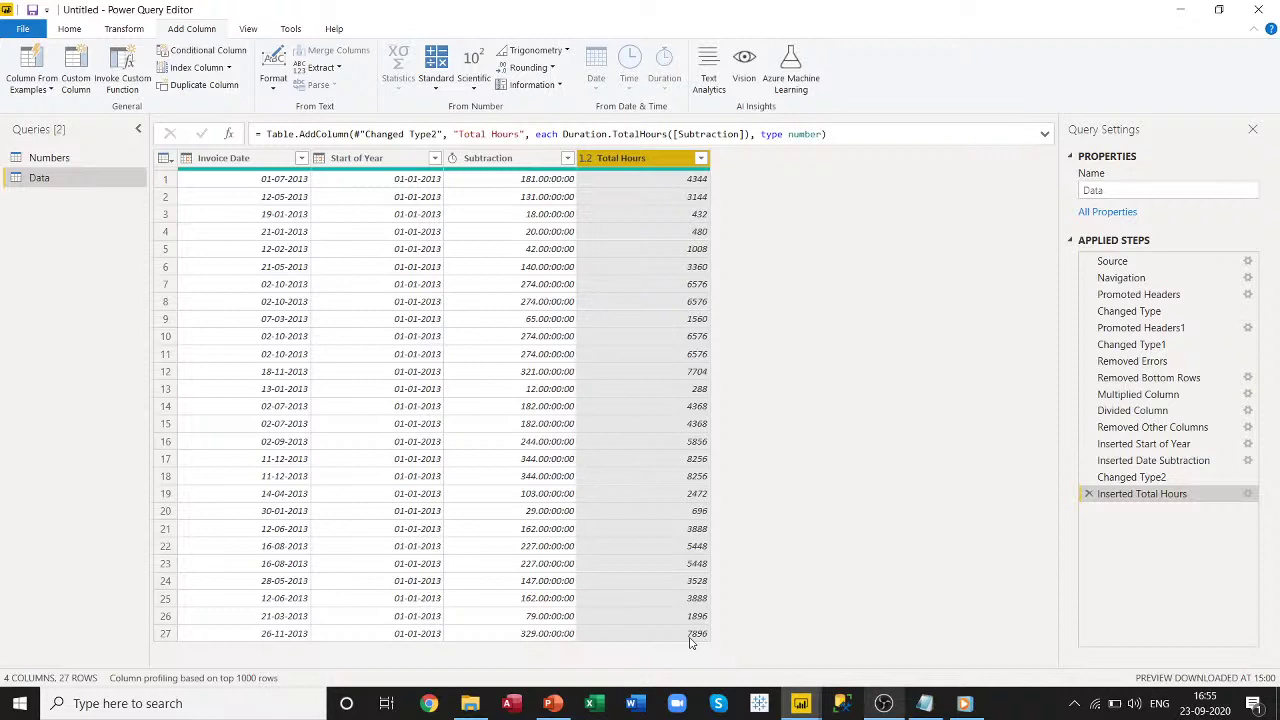
Add a new column with the total minutes of each Subtraction duration.
left_click(510, 160)
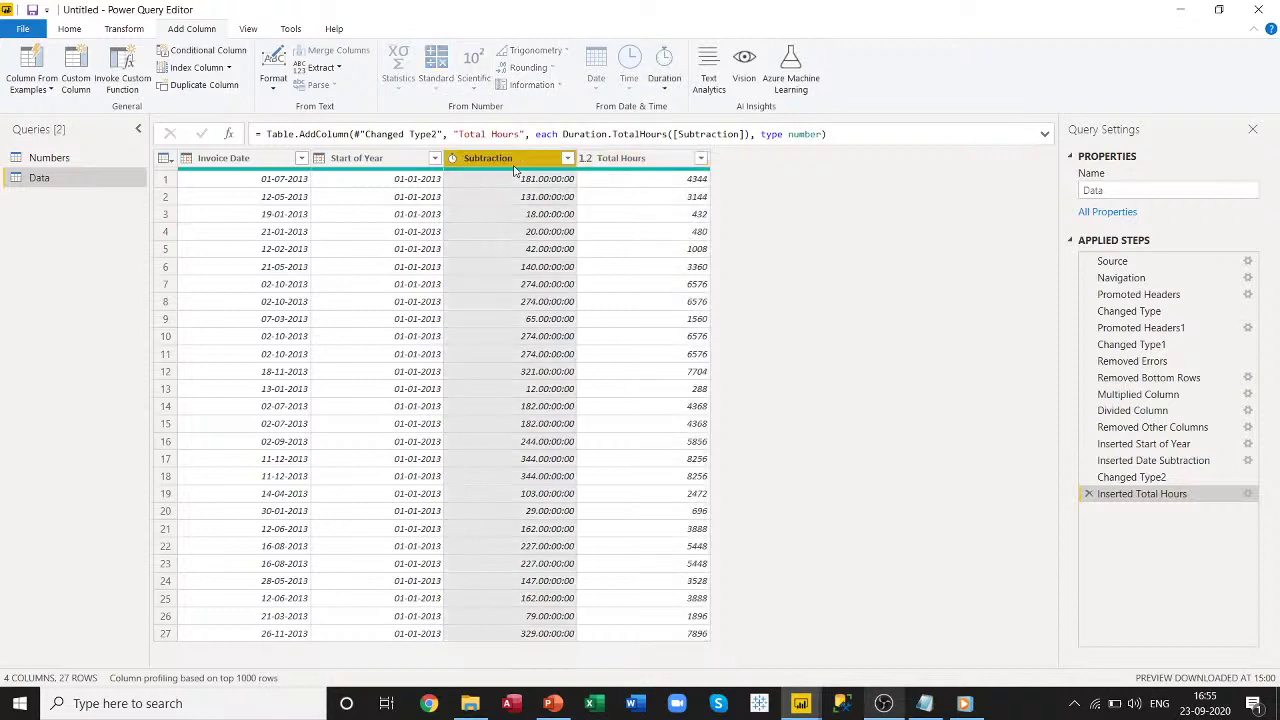
left_click(665, 85)
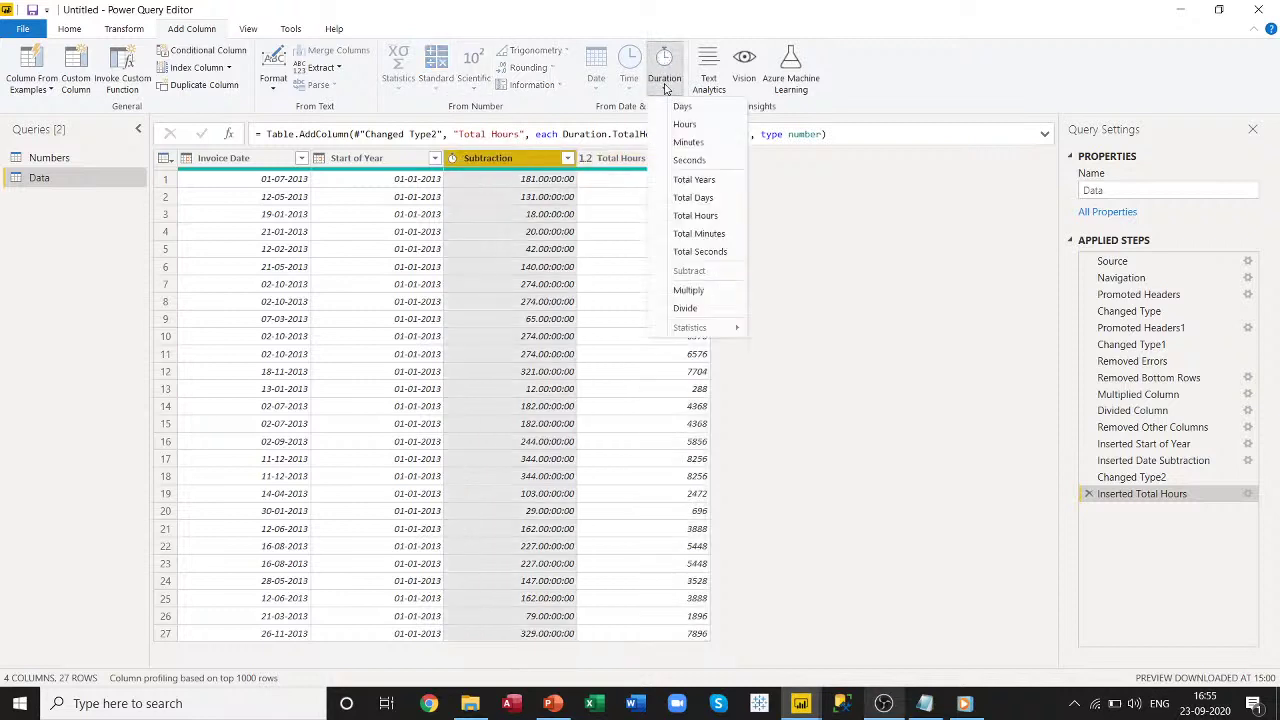
left_click(690, 237)
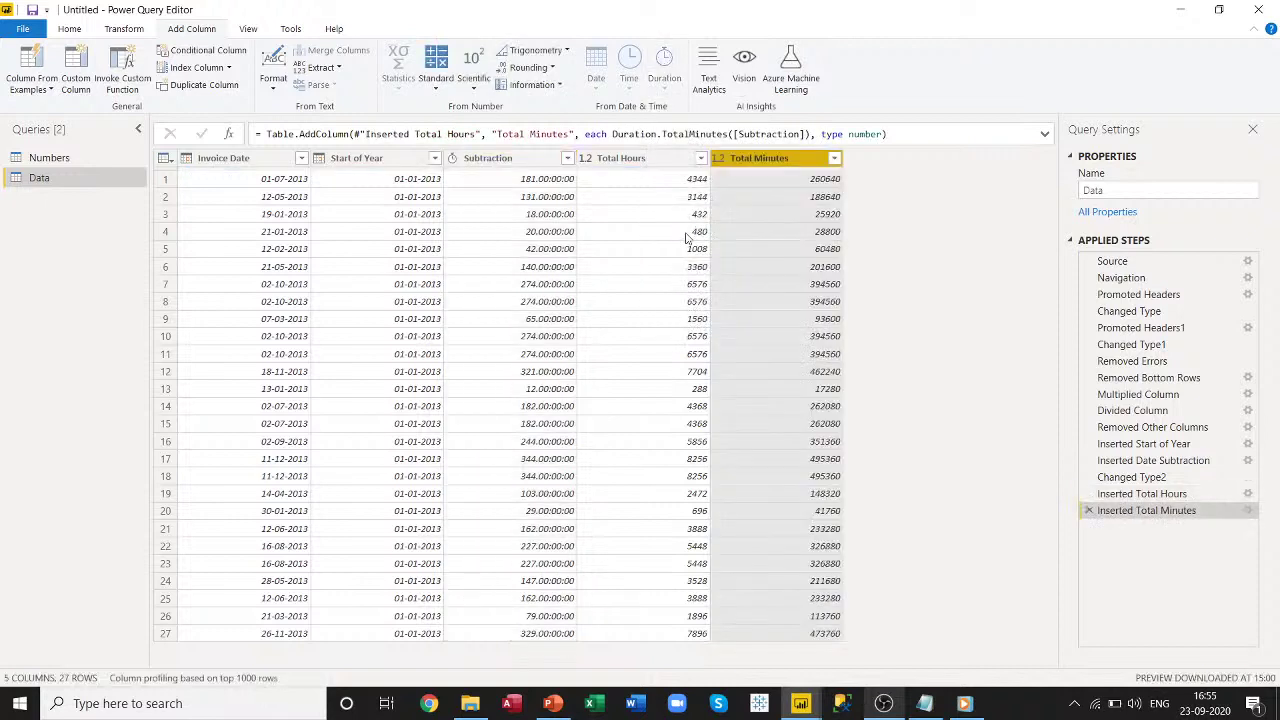
Add a new column that extracts the days from each Subtraction duration.
left_click(496, 160)
left_click(666, 90)
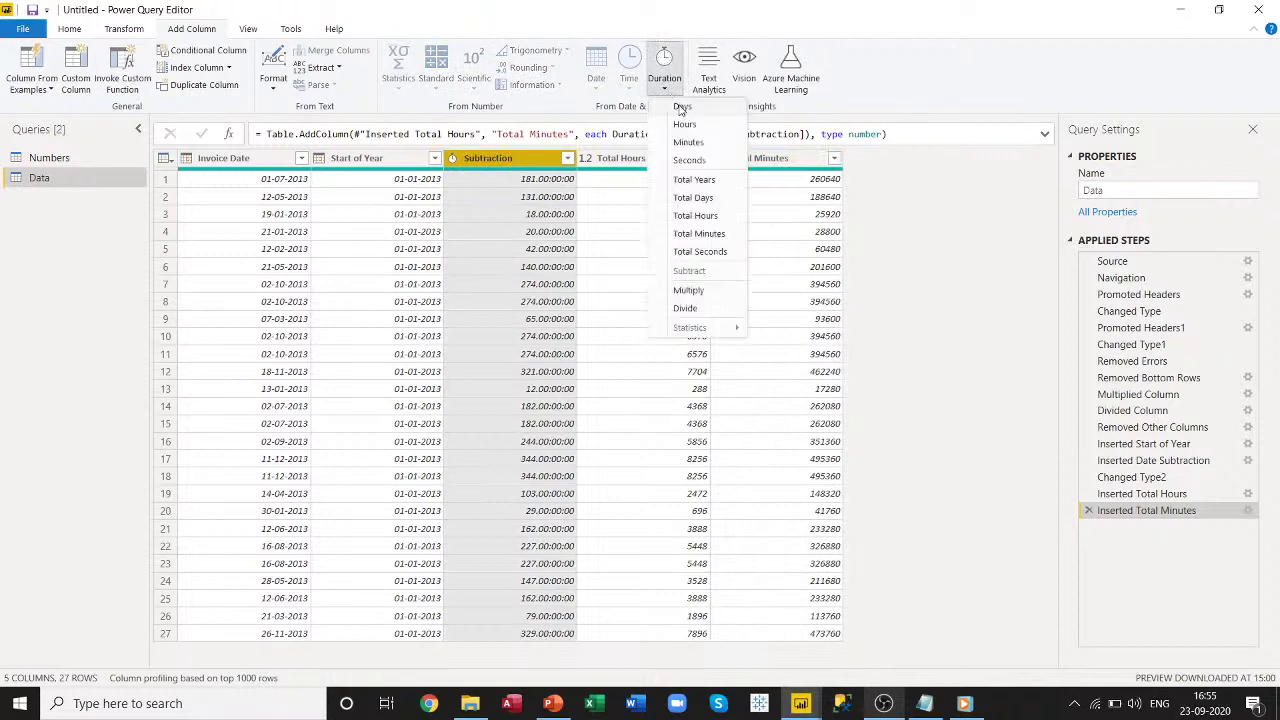
left_click(681, 108)
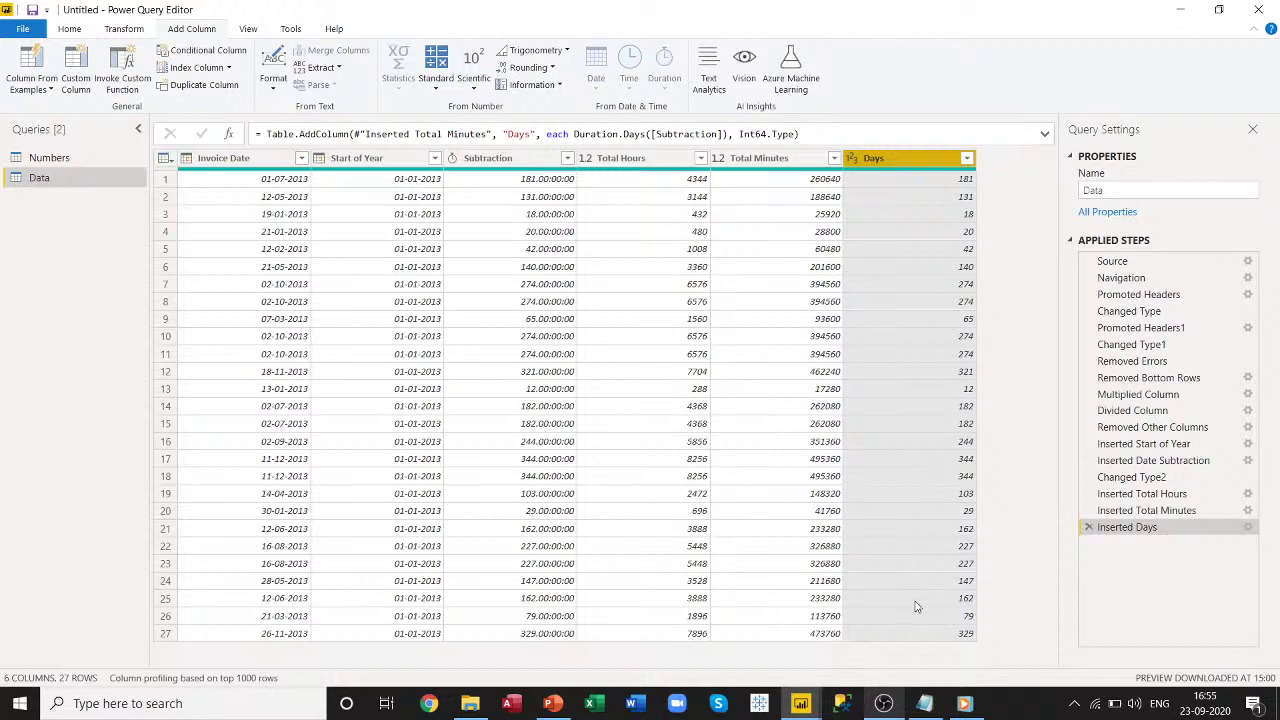
left_click(528, 160)
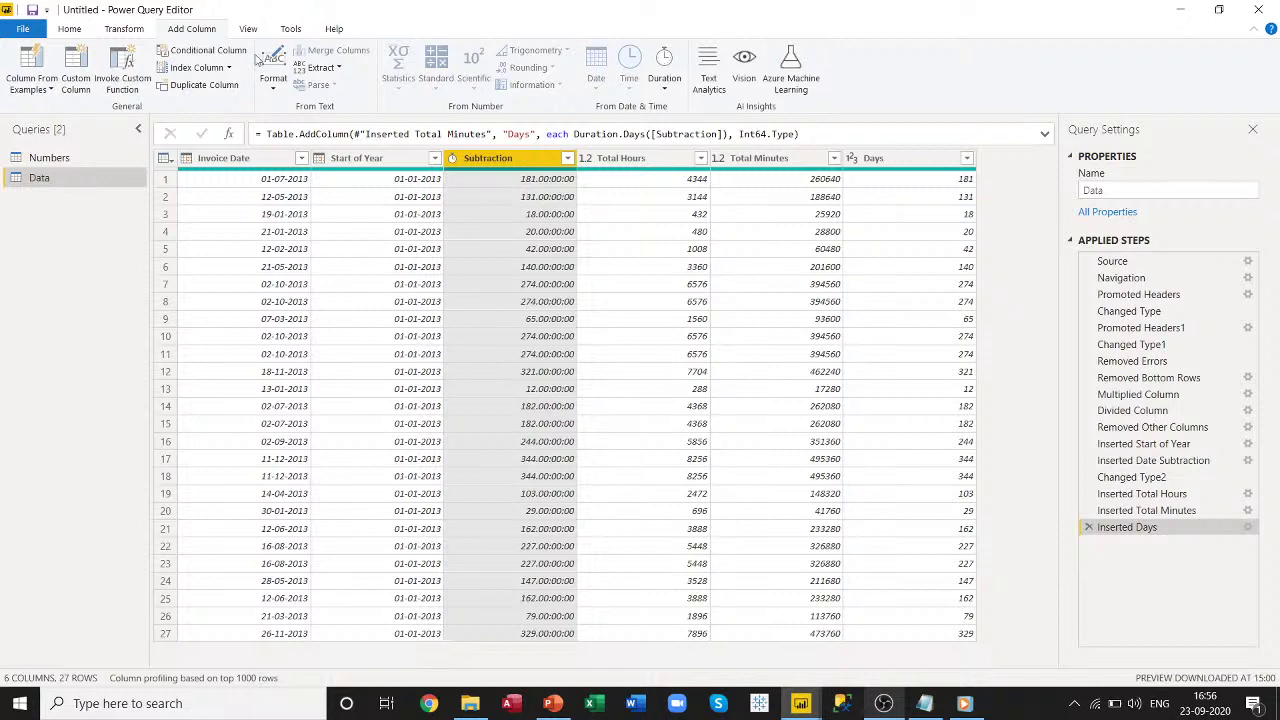
left_click(124, 29)
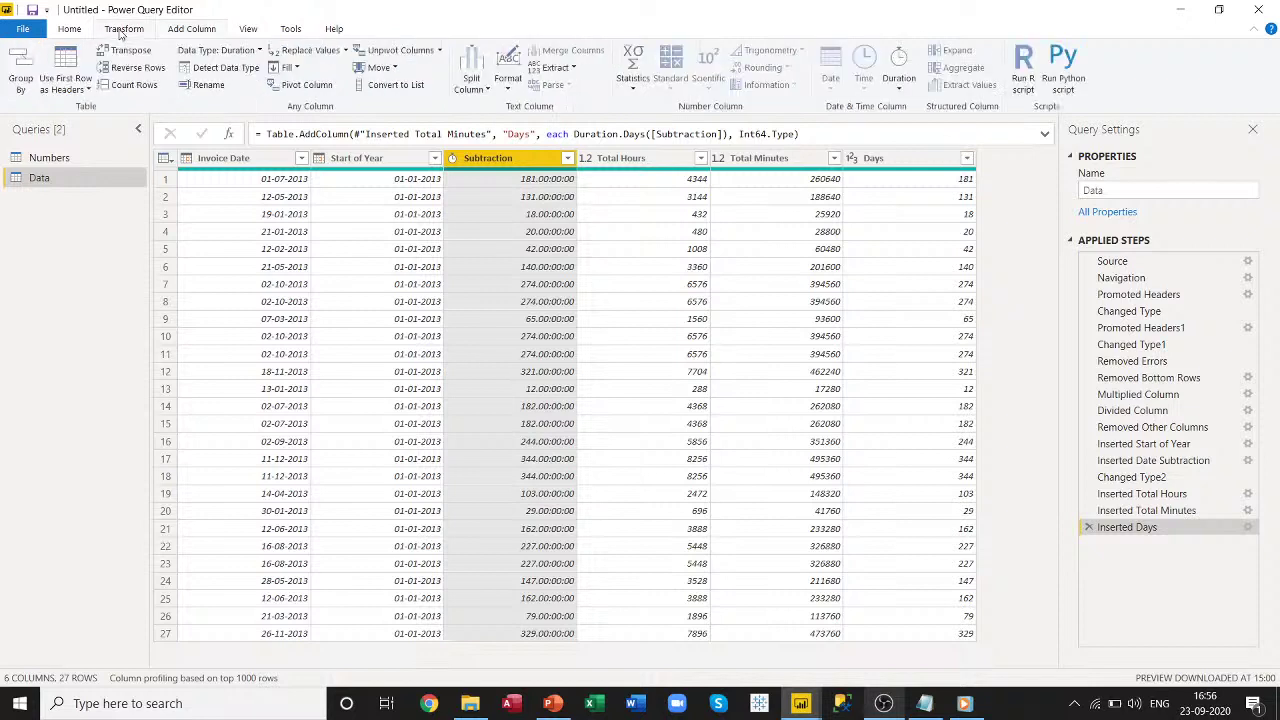
left_click(69, 29)
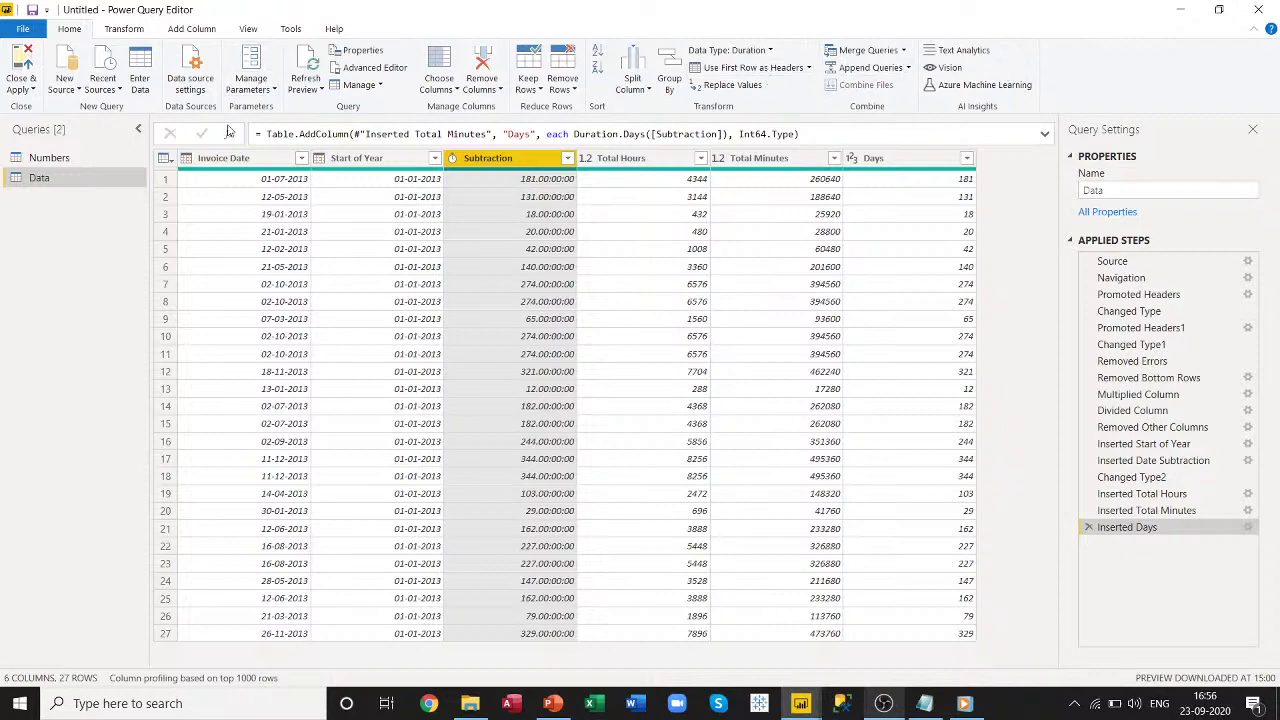
left_click(138, 29)
left_click(184, 30)
left_click(247, 30)
left_click(290, 30)
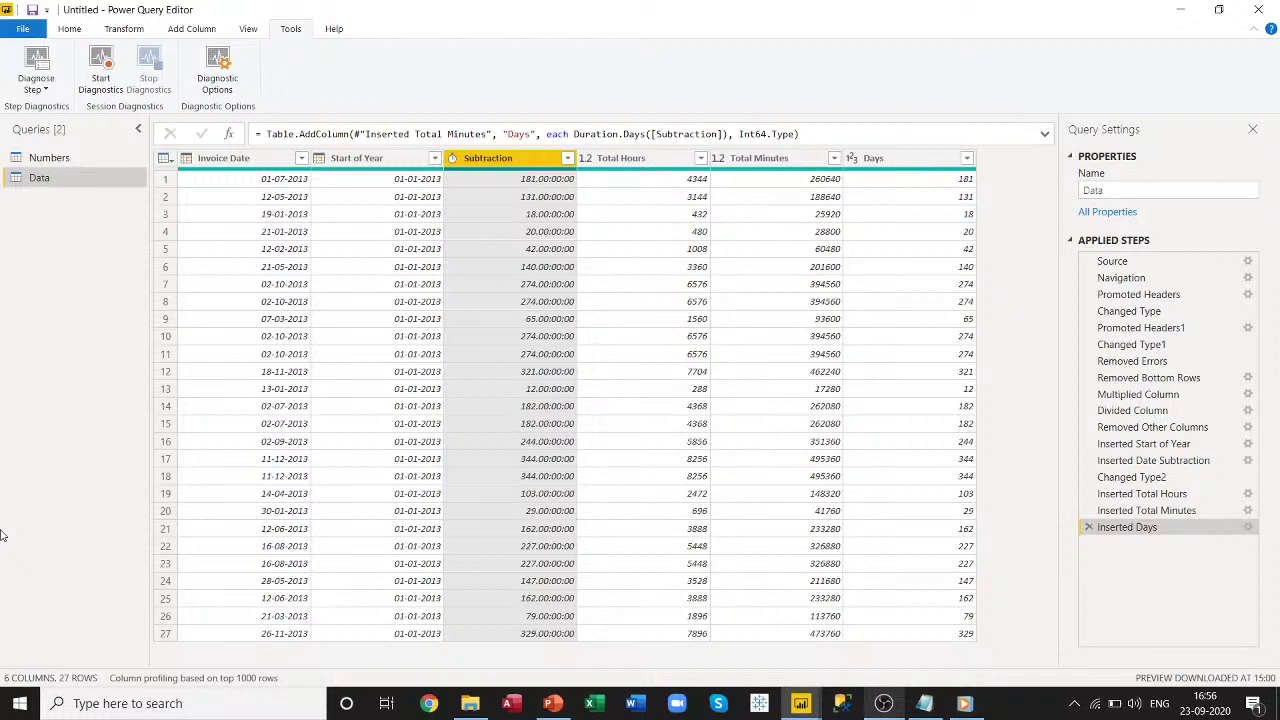
Close the query editor without applying the pending changes, and close the untitled report without saving.
left_click(1258, 9)
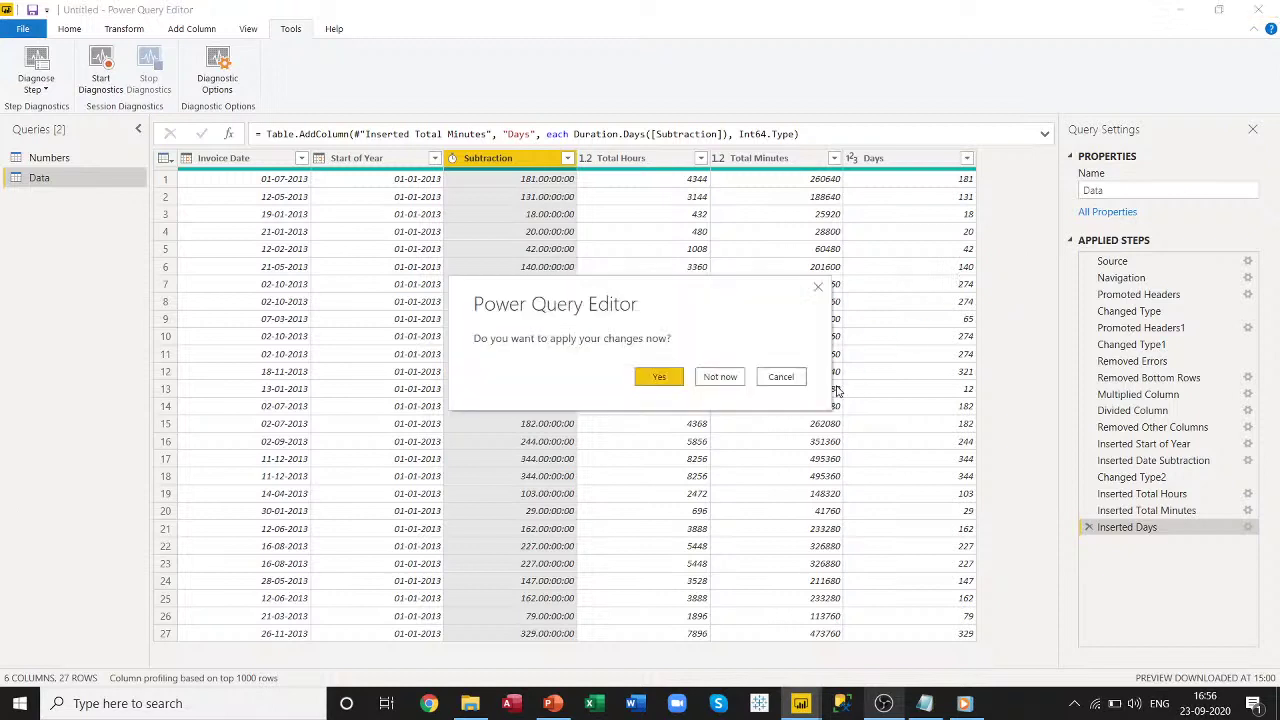
left_click(722, 378)
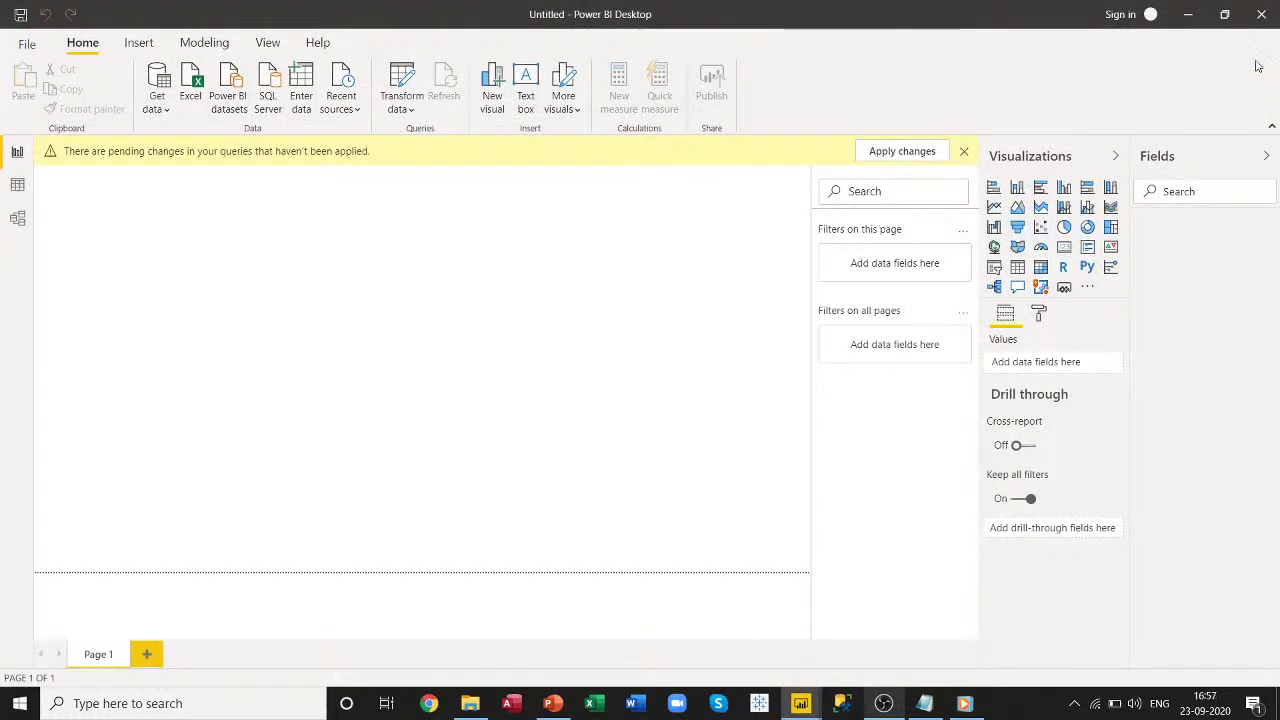
left_click(737, 378)
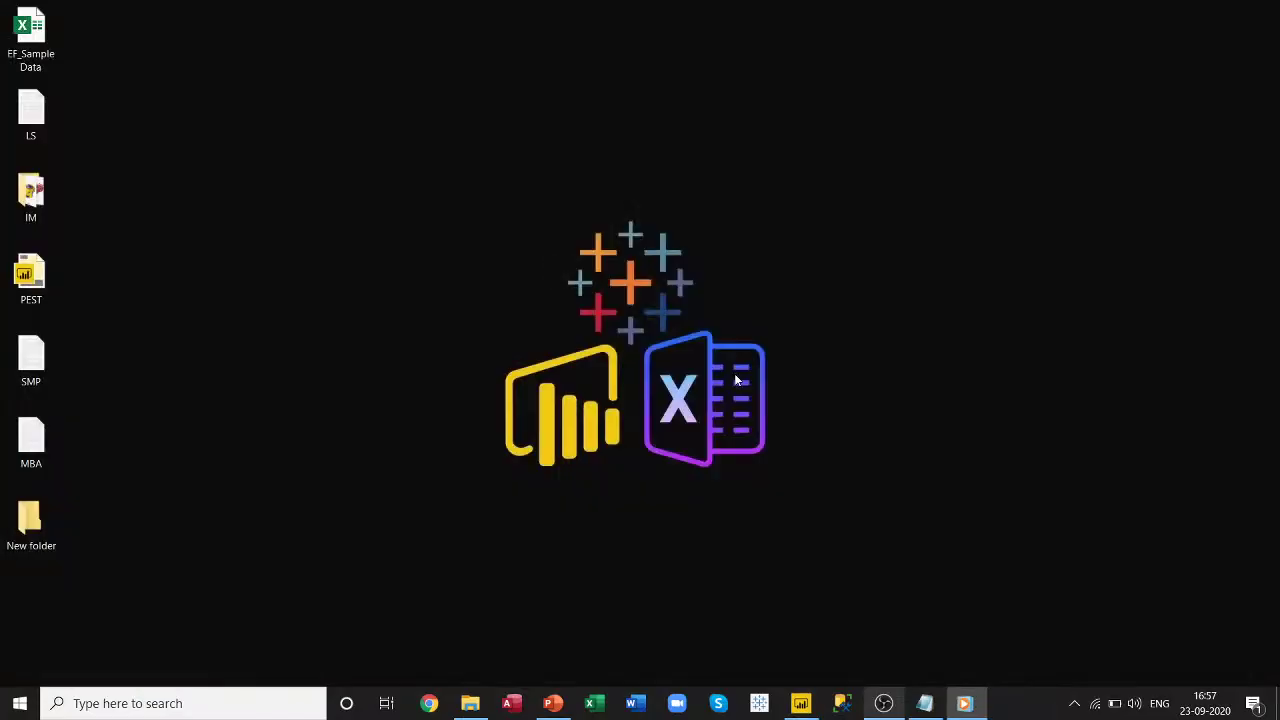
Switch to the PEST report and display its model diagram with the Properties and Fields panes collapsed.
left_click(803, 705)
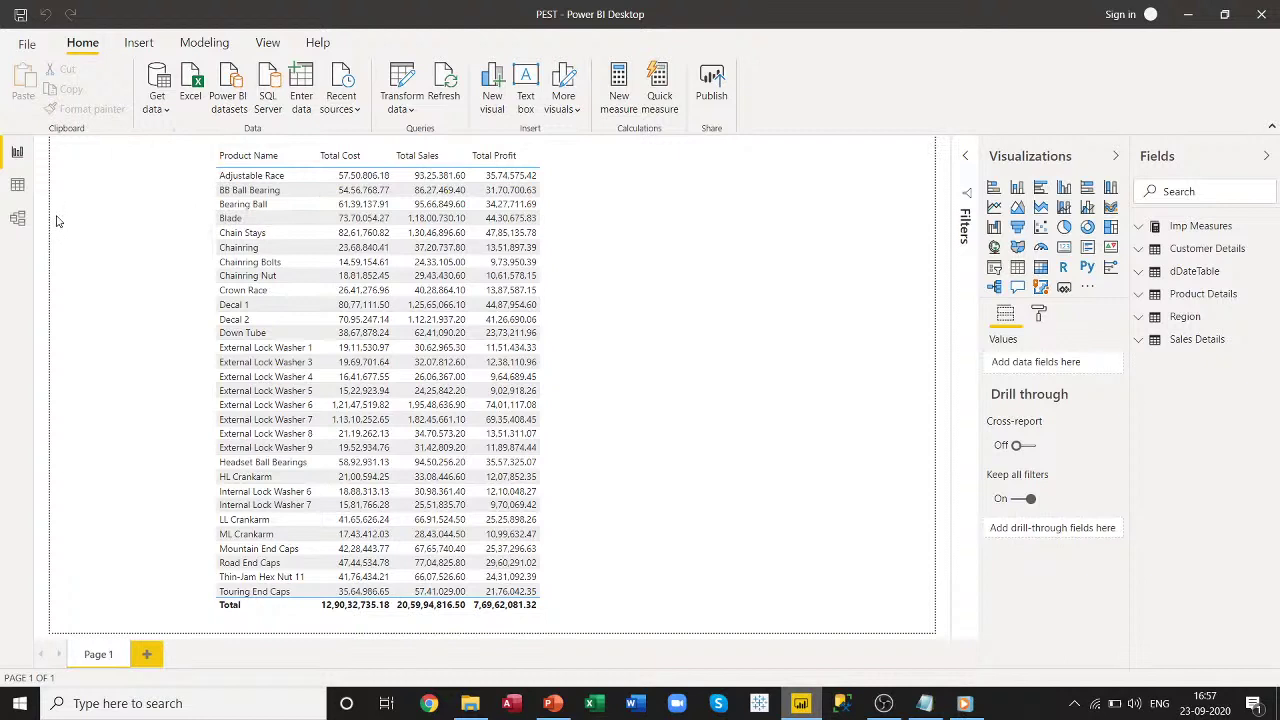
left_click(17, 218)
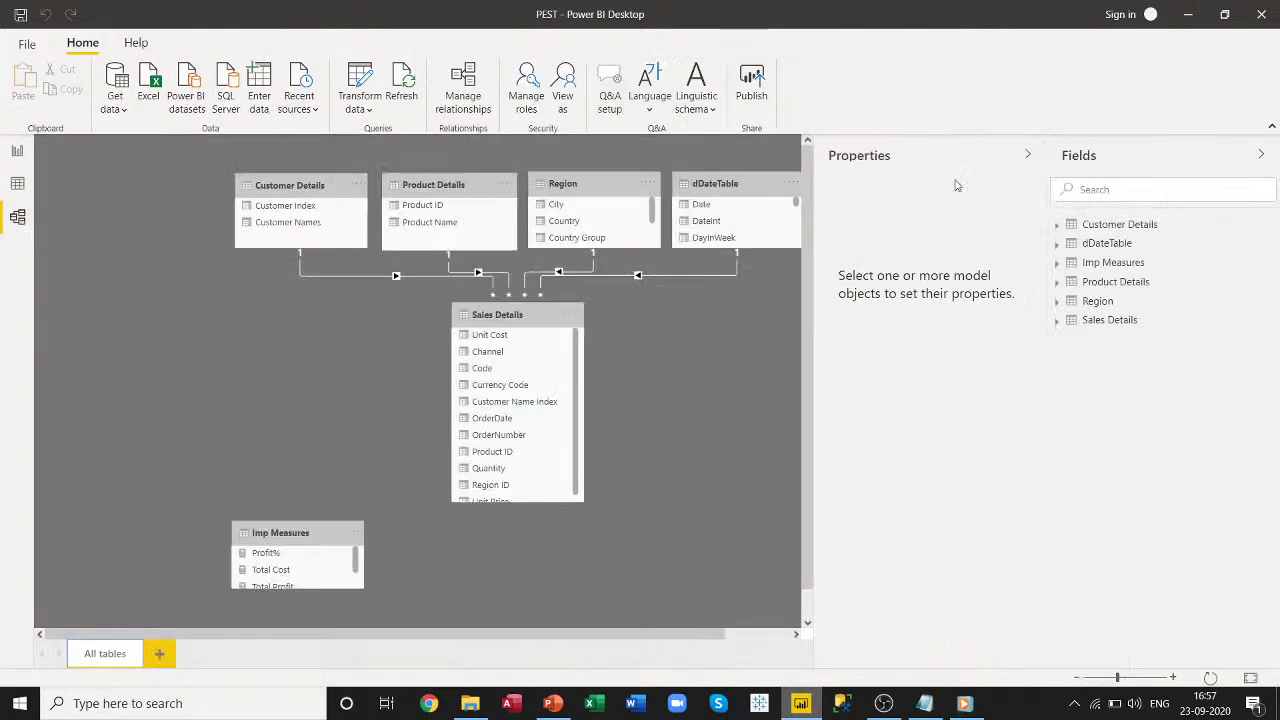
left_click(1026, 158)
left_click(1263, 155)
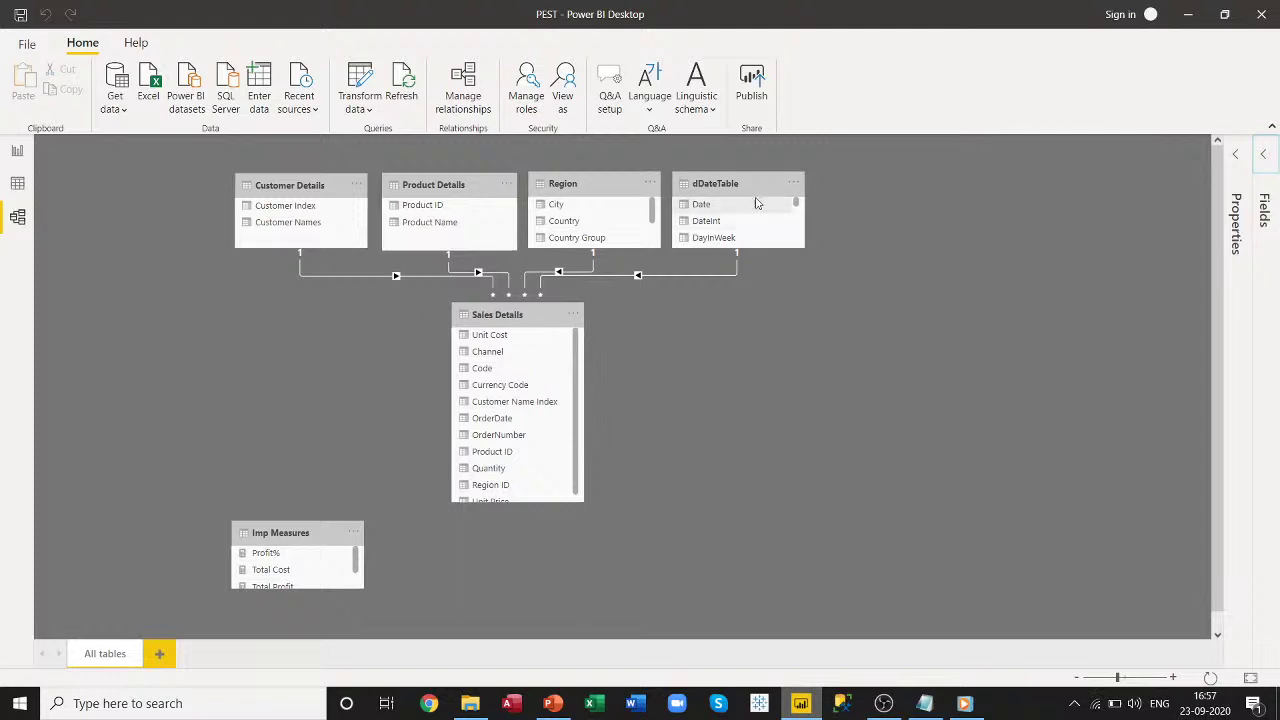
Examine the dDateTable, Sales Details and Imp Measures tables in the model, and return to the report page.
left_click(700, 187)
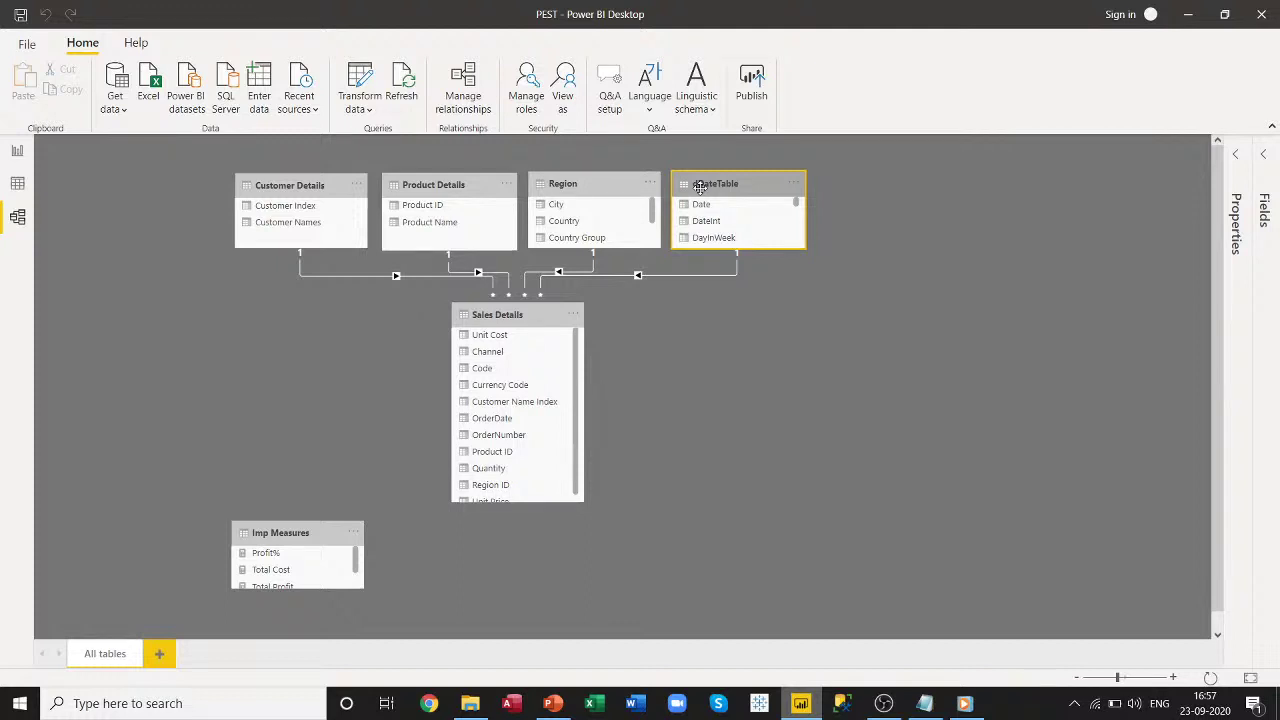
left_click(497, 316)
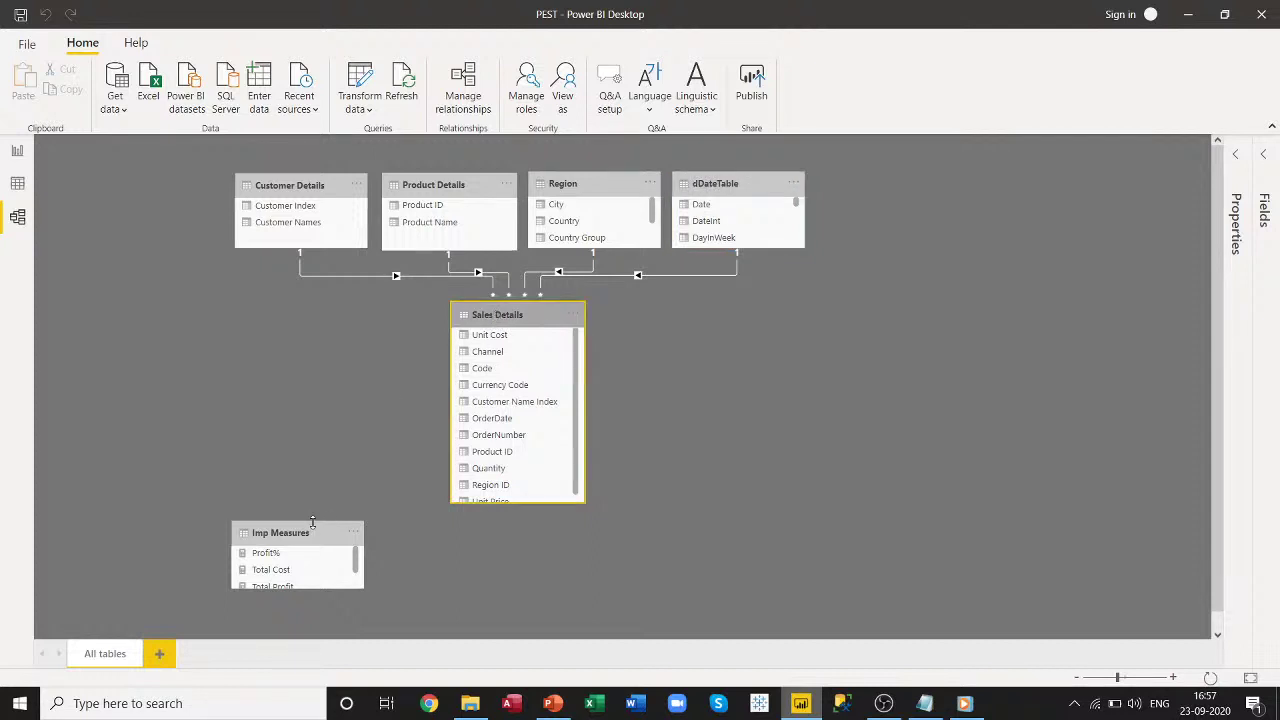
left_click(284, 535)
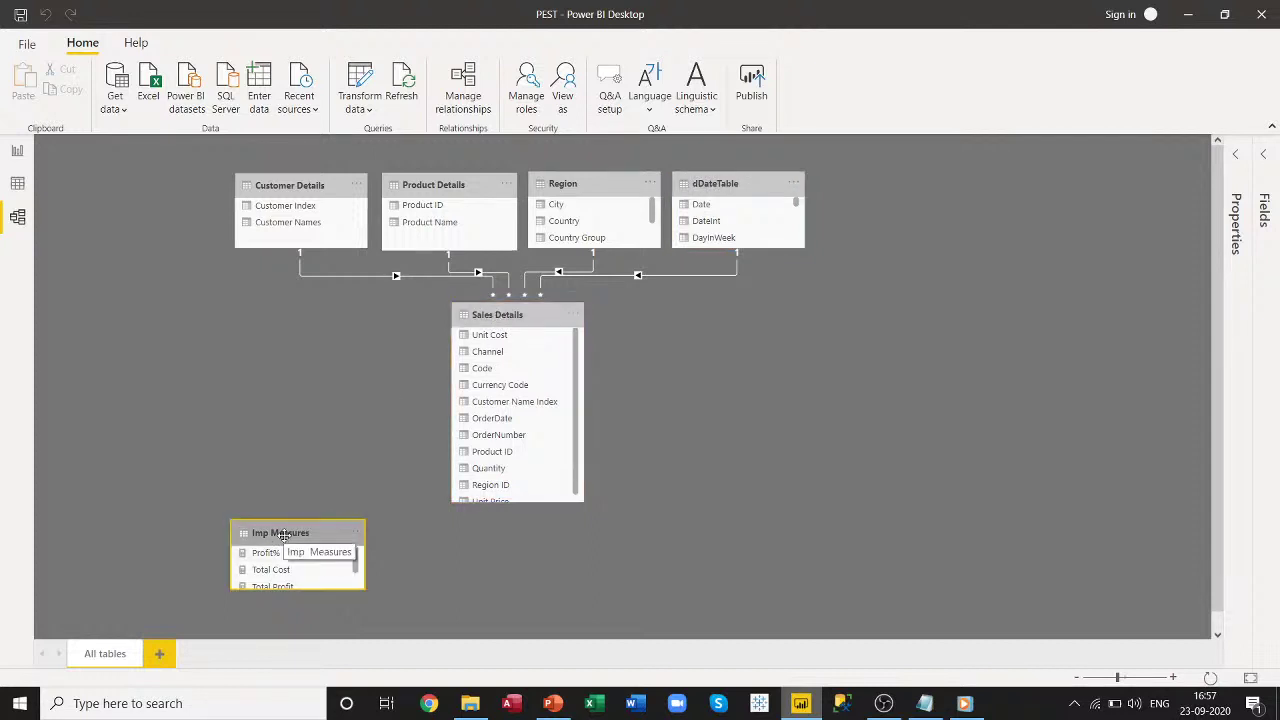
left_click(16, 153)
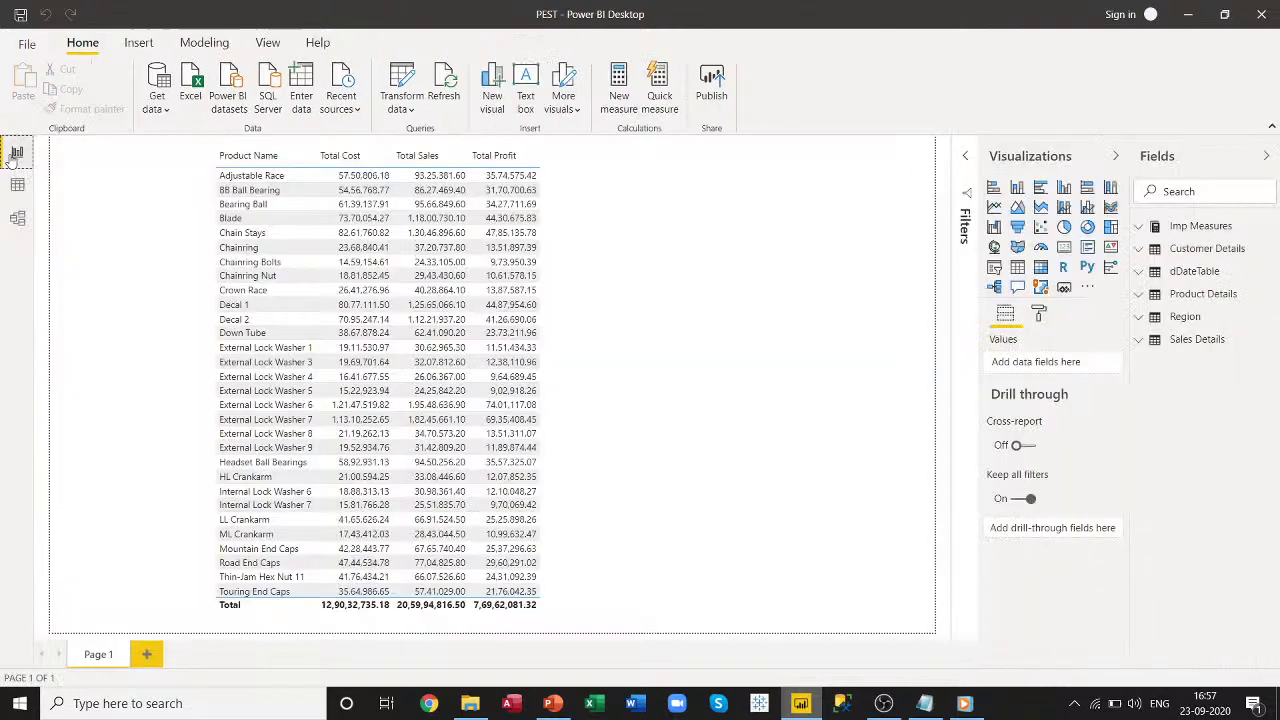
Widen the product table visual slightly and add the Profit% measure from Imp Measures after Total Profit.
left_click(1141, 229)
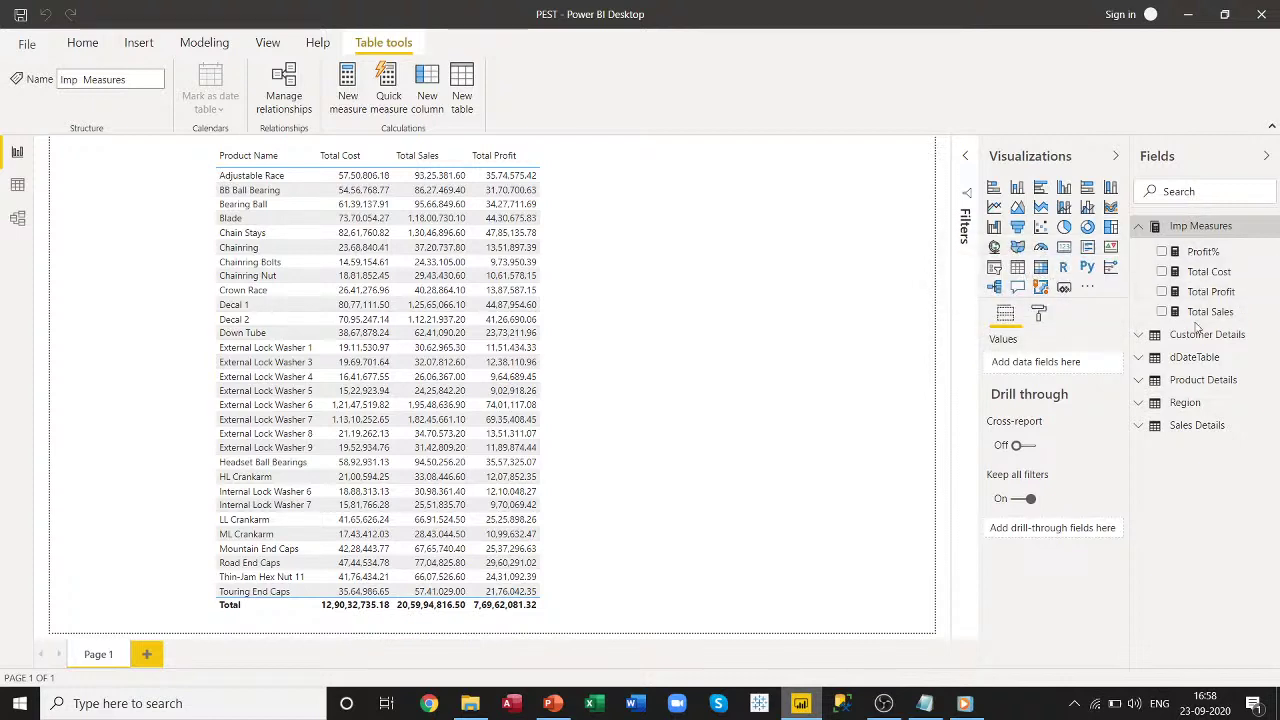
left_click(549, 157)
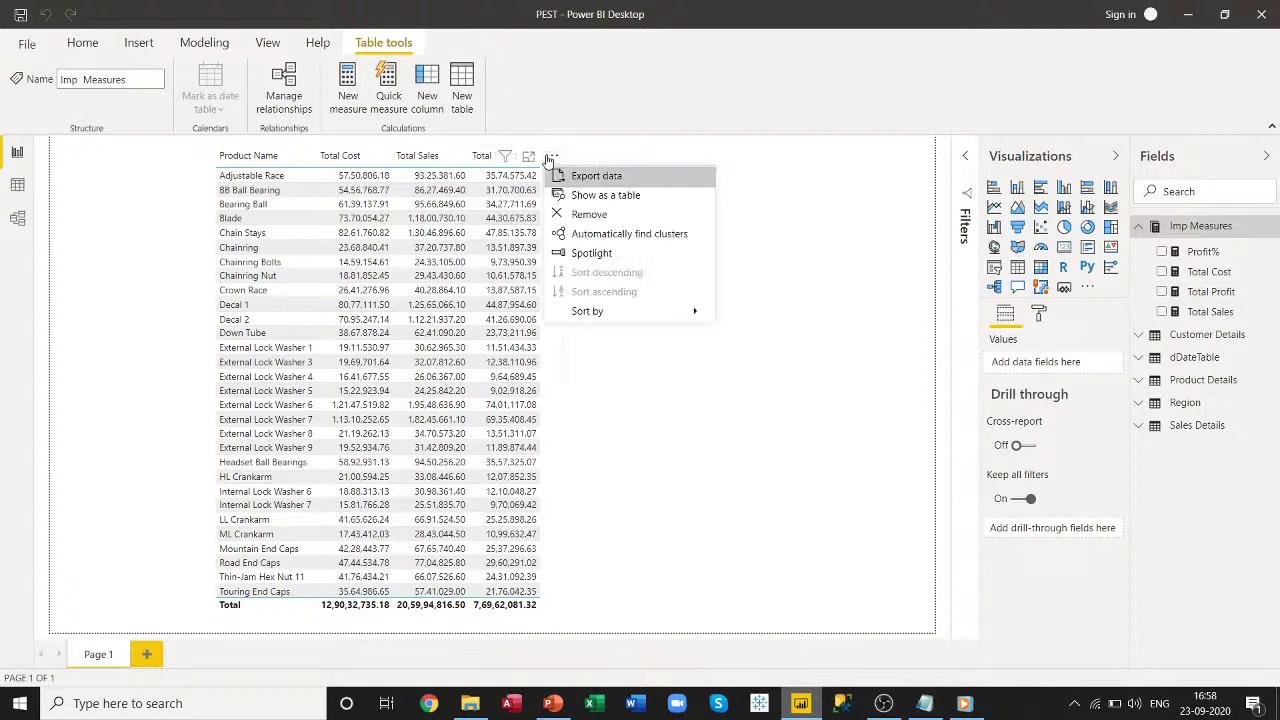
left_click(550, 398)
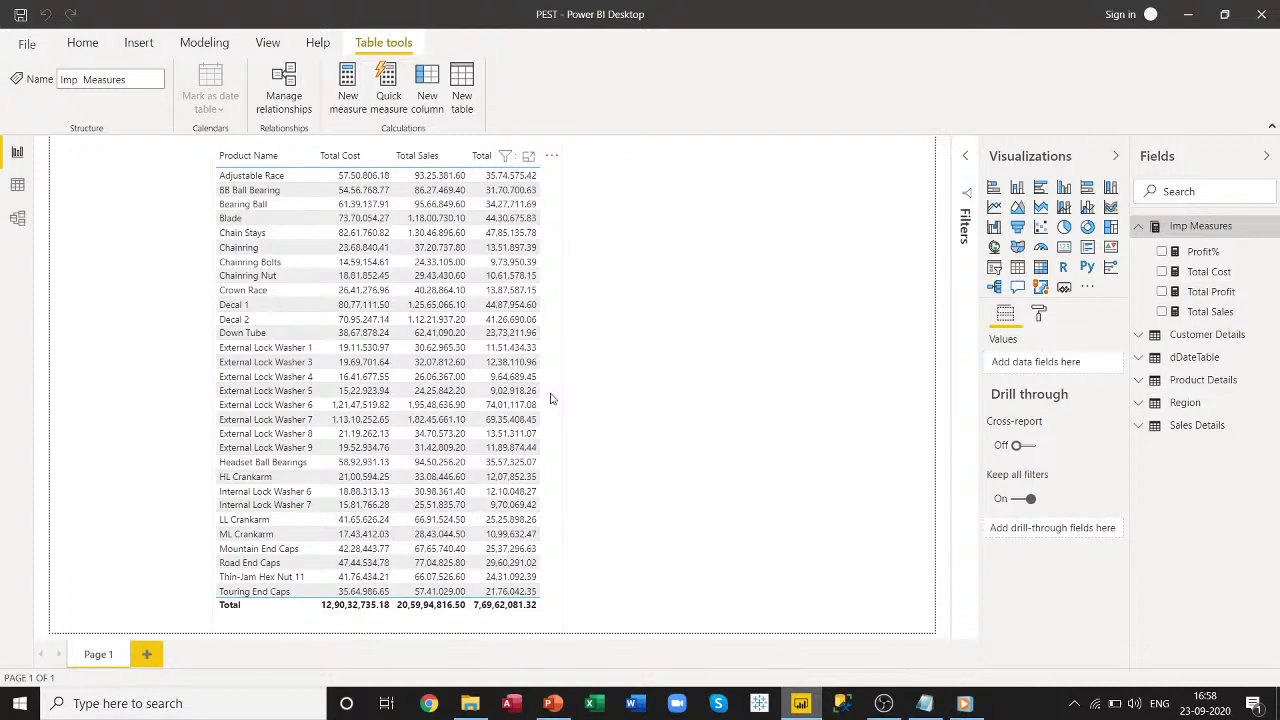
left_click(550, 398)
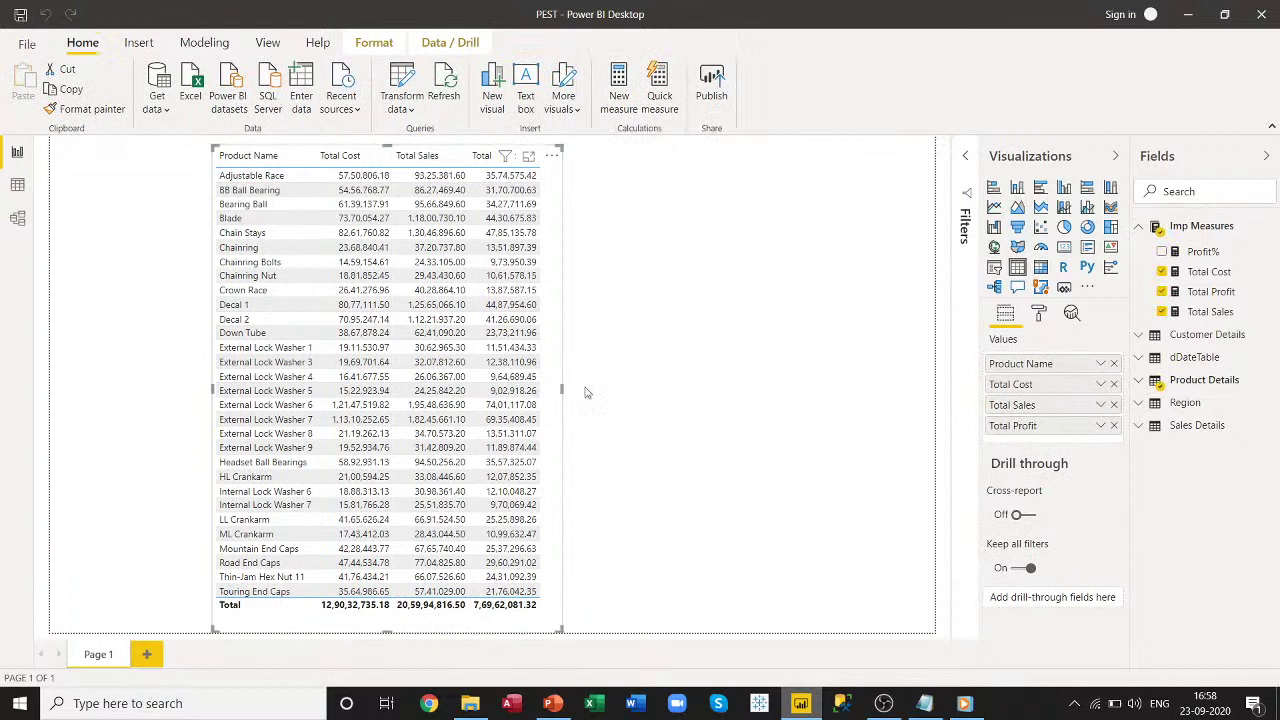
mouse_move(587, 393)
left_mouse_down()
mouse_move(651, 386)
mouse_move(592, 386)
left_mouse_up()
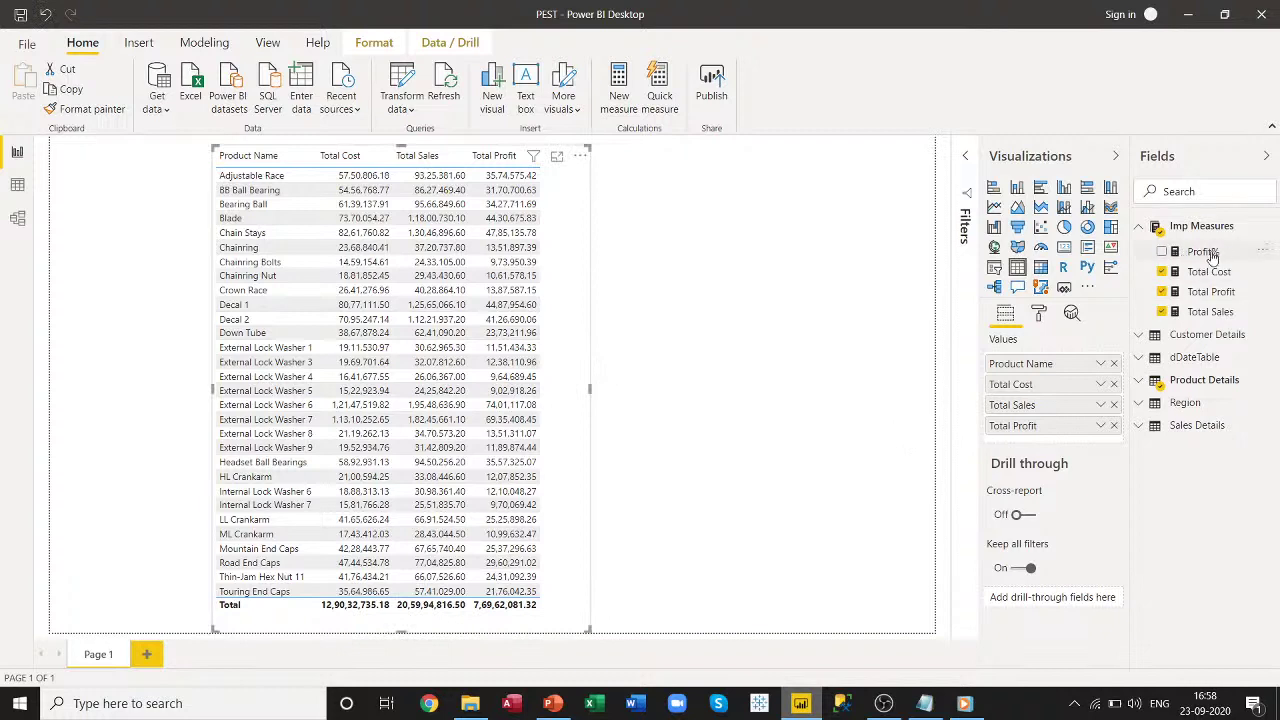
left_click_drag(1212, 257, 1055, 437)
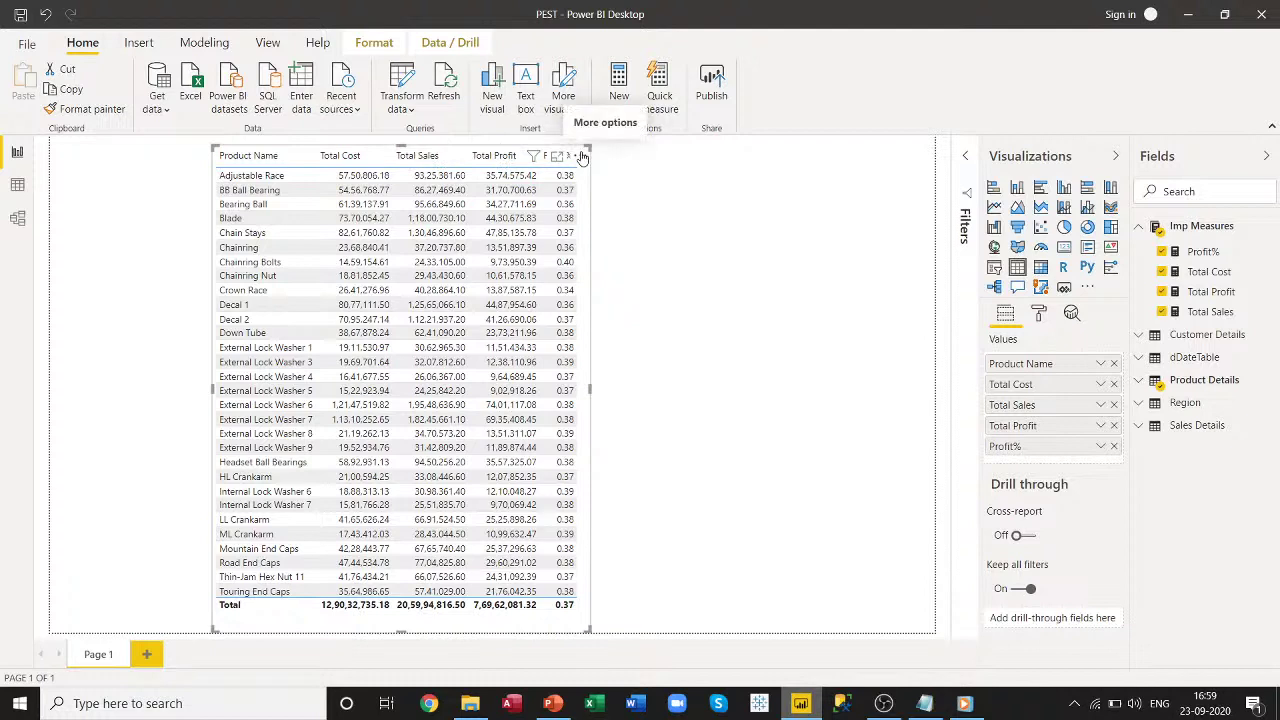
Format the Total Sales measure as currency using $ English (United States).
left_click(1212, 311)
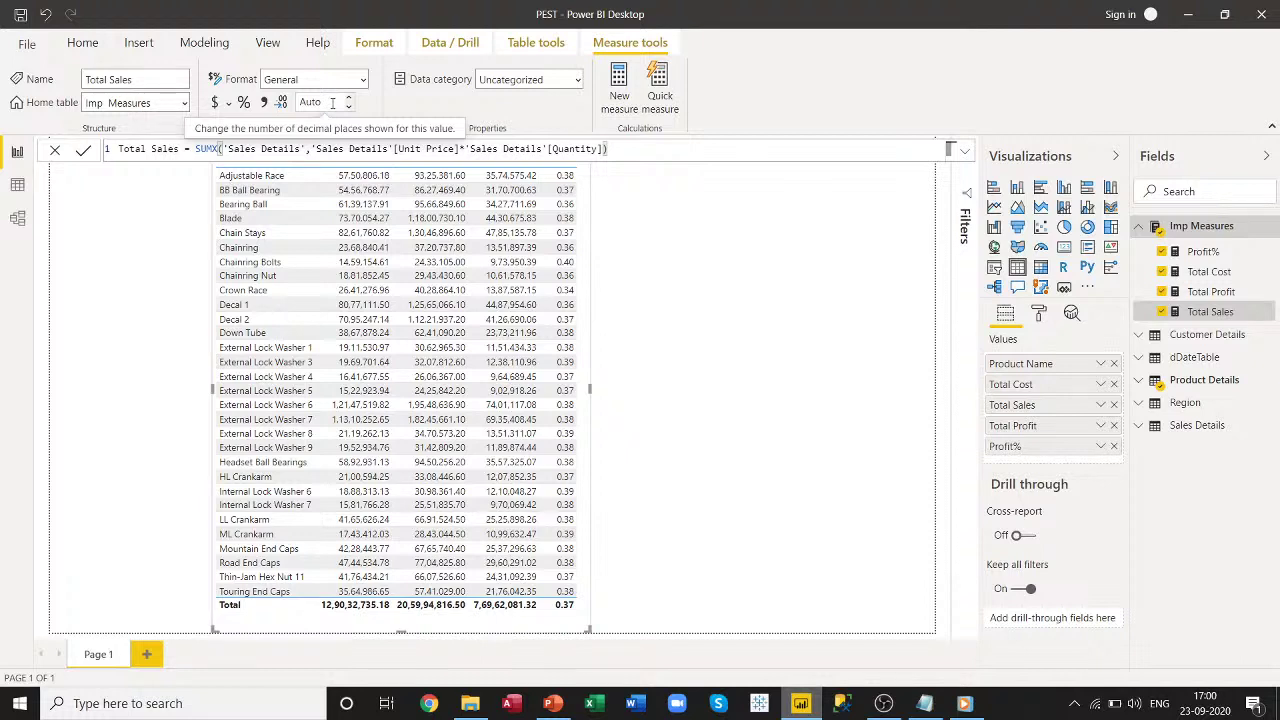
left_click(229, 103)
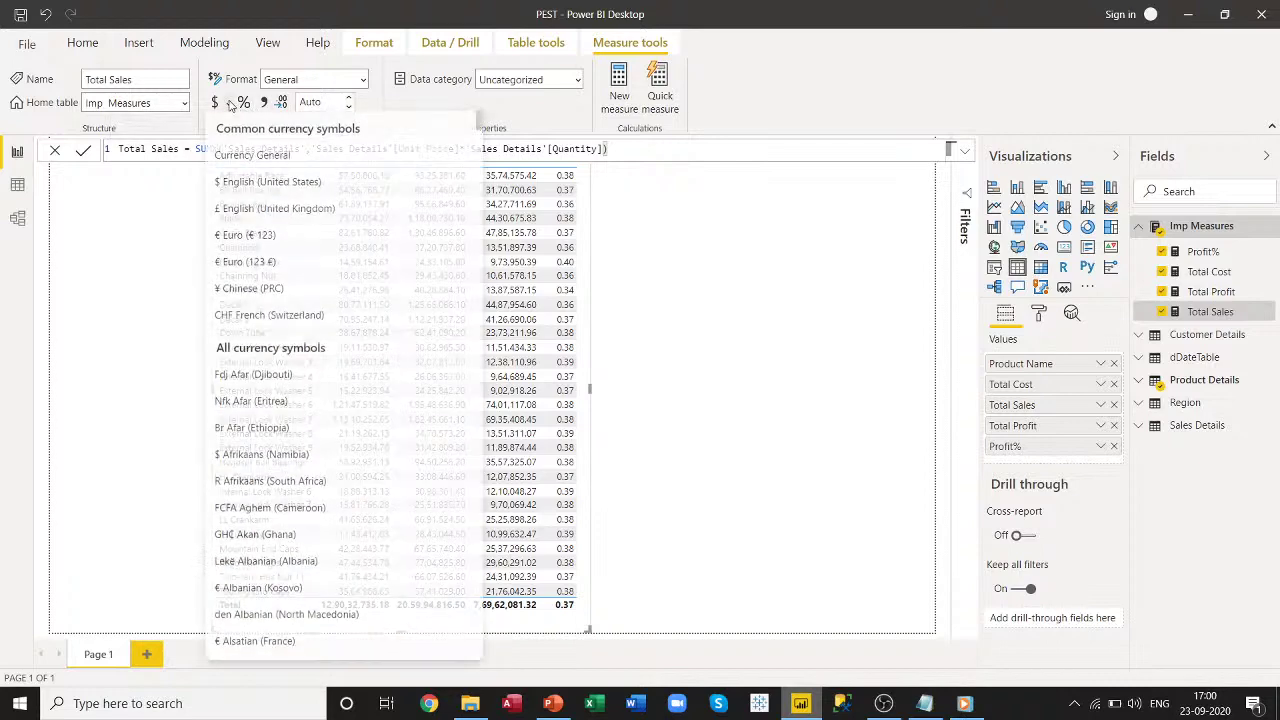
scroll(295, 429, "down", 15)
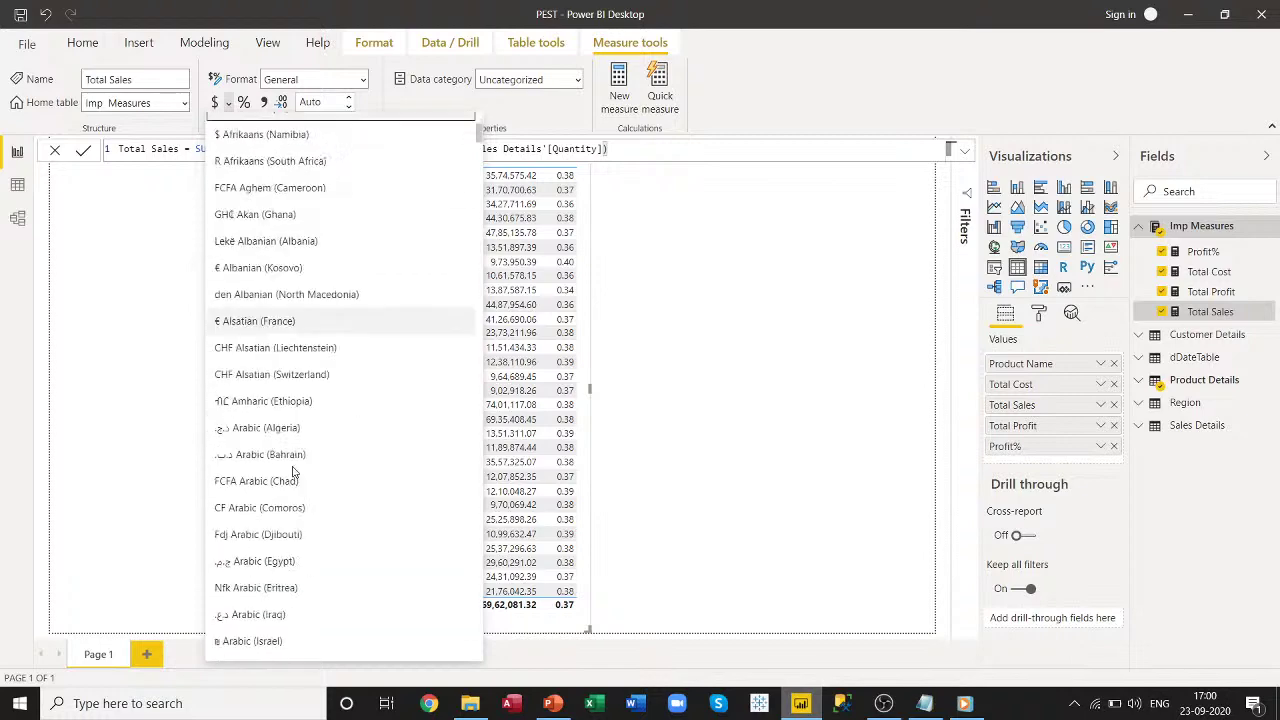
scroll(289, 503, "down", 15)
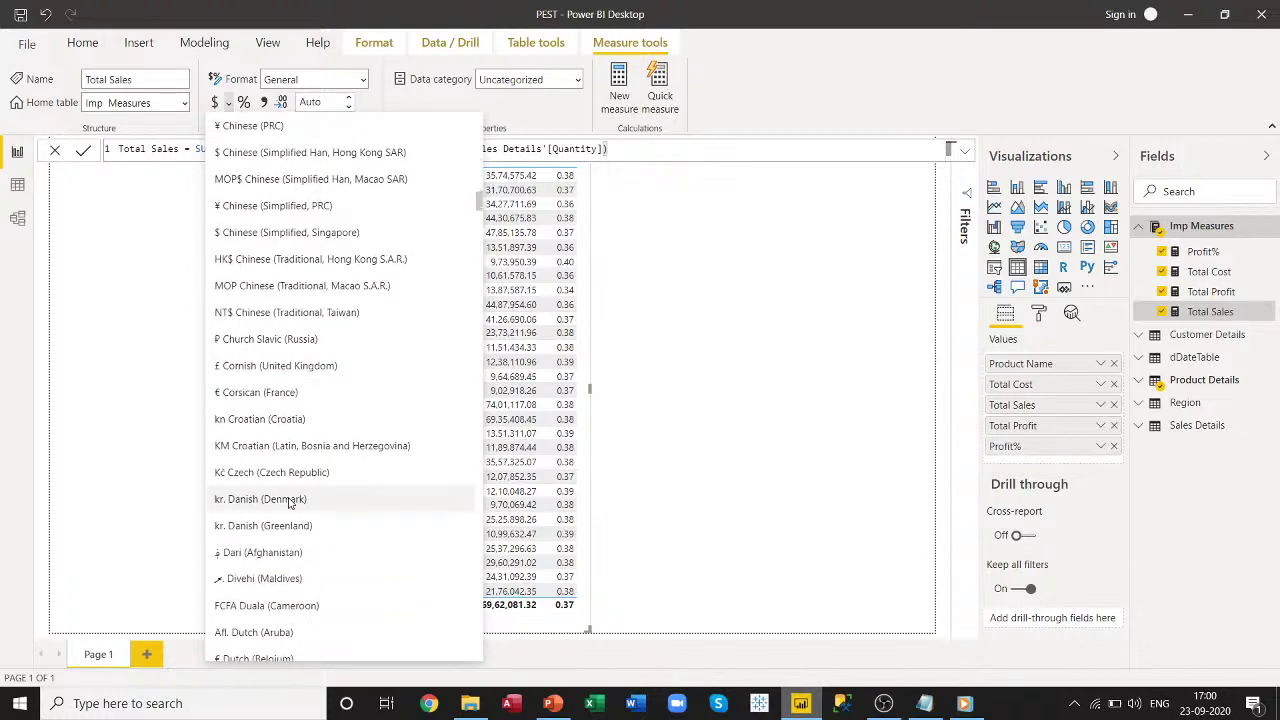
scroll(289, 503, "up", 20)
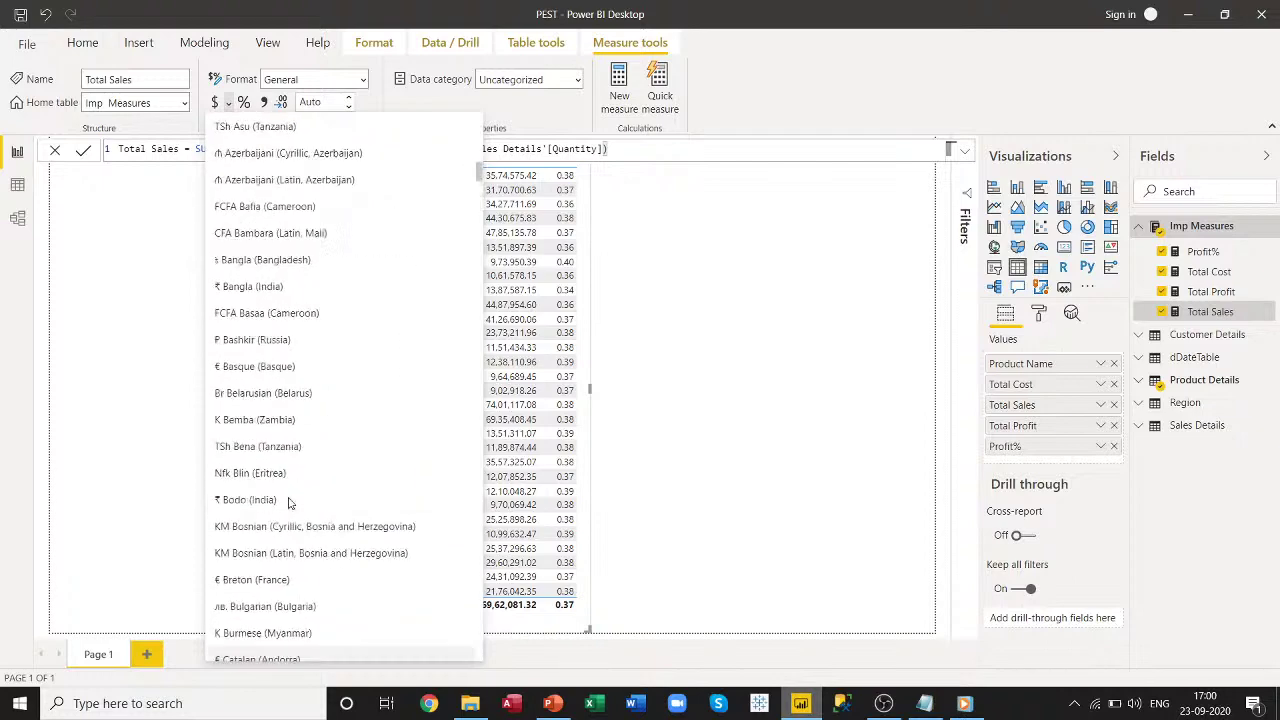
scroll(289, 503, "up", 5)
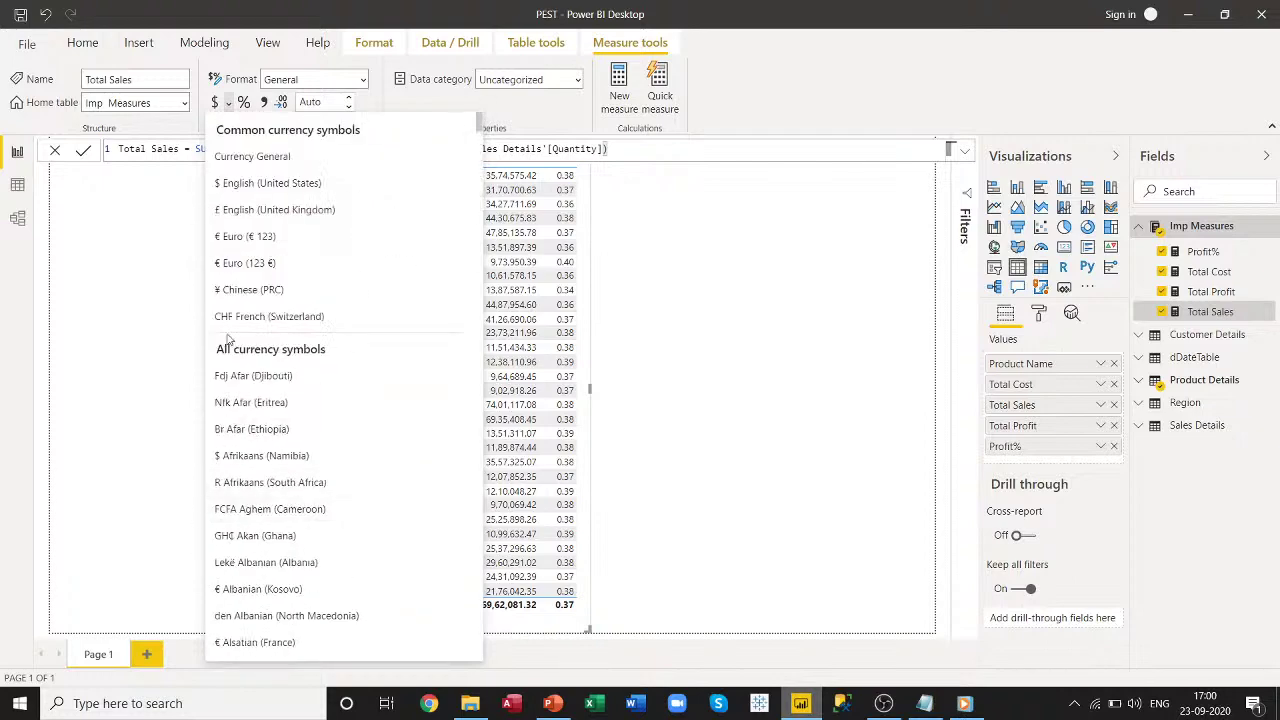
left_click(253, 184)
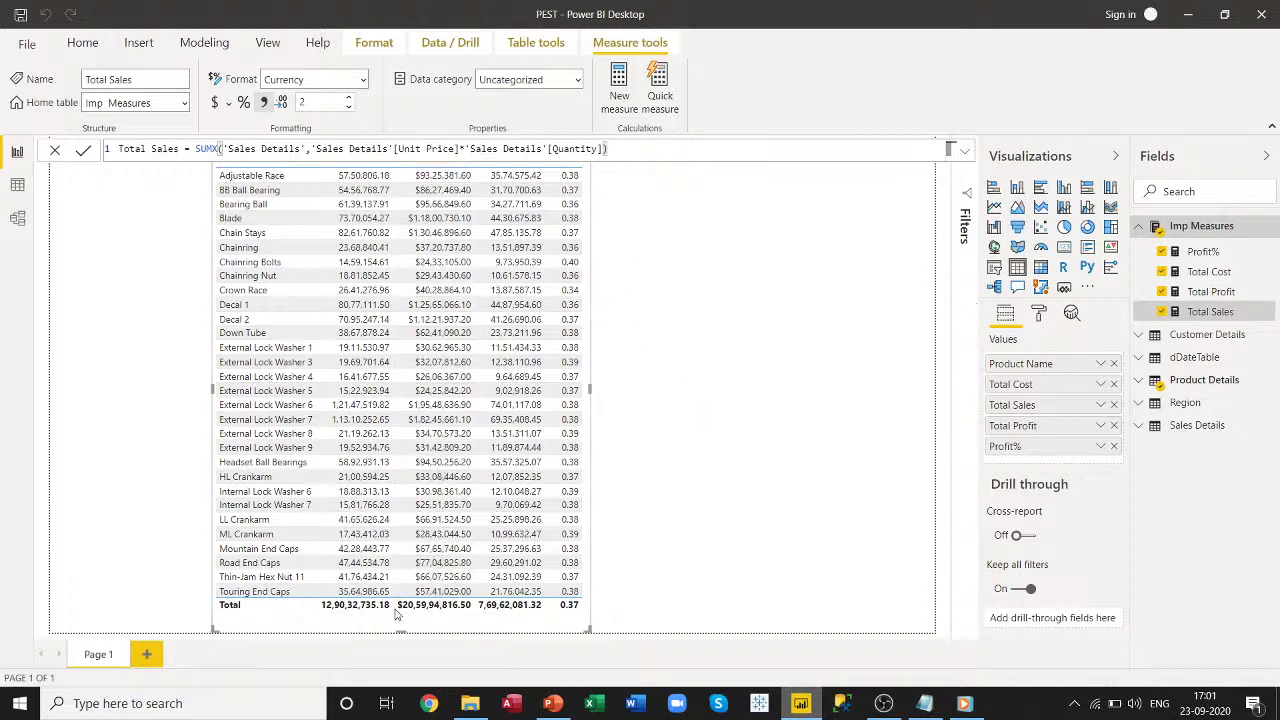
Format the Total Profit measure as currency with one decimal place.
left_click(1222, 294)
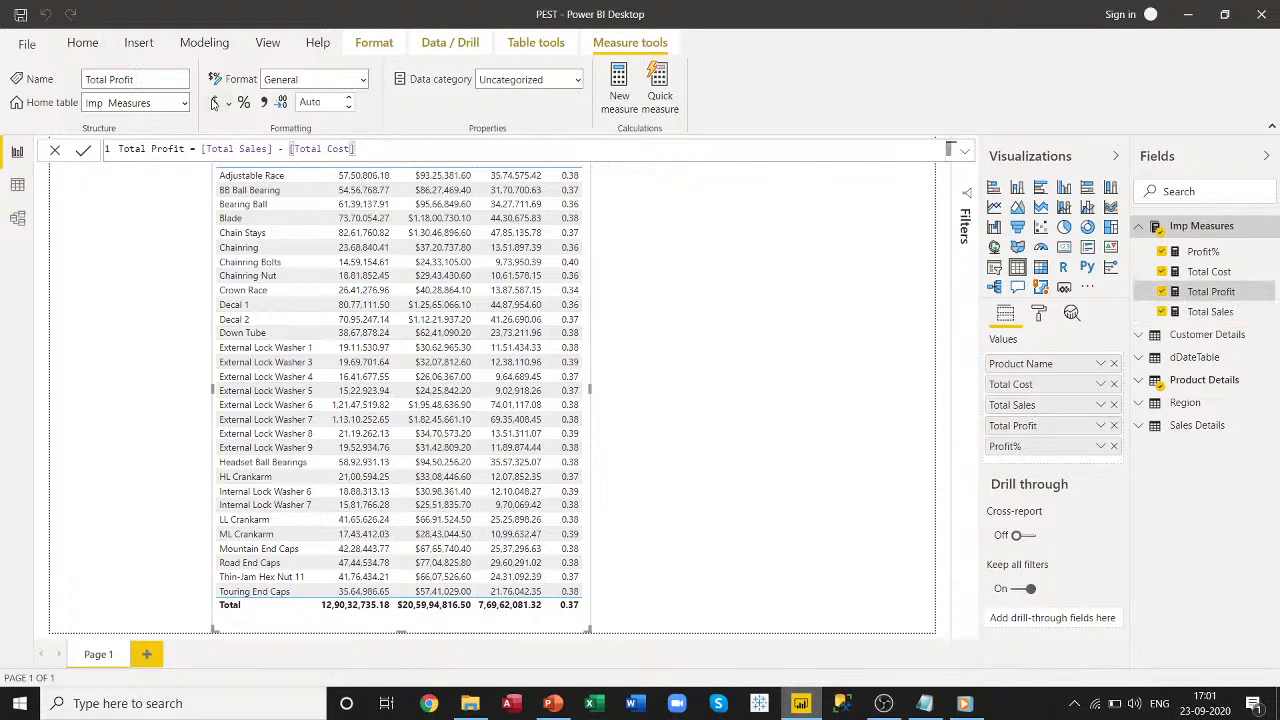
left_click(214, 103)
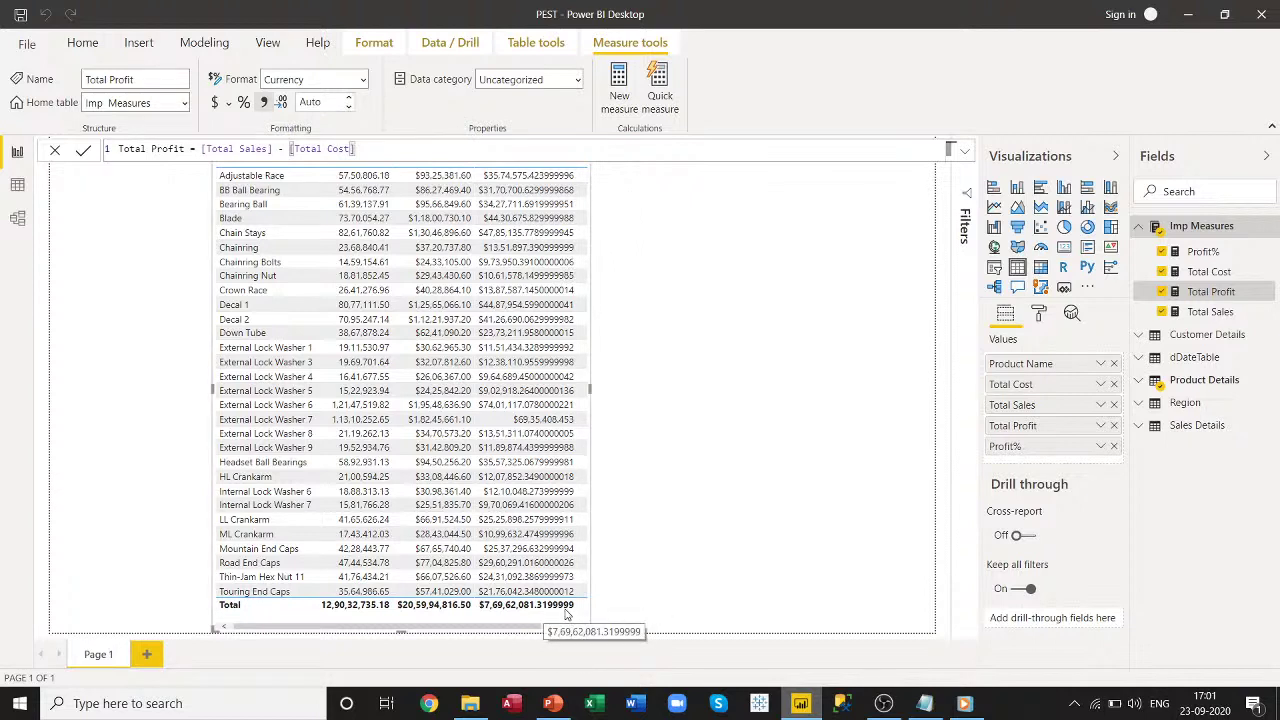
left_click(328, 101)
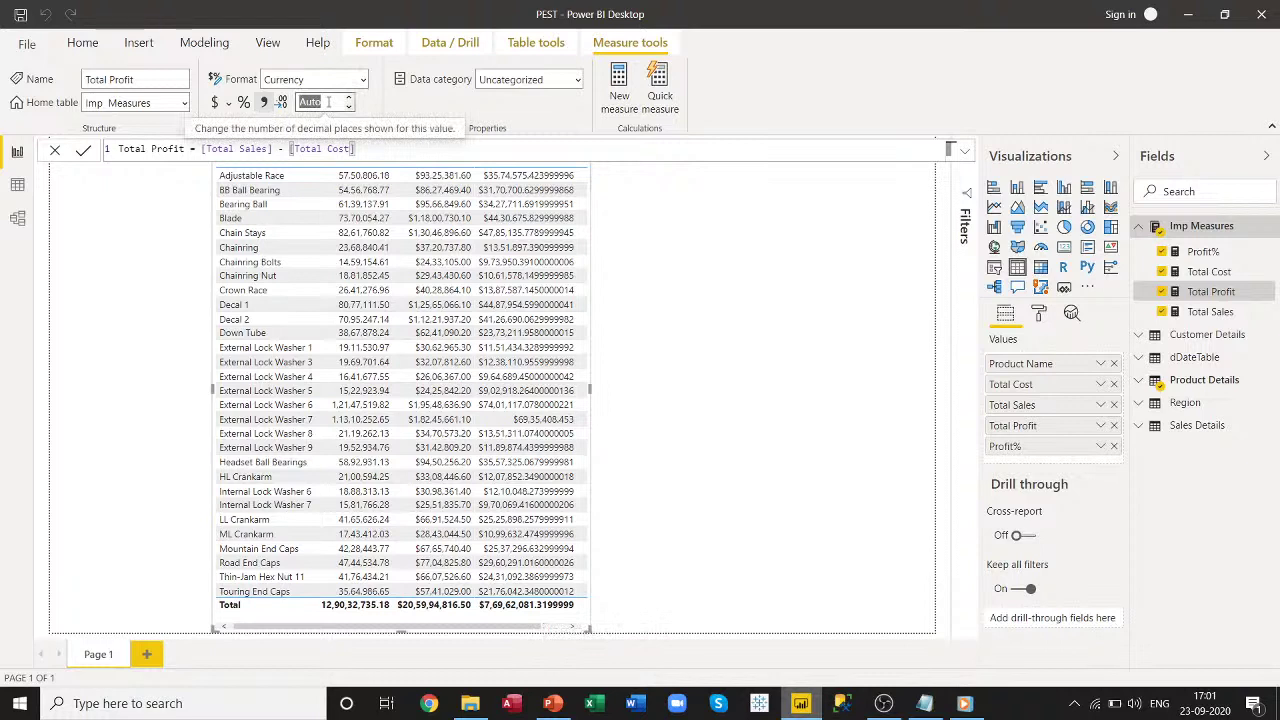
left_click(349, 107)
left_click(350, 101)
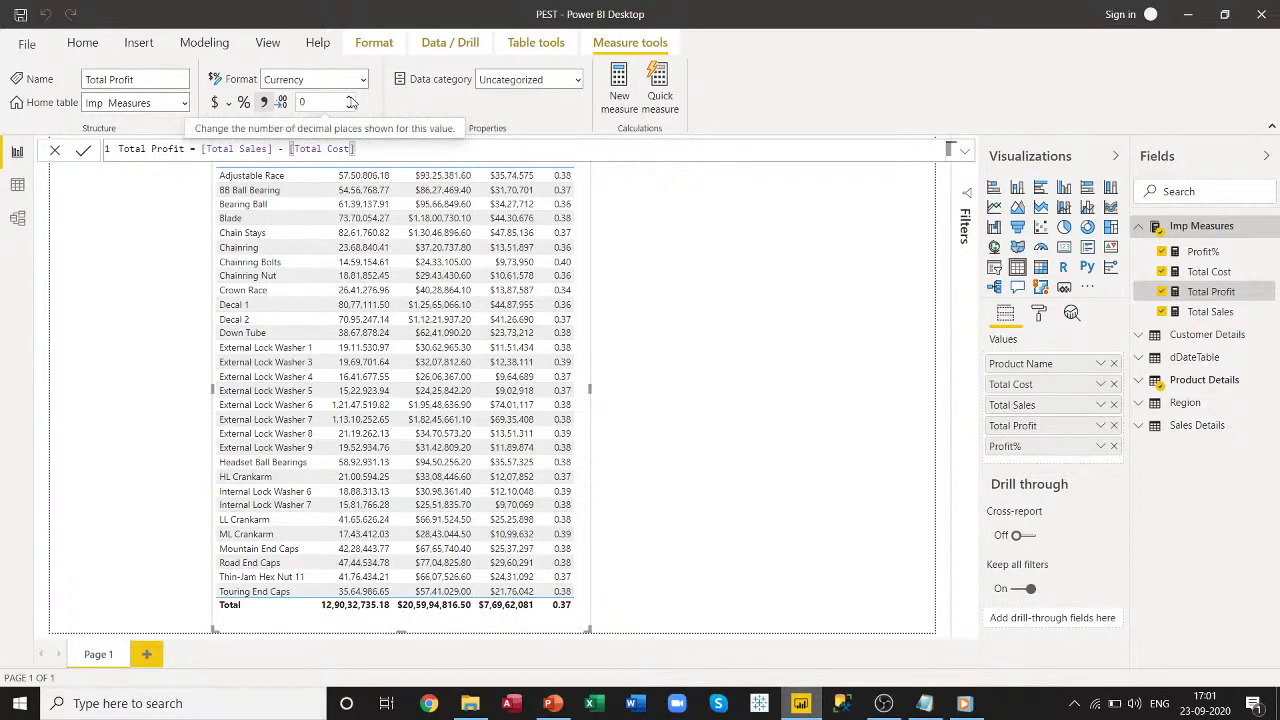
left_click(350, 101)
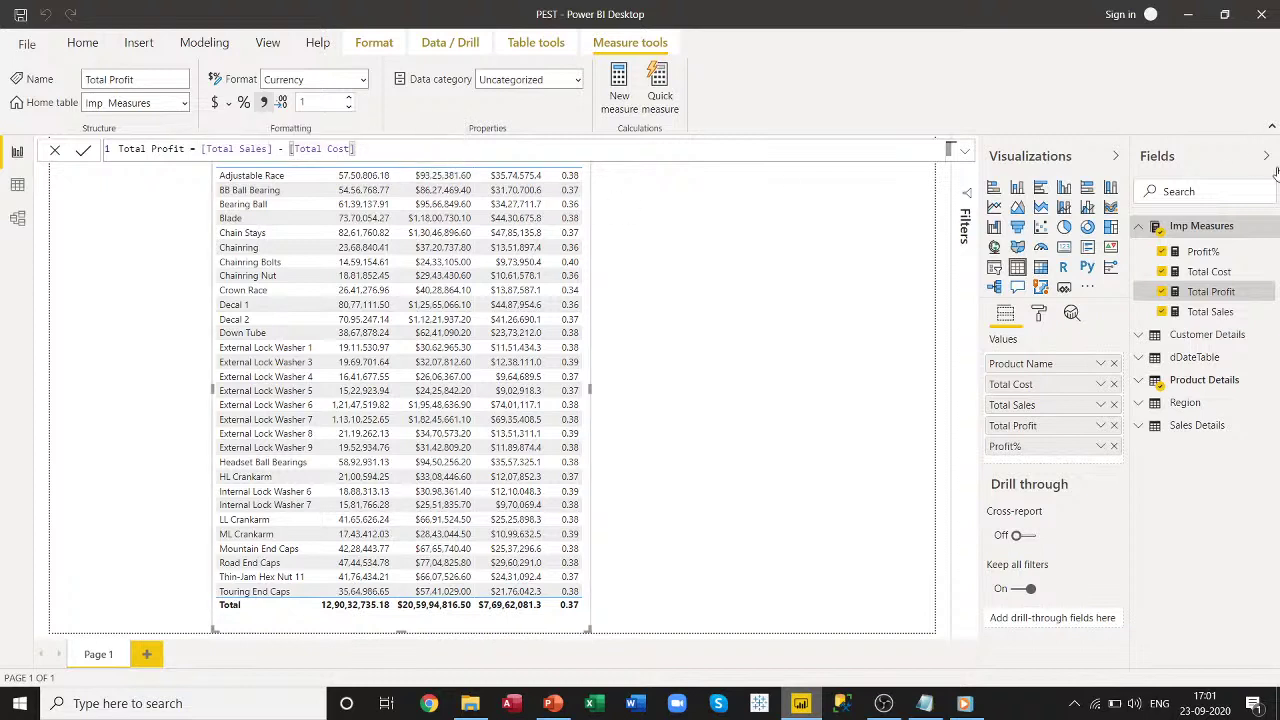
Format the Total Cost measure as currency with two decimal places.
left_click(1206, 279)
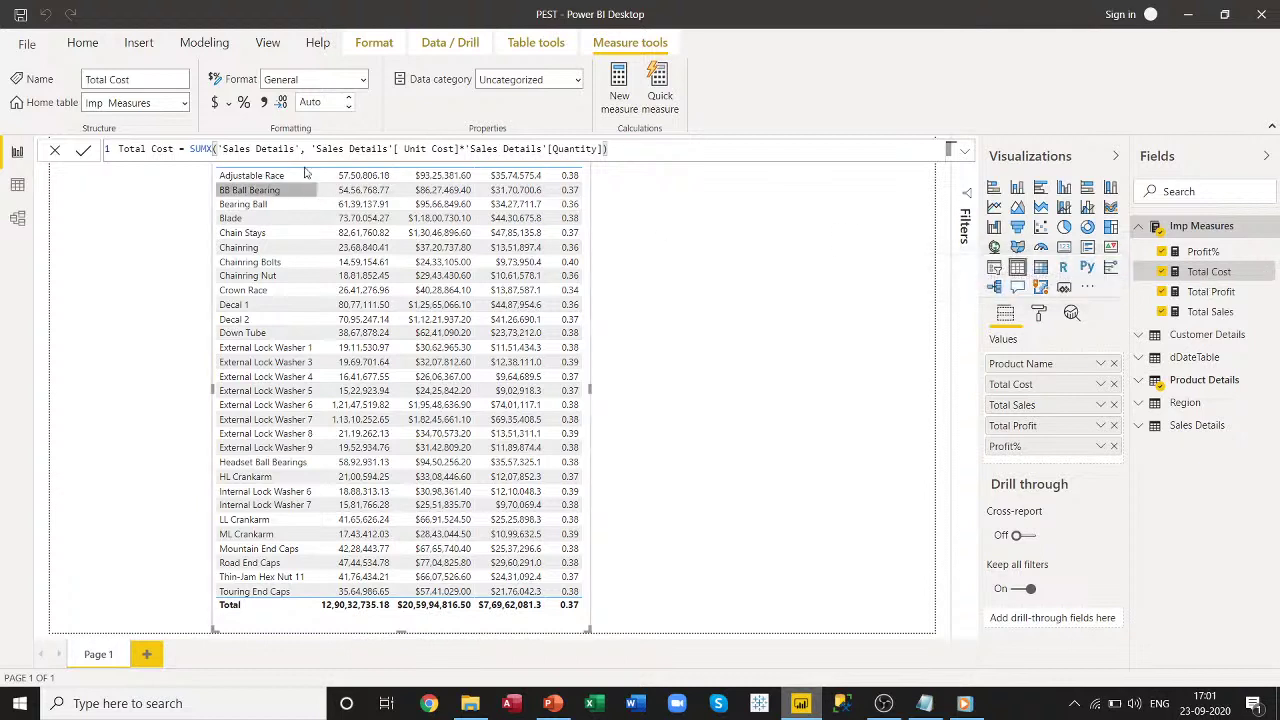
left_click(350, 104)
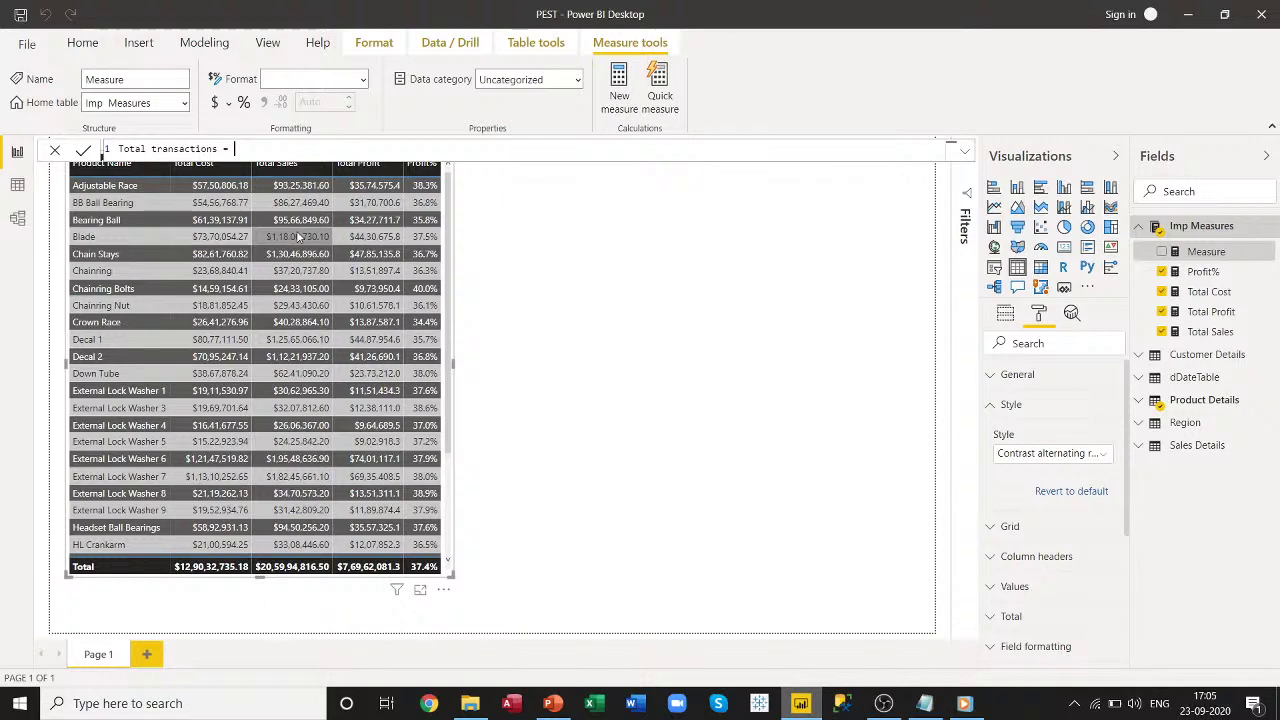
Define the Total transactions measure in Imp Measures as COUNTROWS('Sales Details').
type("count")
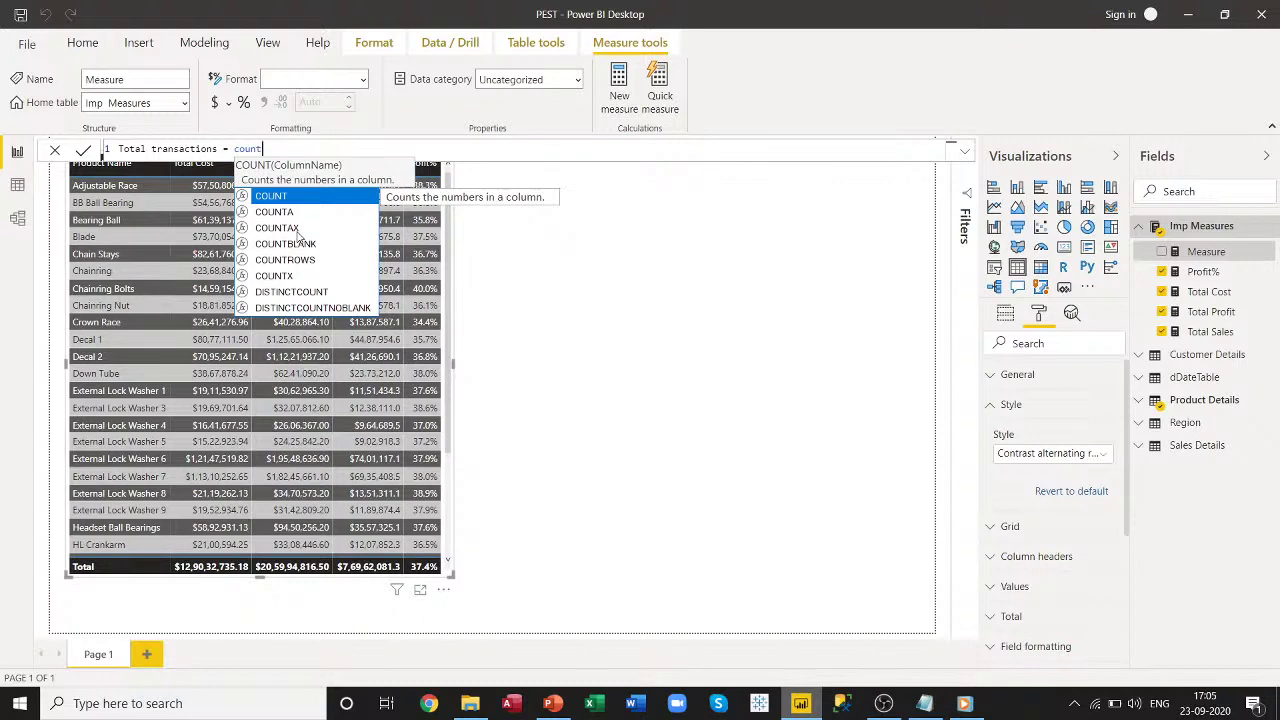
type("row")
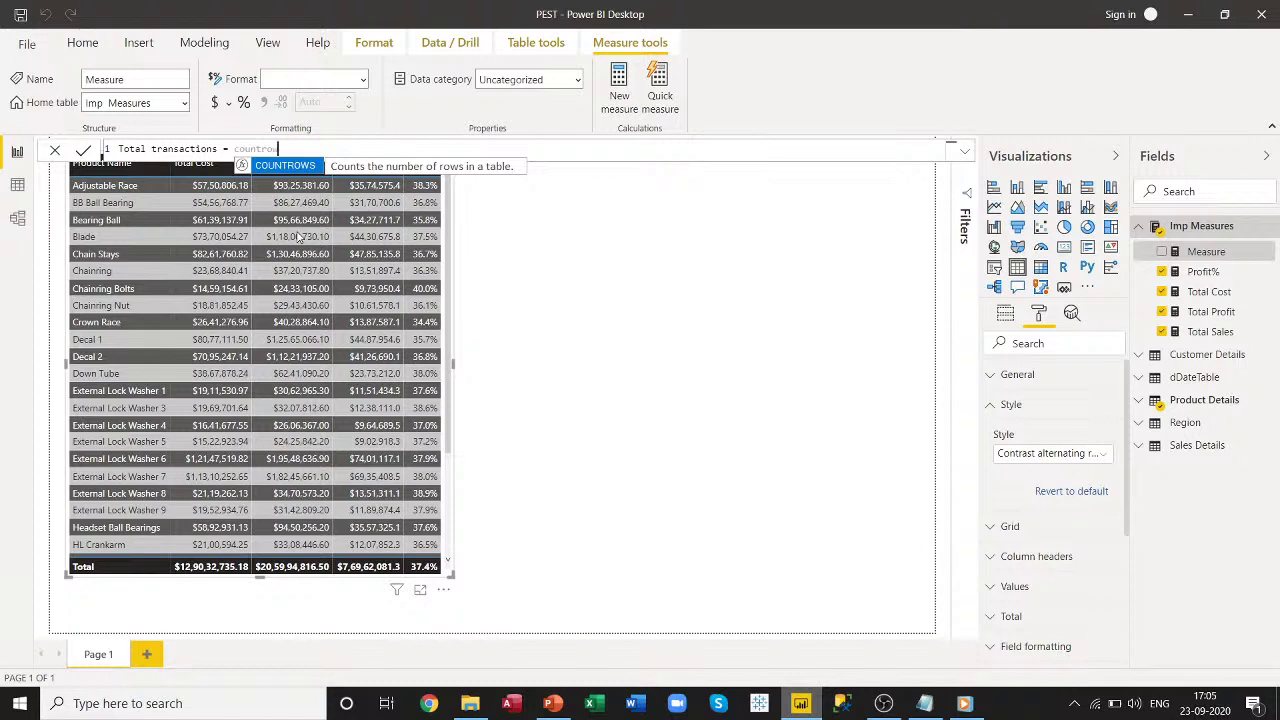
key("Tab")
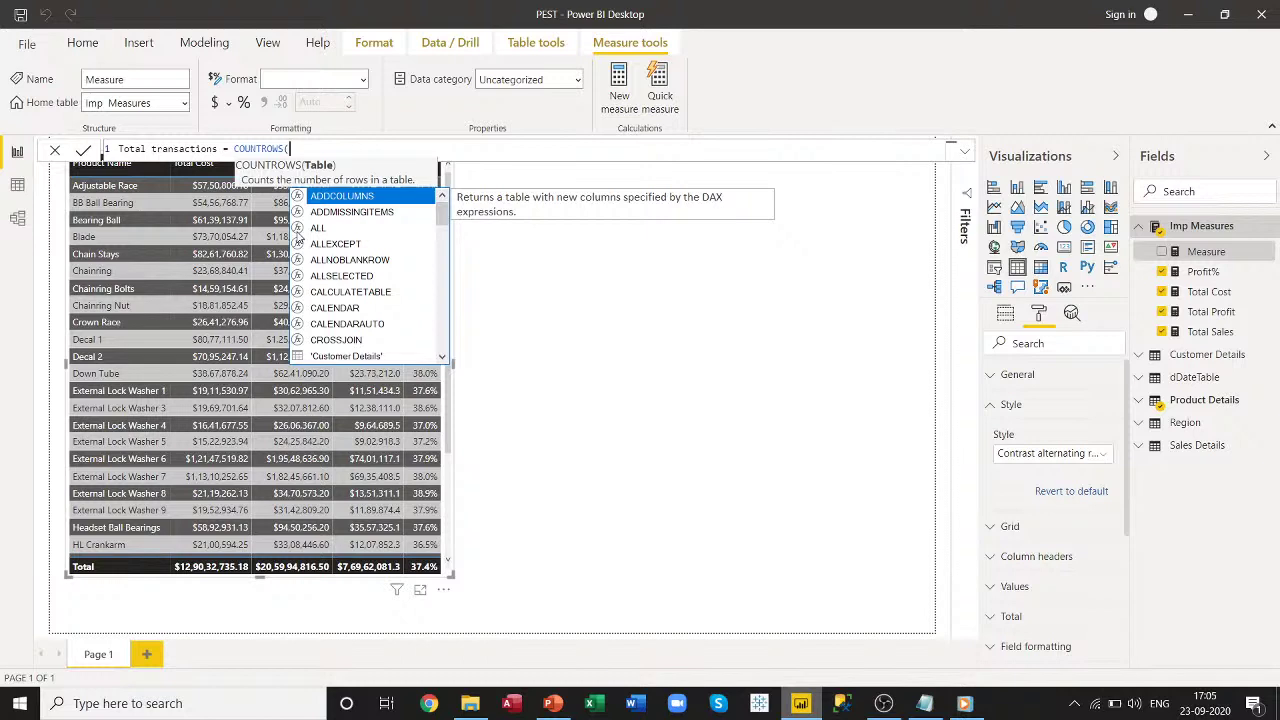
type("sales")
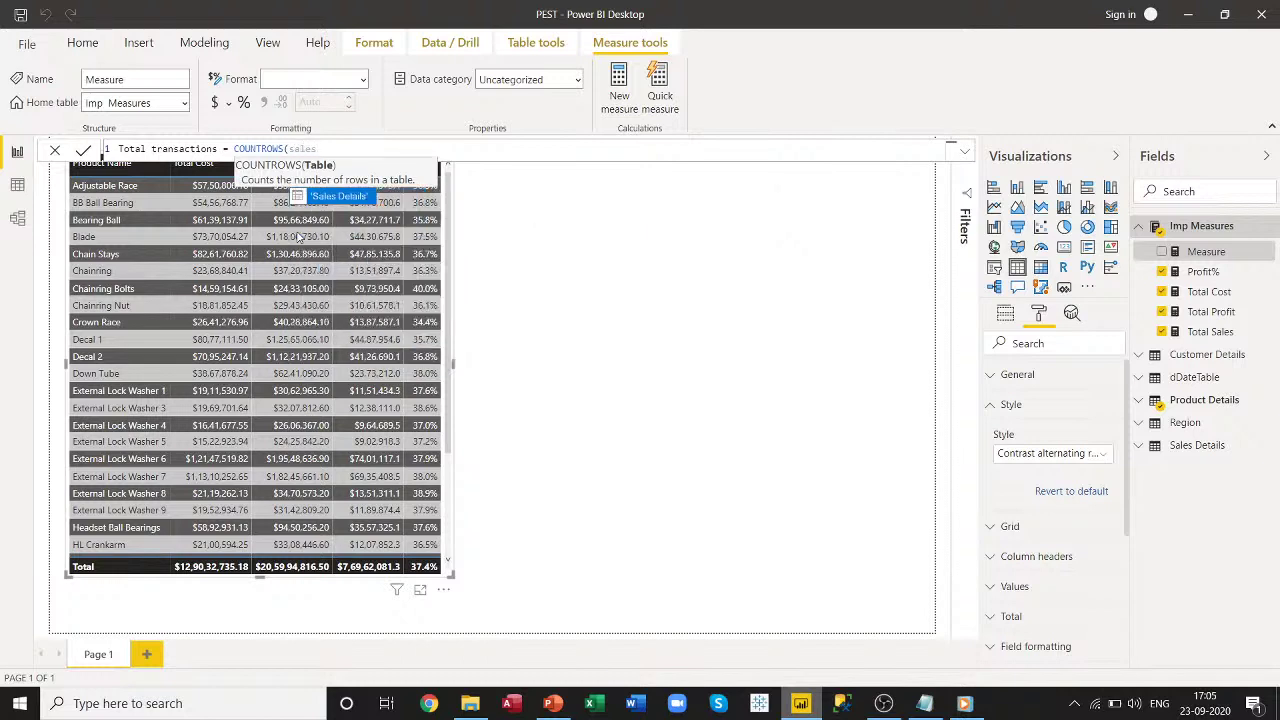
key("Tab")
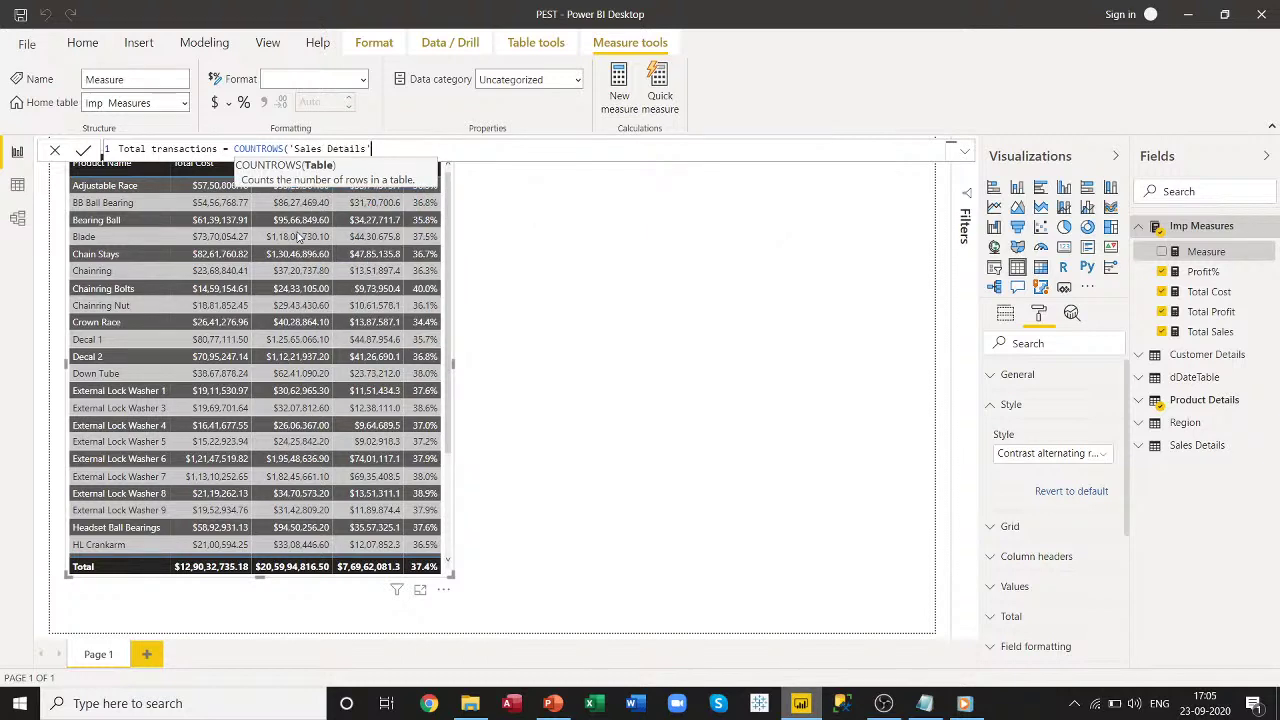
type(")")
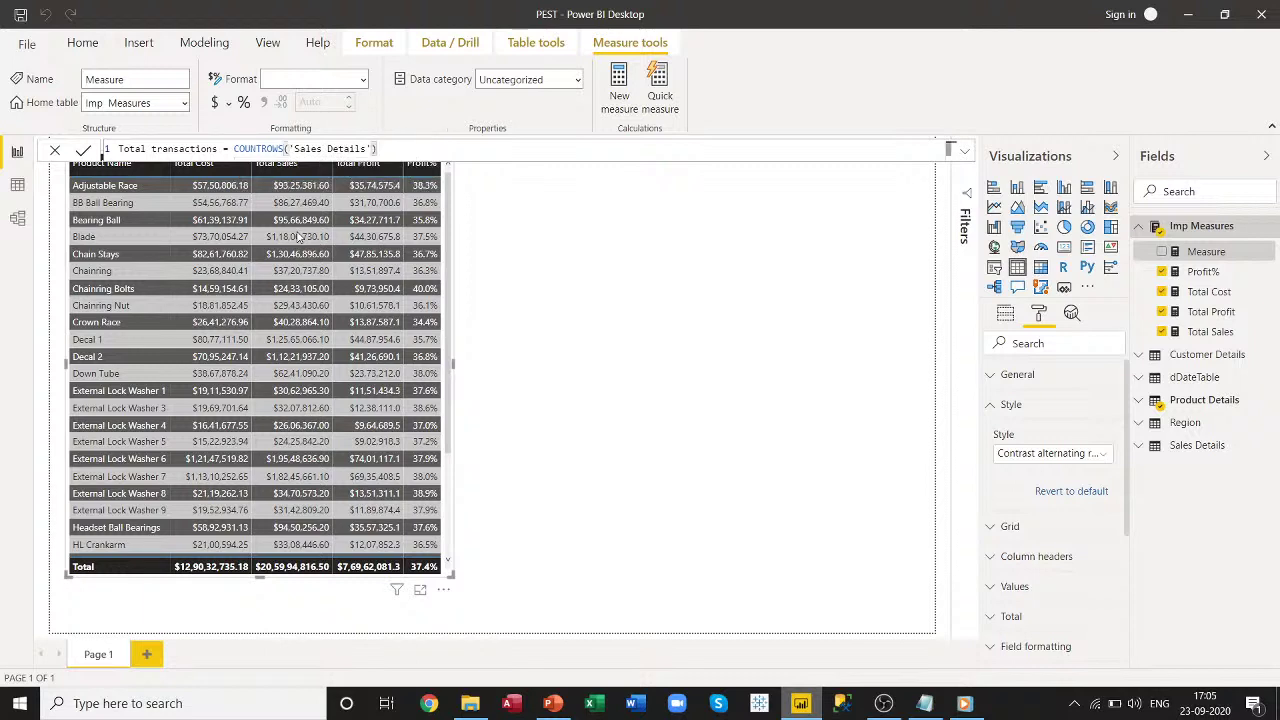
key("Return")
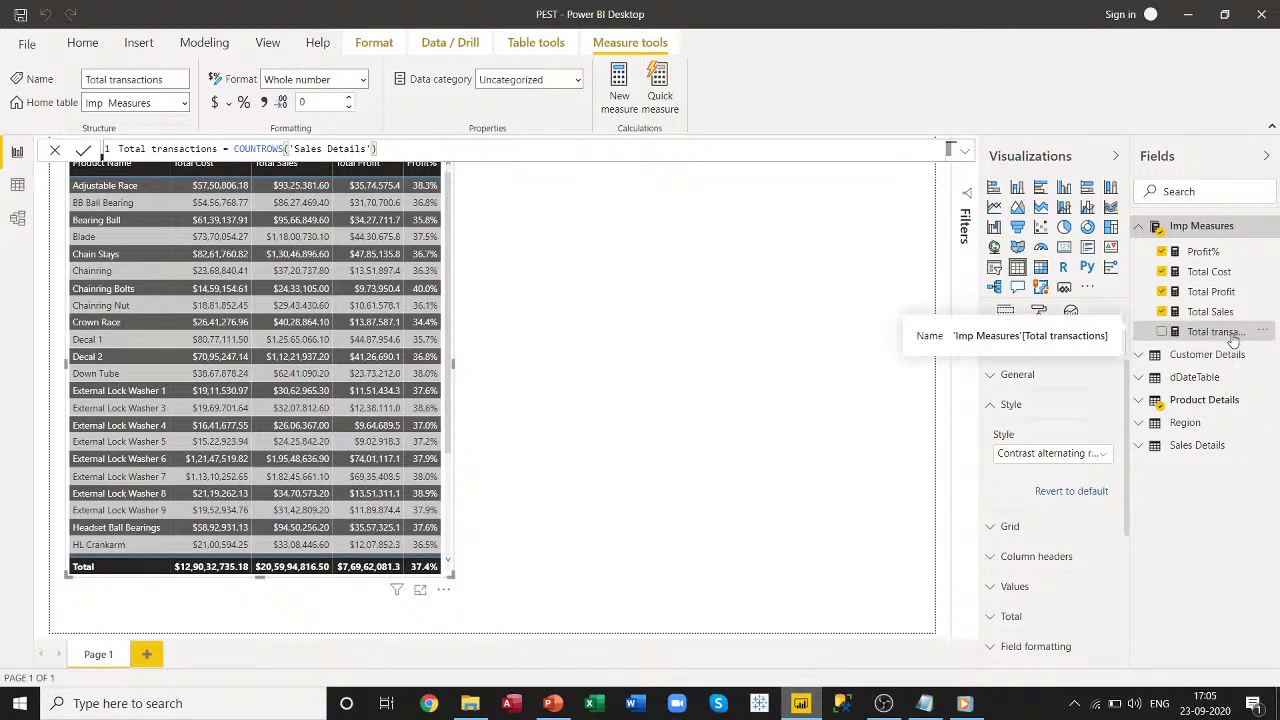
Add a small card visual showing Total transactions and place it in the report page's upper-right corner.
left_click(901, 370)
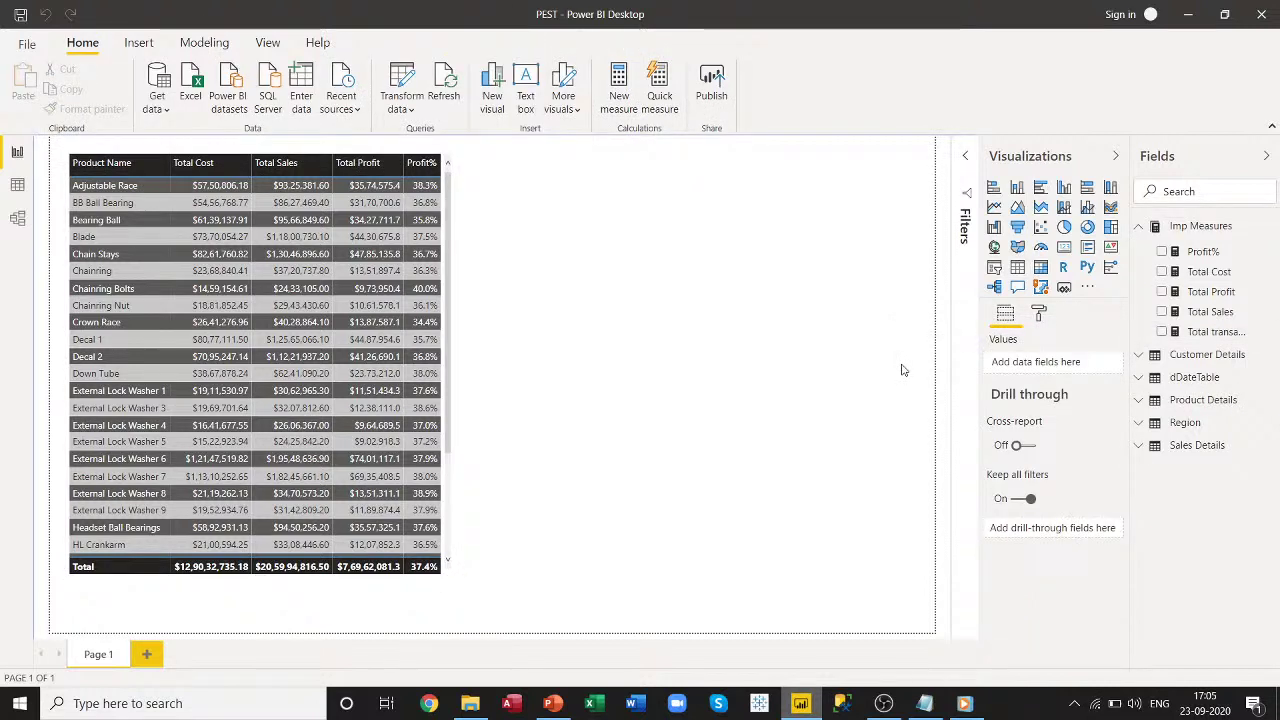
left_click(1064, 248)
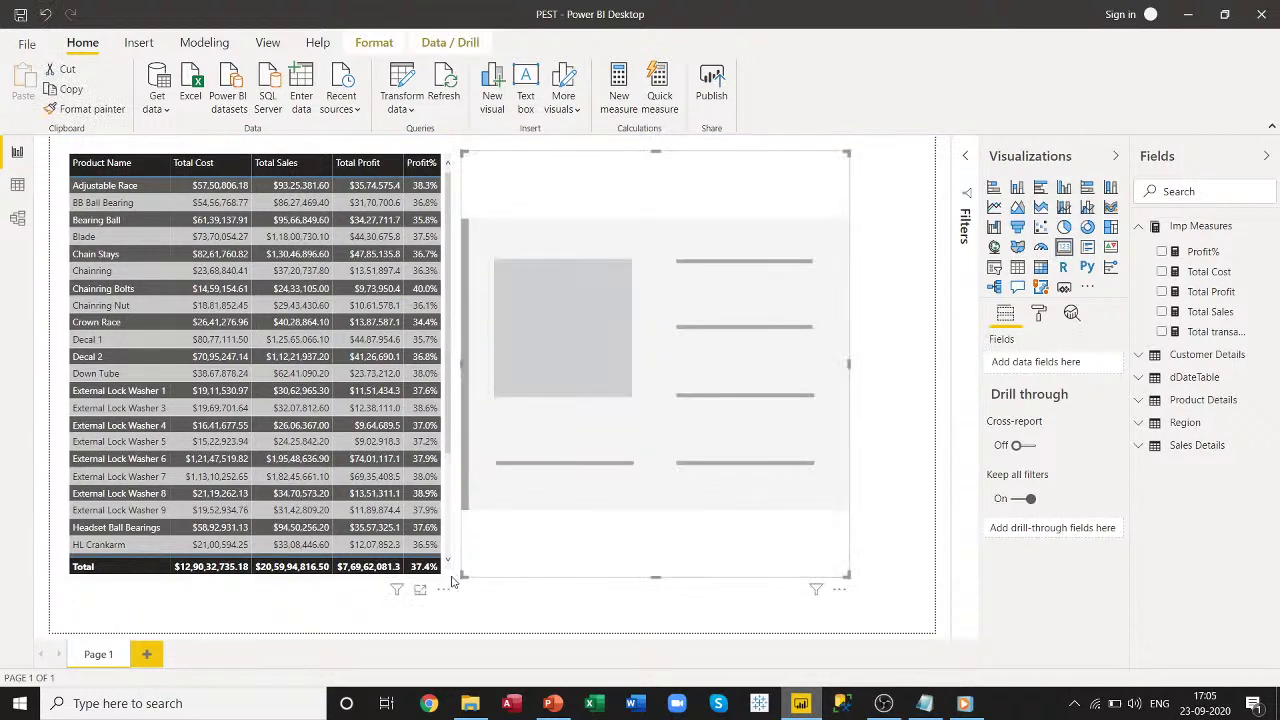
left_click_drag(455, 579, 634, 263)
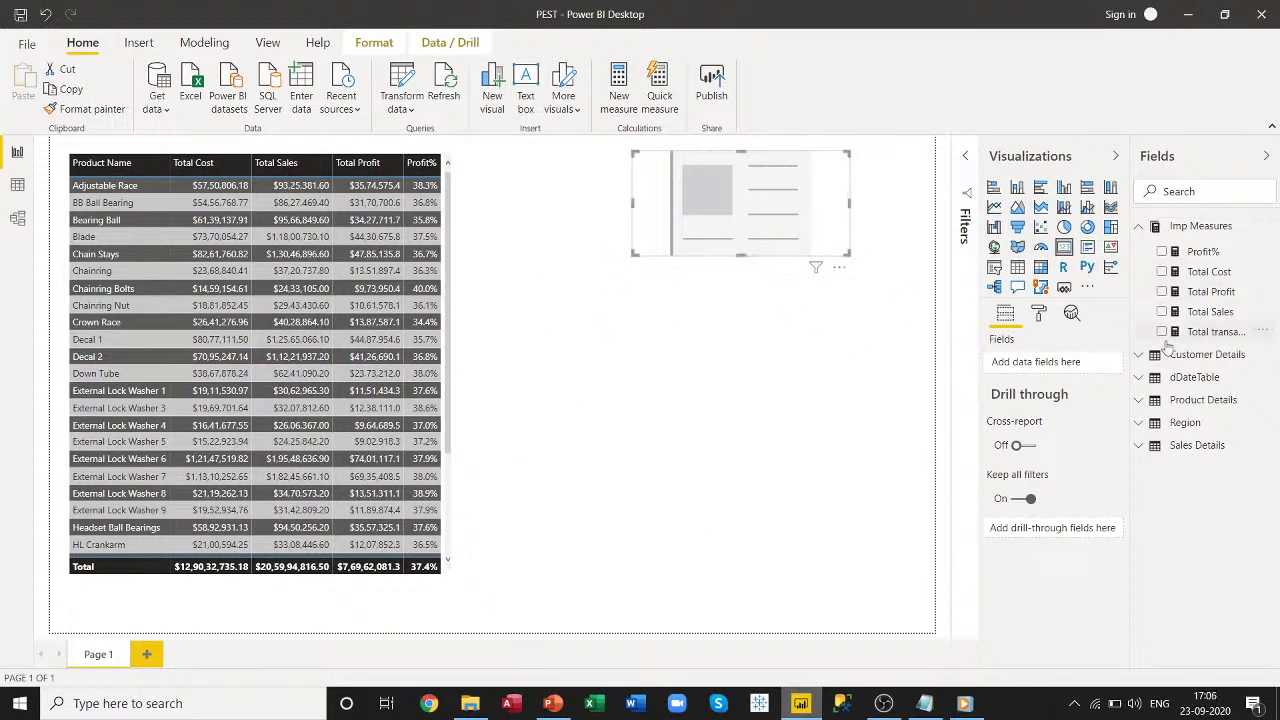
left_click_drag(1166, 344, 1066, 380)
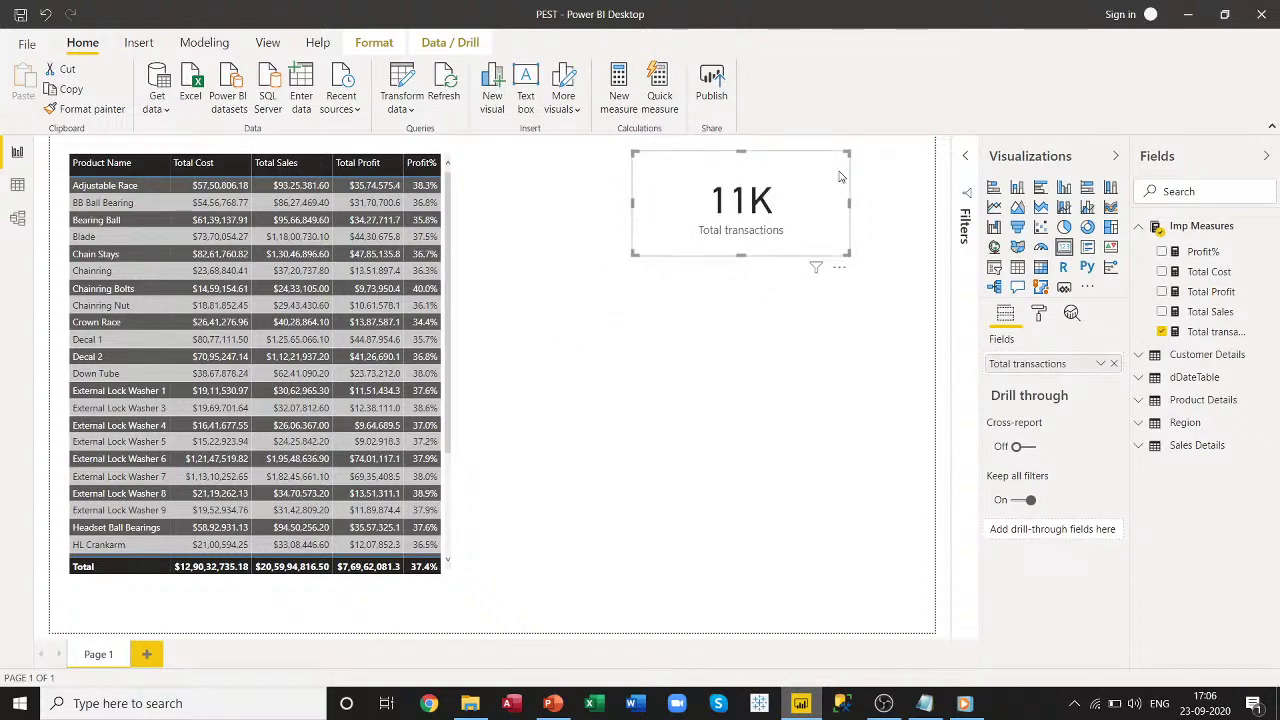
left_click_drag(840, 177, 900, 166)
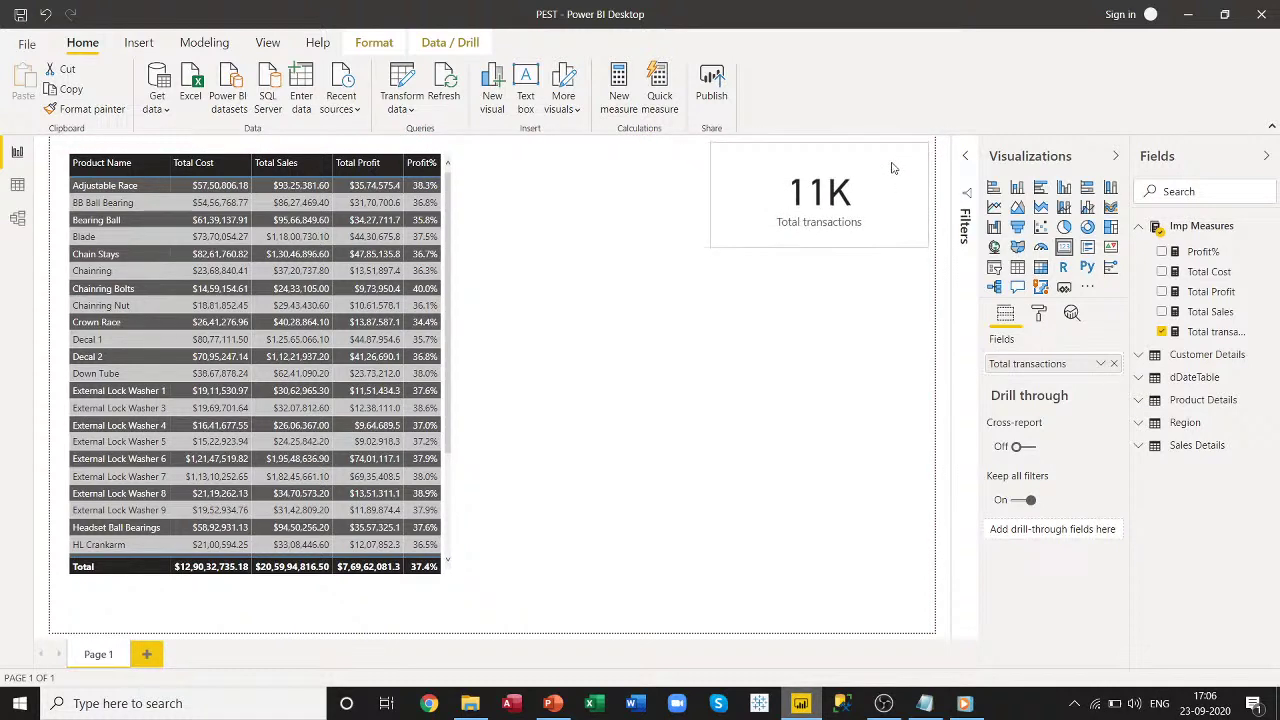
Turn on the shadow and border of the Total transactions card, and shrink it towards the page's upper-right corner.
left_click(1038, 314)
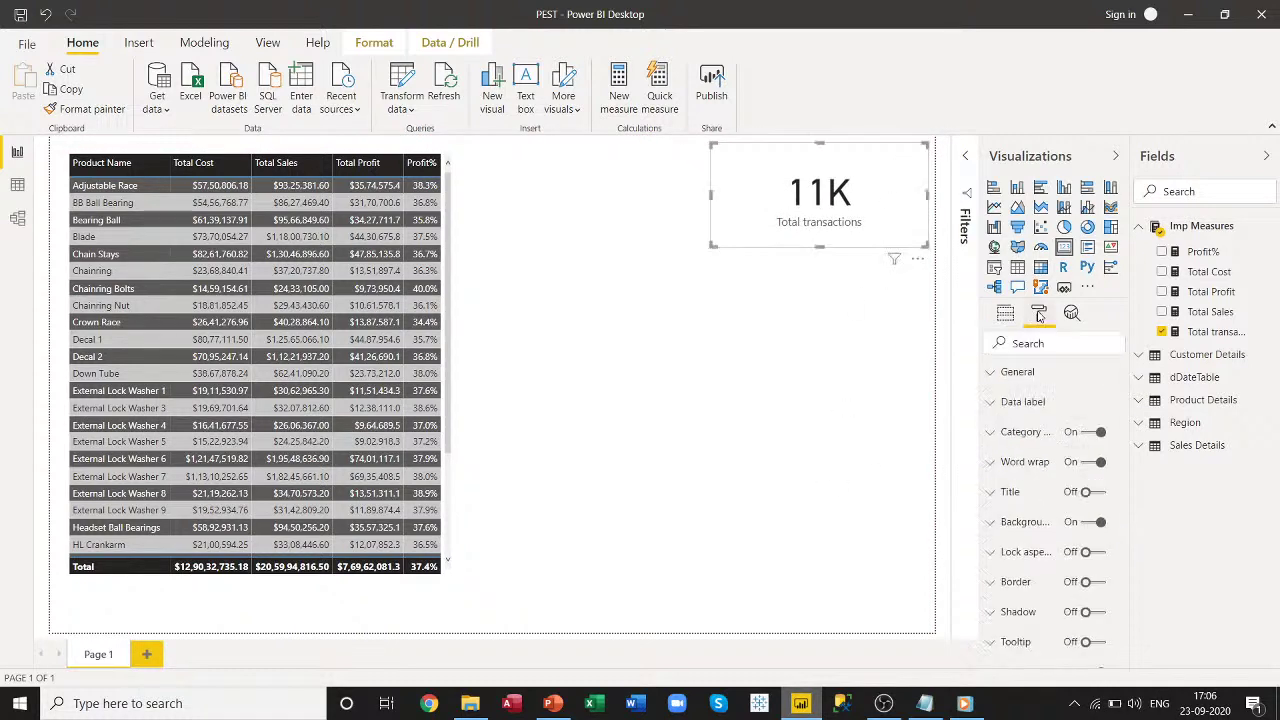
left_click(1097, 617)
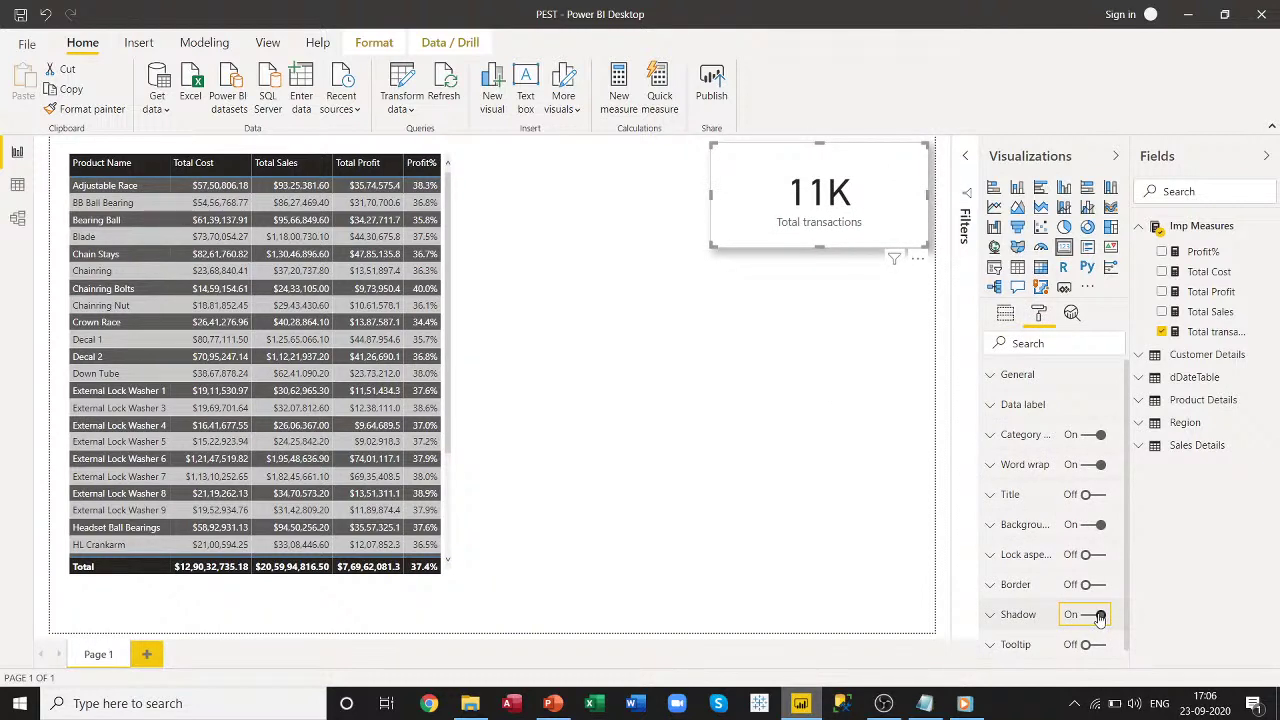
left_click(1099, 587)
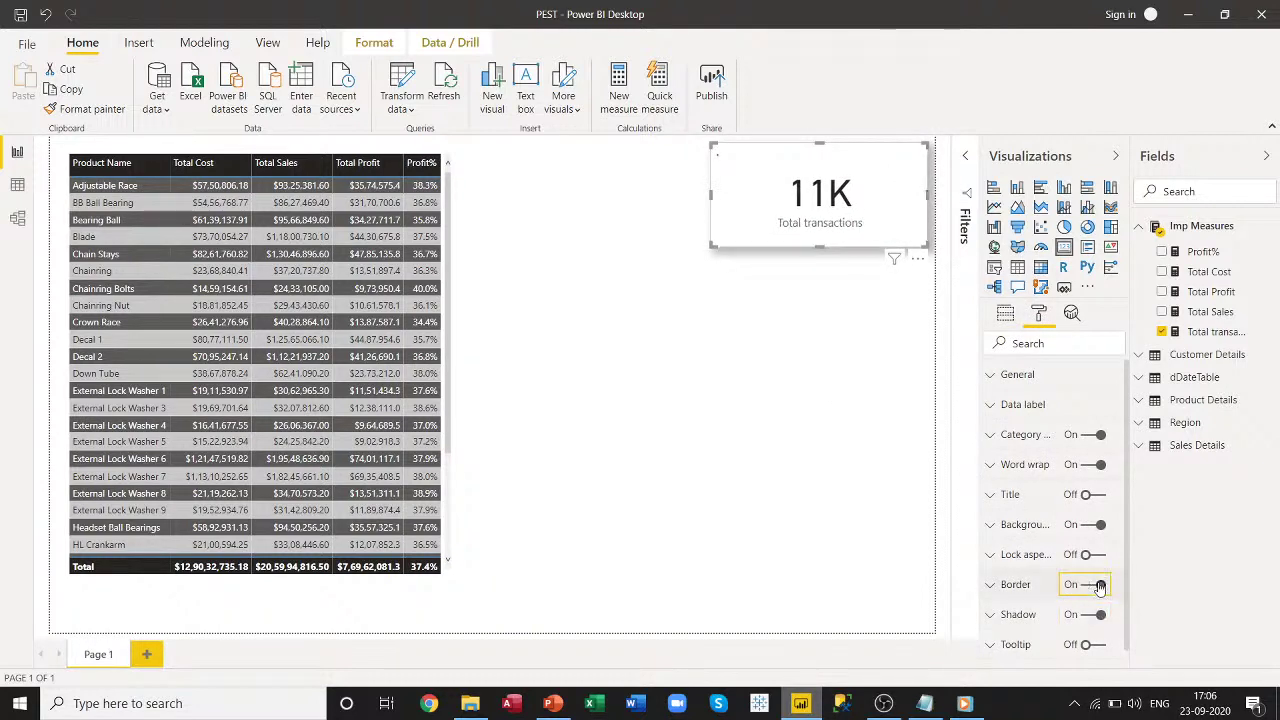
left_click_drag(712, 246, 788, 222)
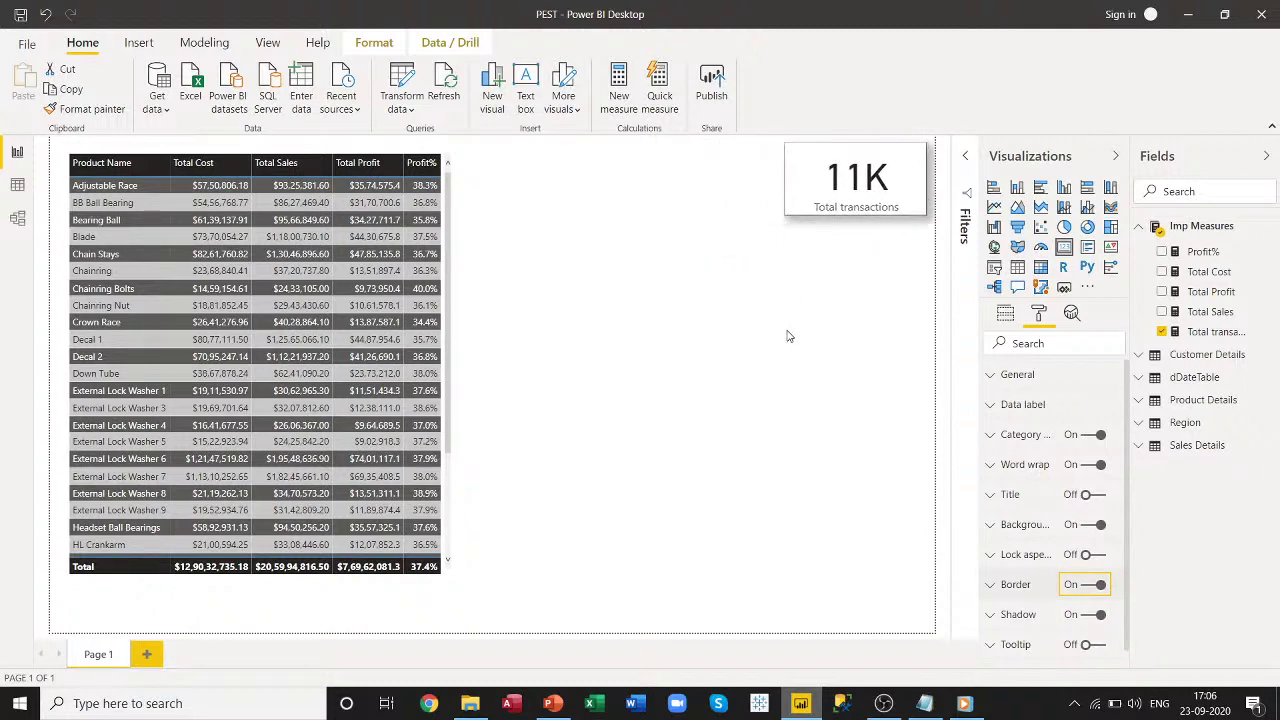
left_click(780, 503)
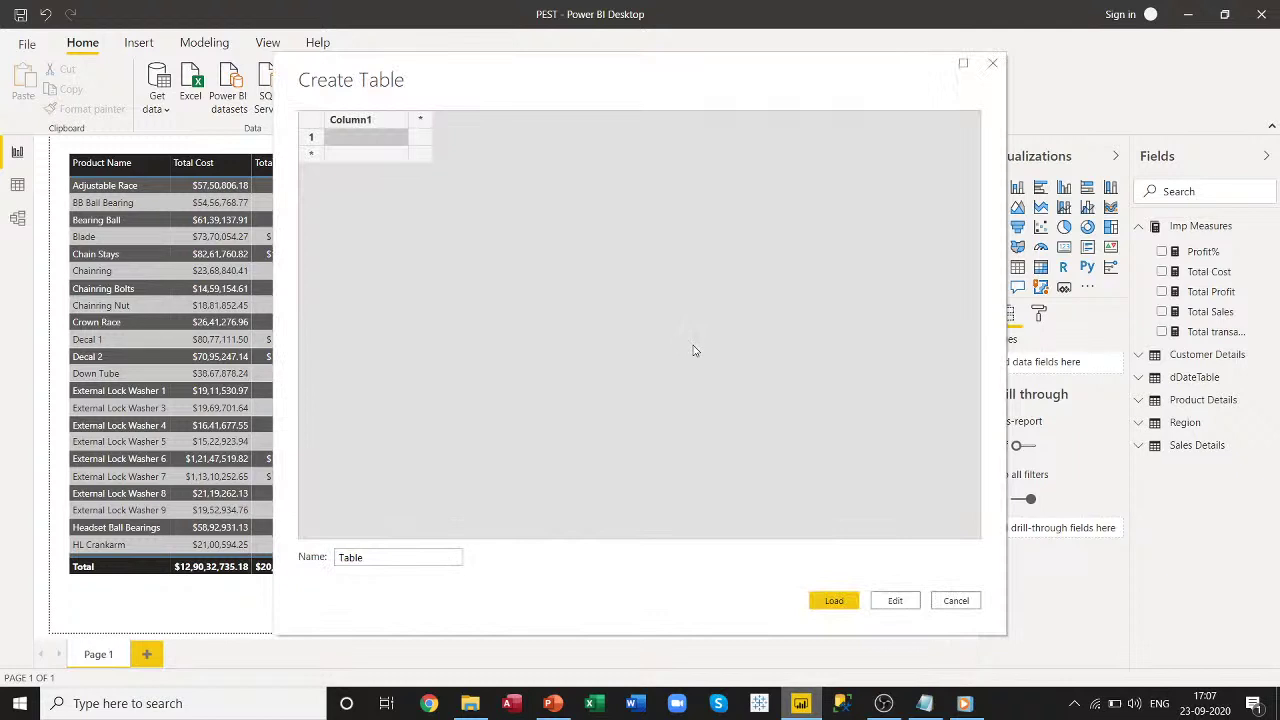
Name the new blank table Cumulative Calc and load it into the model.
left_click(387, 556)
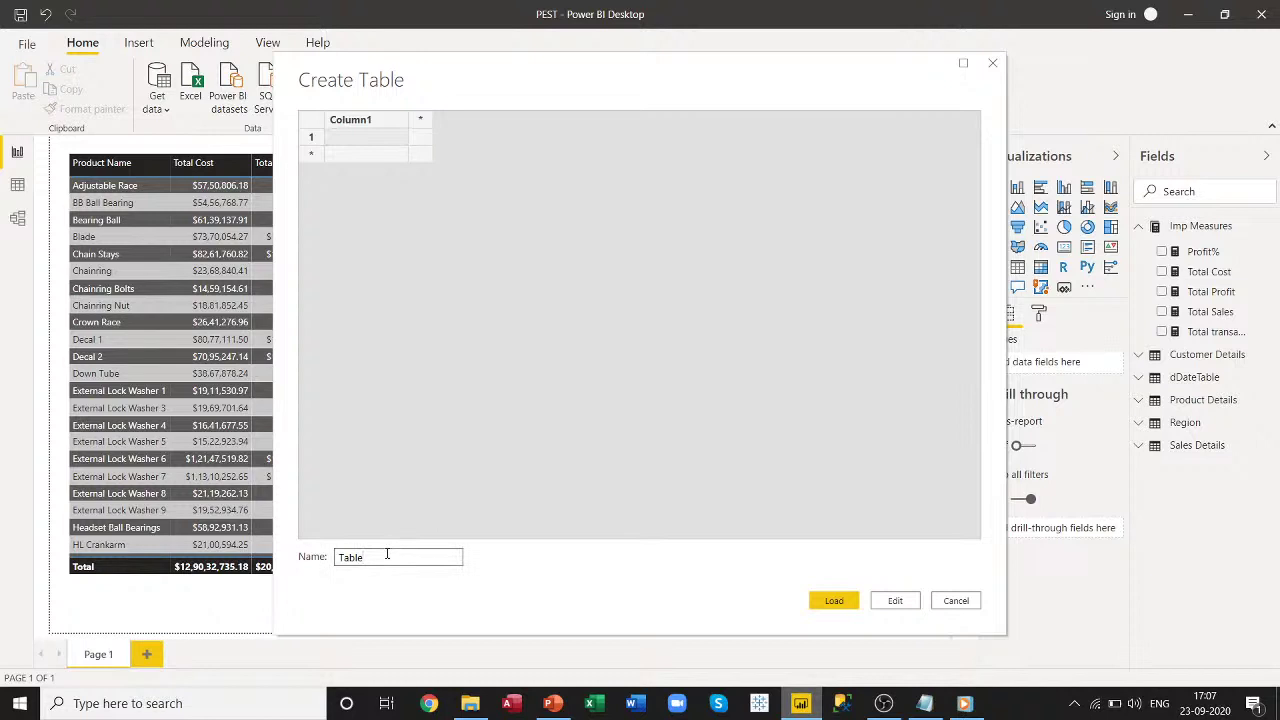
key("BackSpace")
key("BackSpace")
key("BackSpace")
key("BackSpace")
key("BackSpace")
type("Cumulative-Calc")
left_click(843, 604)
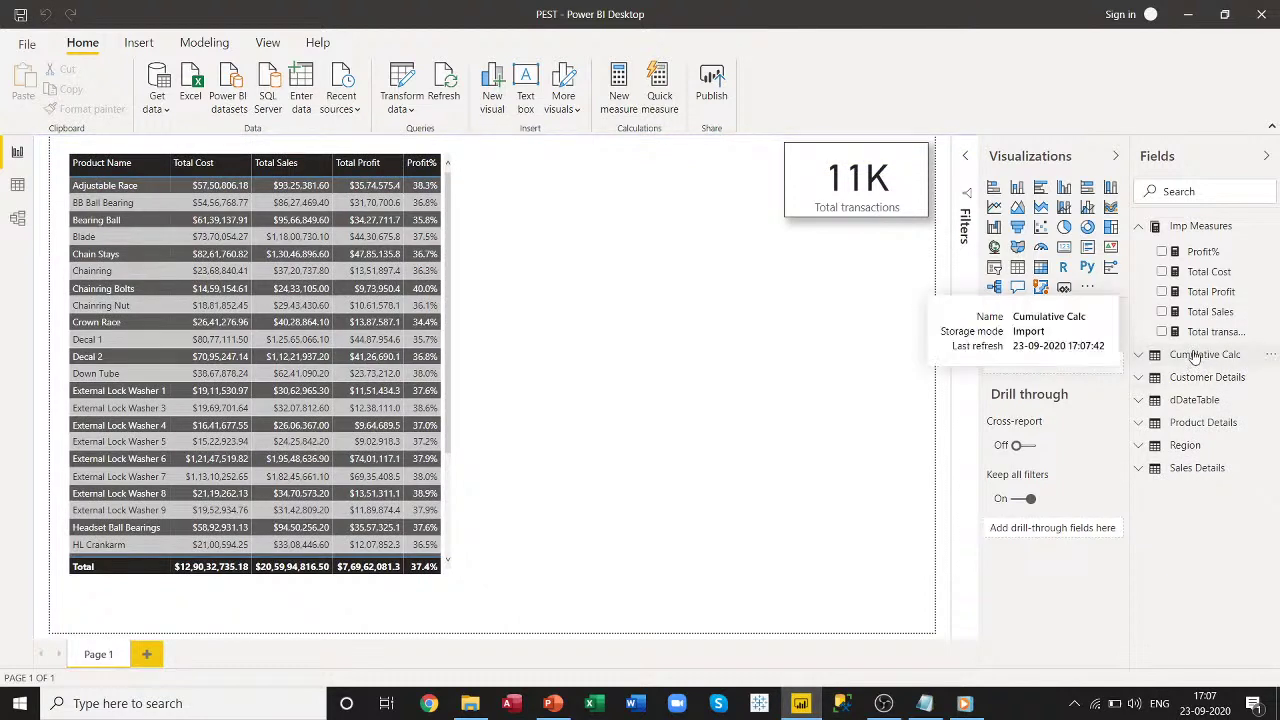
Create a YTD Sales measure in the Cumulative Calc table and start its formula with the TOTALYTD function.
right_click(1196, 357)
left_click(1040, 355)
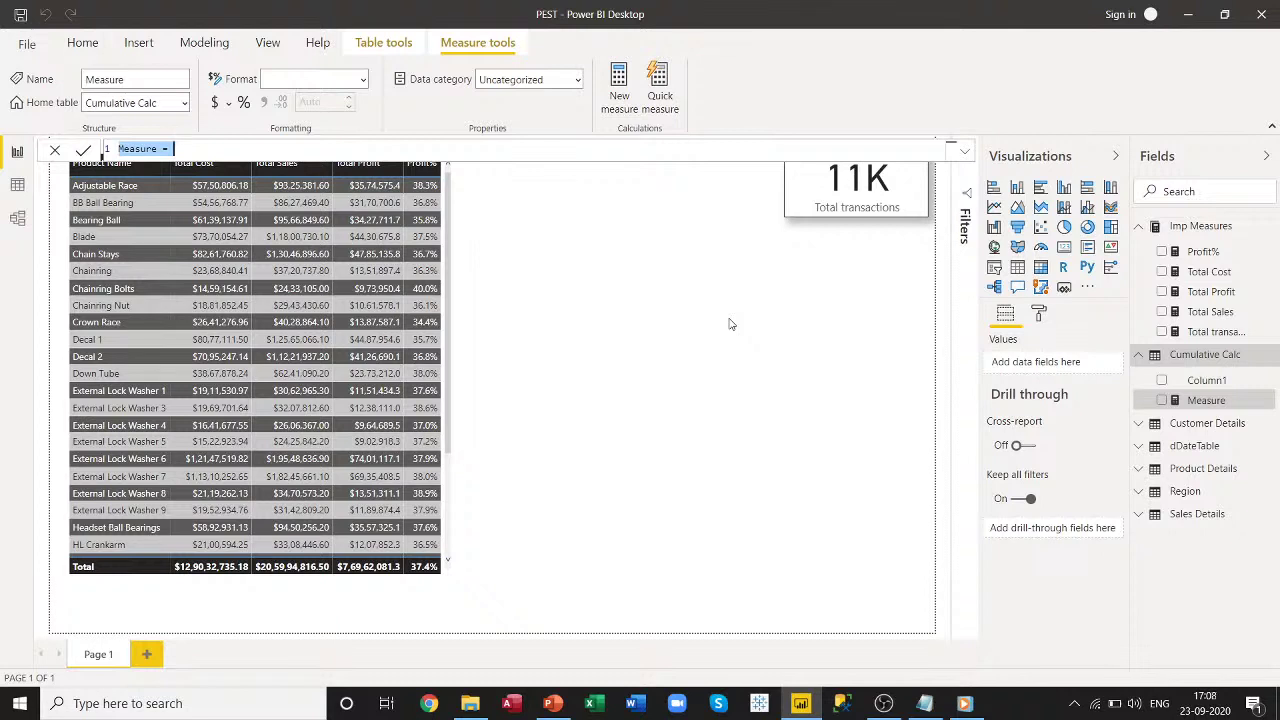
type("YTD Sales =")
type("tota")
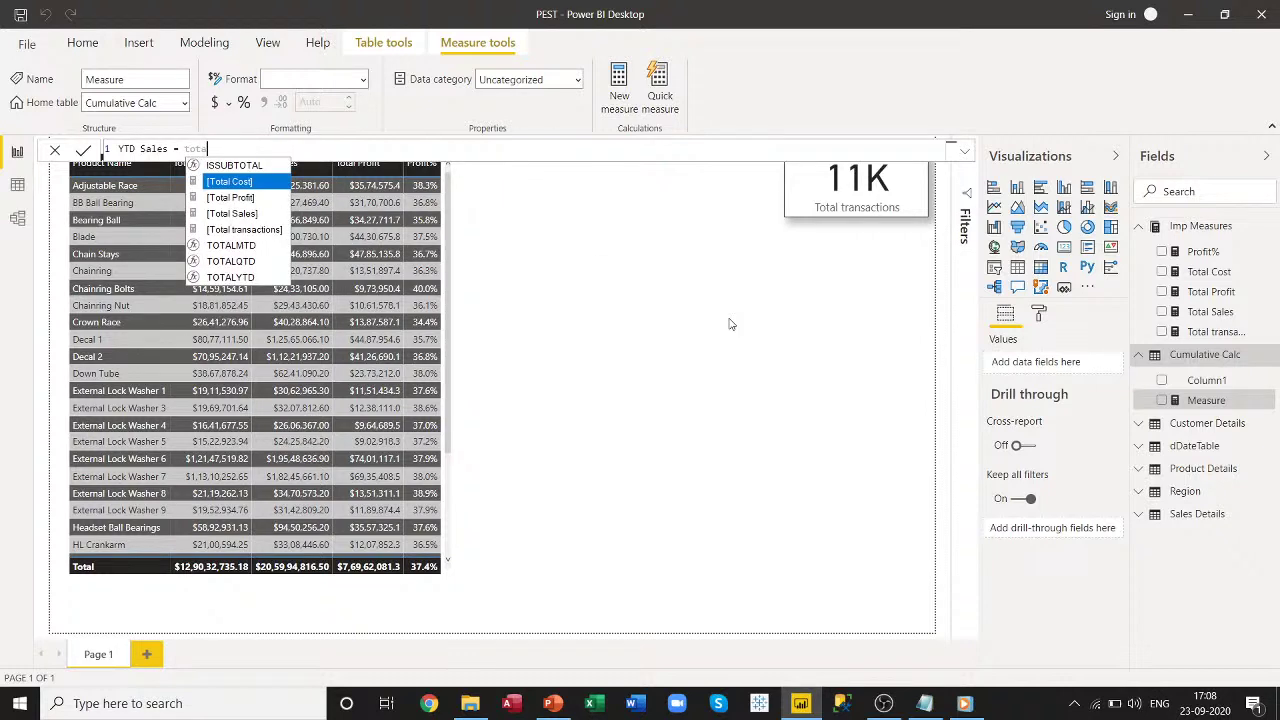
key("Down")
key("Down")
key("Down")
key("Down")
key("Down")
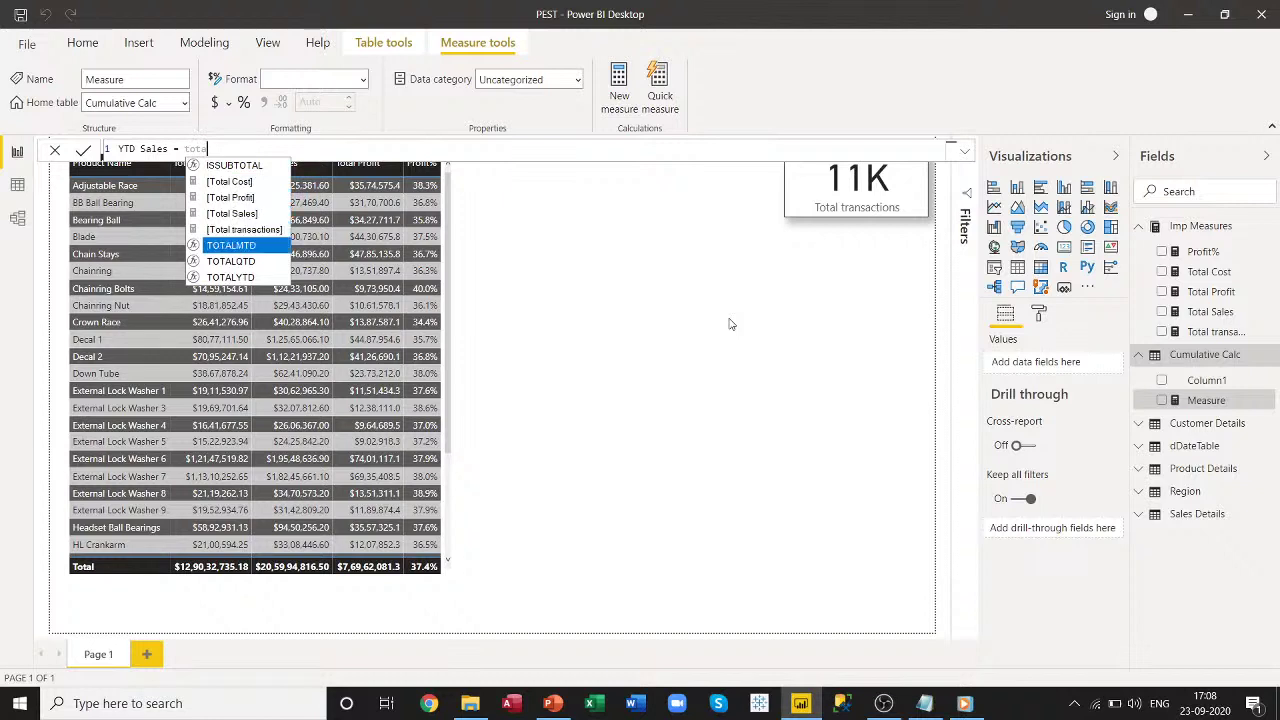
key("Down")
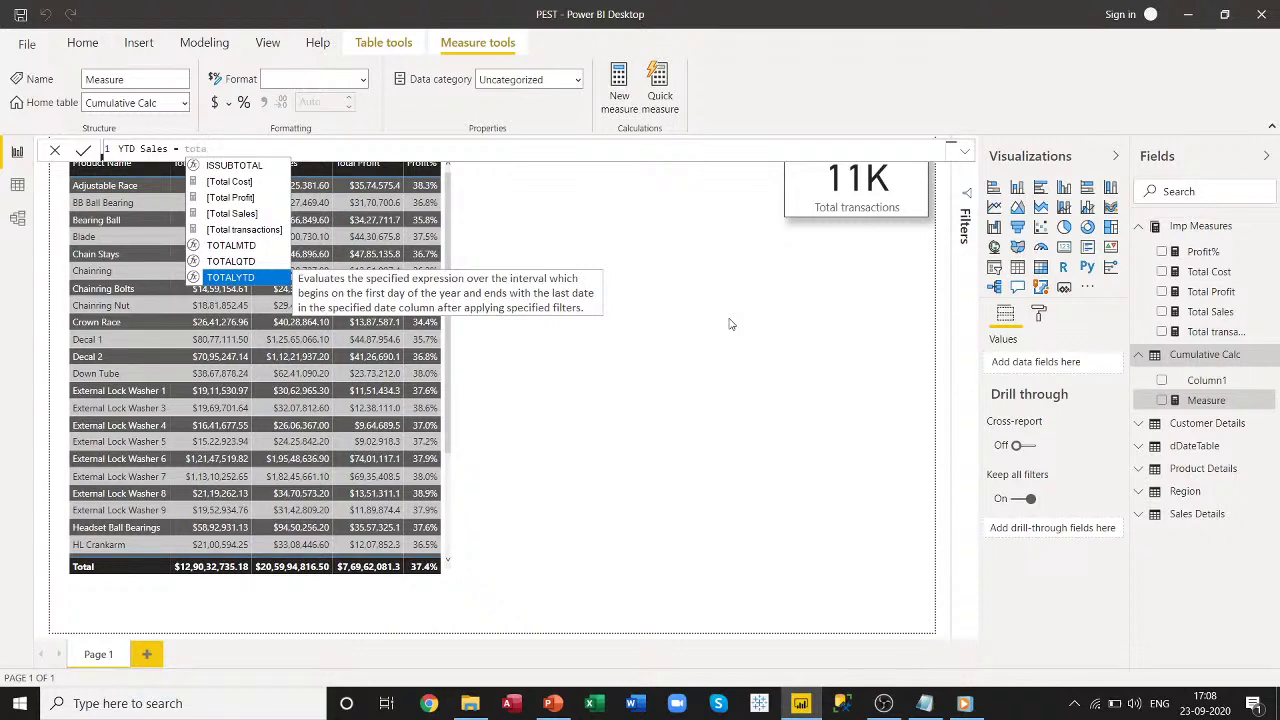
key("Tab")
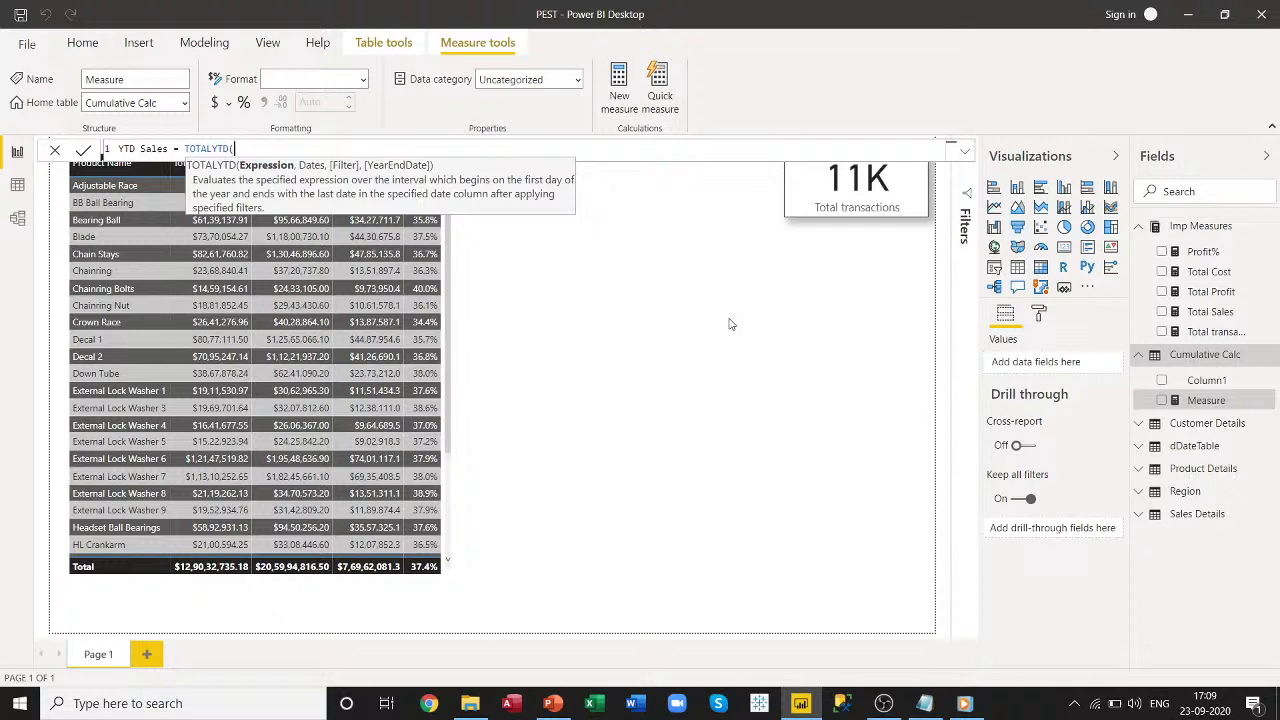
Enter the [Total Sales] measure as the expression argument of the TOTALYTD formula.
type("to")
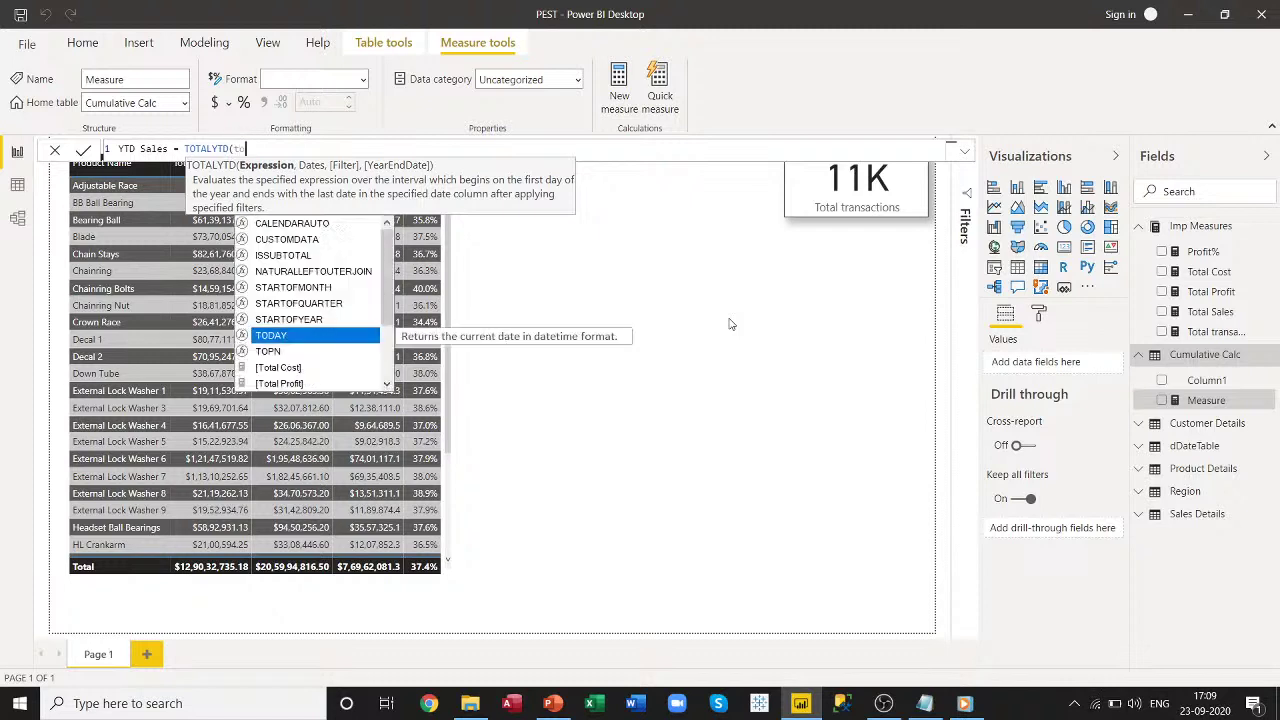
key("Down")
key("Down")
key("Down")
key("Down")
key("Down")
key("Down")
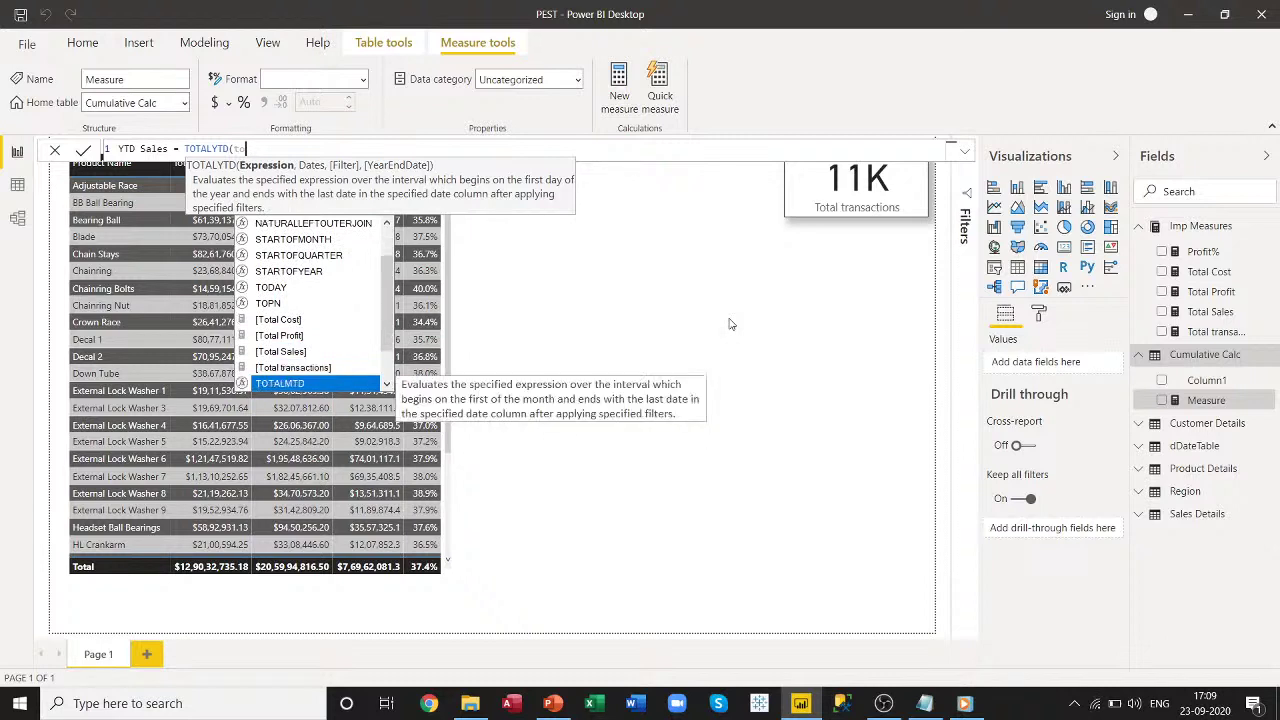
key("Up")
key("Up")
key("Tab")
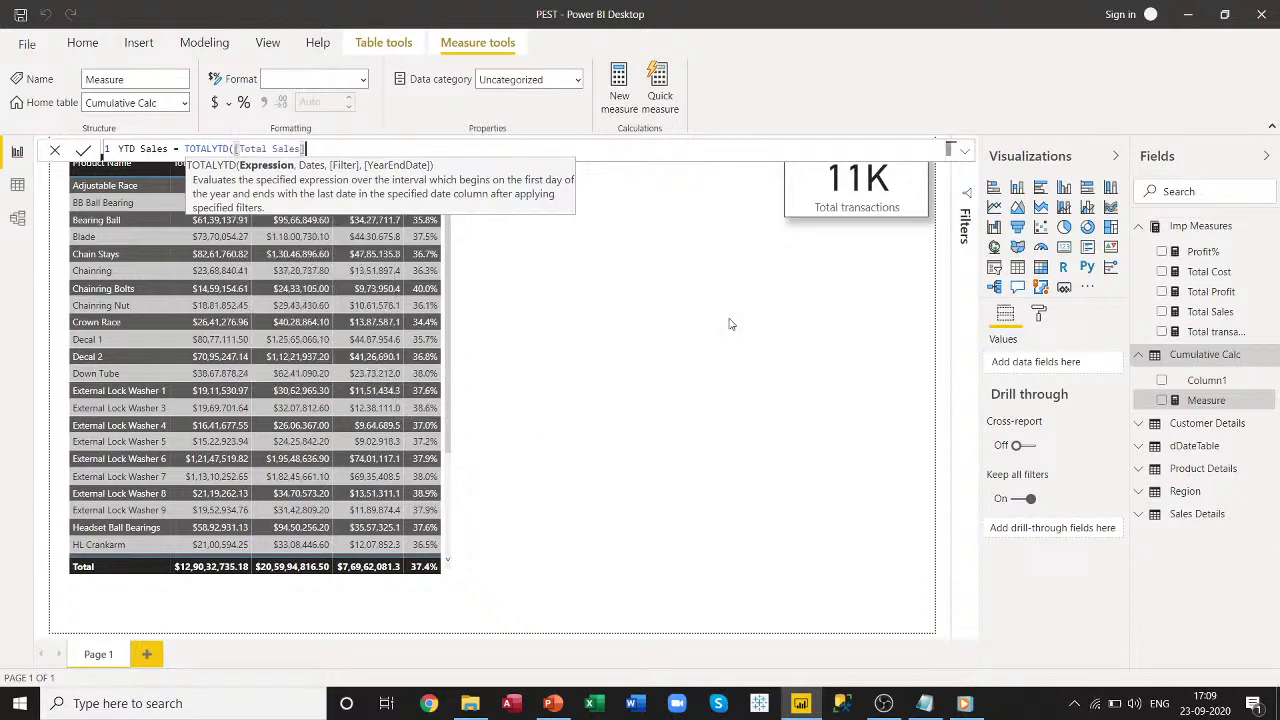
type(",")
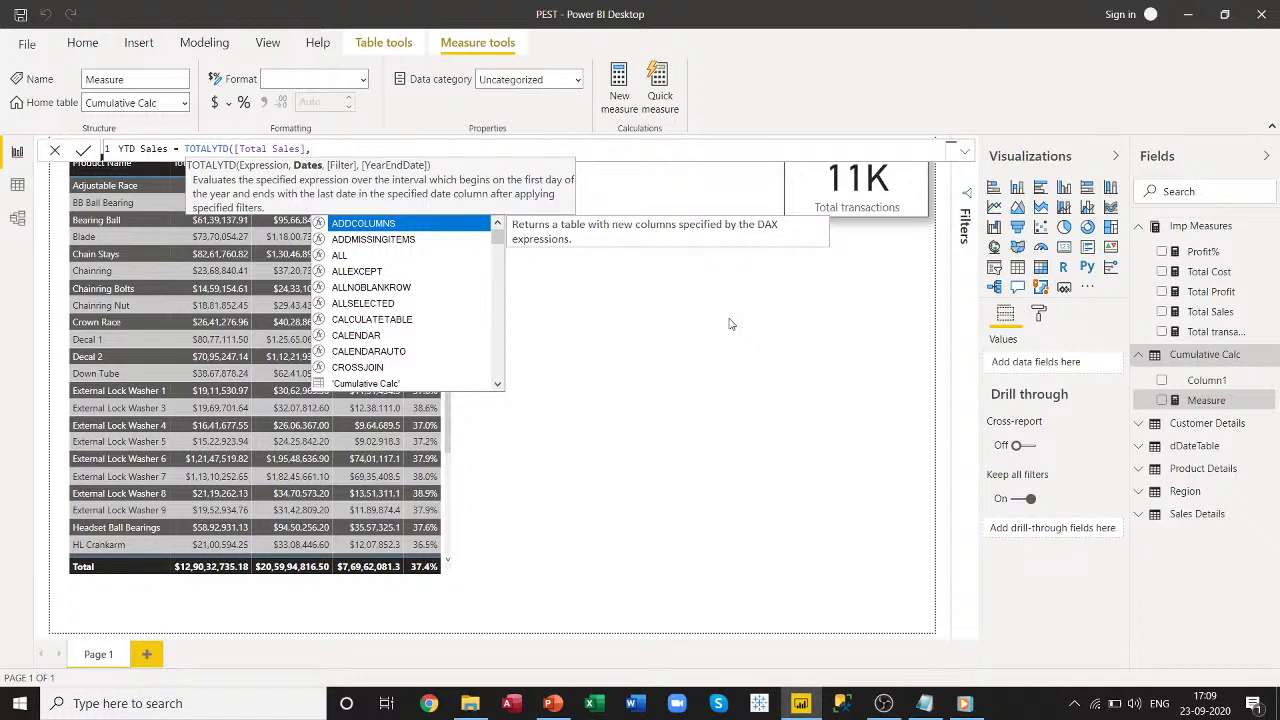
Supply dDateTable[Date] as the dates argument, close the formula and commit the YTD Sales measure.
type("dat")
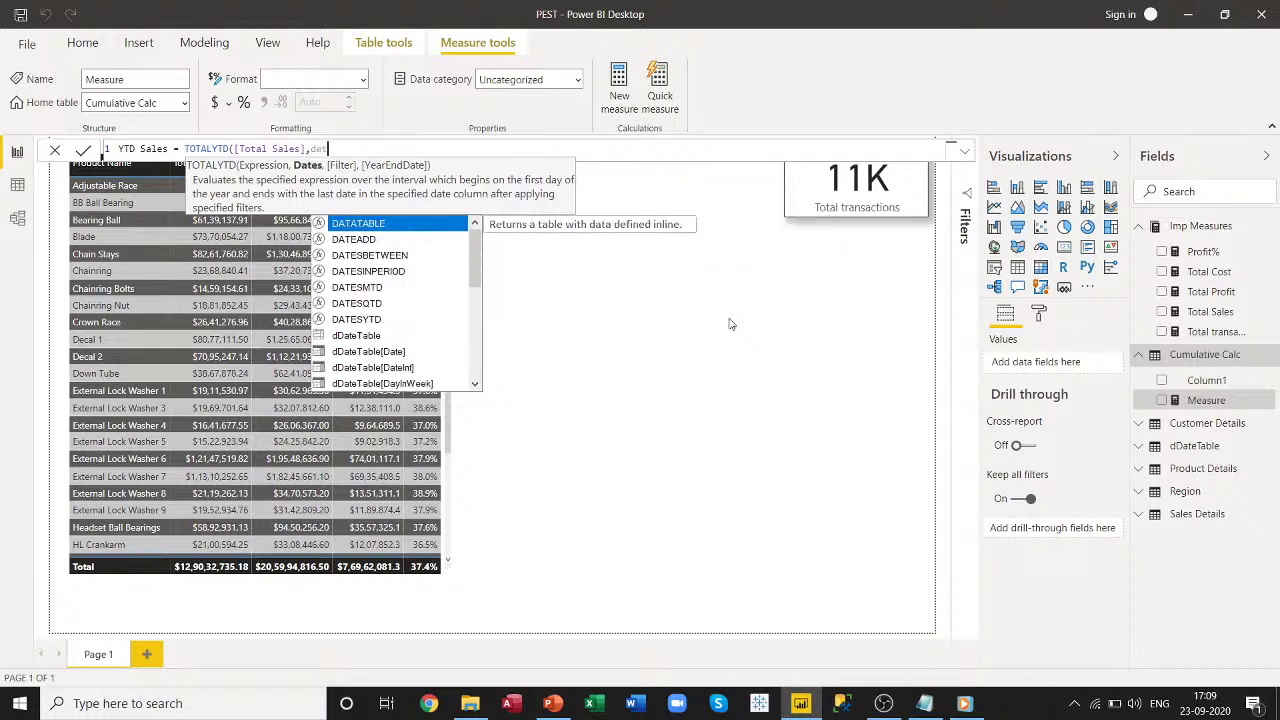
key("Down")
key("Down")
key("Down")
key("Down")
key("Down")
key("Down")
key("Down")
key("Down")
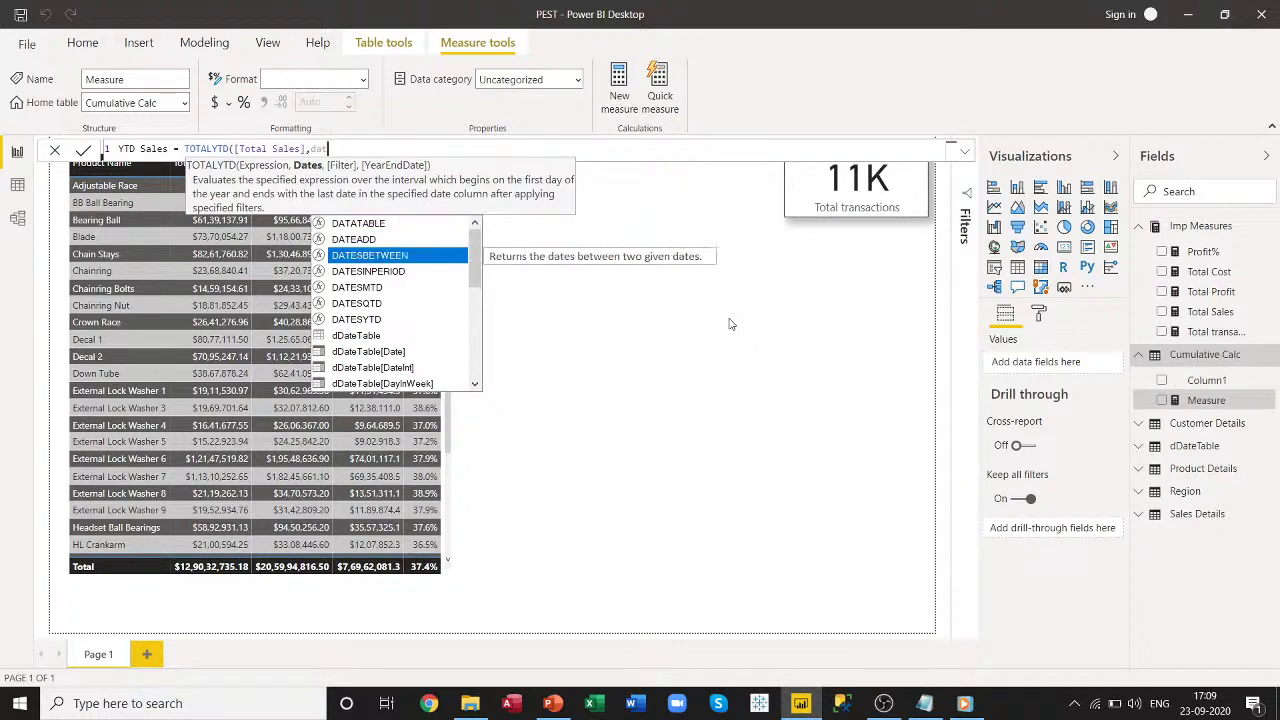
key("Tab")
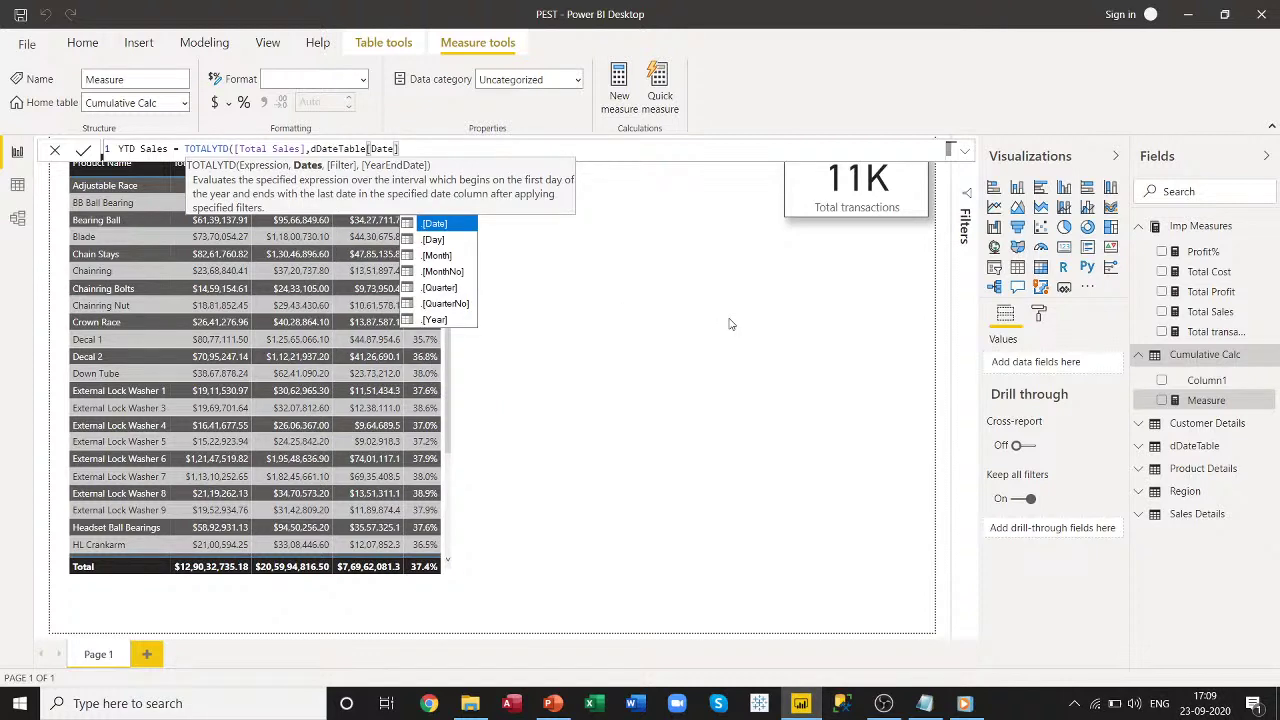
type(")")
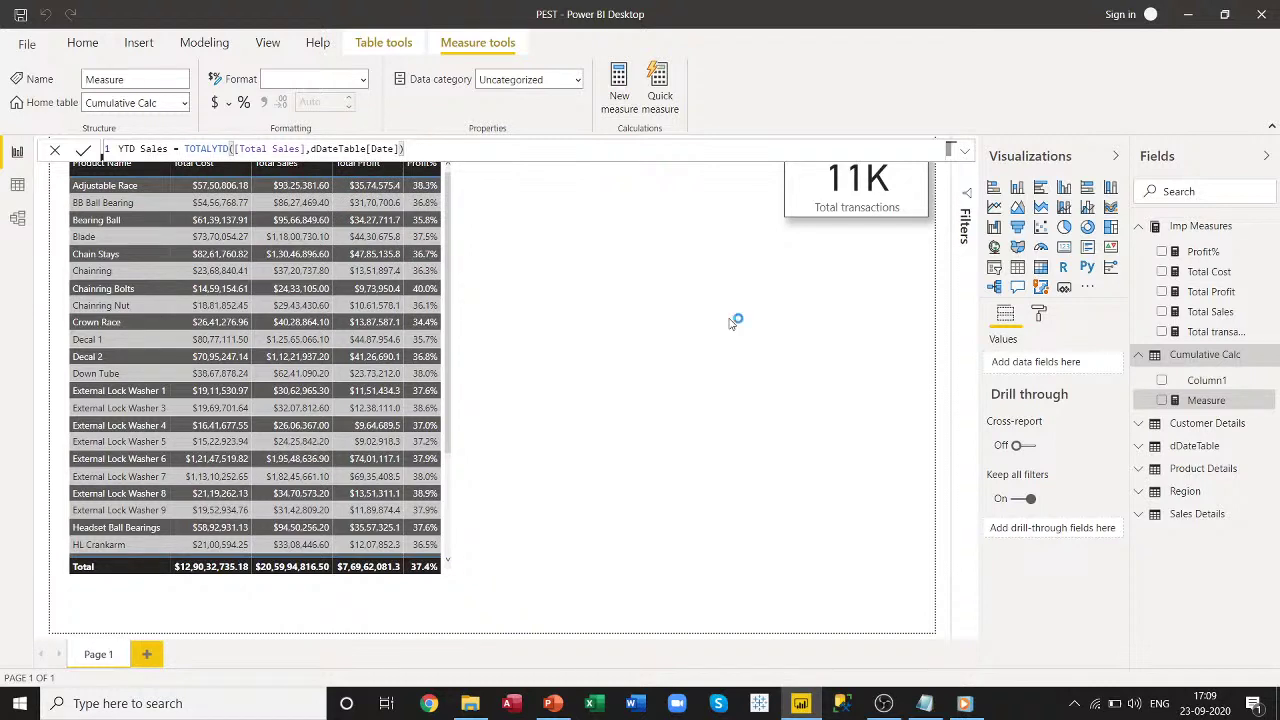
key("Return")
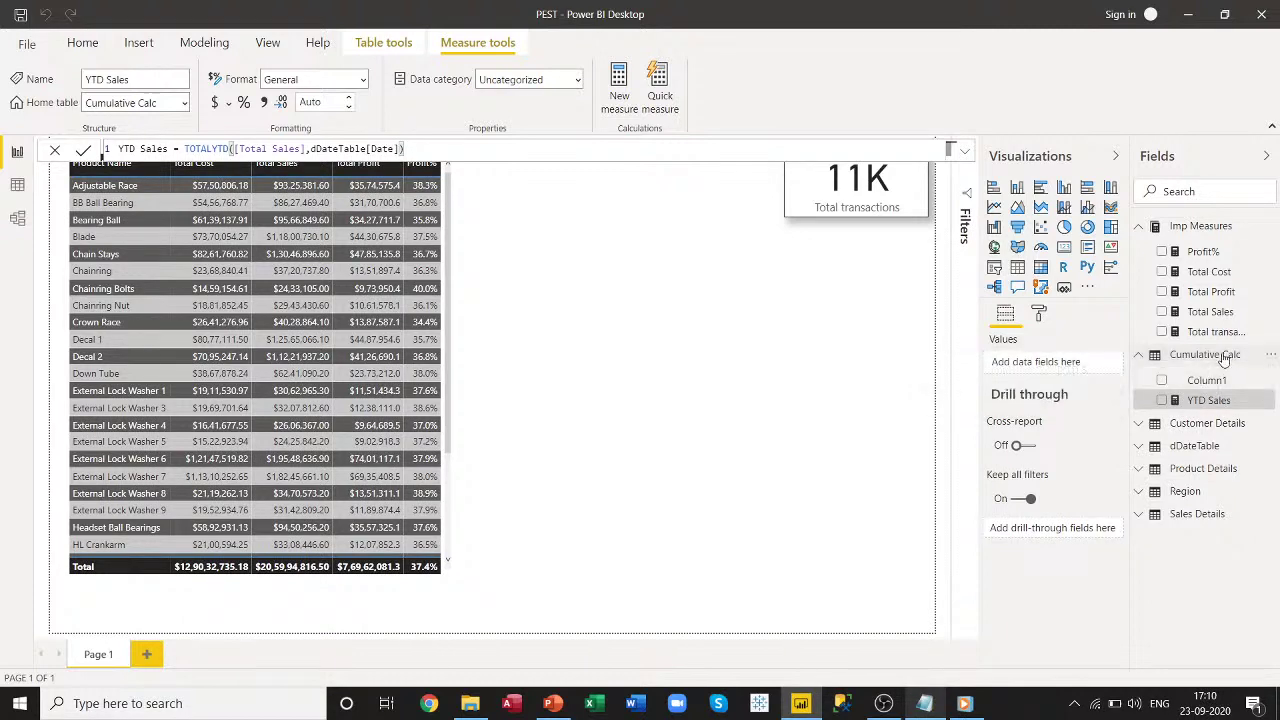
Delete Column1 from the Cumulative Calc table and remove the table visual that was using it.
left_click(1162, 381)
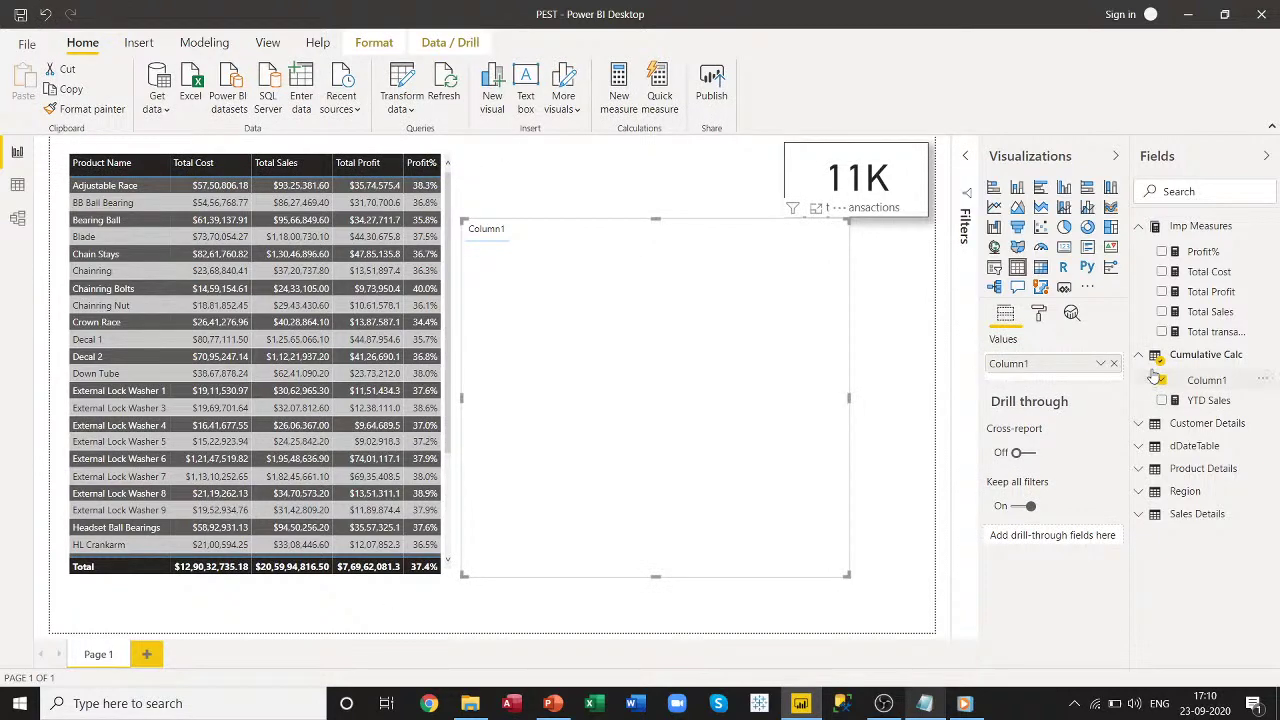
right_click(1213, 381)
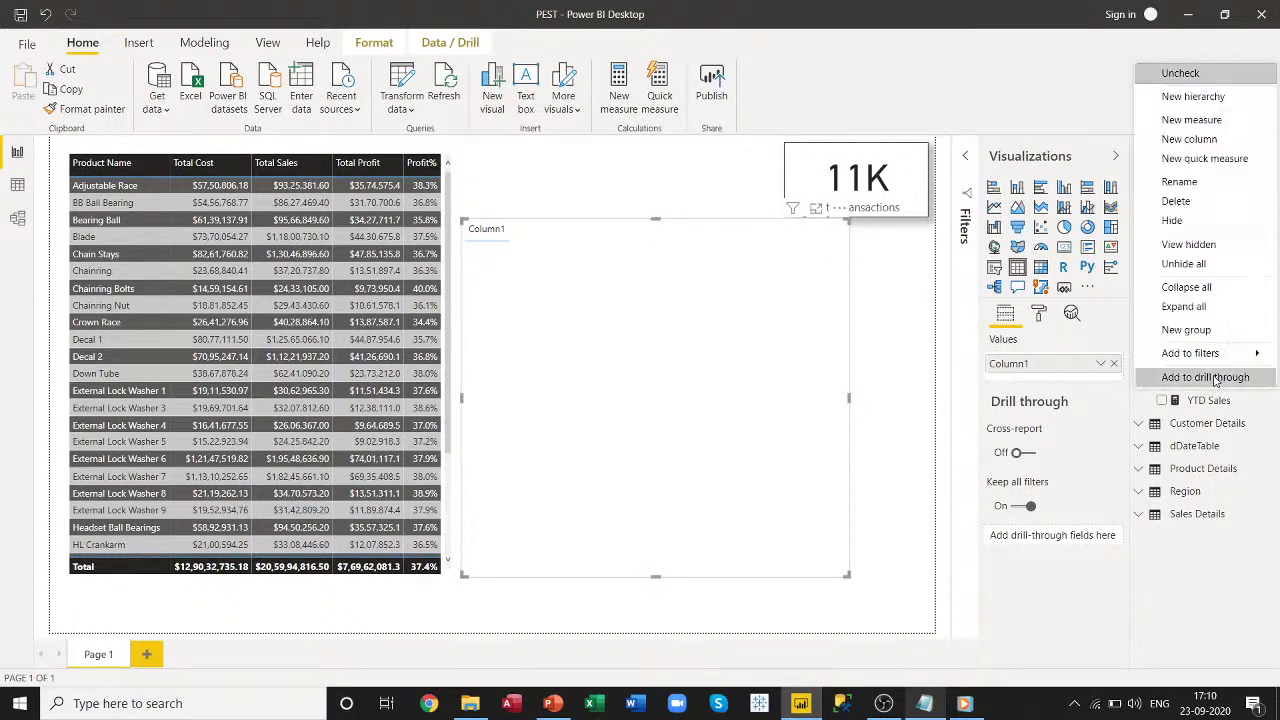
left_click(1190, 203)
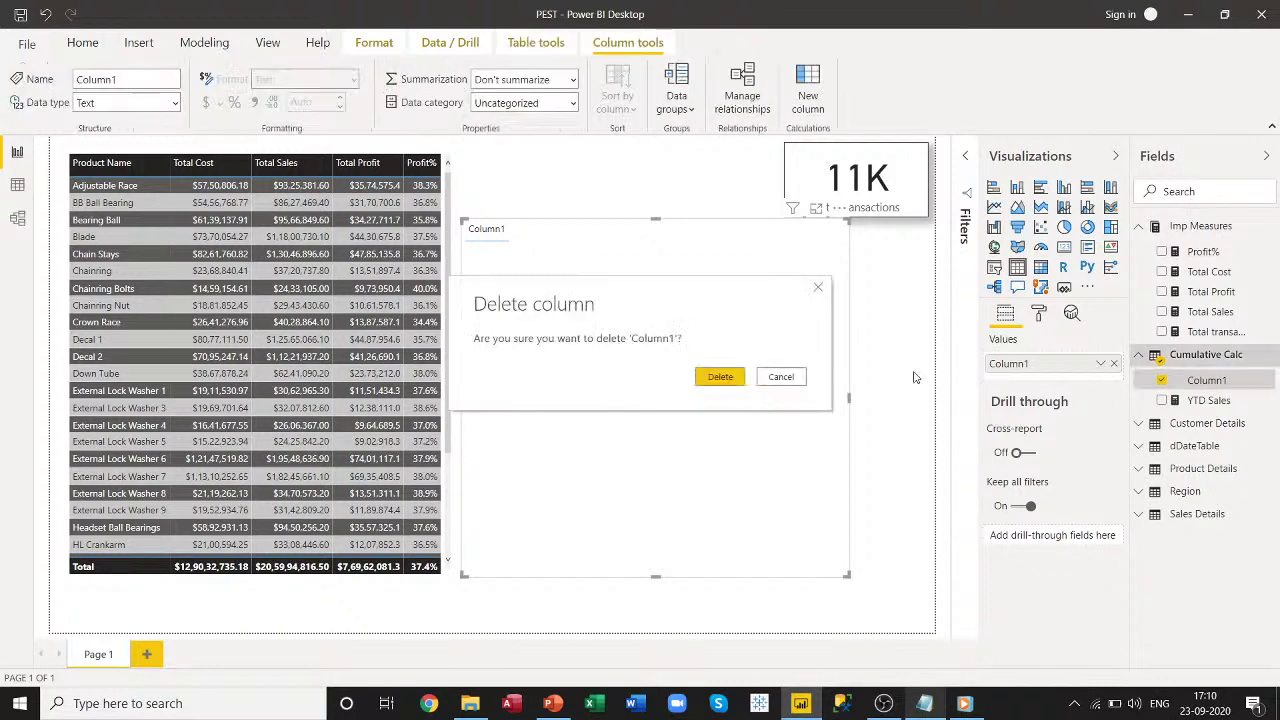
left_click(720, 377)
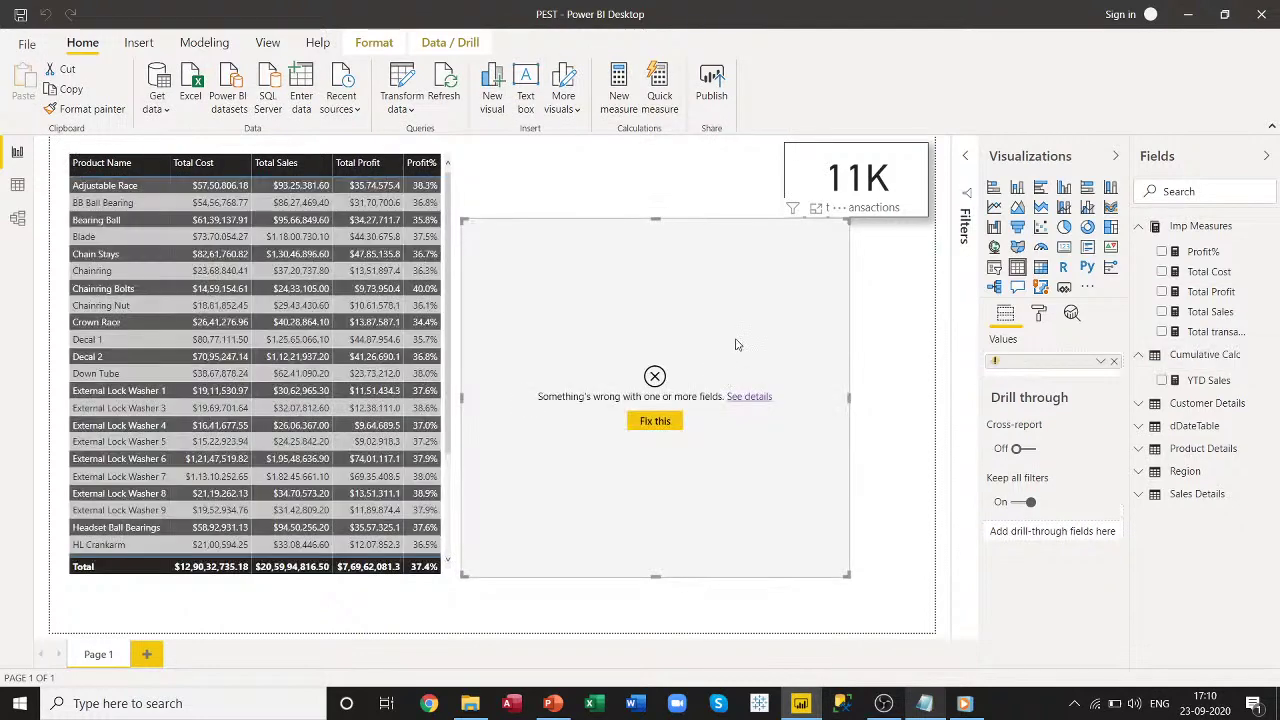
key("Delete")
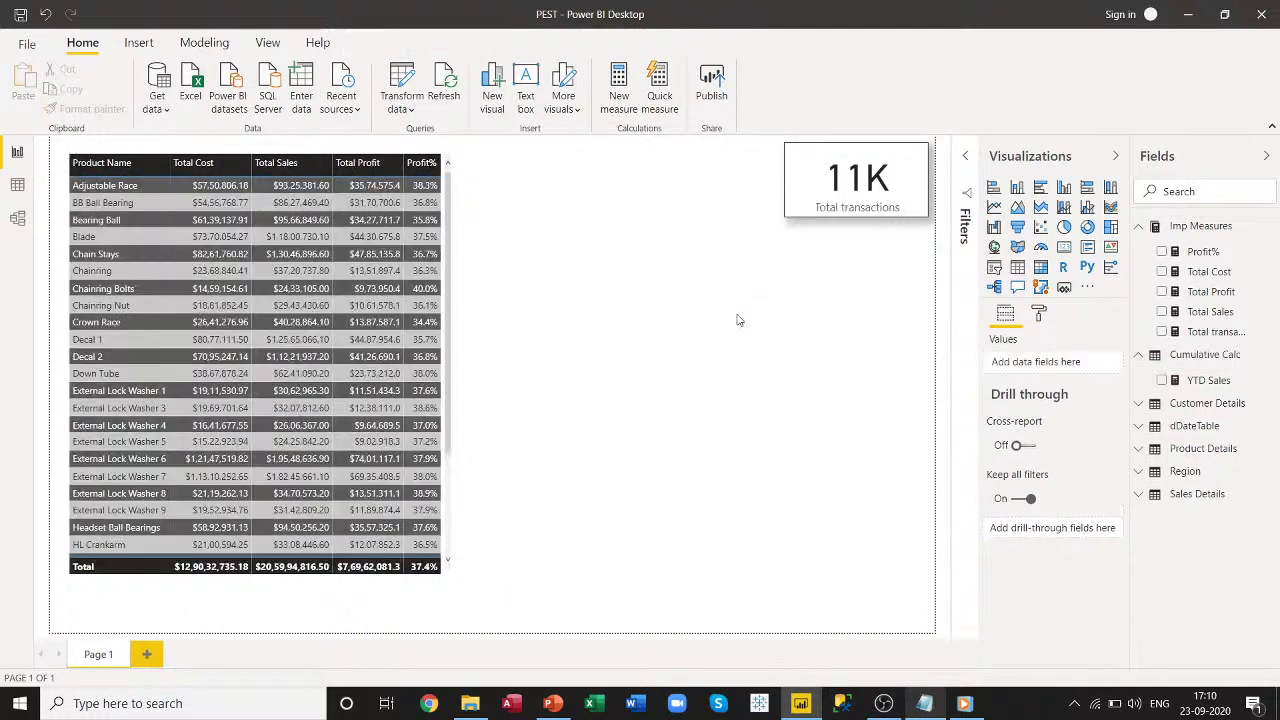
Refresh the field list so Cumulative Calc is treated as a measure table, and expand it.
left_click(1266, 160)
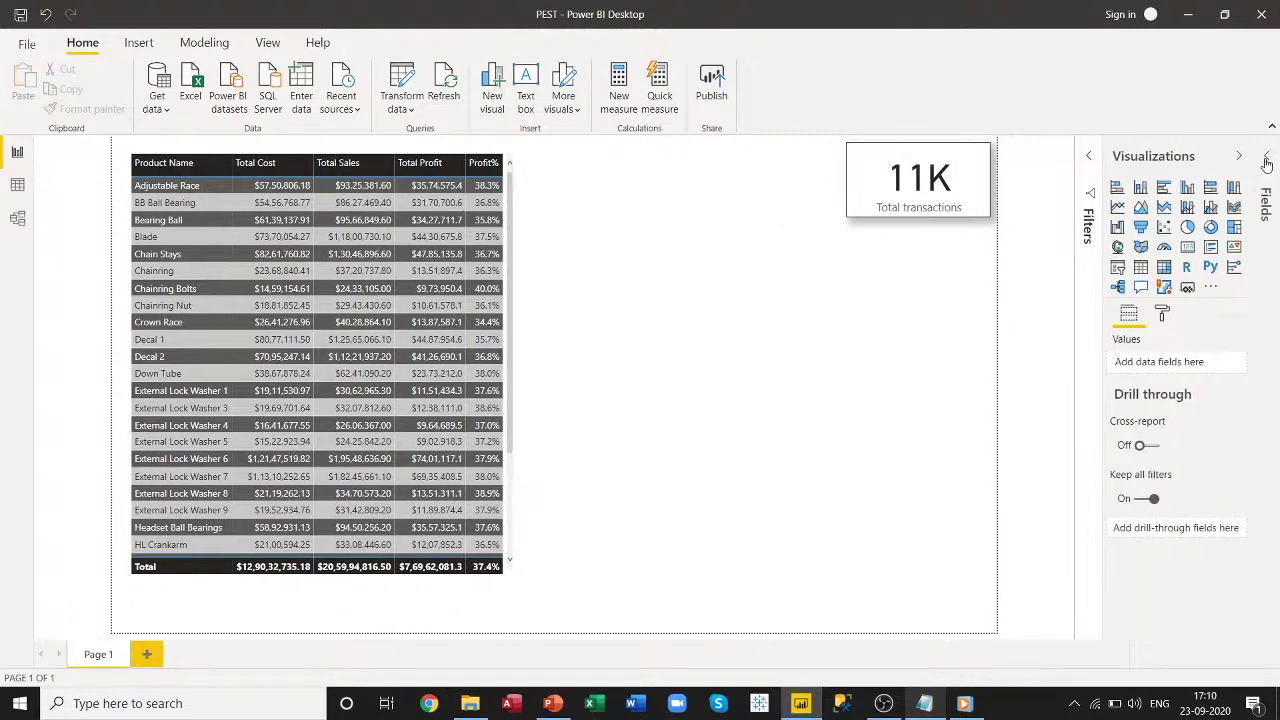
left_click(1266, 162)
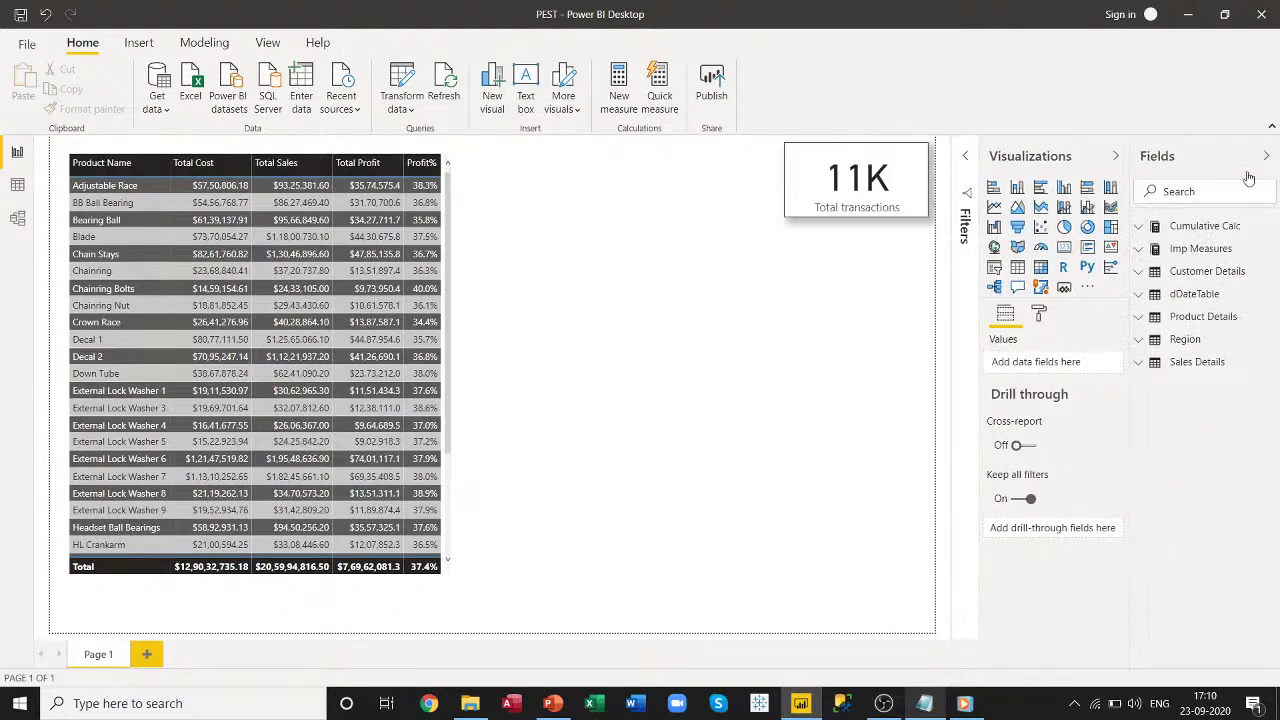
left_click(1141, 228)
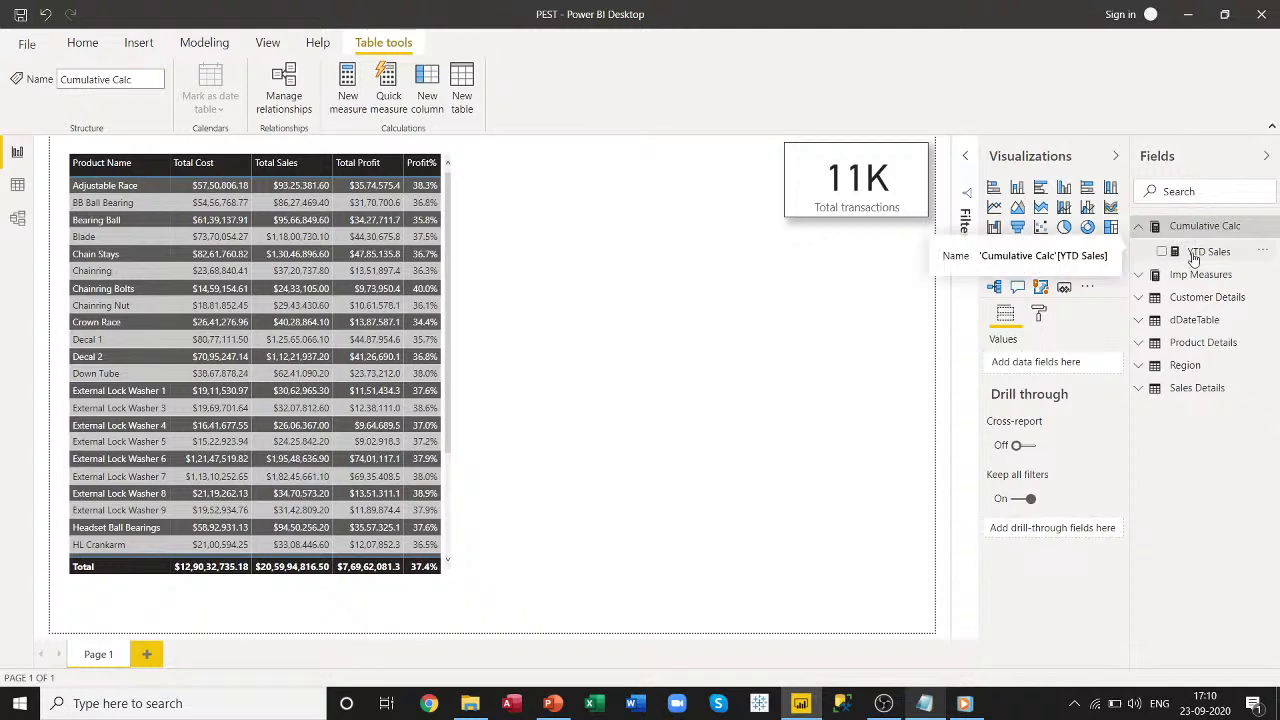
left_click(690, 422)
left_click(146, 654)
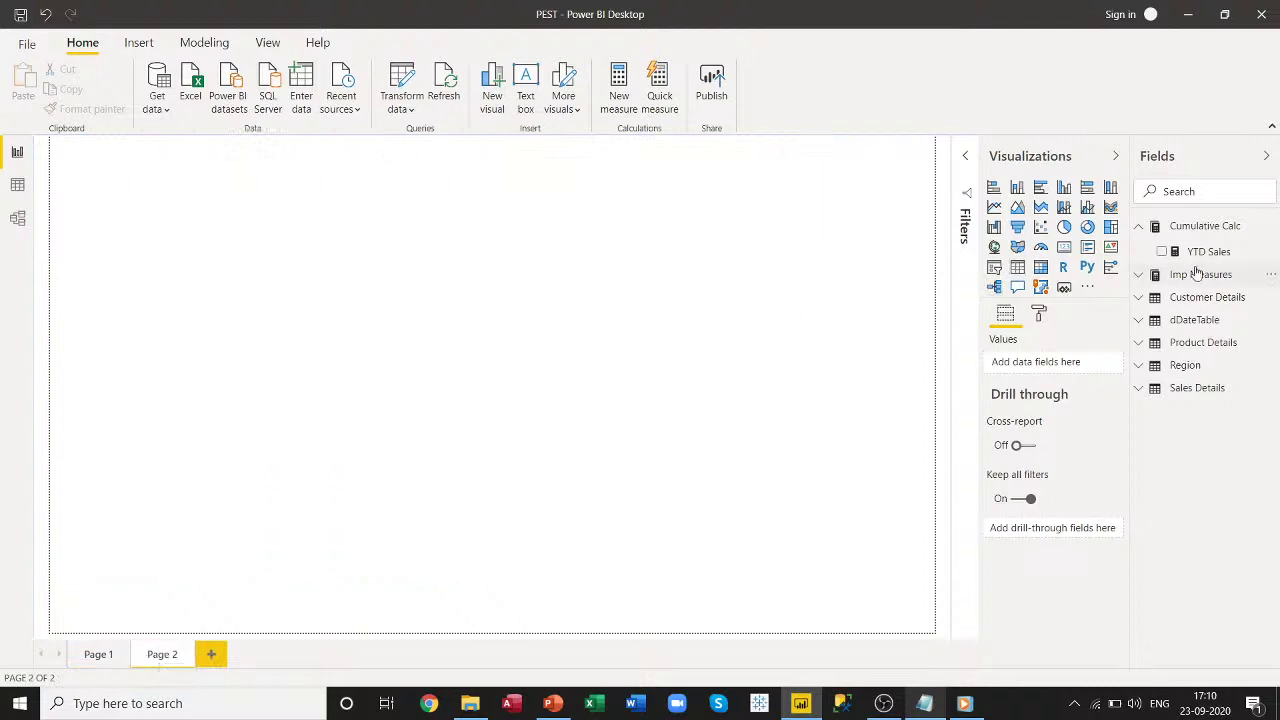
left_click(1019, 266)
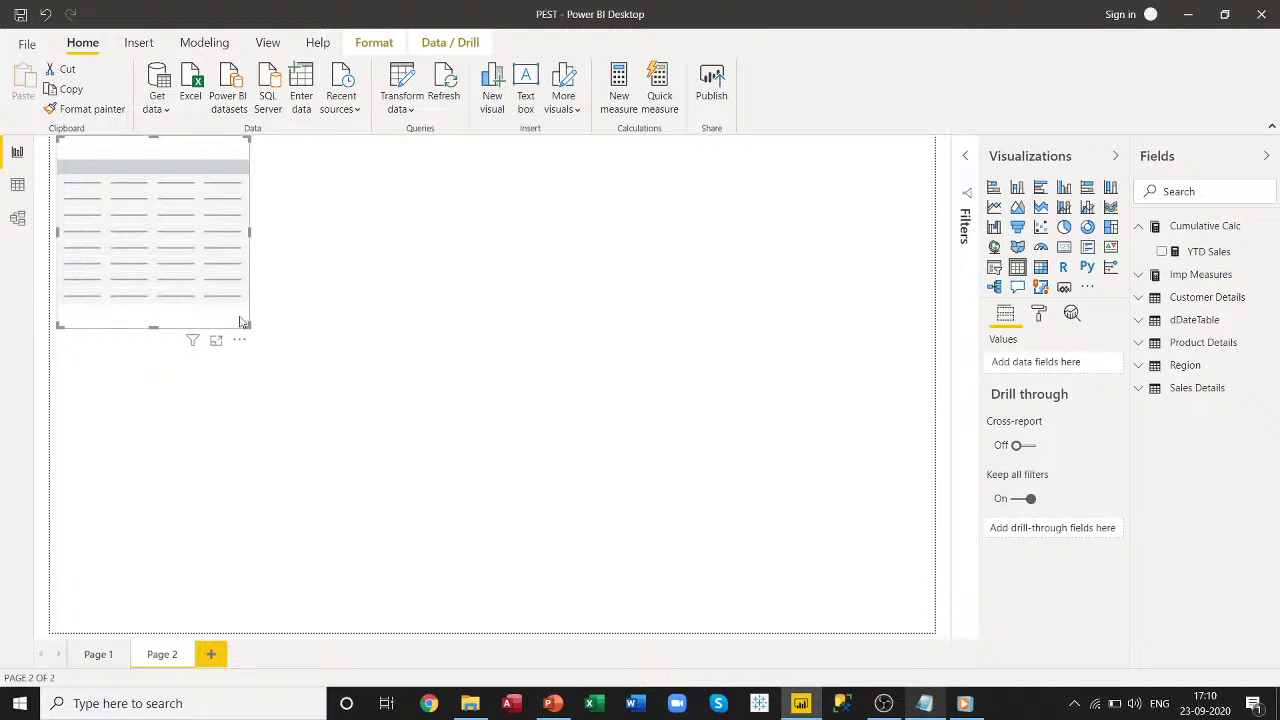
key("Delete")
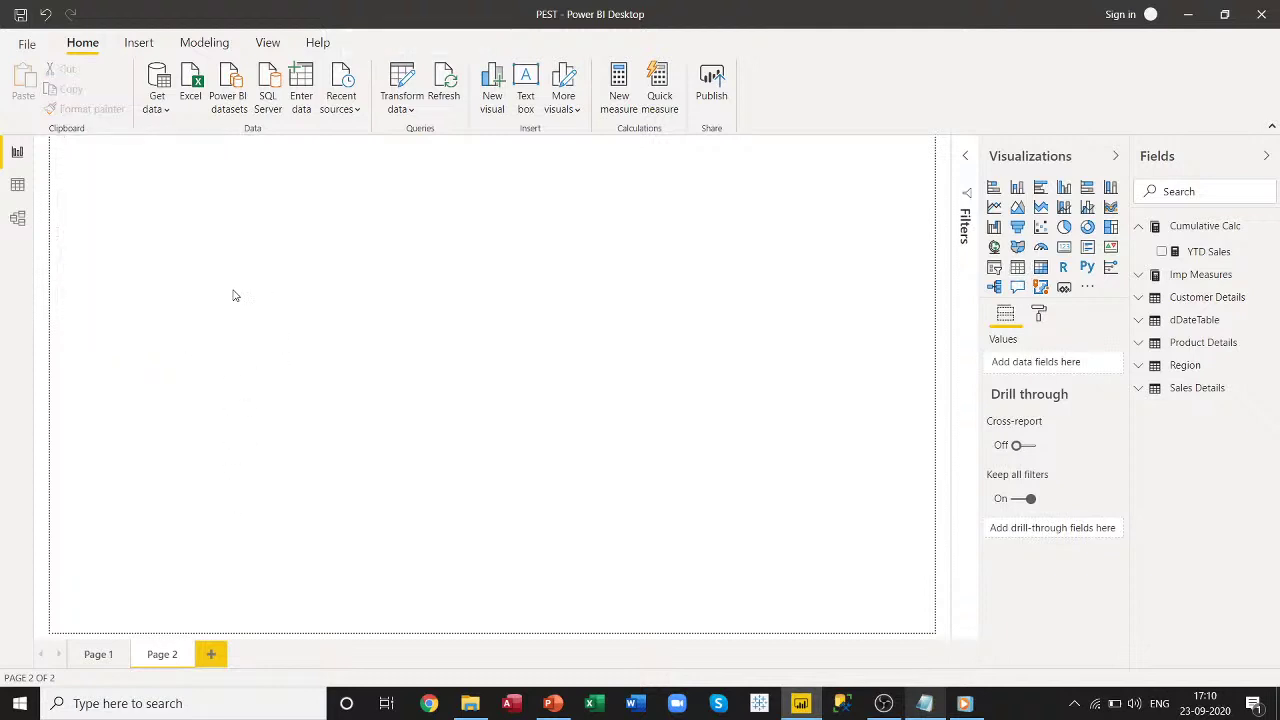
right_click(158, 651)
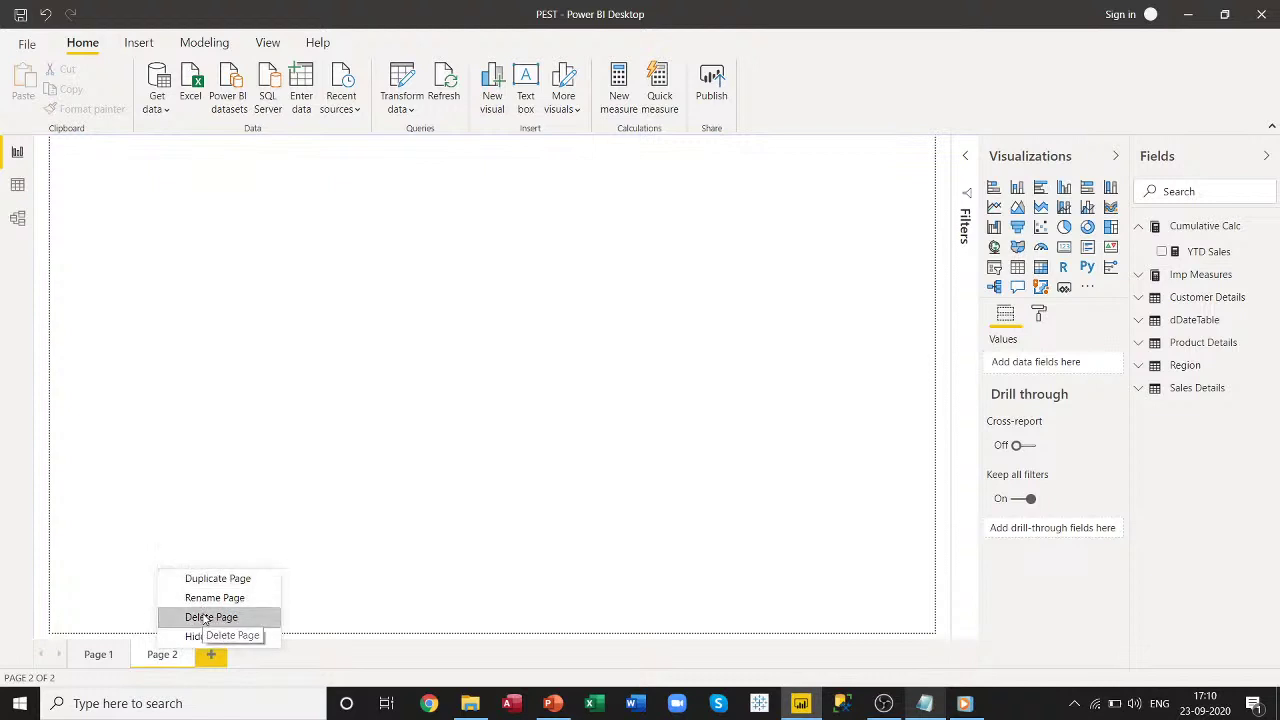
left_click(429, 500)
key("ctrl+z")
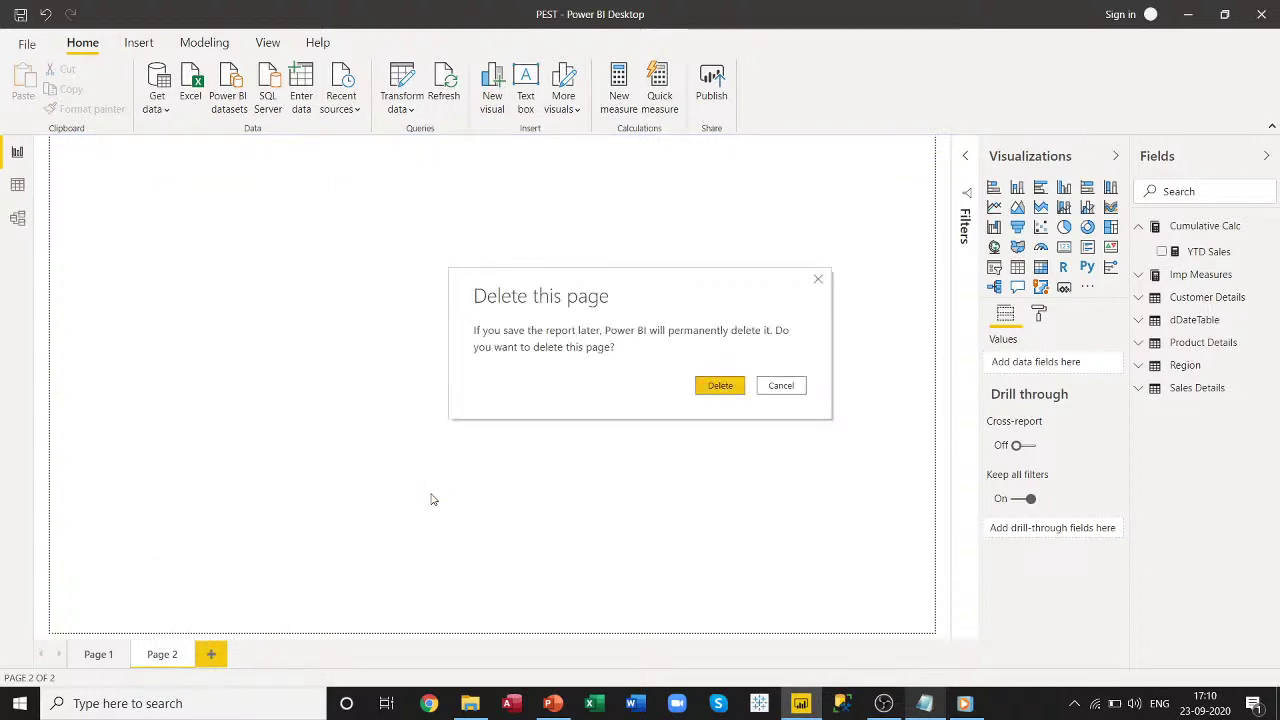
left_click(704, 386)
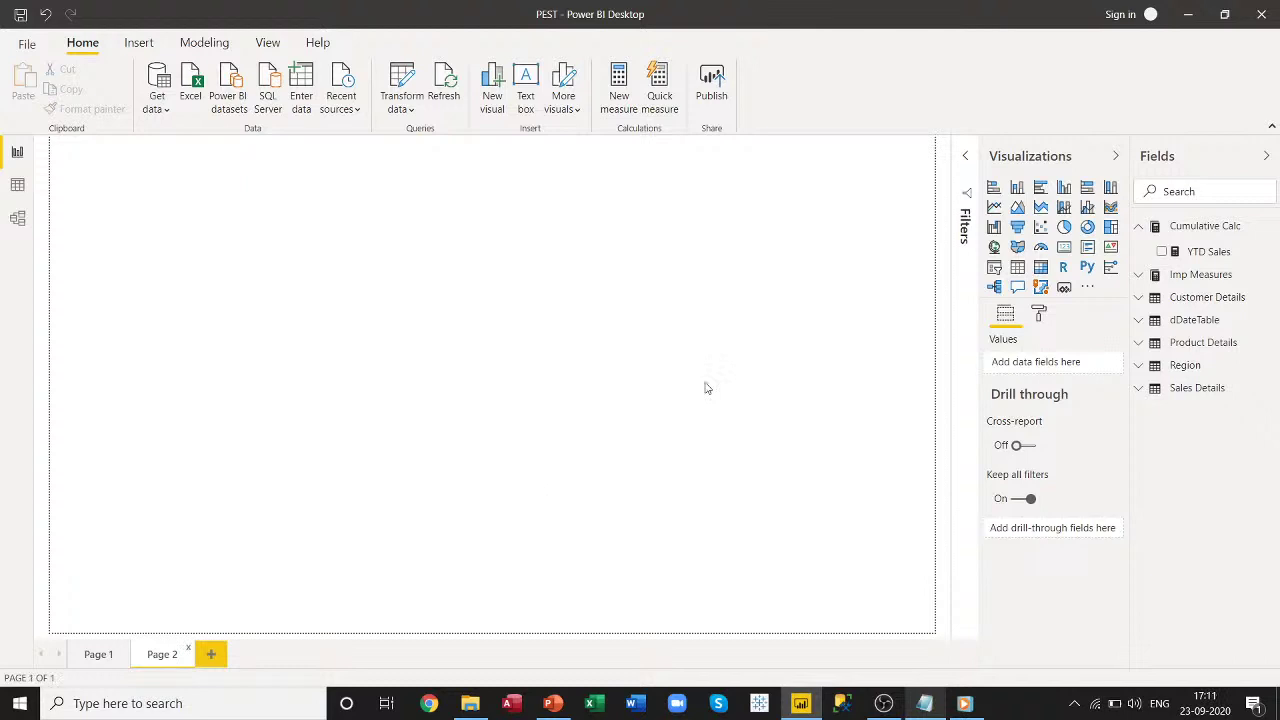
Rename the report page Page 1 as Sales Report.
right_click(100, 662)
left_click(435, 607)
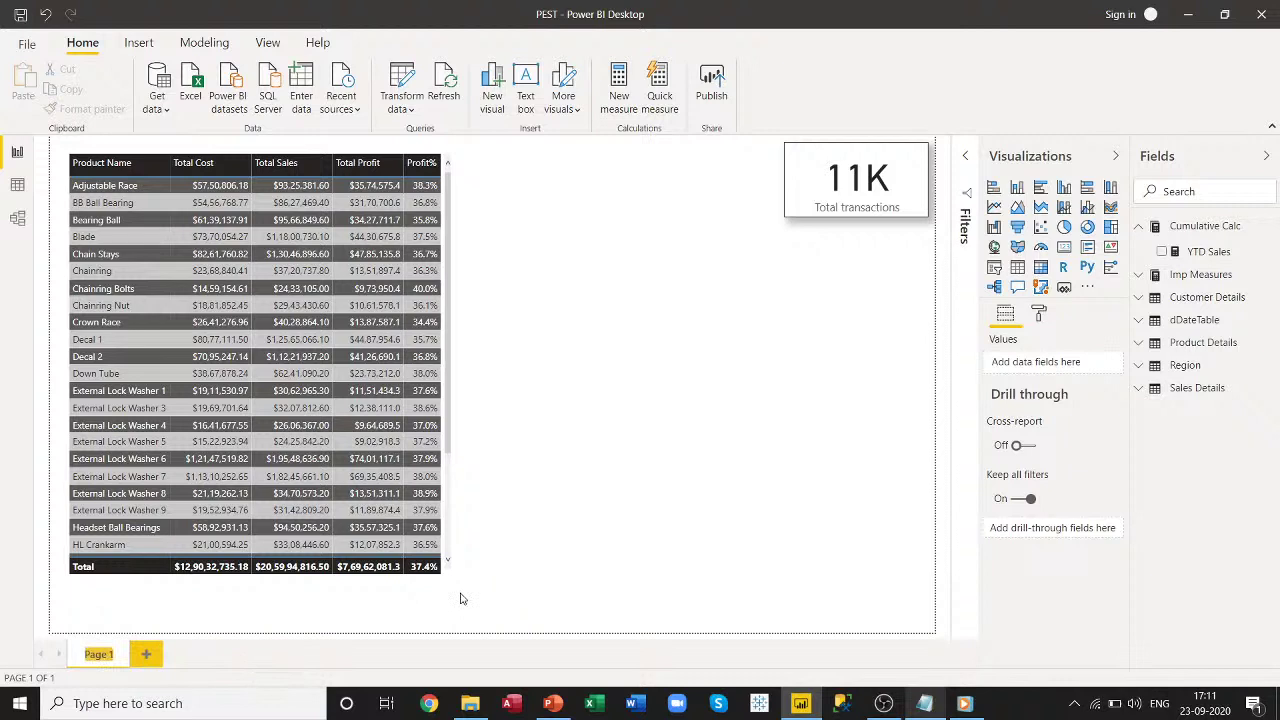
type("Sales R")
type("e")
type("port")
key("Return")
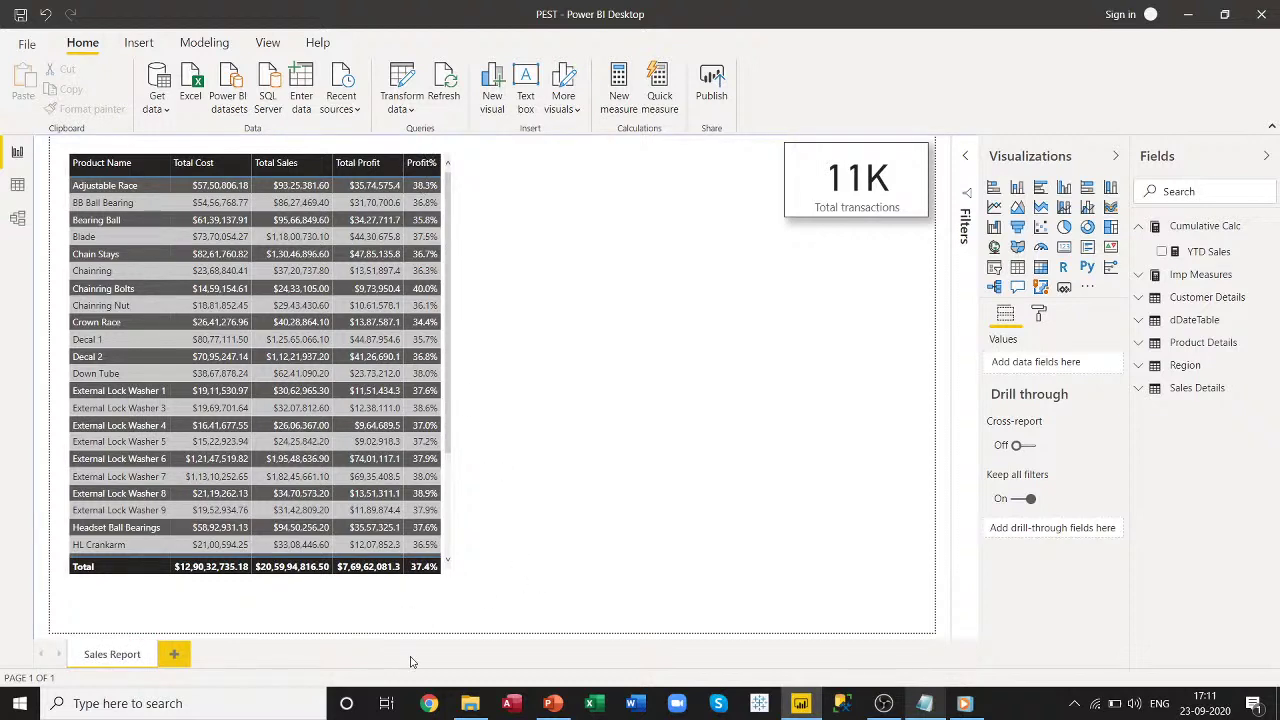
Fit the product table along the page's left edge, extending it nearly to the page bottom, and turn on its border and shadow.
left_click(305, 594)
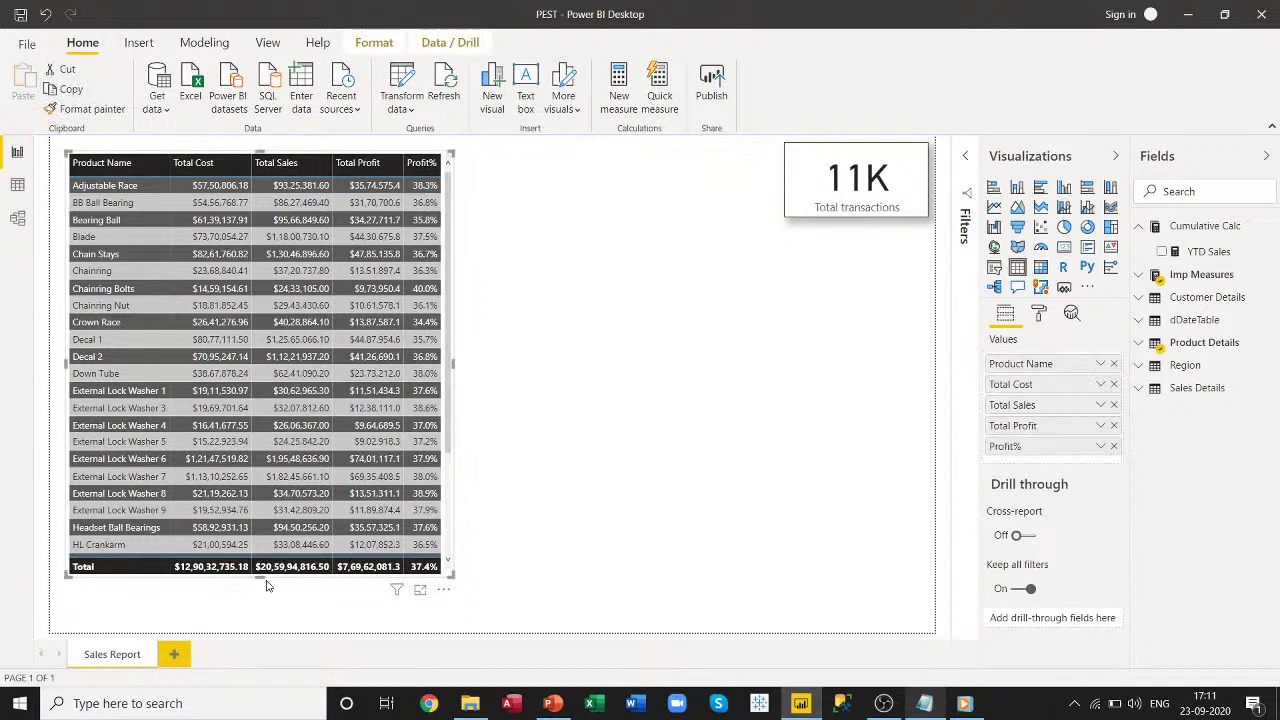
left_click_drag(265, 592, 258, 622)
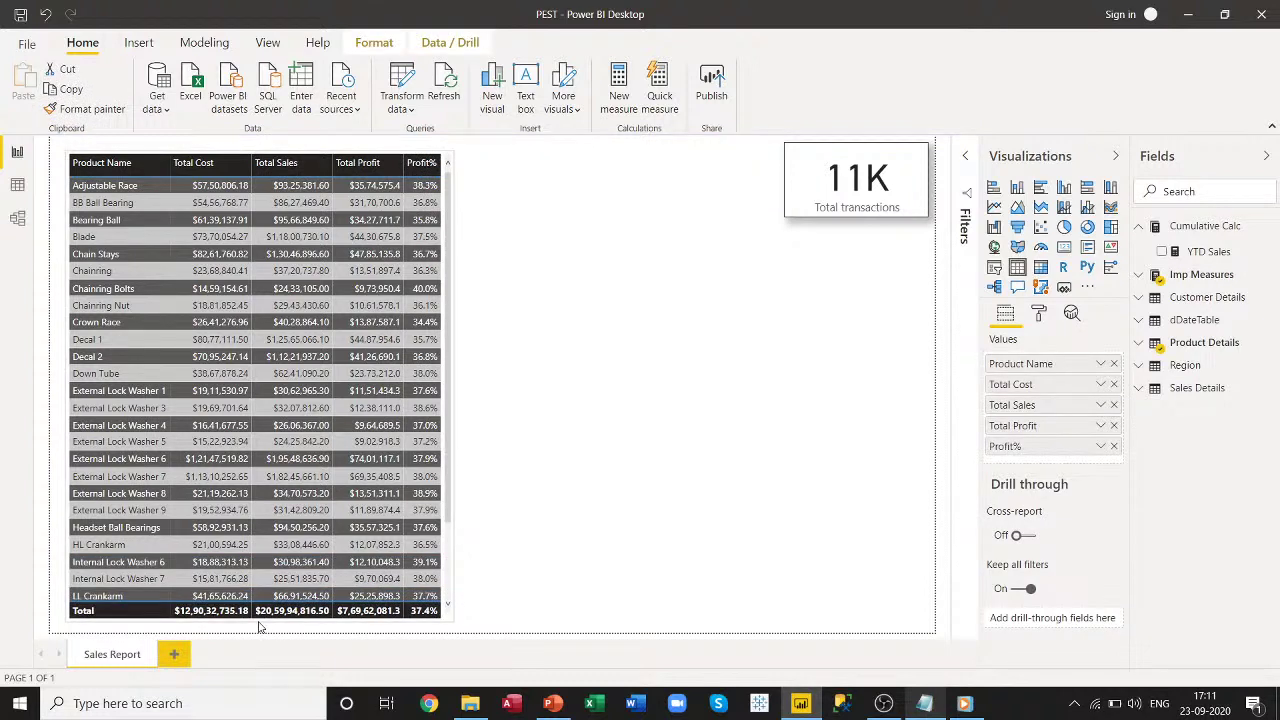
left_click(1039, 314)
scroll(1112, 575, "down", 3)
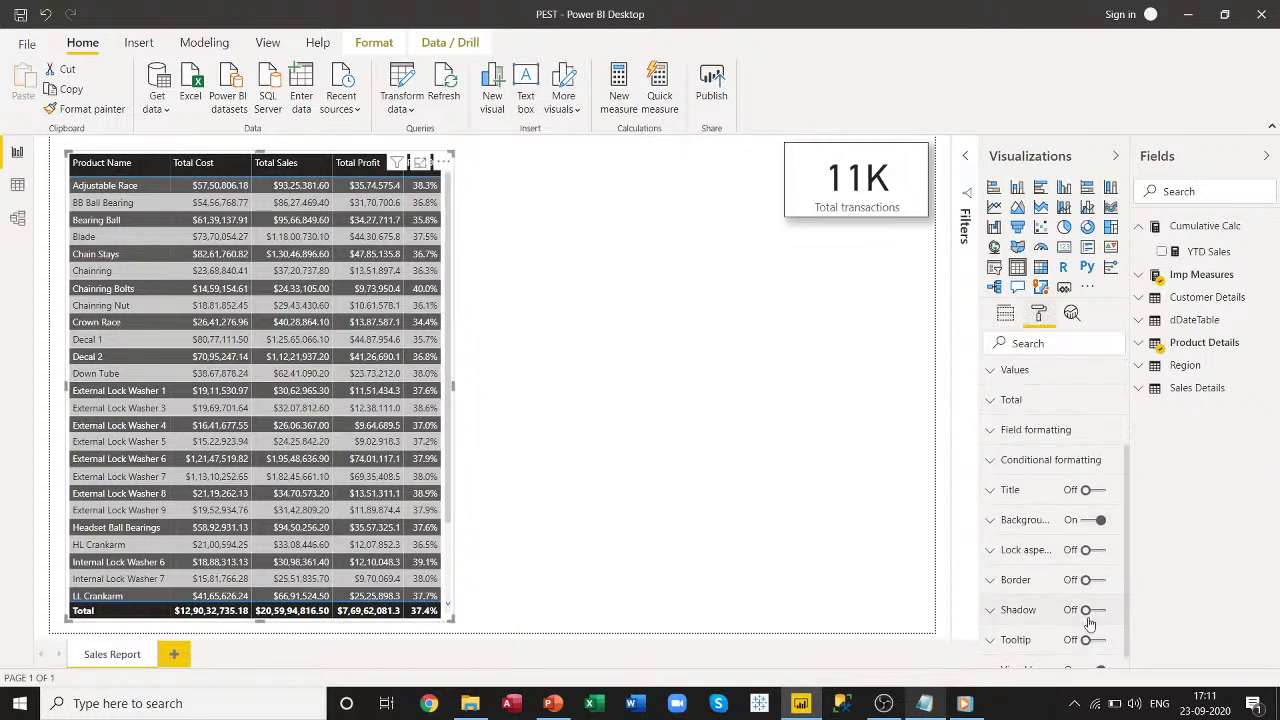
left_click(1099, 580)
left_click(1099, 612)
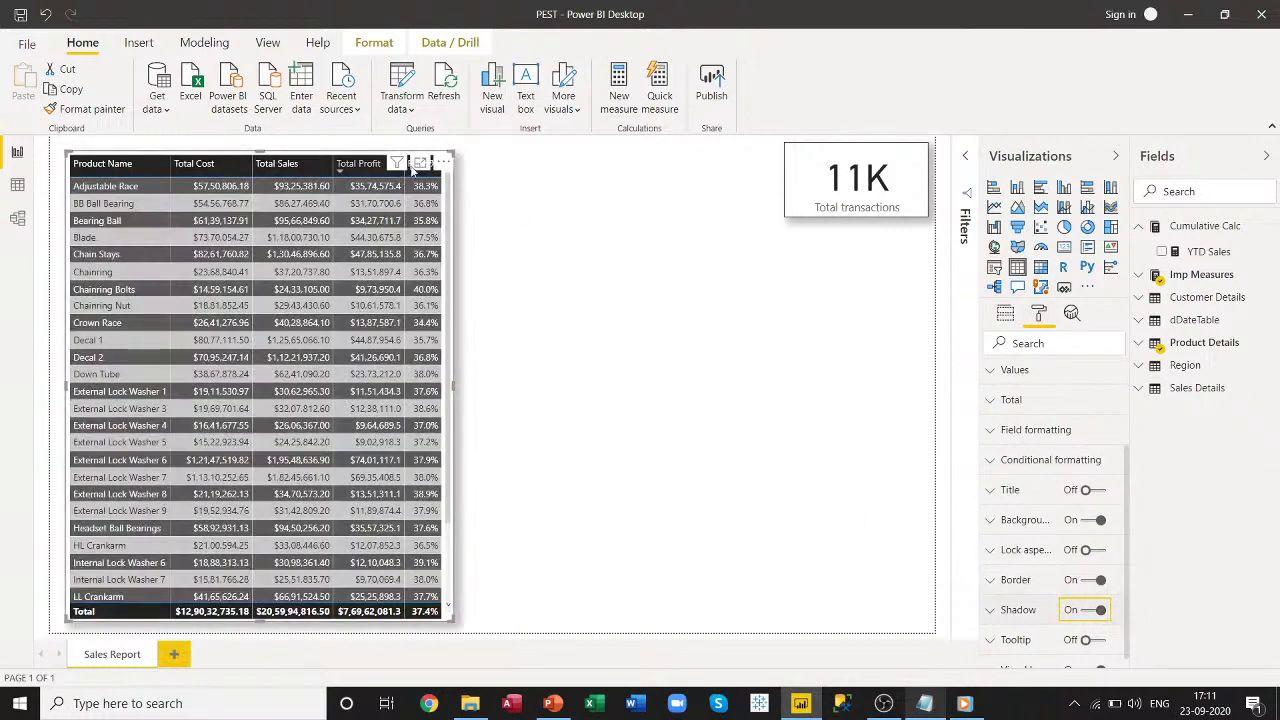
left_click_drag(455, 421, 449, 419)
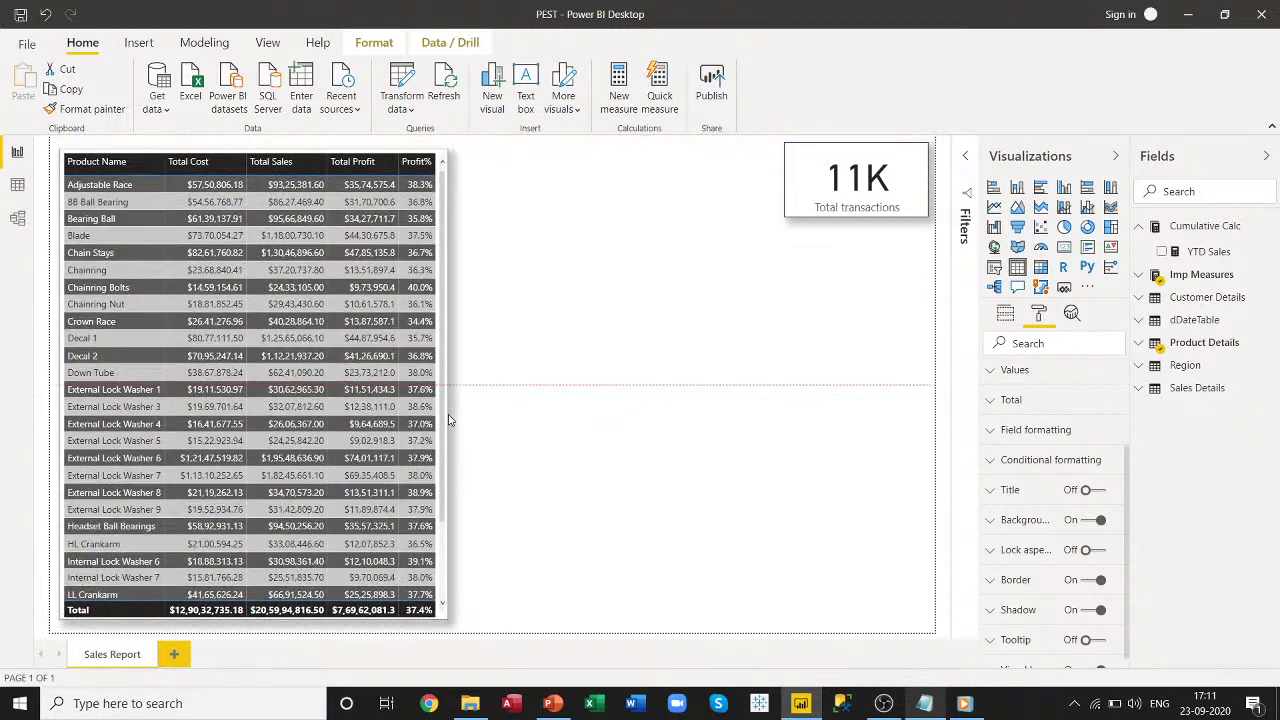
left_click(608, 472)
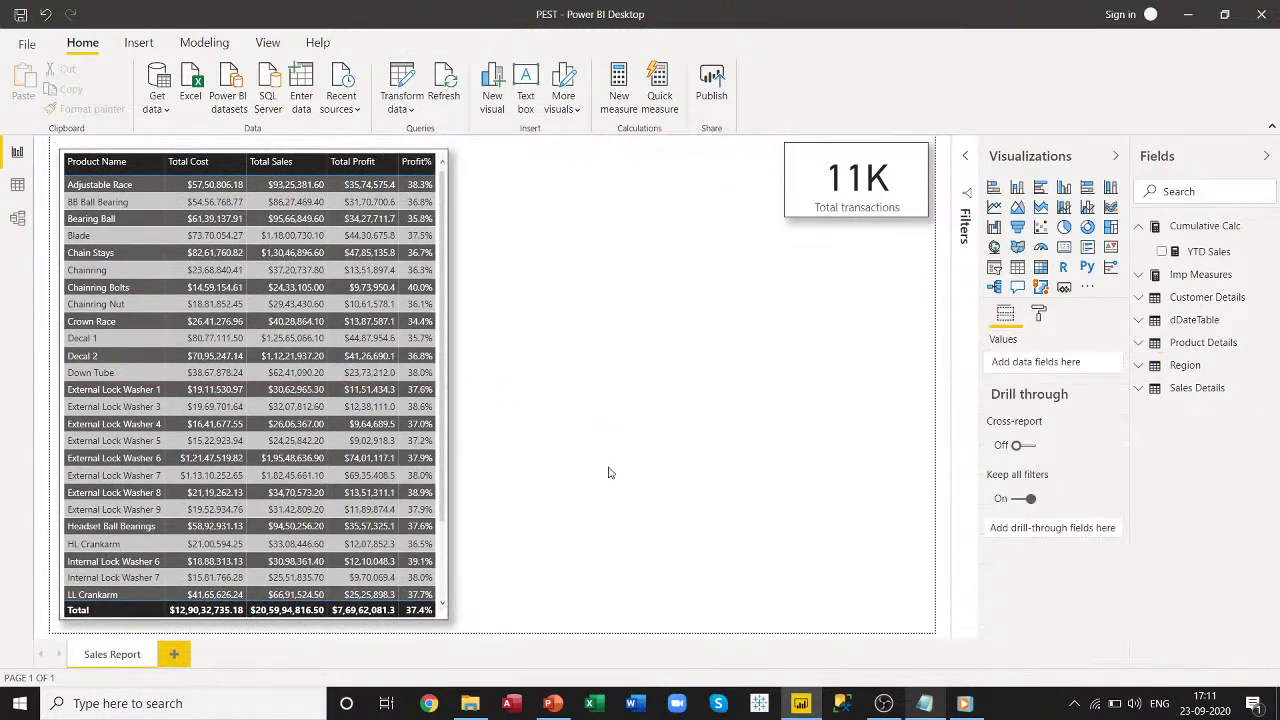
Add an empty table visual beside the product table, matching its height and narrow enough to clear the Total transactions card.
left_click(1022, 267)
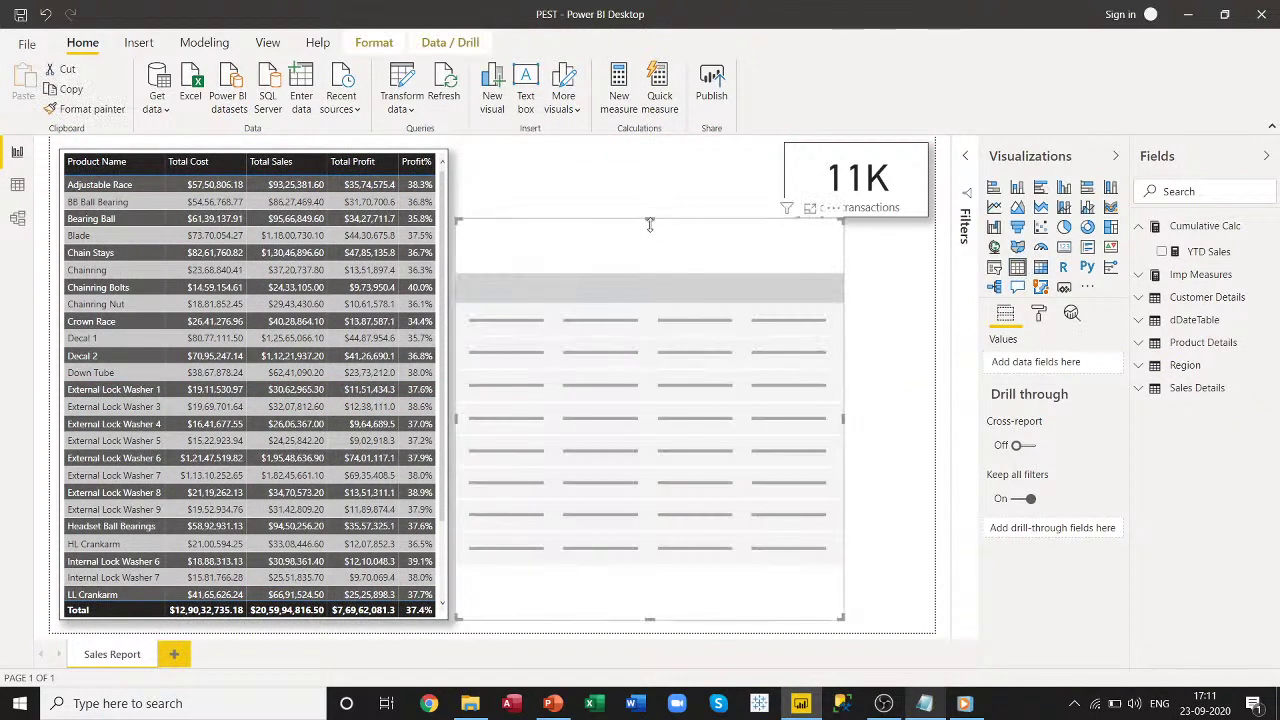
left_click_drag(648, 189, 645, 146)
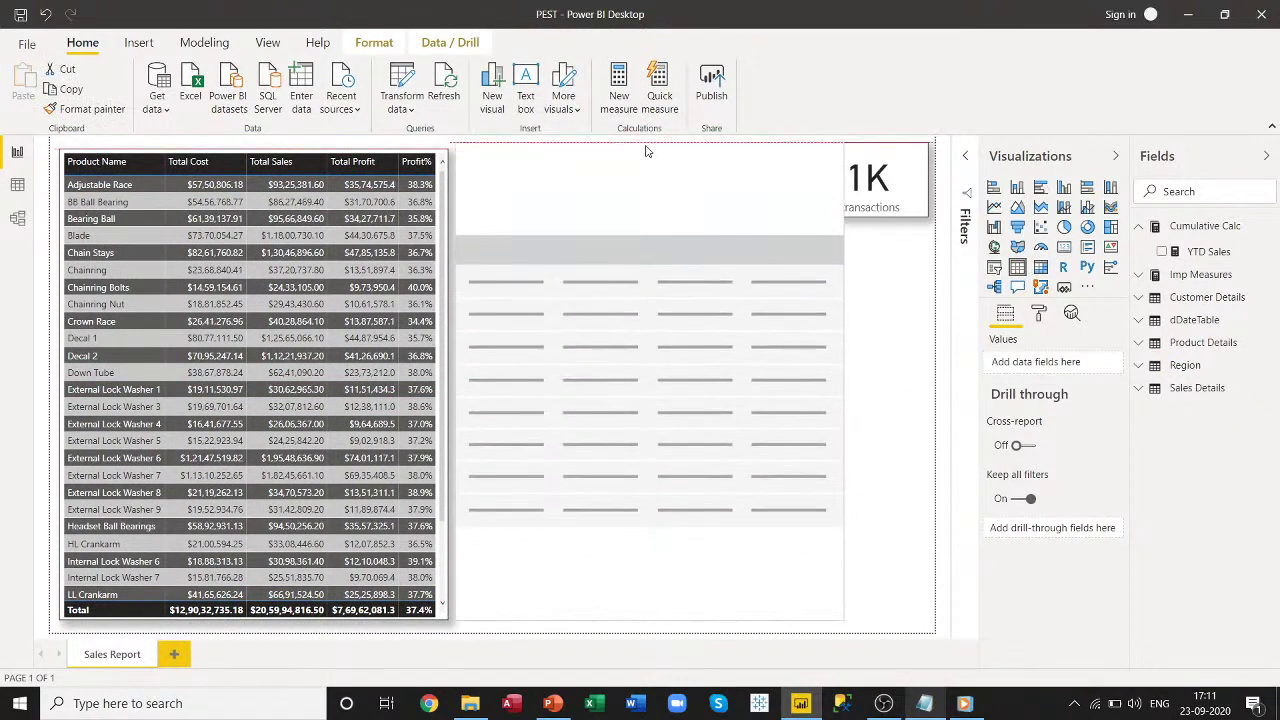
left_click_drag(843, 380, 720, 400)
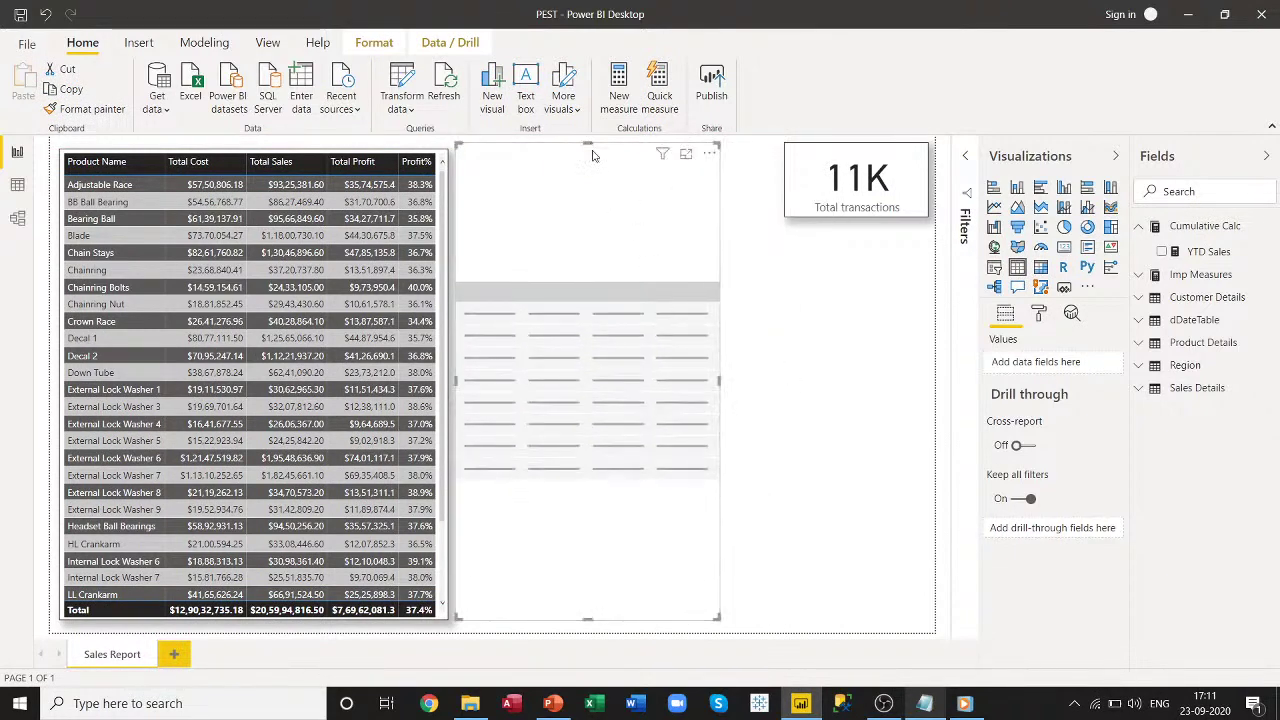
left_click_drag(592, 144, 592, 160)
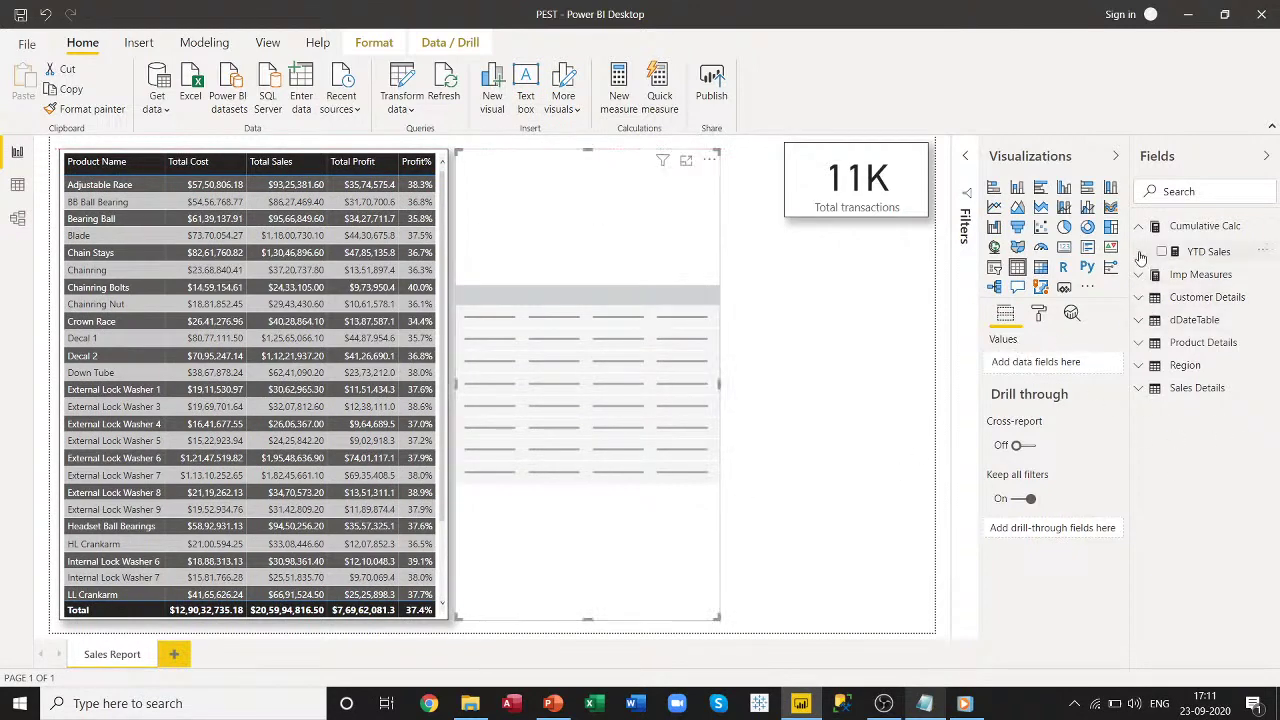
Fill the empty table visual with Customer Names from Customer Details, Total Sales from Imp Measures and YTD Sales from Cumulative Calc.
left_click(1142, 303)
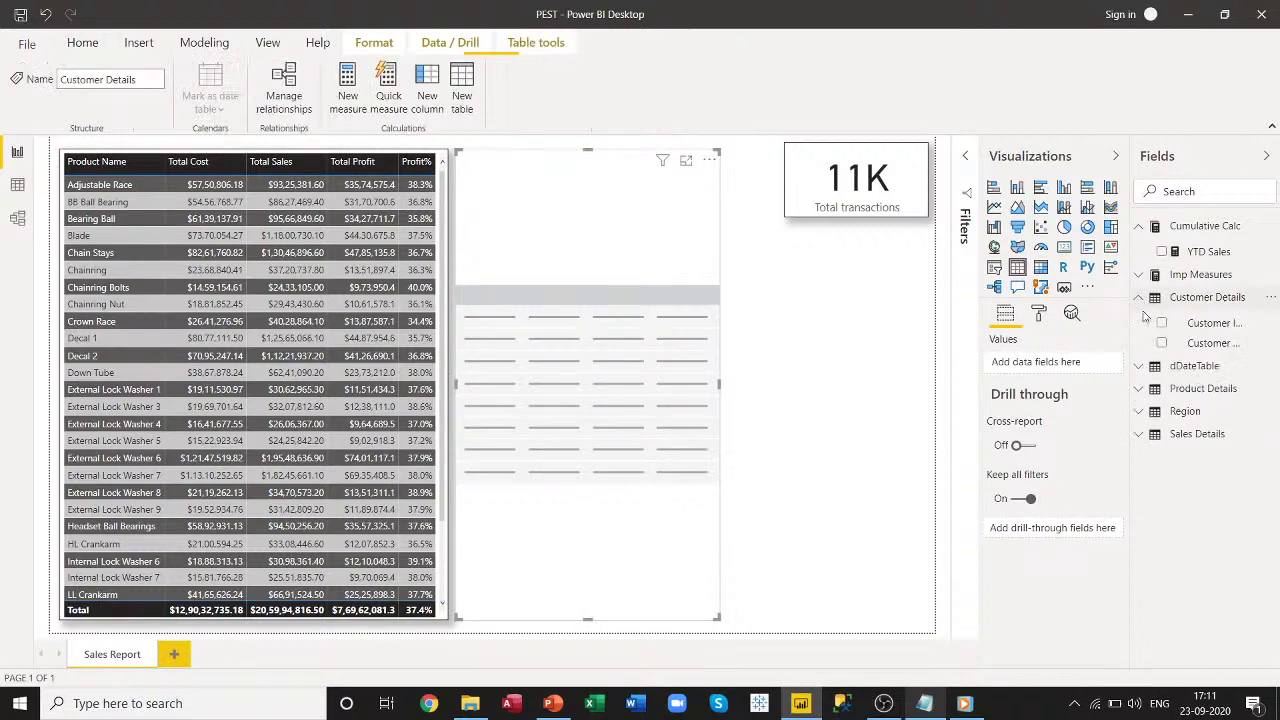
left_click_drag(1193, 345, 1065, 367)
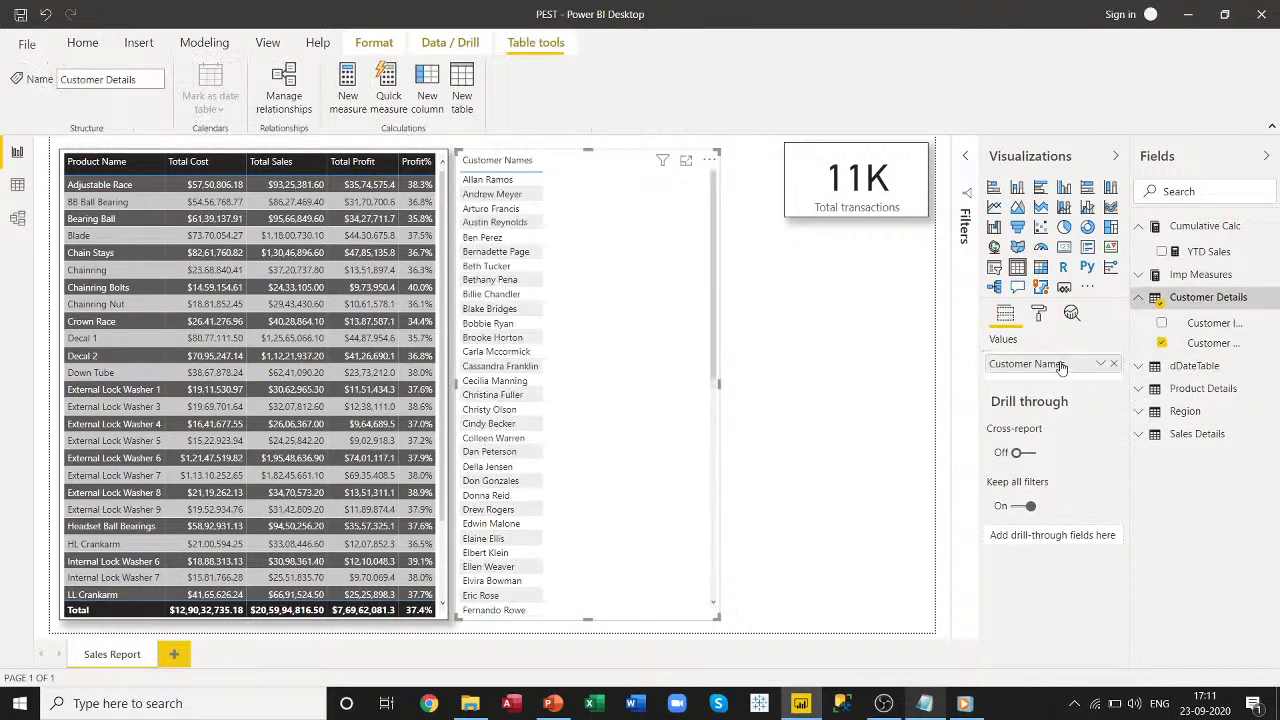
left_click(1139, 297)
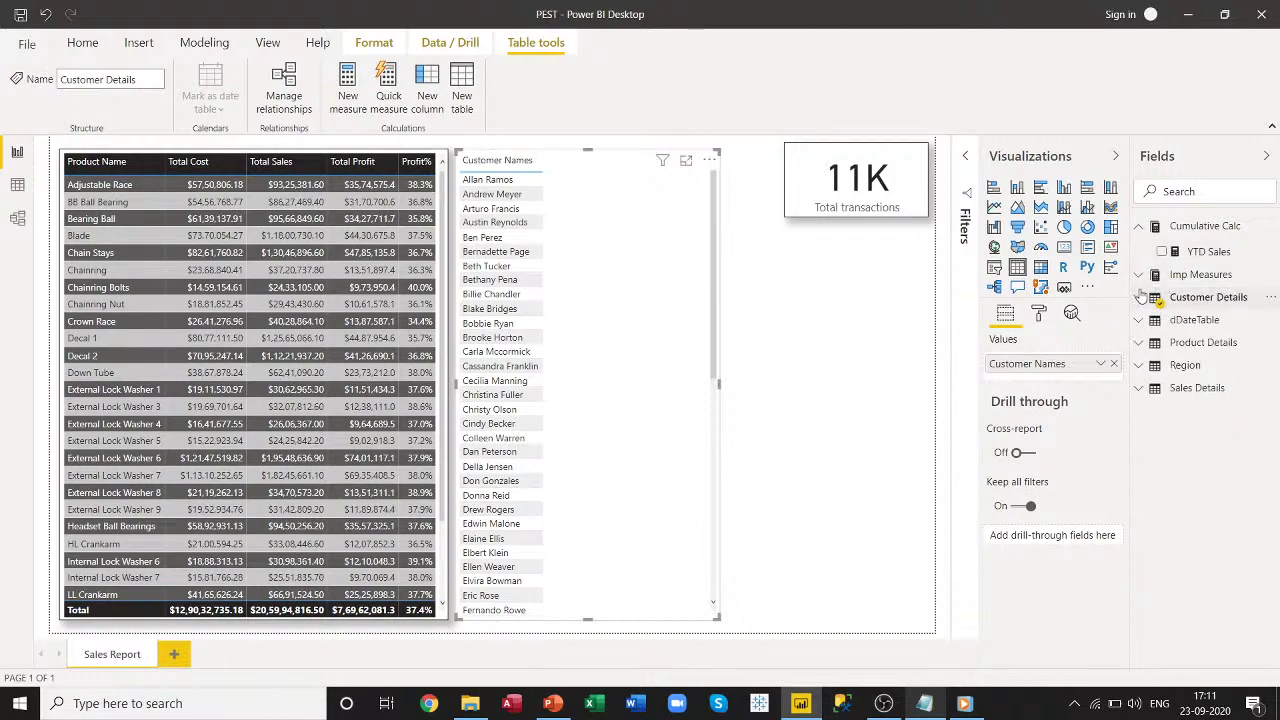
left_click(1139, 275)
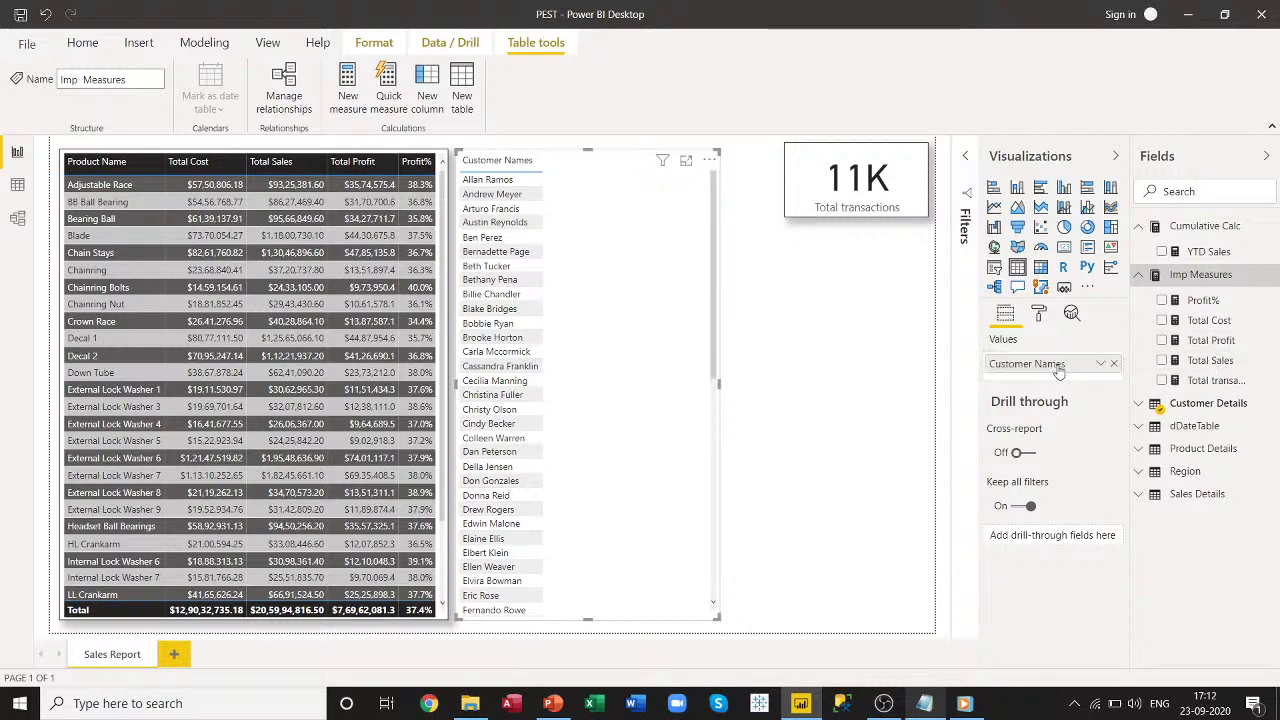
left_click_drag(1210, 360, 1050, 384)
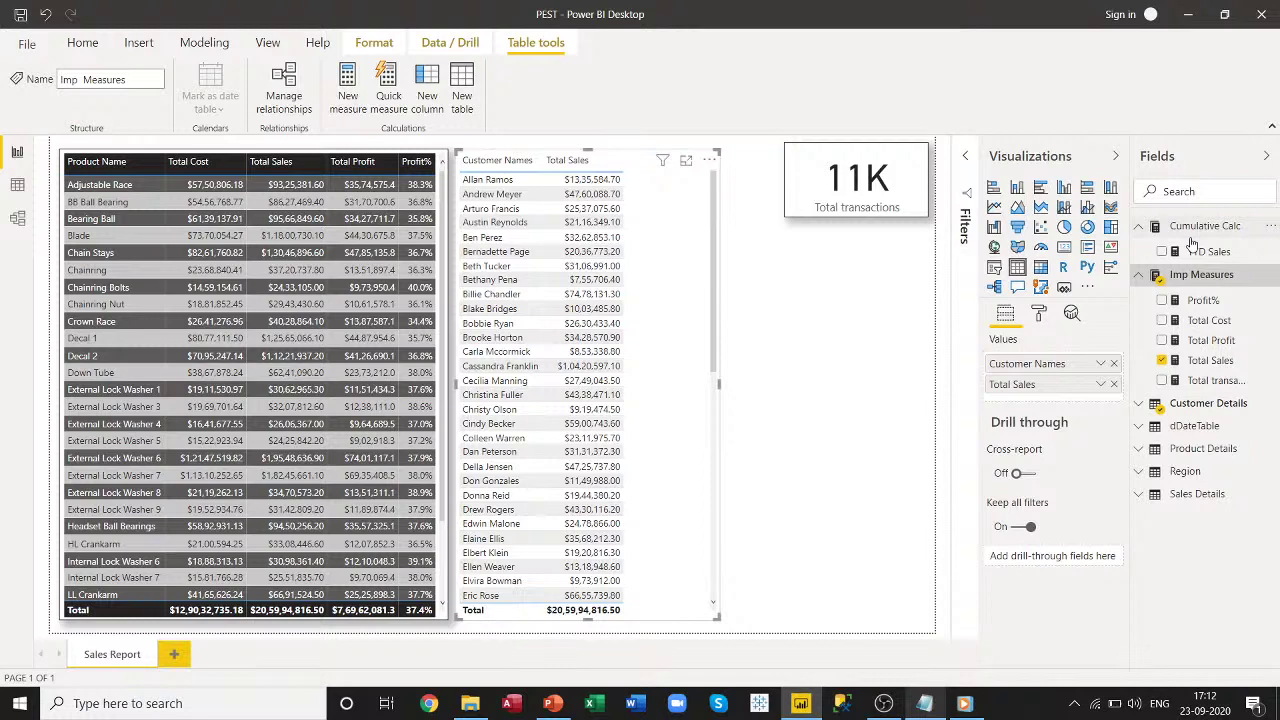
left_click_drag(1205, 254, 1060, 398)
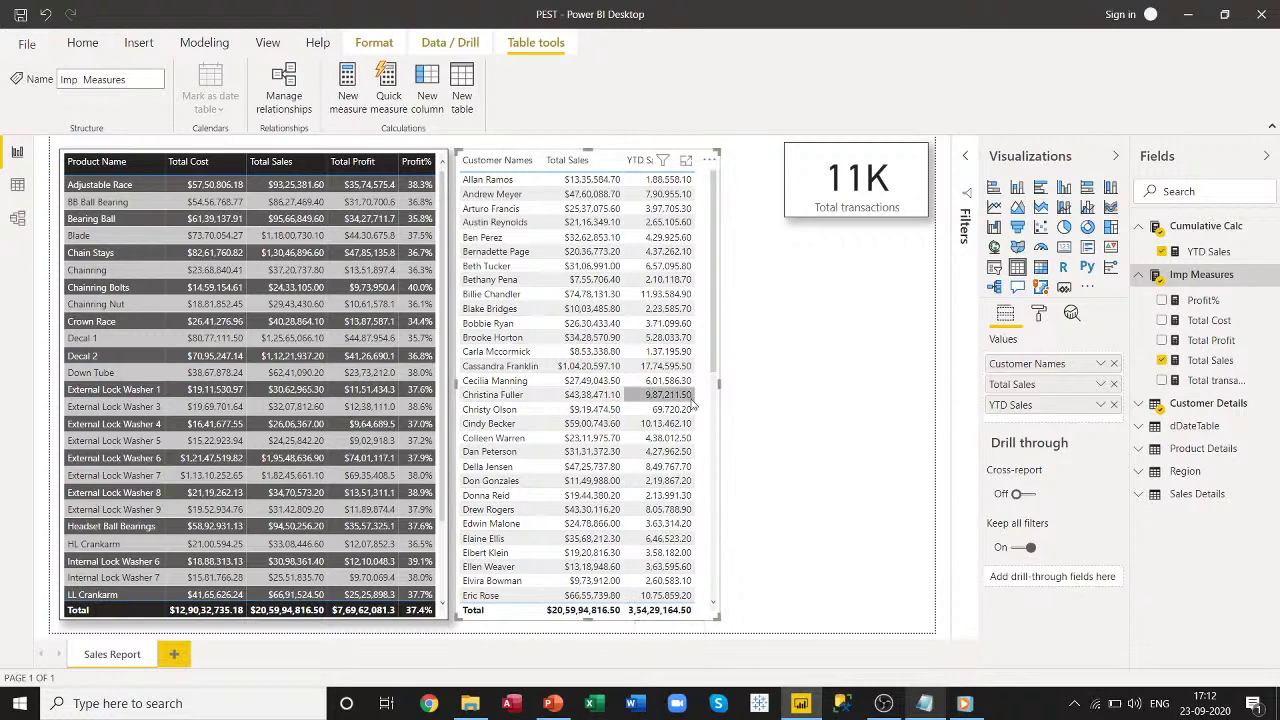
scroll(686, 412, "down", 10)
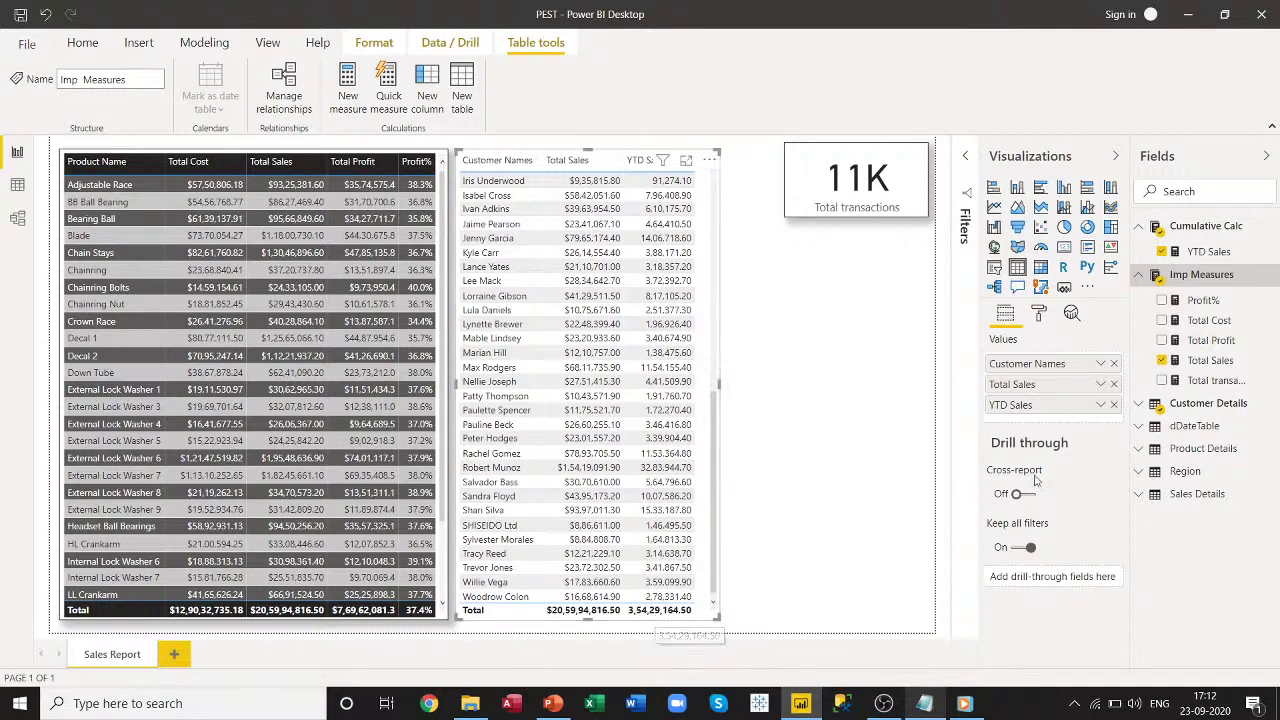
Narrow the customer table visual slightly by pulling in its right edge.
left_click(1100, 406)
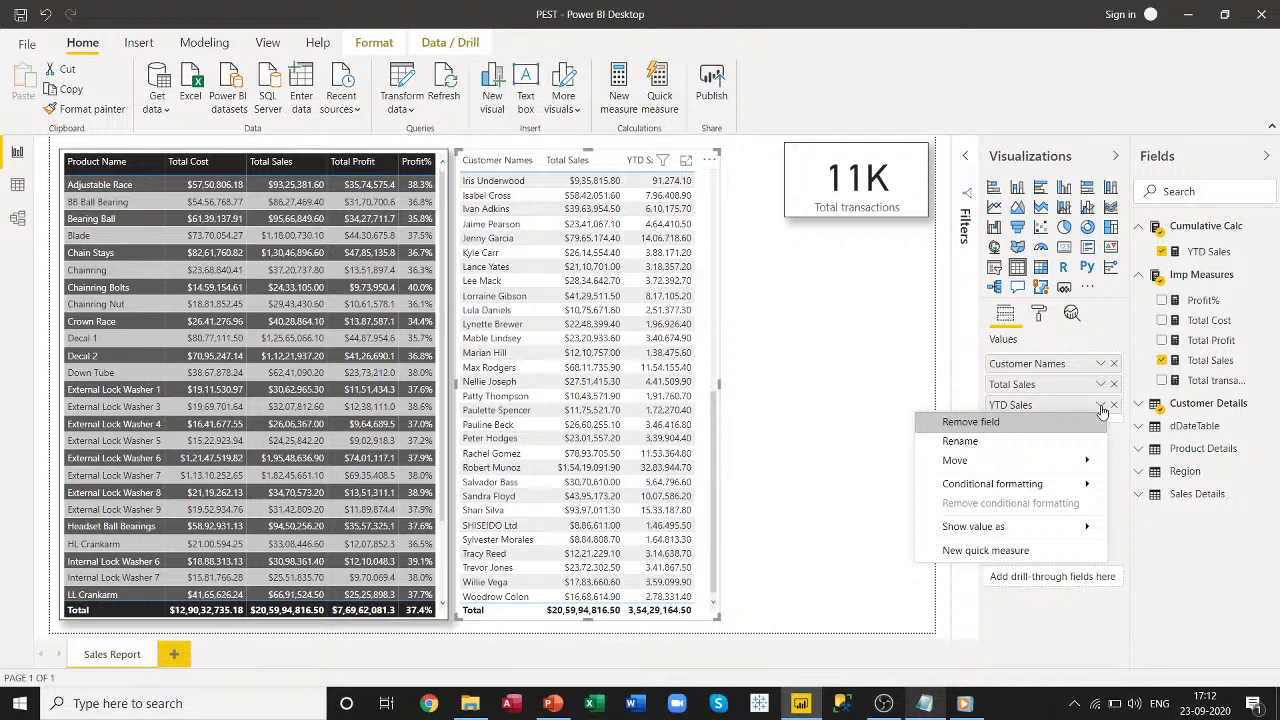
left_click(867, 433)
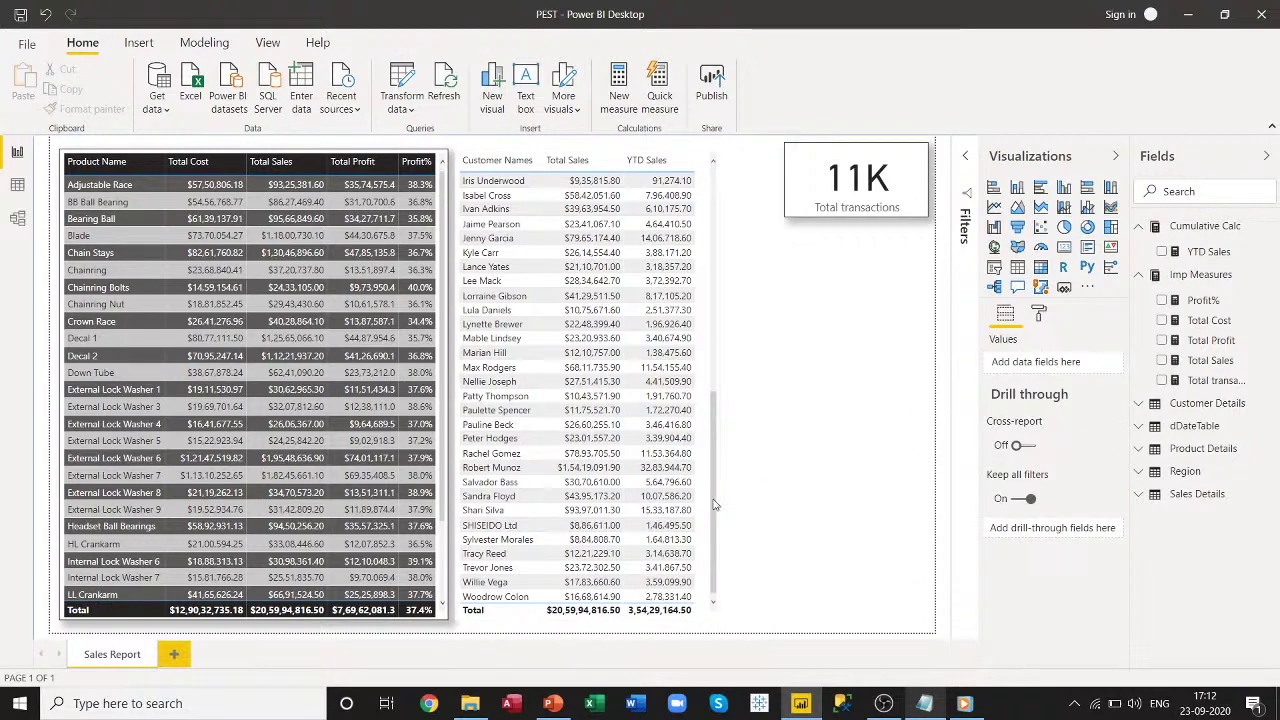
left_click(720, 400)
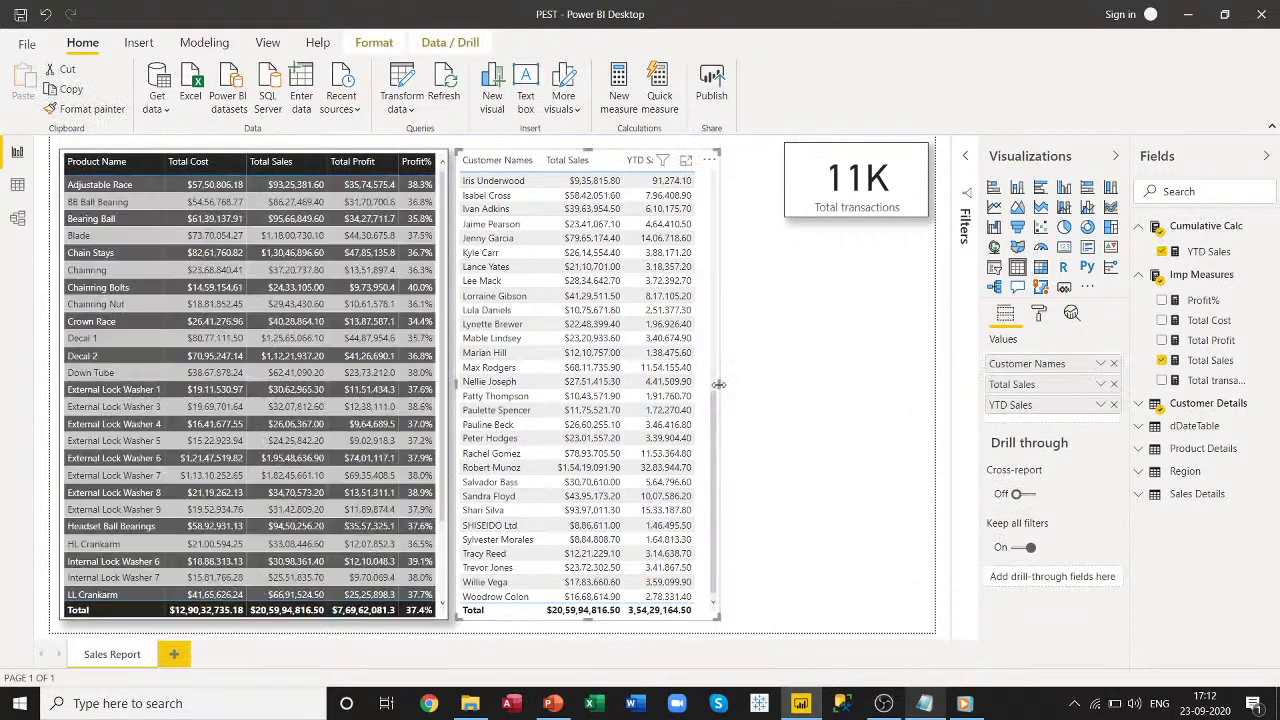
left_click_drag(718, 384, 714, 390)
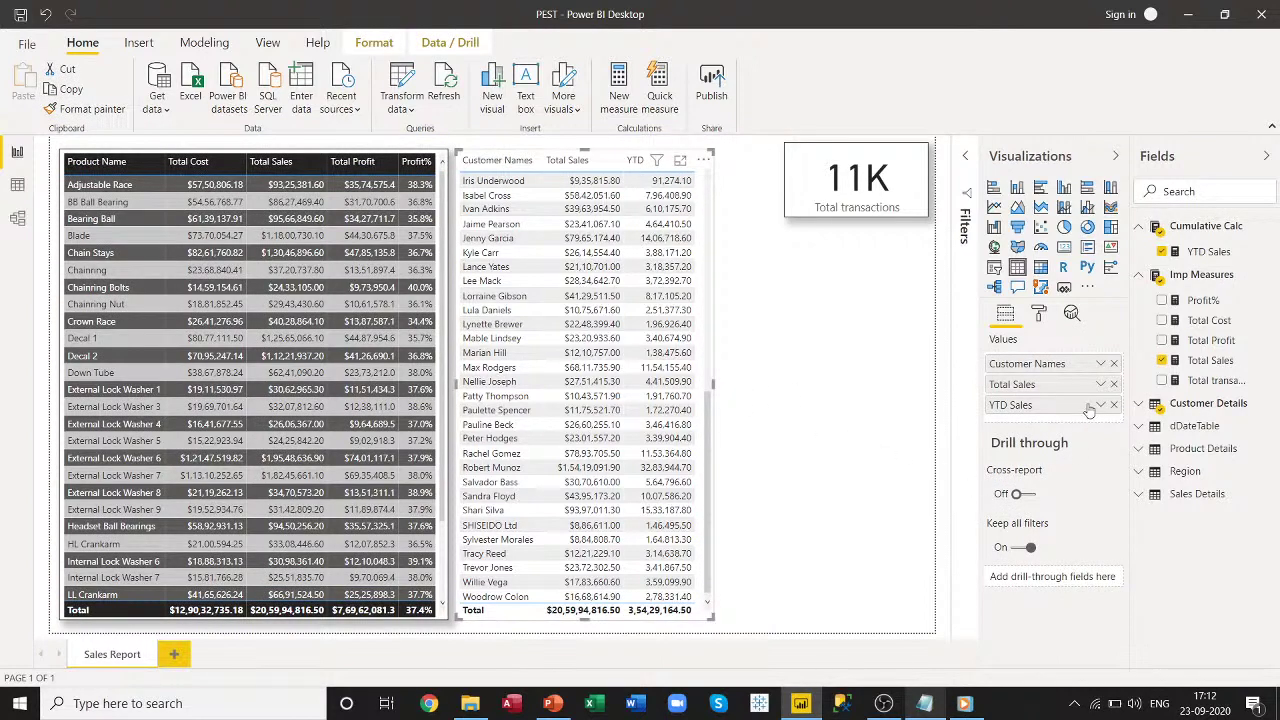
Replace Customer Names in the table with Date from dDateTable as the first column, using plain dates instead of the date hierarchy.
left_click(1114, 364)
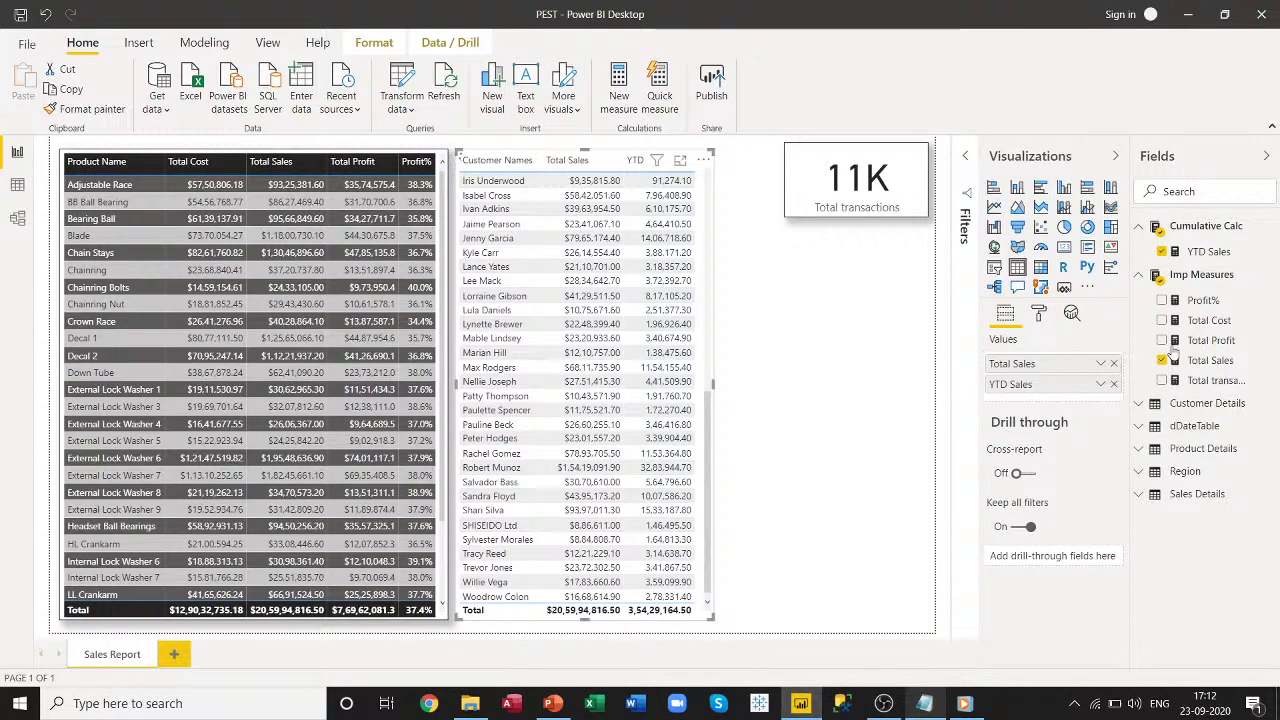
left_click(1138, 430)
left_click_drag(1198, 451, 1047, 364)
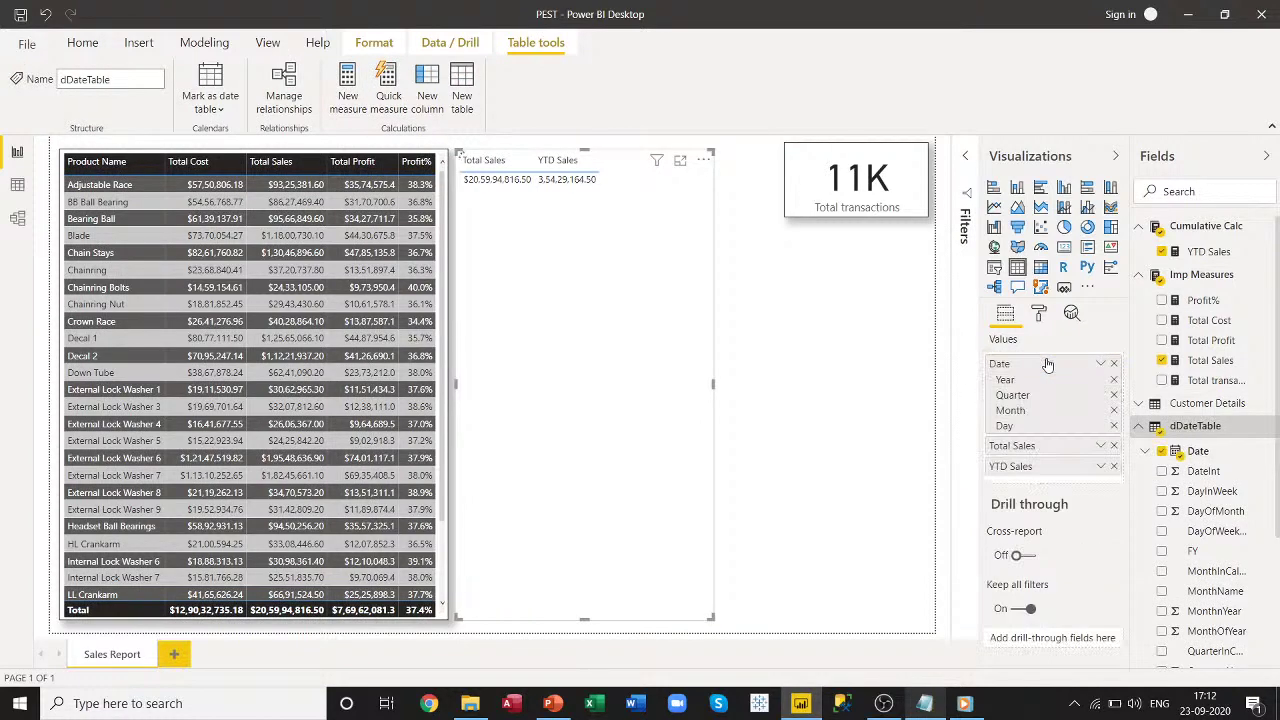
left_click(1100, 363)
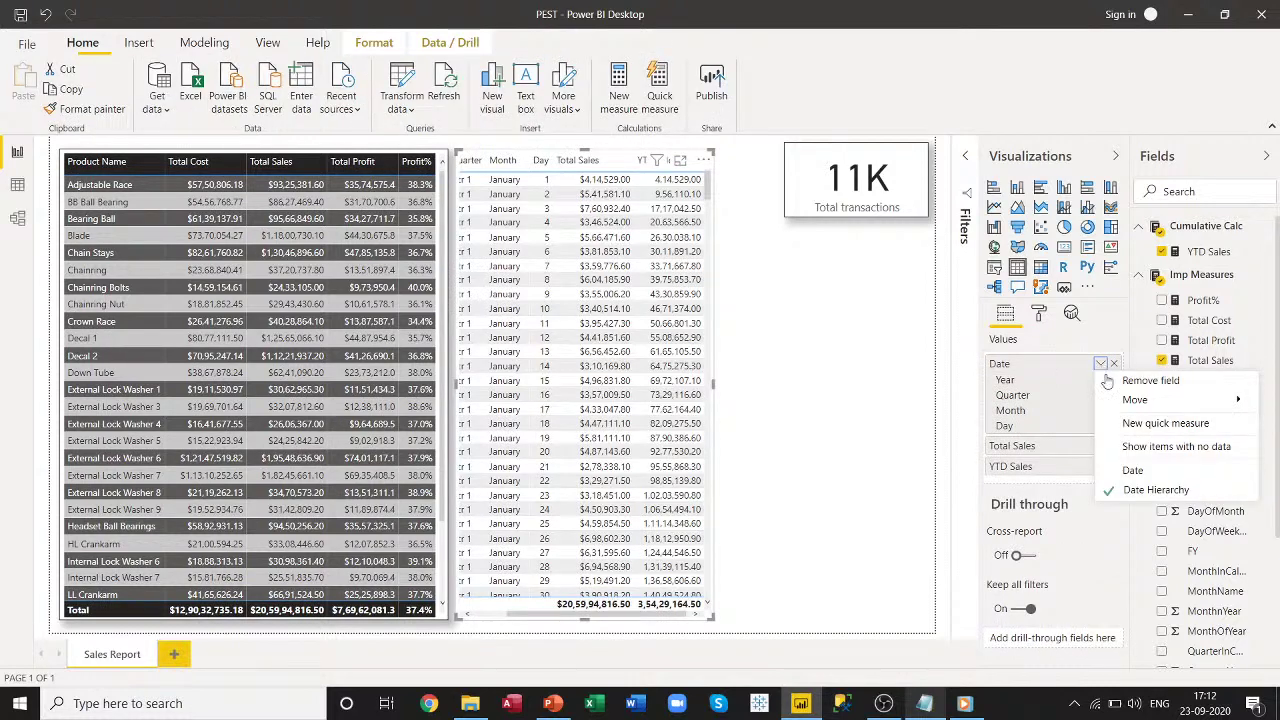
left_click(1145, 475)
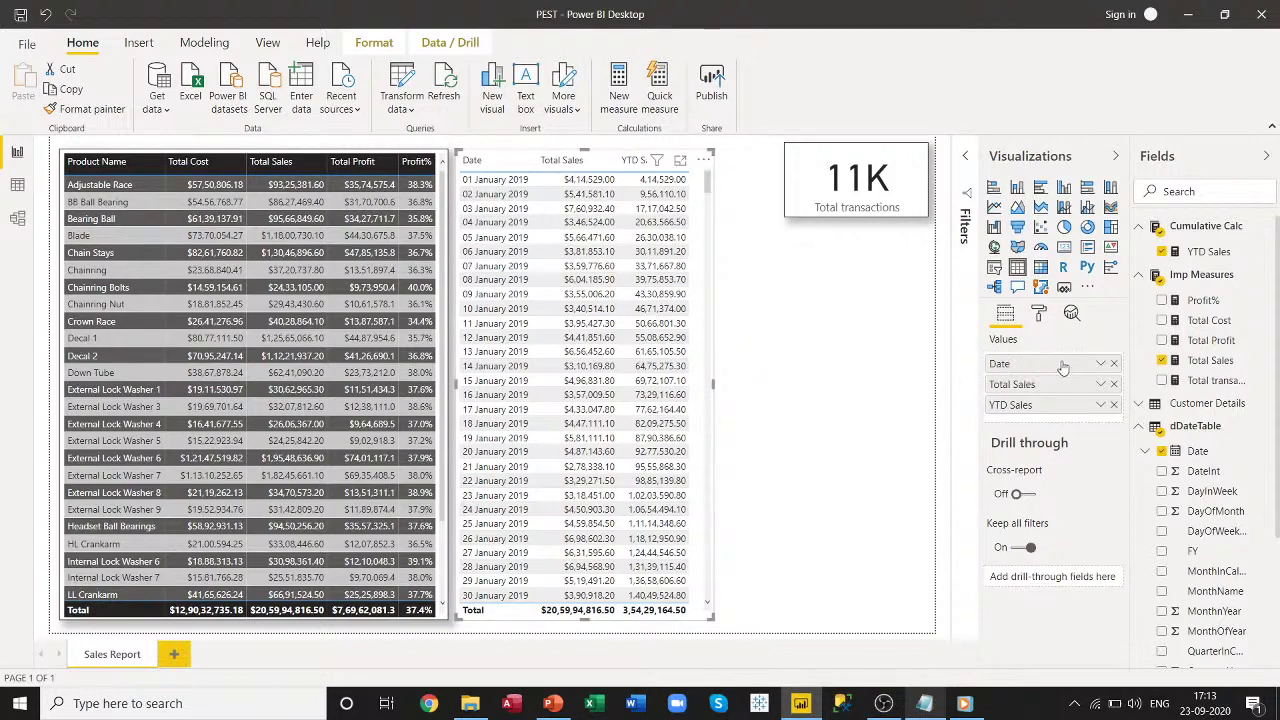
Set the display format of dDateTable's Date column to *14-03-2001 (dd-mm-yyyy).
left_click(1198, 452)
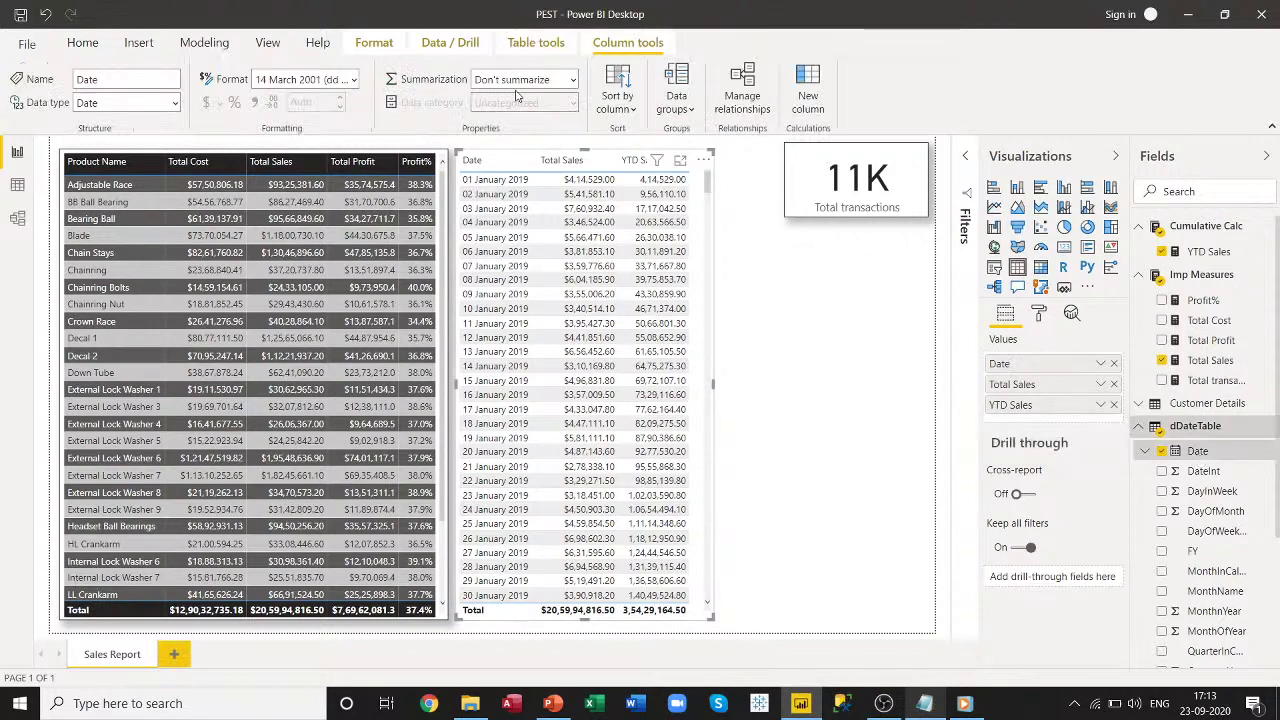
left_click(354, 80)
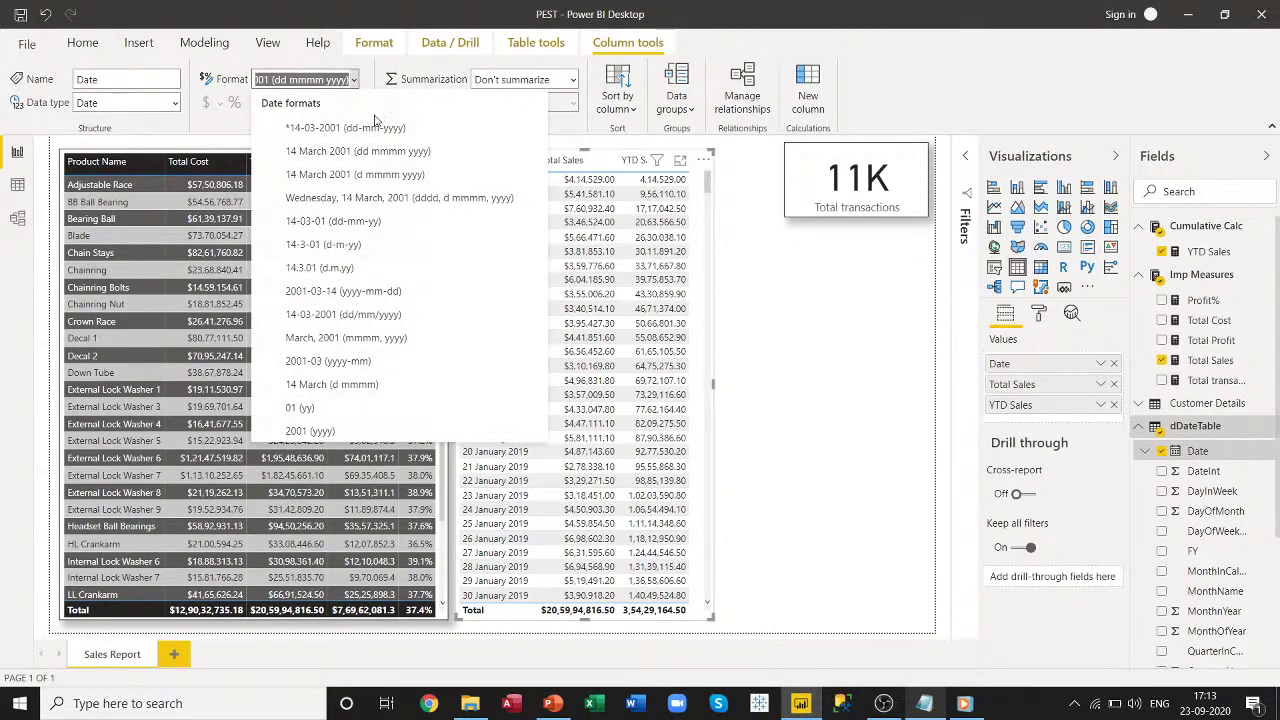
left_click(345, 127)
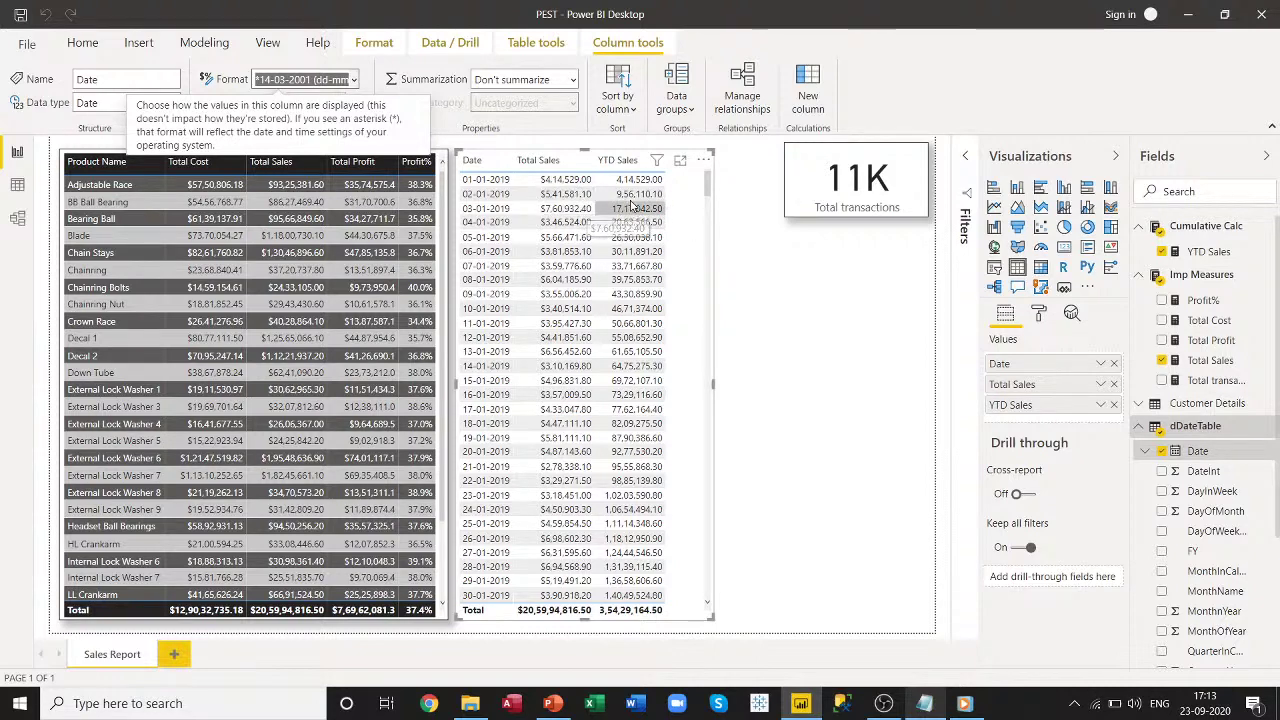
Examine how YTD Sales accumulates from day to day through the 2019 rows of the date table.
scroll(637, 312, "down", 20)
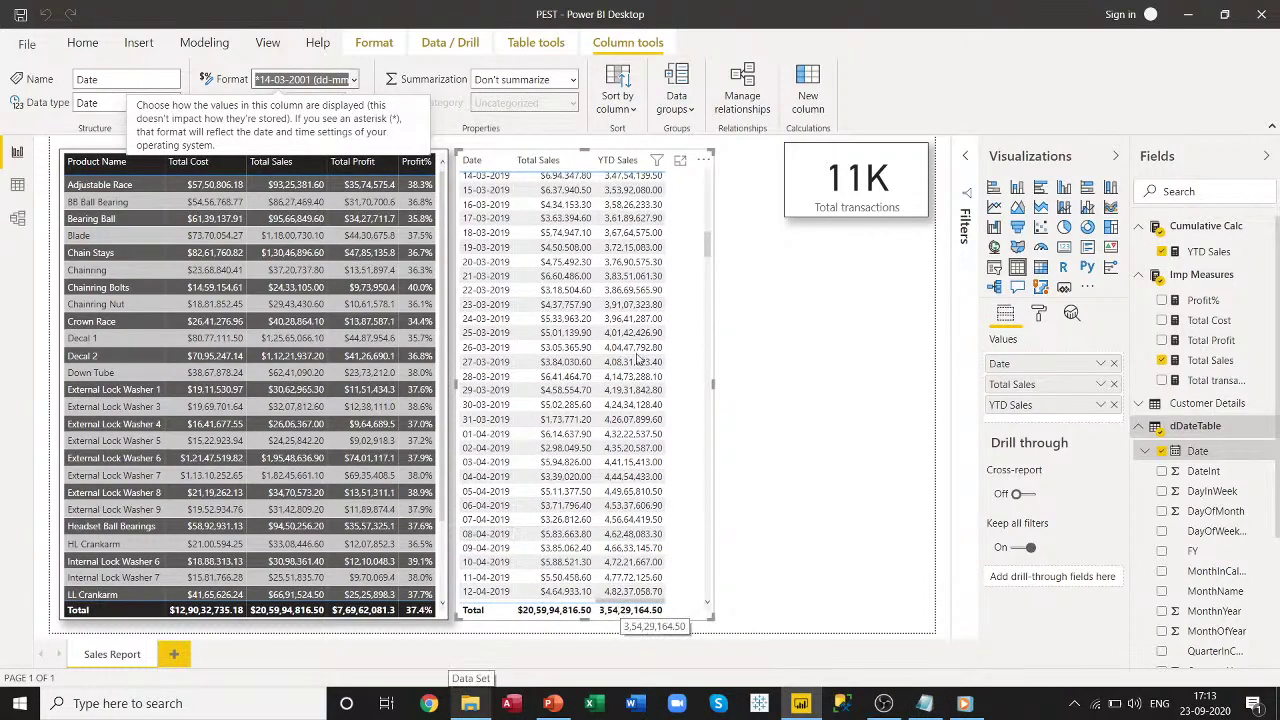
scroll(637, 368, "down", 5)
scroll(637, 366, "down", 20)
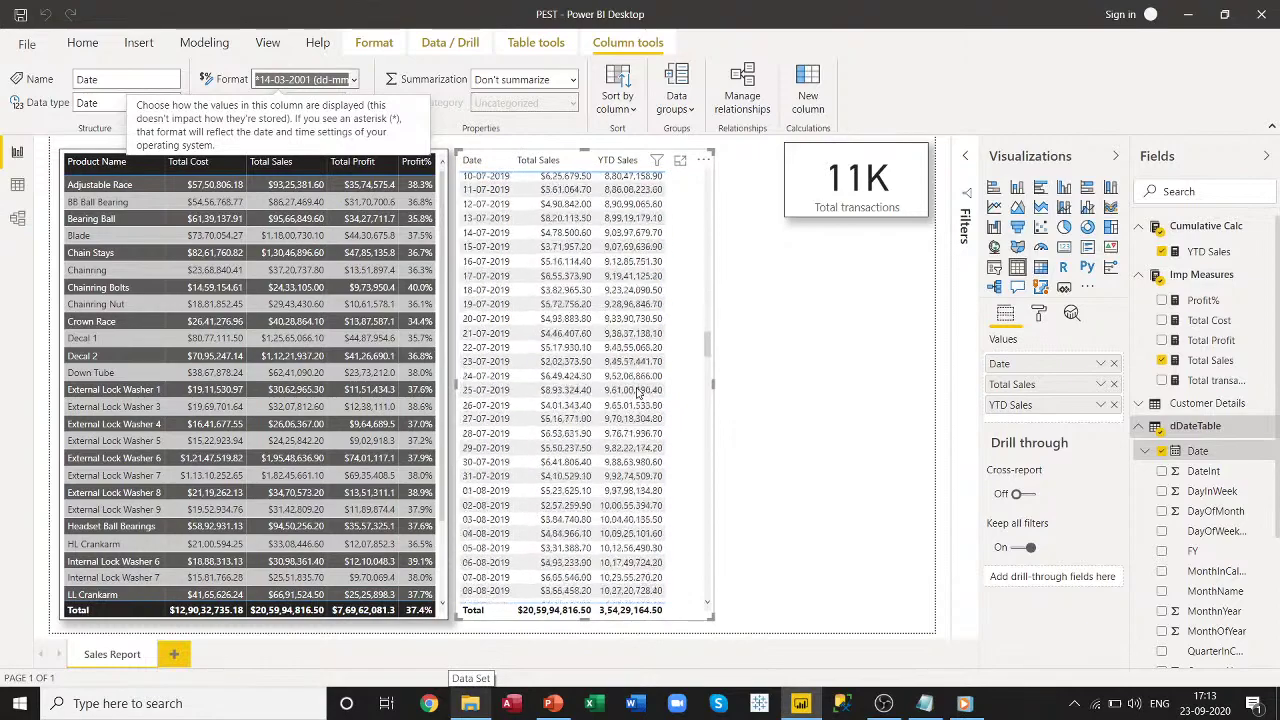
Examine the daily YTD Sales running total in the date table, especially across the change from December 2019 to January 2020.
scroll(637, 395, "down", 20)
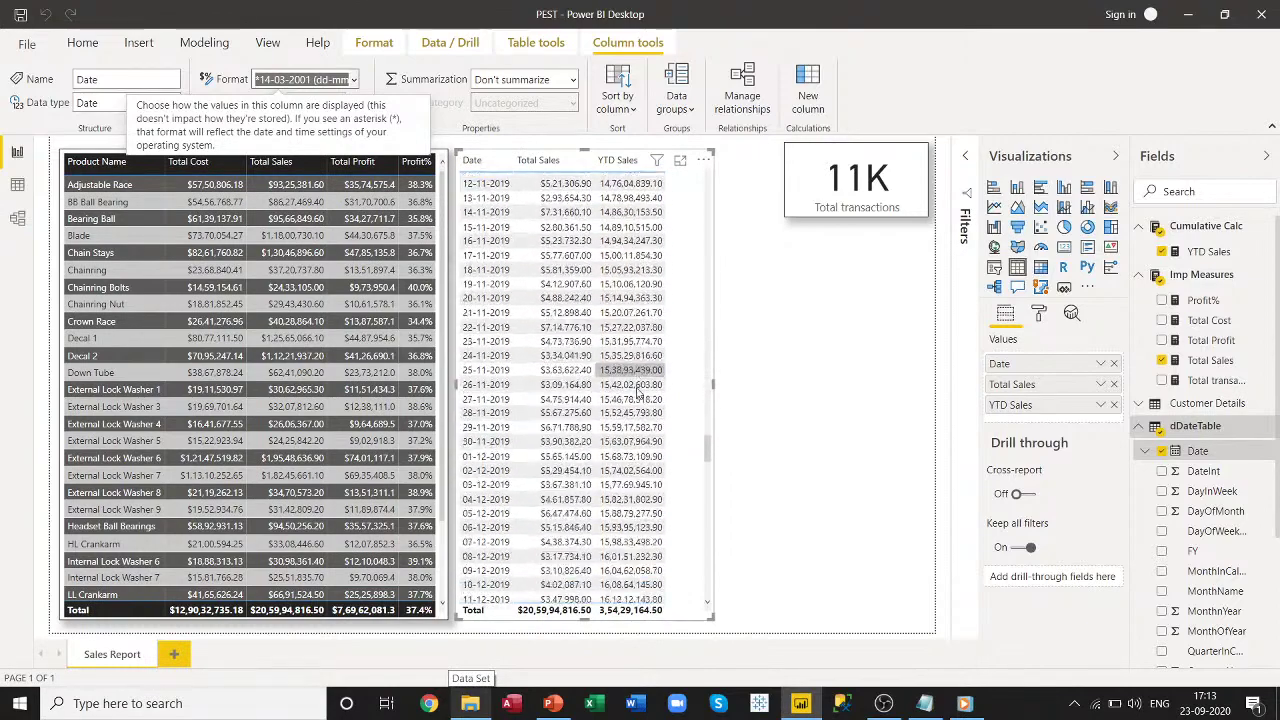
scroll(637, 393, "down", 6)
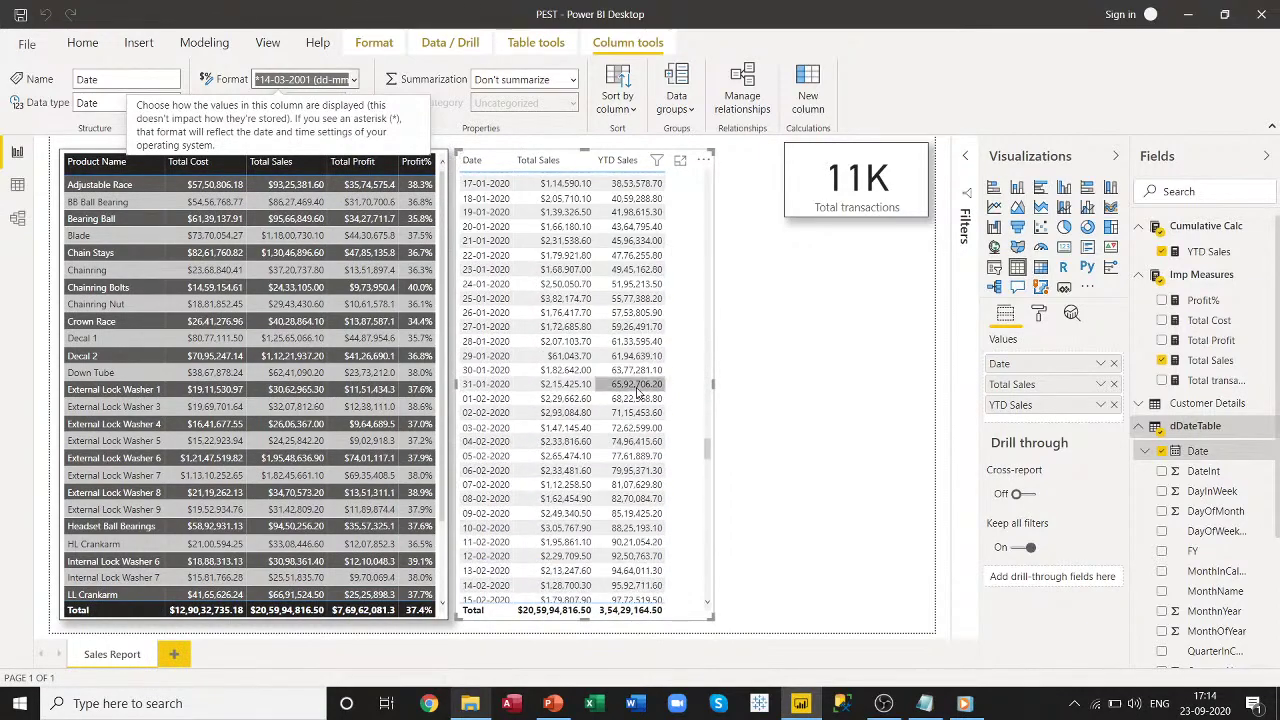
scroll(637, 393, "up", 9)
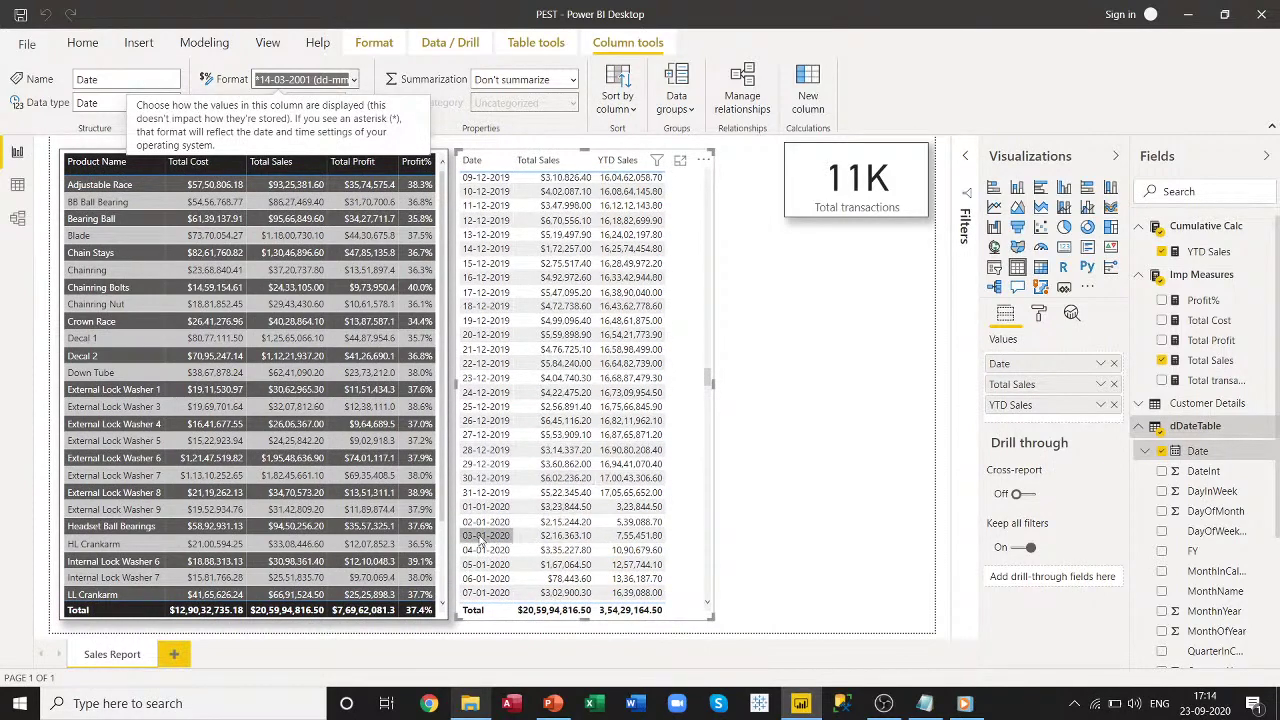
left_click(647, 510)
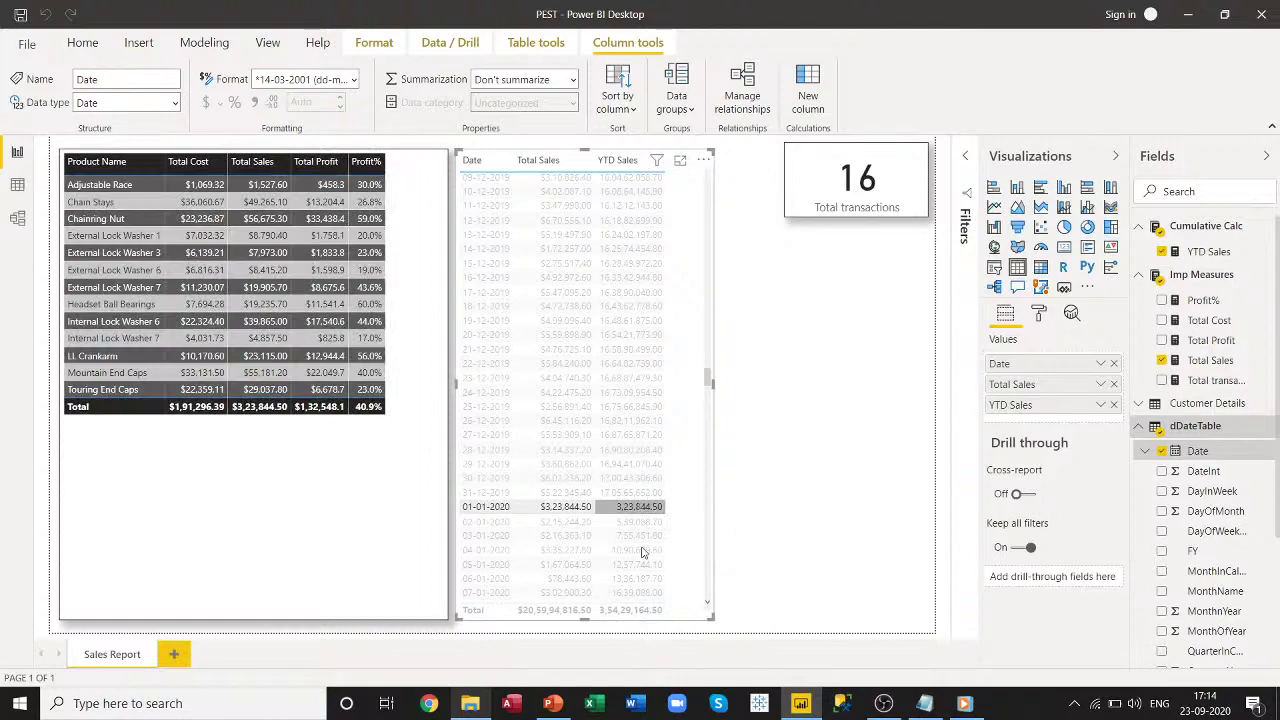
left_click(641, 507)
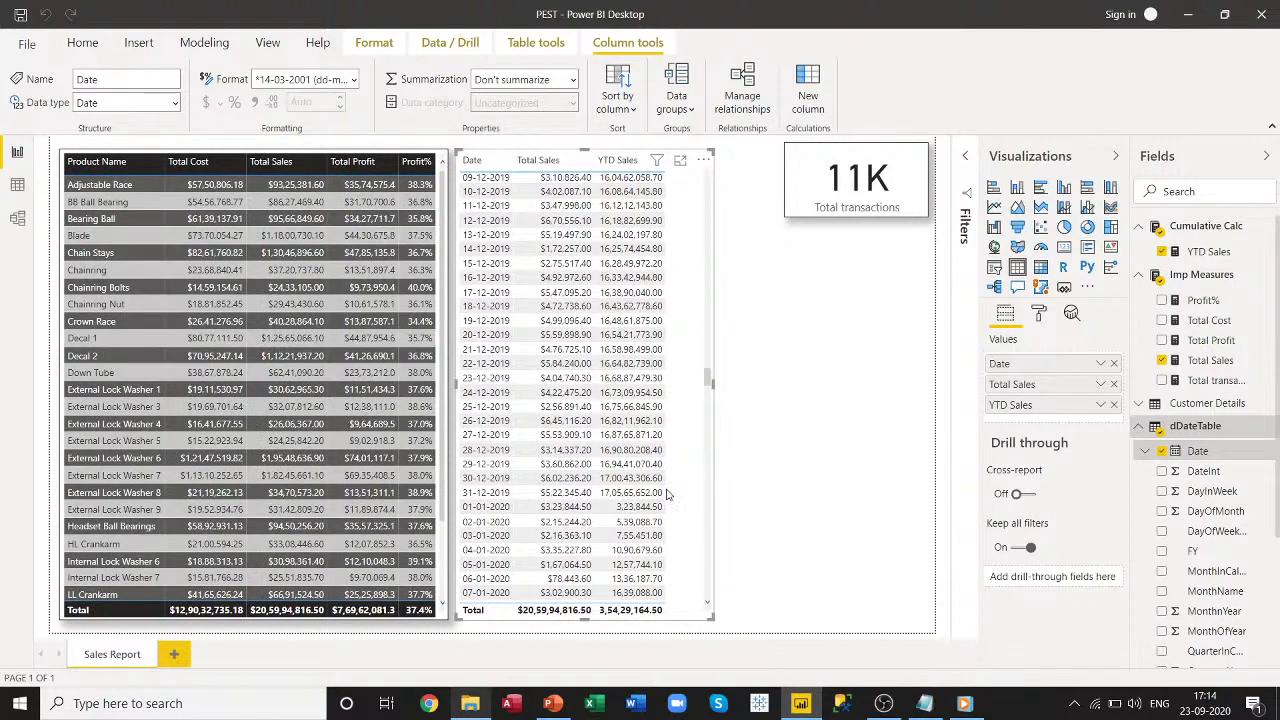
scroll(660, 480, "up", 15)
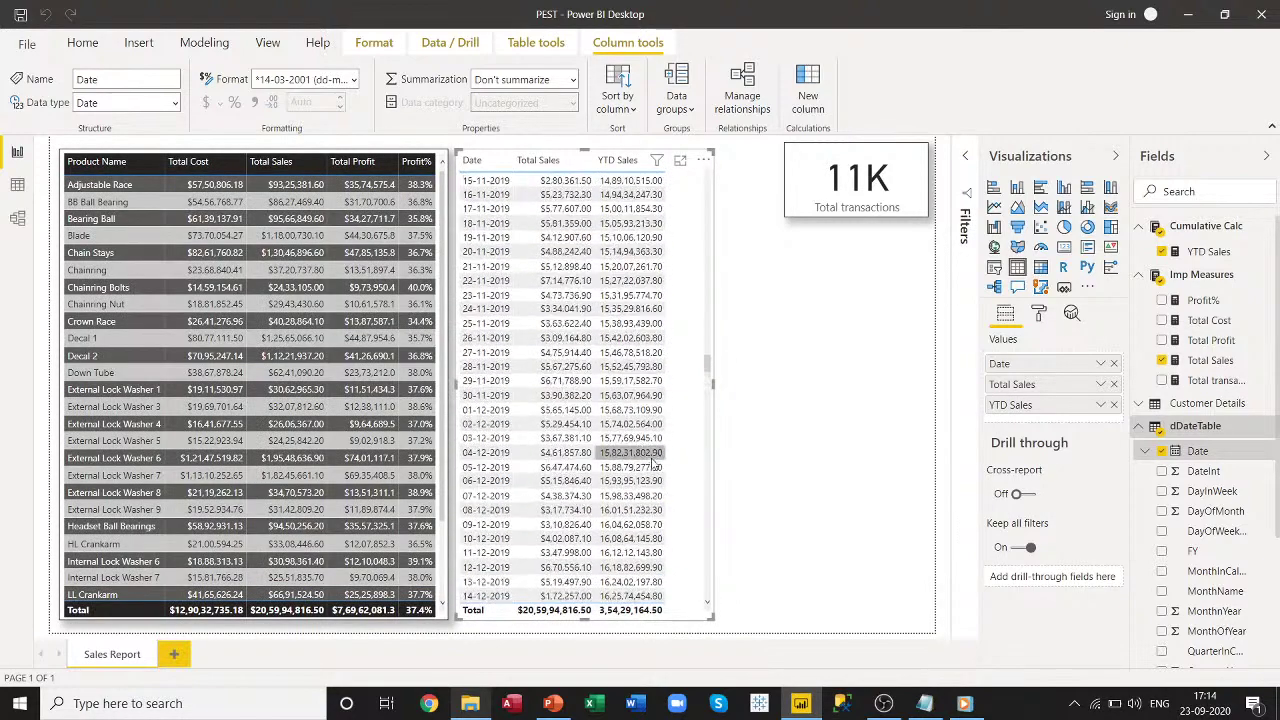
scroll(652, 462, "up", 10)
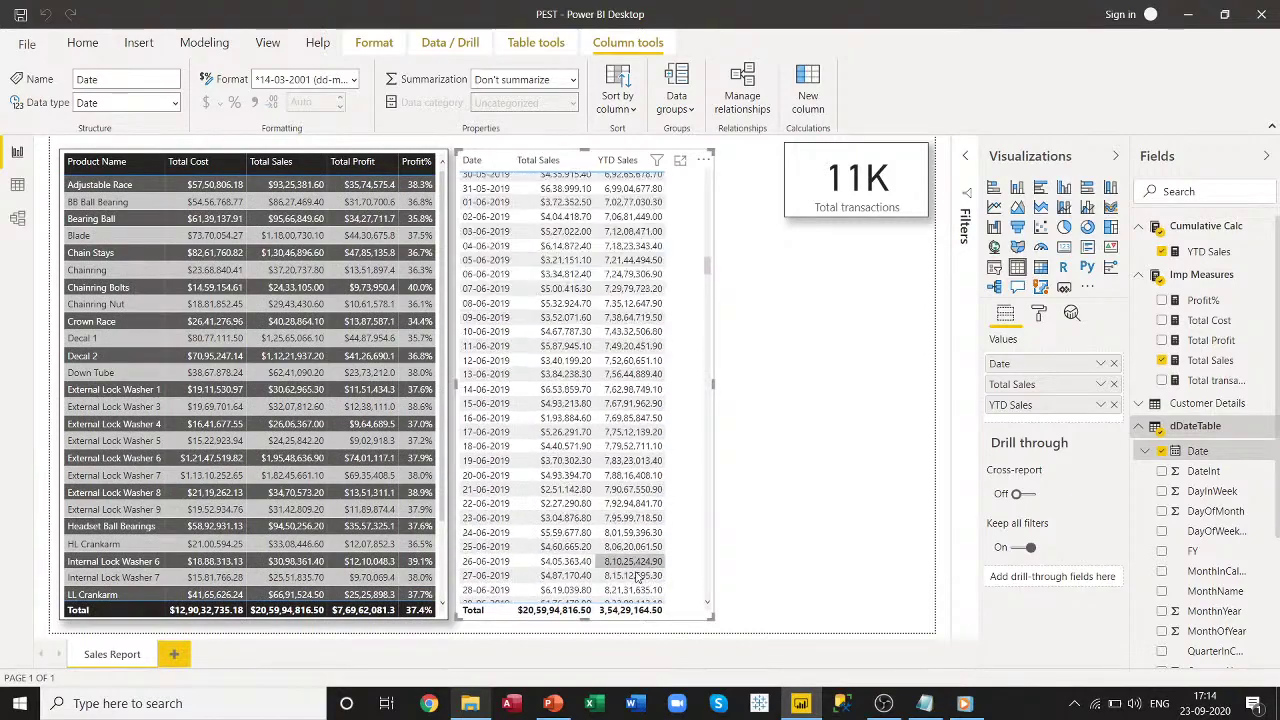
scroll(636, 417, "up", 15)
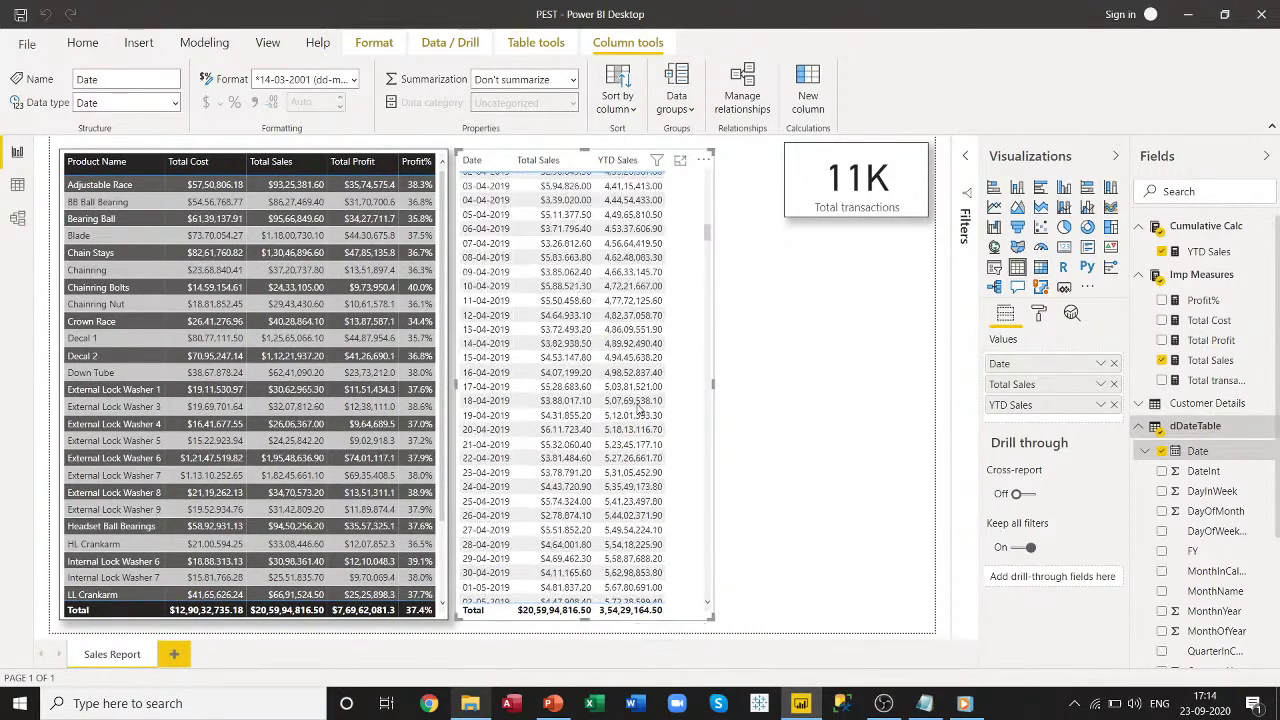
scroll(638, 410, "up", 5)
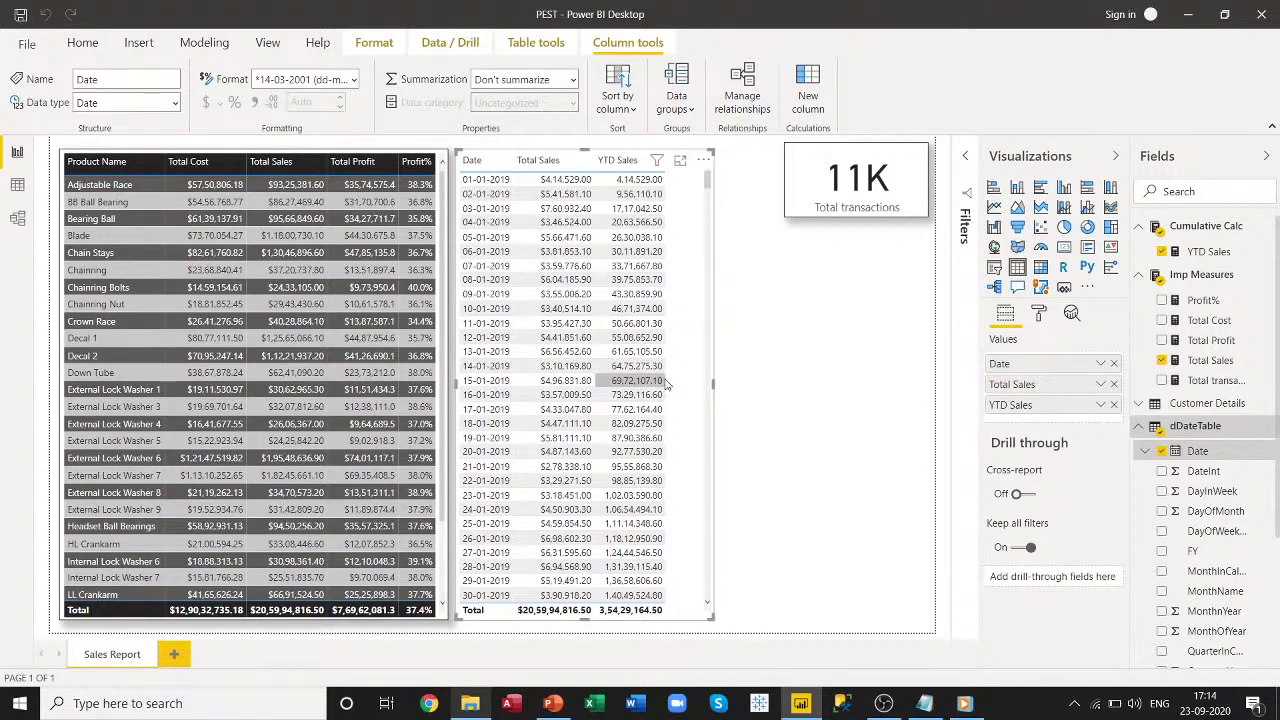
right_click(1205, 230)
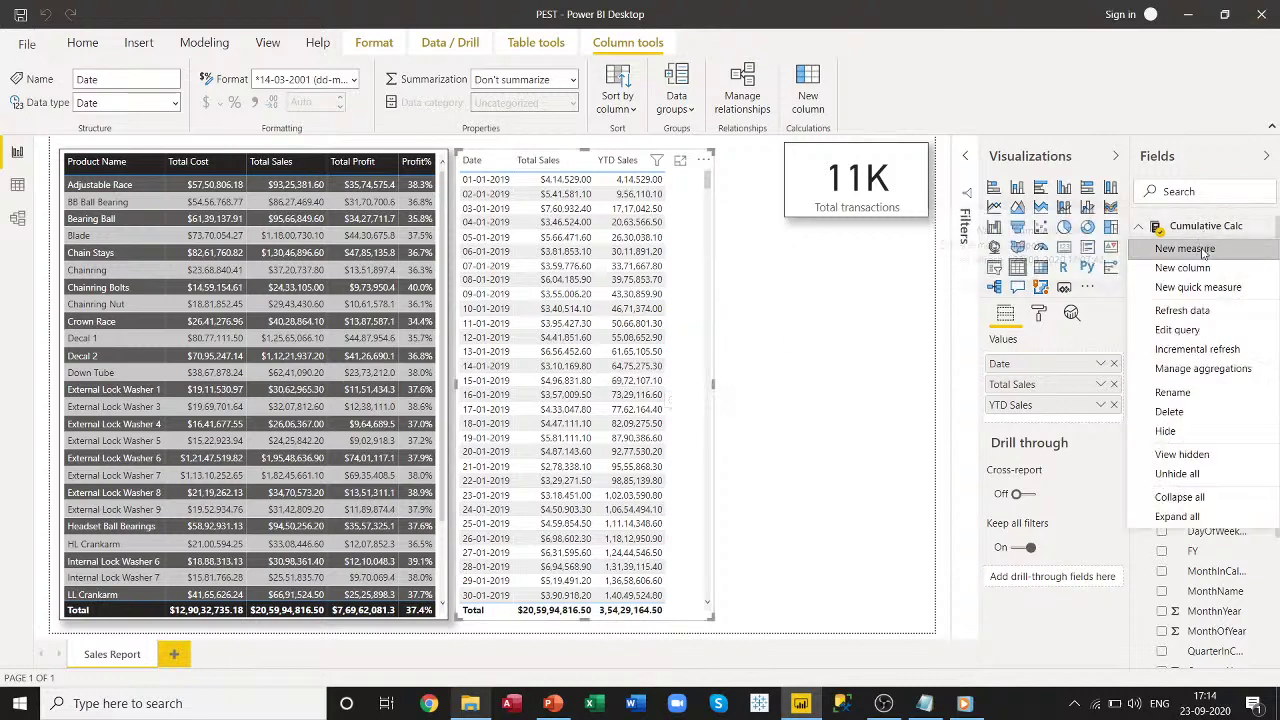
left_click(1184, 249)
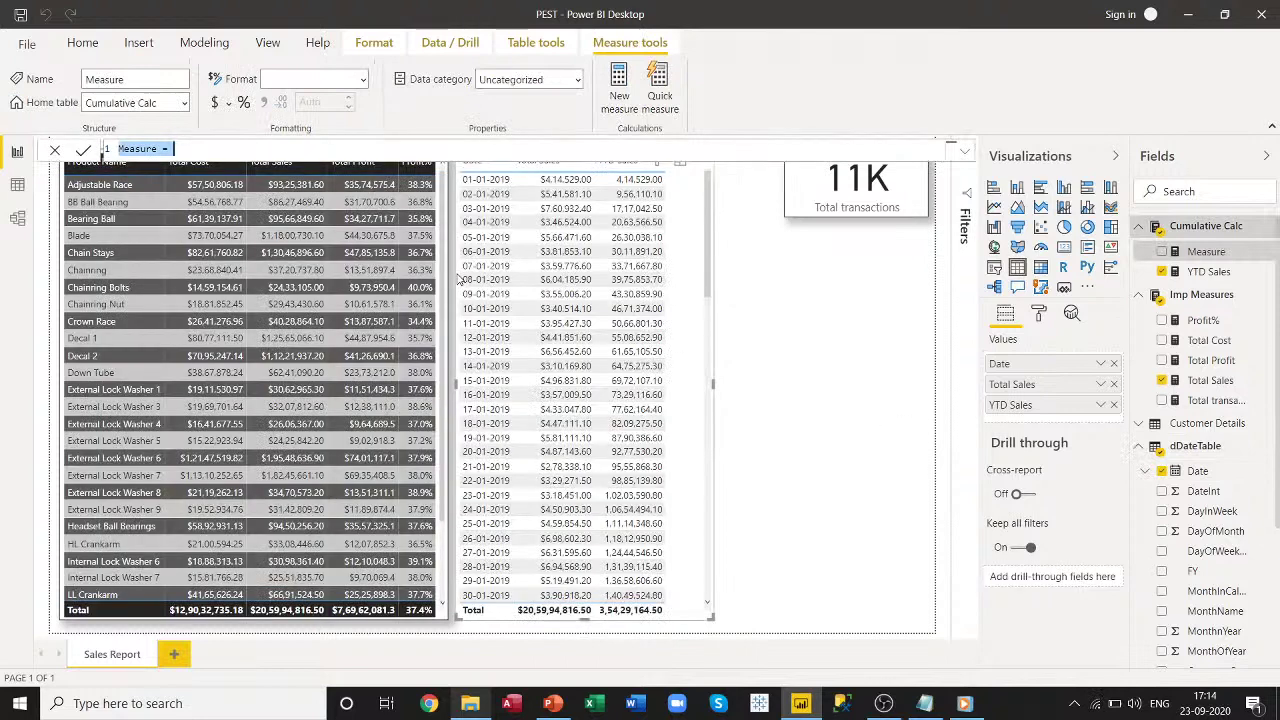
type("2020")
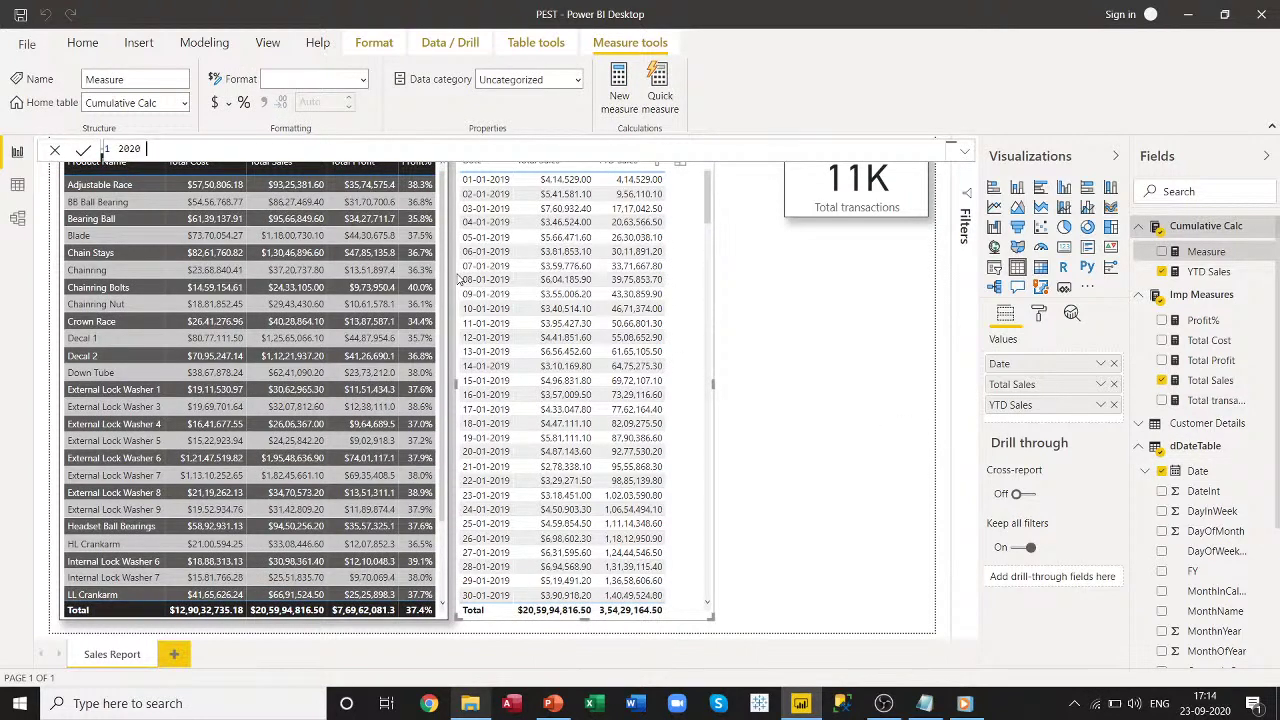
type(" Sales -")
type("cal")
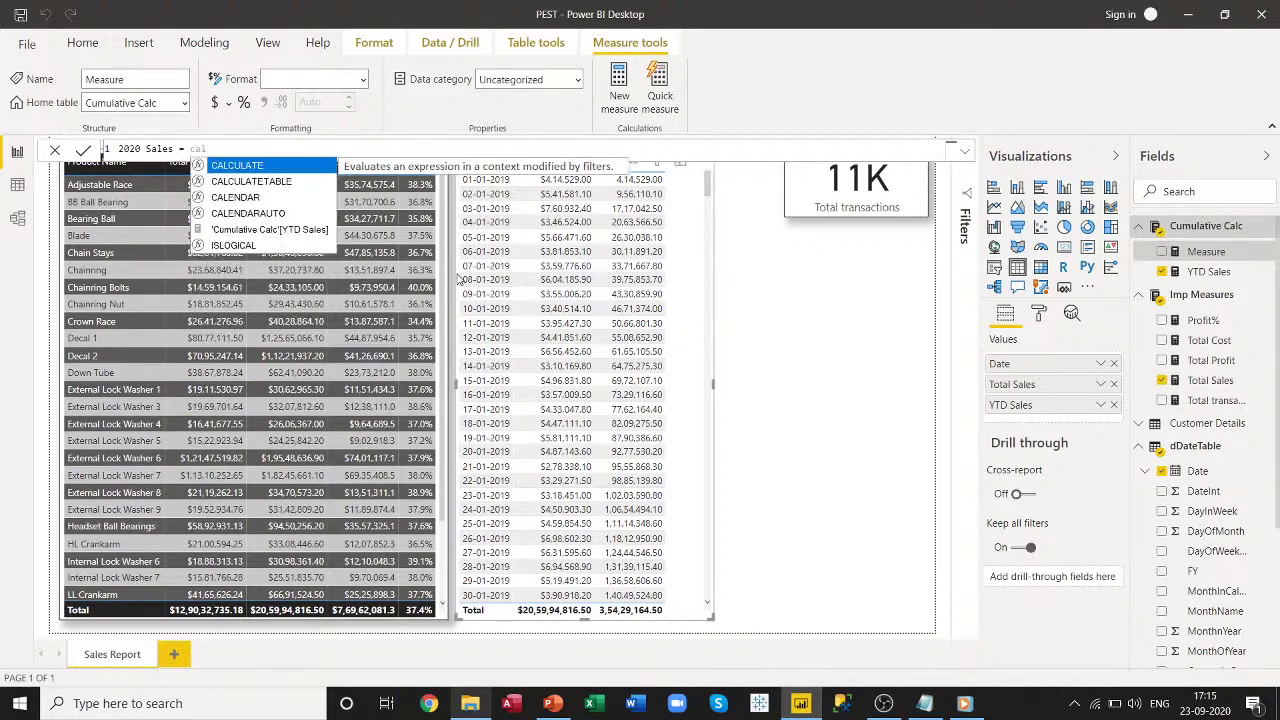
key("Tab")
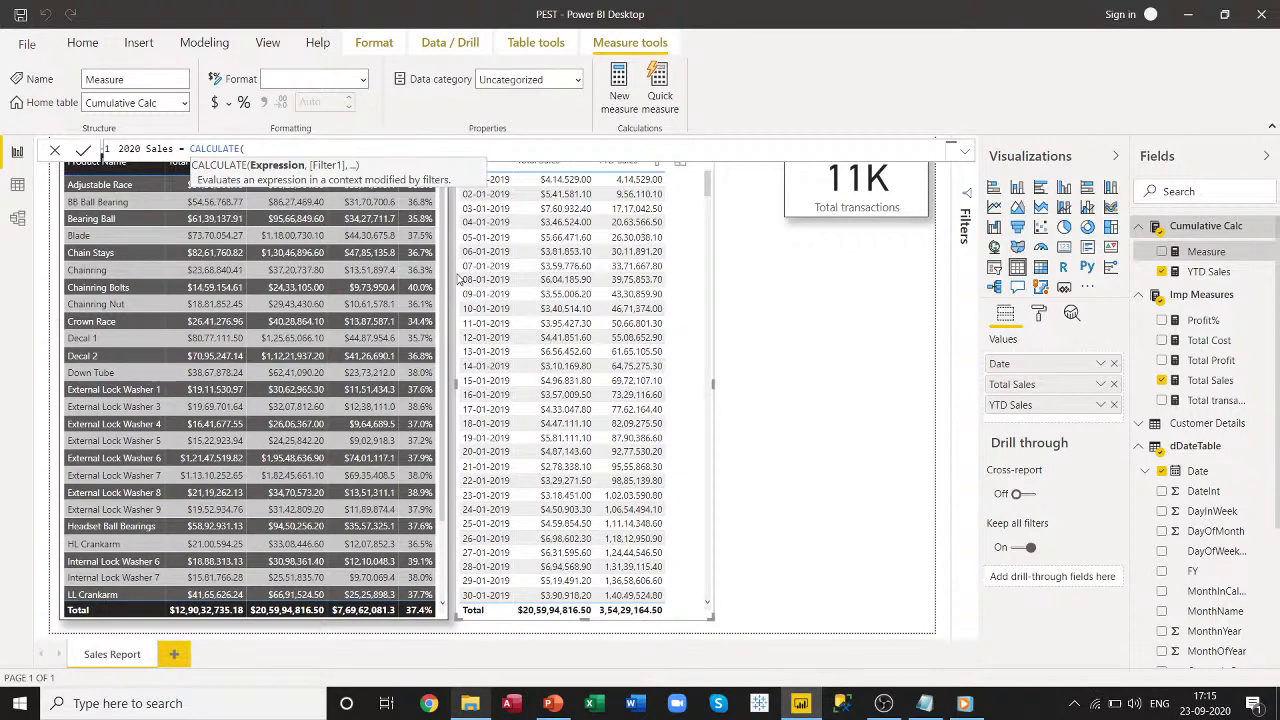
type("tota")
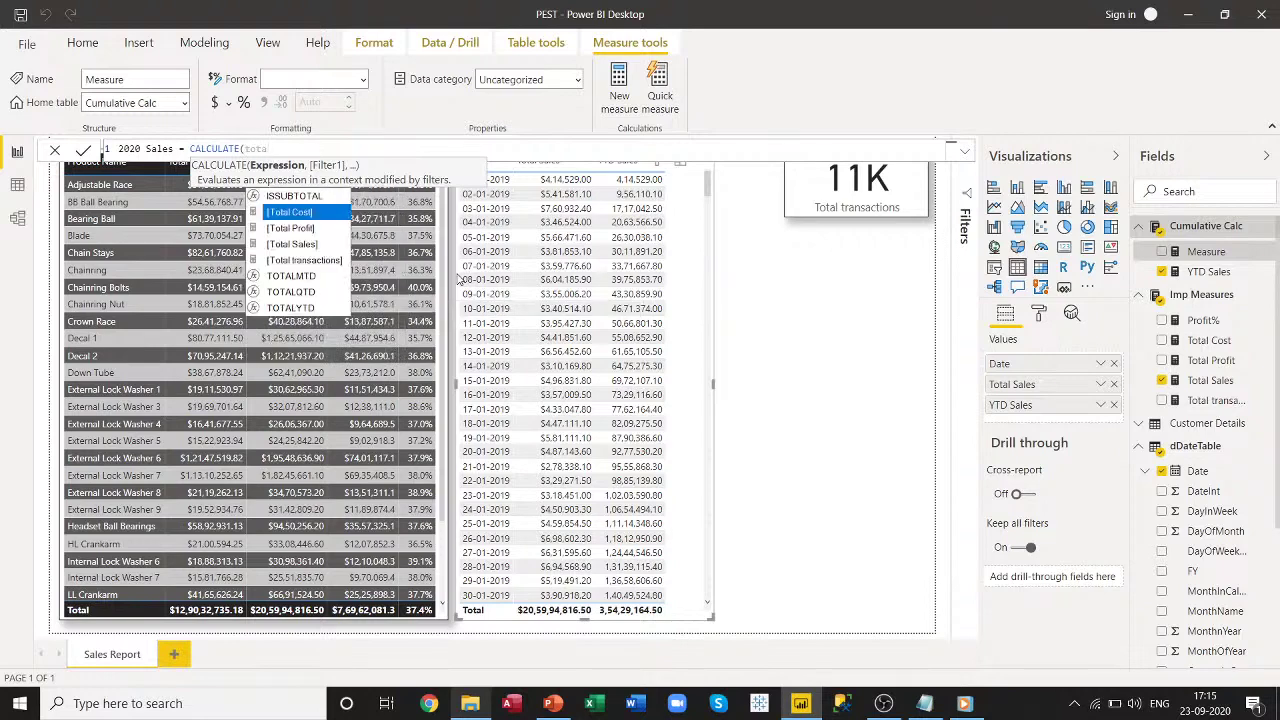
key("Down")
key("Down")
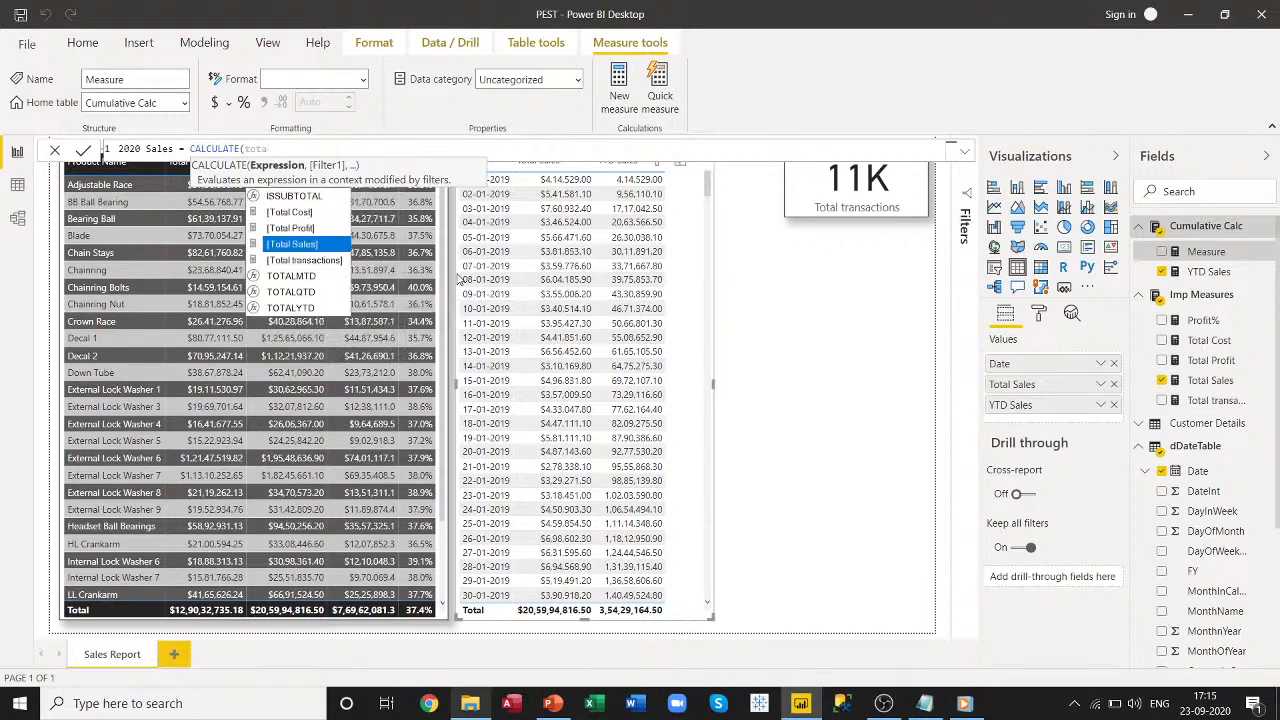
key("Tab")
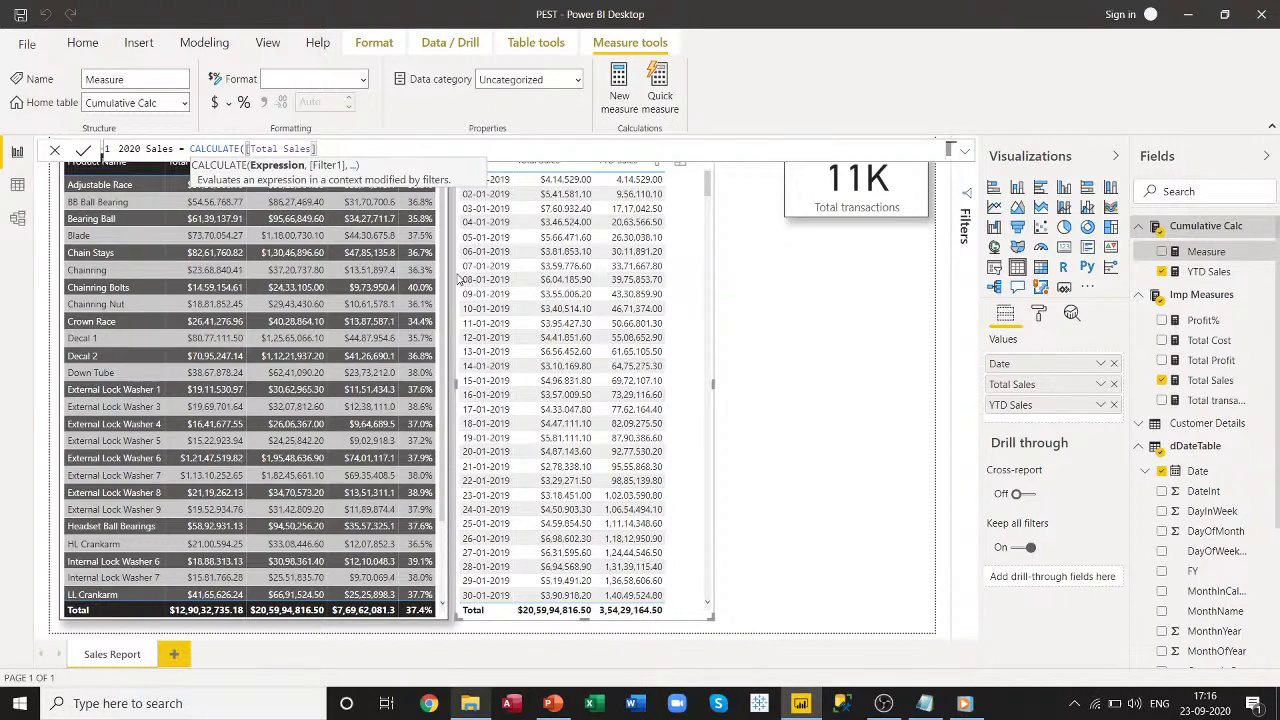
key("BackSpace")
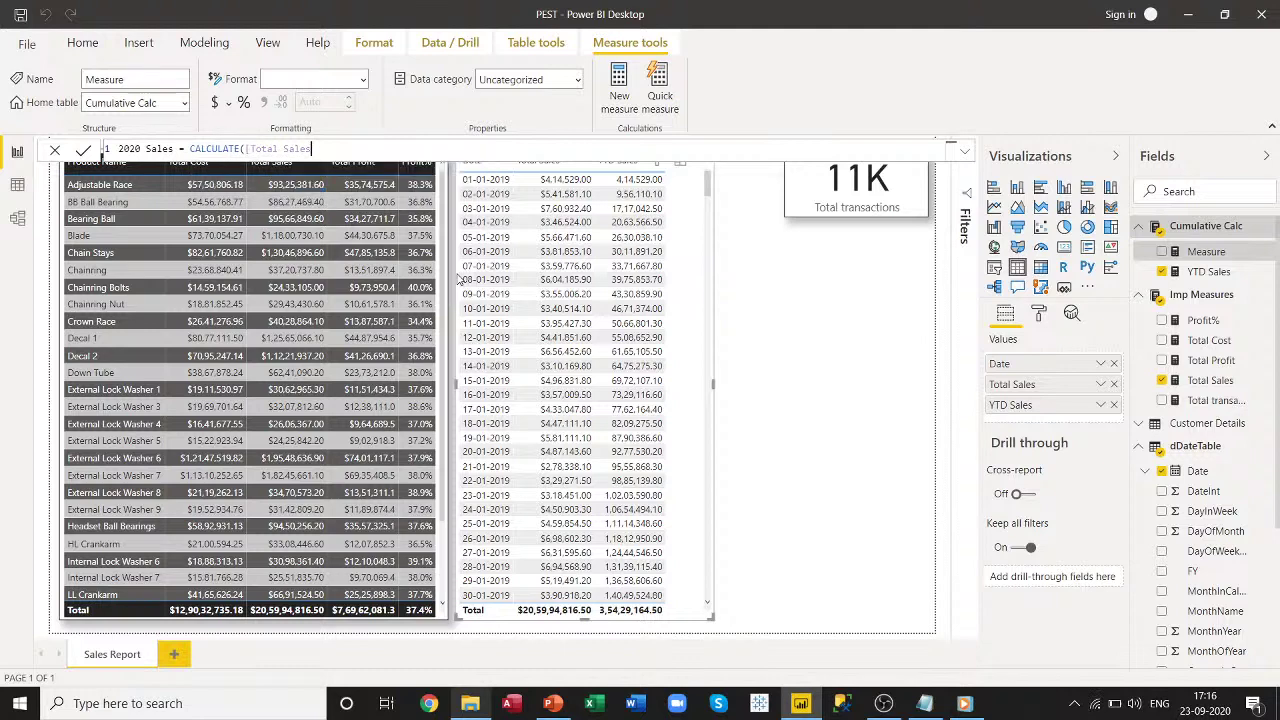
key("BackSpace")
key("BackSpace")
key("BackSpace")
key("BackSpace")
key("BackSpace")
key("BackSpace")
key("BackSpace")
key("BackSpace")
key("BackSpace")
key("BackSpace")
key("BackSpace")
key("BackSpace")
key("BackSpace")
key("BackSpace")
key("BackSpace")
key("BackSpace")
key("BackSpace")
key("BackSpace")
key("BackSpace")
key("BackSpace")
key("BackSpace")
key("BackSpace")
key("BackSpace")
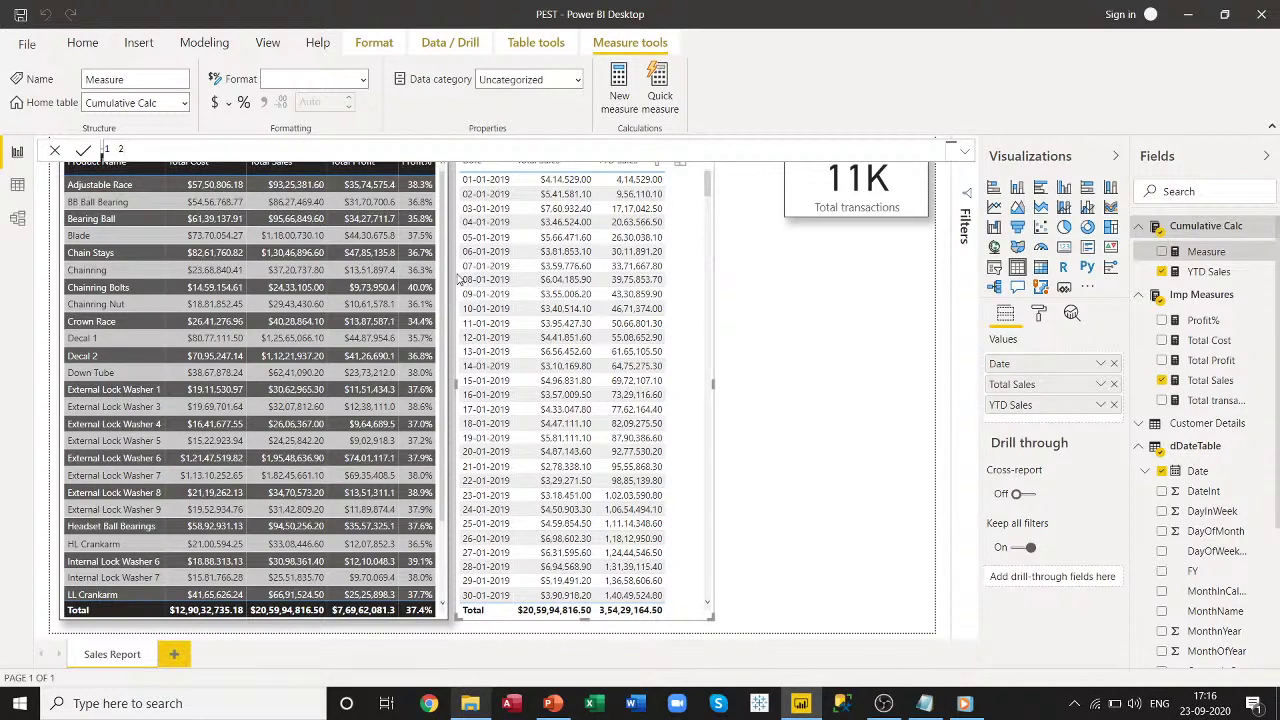
key("BackSpace")
left_click(823, 360)
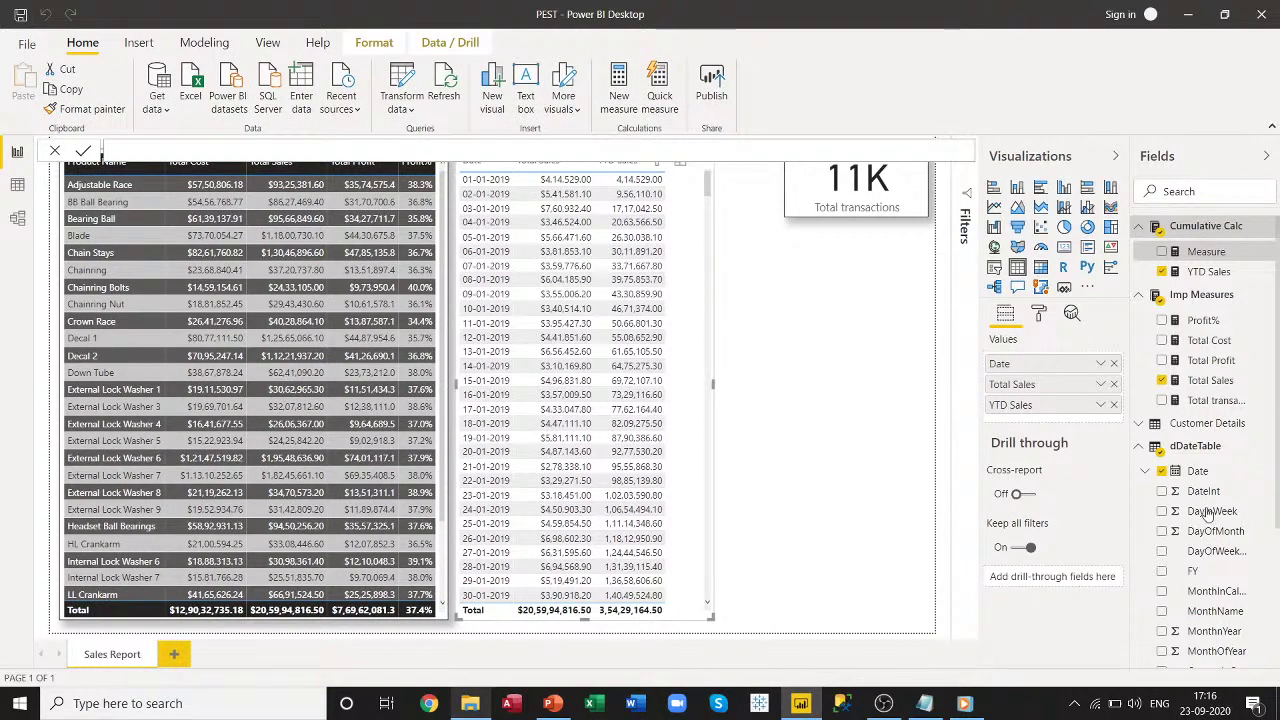
Inspect the Year column of dDateTable and its data type in the Data view and return to the report.
left_click(17, 185)
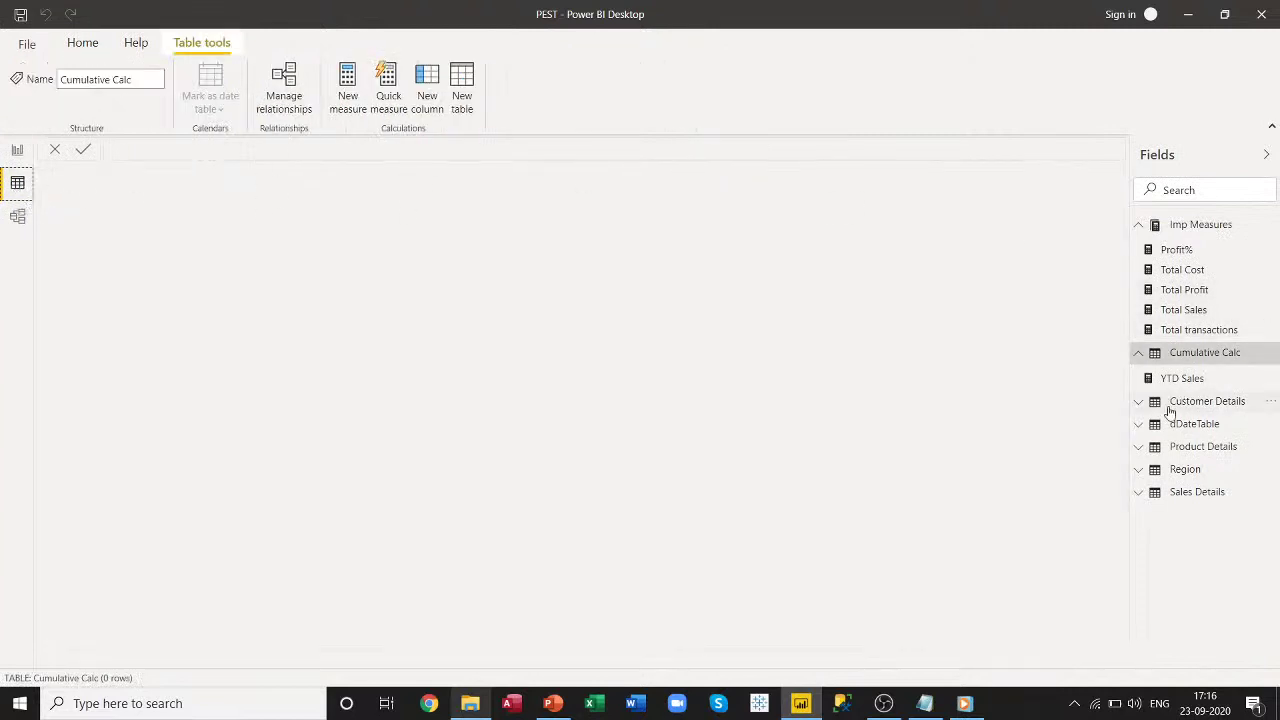
left_click(1139, 353)
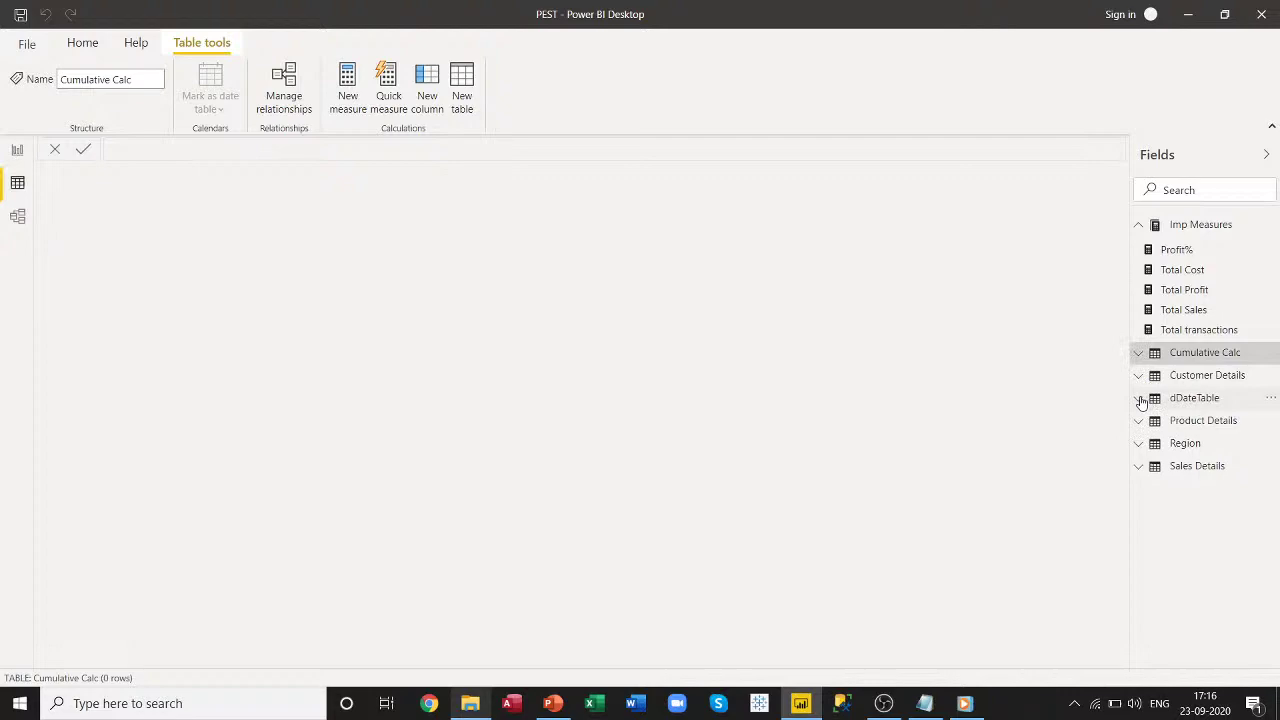
left_click(1141, 399)
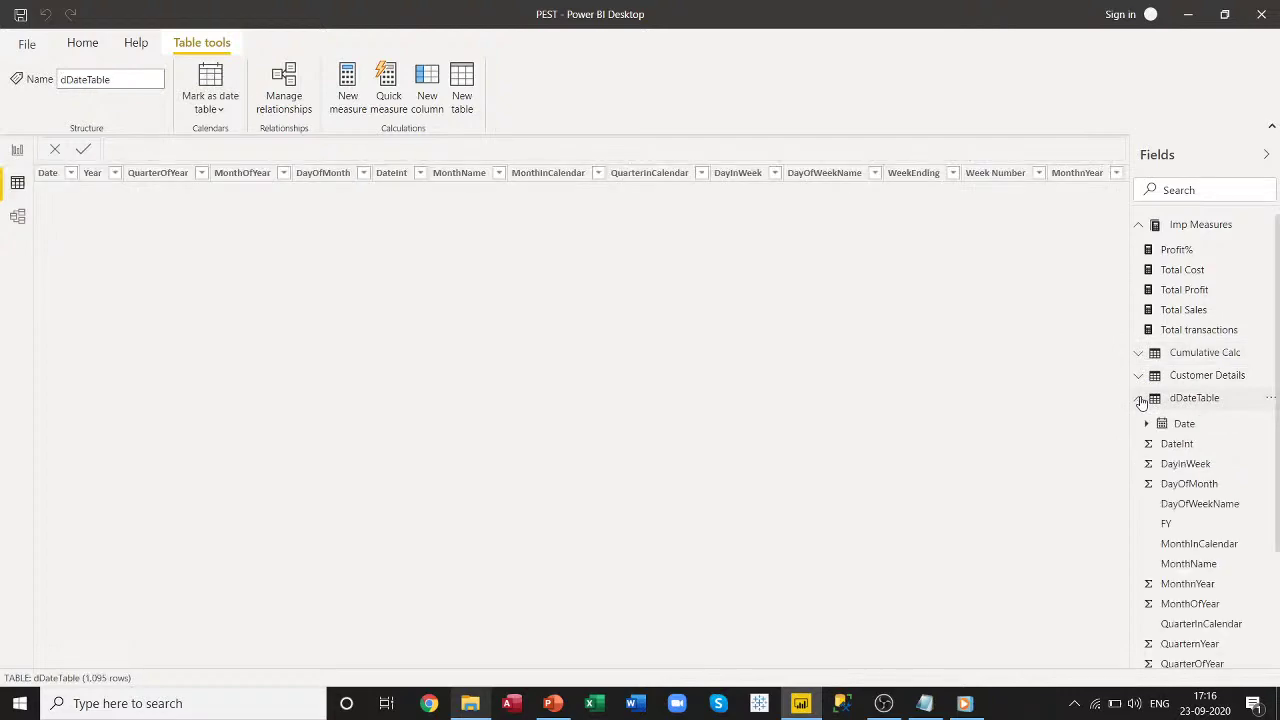
scroll(1190, 510, "down", 3)
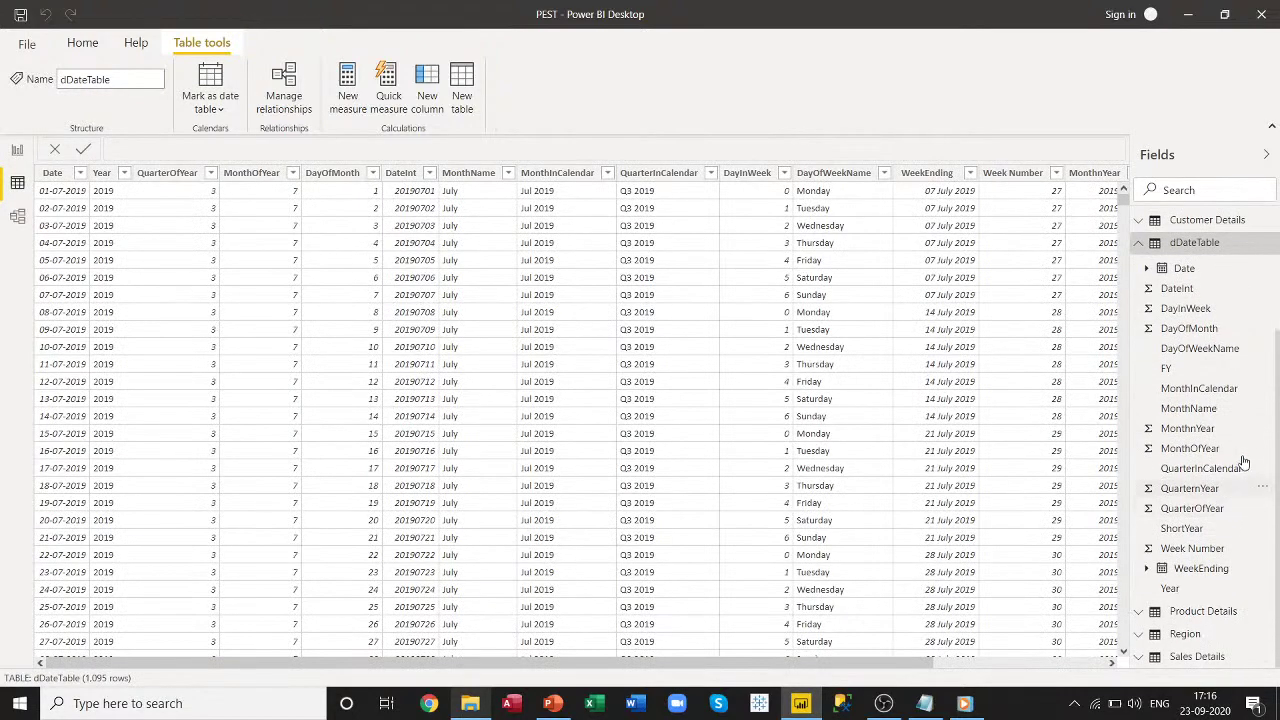
left_click(1180, 594)
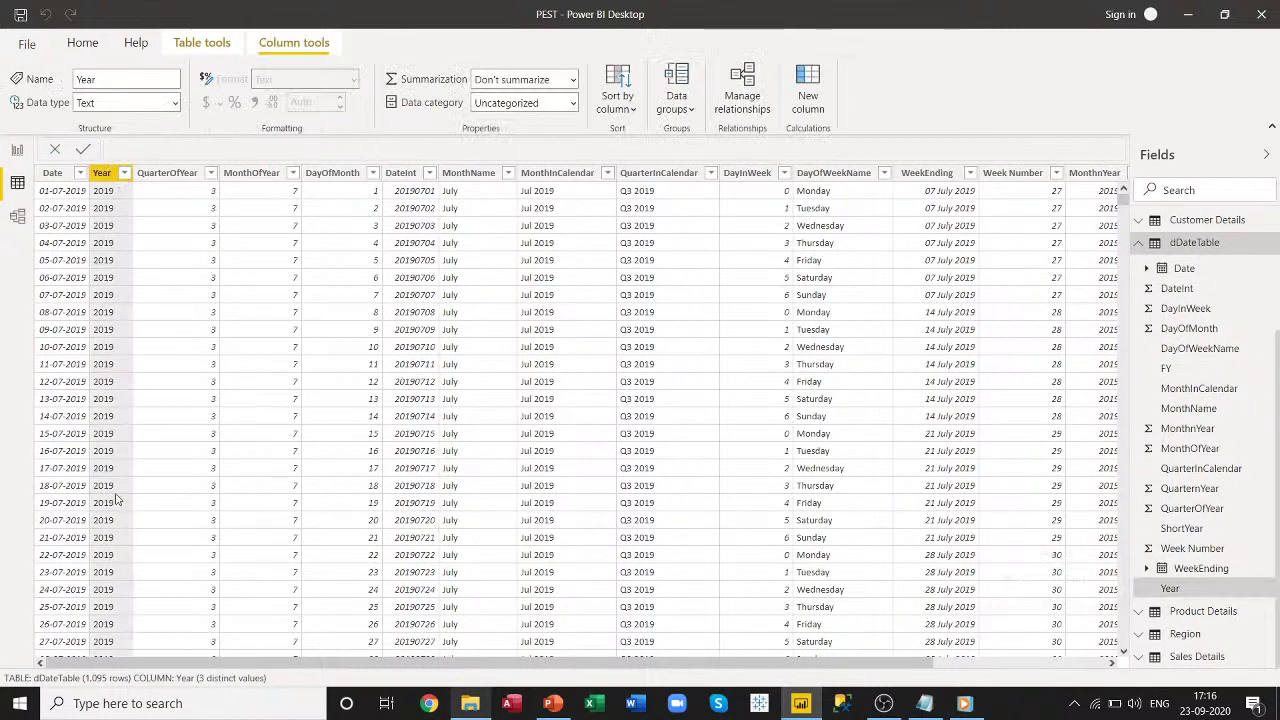
left_click(17, 151)
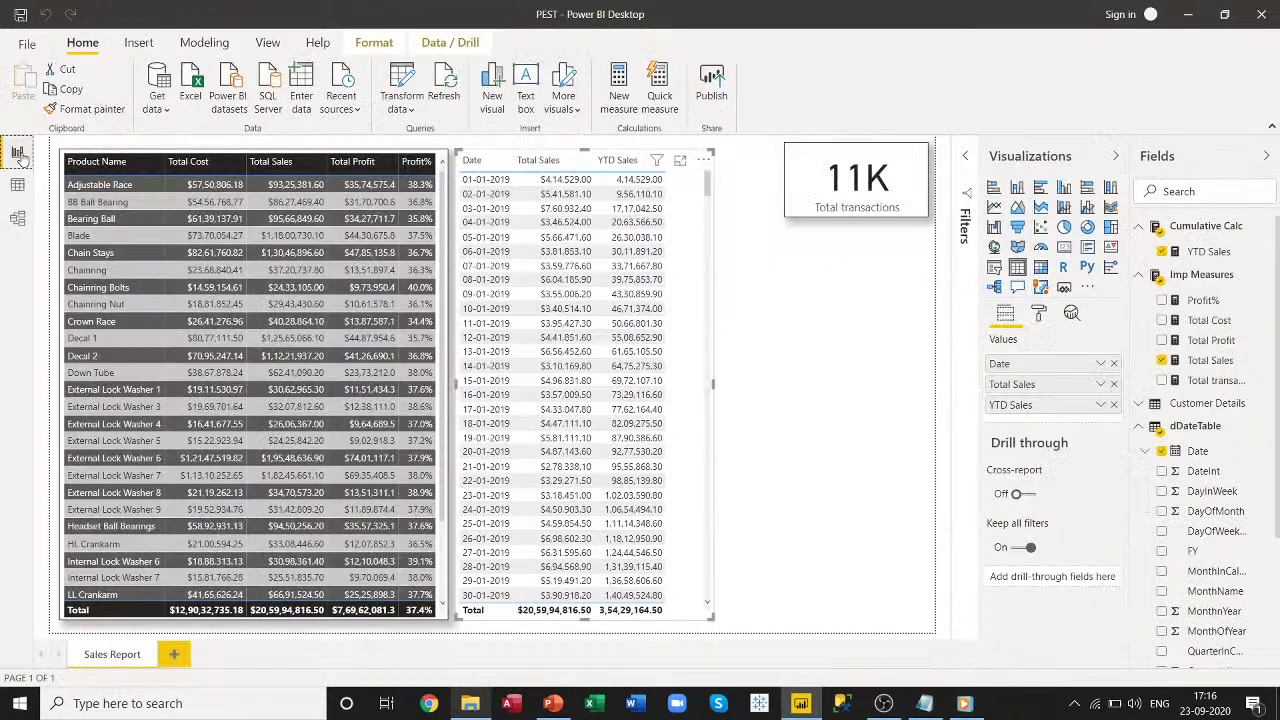
Add a new measure named 2020 Sales to the Cumulative Calc table.
right_click(1207, 228)
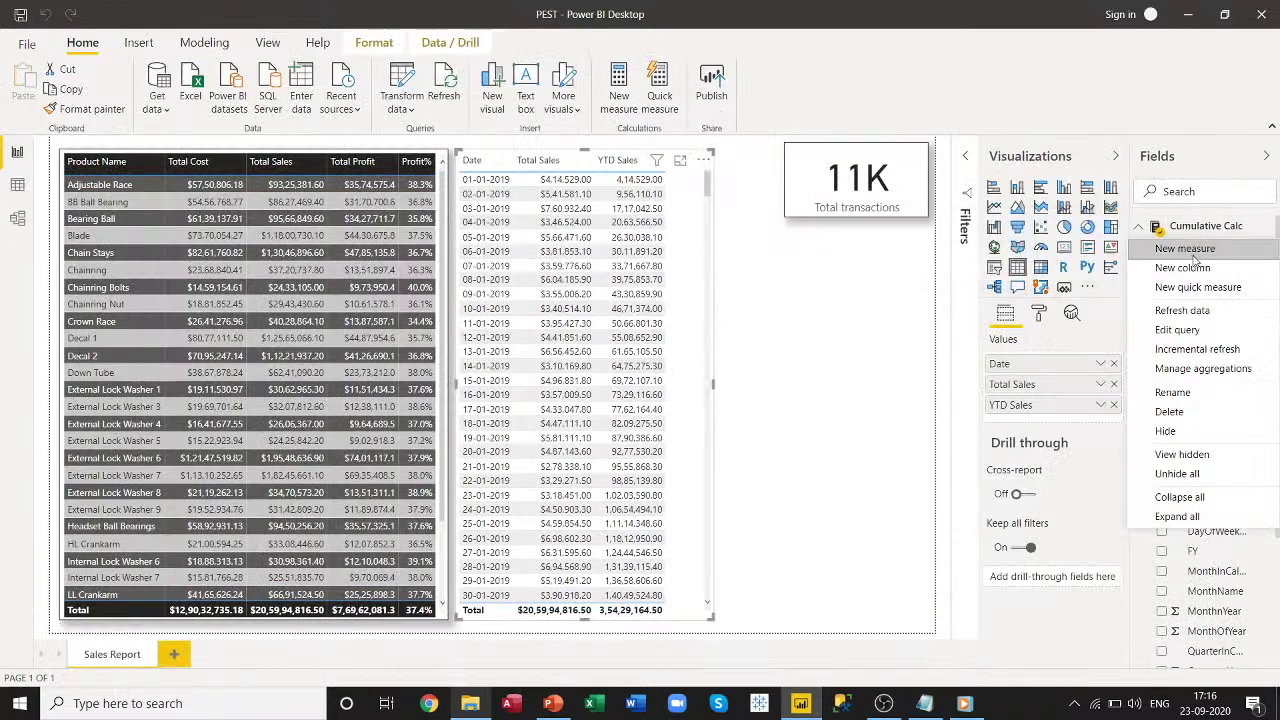
left_click(993, 328)
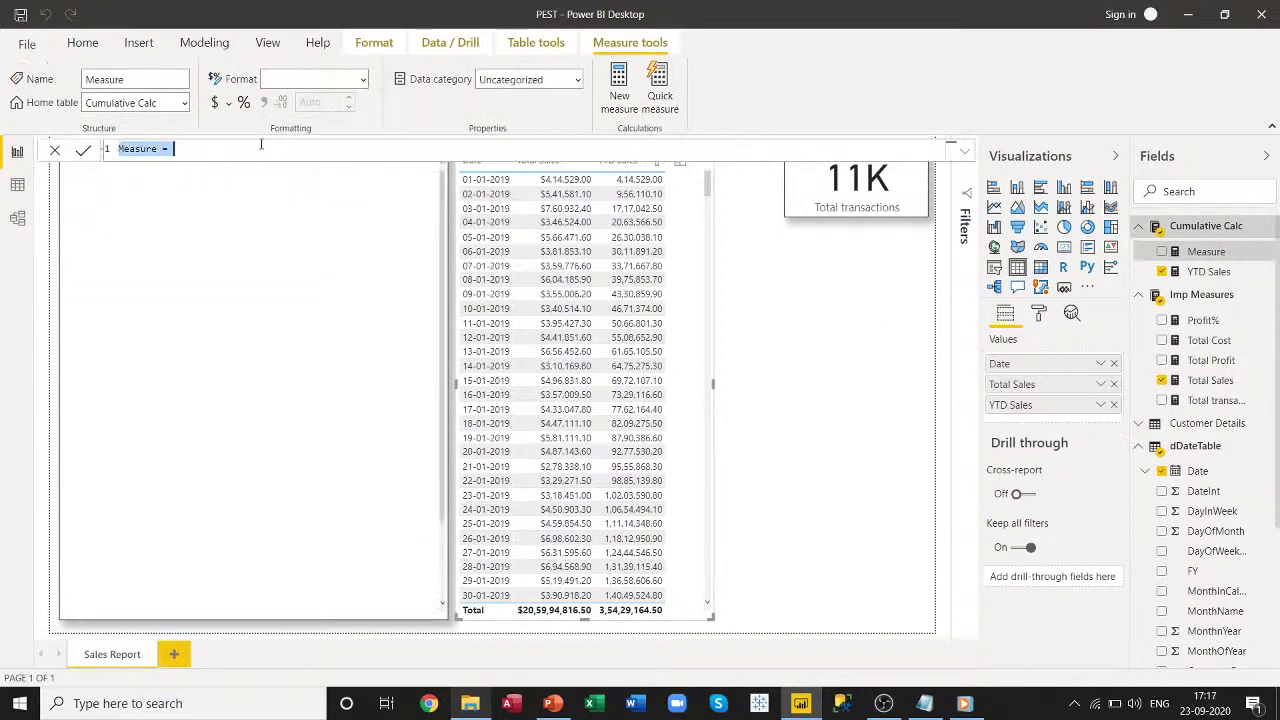
type("Cu")
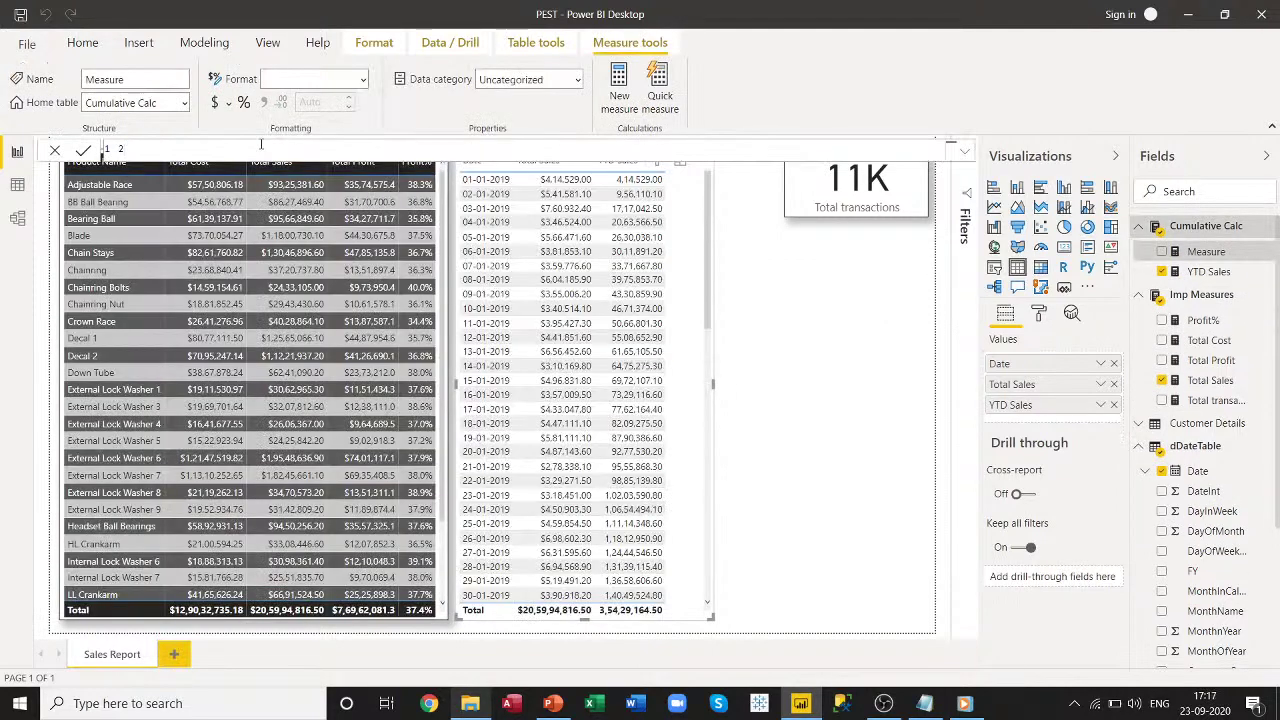
type("20 Sal")
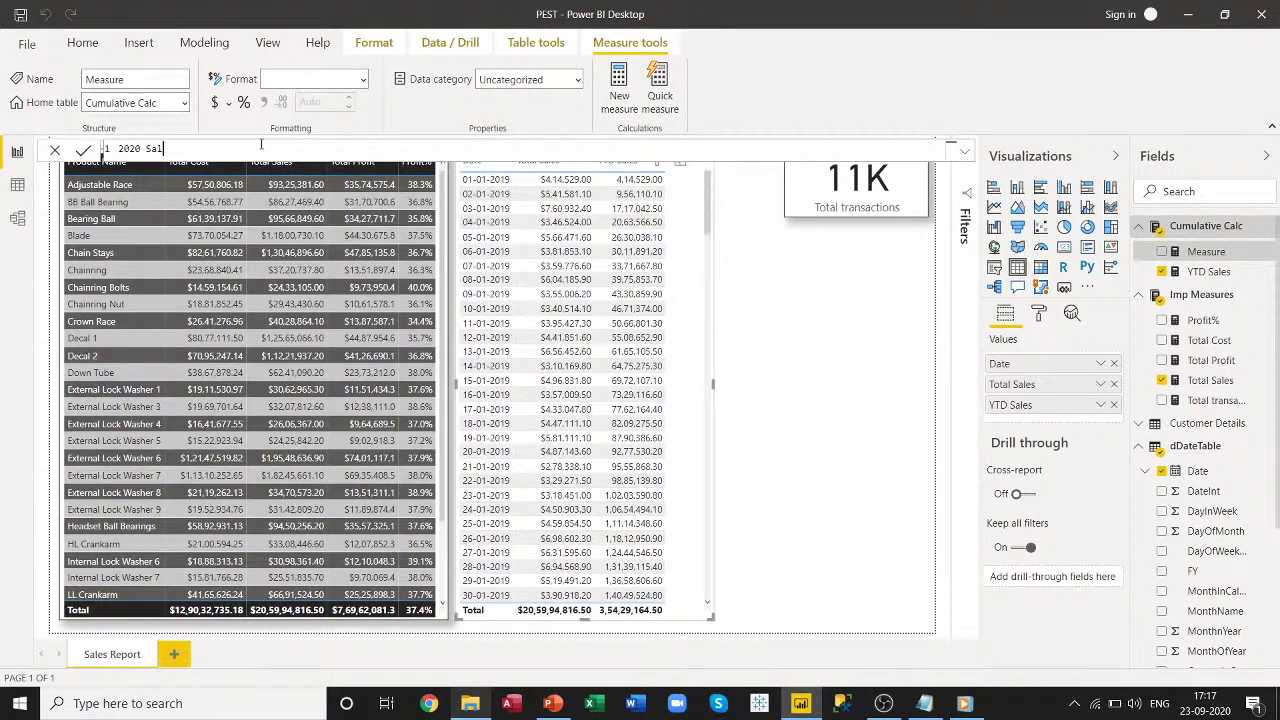
type("es = cl")
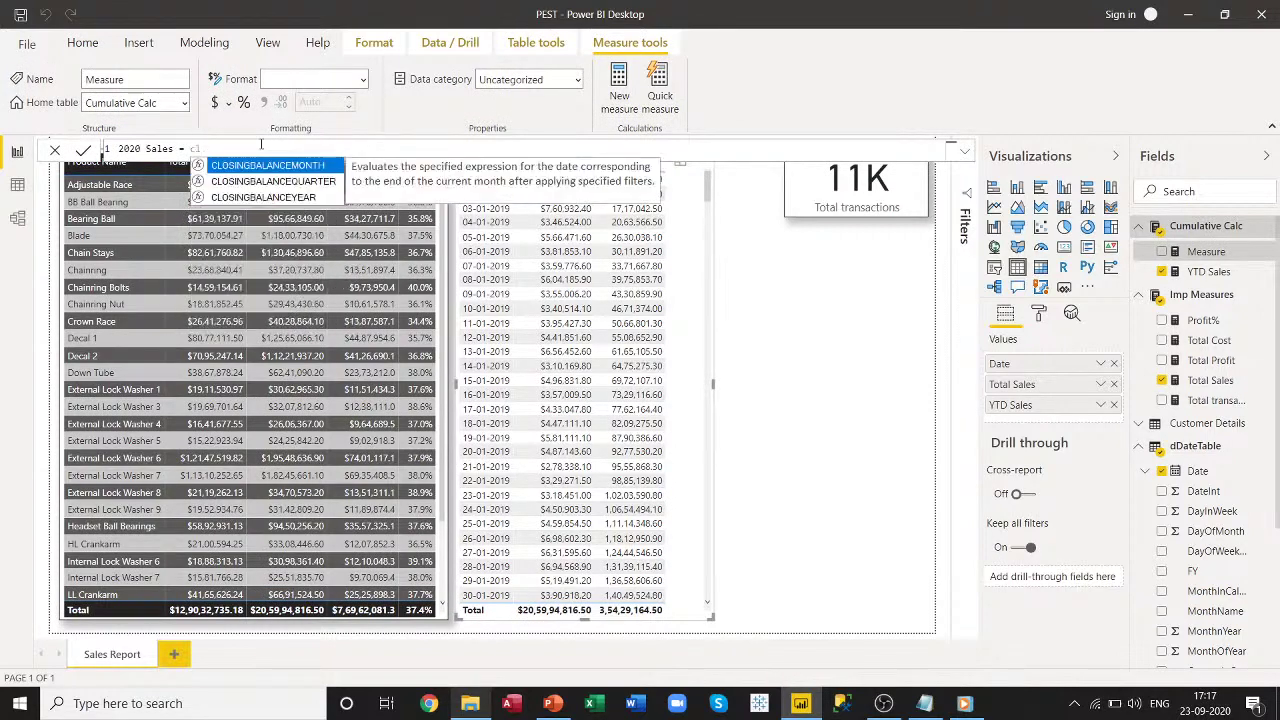
Start the 2020 Sales formula with CALCULATE and use the Total Sales measure as its expression.
key("BackSpace")
type("acl")
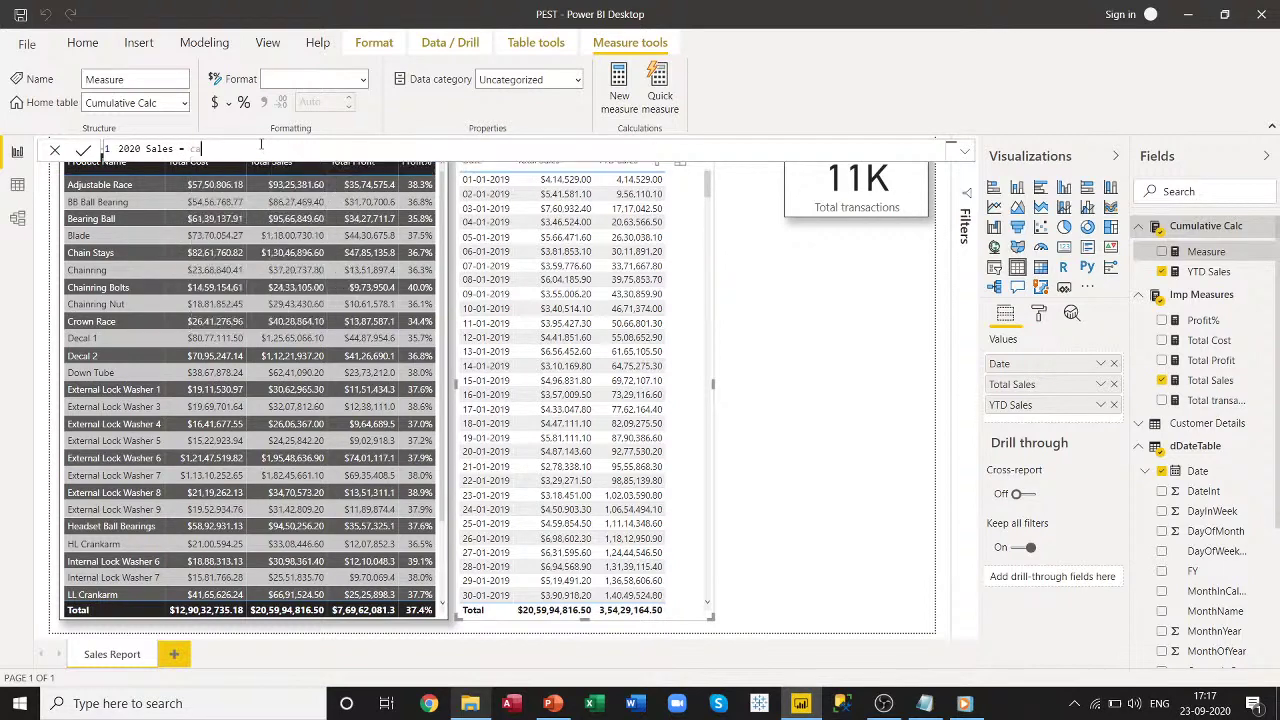
key("BackSpace")
key("BackSpace")
key("BackSpace")
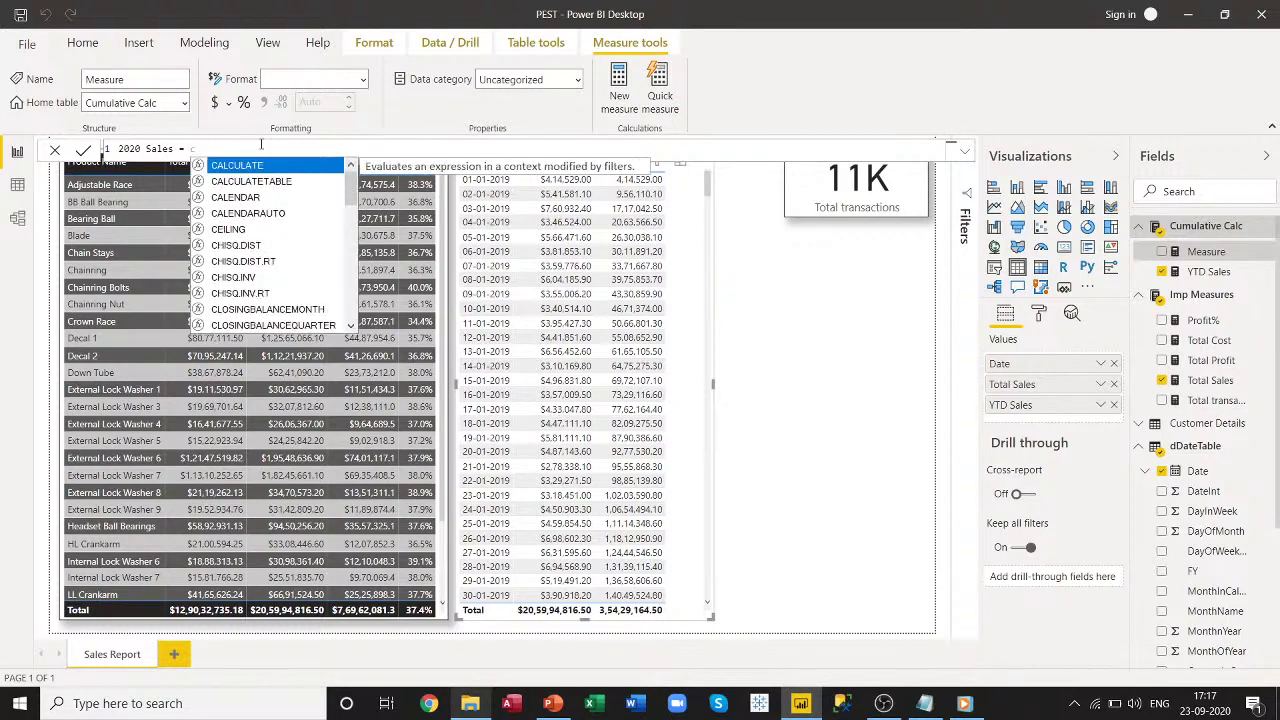
type("al")
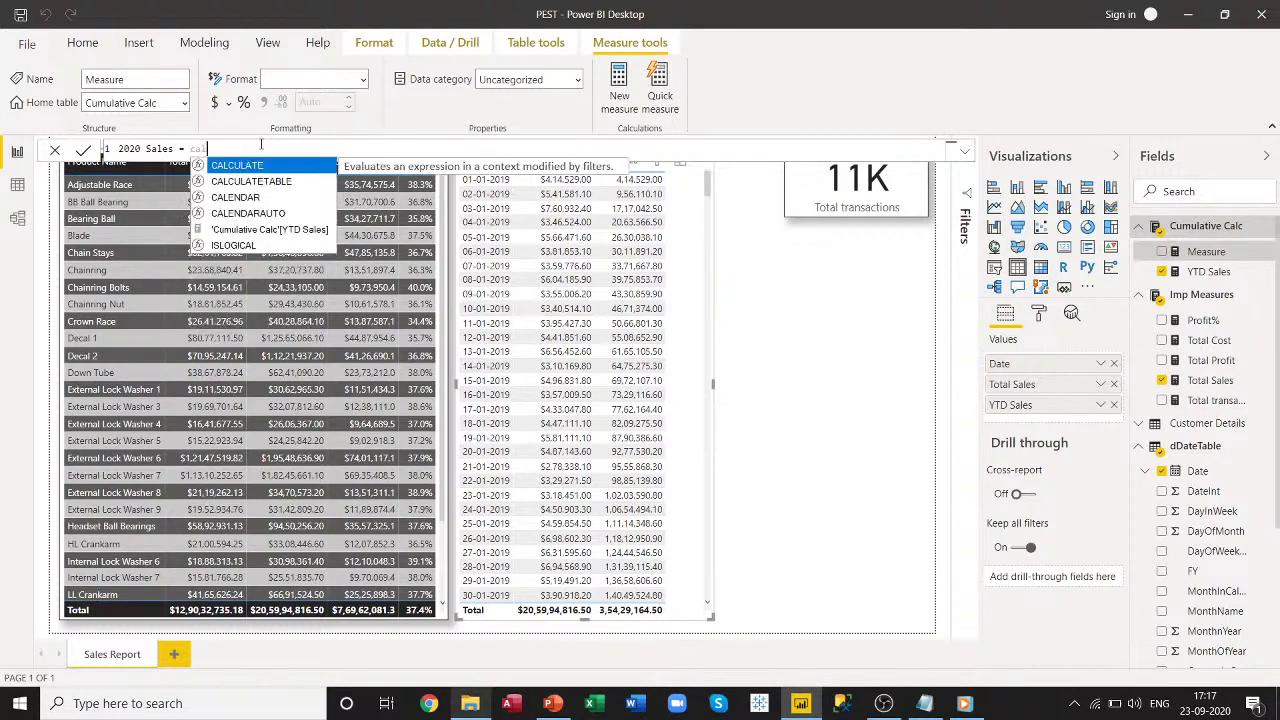
key("Tab")
type("tota")
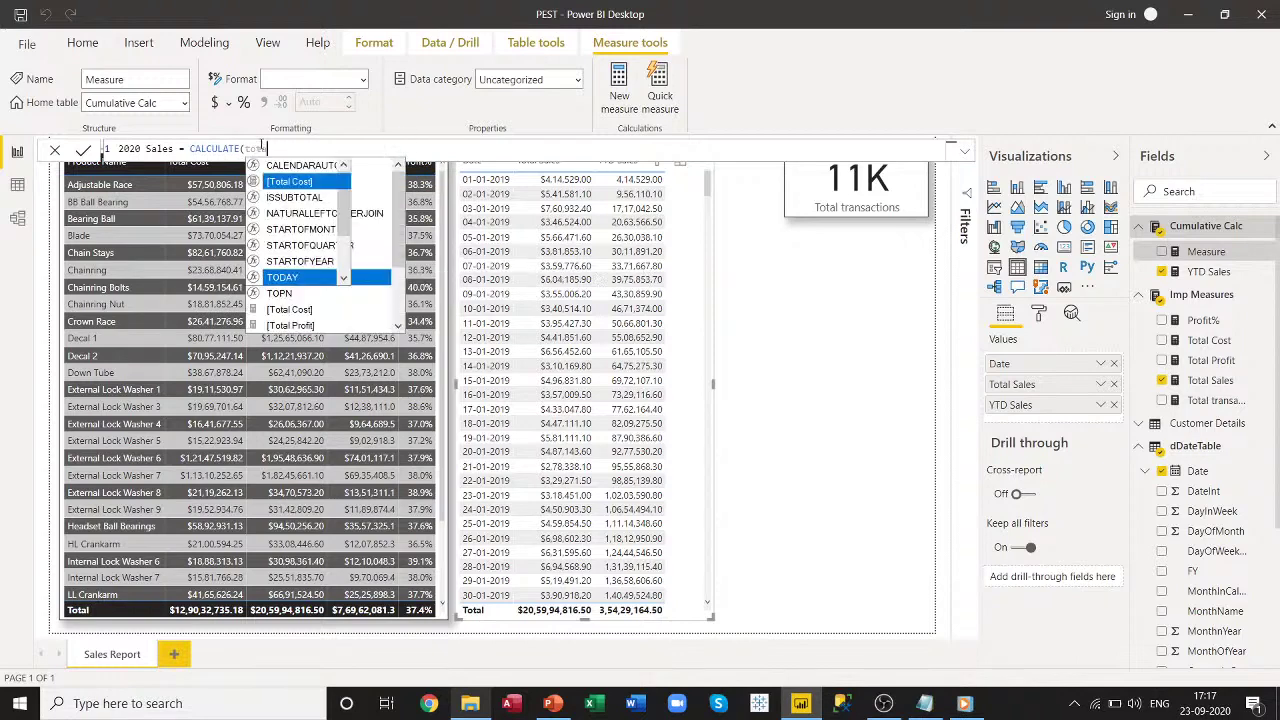
key("Down")
key("Down")
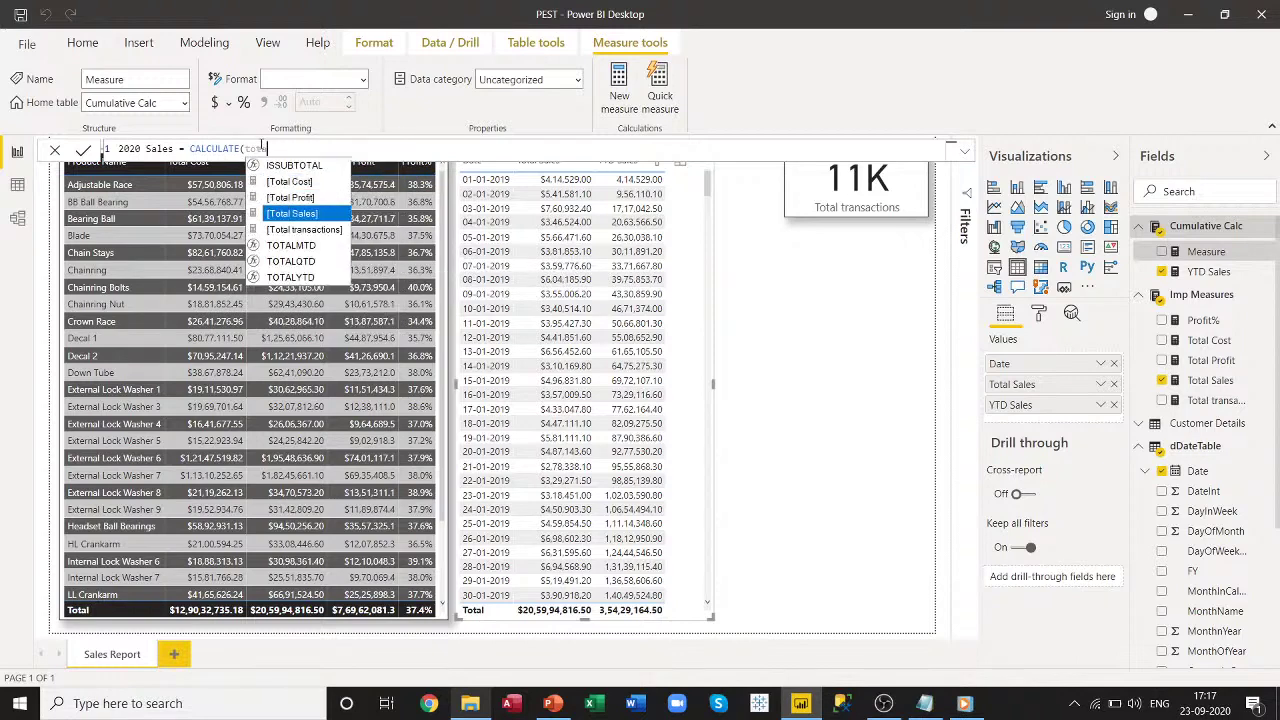
key("Tab")
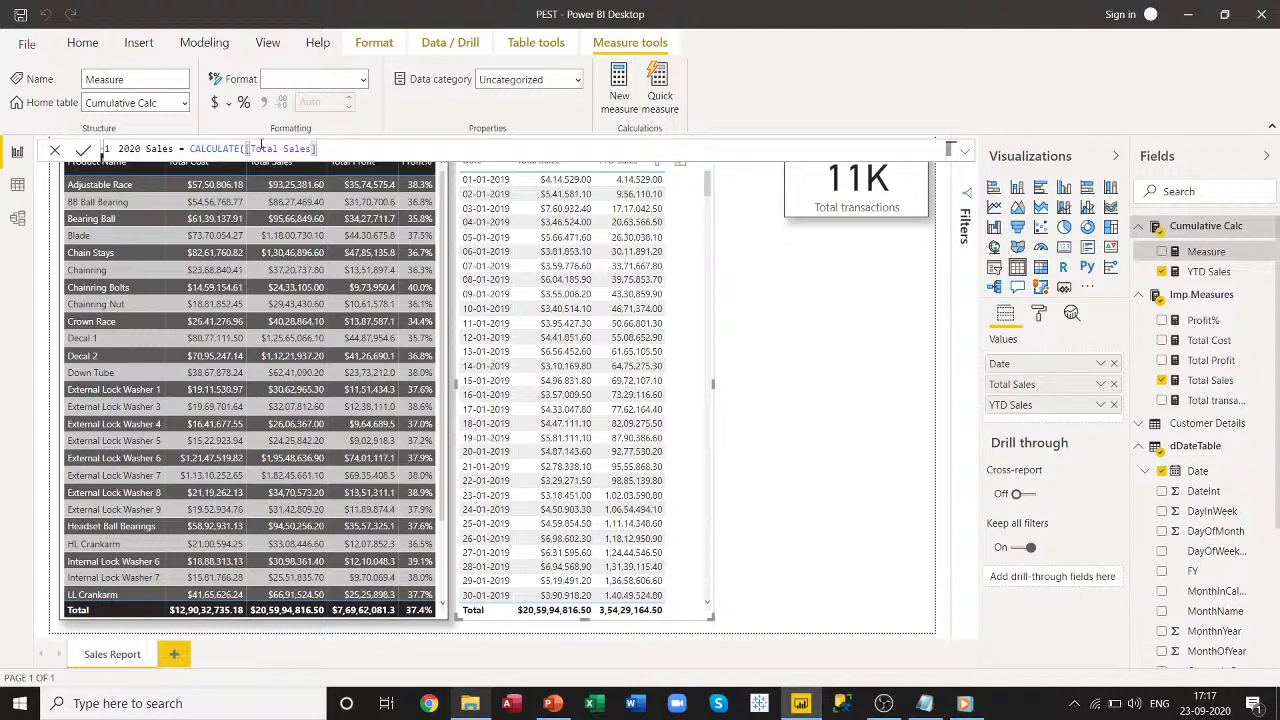
Add a FILTER function over dDateTable as the filter argument of the CALCULATE formula.
type(",")
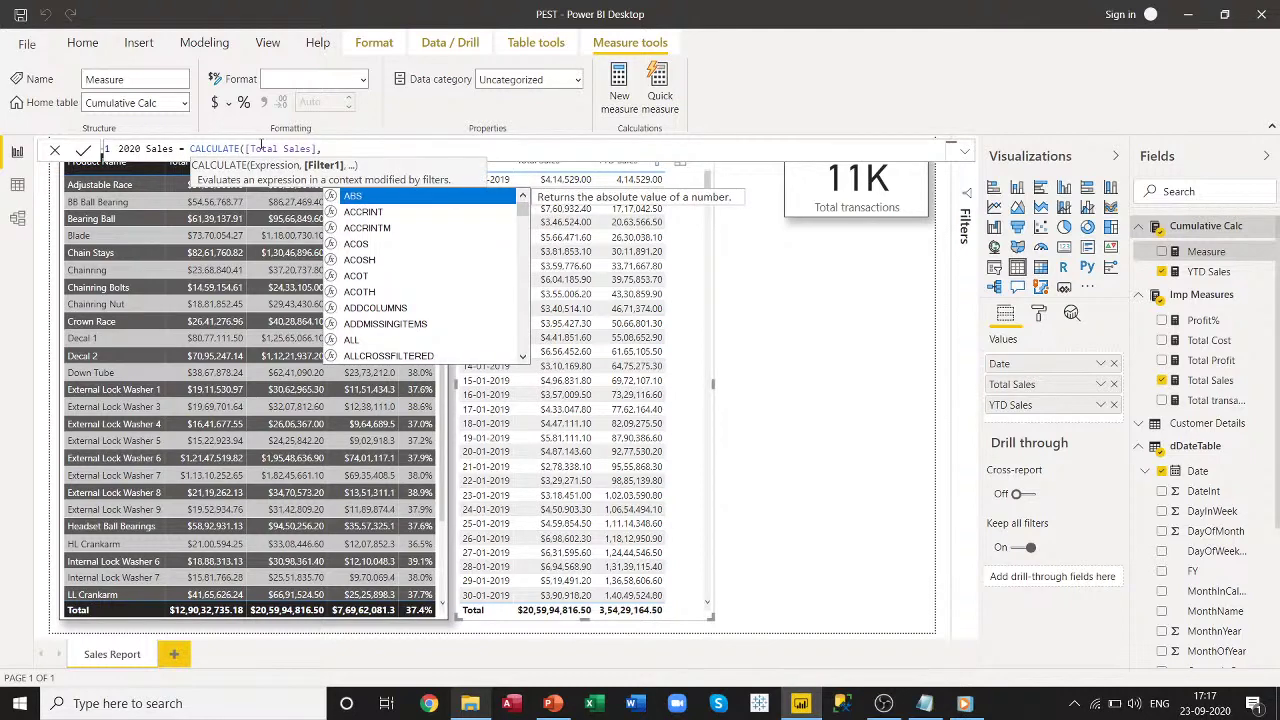
type("FILTER(")
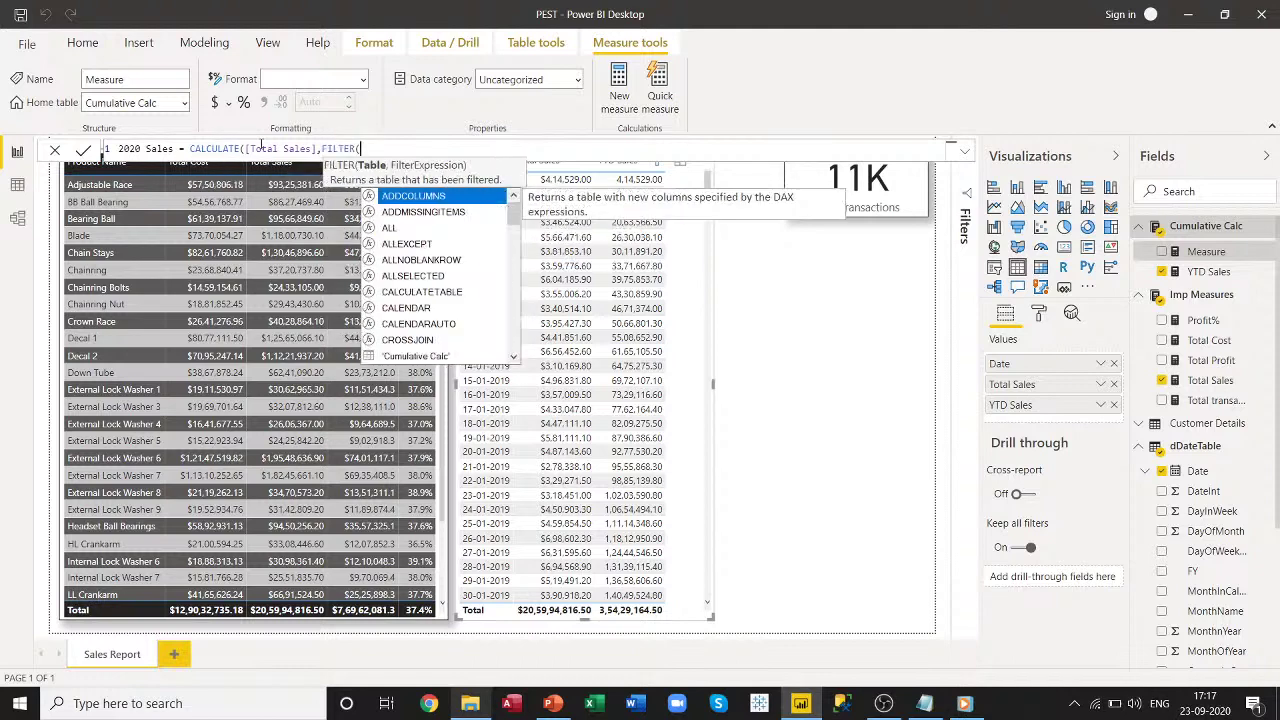
type("da")
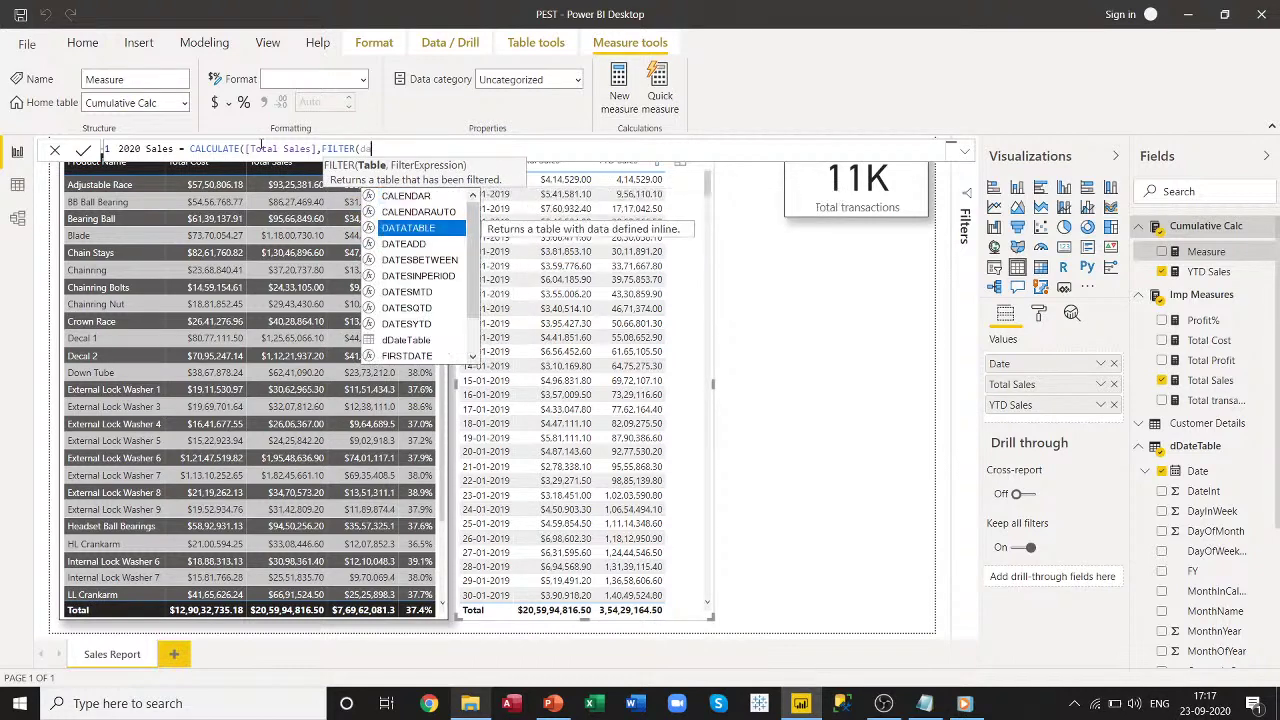
key("Down")
key("Down")
key("Down")
key("Down")
key("Down")
key("Down")
key("Down")
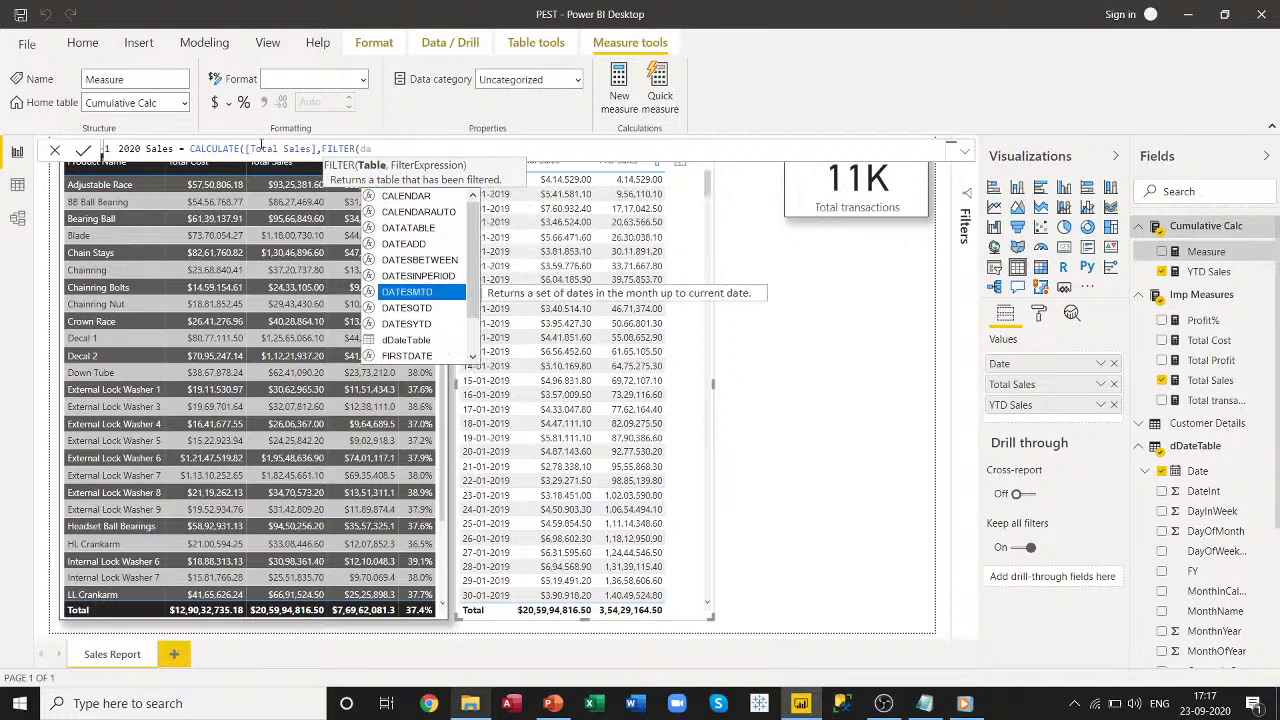
key("Tab")
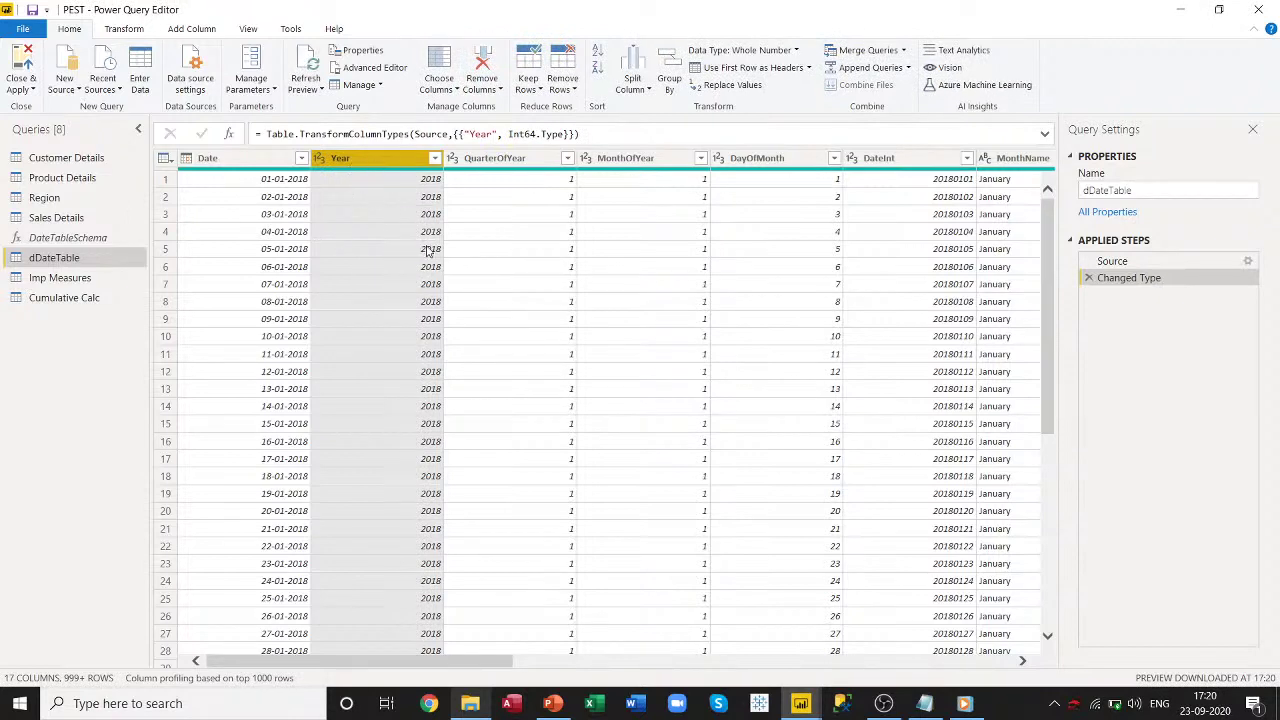
Apply the Year column's type change from Power Query Editor to the model and go back to the report.
left_click(22, 65)
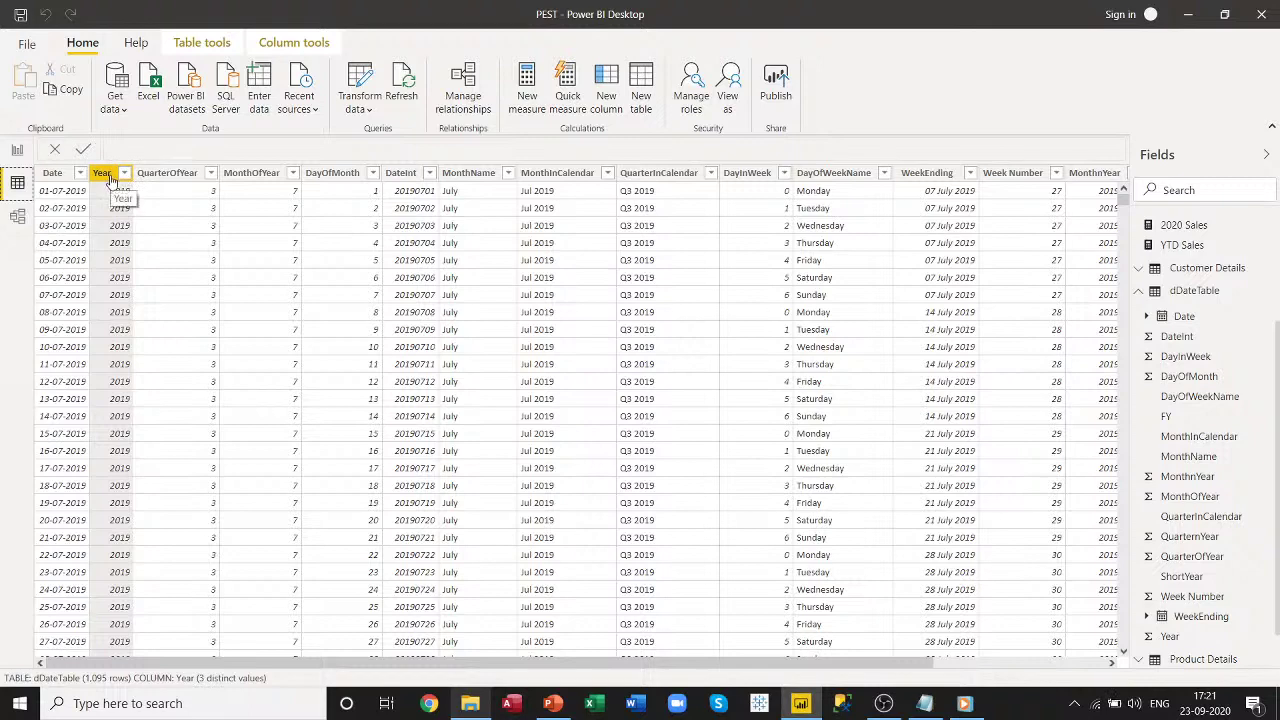
left_click(18, 151)
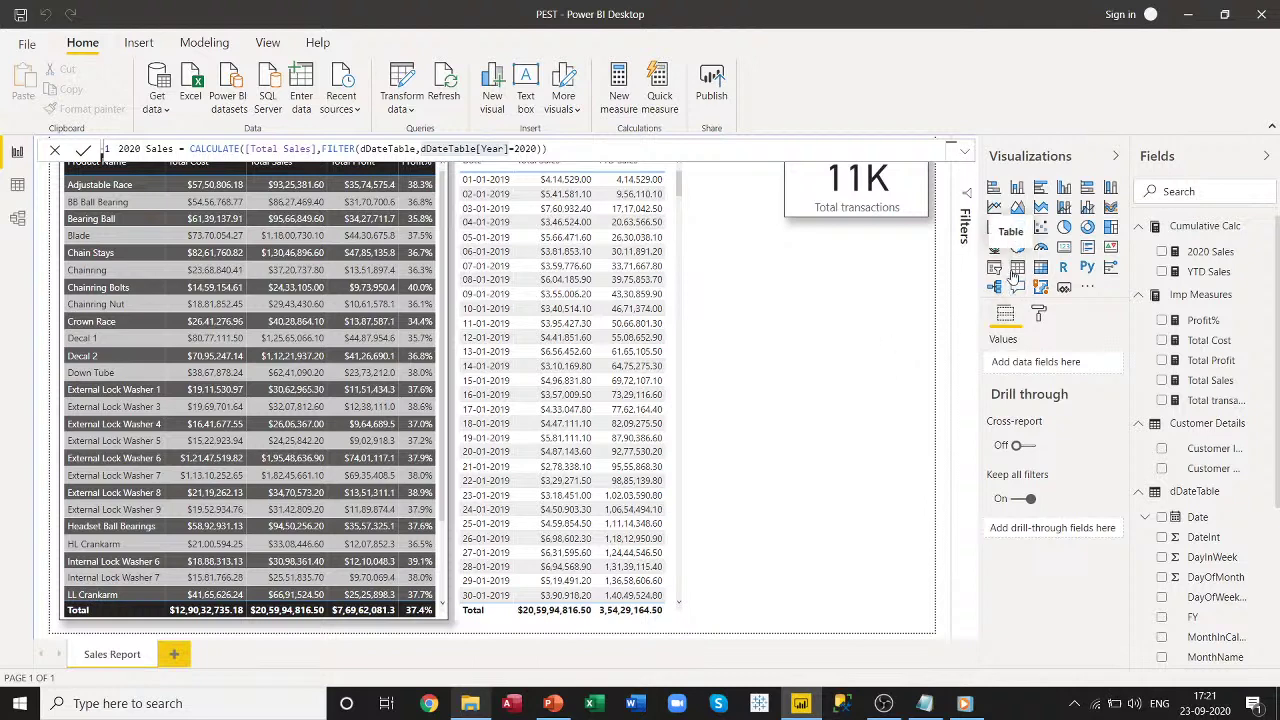
Insert an empty table visual below the Total transactions card, beside the date table, and enlarge its height and width.
left_click(1017, 268)
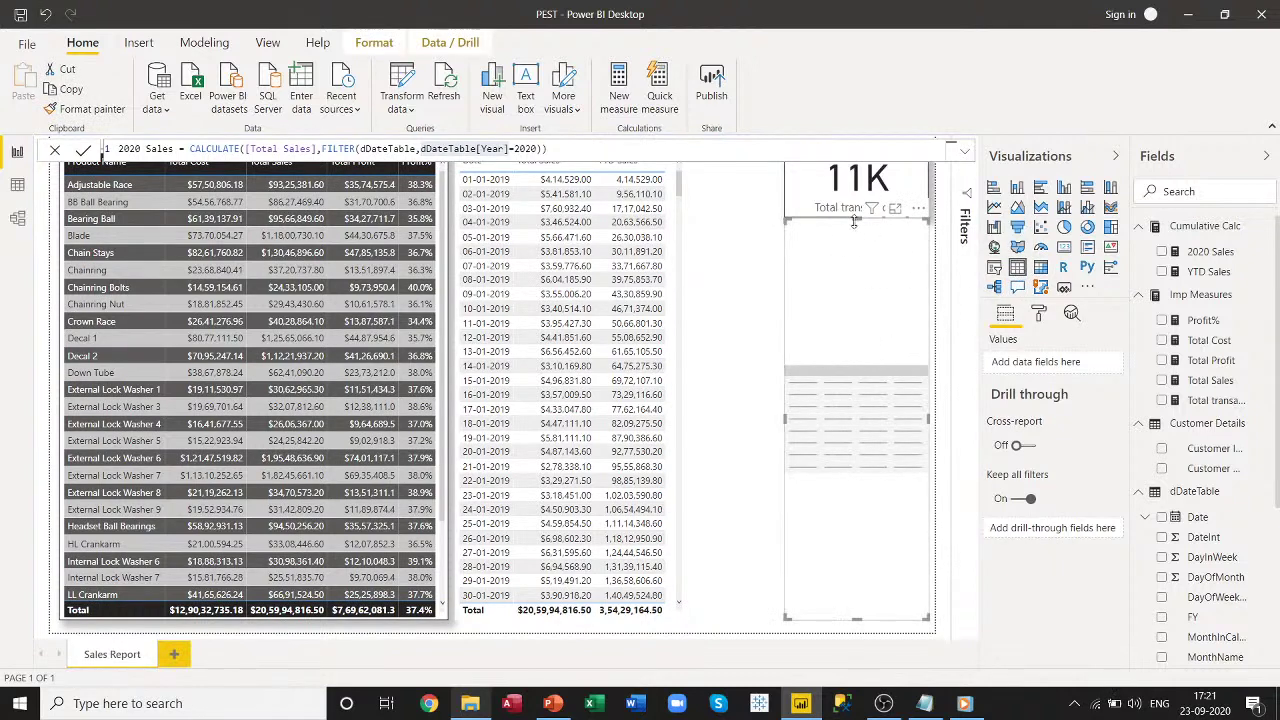
left_click_drag(863, 300, 788, 265)
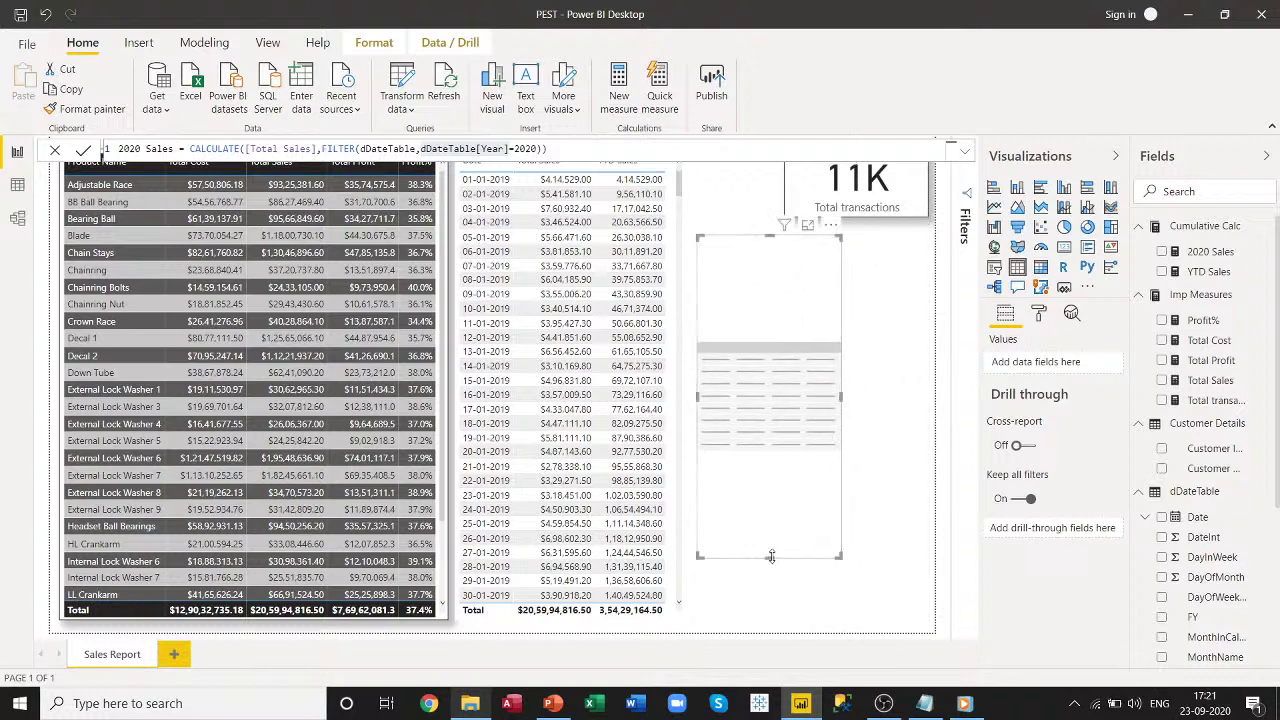
left_click_drag(768, 560, 766, 606)
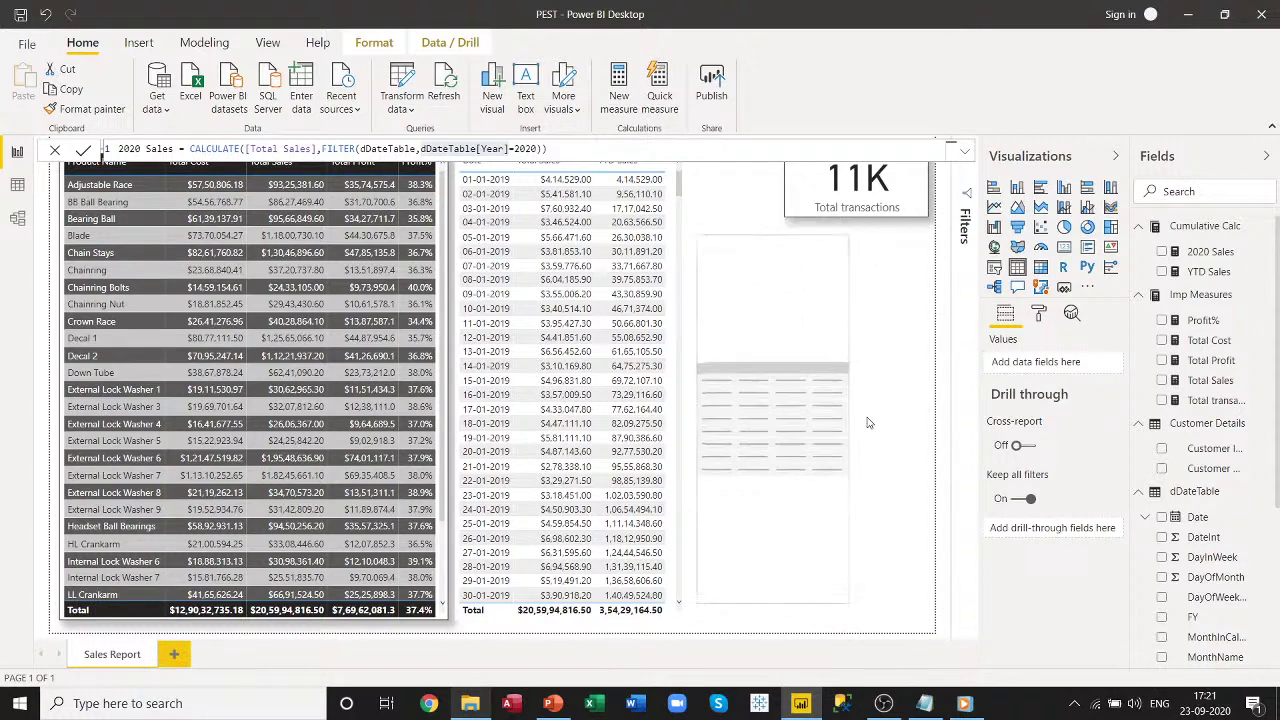
left_click_drag(842, 411, 894, 411)
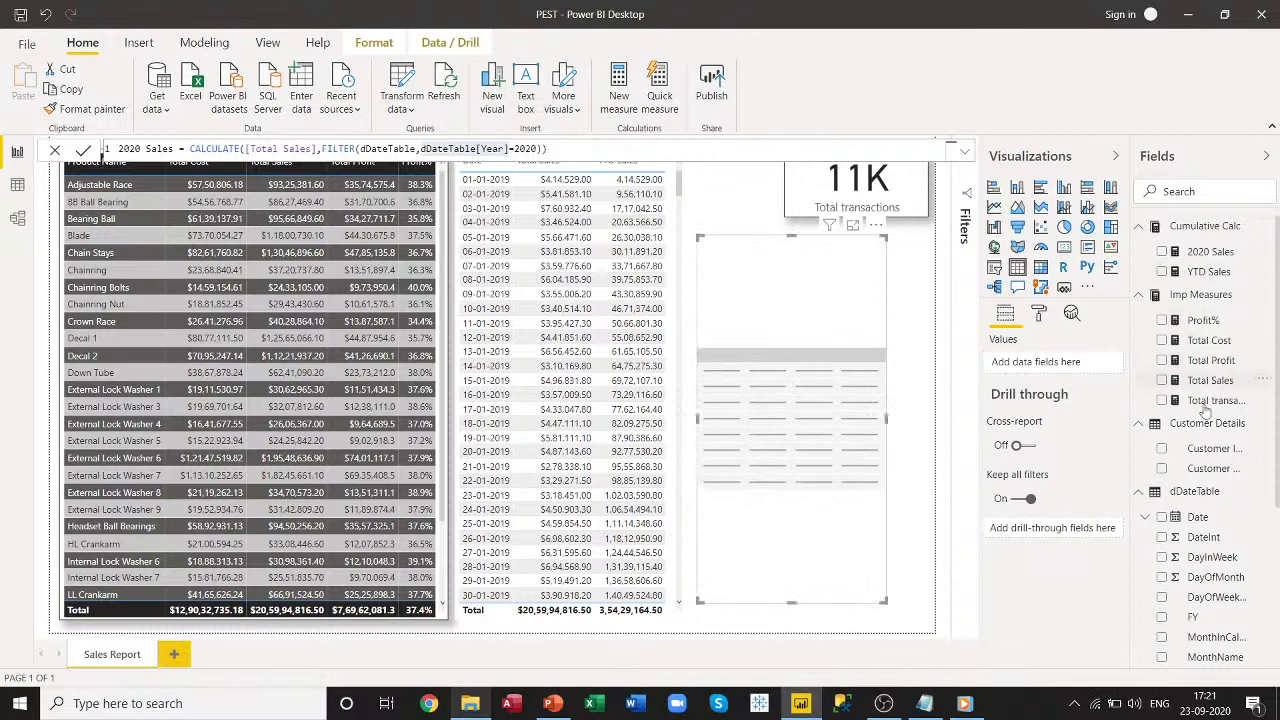
Add Customer Names and the 2020 Sales measure to the new table and review its rows down to the total.
left_click_drag(1208, 468, 1060, 370)
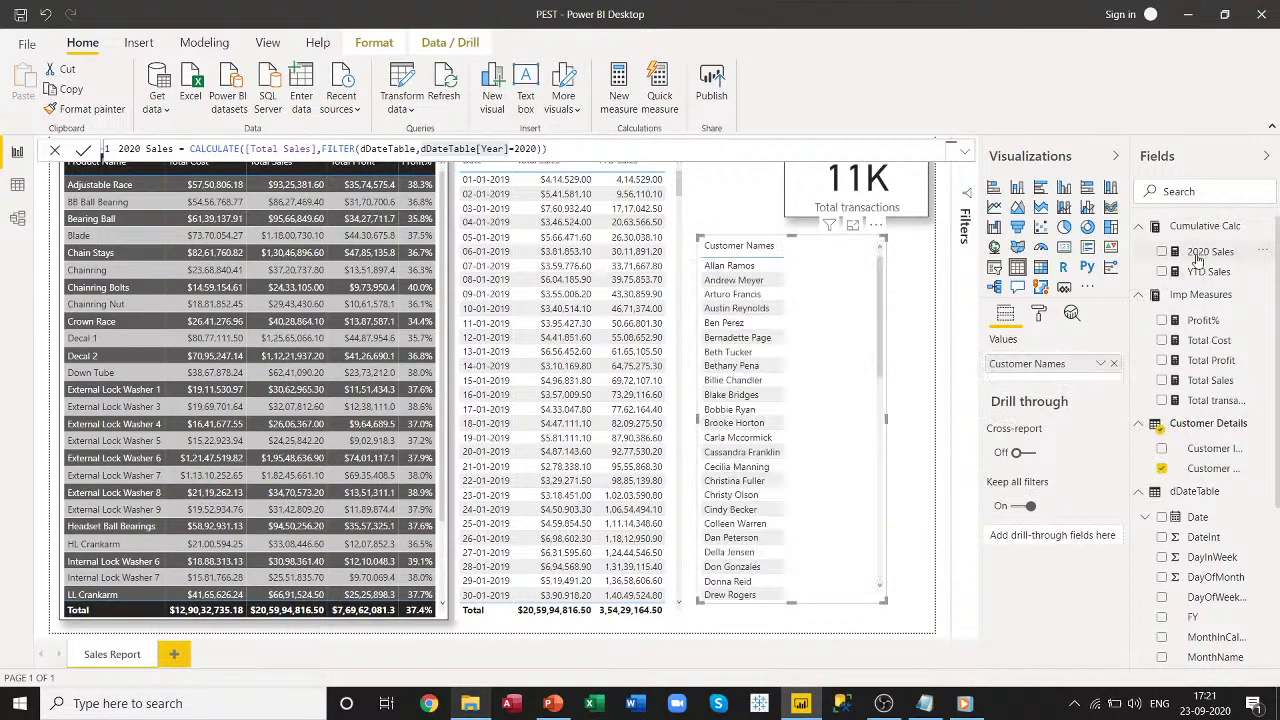
left_click_drag(1198, 256, 1050, 377)
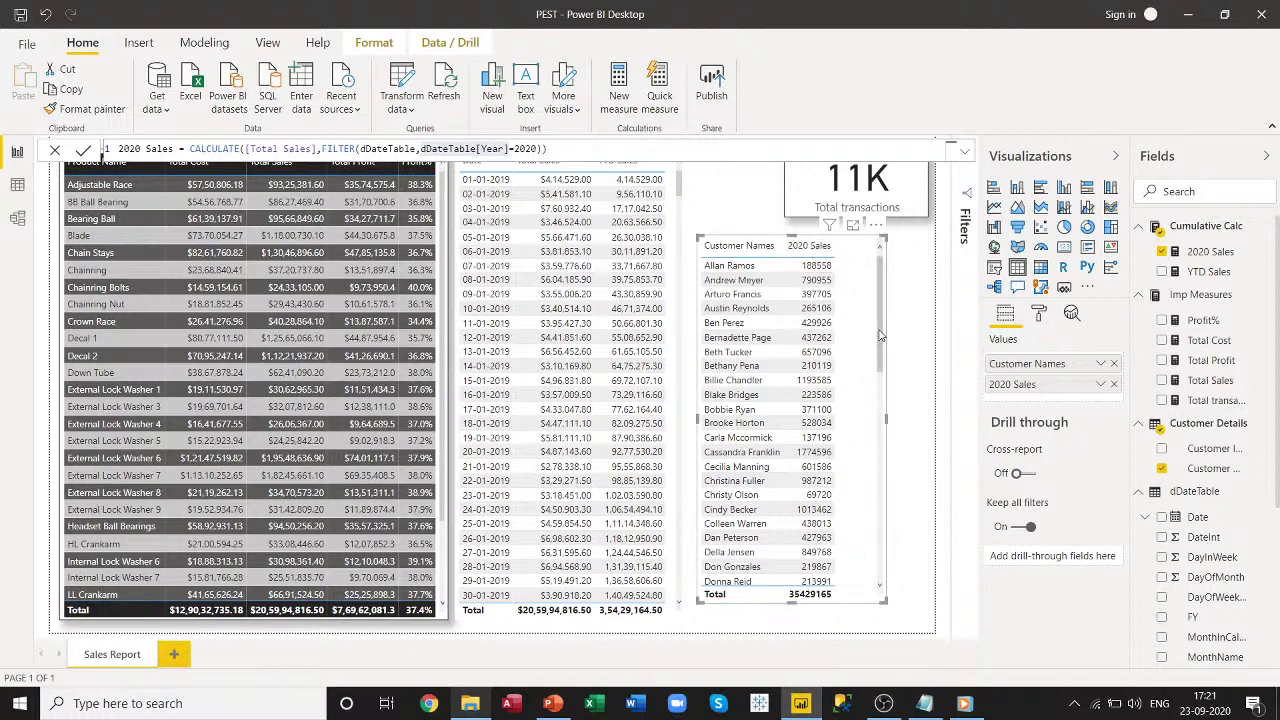
left_click_drag(880, 335, 870, 568)
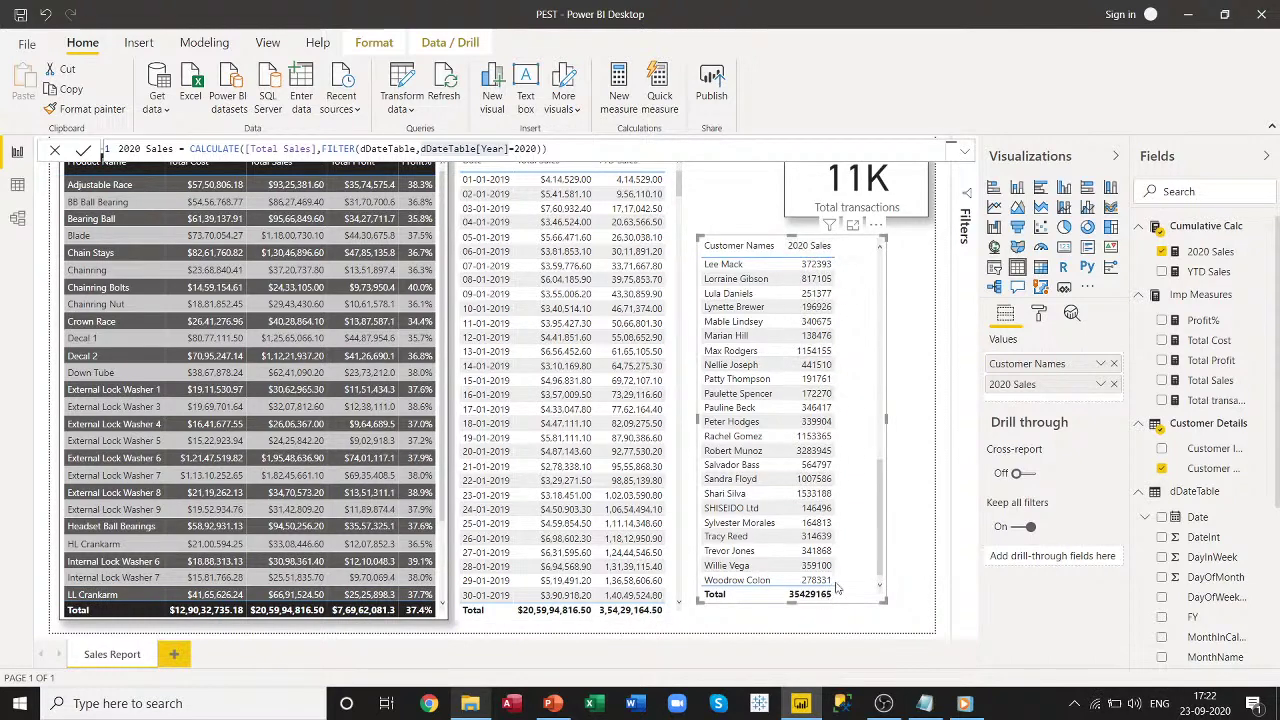
Format the 2020 Sales measure as dollar currency with 2 decimal places.
left_click(1226, 256)
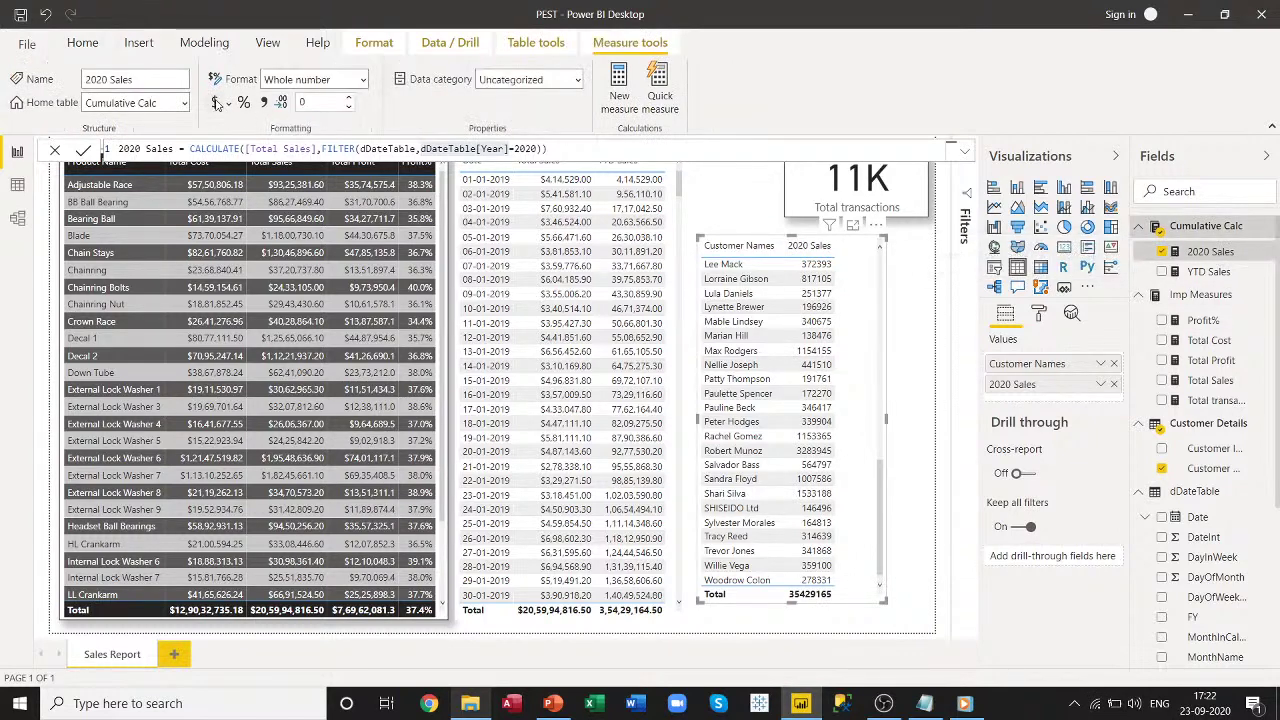
left_click(217, 103)
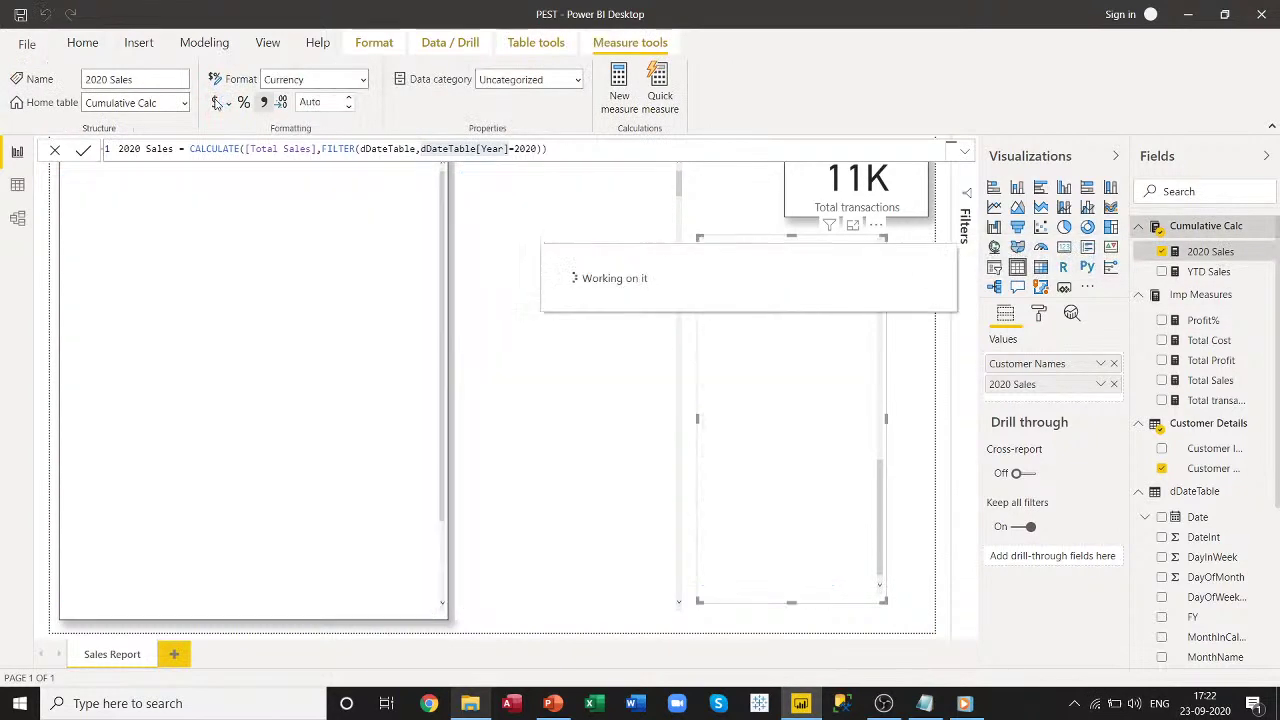
left_click(312, 102)
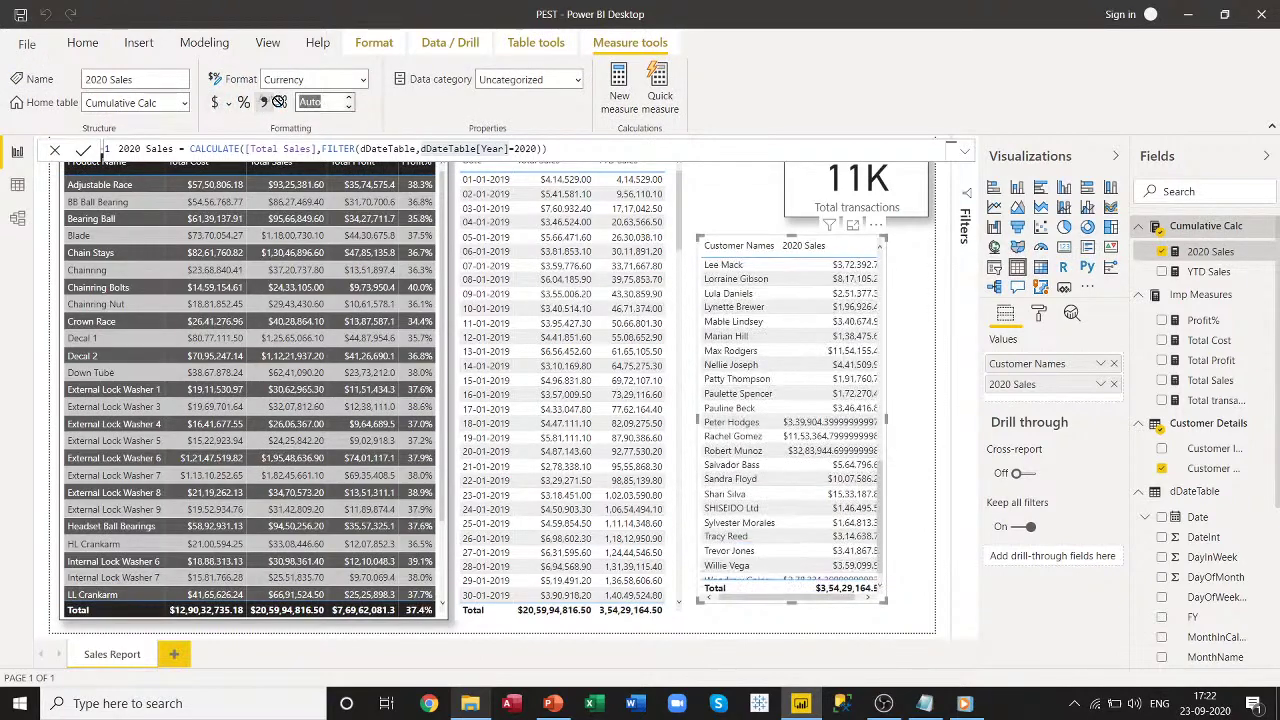
type("2")
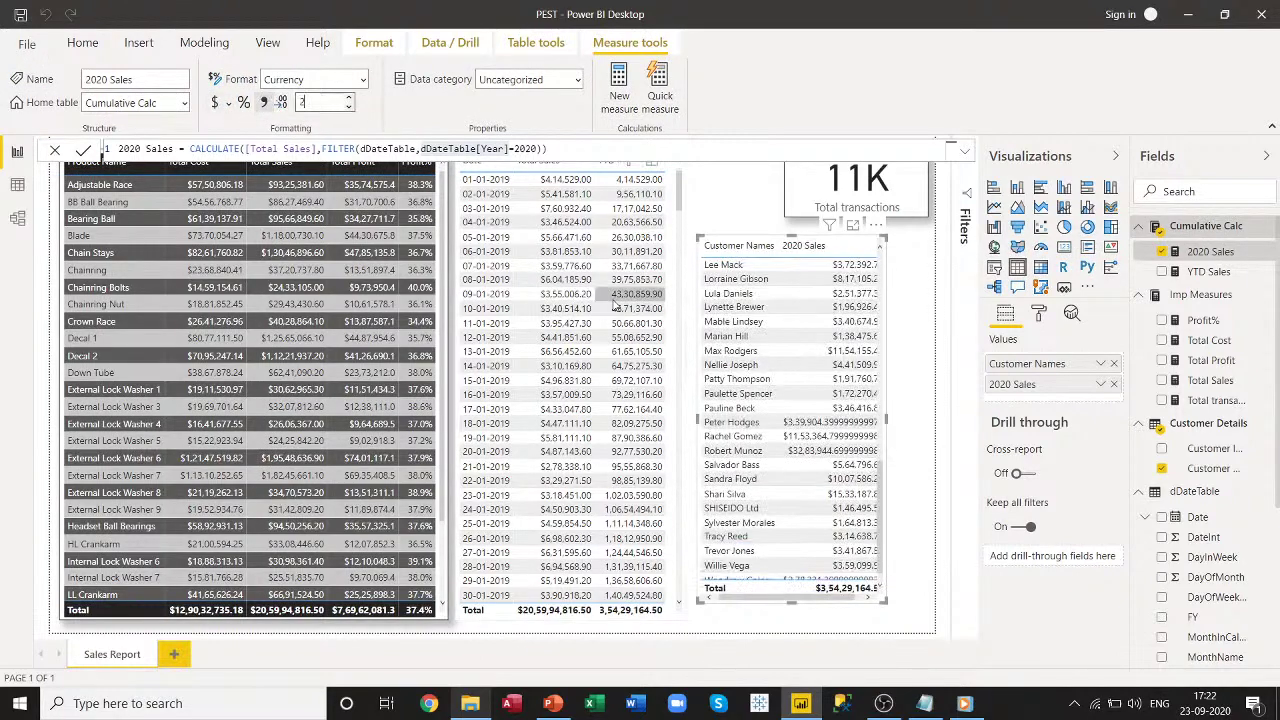
key("Return")
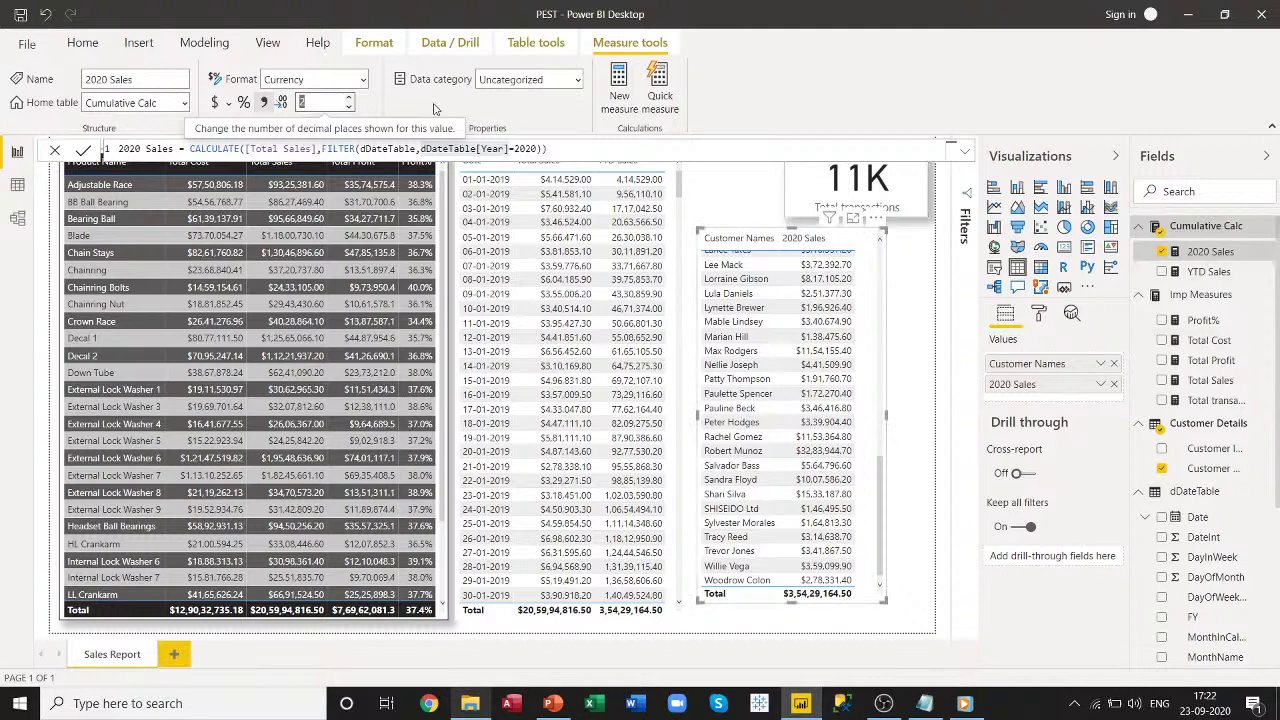
Copy the entire 2020 Sales formula into a new measure in the Cumulative Calc table.
left_click_drag(556, 148, 45, 156)
key("ctrl+c")
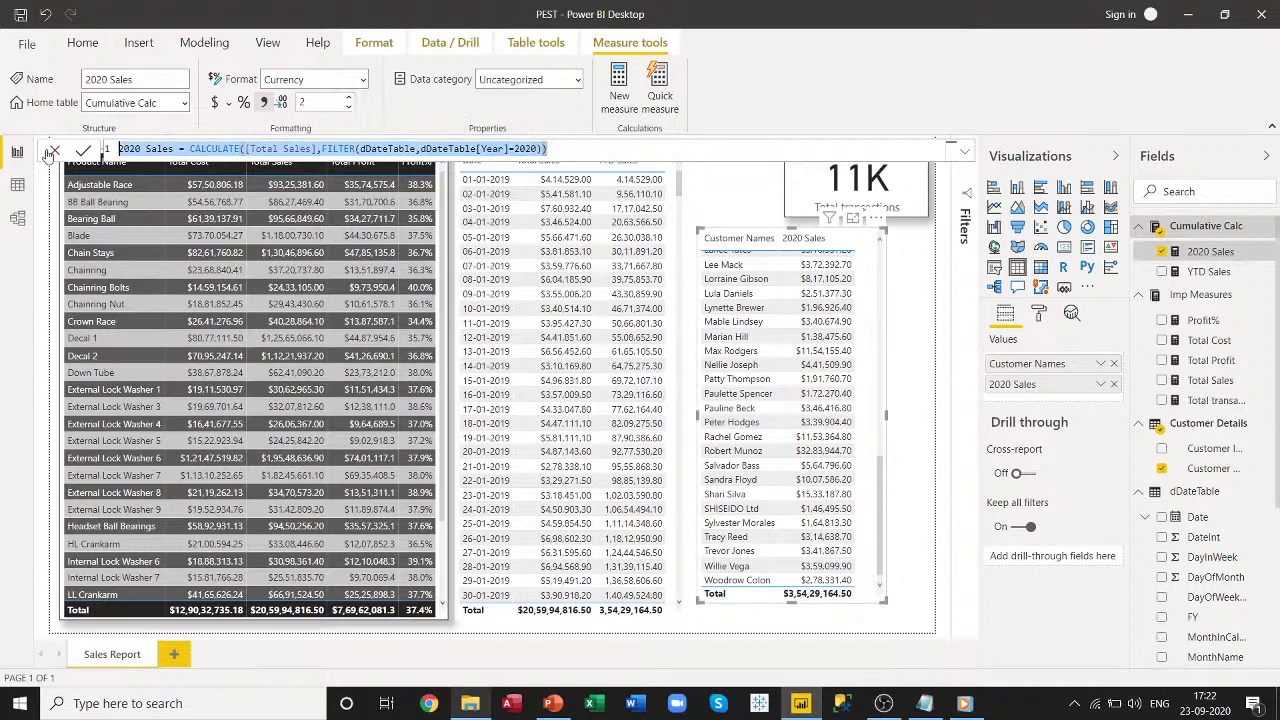
right_click(1180, 232)
key("Escape")
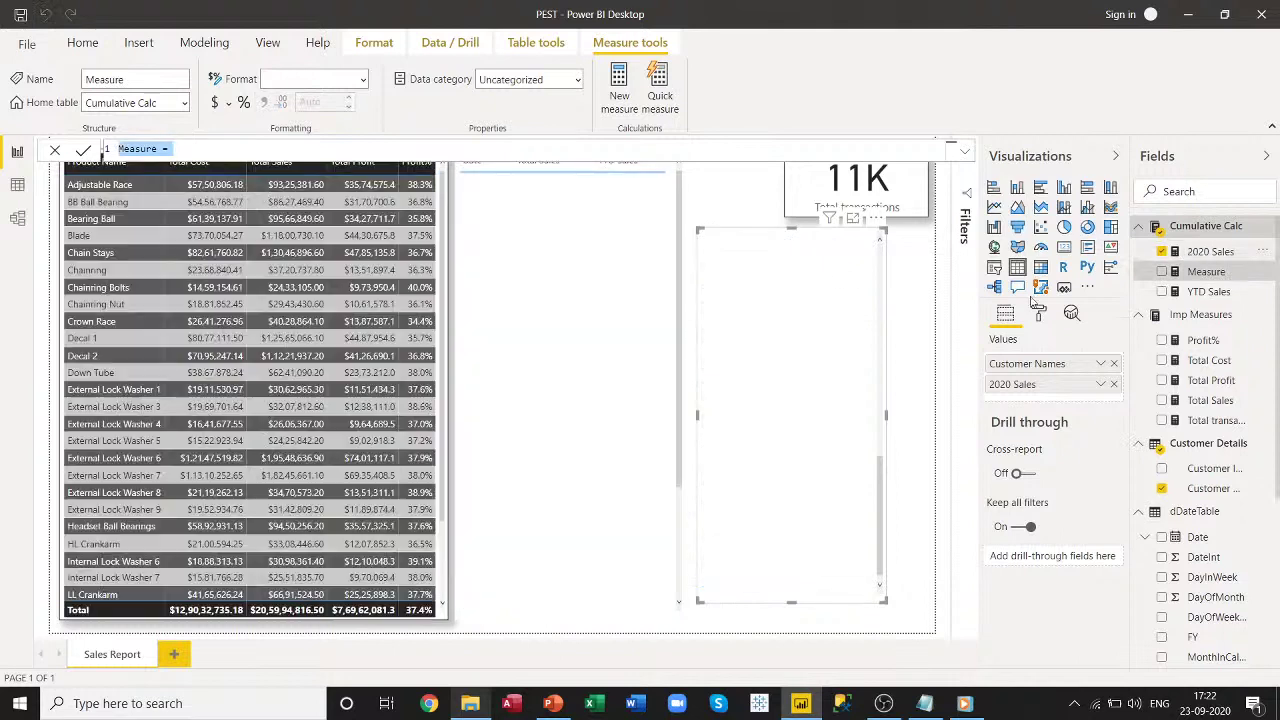
key("ctrl+v")
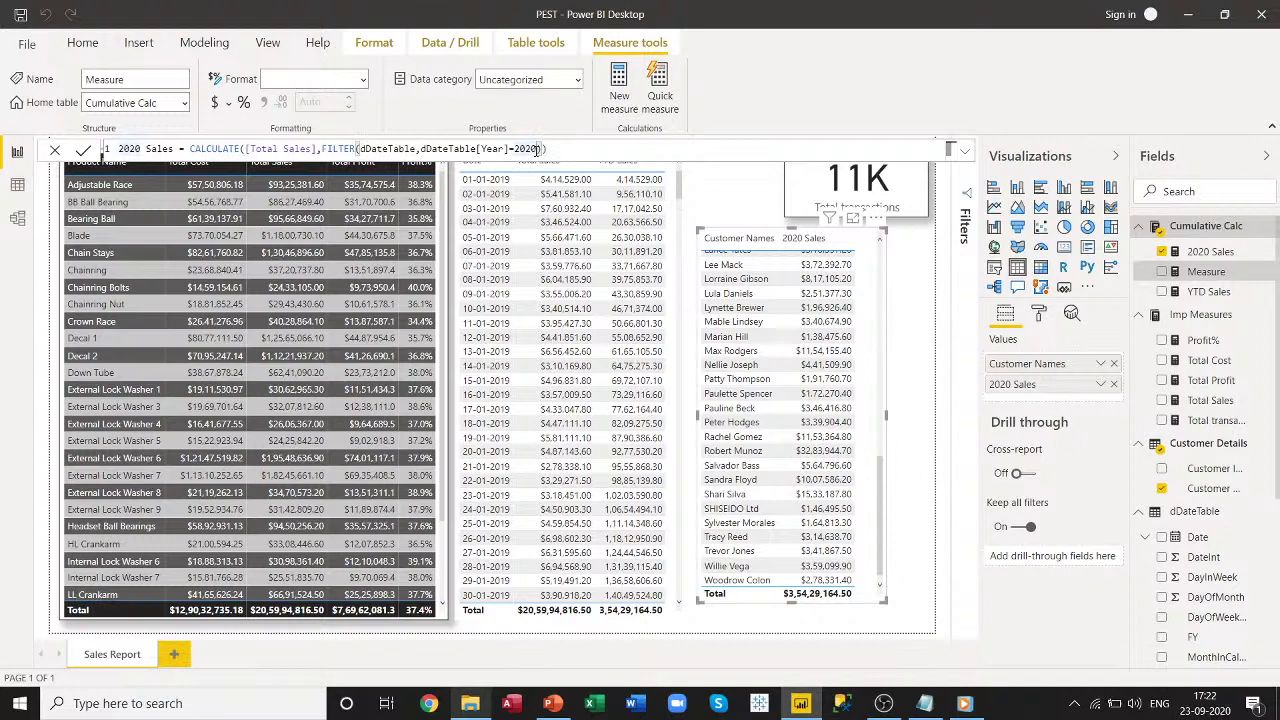
Change the year in the copied formula's filter to 20129 and try to commit it under the existing name.
key("BackSpace")
key("BackSpace")
type("19")
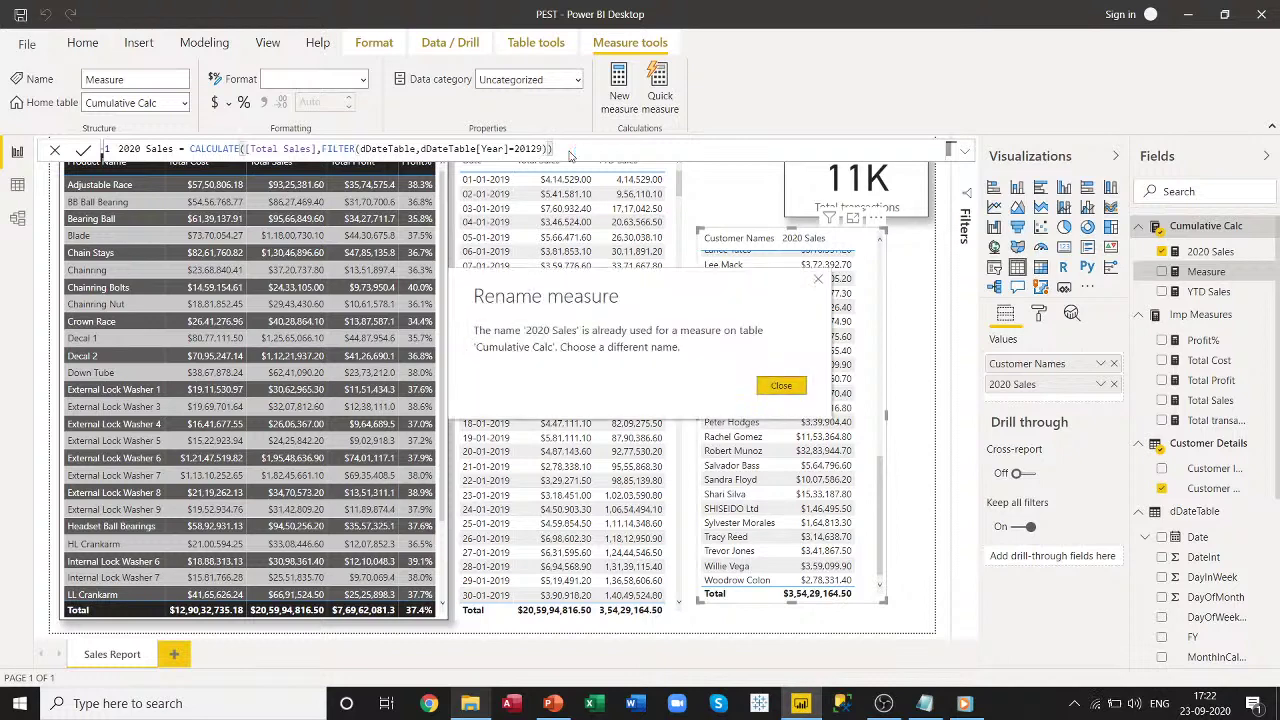
left_click(819, 279)
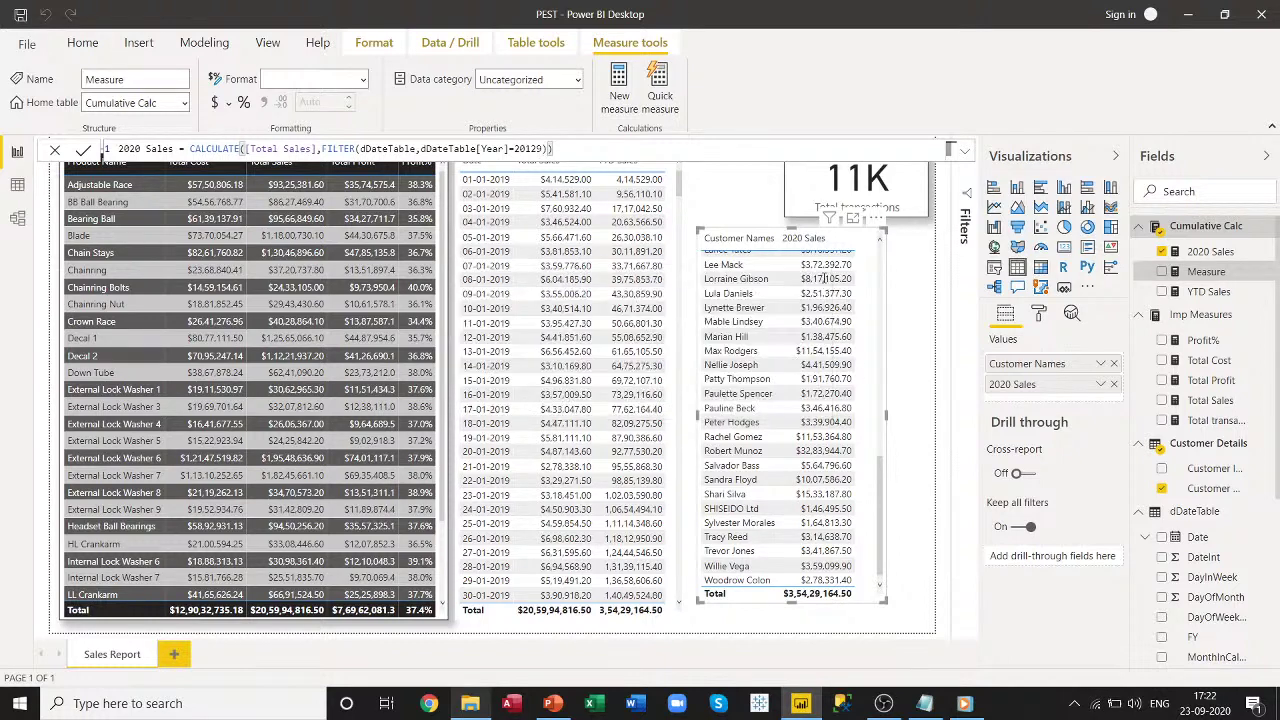
Rename the copied measure to 2019 Sales in its formula and commit it.
left_click(141, 148)
key("BackSpace")
key("BackSpace")
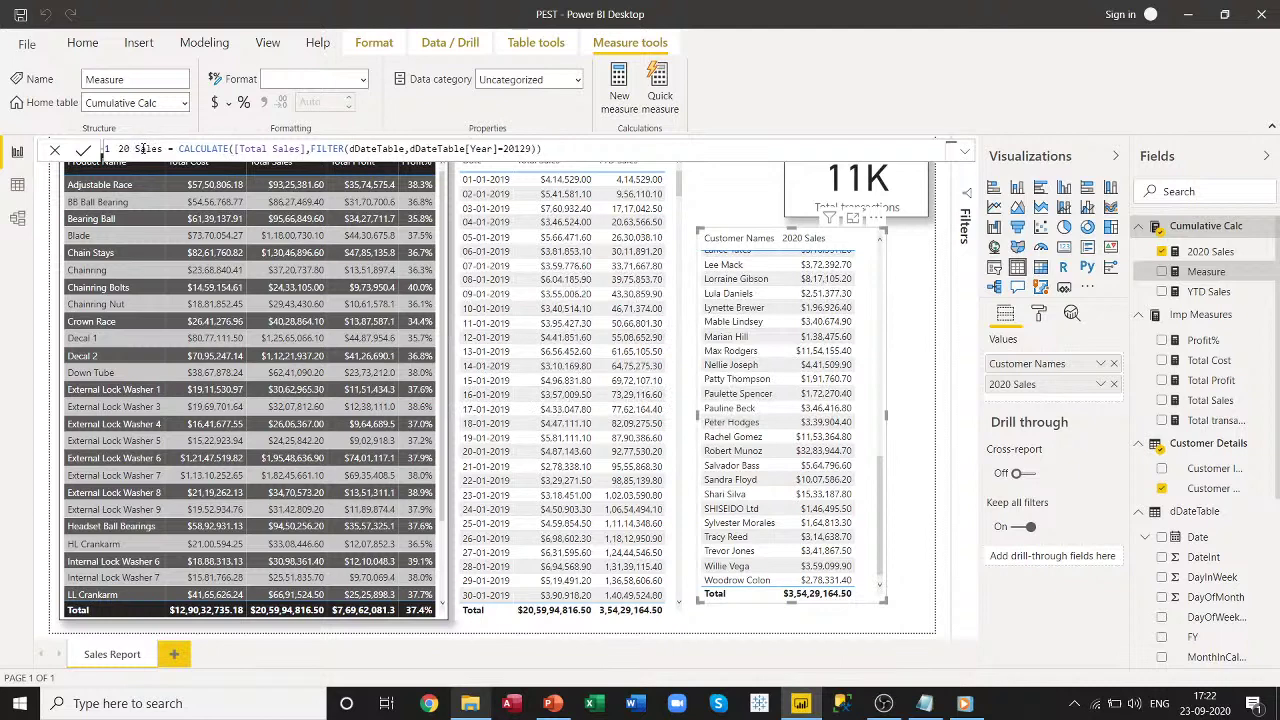
type("19")
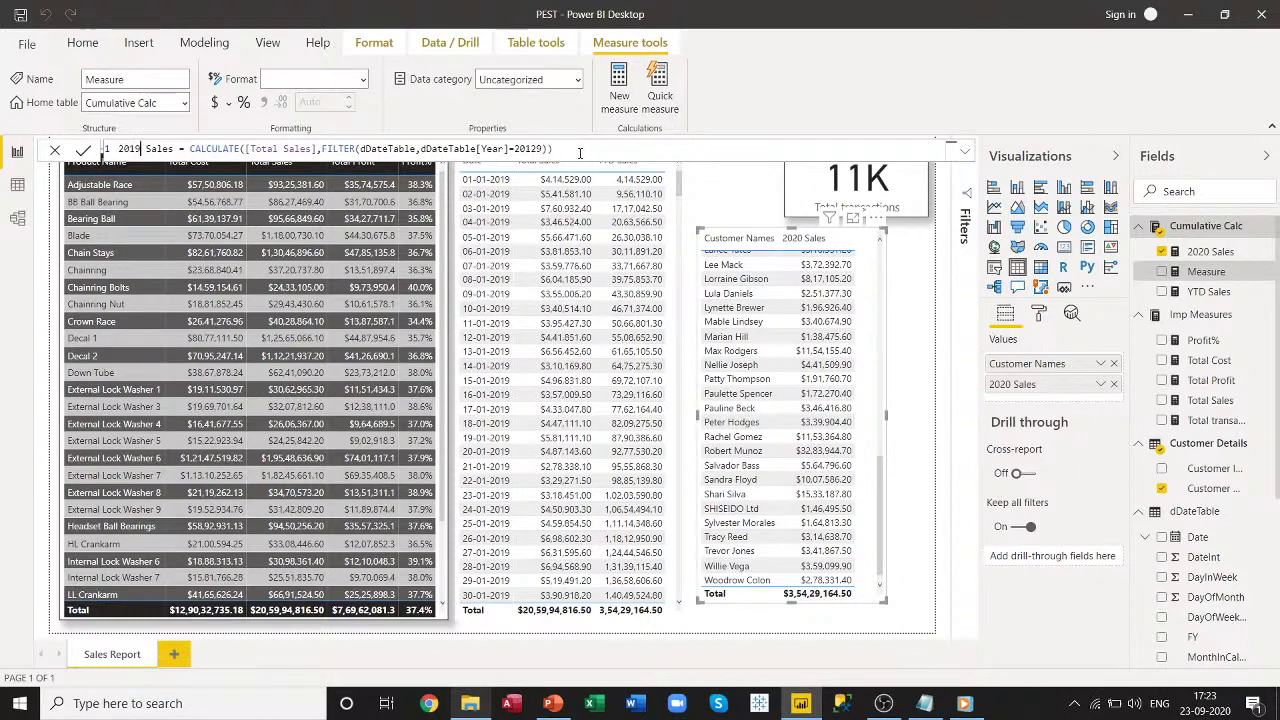
left_click(580, 151)
key("Return")
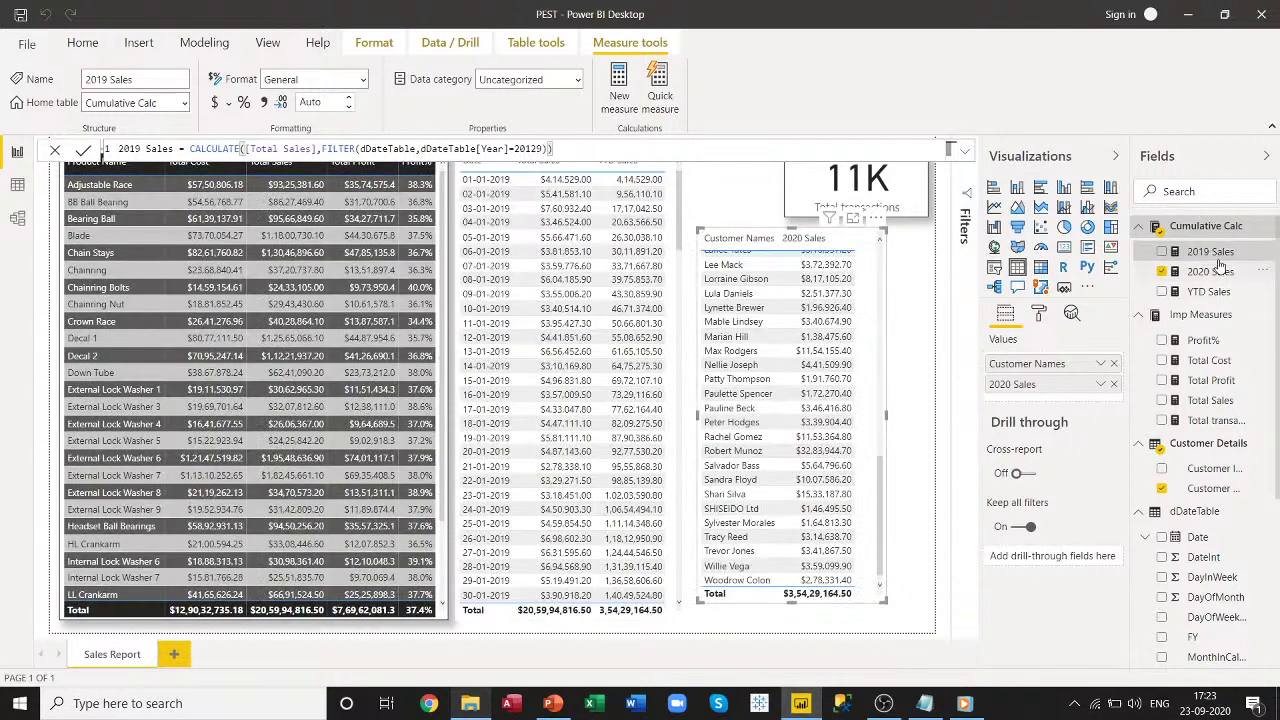
Add the 2019 Sales measure to the customer table ahead of 2020 Sales and deselect the table.
left_click_drag(1220, 255, 1065, 378)
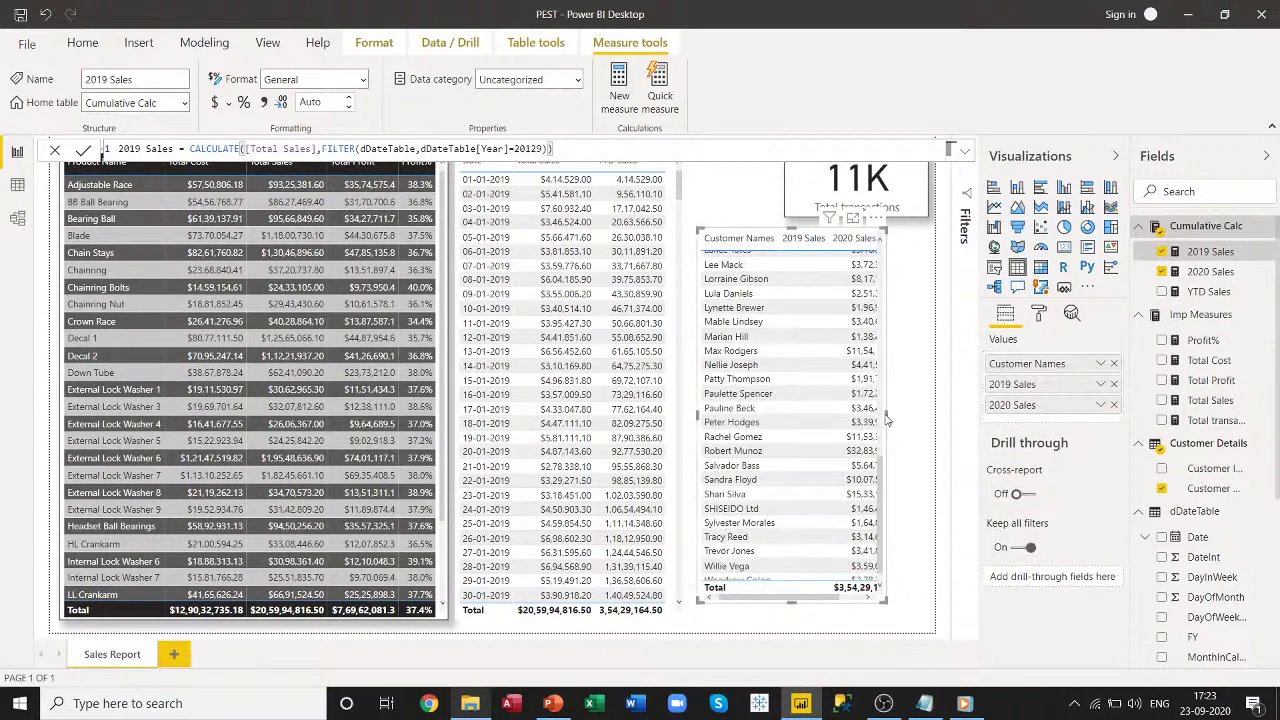
left_click(910, 420)
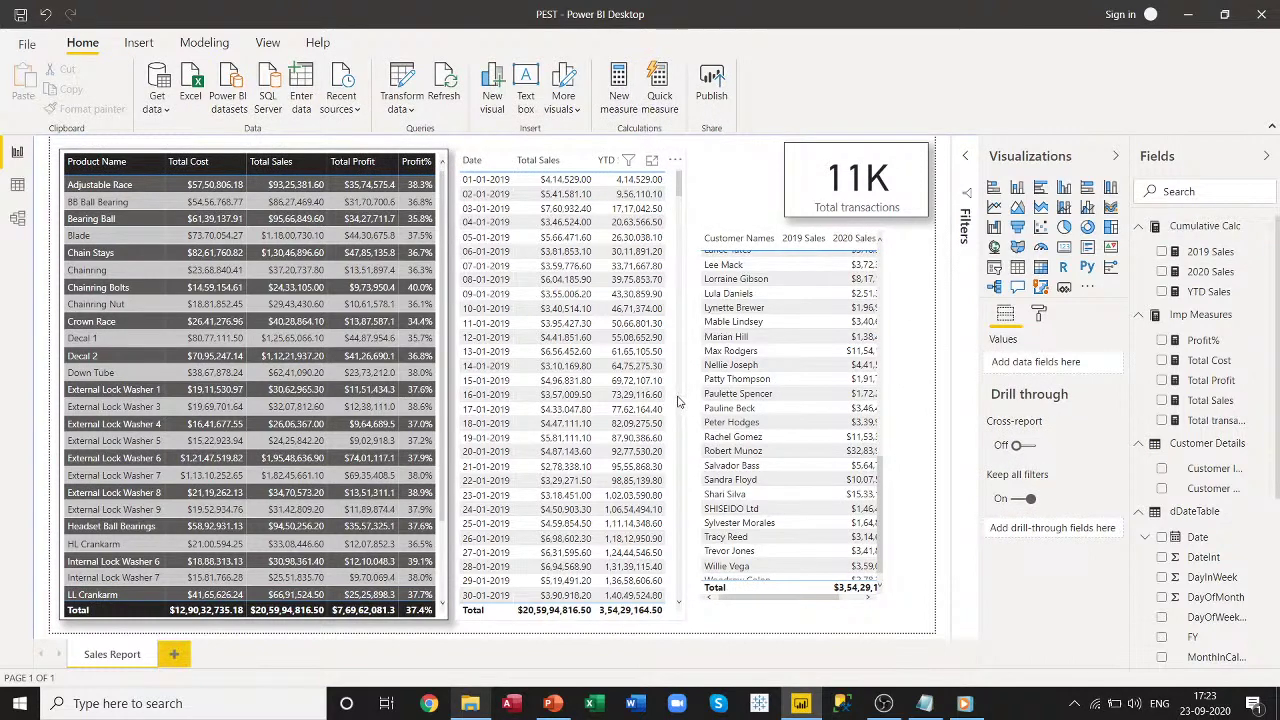
Remove the Total transactions card and the customer sales table from the Sales Report page, and slightly narrow the date table.
left_click(818, 180)
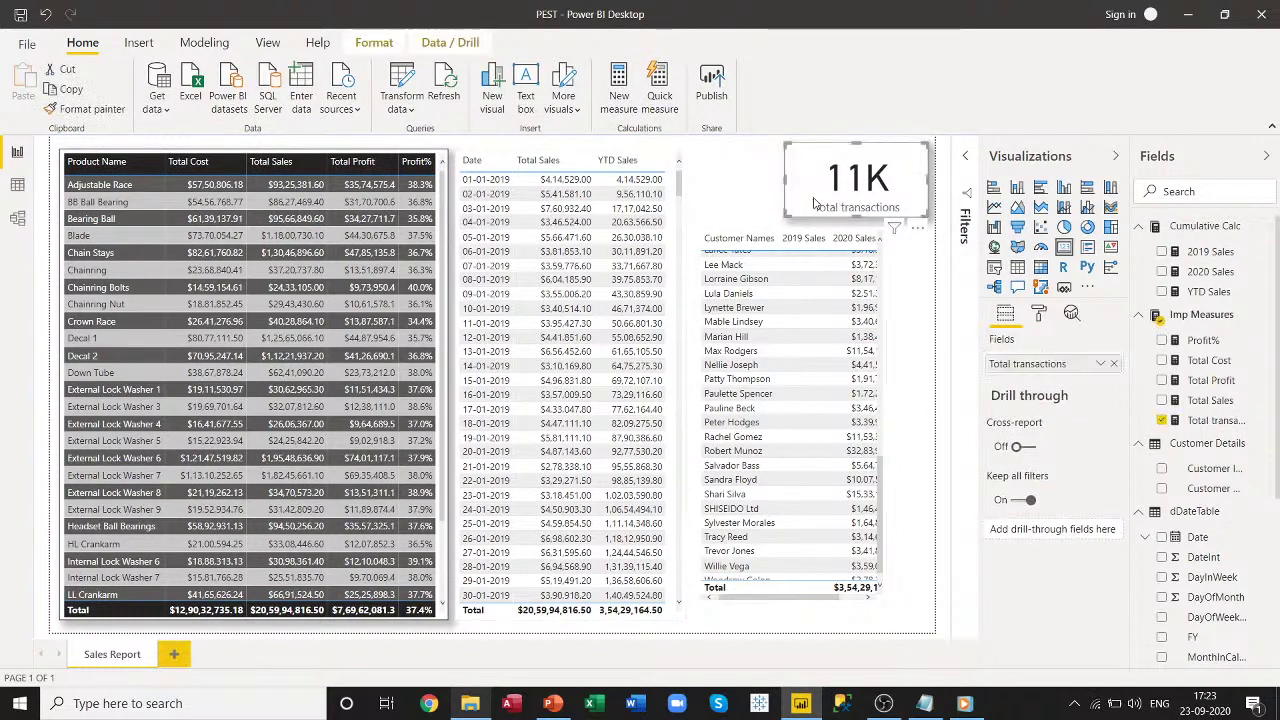
key("Delete")
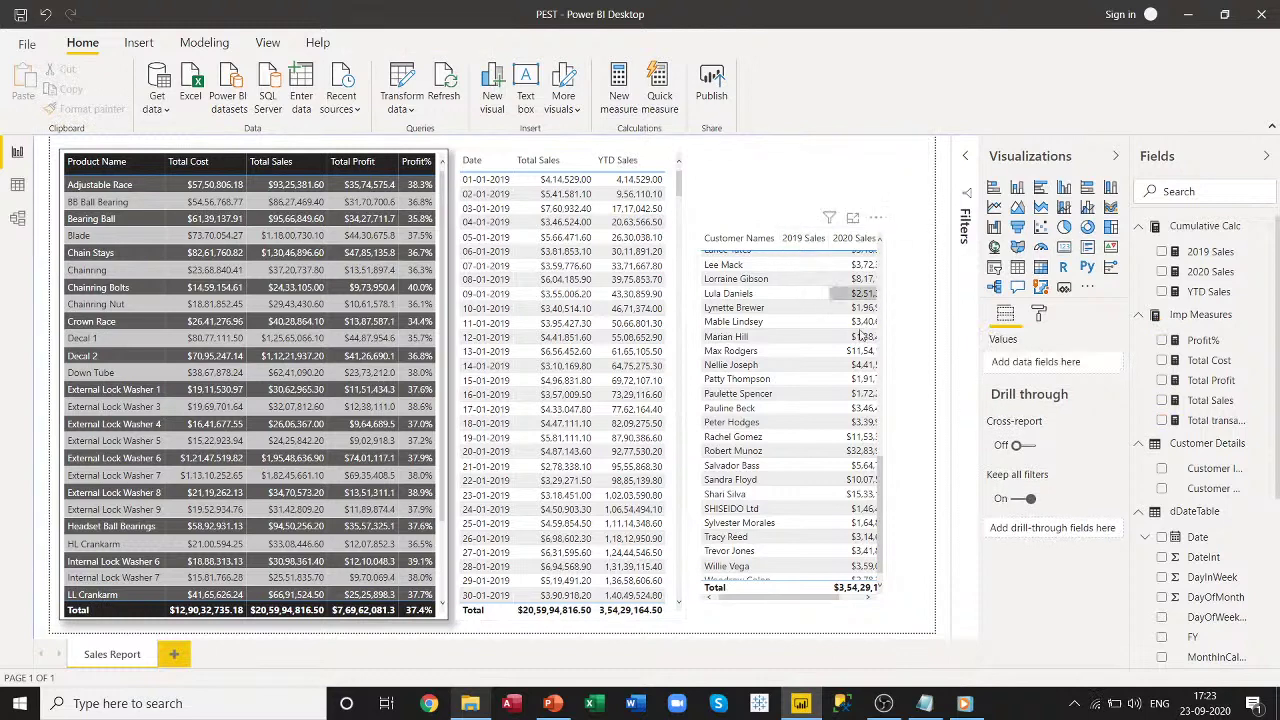
left_click(873, 234)
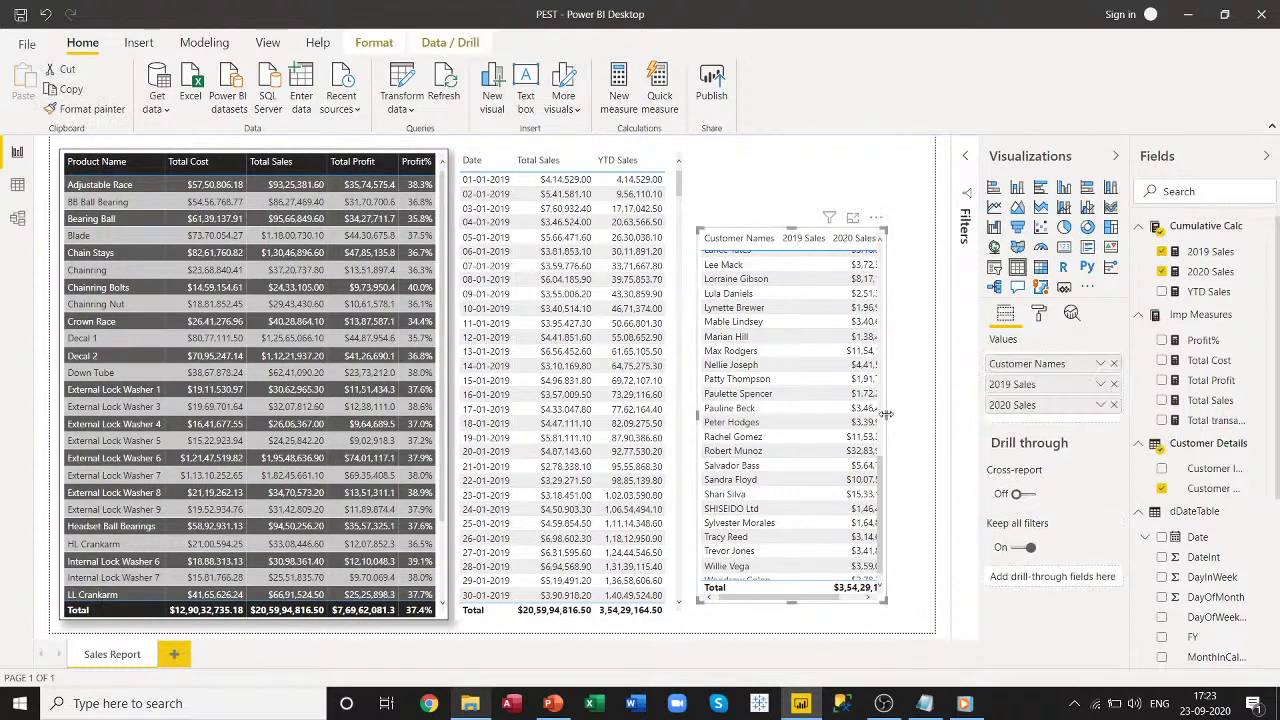
left_click_drag(886, 414, 948, 420)
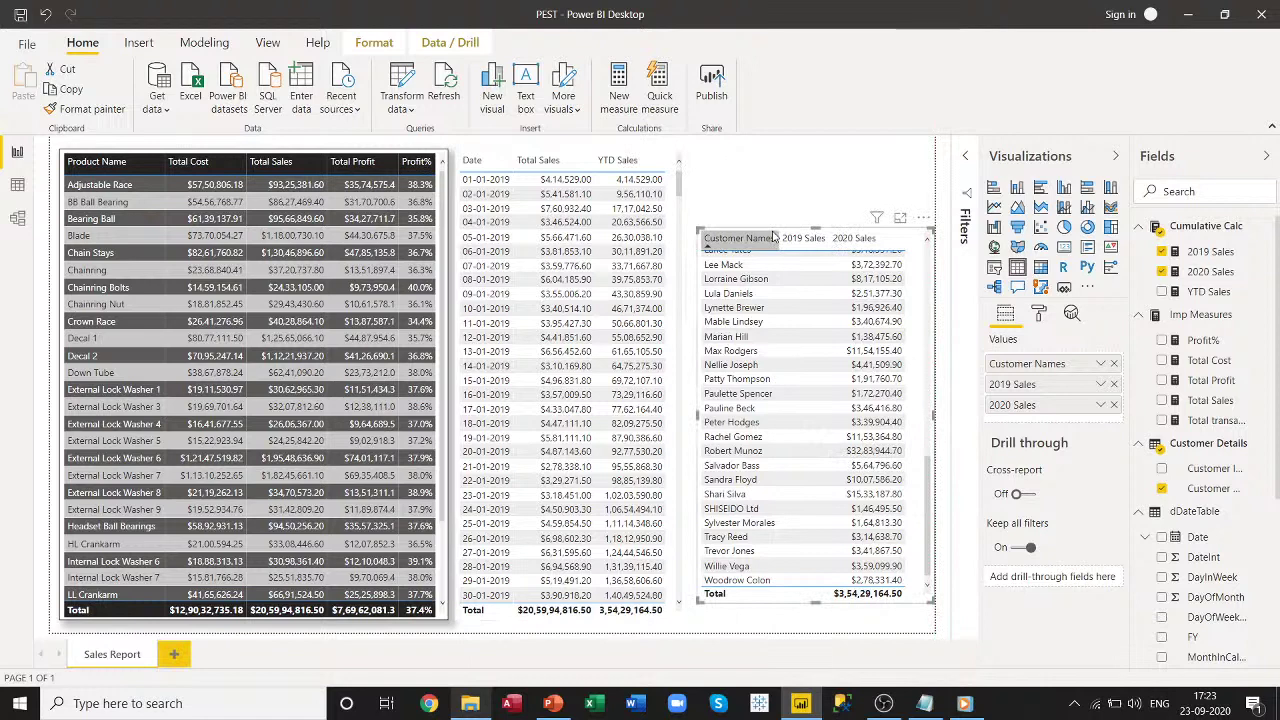
scroll(772, 237, "up", 10)
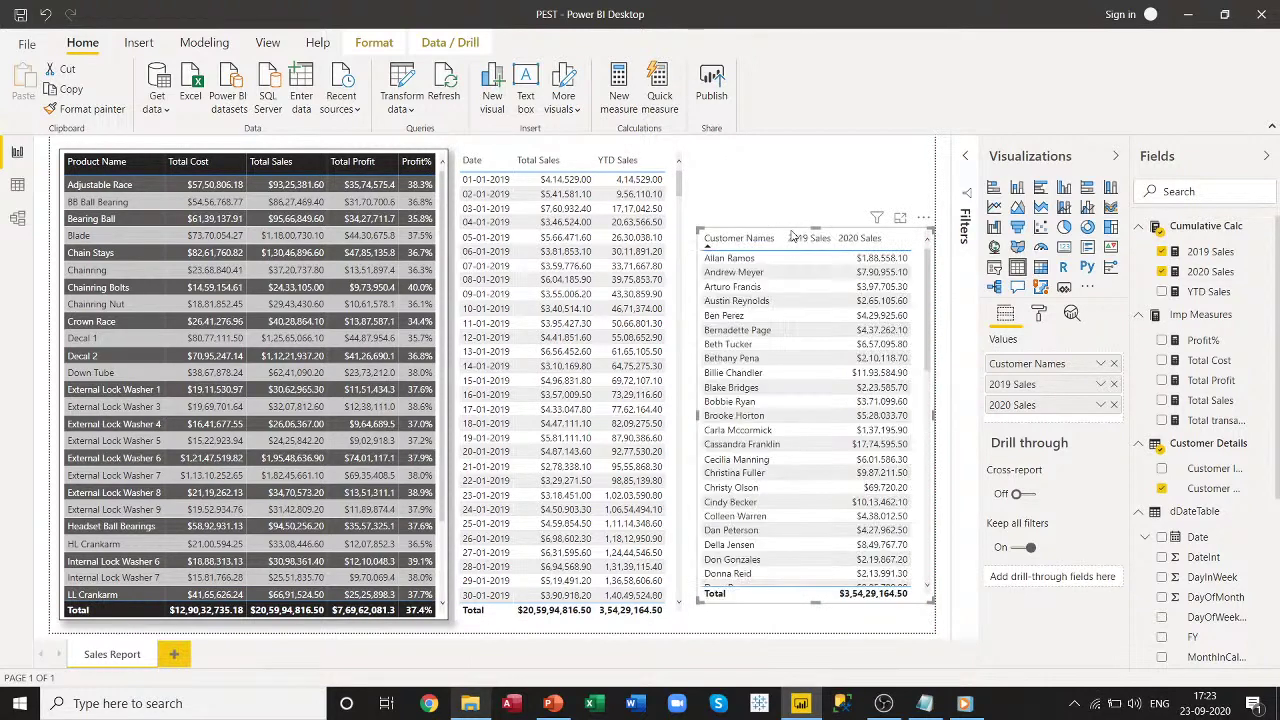
key("Delete")
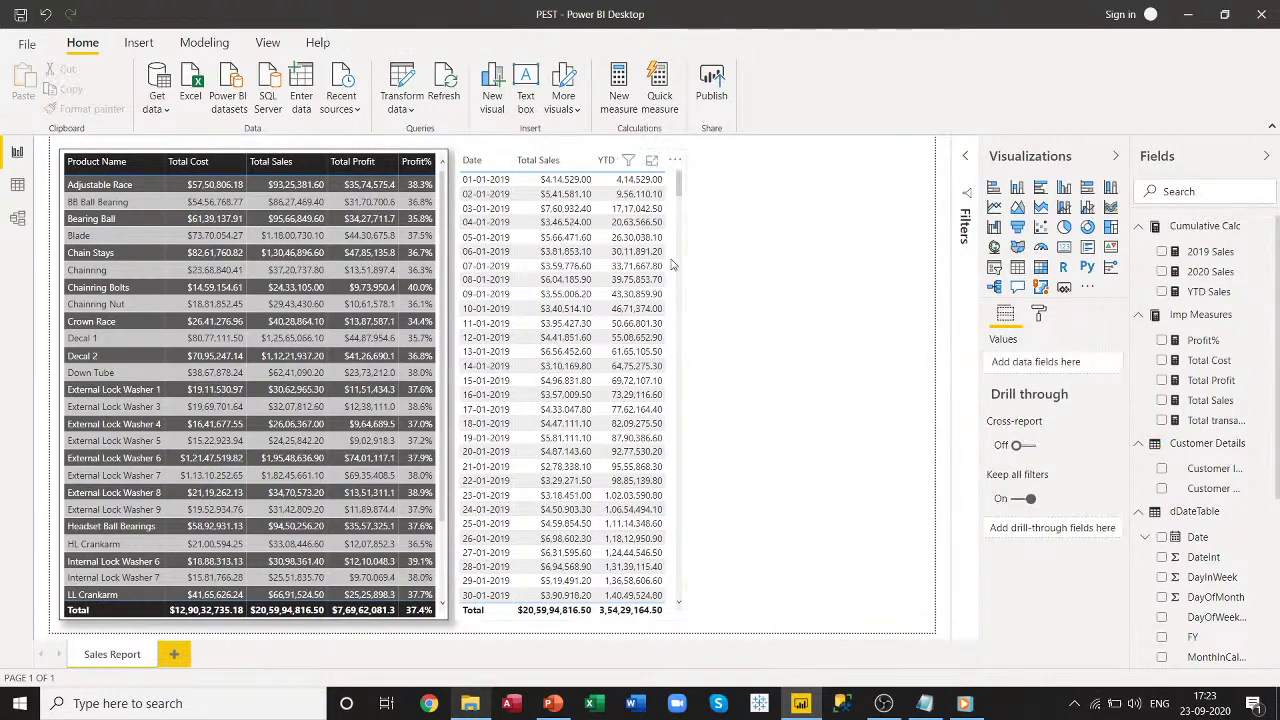
left_click(686, 316)
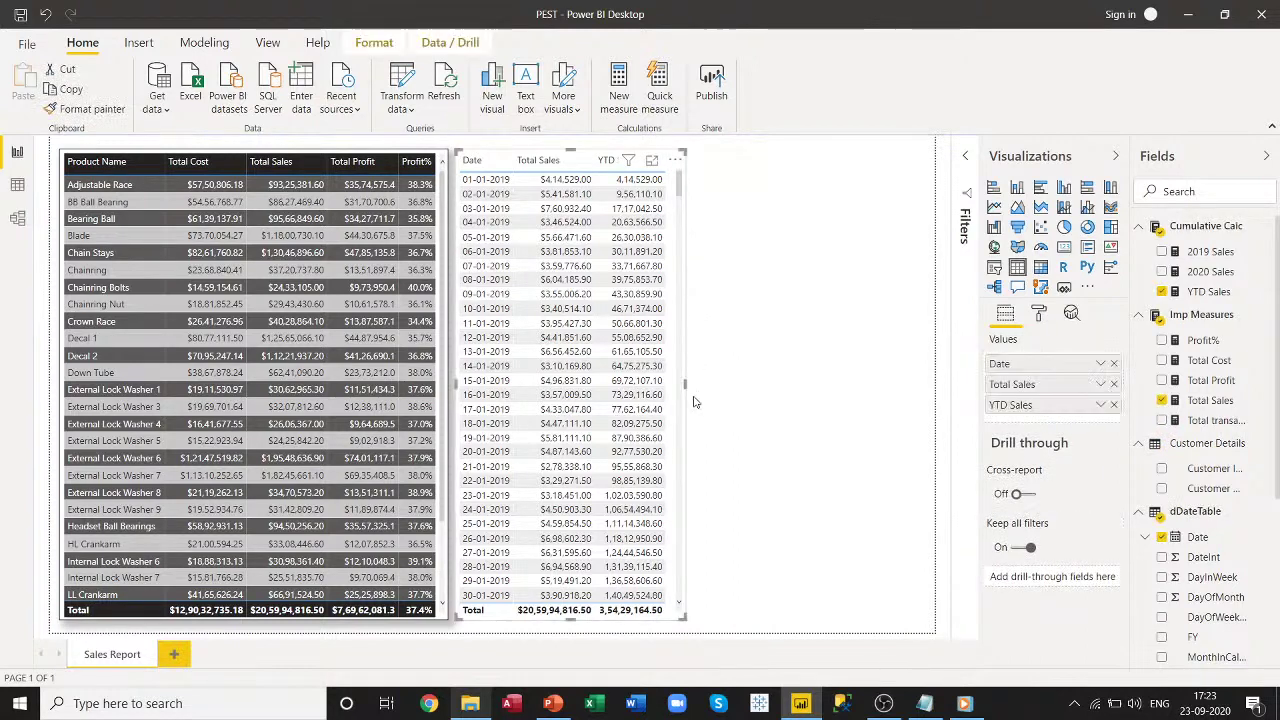
mouse_move(688, 386)
left_mouse_down()
mouse_move(740, 390)
mouse_move(682, 384)
left_mouse_up()
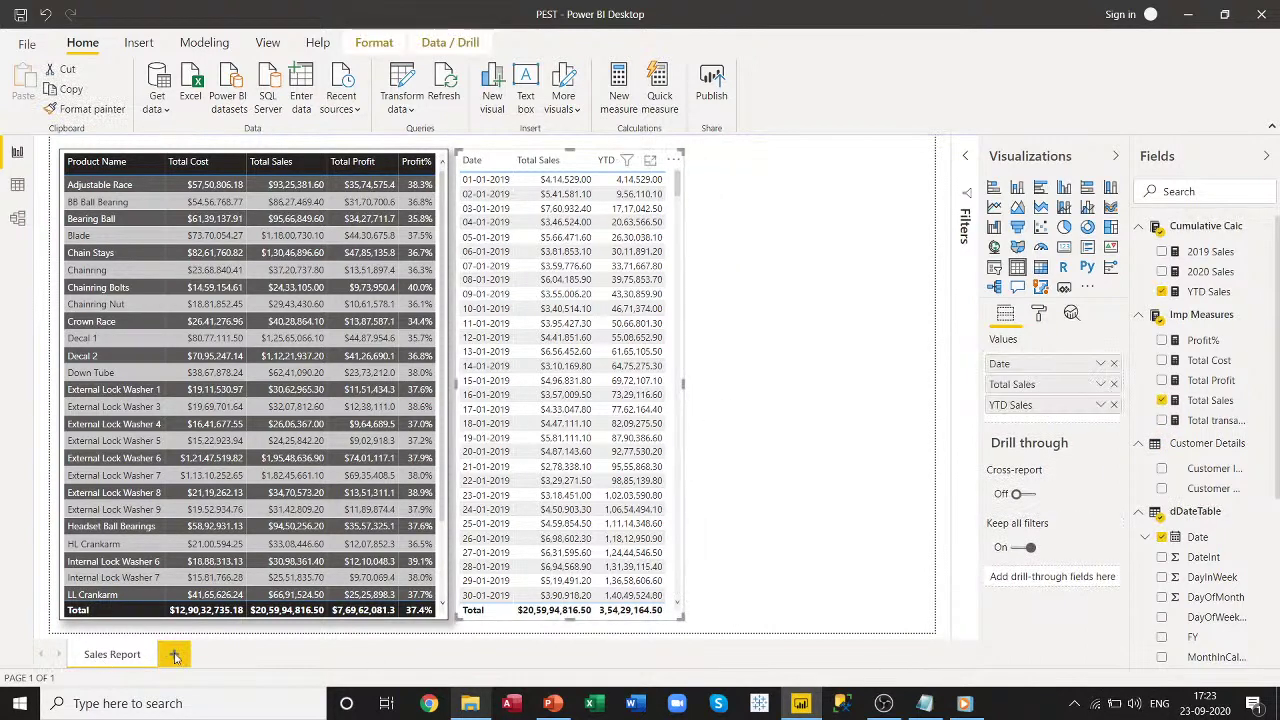
Add a new report page with a table visual of Customer Names, 2019 Sales and 2020 Sales, and enlarge the table.
left_click(174, 655)
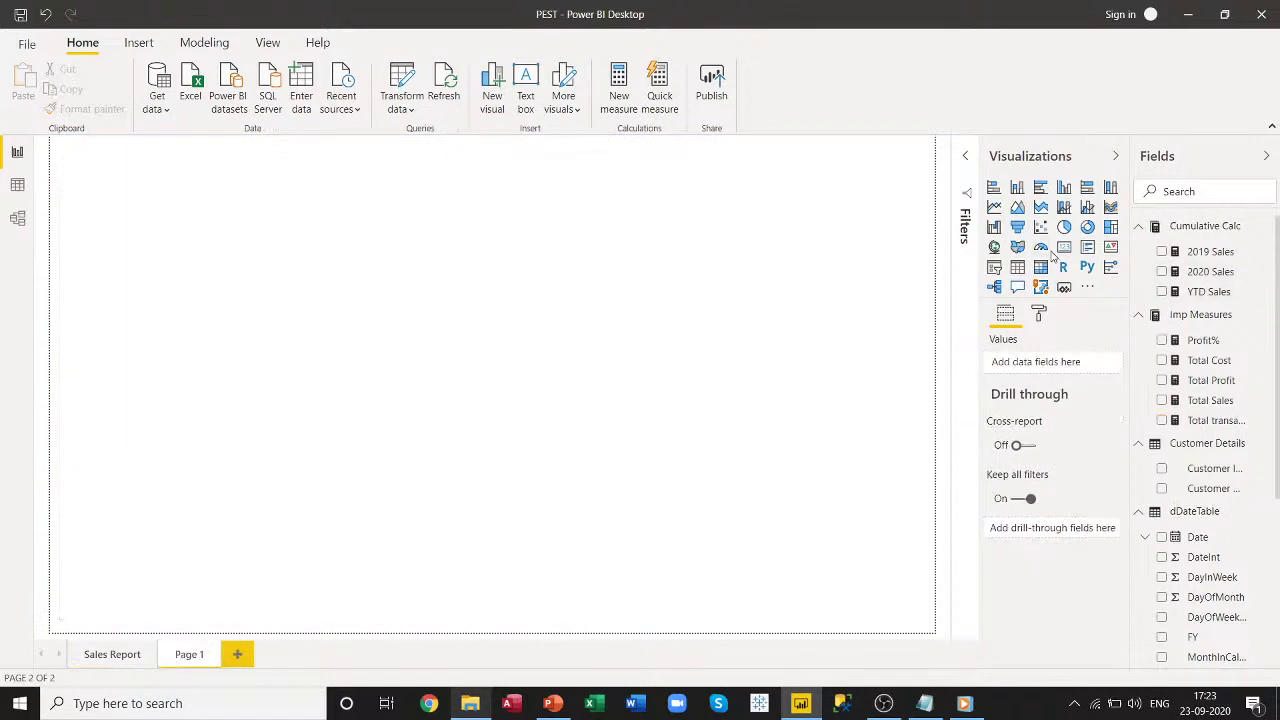
left_click(1017, 268)
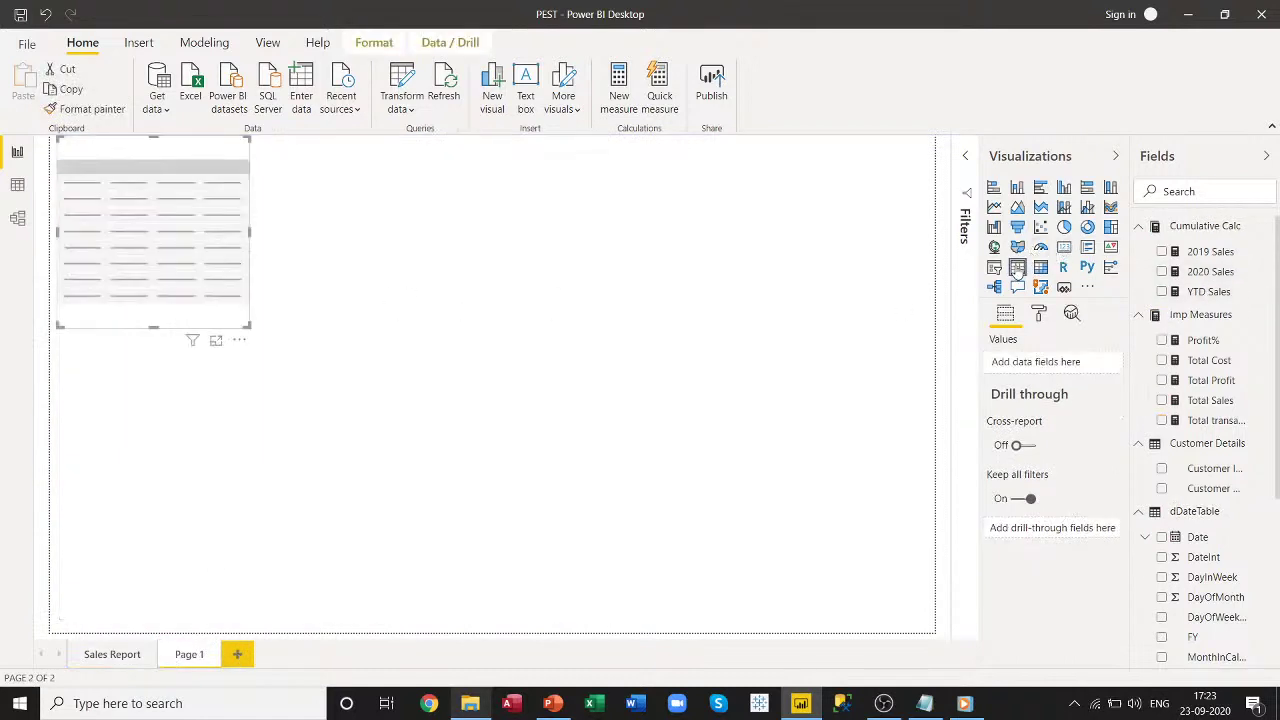
left_click_drag(1212, 492, 1060, 364)
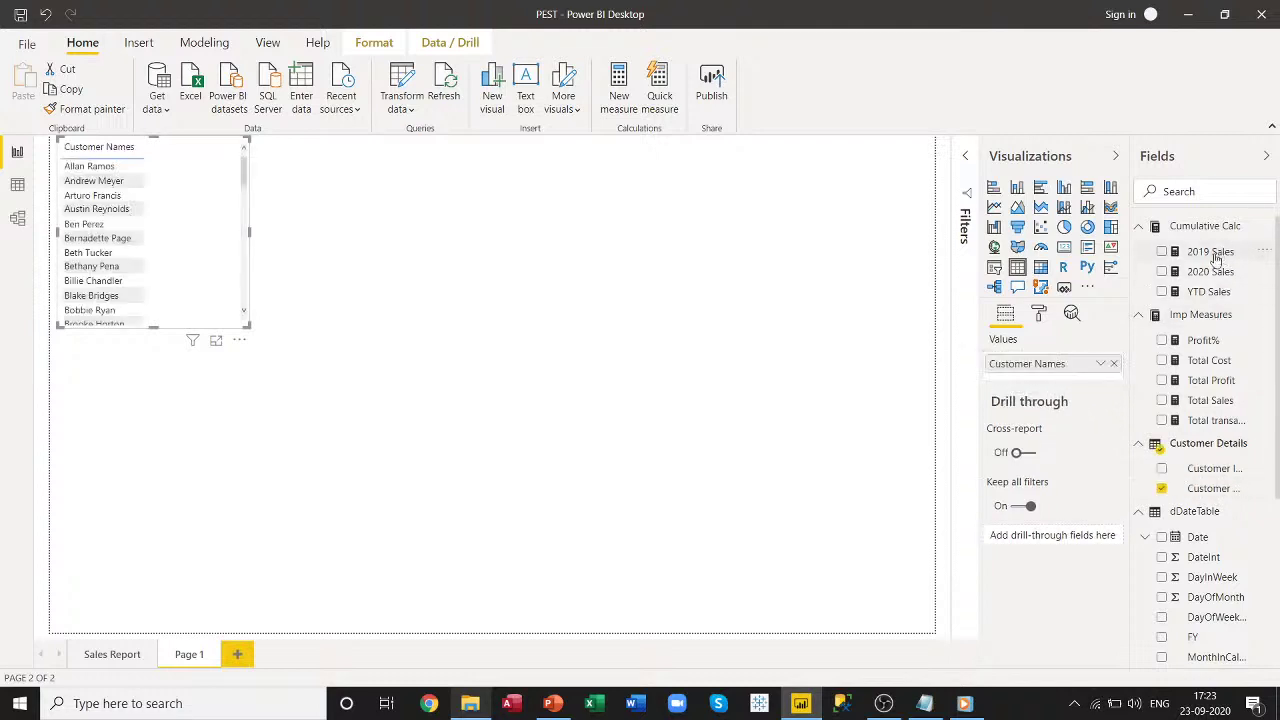
left_click_drag(1212, 251, 1055, 376)
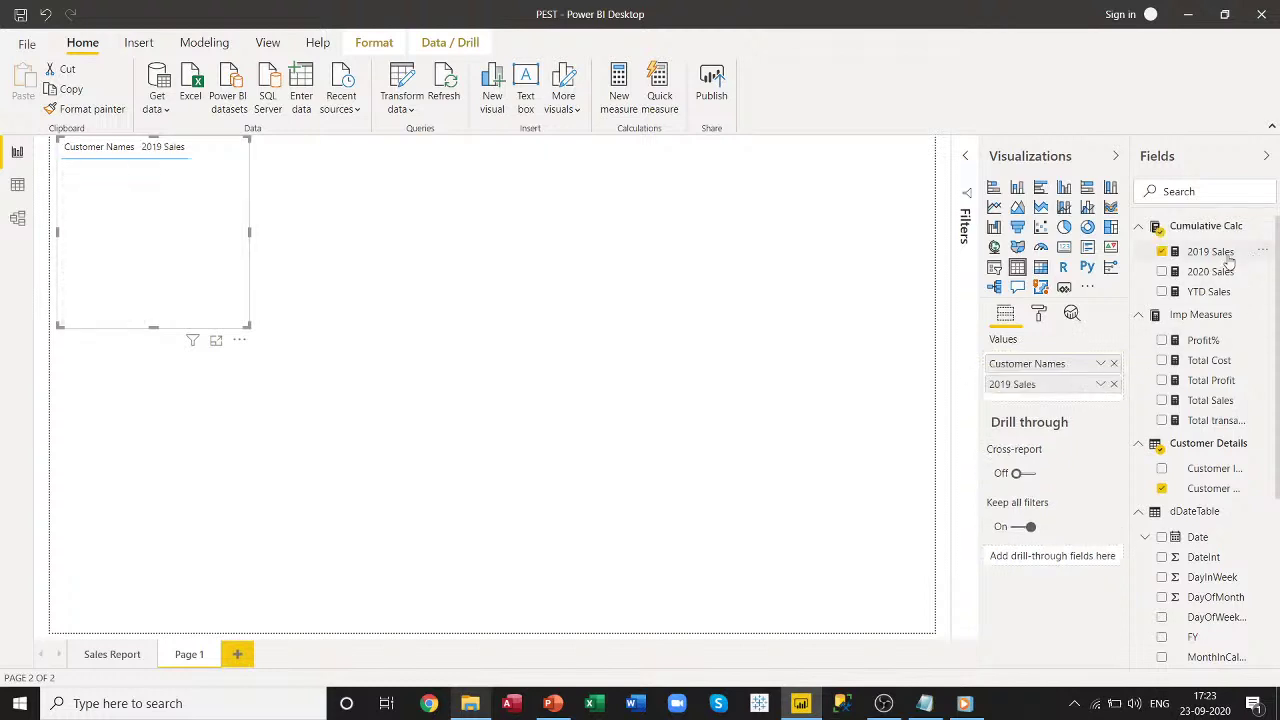
left_click_drag(1222, 272, 1066, 400)
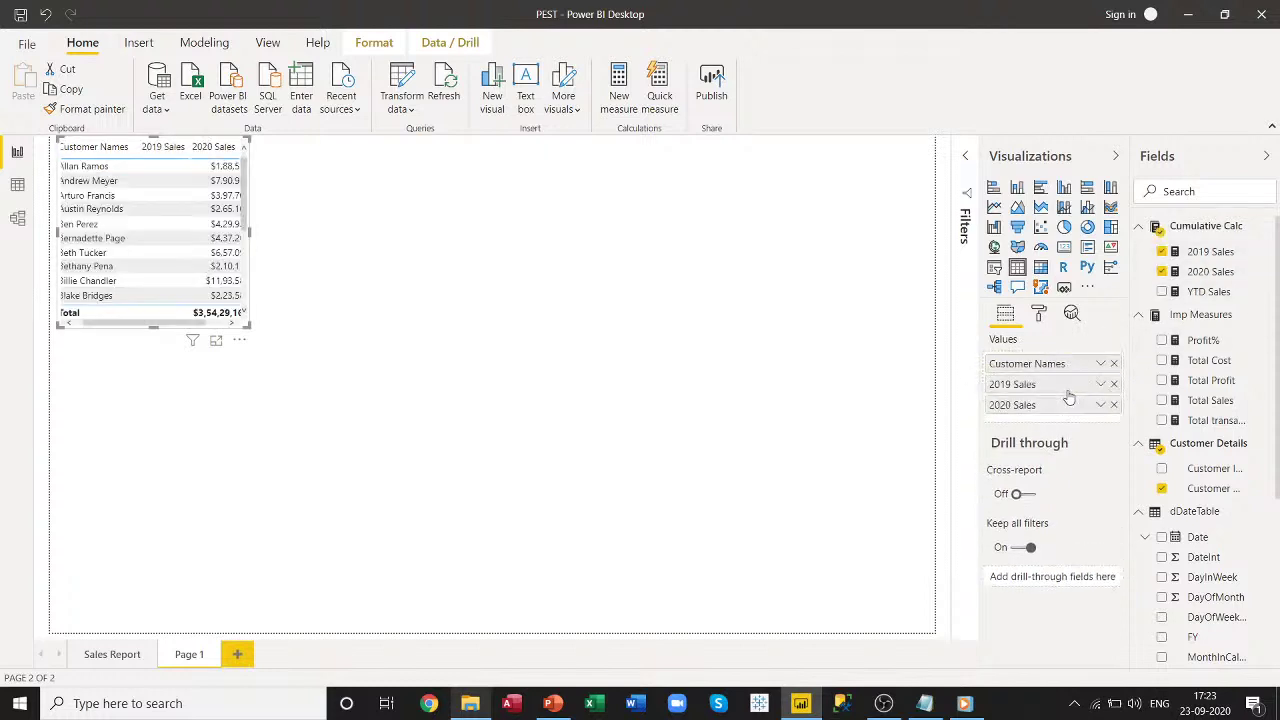
left_click_drag(250, 235, 305, 247)
left_click_drag(180, 330, 182, 604)
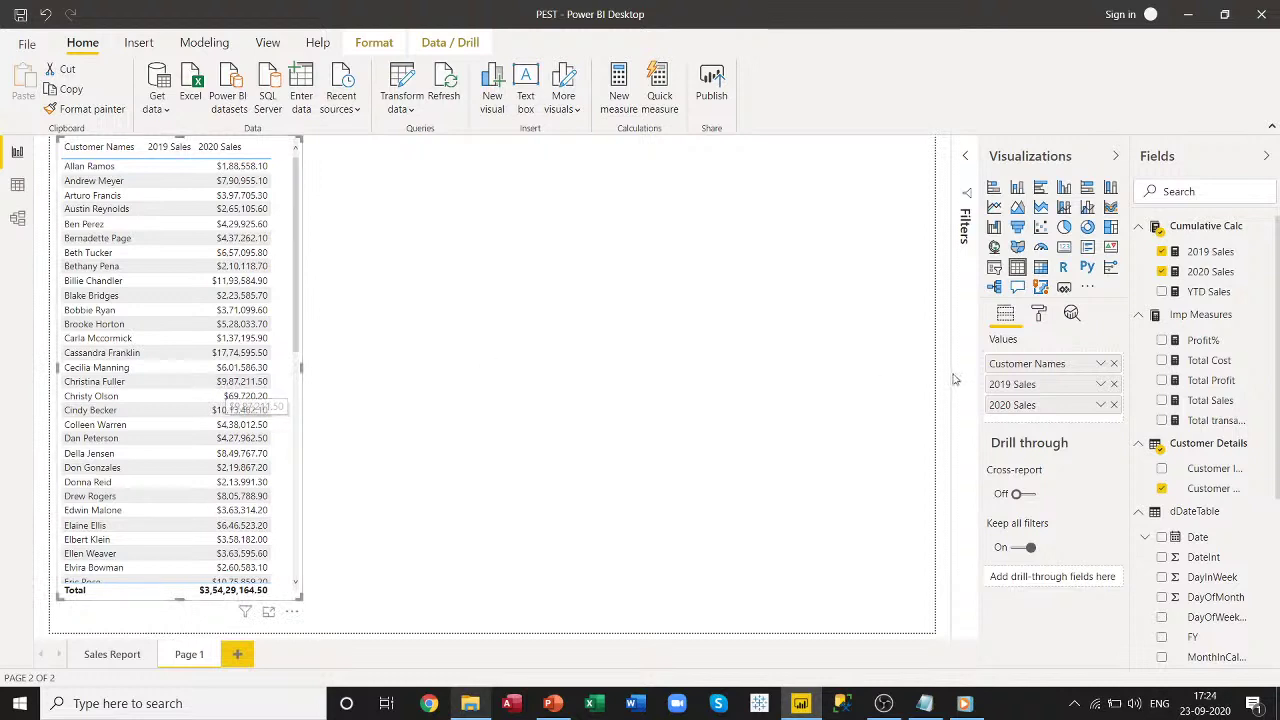
Take 2020 Sales out of the customer table and correct the year in the 2019 Sales measure's filter to 2019.
left_click(1114, 405)
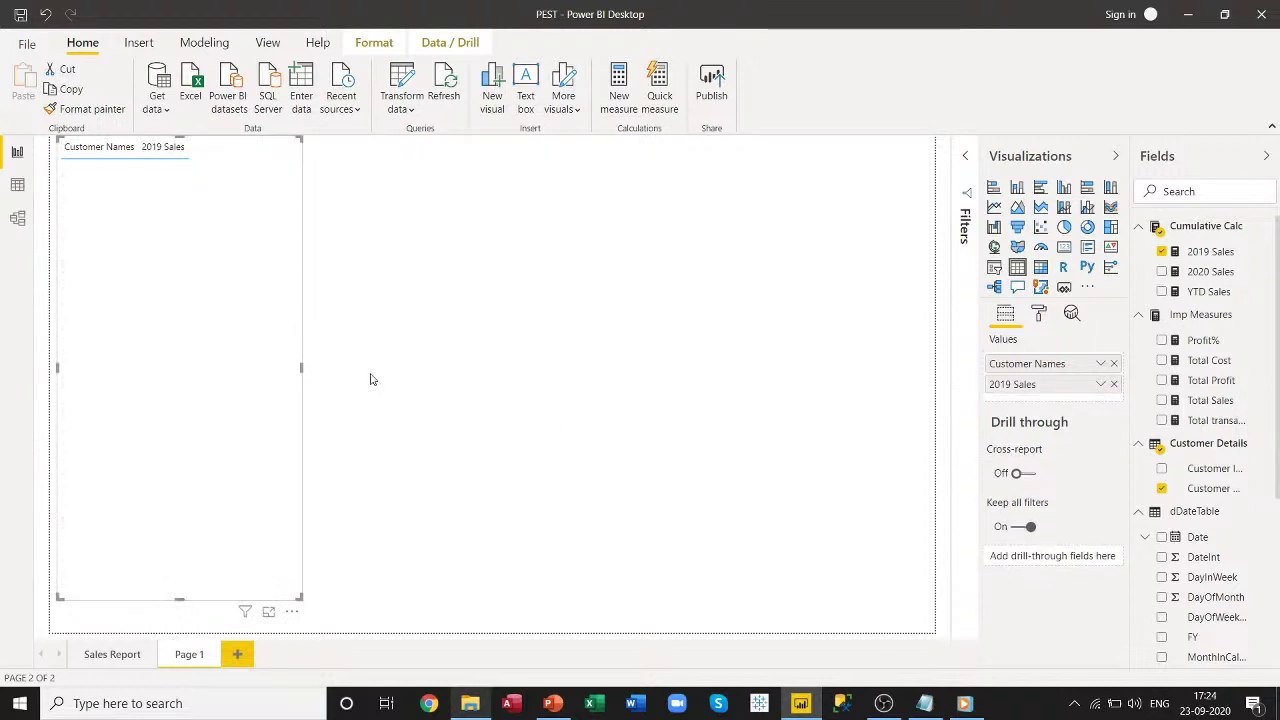
left_click(1210, 273)
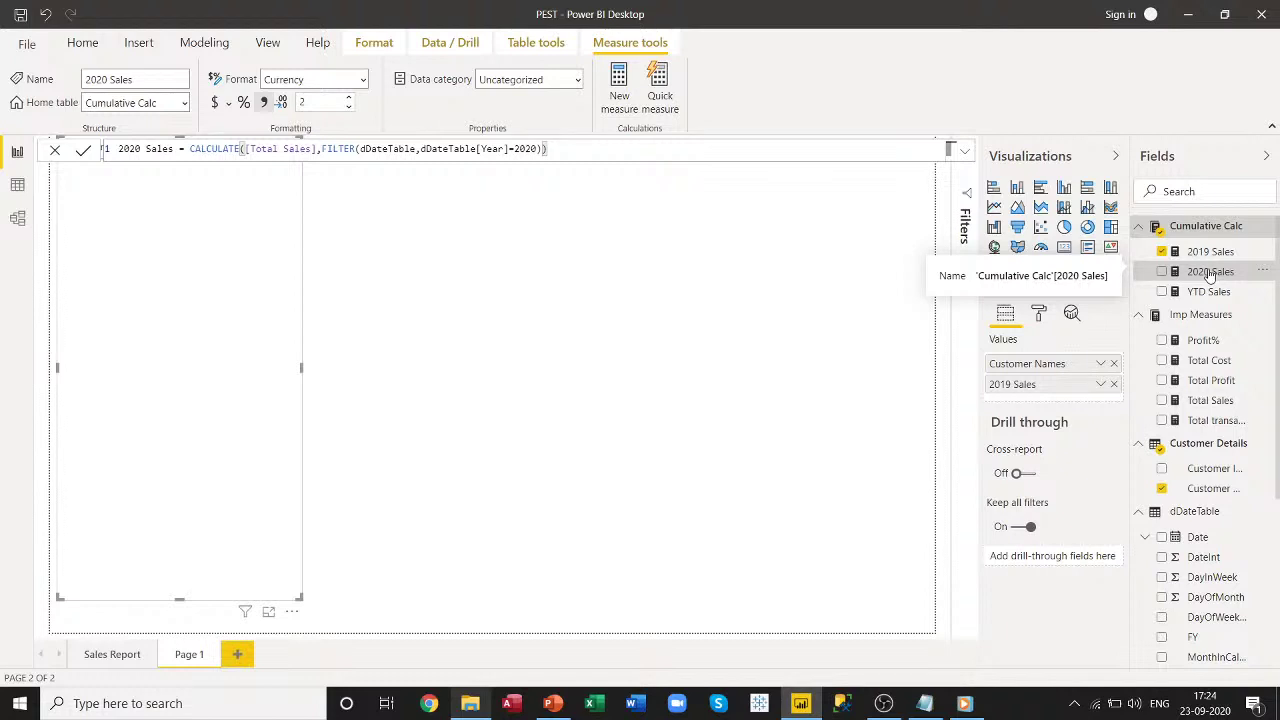
left_click(1213, 252)
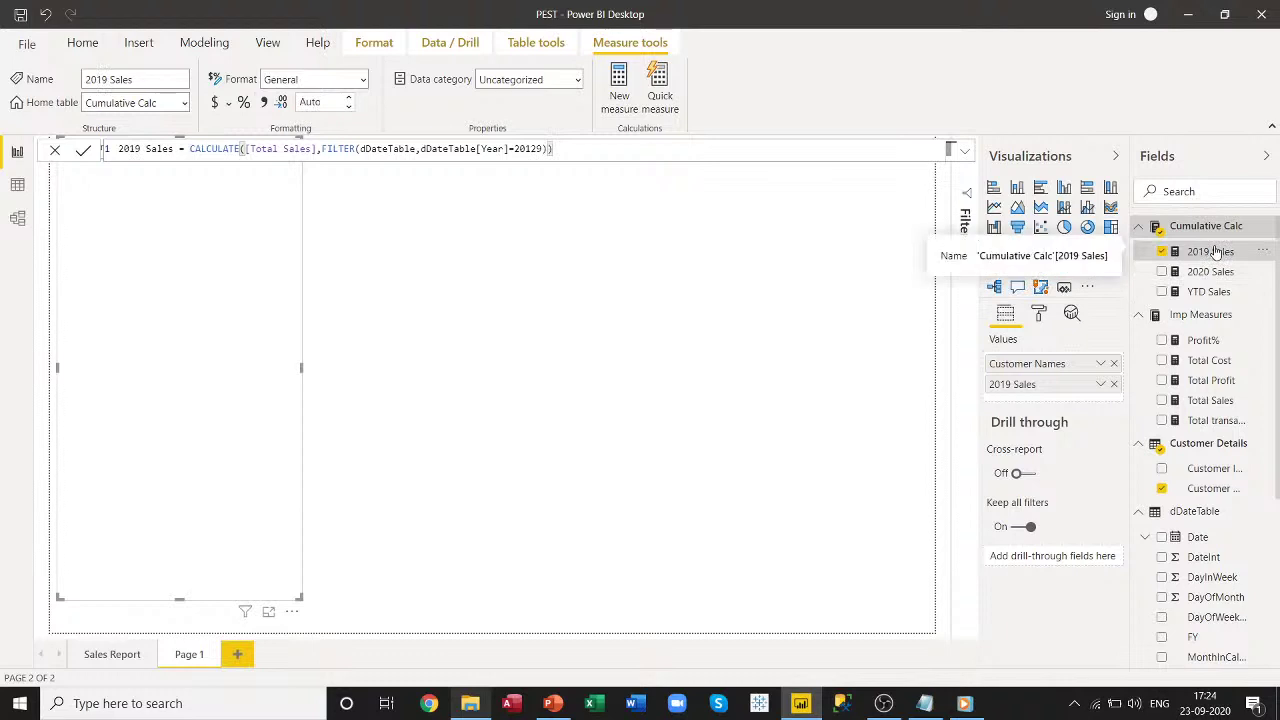
left_click(538, 148)
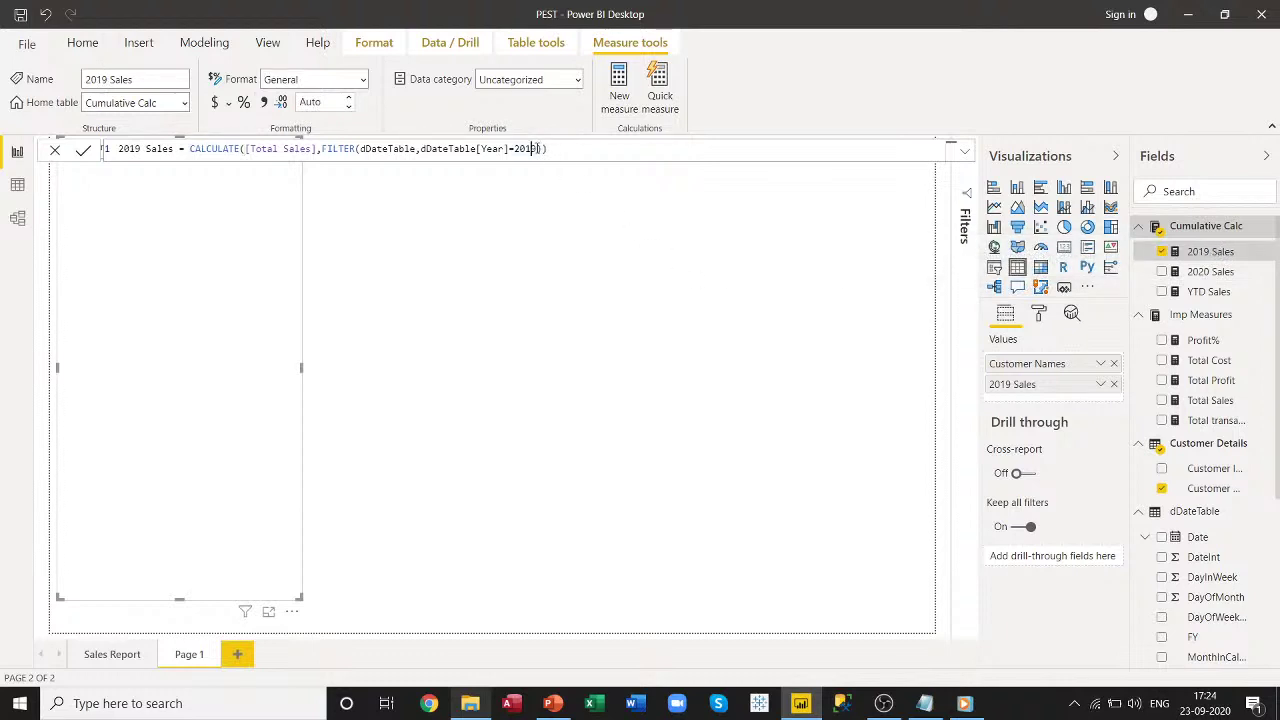
left_click(561, 148)
key("Return")
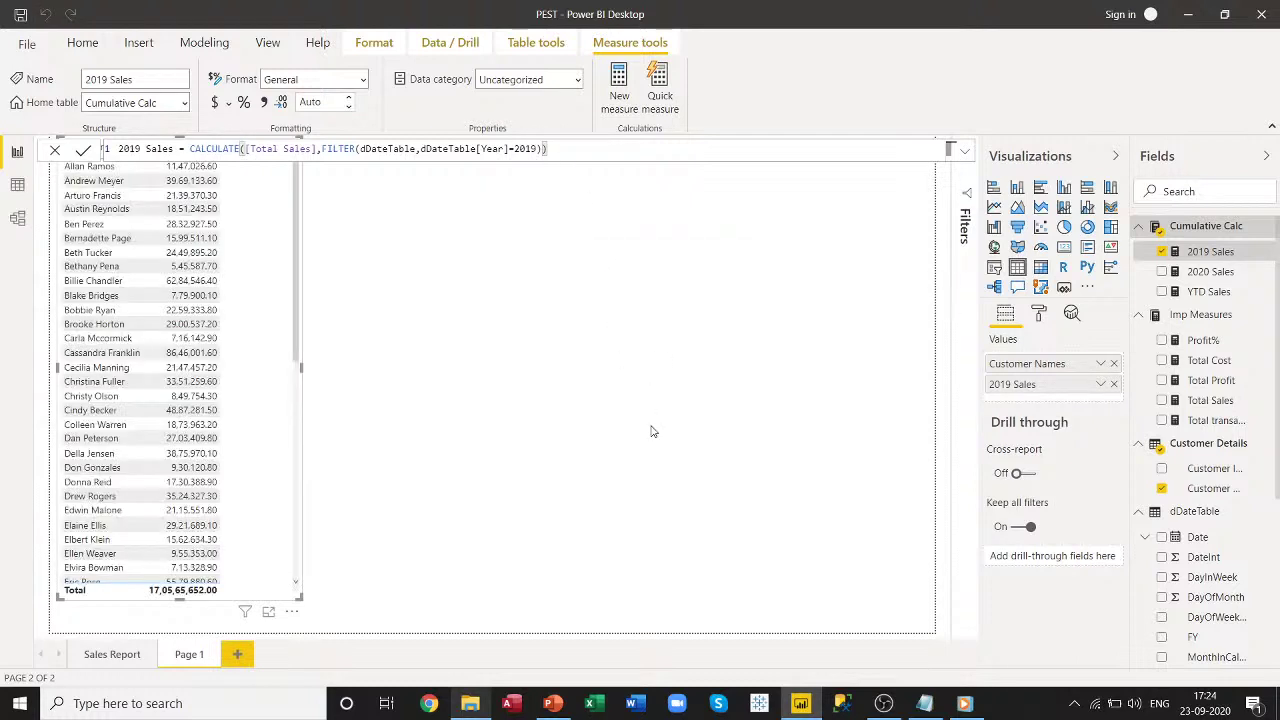
left_click(587, 265)
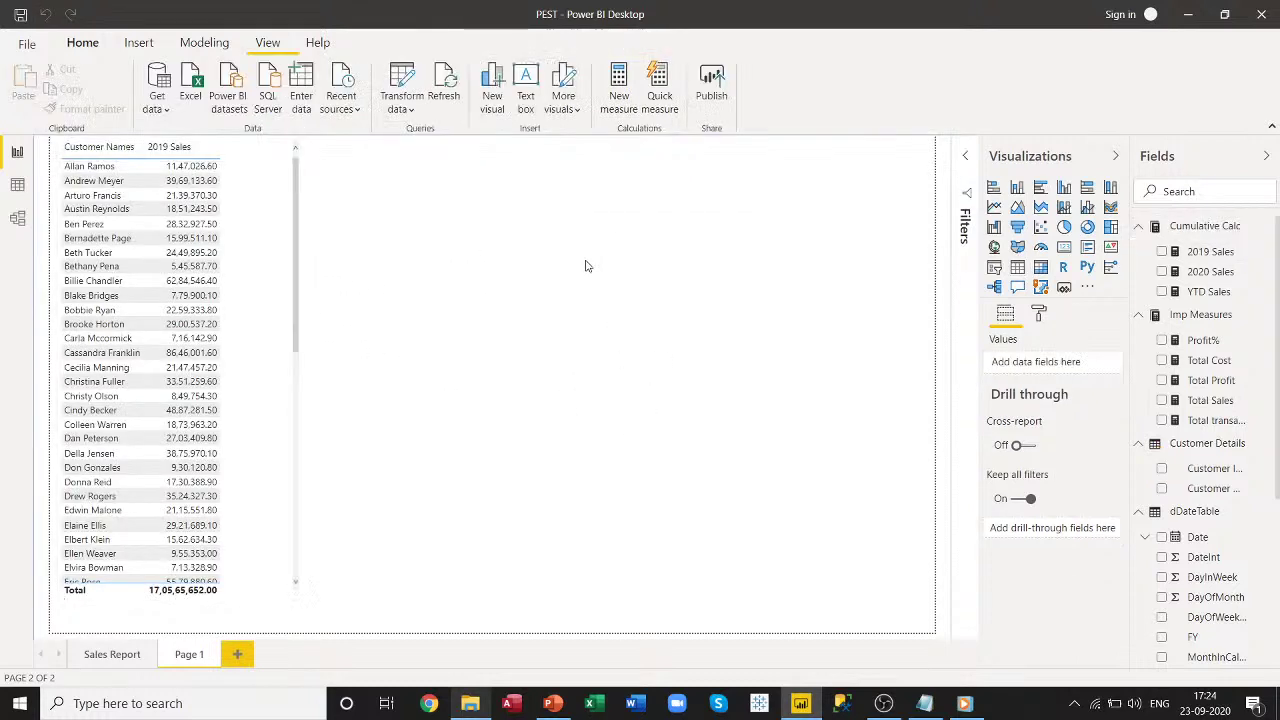
Put 2020 Sales back after 2019 Sales in the customer table and widen the table to fit its columns.
left_click(259, 390)
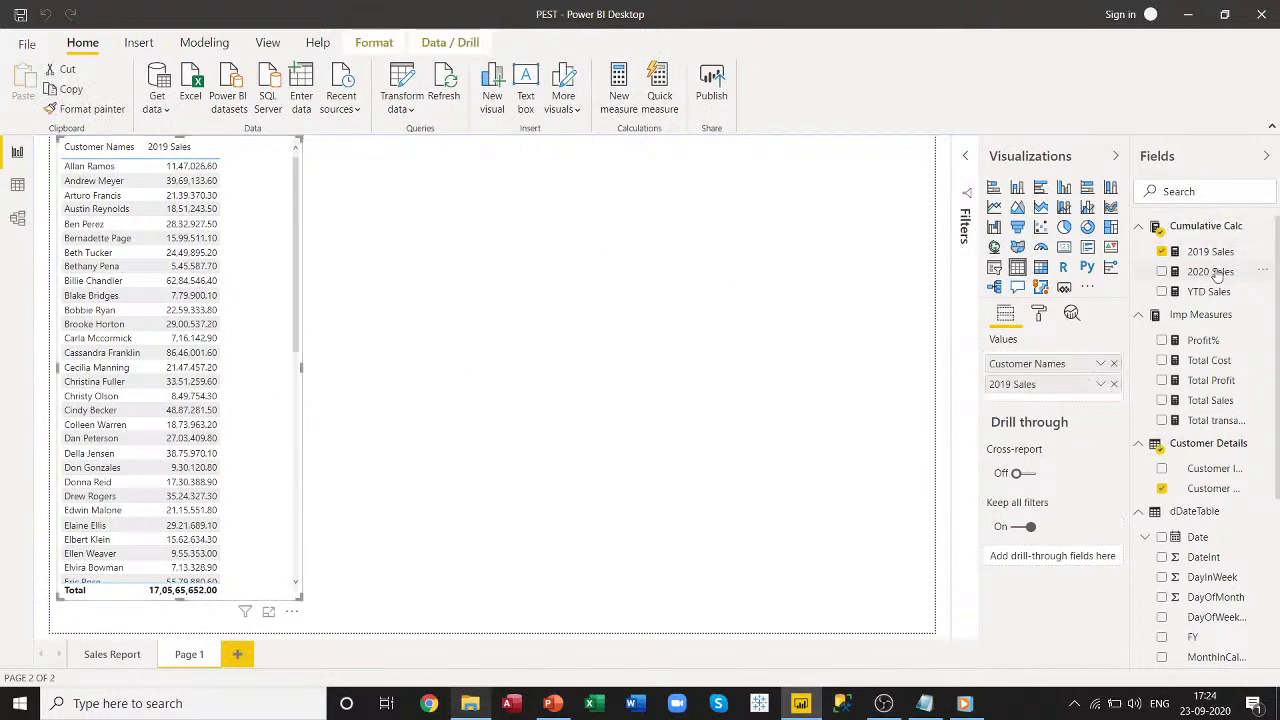
left_click_drag(1210, 272, 1053, 398)
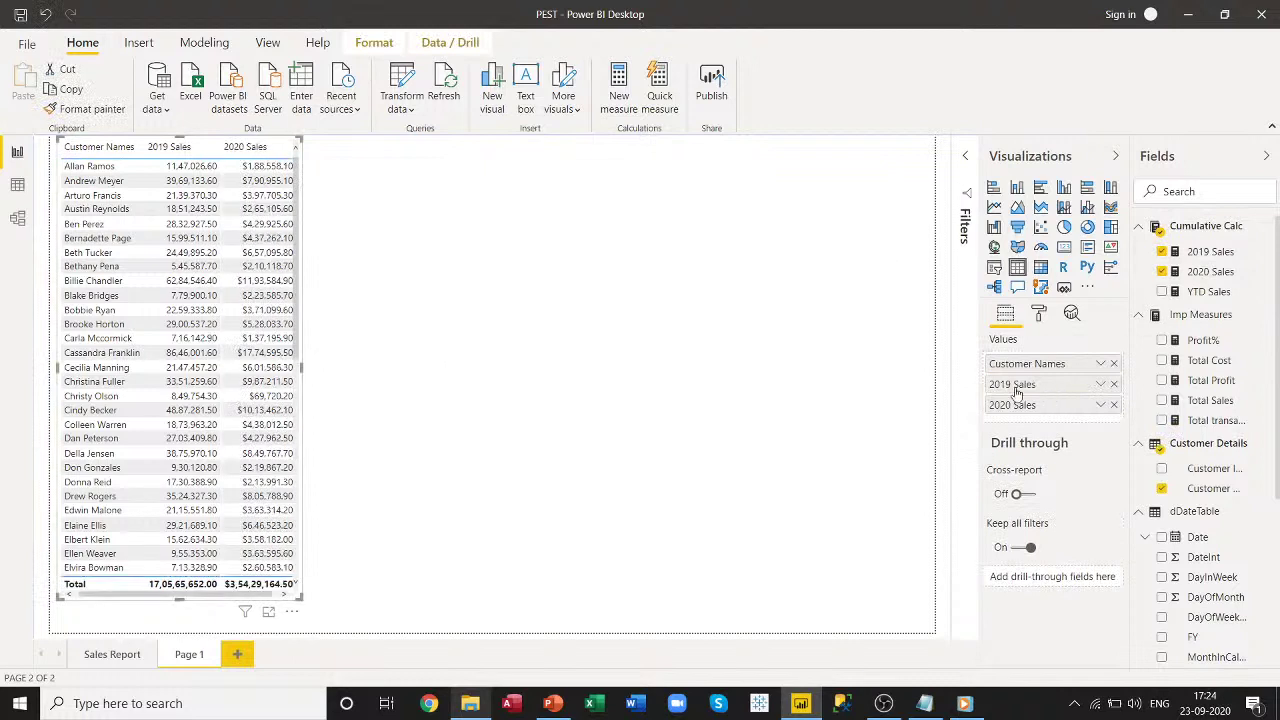
mouse_move(303, 367)
left_mouse_down()
mouse_move(329, 366)
mouse_move(311, 367)
left_mouse_up()
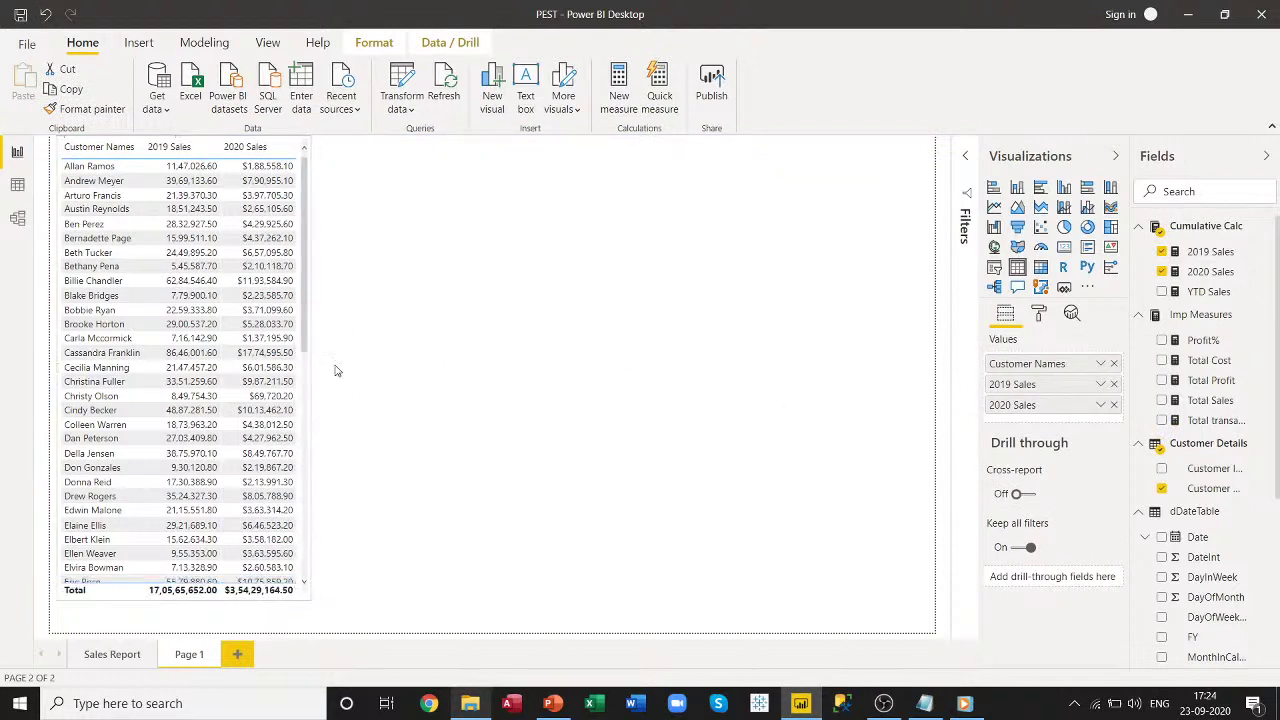
Format the 2019 Sales measure as dollar currency with 2 decimal places.
left_click(1207, 253)
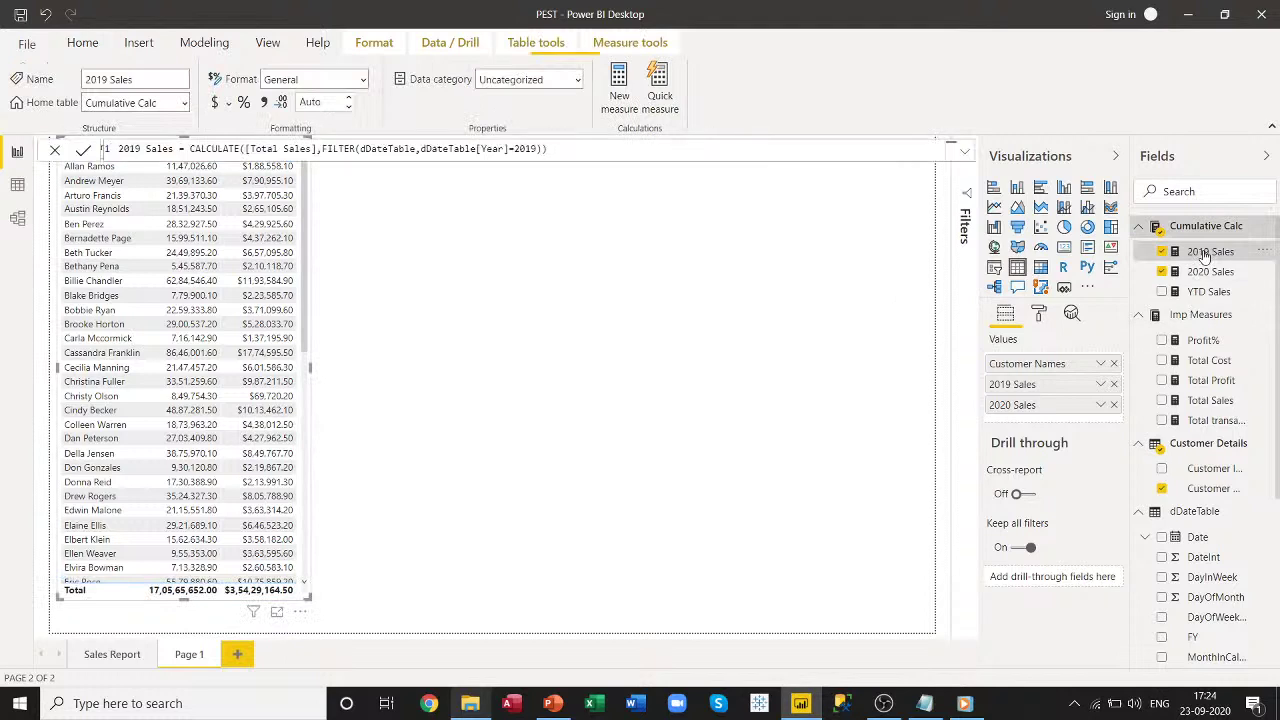
left_click(215, 104)
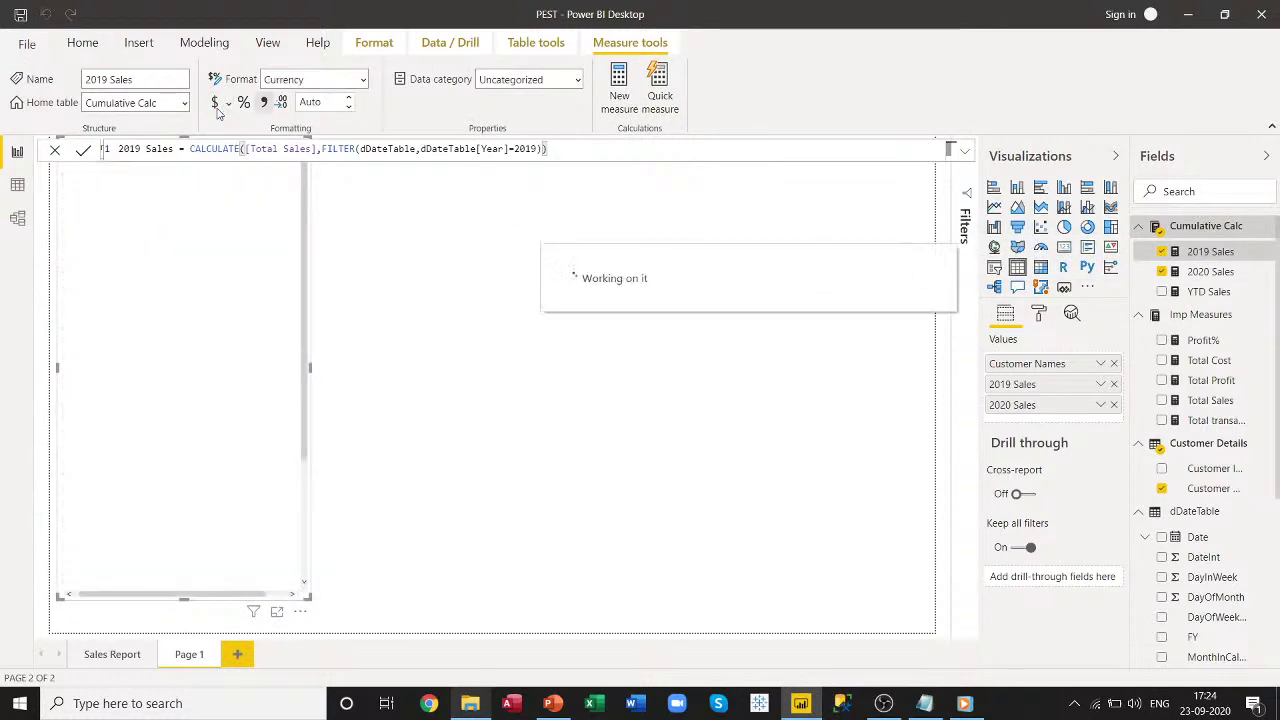
left_click(312, 103)
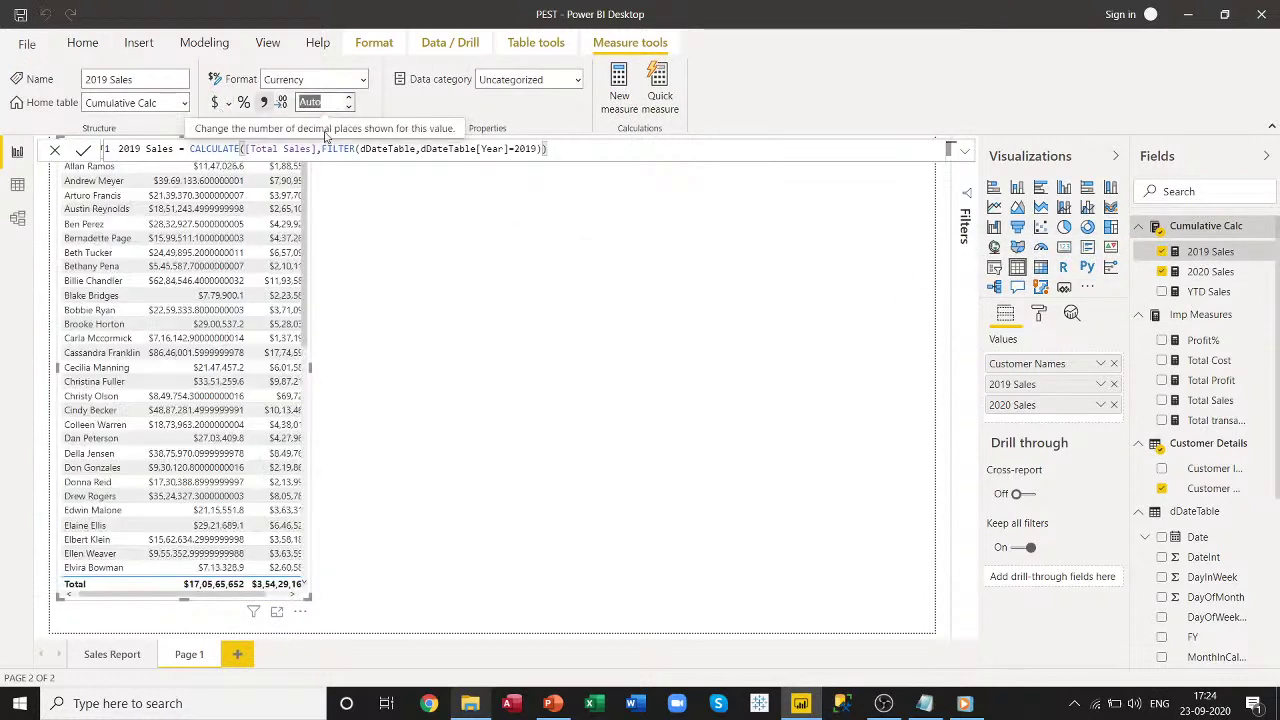
type("2")
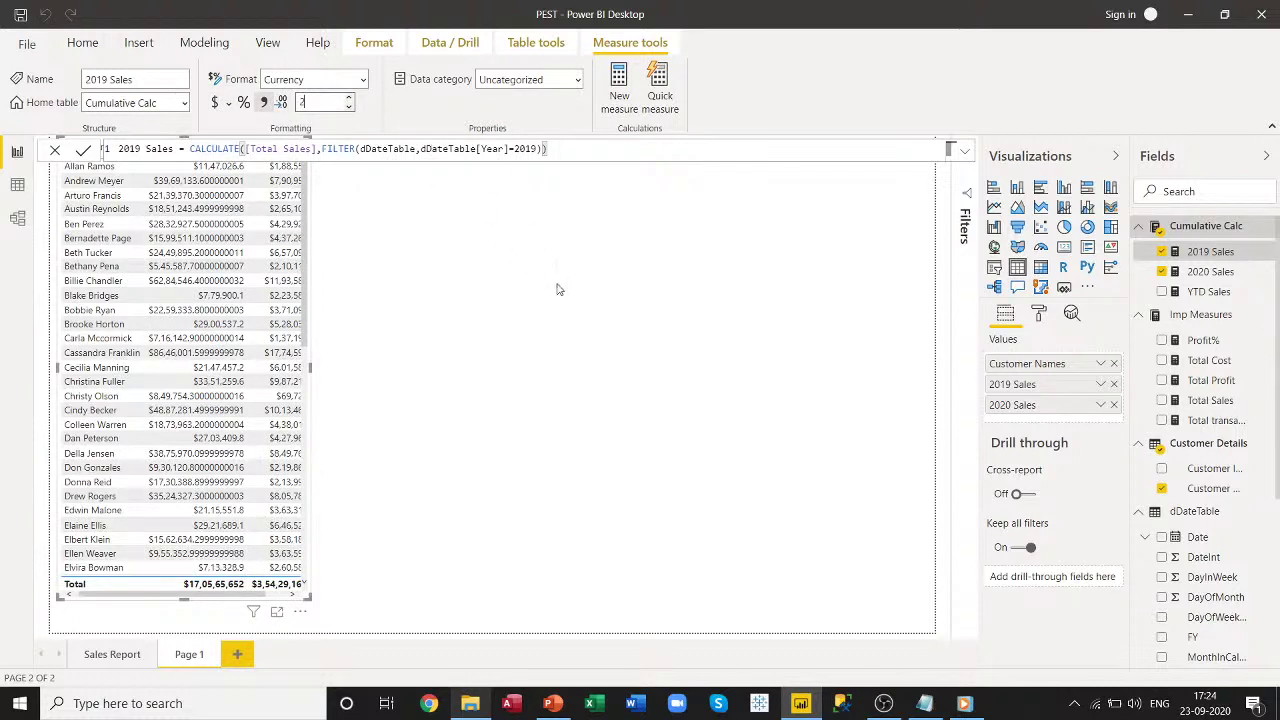
key("Return")
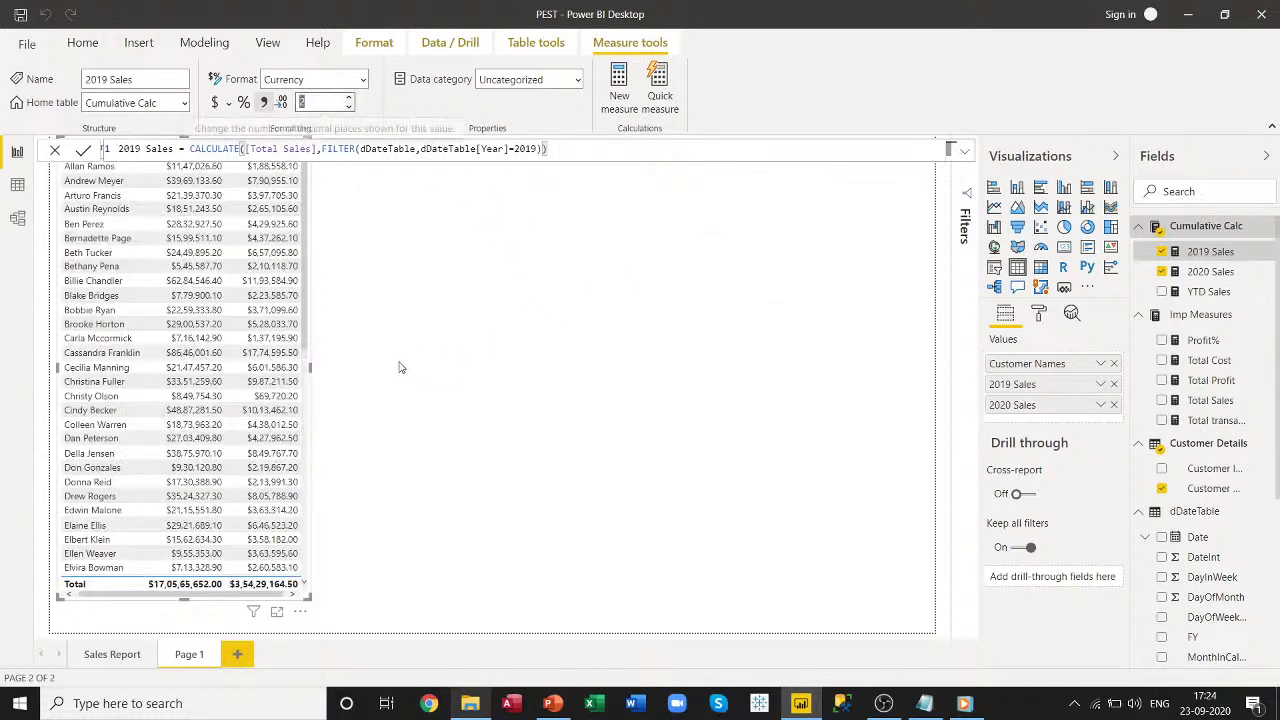
left_click(115, 656)
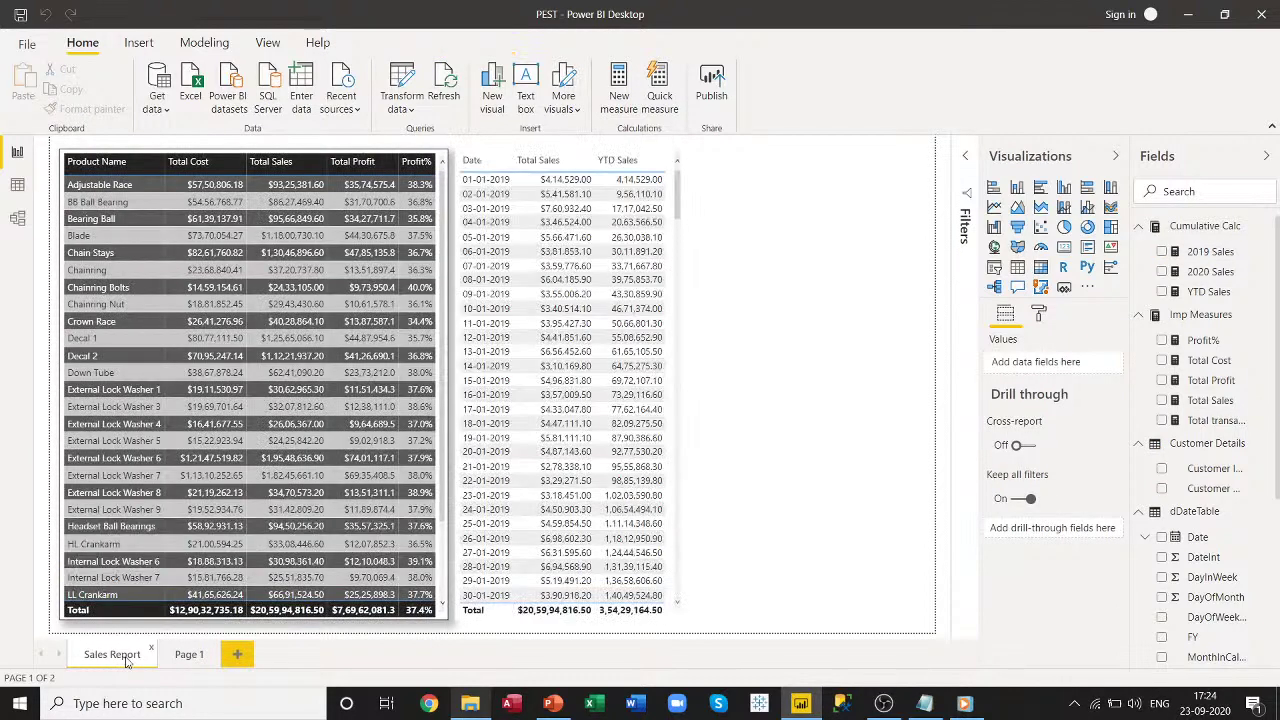
left_click(190, 656)
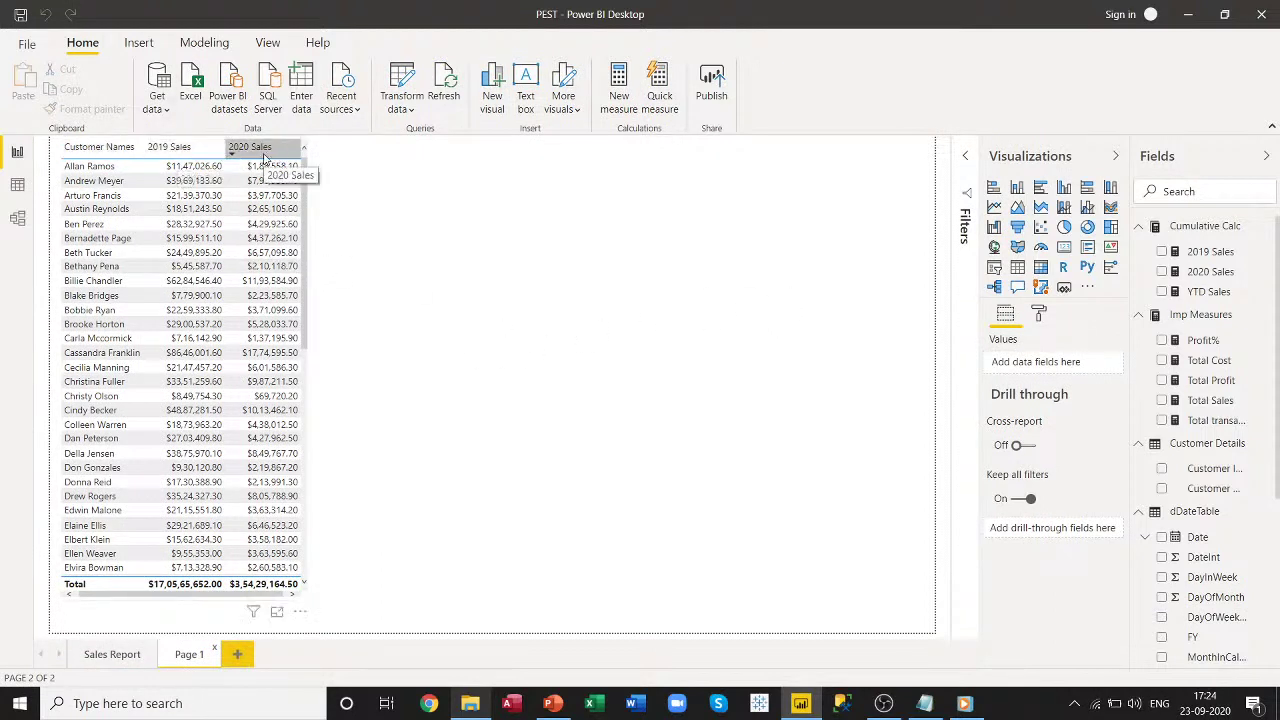
left_click(86, 228)
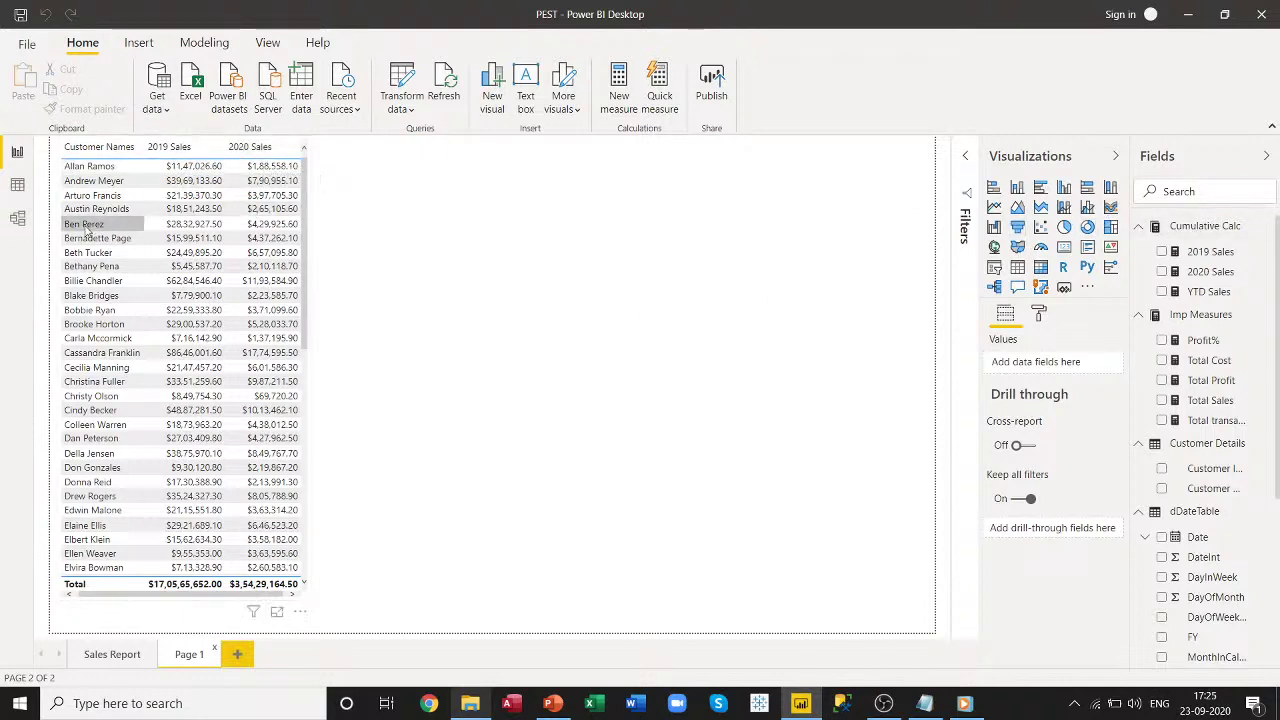
In the model diagram, place the Cumulative Calc table beside Imp Measures below Sales Details, and lengthen both table boxes.
left_click(17, 217)
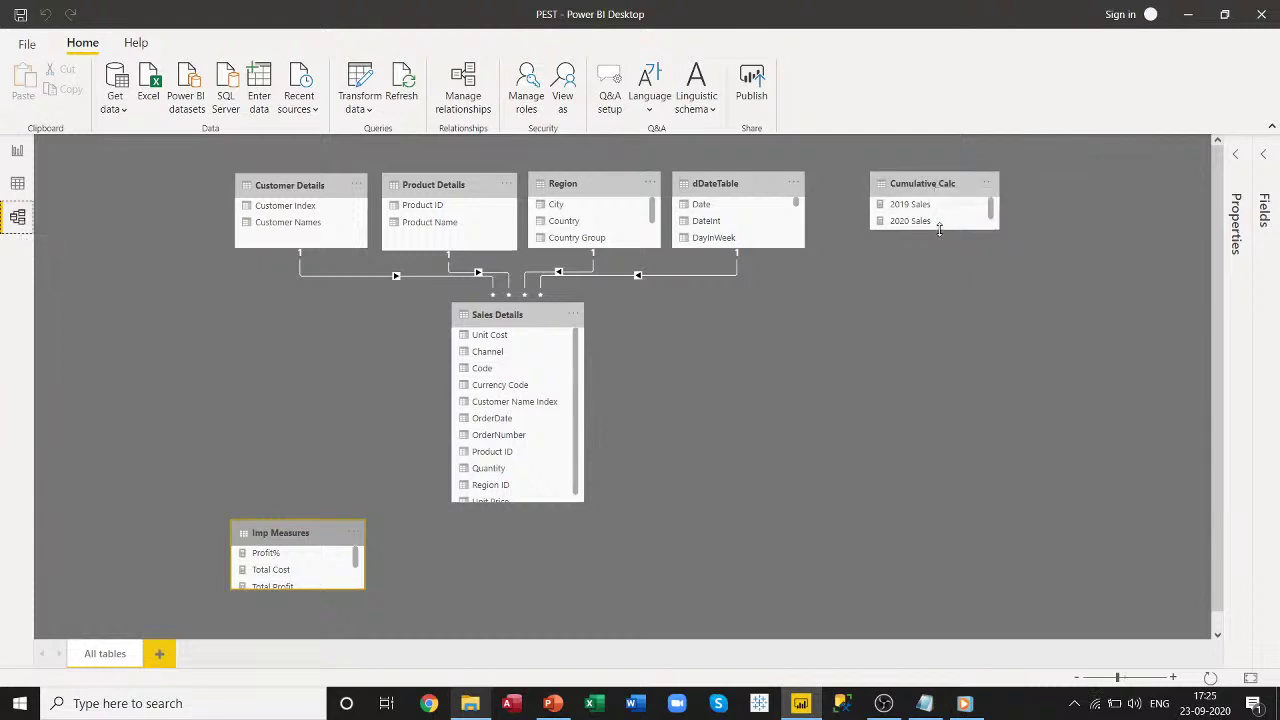
left_click_drag(939, 230, 940, 247)
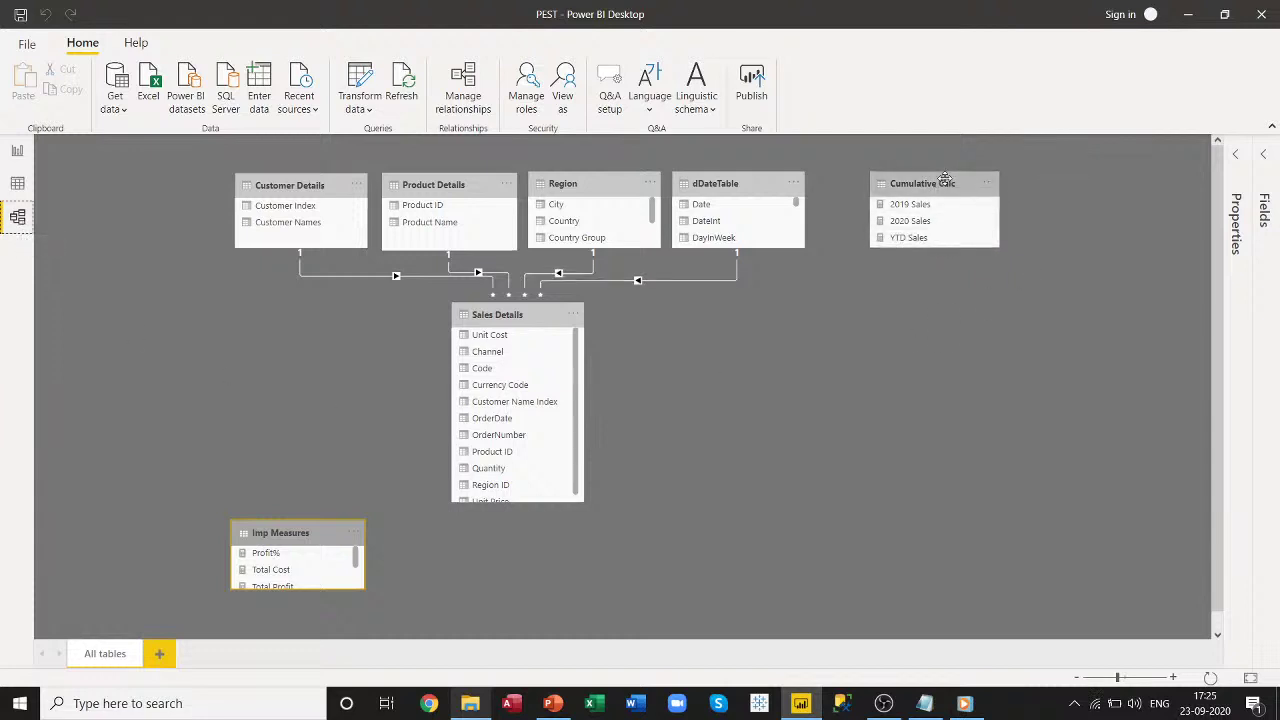
left_click_drag(944, 179, 461, 527)
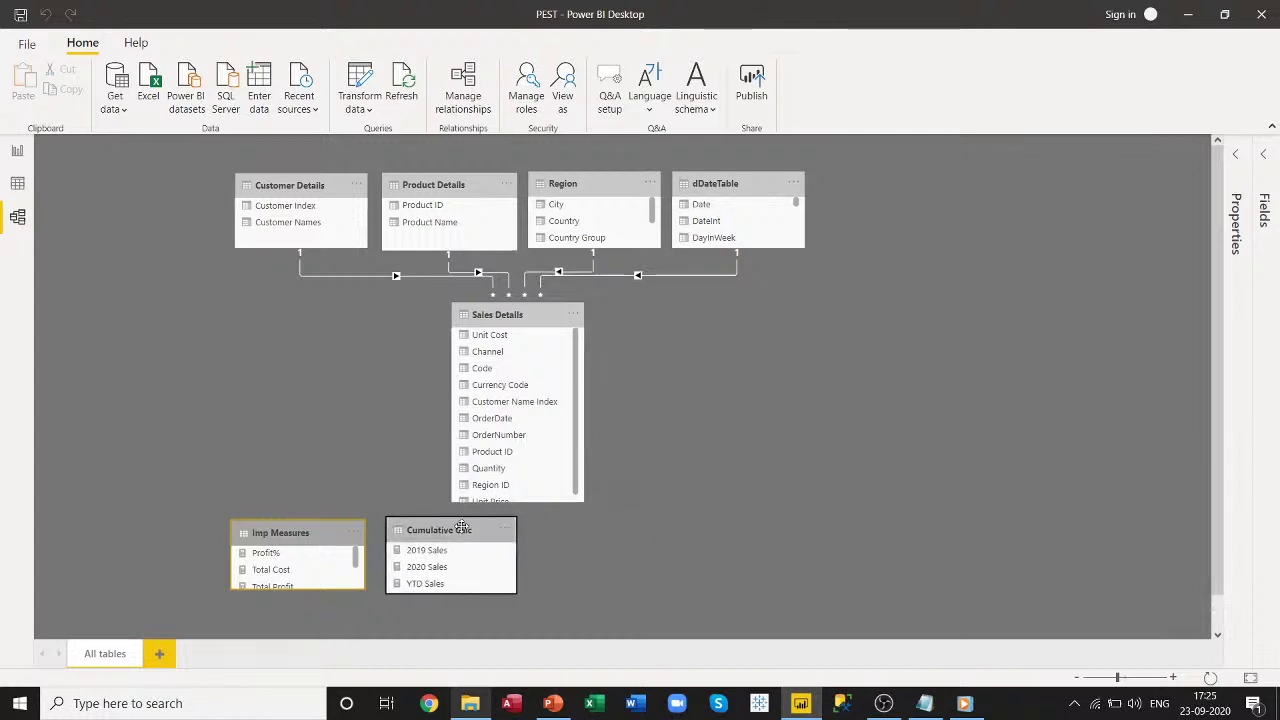
mouse_move(323, 590)
left_mouse_down()
mouse_move(323, 615)
mouse_move(324, 594)
left_mouse_up()
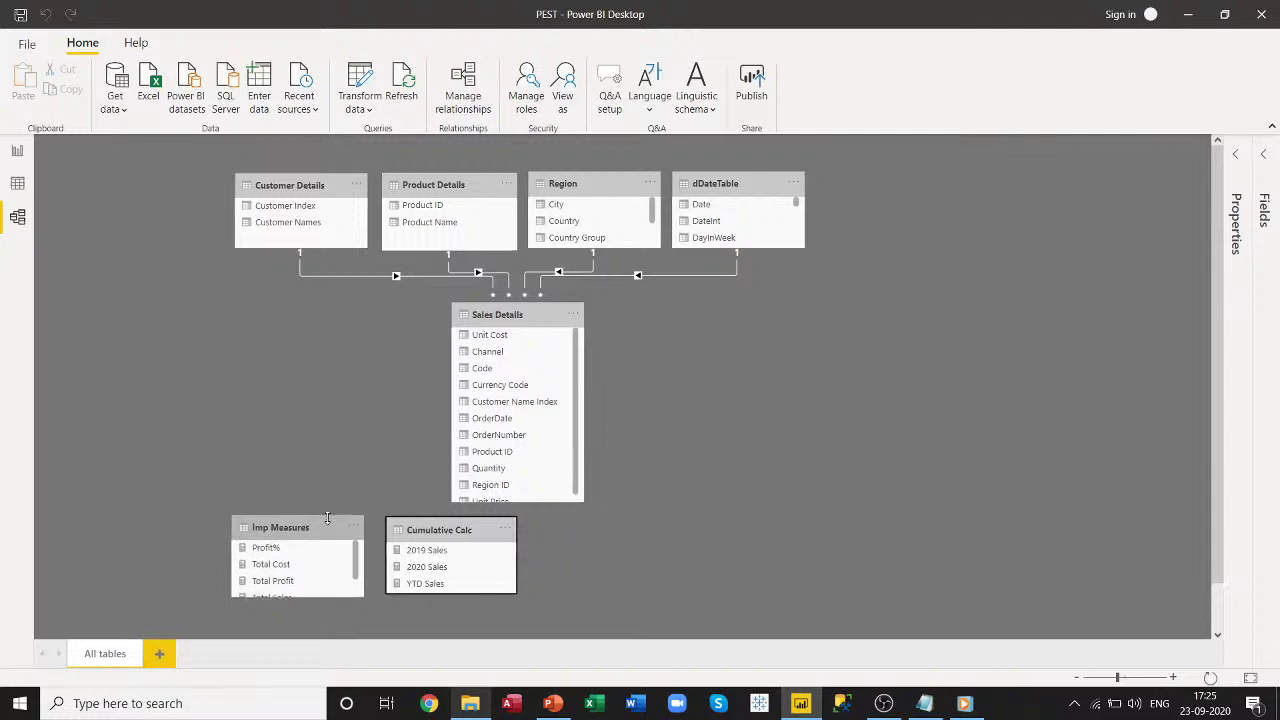
In the model diagram, move the Cumulative Calc table slightly closer to Imp Measures and lengthen its box to match.
left_click(915, 420)
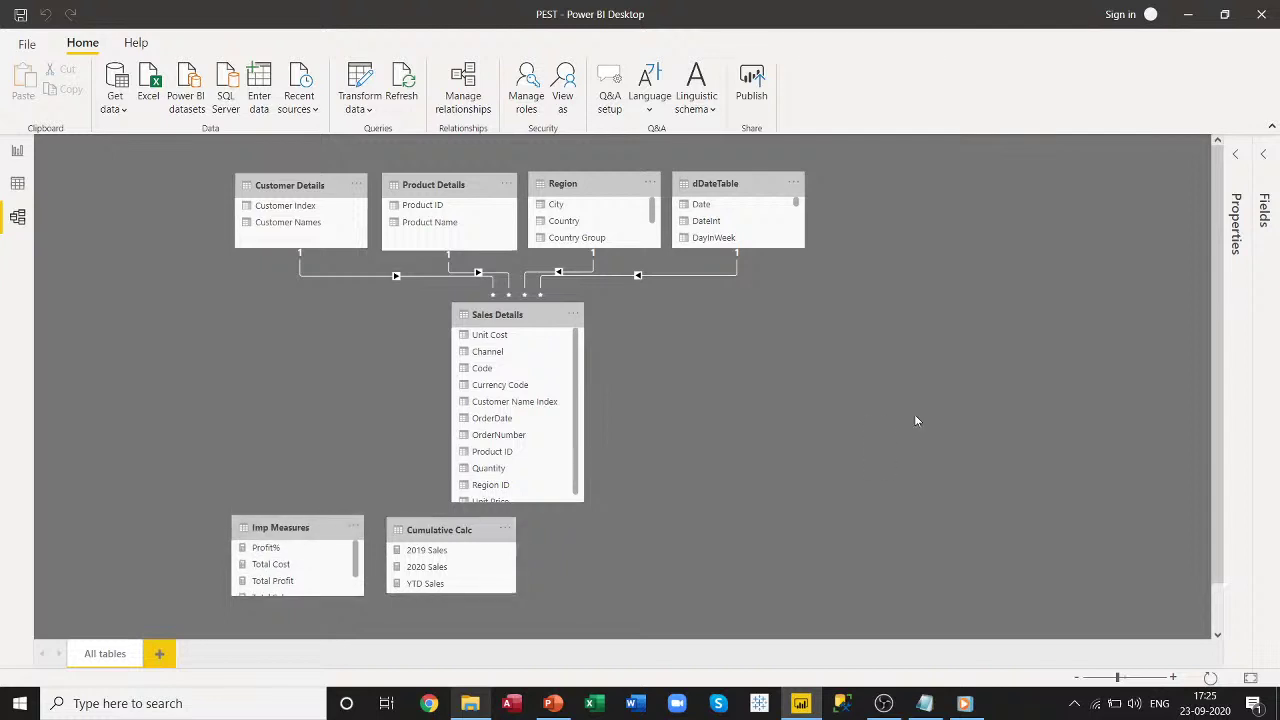
left_click_drag(410, 527, 406, 527)
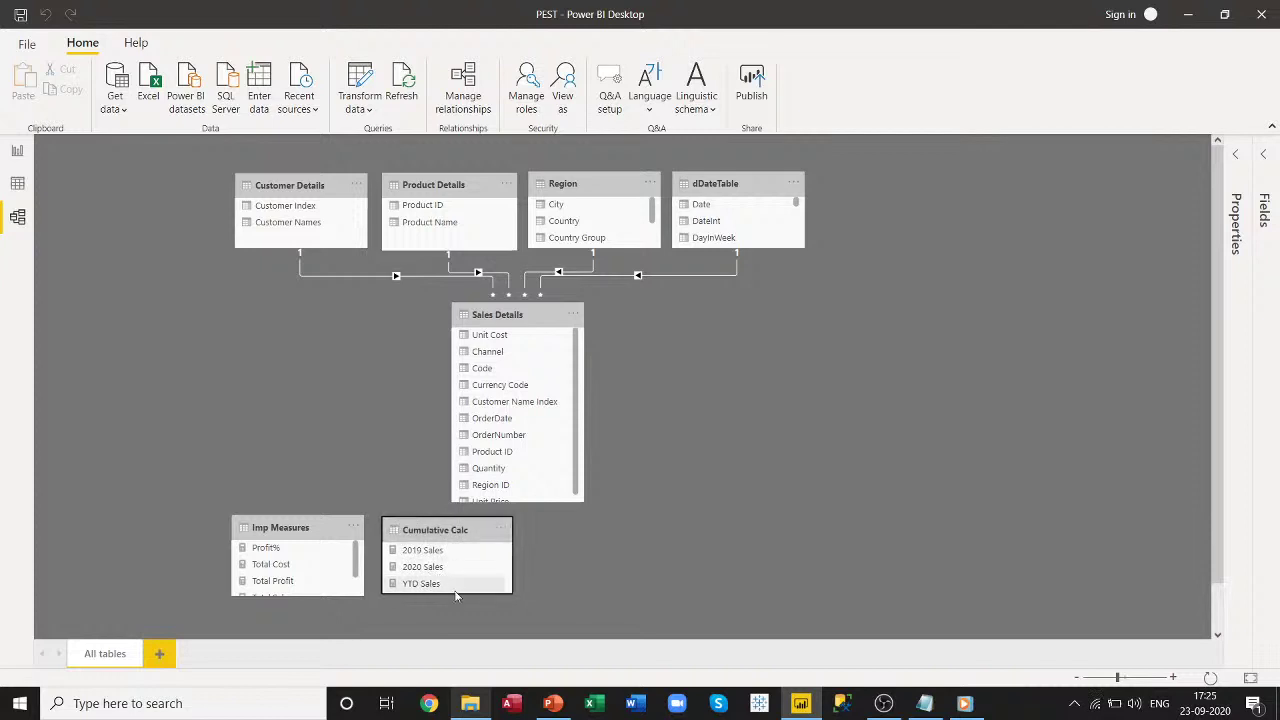
left_click_drag(461, 594, 462, 597)
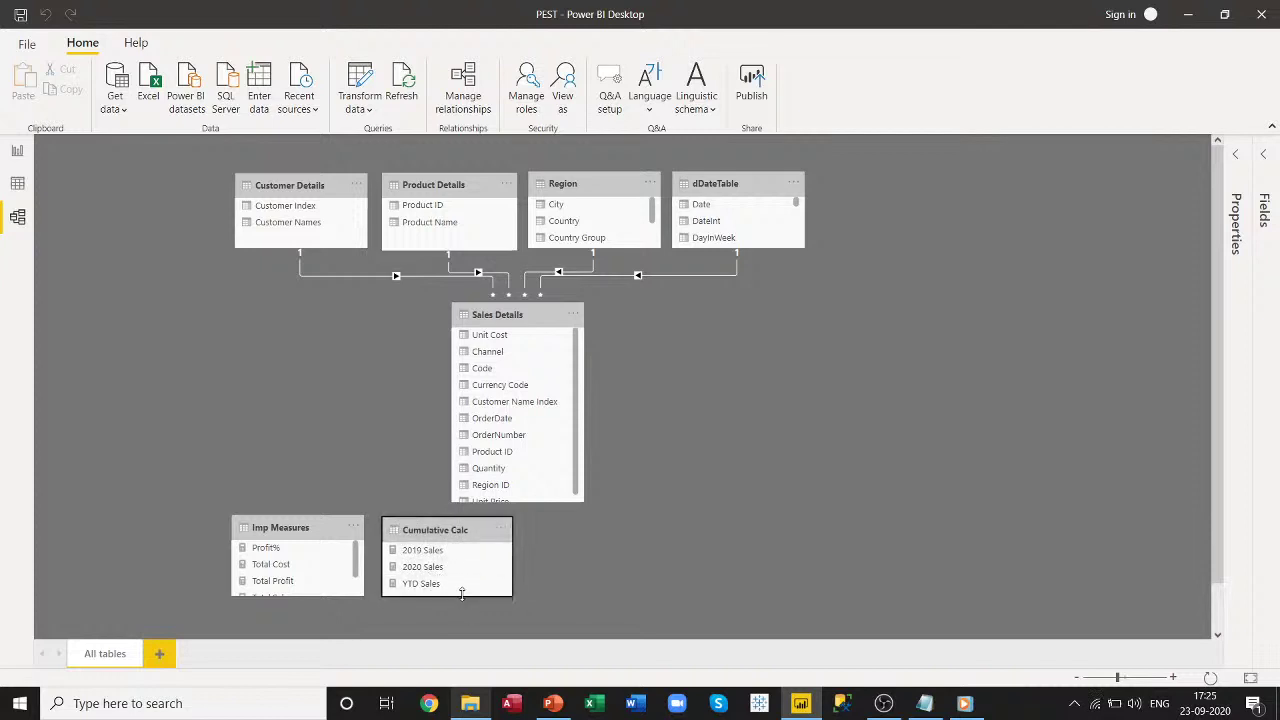
left_click(783, 583)
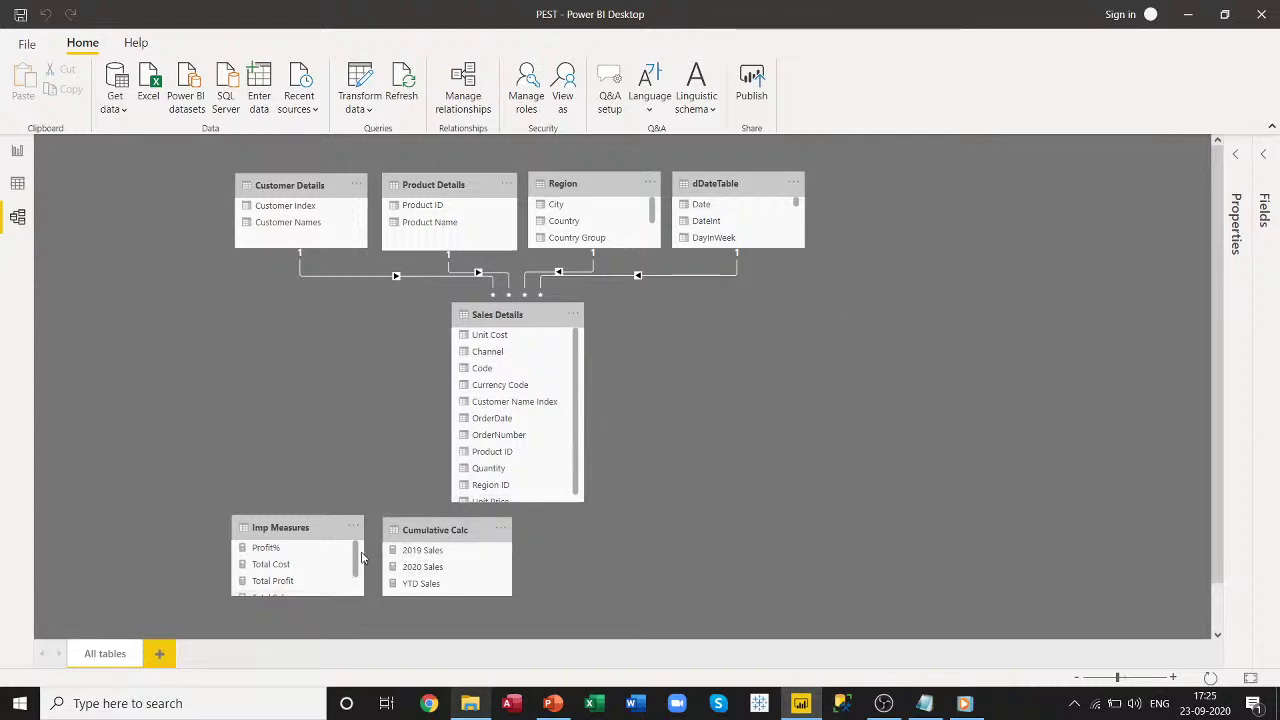
mouse_move(356, 558)
left_mouse_down()
mouse_move(355, 578)
mouse_move(358, 546)
mouse_move(358, 571)
left_mouse_up()
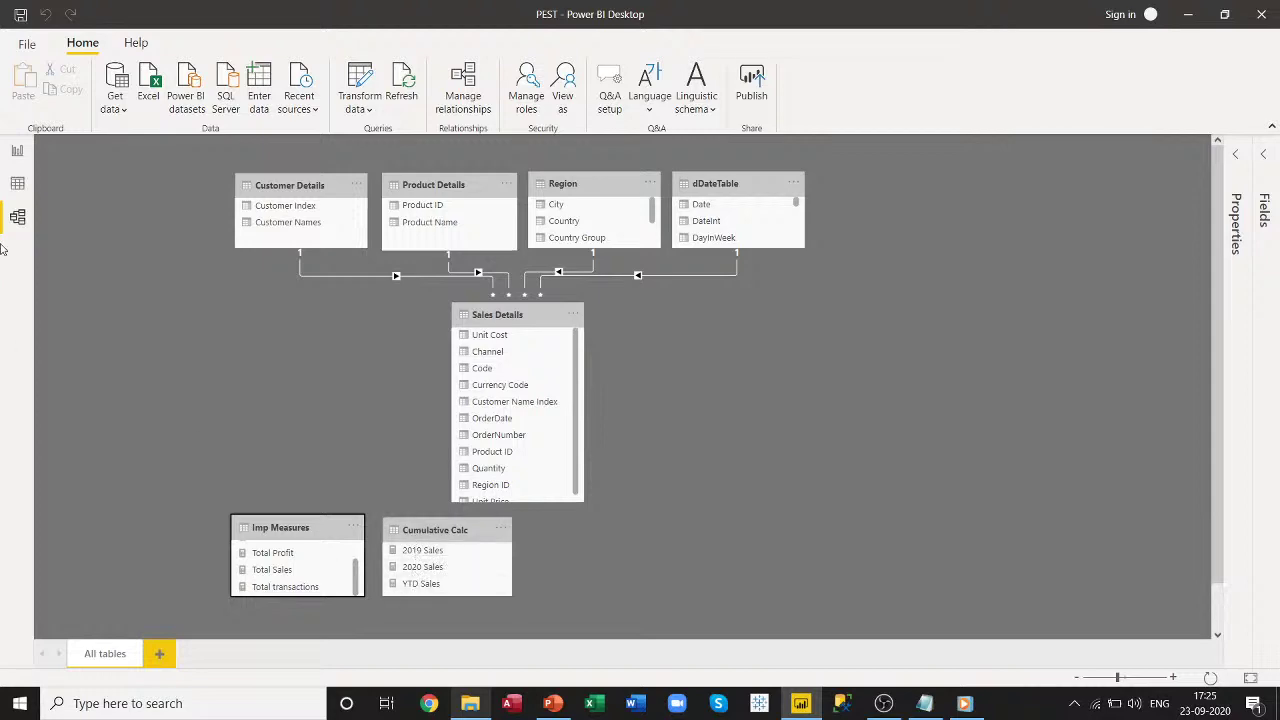
Back in the report, enter a new blank table named Time Intelligence and load it into the model.
left_click(17, 153)
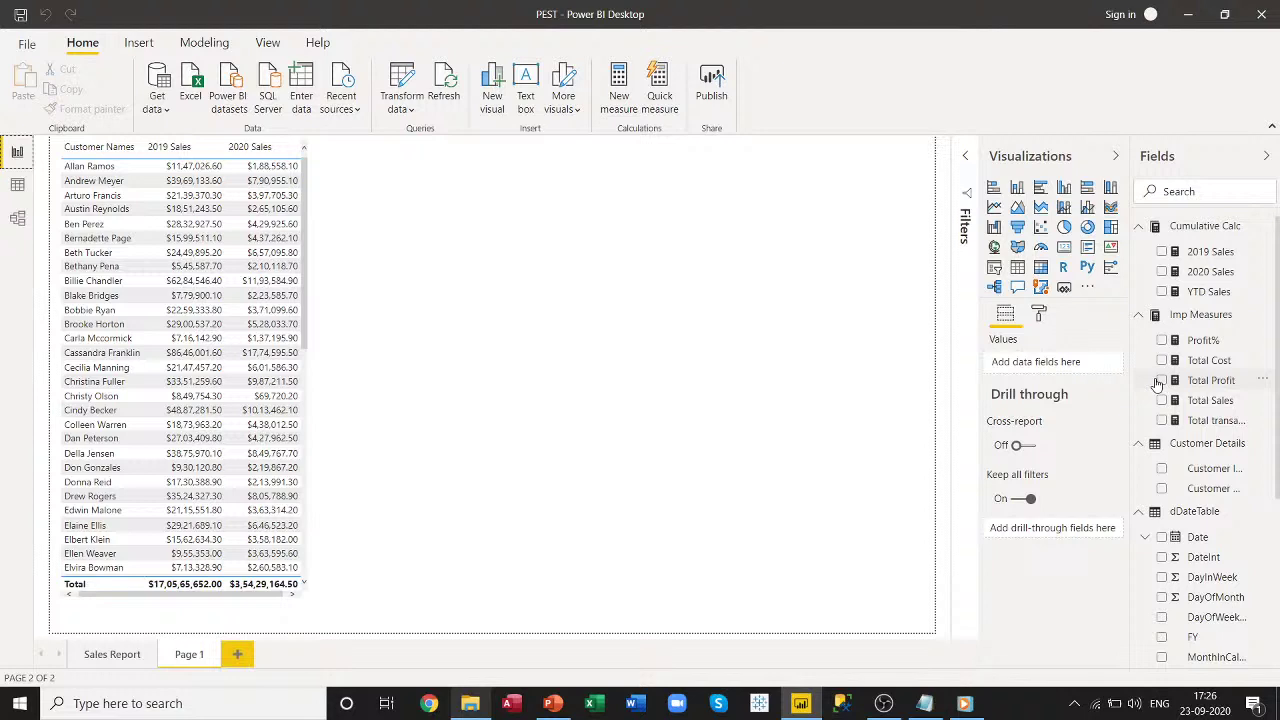
left_click(304, 88)
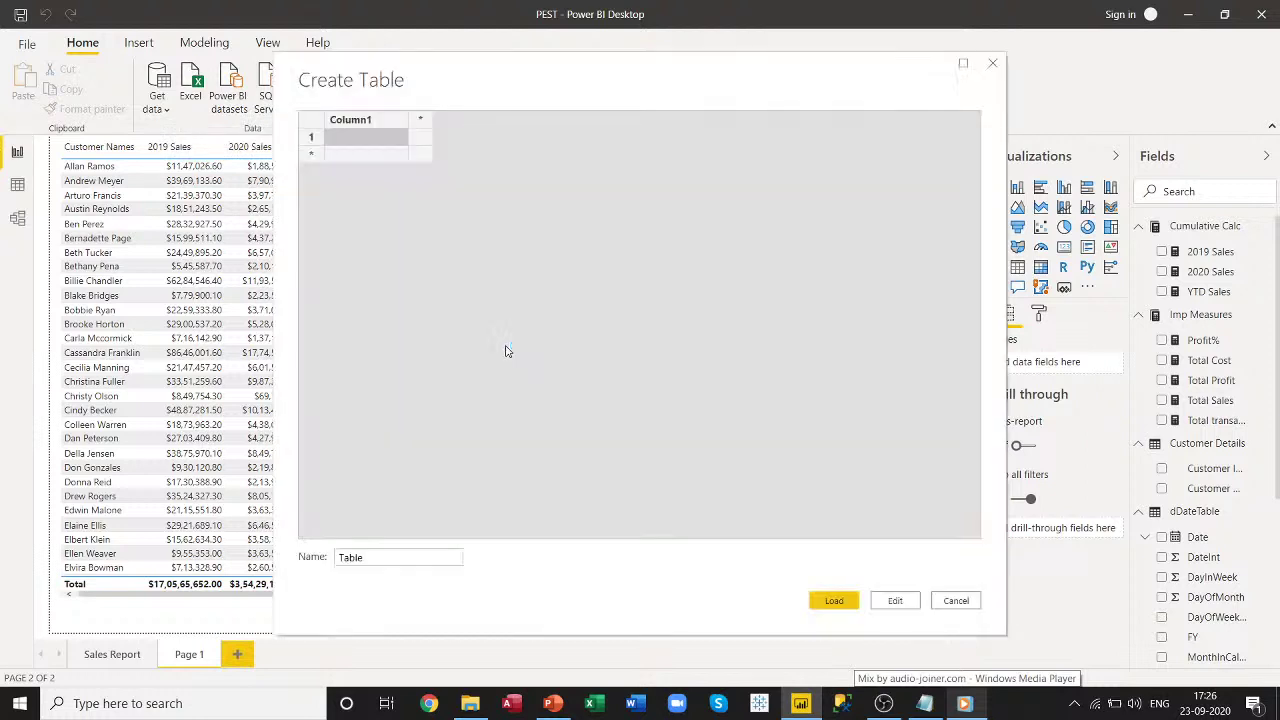
double_click(400, 557)
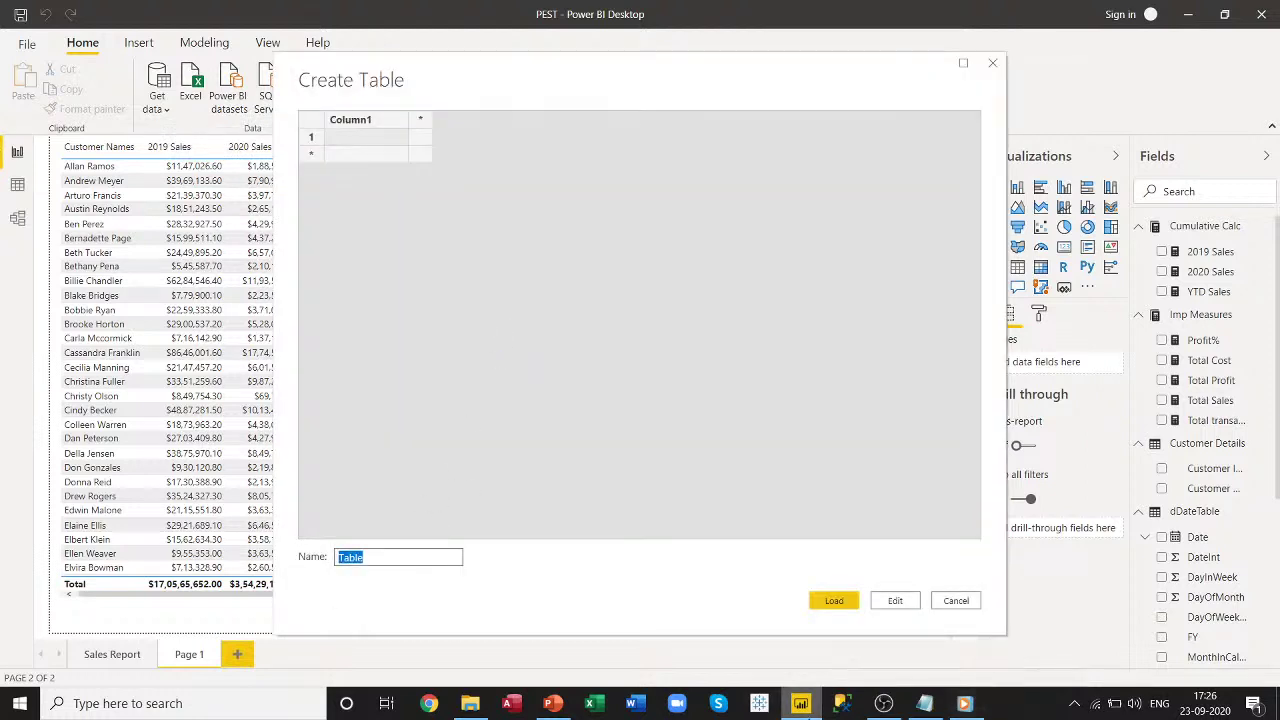
type("Time")
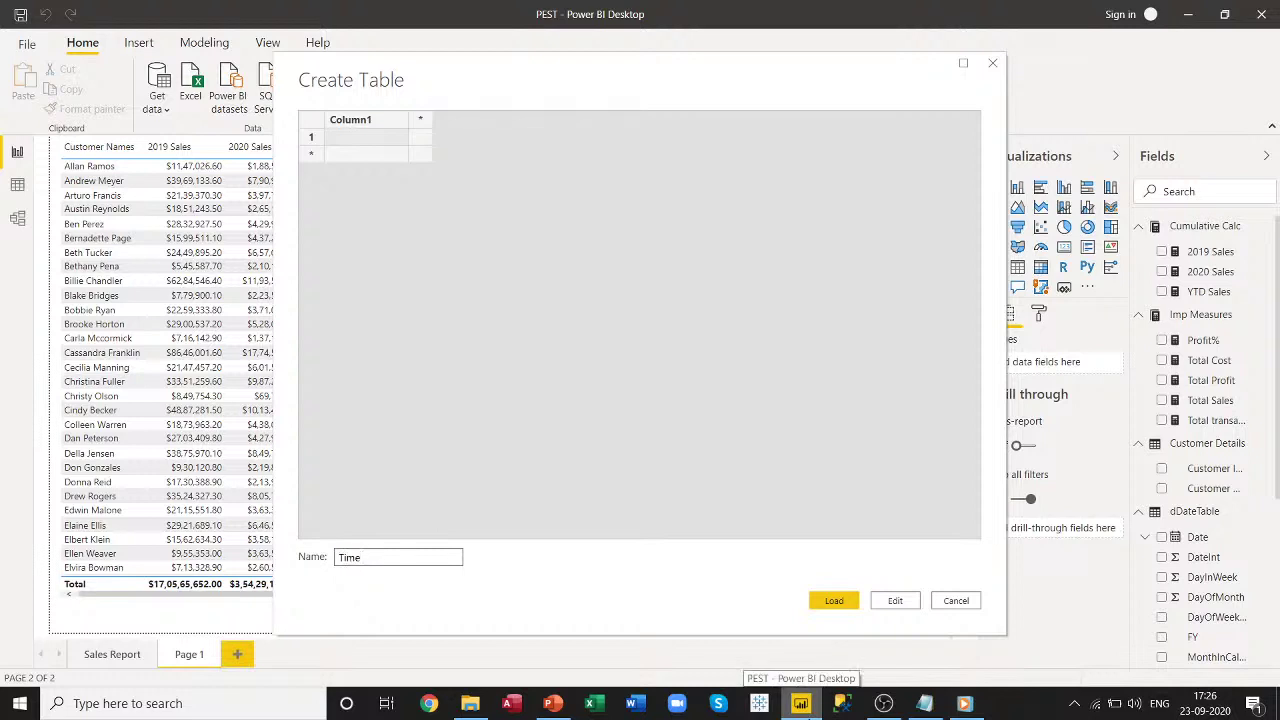
type(" Inte")
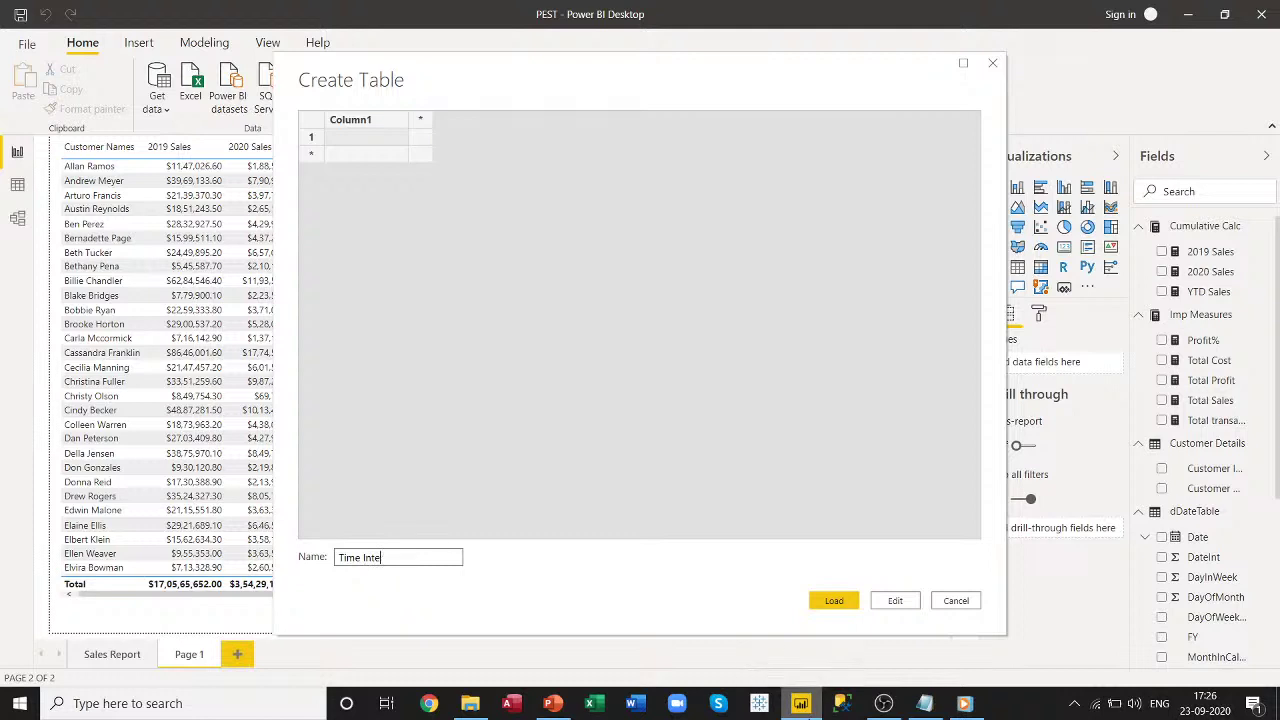
type("lligence")
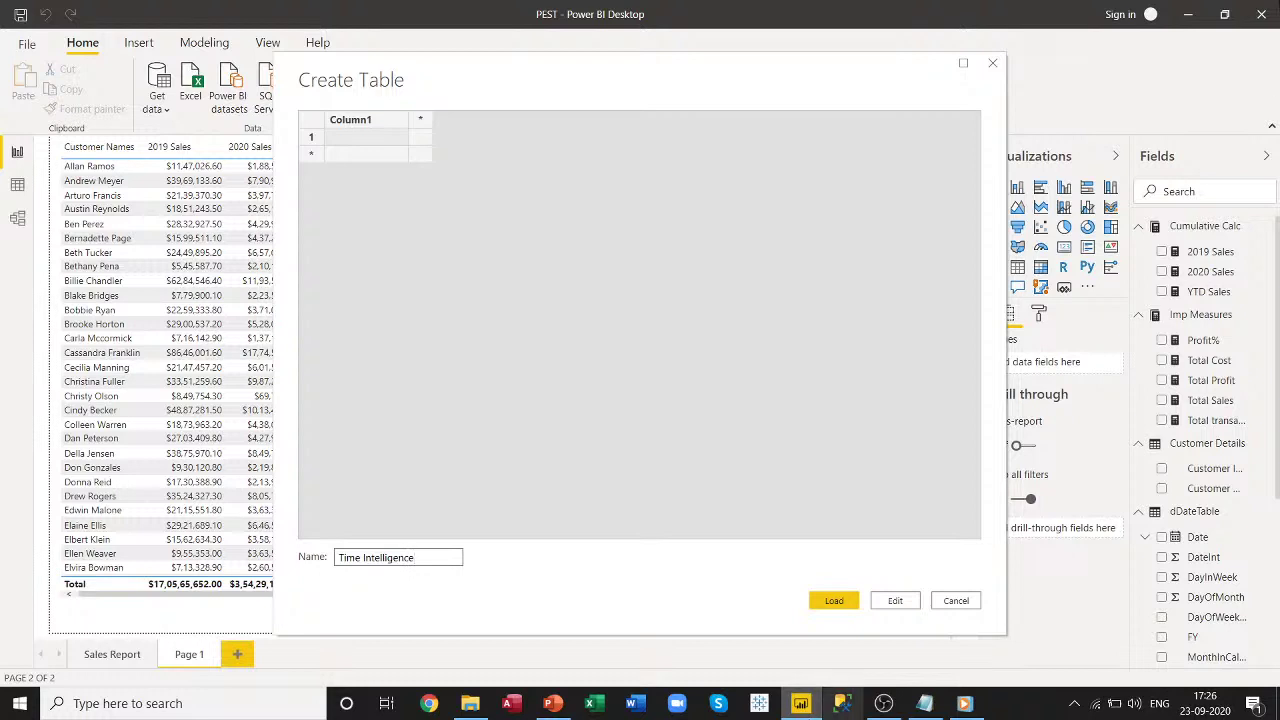
left_click(834, 600)
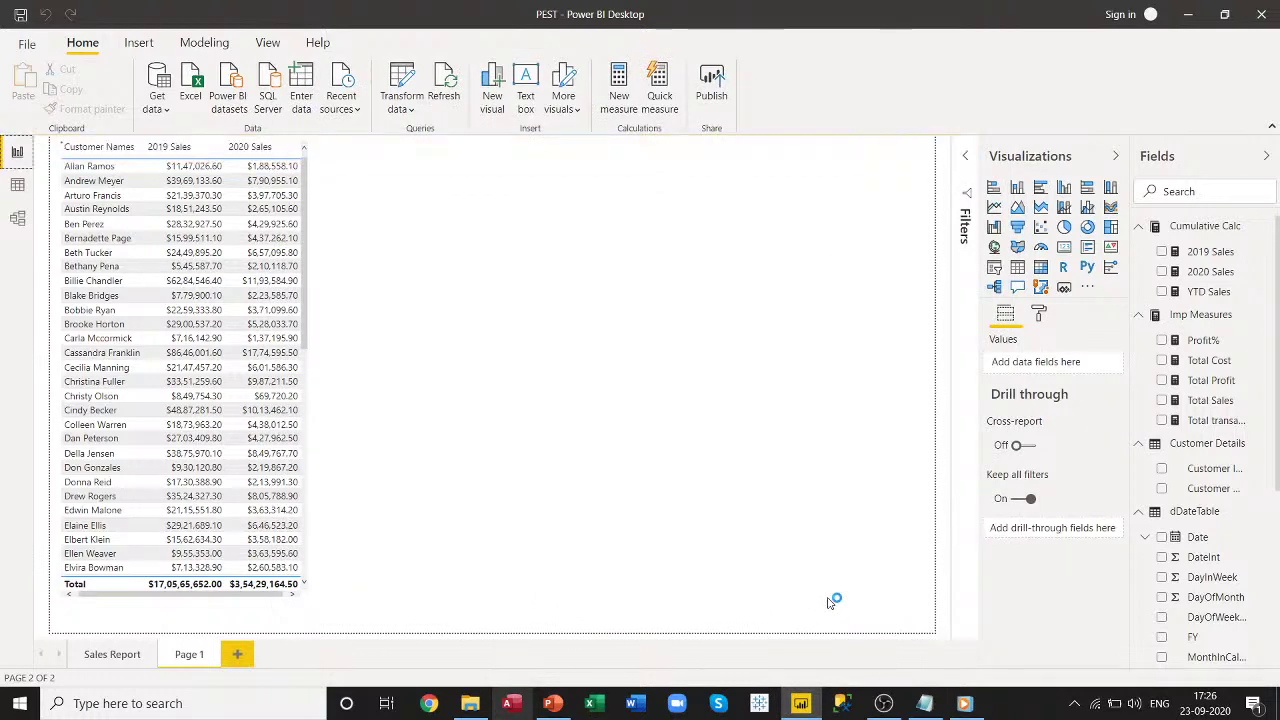
Widen the customer sales table slightly so all its columns fit without horizontal scrolling.
left_click(306, 368)
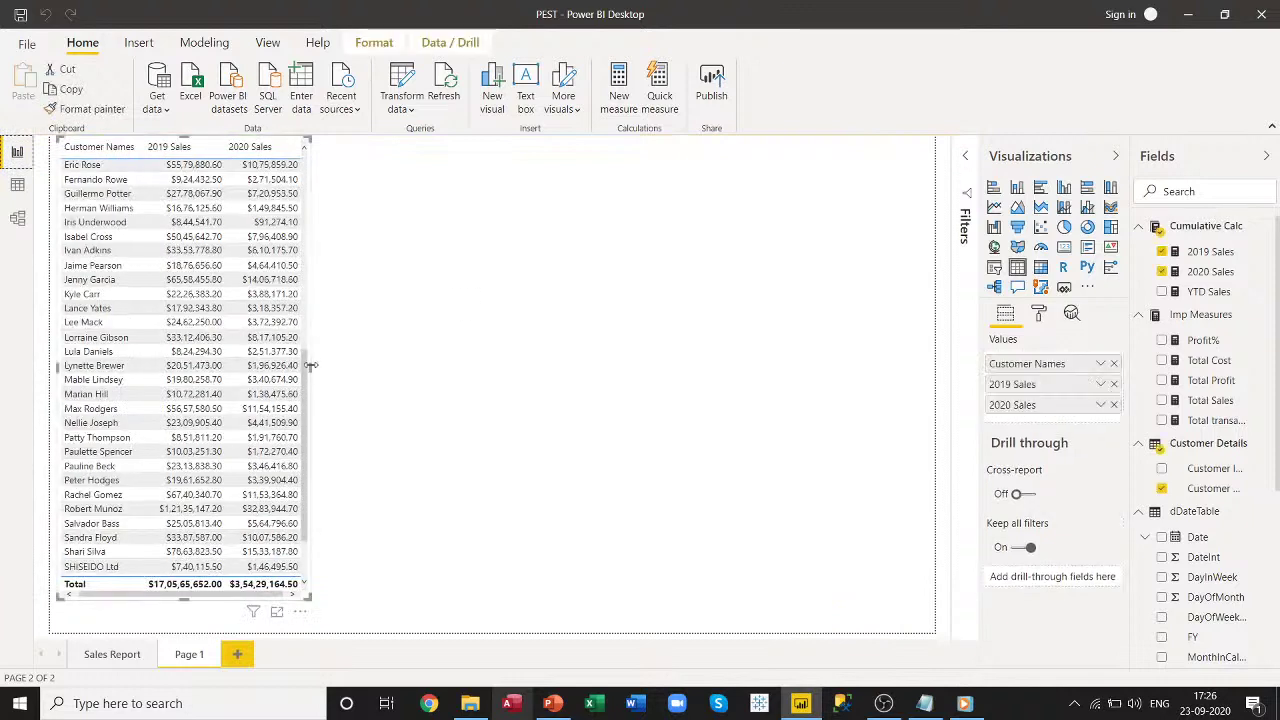
mouse_move(310, 366)
left_mouse_down()
mouse_move(329, 369)
mouse_move(314, 374)
left_mouse_up()
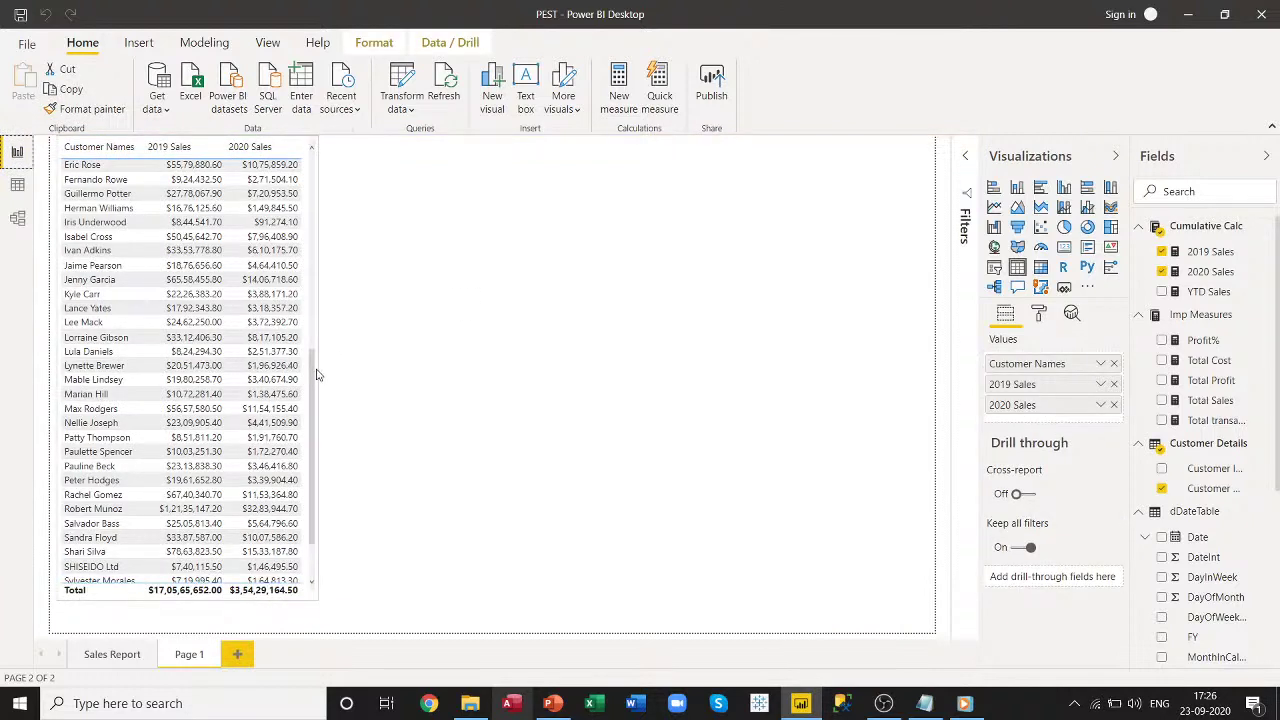
left_click(555, 403)
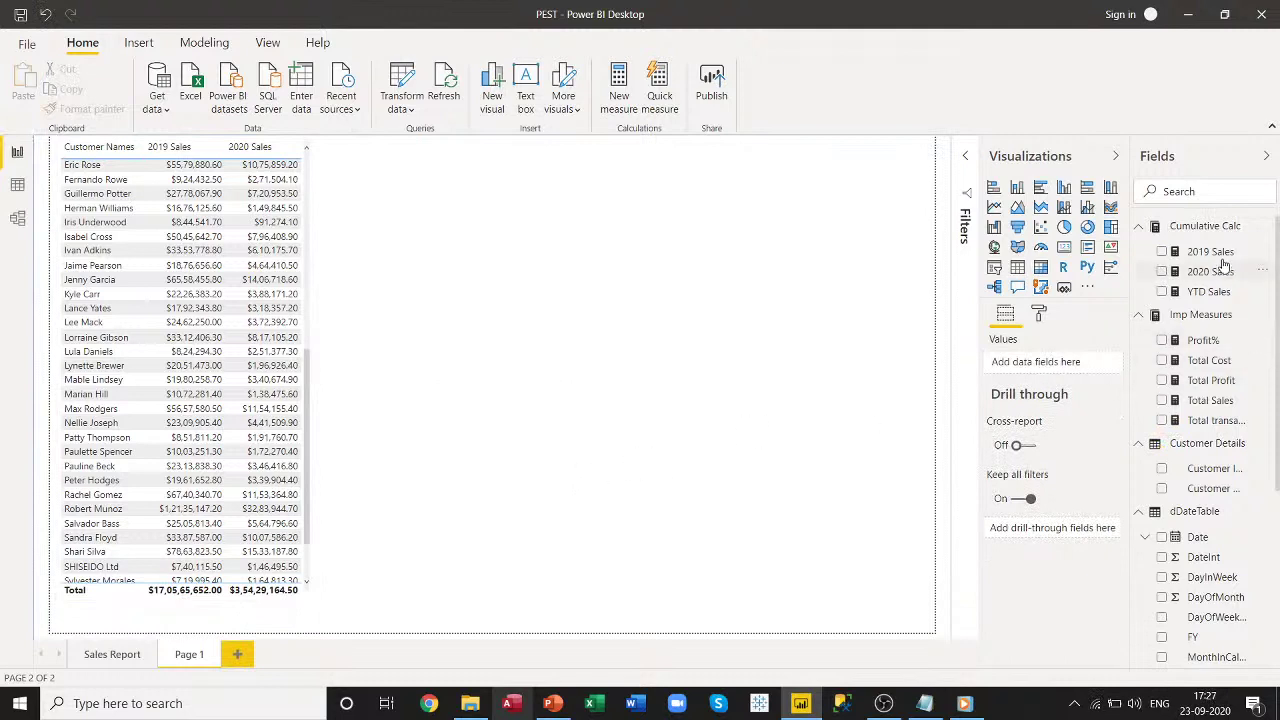
Collapse the field lists of the Cumulative Calc, Imp Measures, Customer Details and dDateTable tables.
left_click(1140, 227)
left_click(1140, 249)
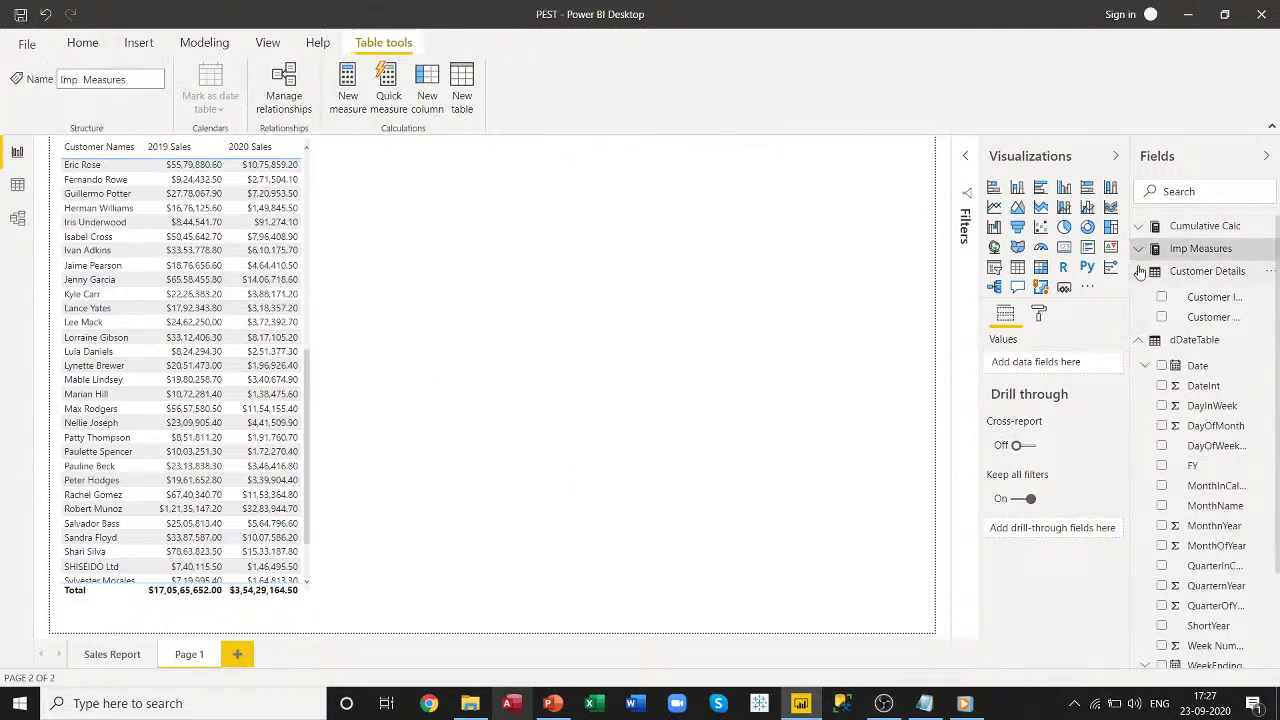
left_click(1140, 271)
left_click(1140, 295)
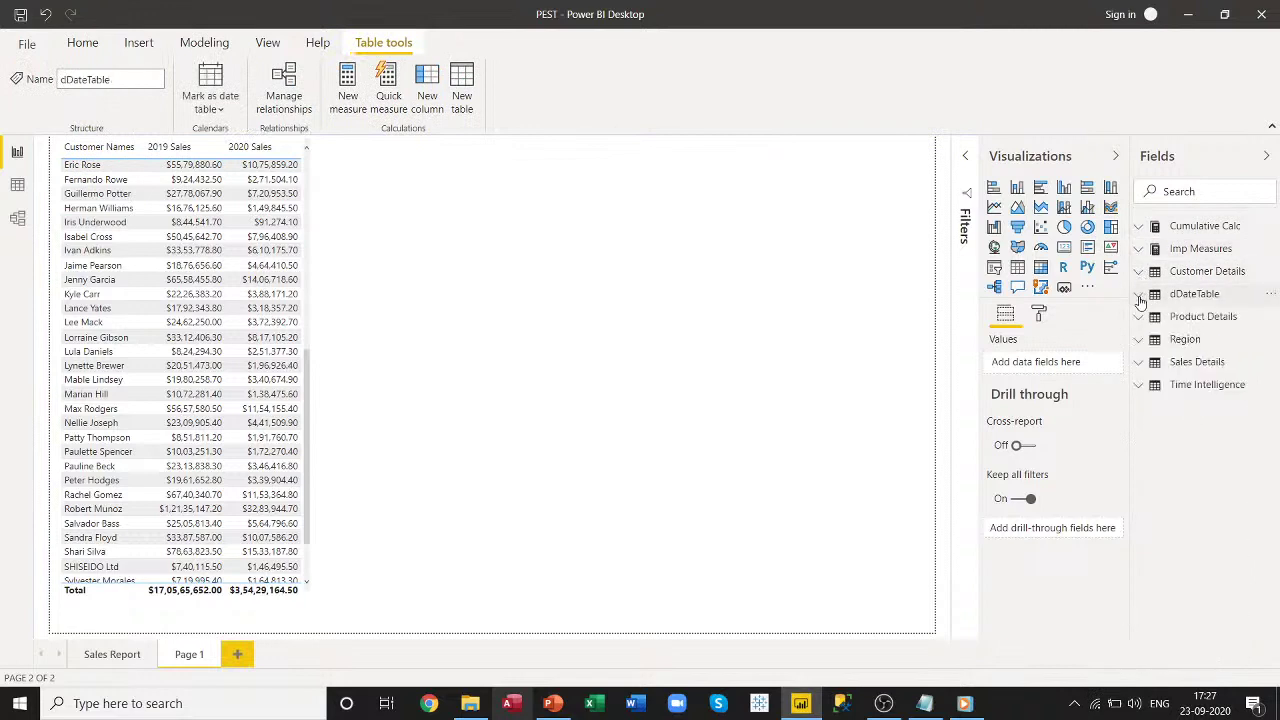
Add a new measure to the Time Intelligence table and start its formula as Sales last Year = CALCULATE([Total Sales].
right_click(1198, 388)
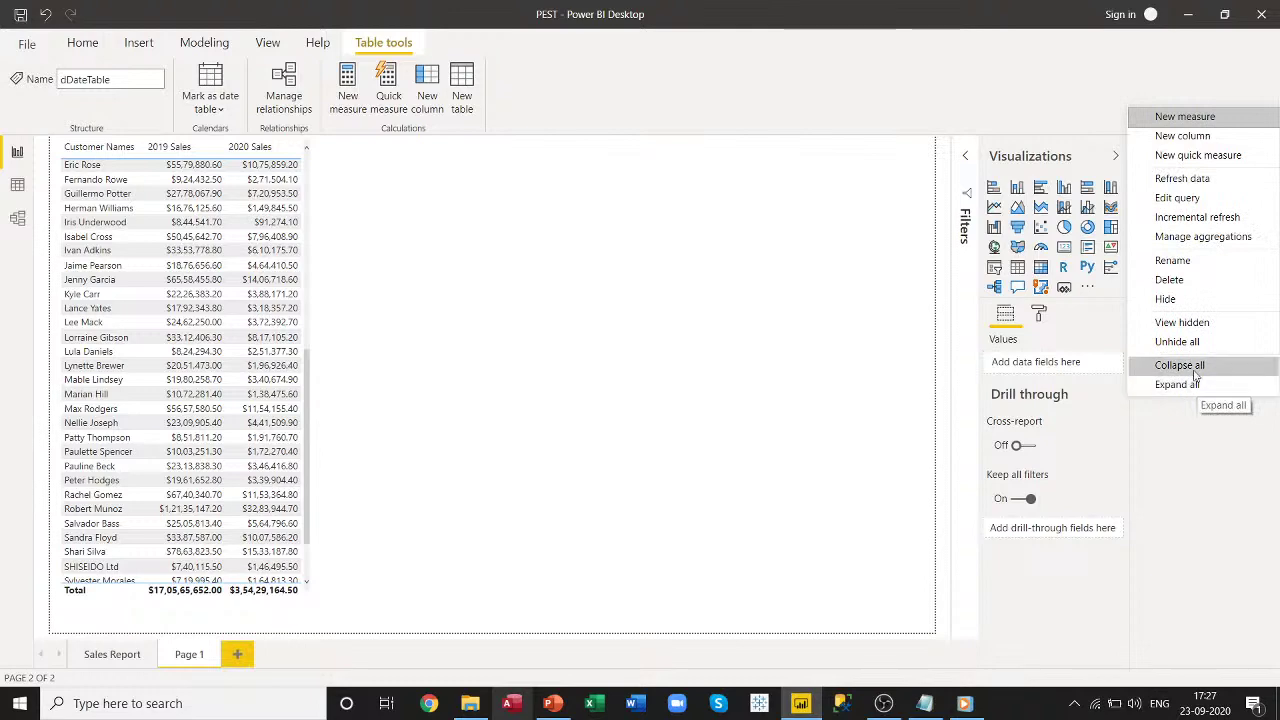
left_click(1185, 117)
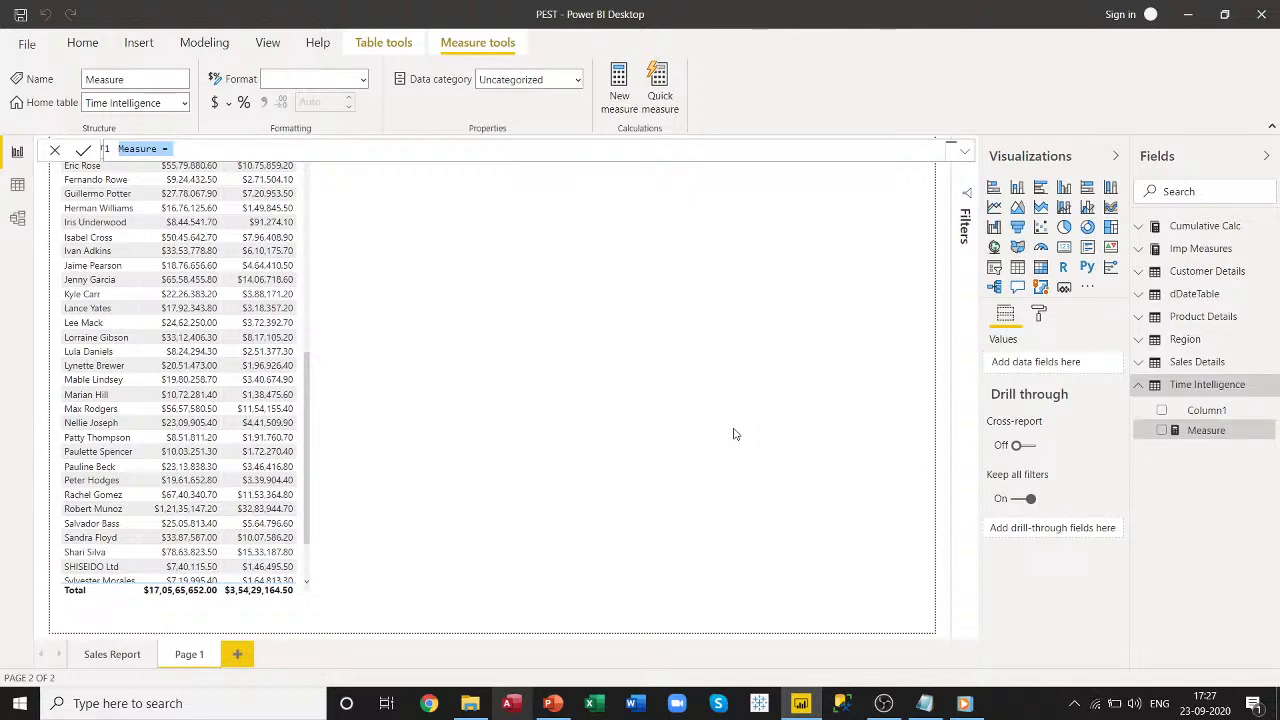
type("Sales la")
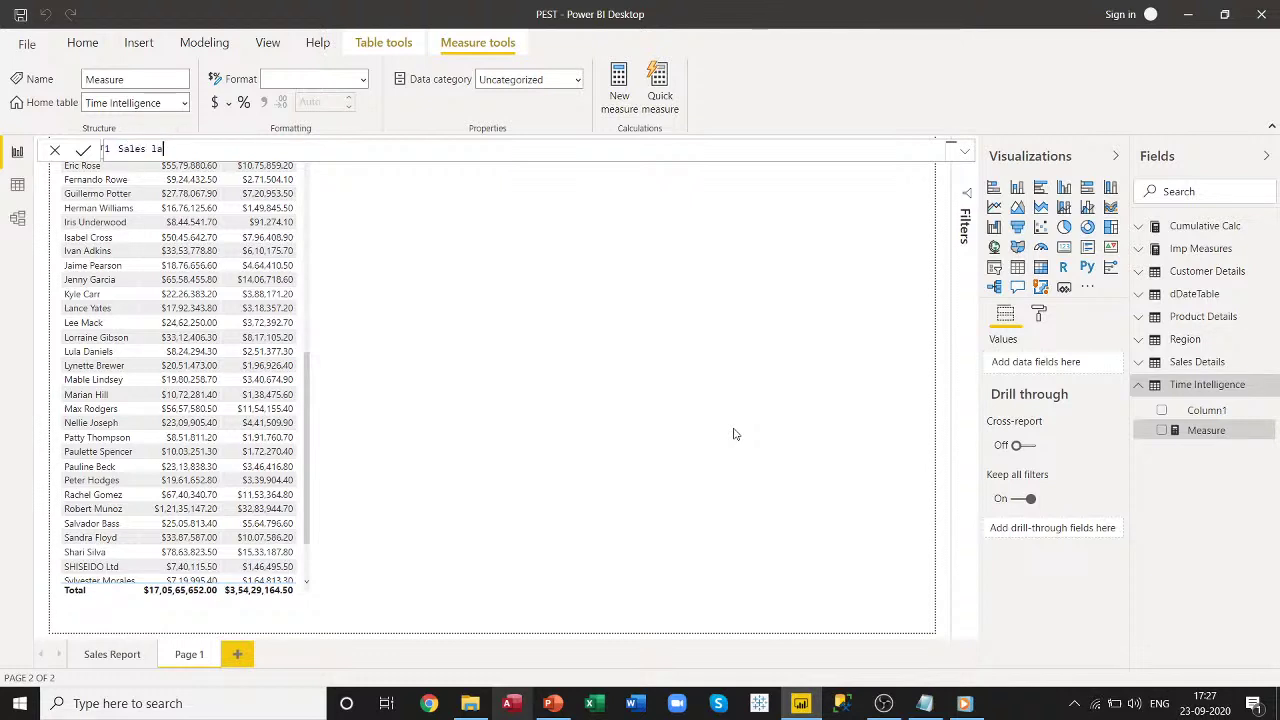
type("st Year = cal")
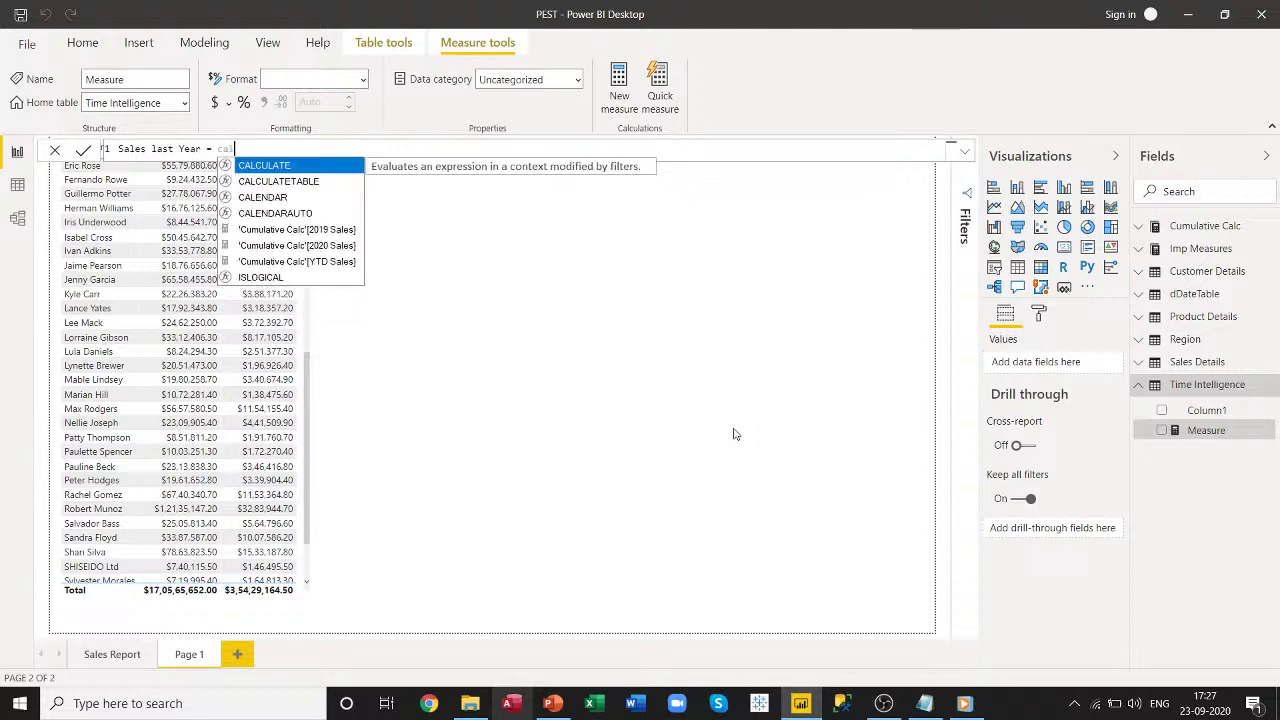
key("Tab")
type("tot")
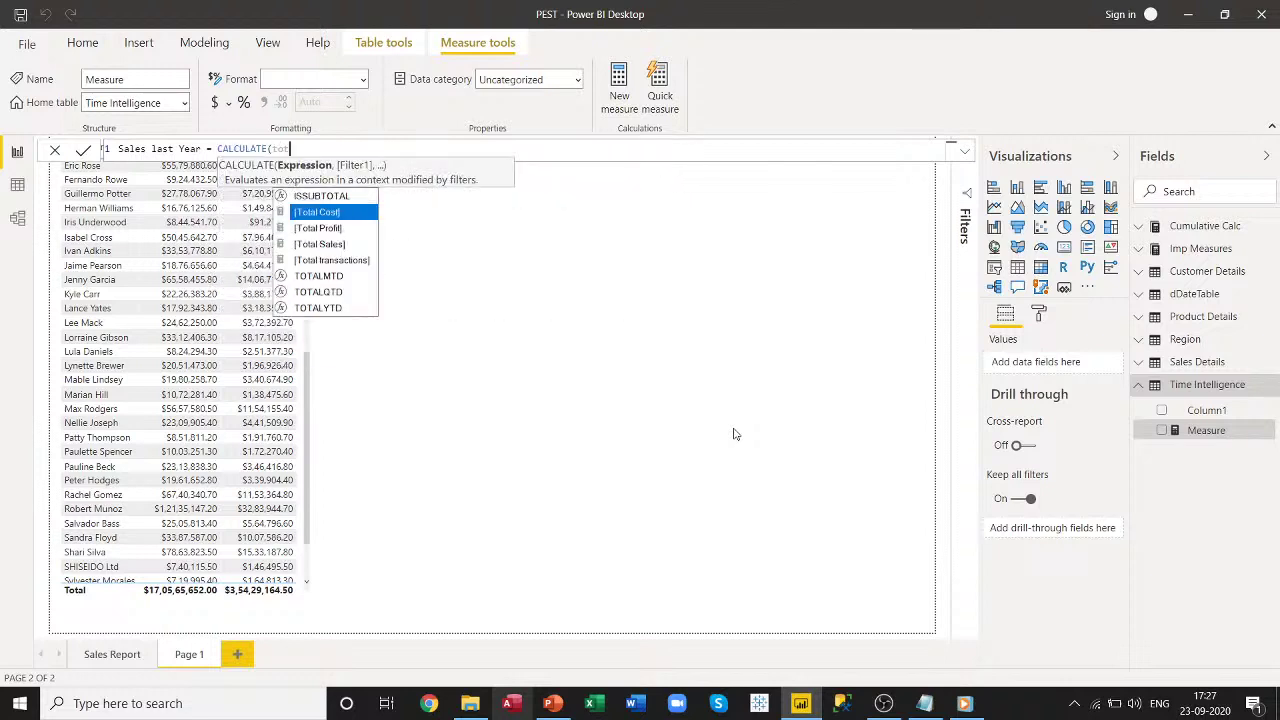
key("Down")
key("Down")
key("Tab")
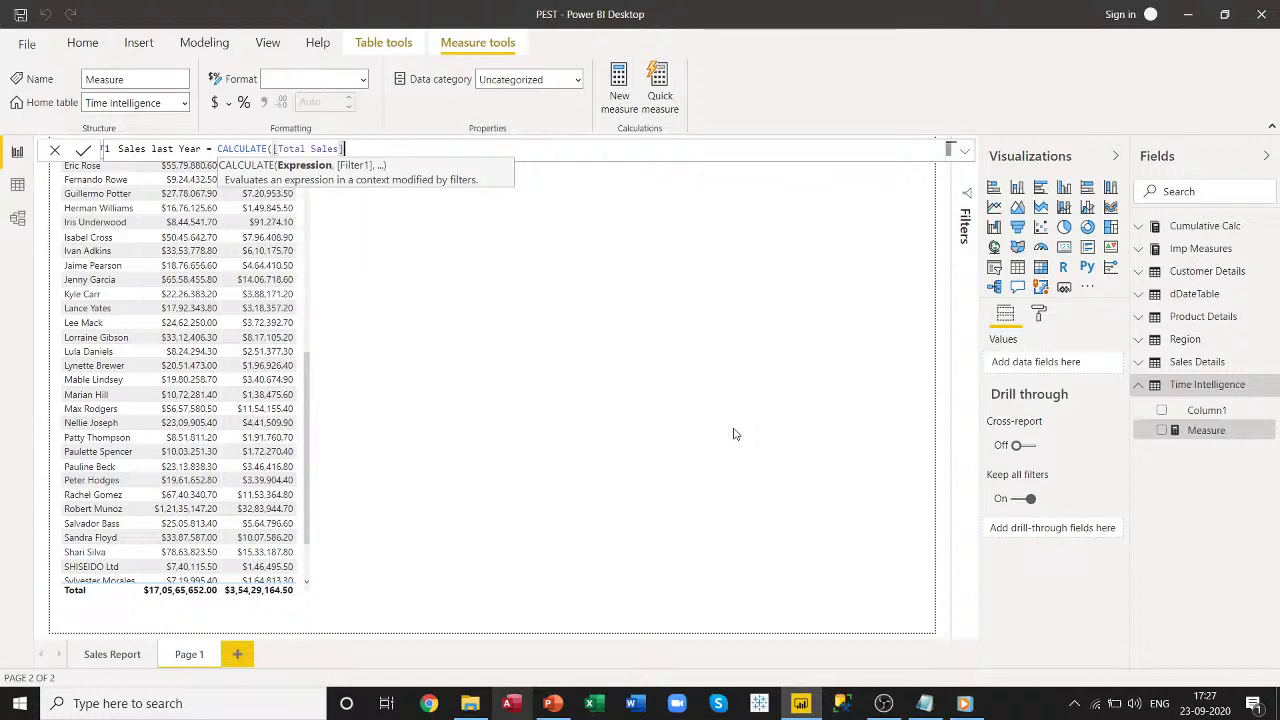
Complete the Sales last Year formula with the filter SAMEPERIODLASTYEAR(dDateTable[Date]) and commit the measure.
type(",")
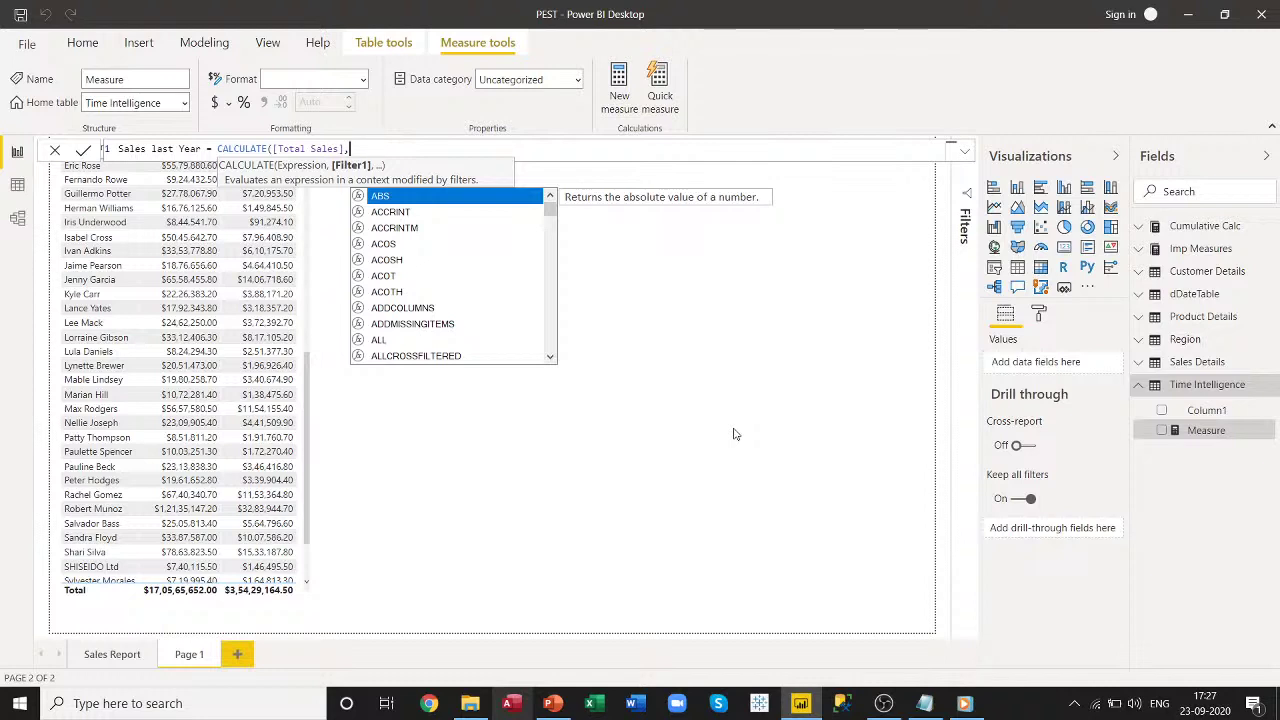
type("sam")
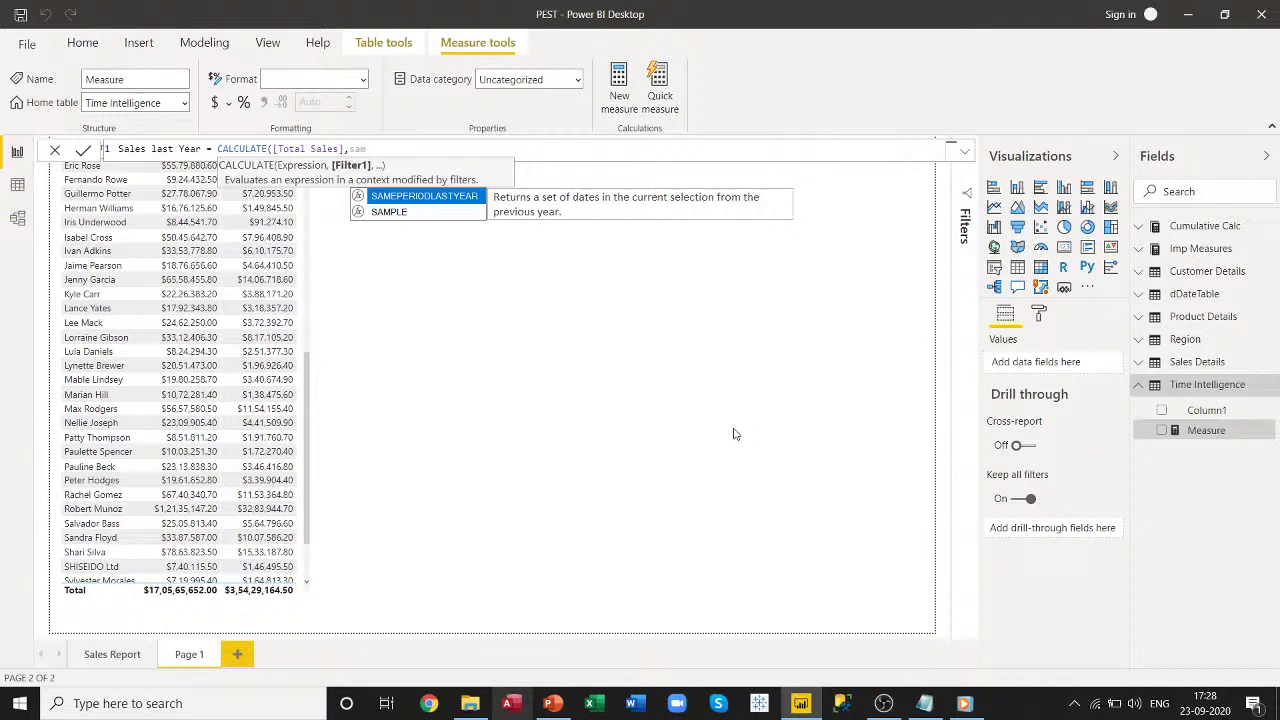
key("Tab")
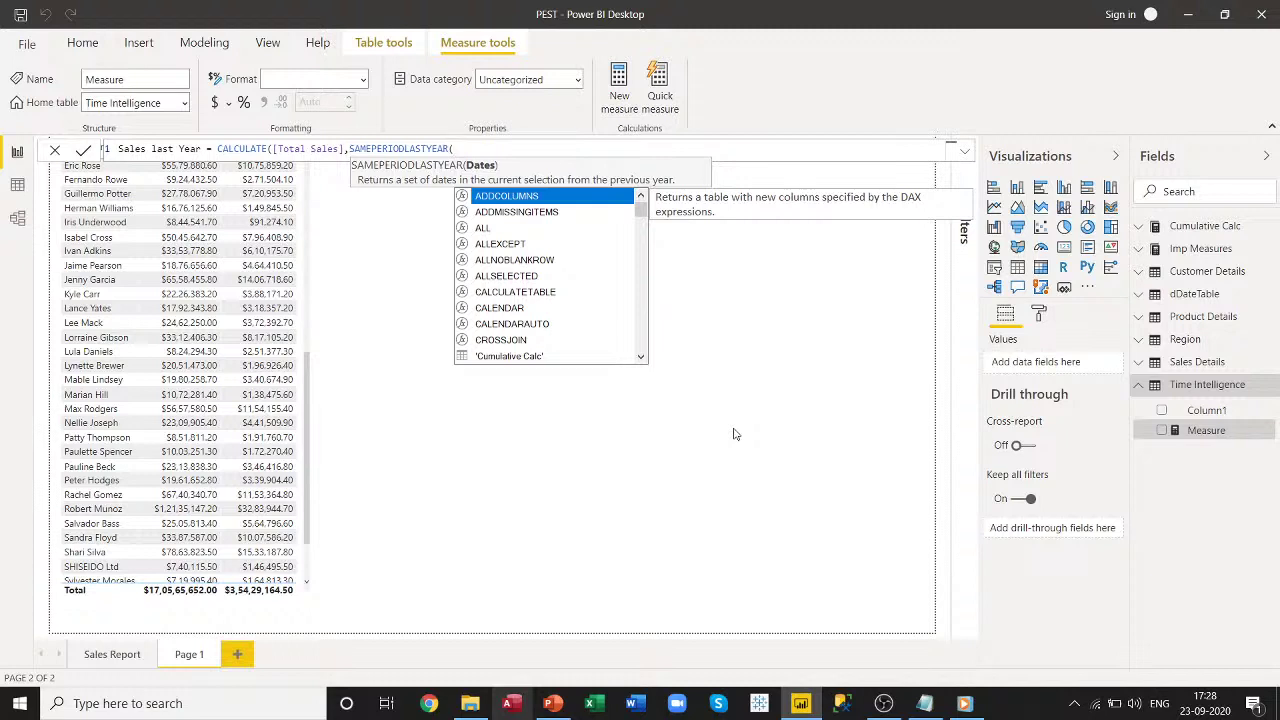
type("da")
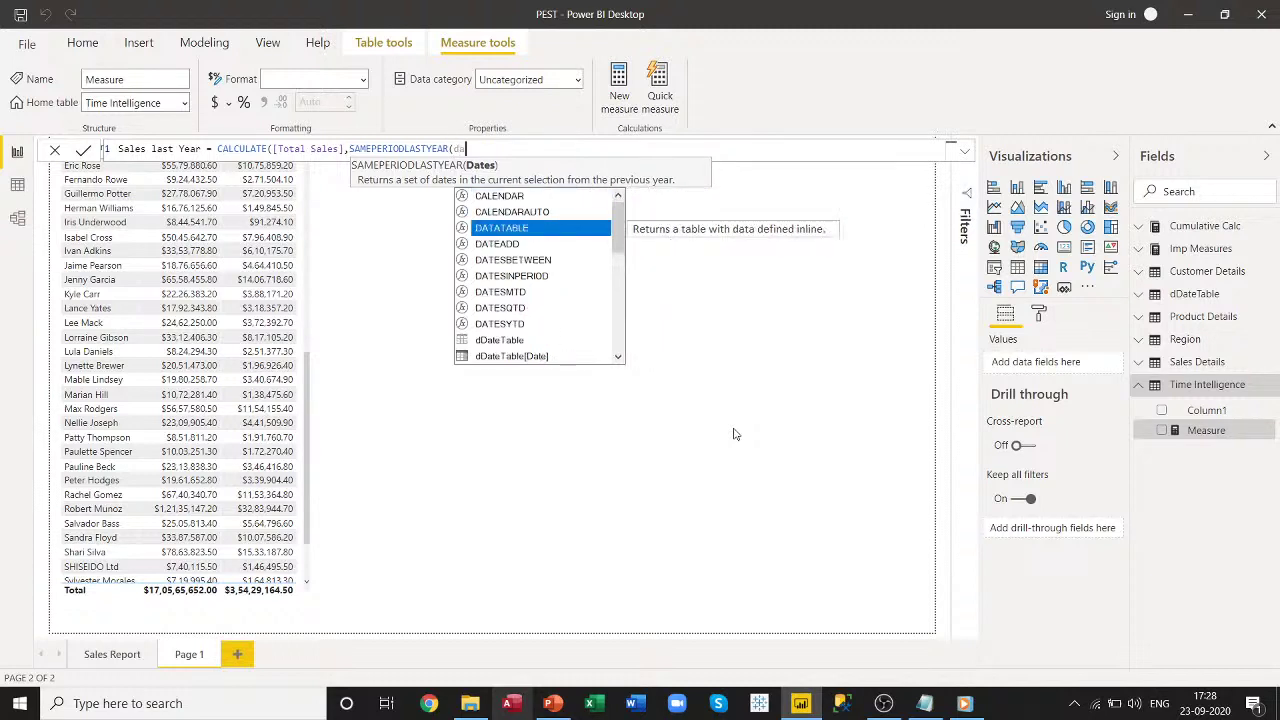
type("t")
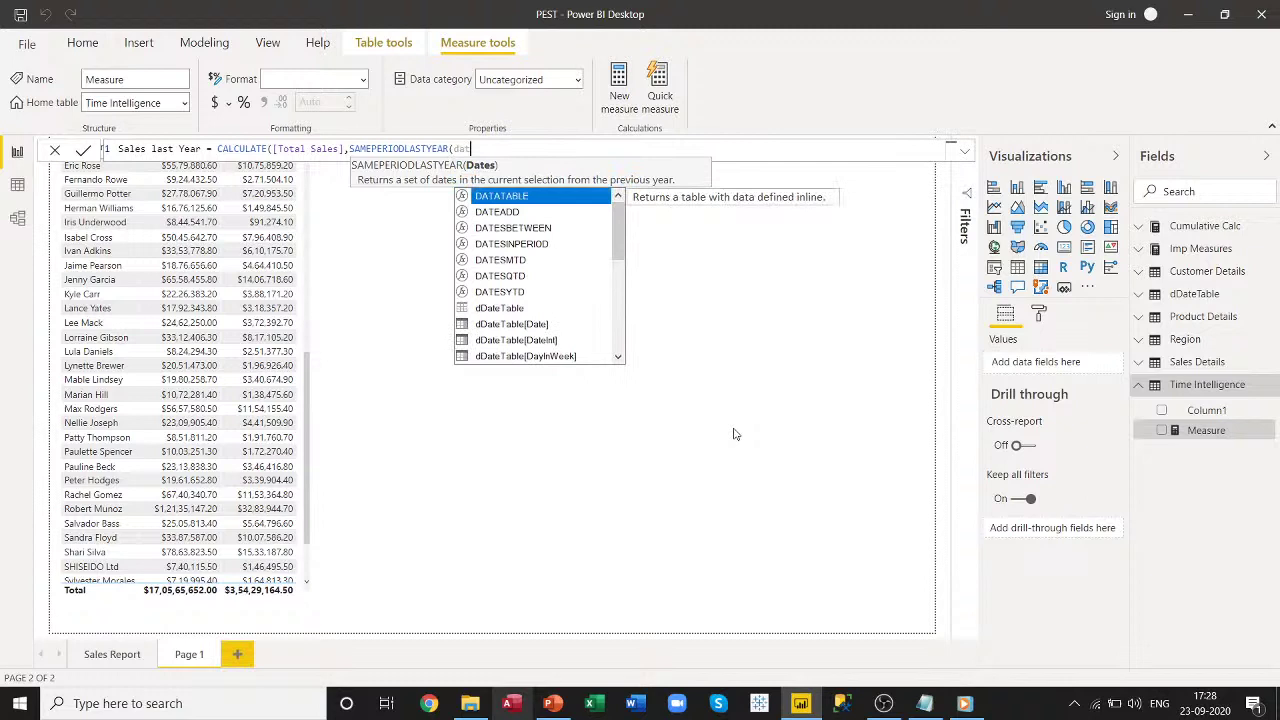
key("Down")
key("Down")
key("Down")
key("Down")
key("Down")
key("Down")
key("Down")
key("Down")
key("Tab")
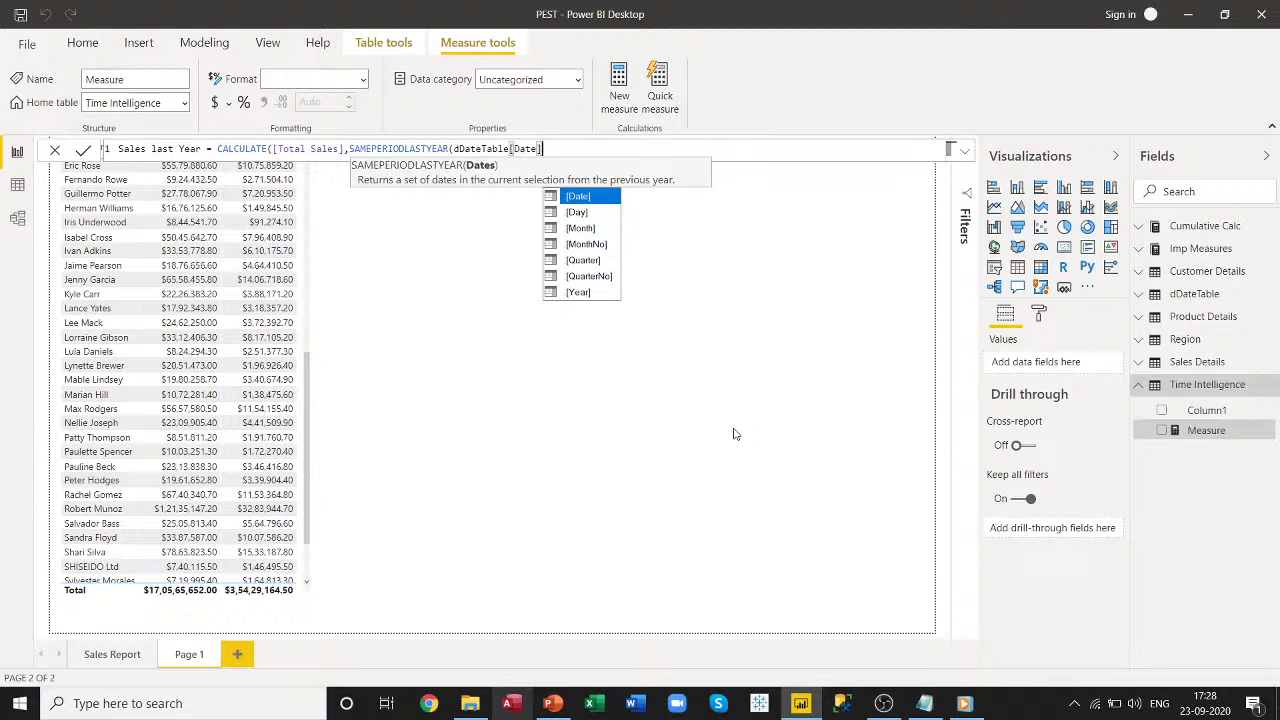
type(")")
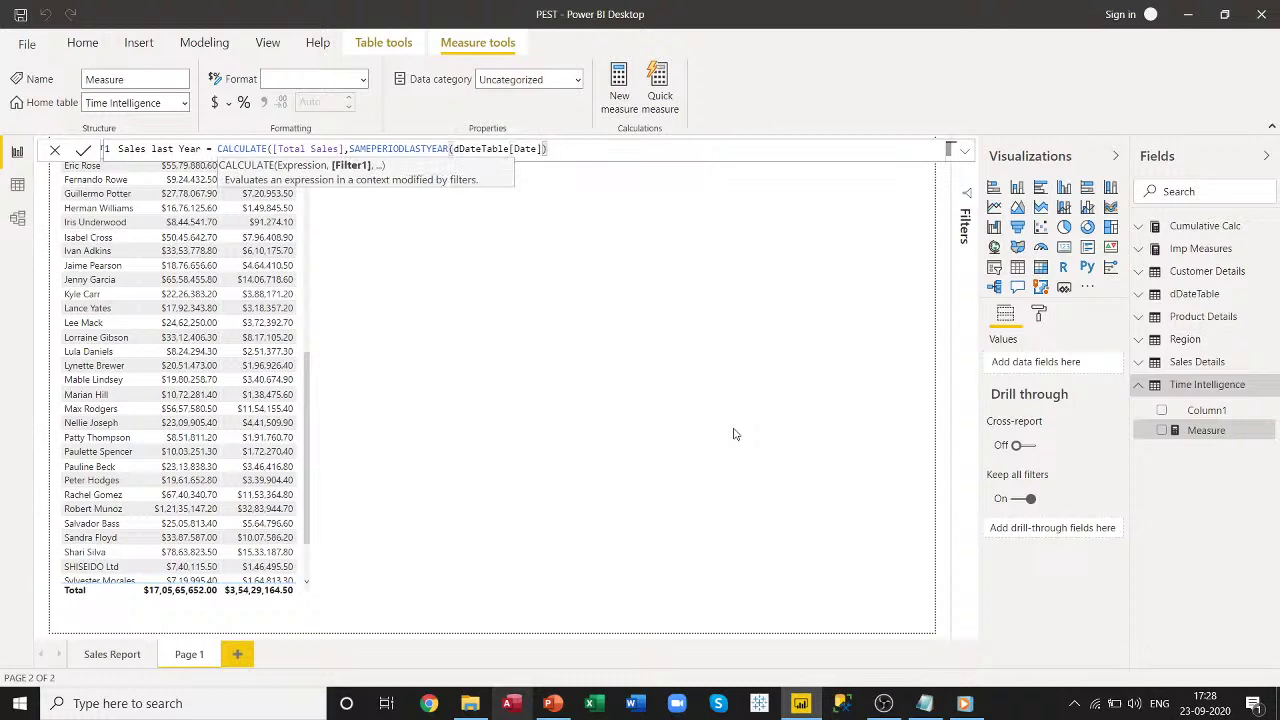
type(")")
key("Return")
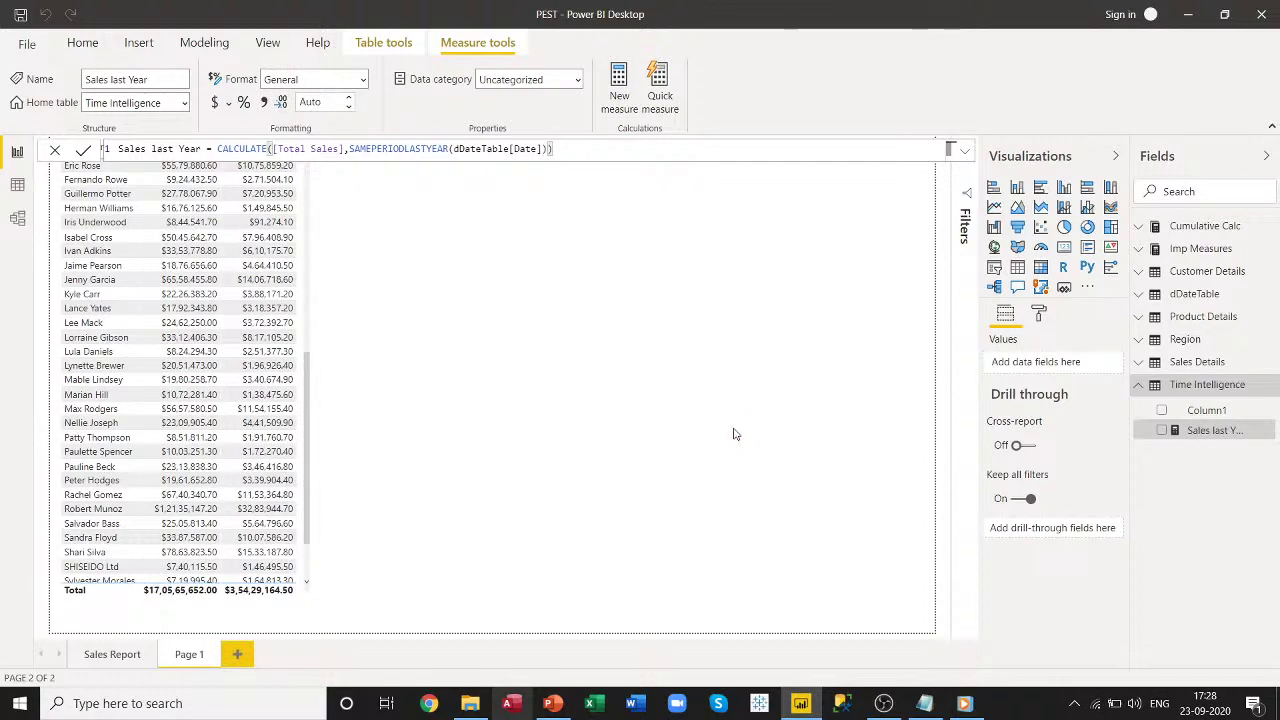
Delete the placeholder Column1 from the Time Intelligence table and collapse the Fields list.
right_click(1210, 424)
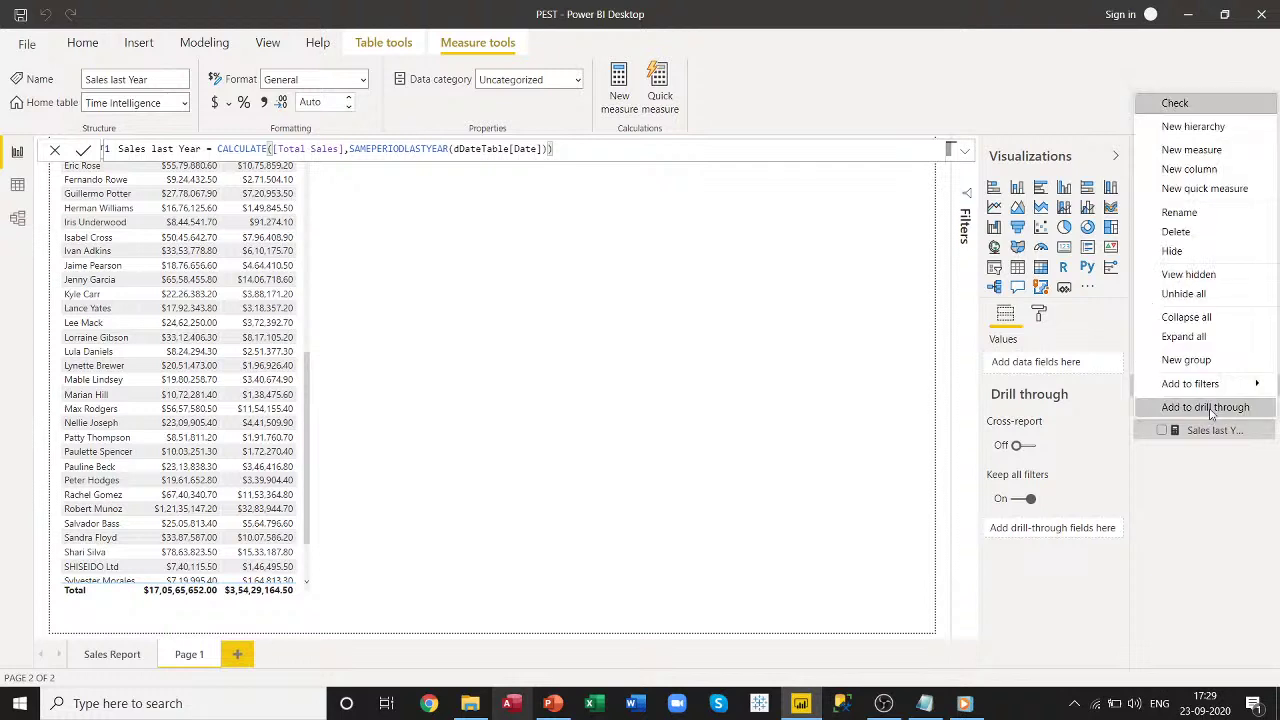
left_click(1178, 231)
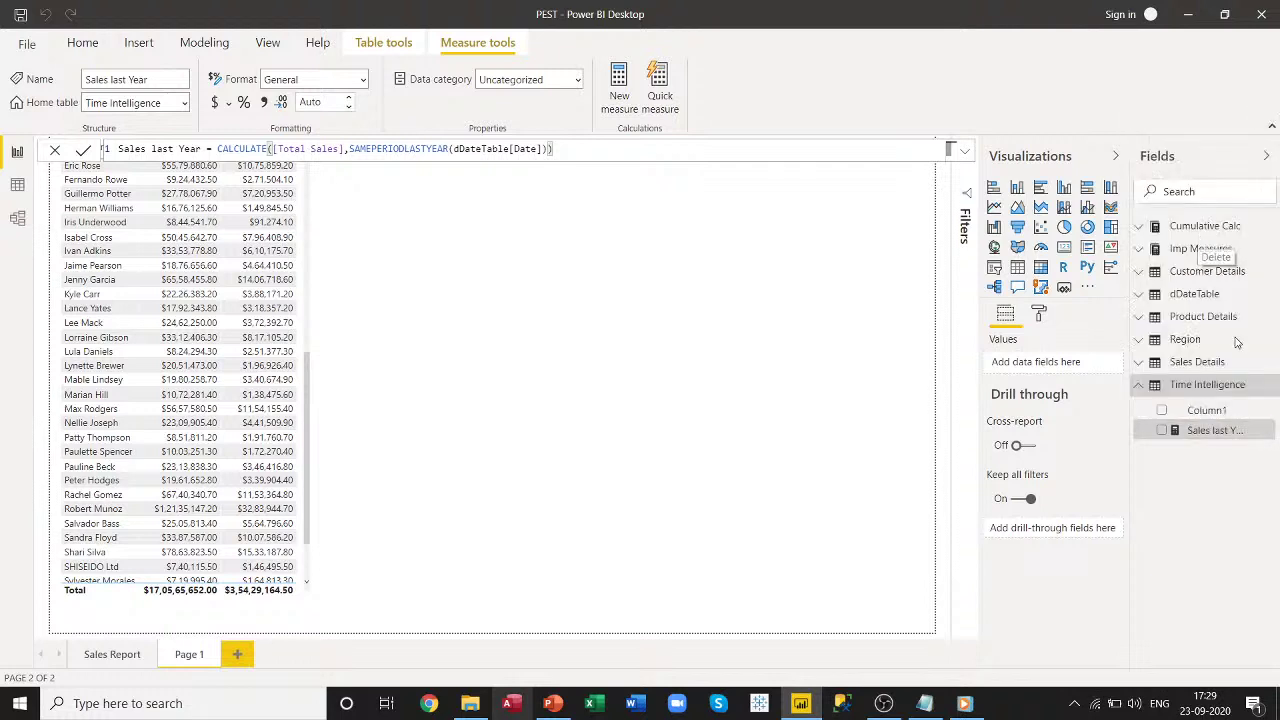
left_click(726, 380)
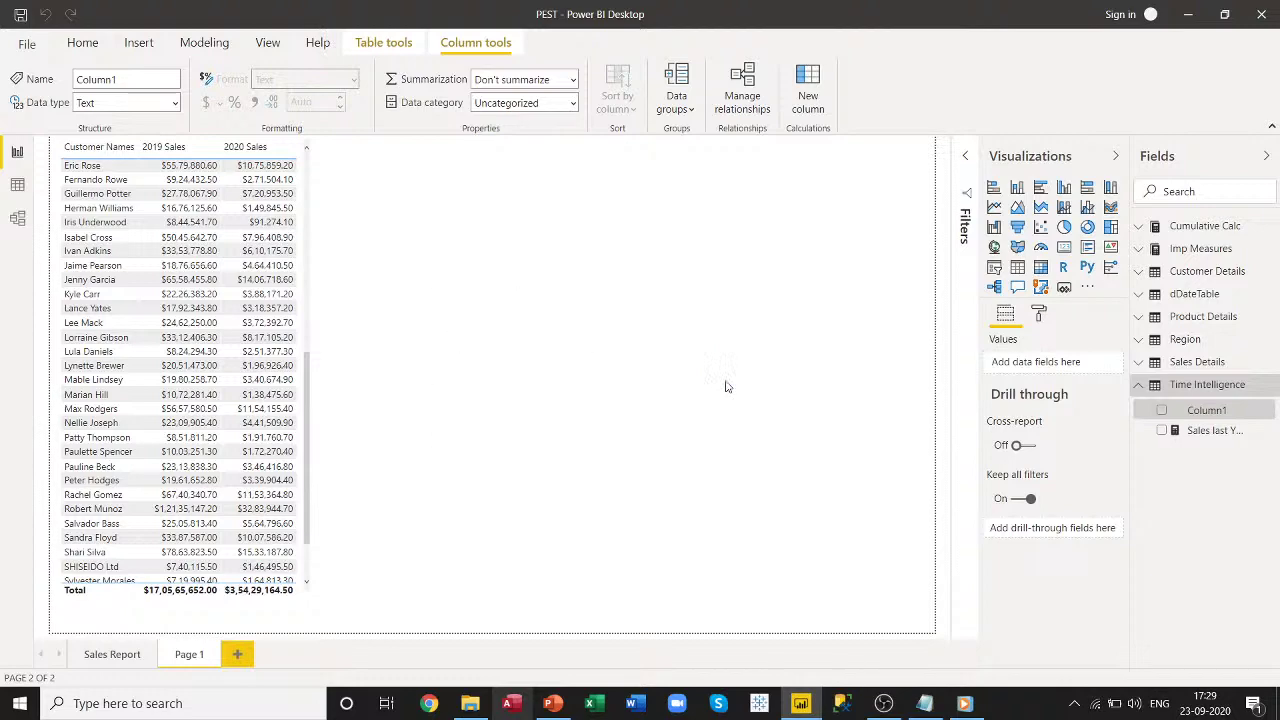
left_click(1266, 157)
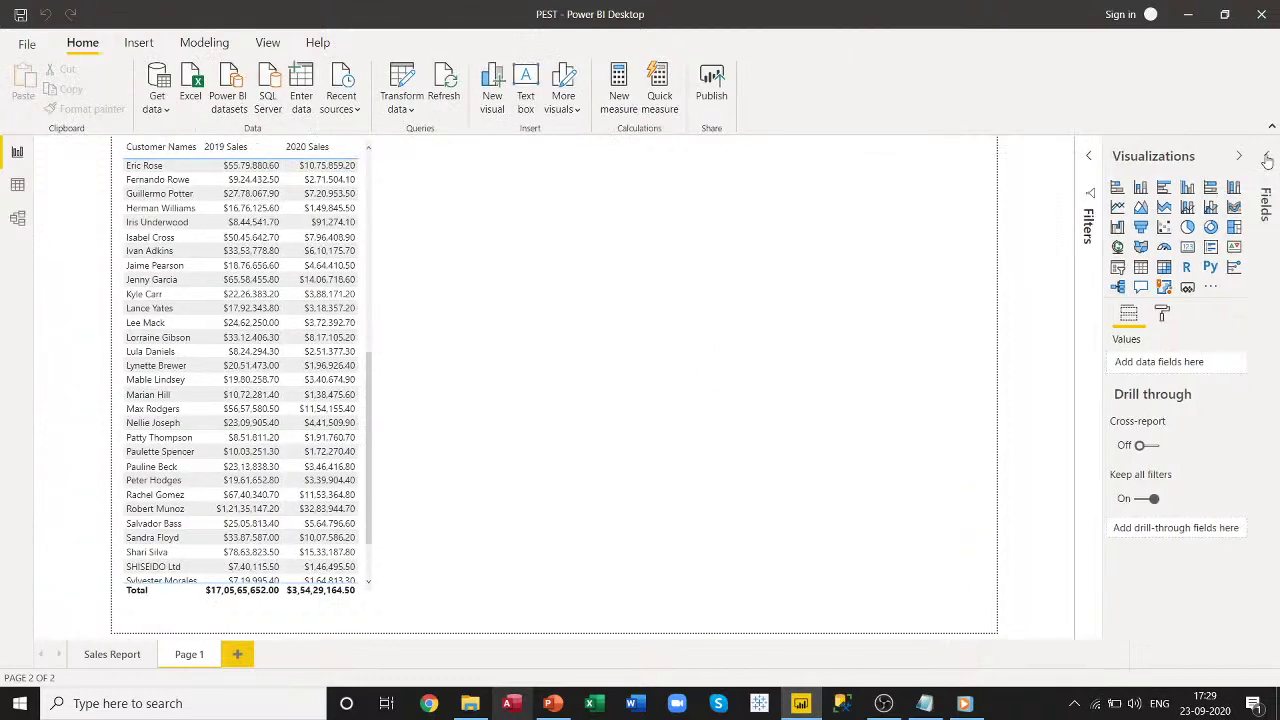
Place the Time Intelligence table beside Cumulative Calc in the model diagram and resize it to match its neighbours.
left_click(1267, 160)
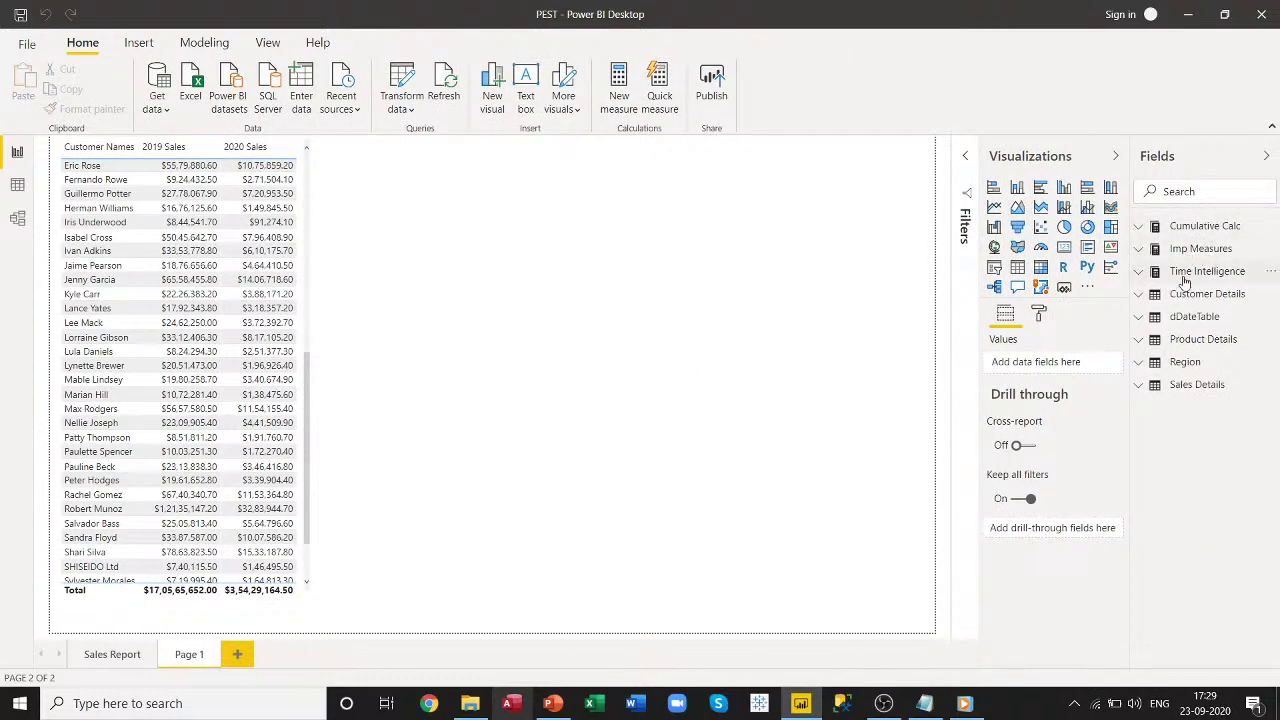
left_click(22, 218)
left_click_drag(900, 186, 593, 527)
left_click_drag(611, 578, 609, 592)
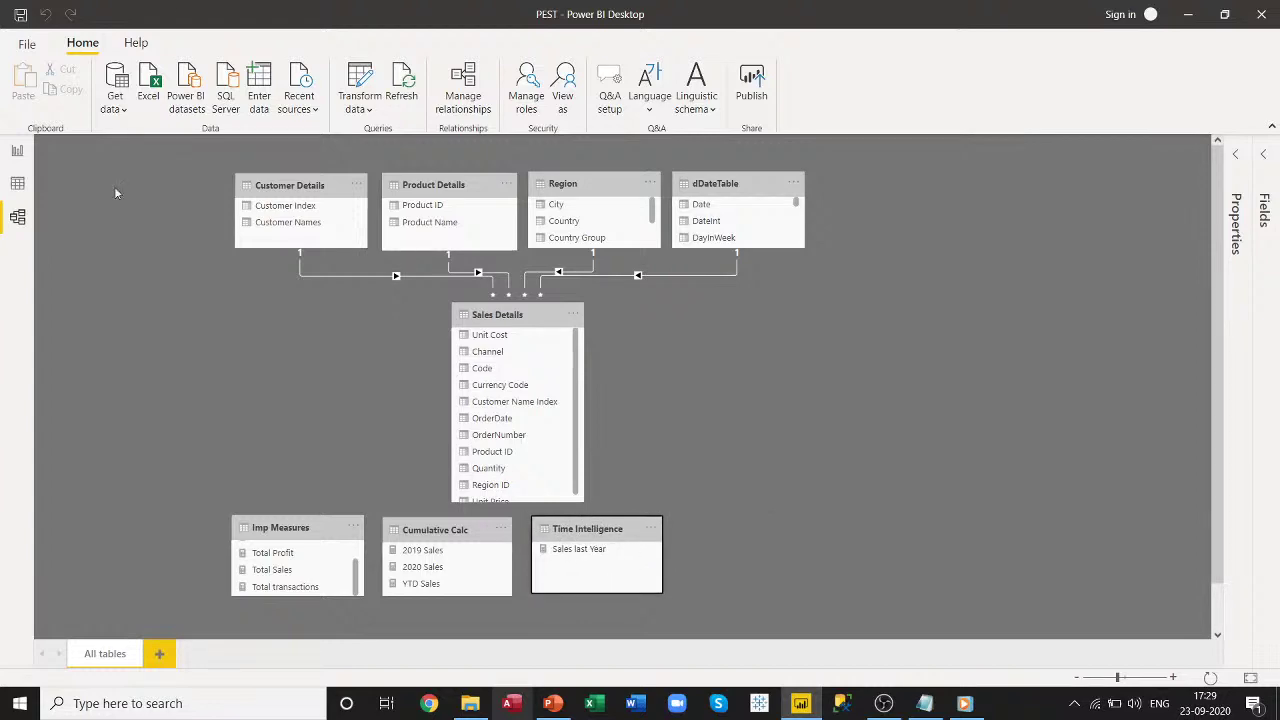
Add a table visual to report Page 1 with the dDateTable Date field shown as plain dates instead of the date hierarchy.
left_click(17, 152)
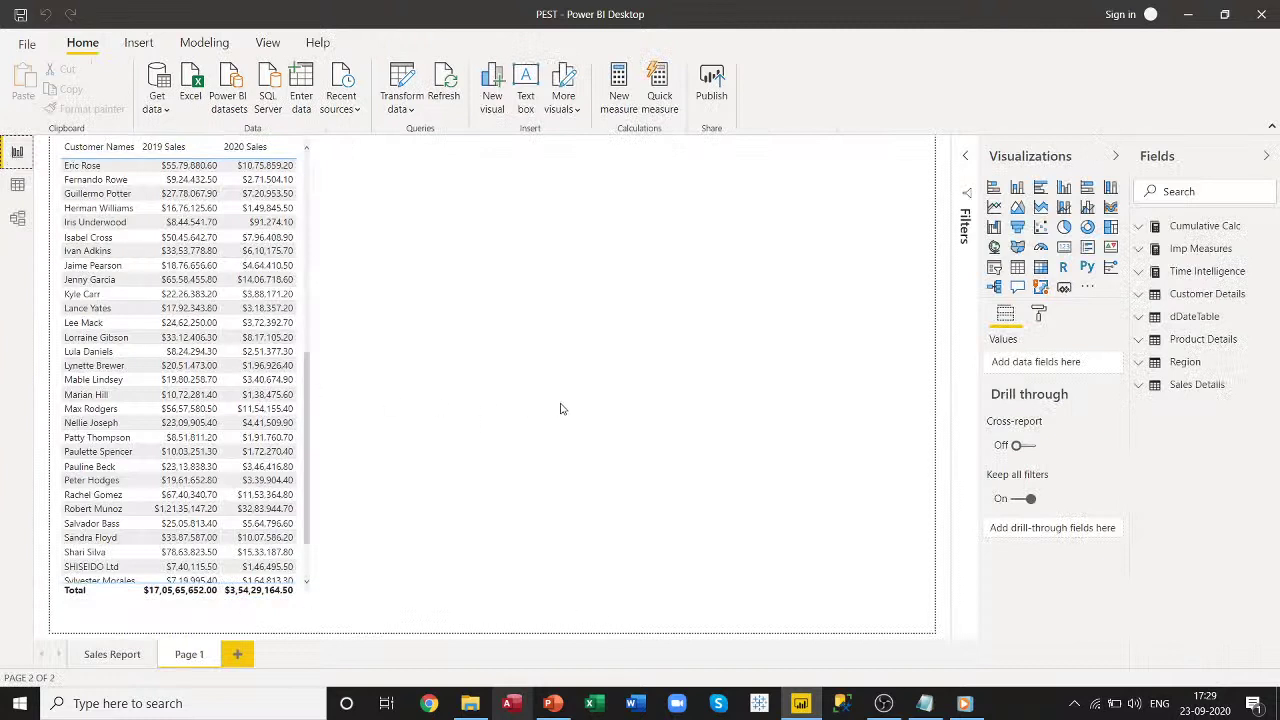
left_click(1017, 266)
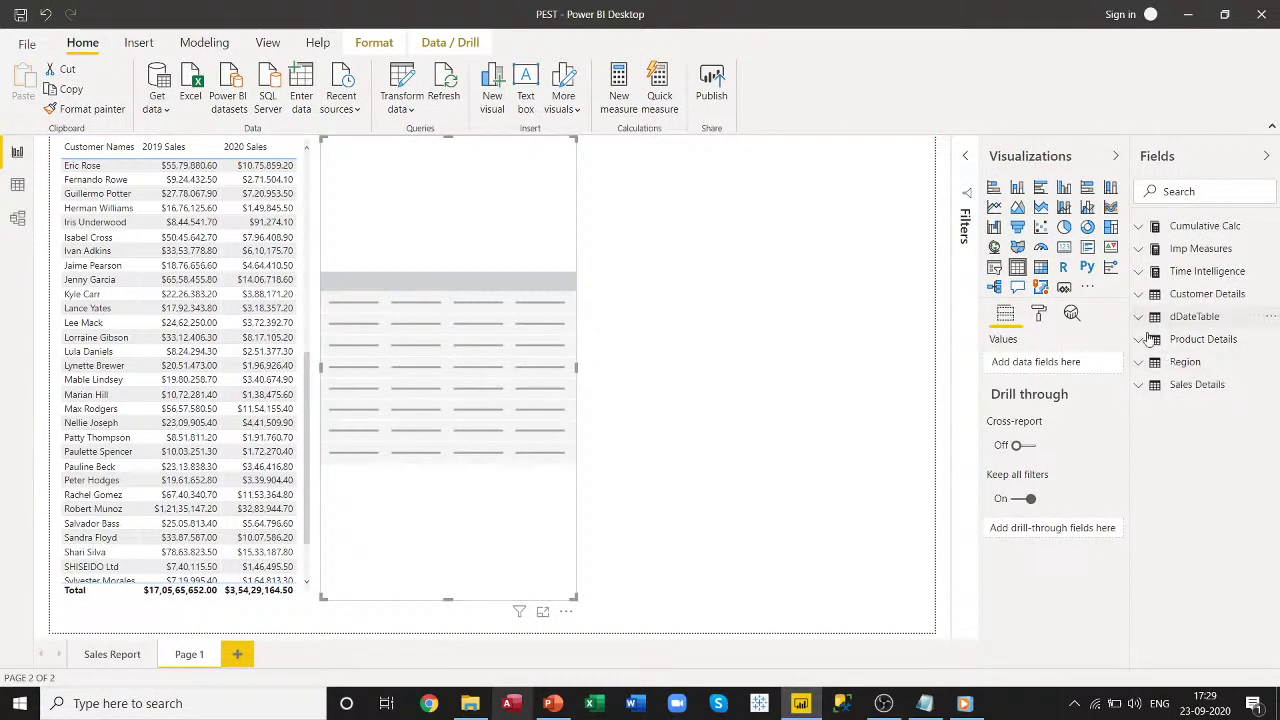
left_click(1195, 316)
left_click_drag(1209, 343, 1075, 370)
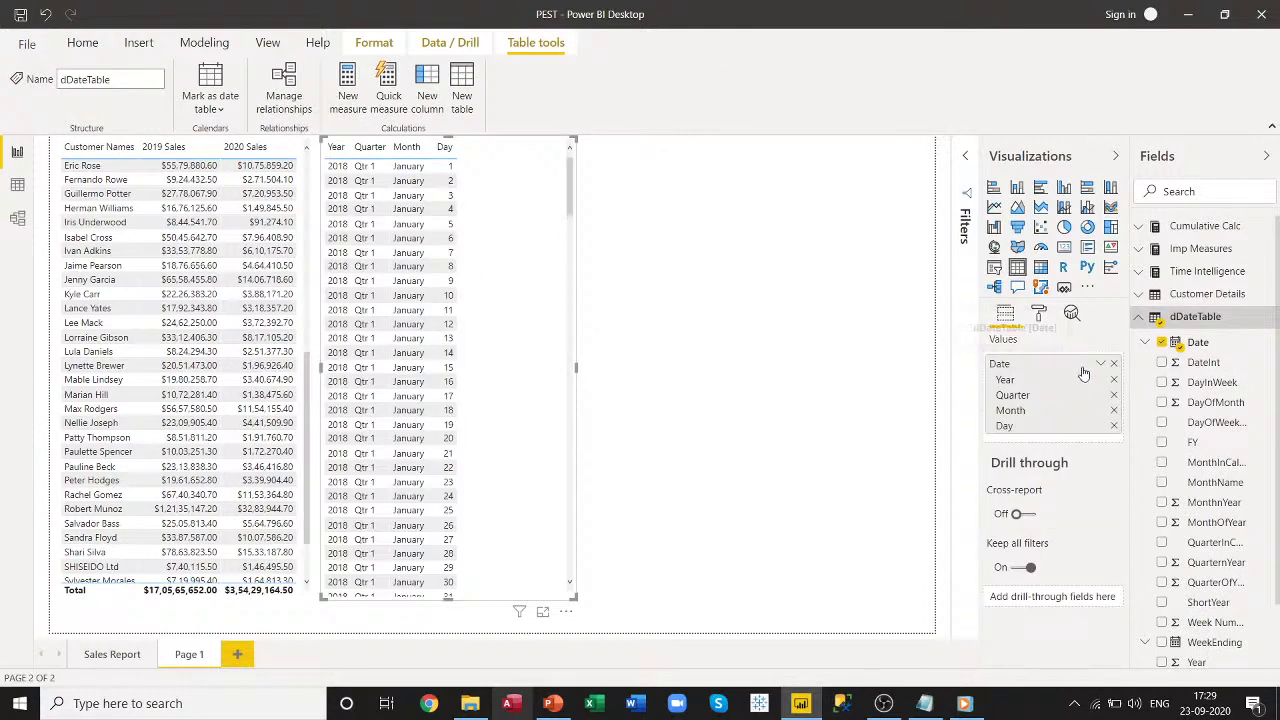
left_click(1100, 363)
left_click(1147, 457)
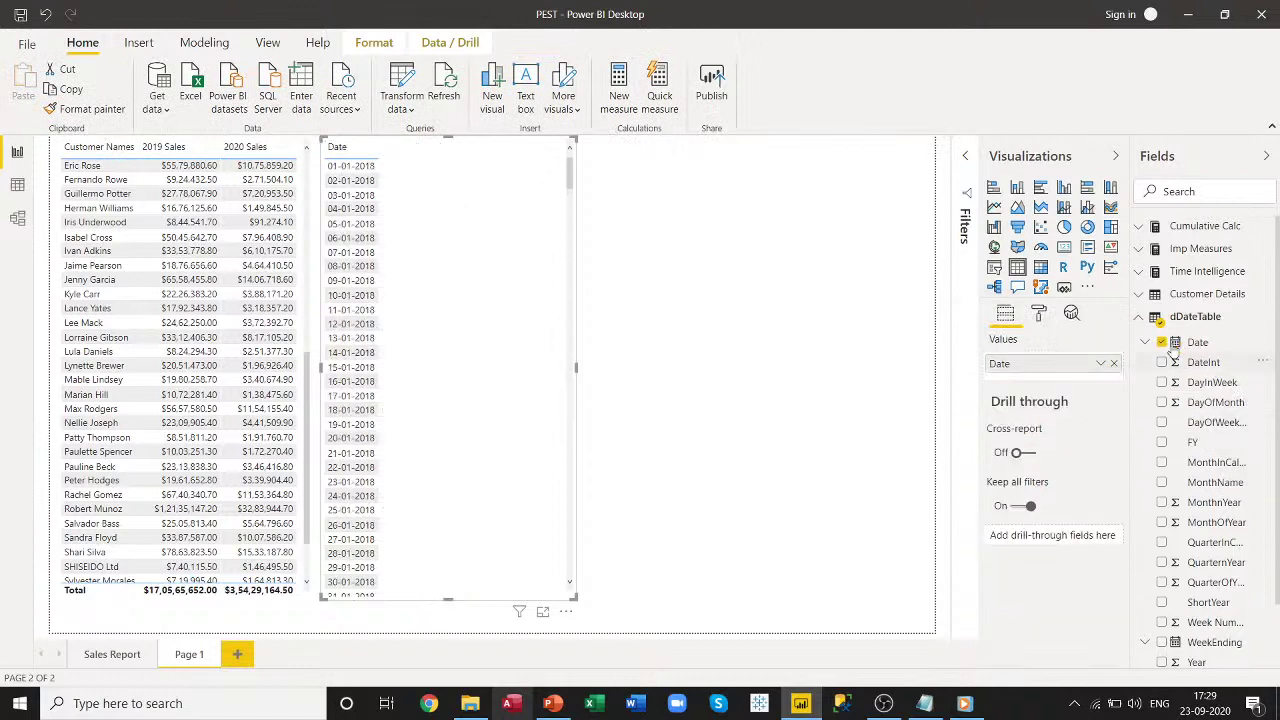
Add the 2020 Sales measure from Cumulative Calc and the Sales last Year measure from Time Intelligence to the date table visual.
left_click(1140, 226)
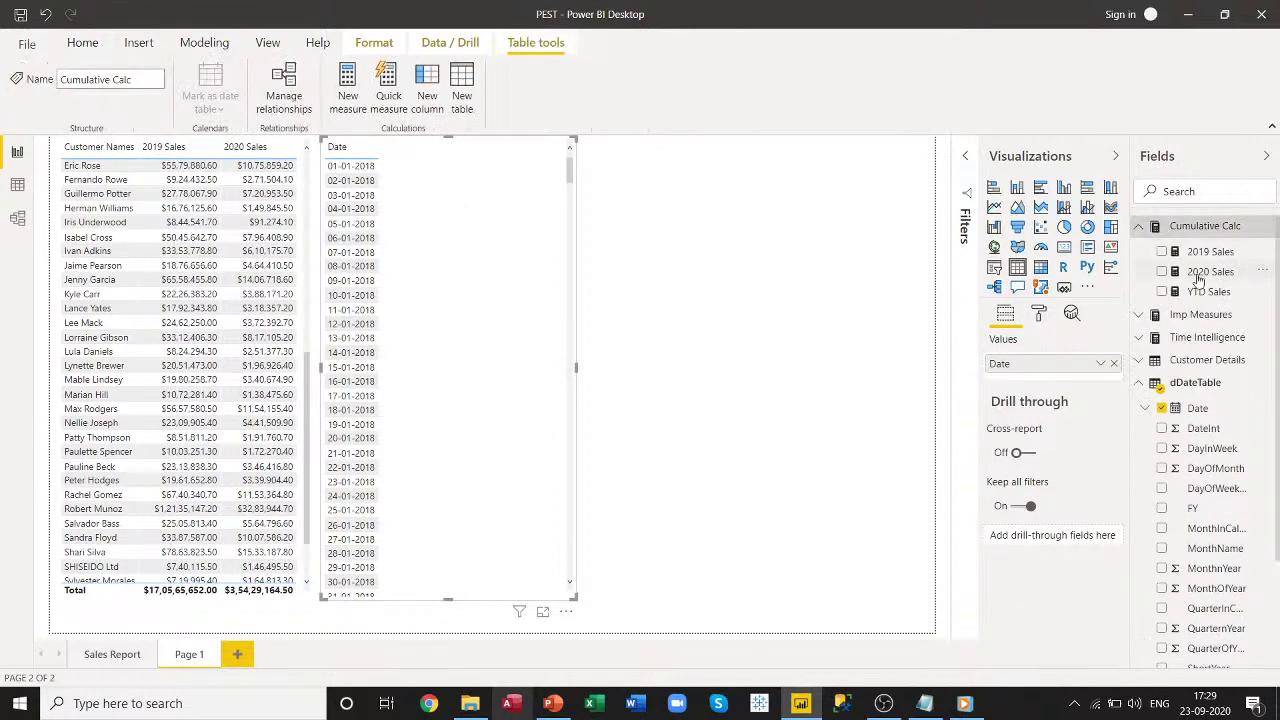
left_click_drag(1202, 281, 1048, 378)
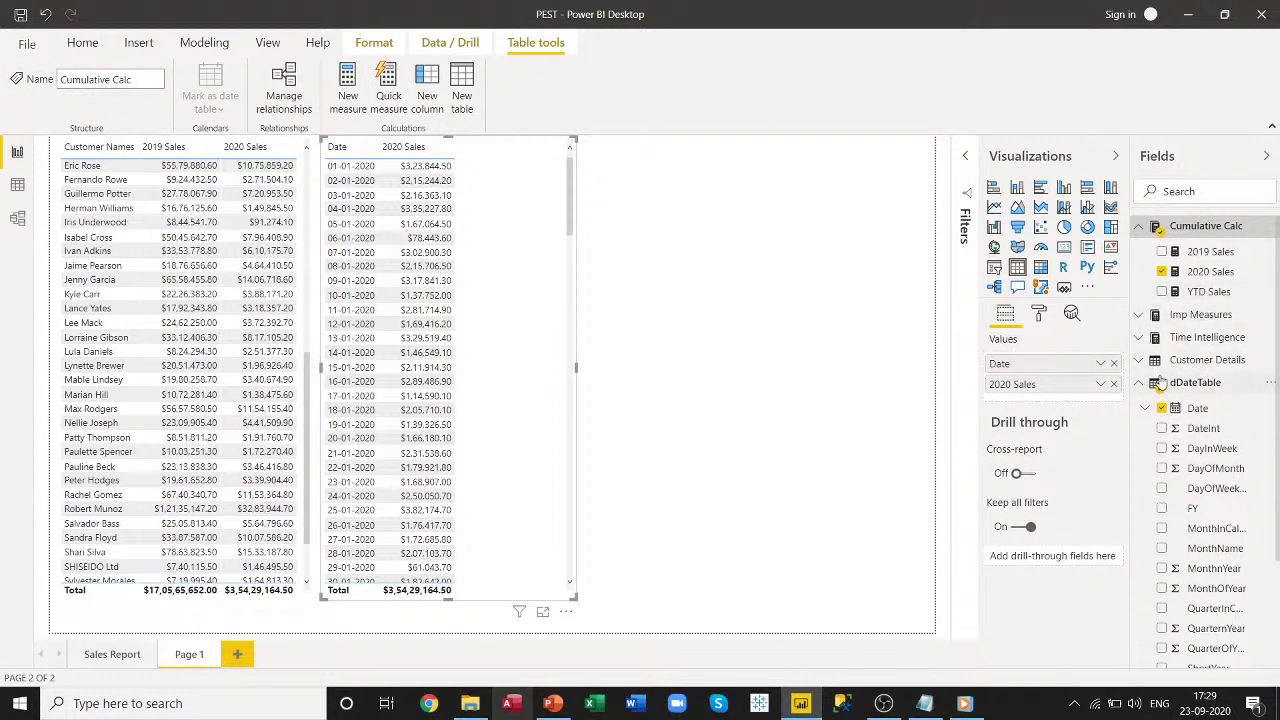
left_click(1140, 339)
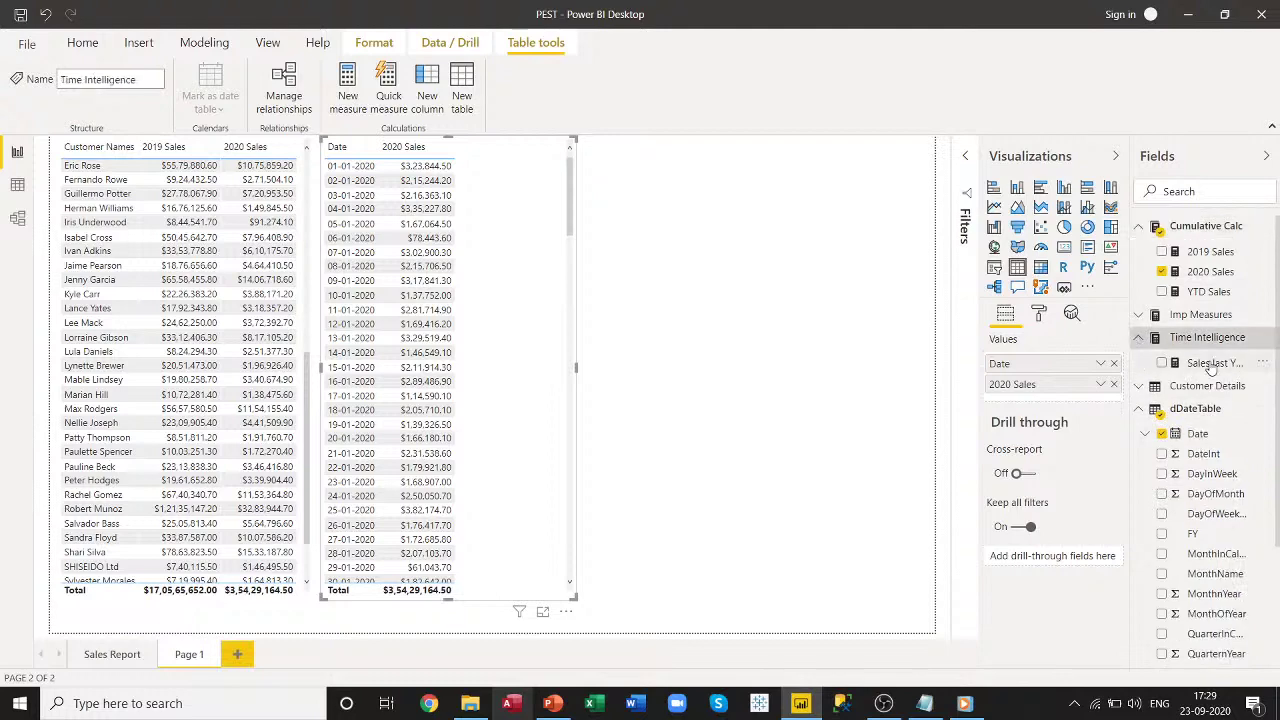
left_click_drag(1212, 366, 1056, 400)
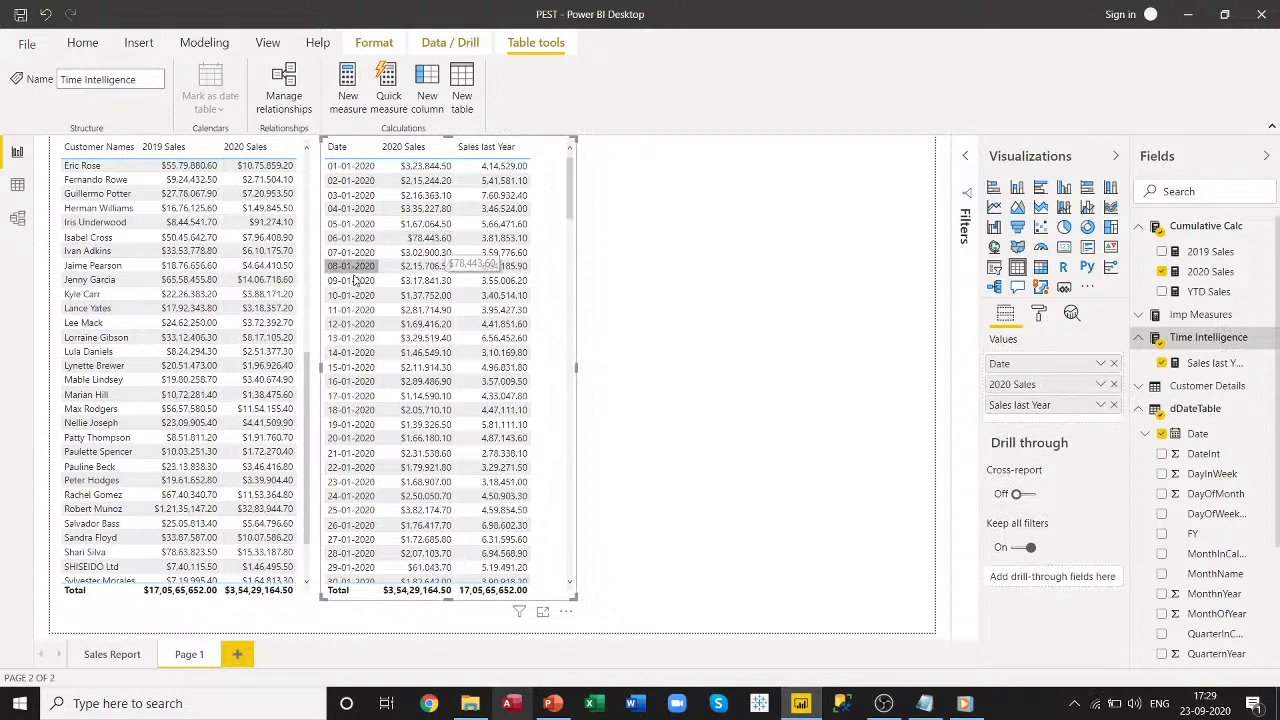
Compare the Sales last Year values with the daily Total Sales on the Sales Report page and examine the 2020 dates in the new table.
scroll(273, 290, "up", 10)
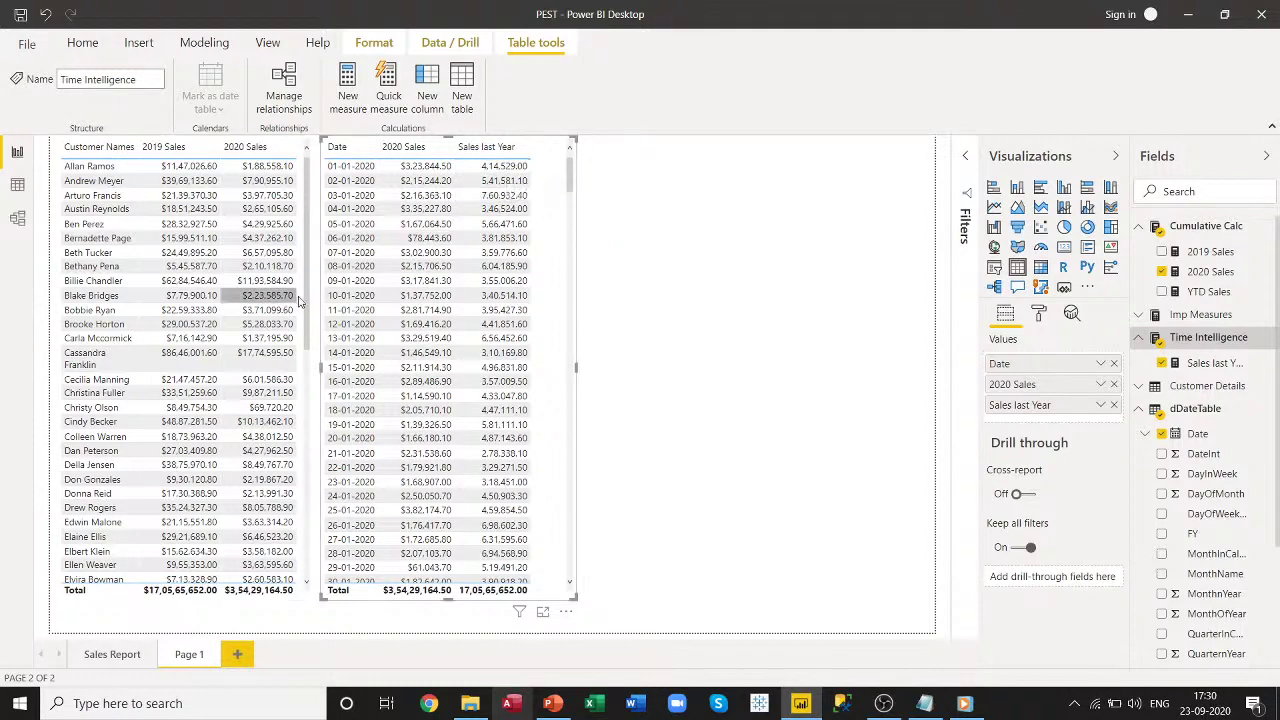
left_click(103, 657)
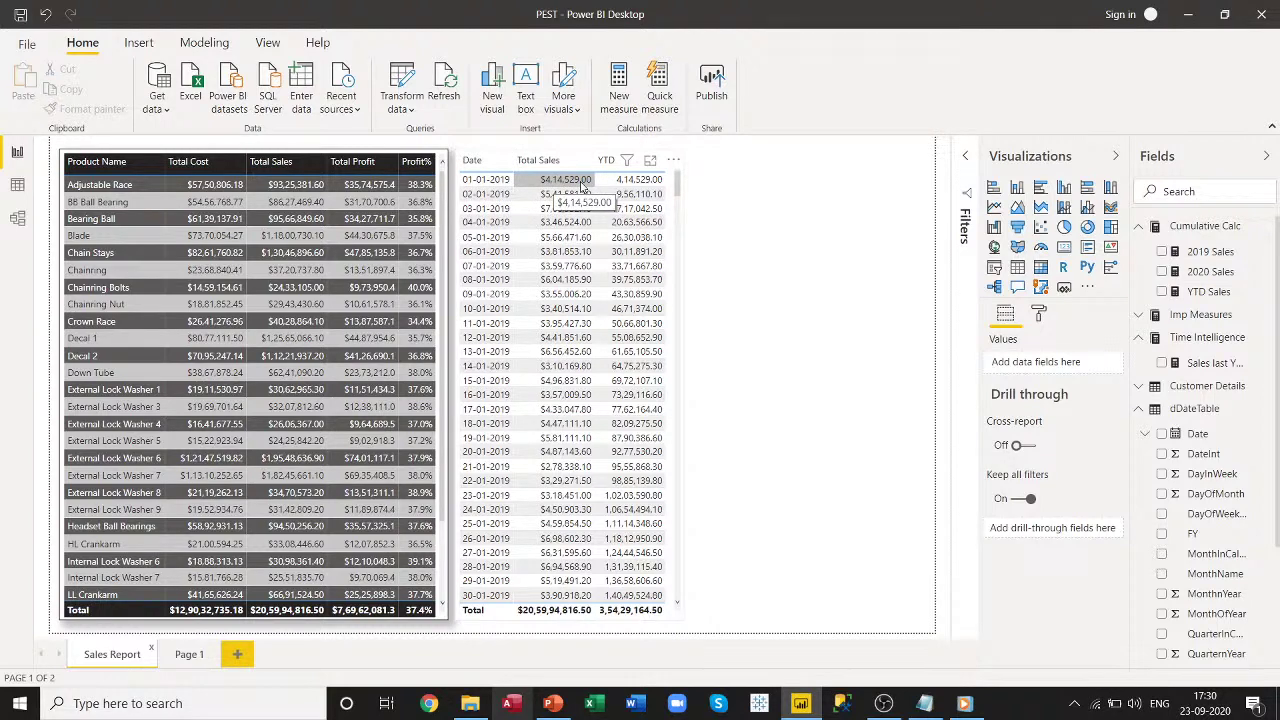
left_click(189, 654)
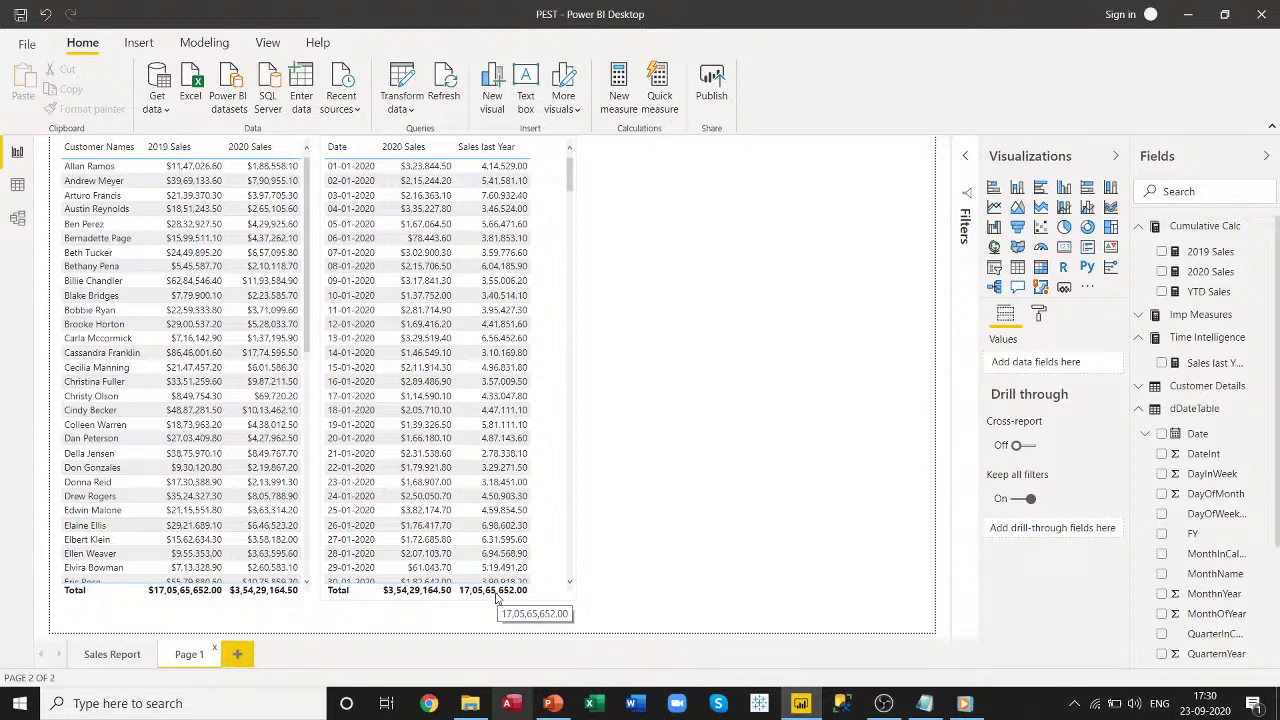
scroll(412, 490, "down", 10)
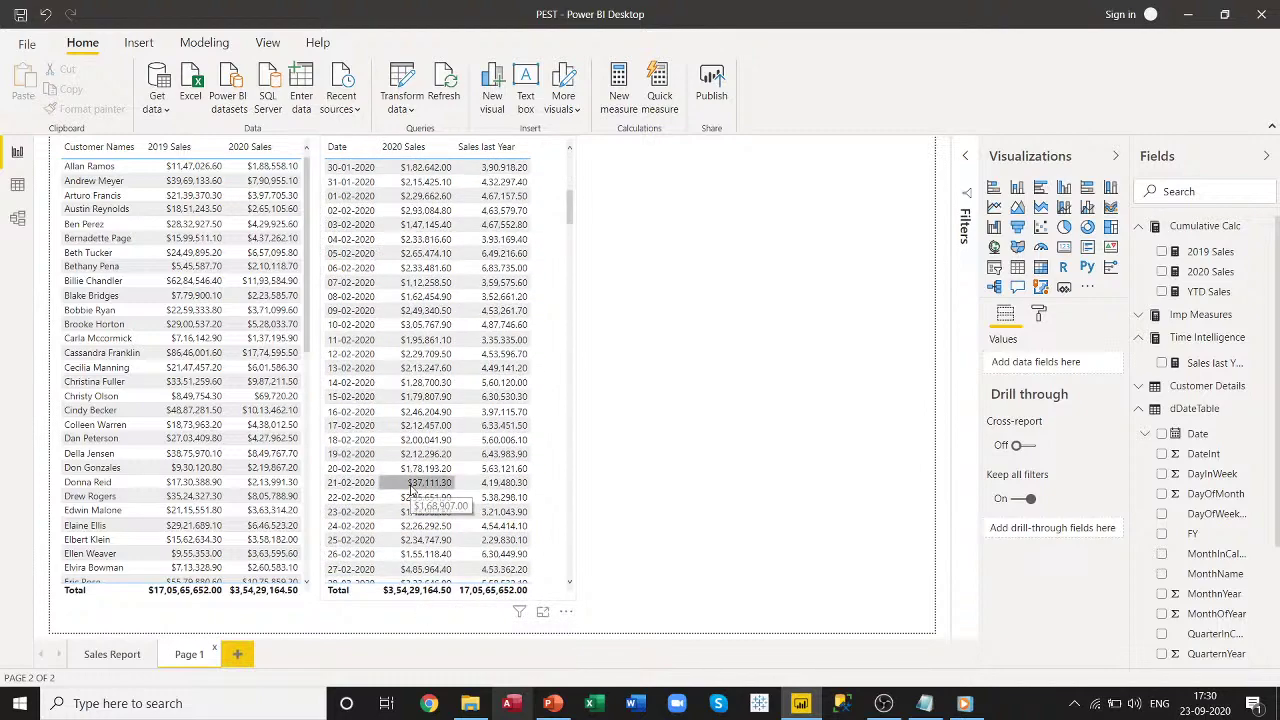
scroll(410, 490, "down", 20)
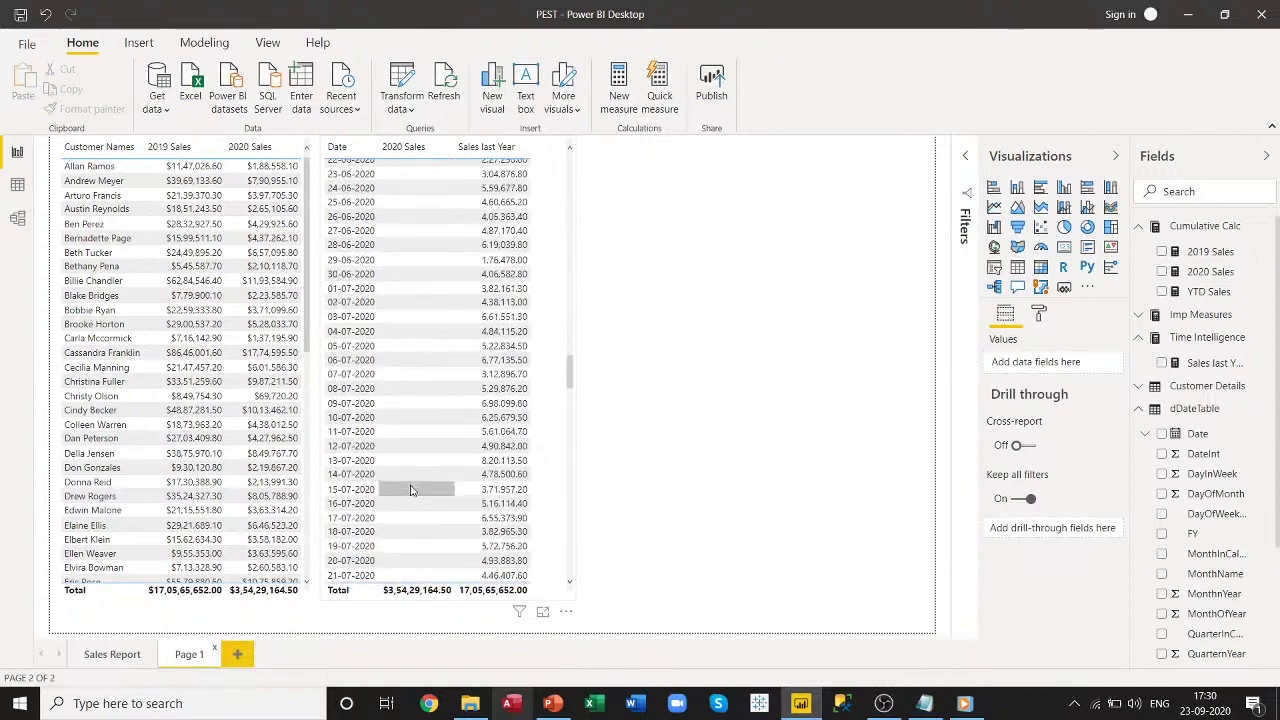
scroll(410, 490, "up", 13)
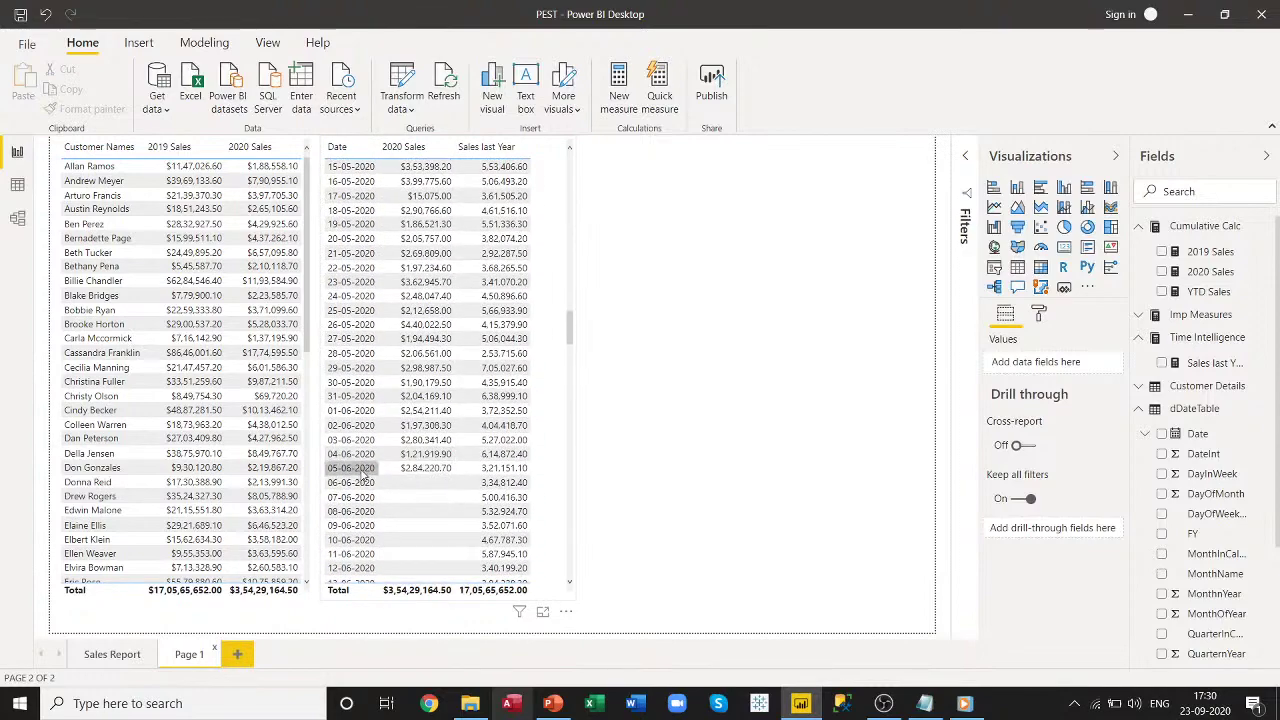
scroll(432, 481, "down", 8)
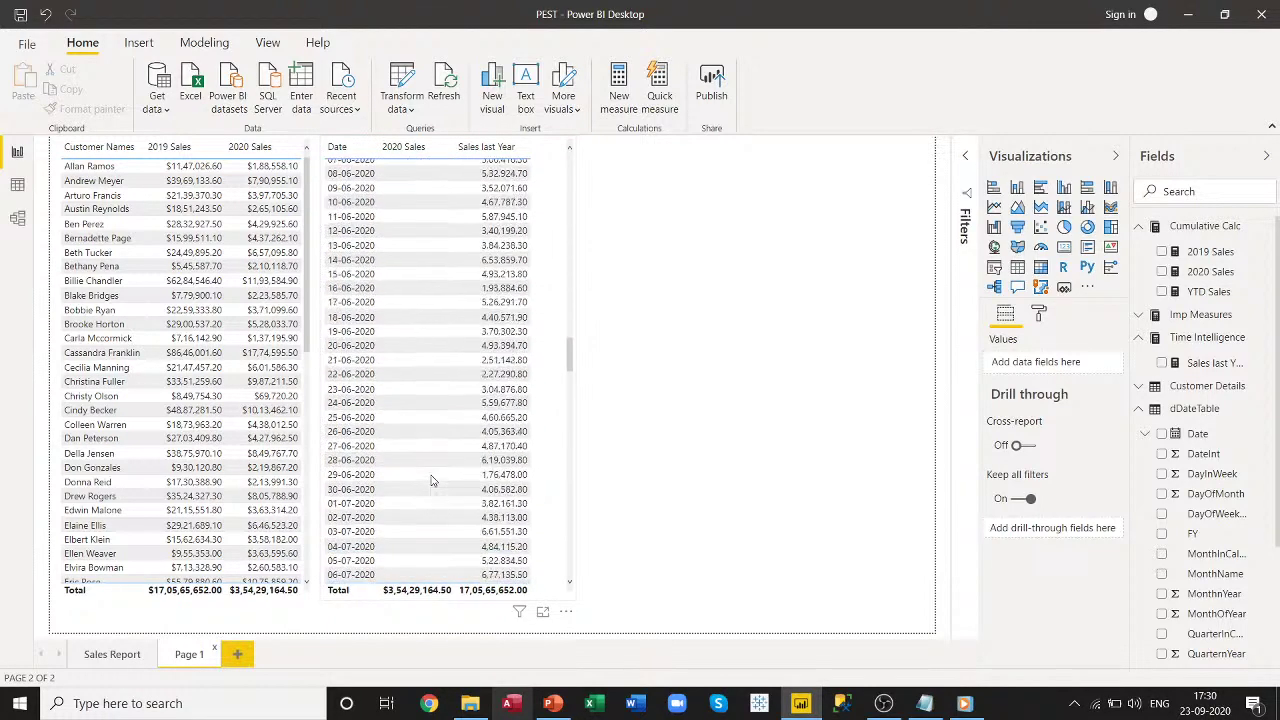
scroll(432, 481, "up", 8)
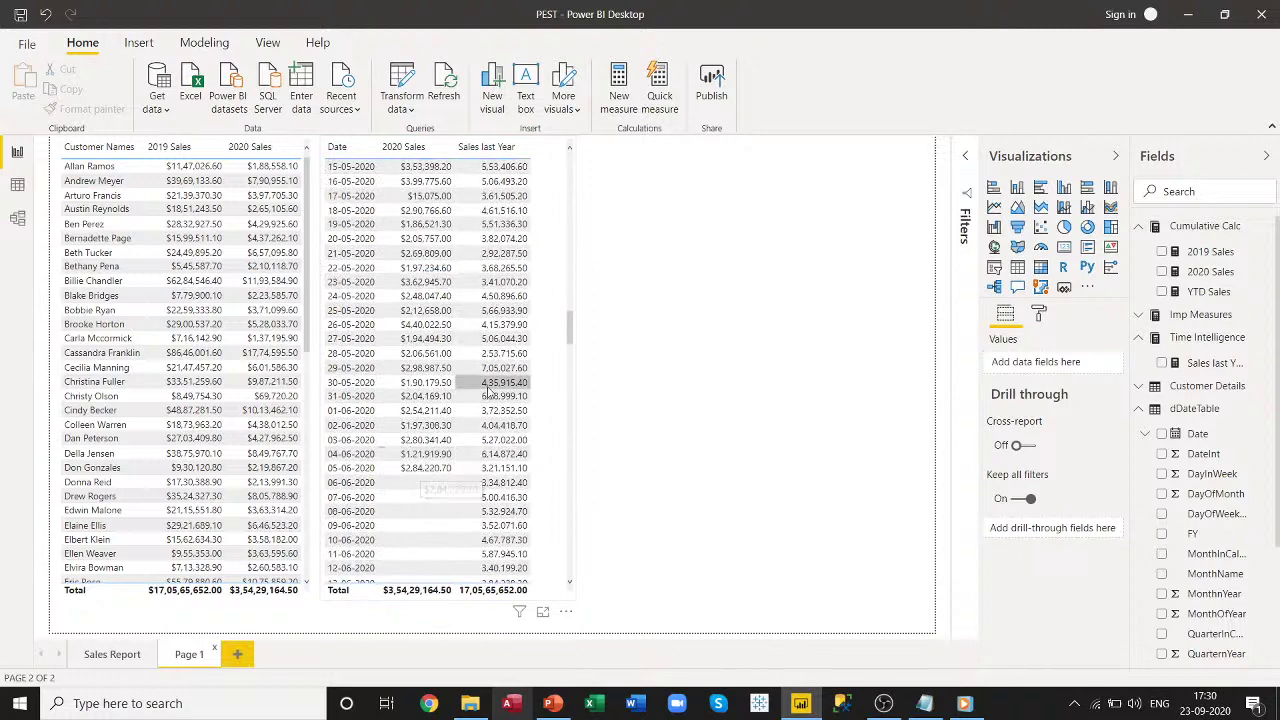
scroll(517, 399, "up", 20)
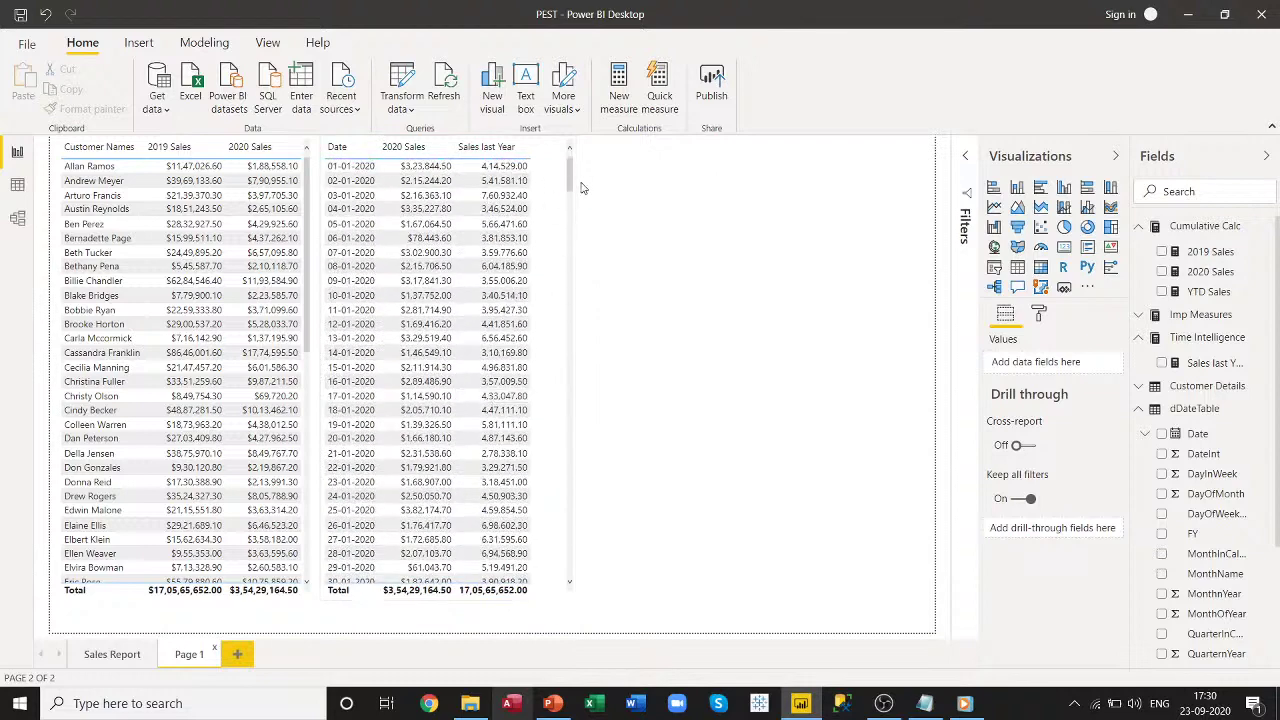
Review the SAMEPERIODLASTYEAR filter in the Sales last Year measure's formula.
left_click(1217, 363)
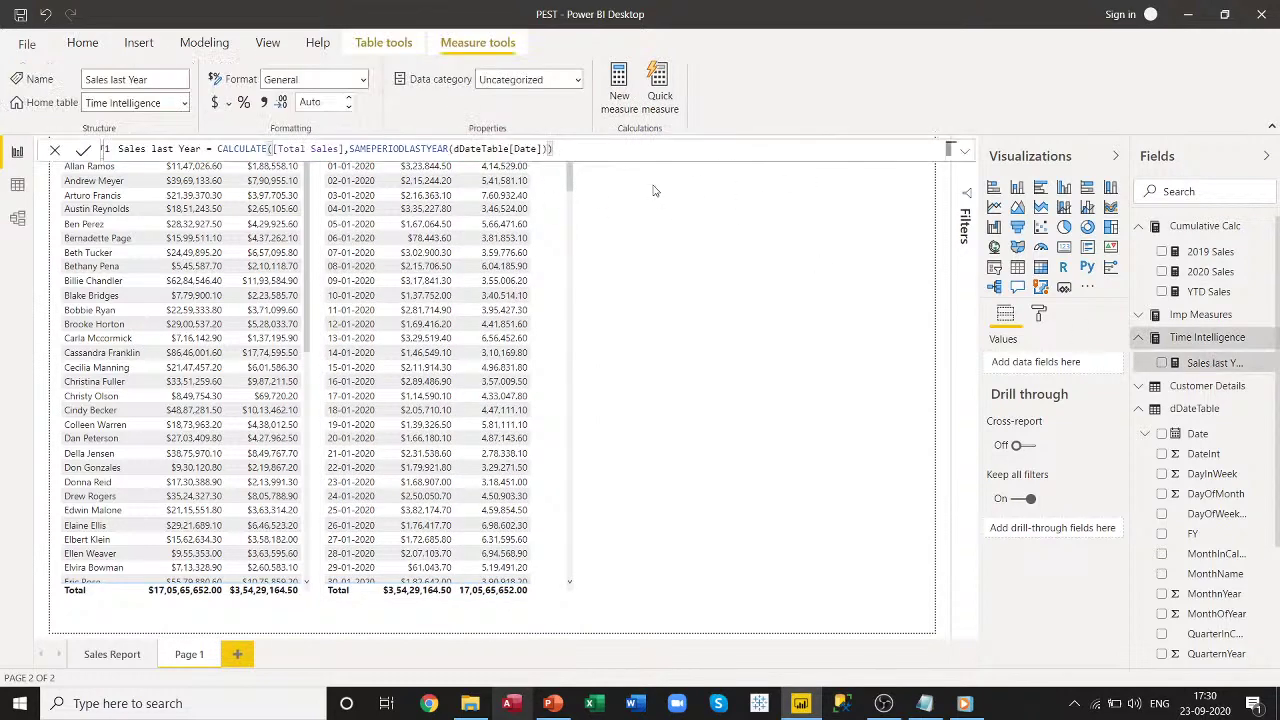
left_click_drag(351, 149, 563, 149)
left_click(561, 149)
right_click(1213, 228)
key("Escape")
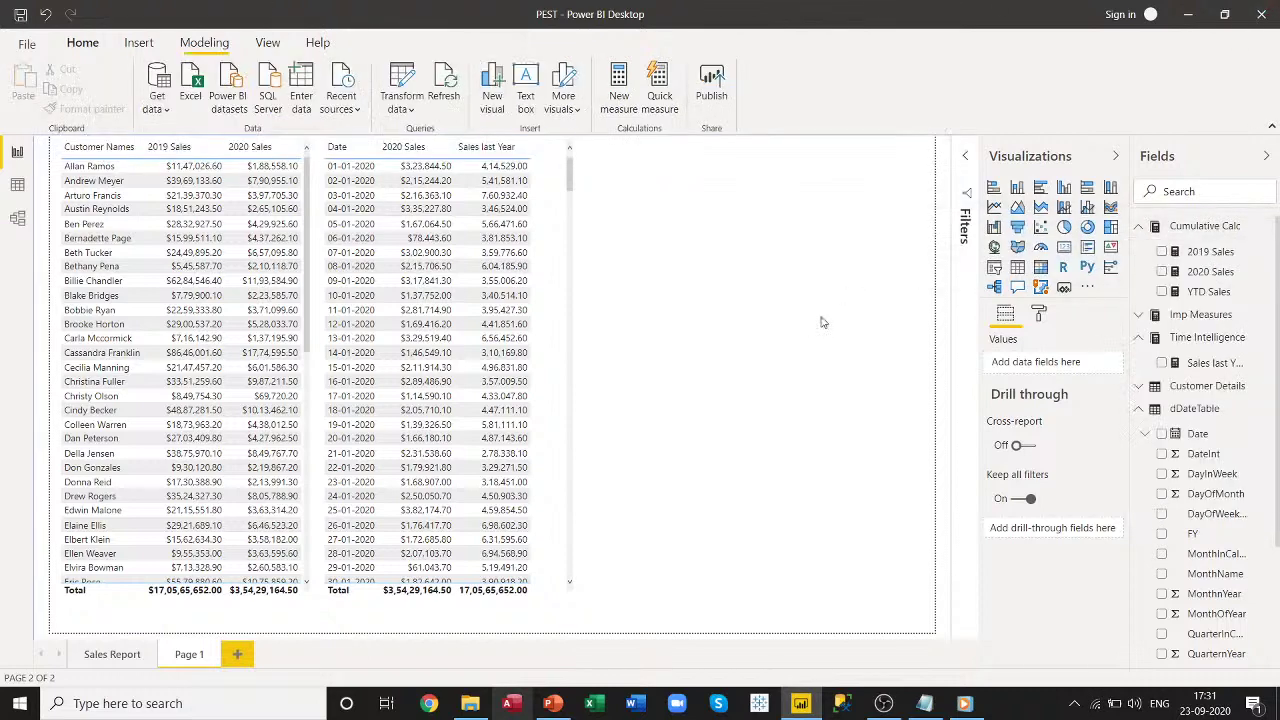
Collapse the field lists of Cumulative Calc and dDateTable and add a new measure to the Time Intelligence table.
left_click(1138, 226)
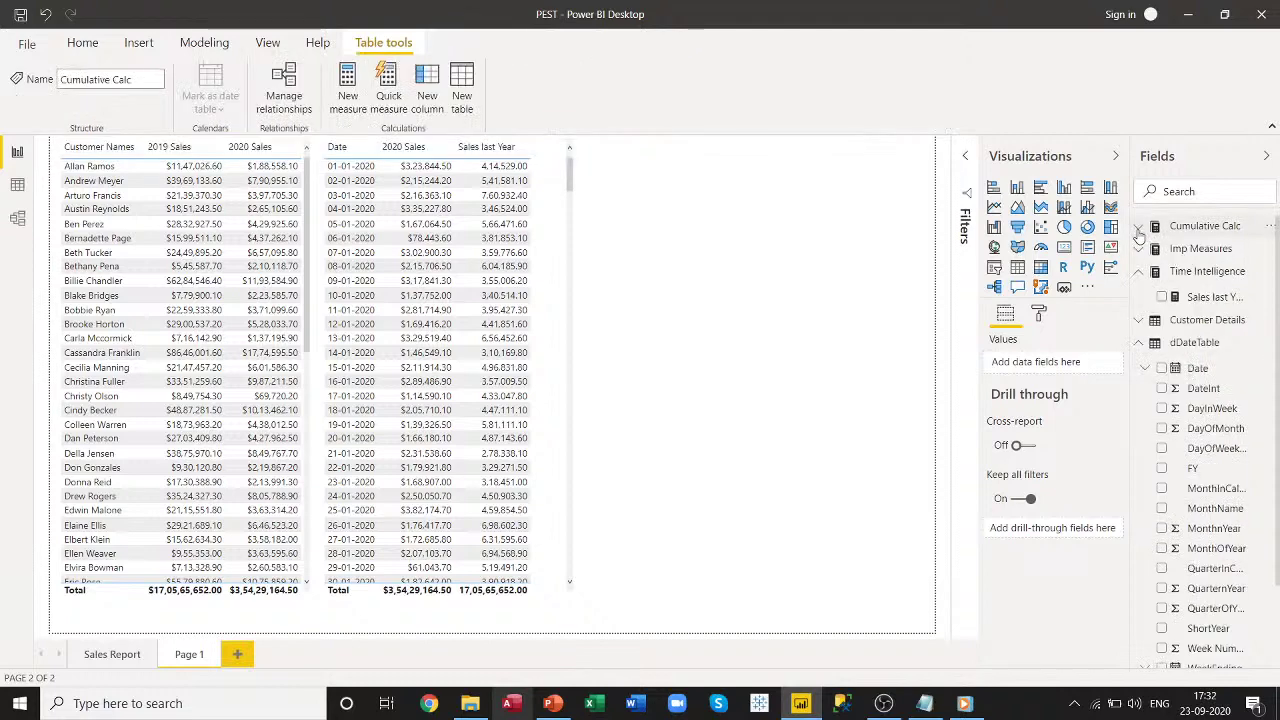
left_click(1138, 343)
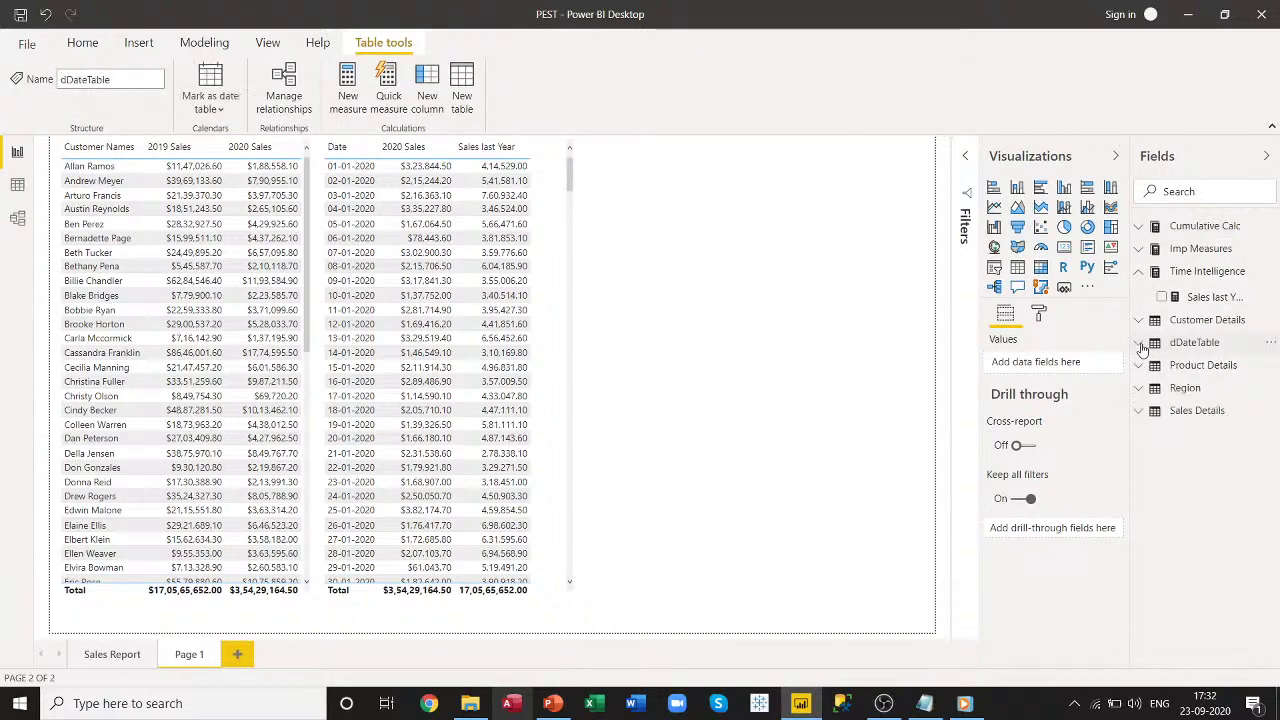
right_click(1206, 275)
left_click(874, 349)
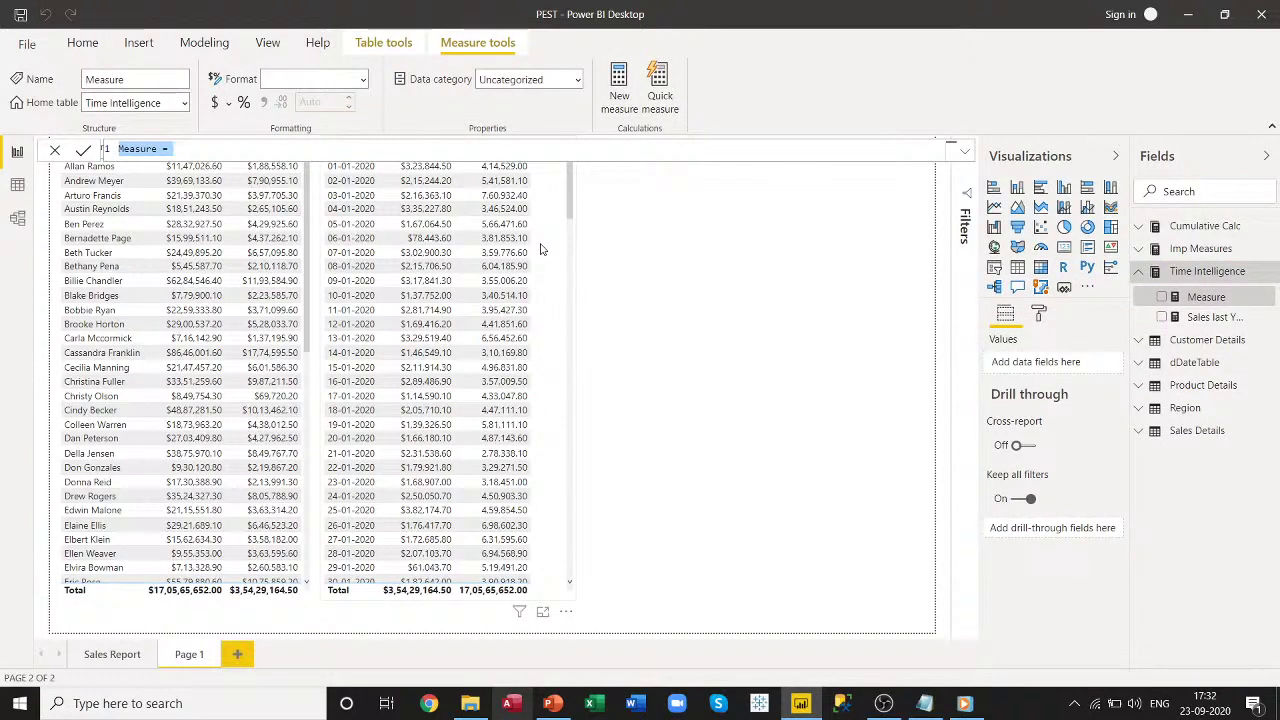
Name the new measure Sales LY and start its formula with CALCULATE([Total Sales], ready for a filter argument.
type("Sales LY ")
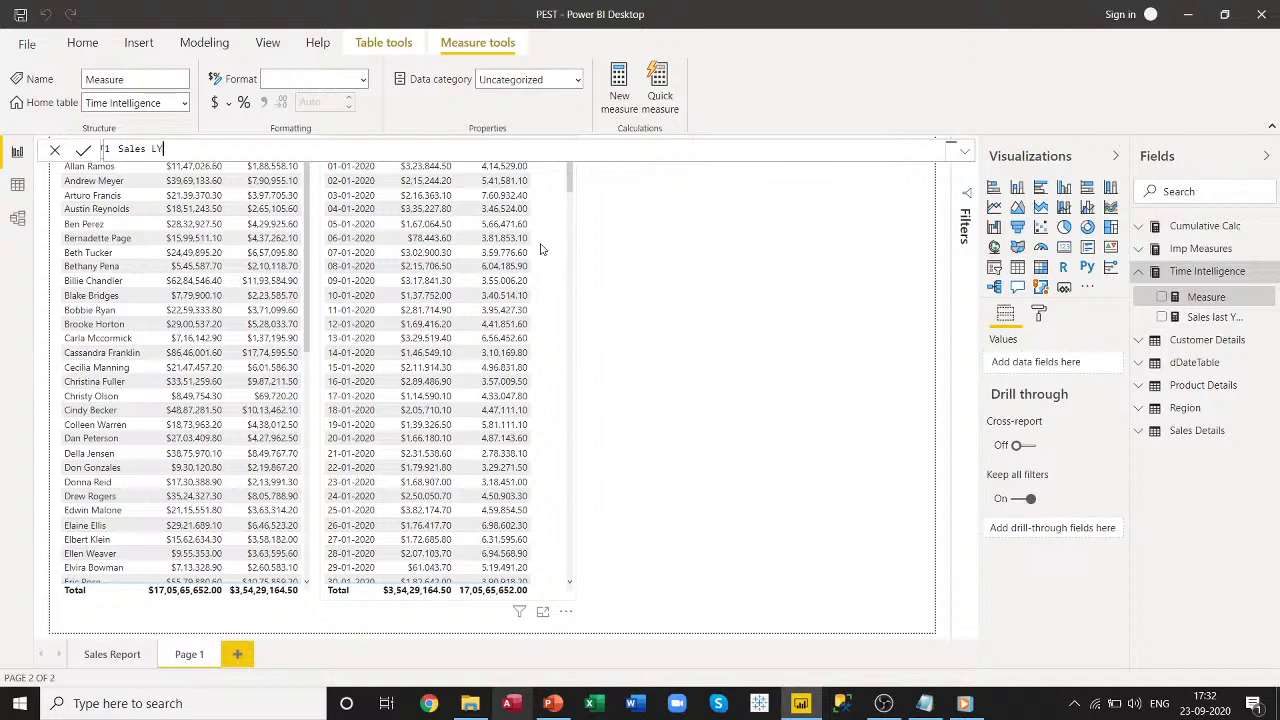
type("= calc")
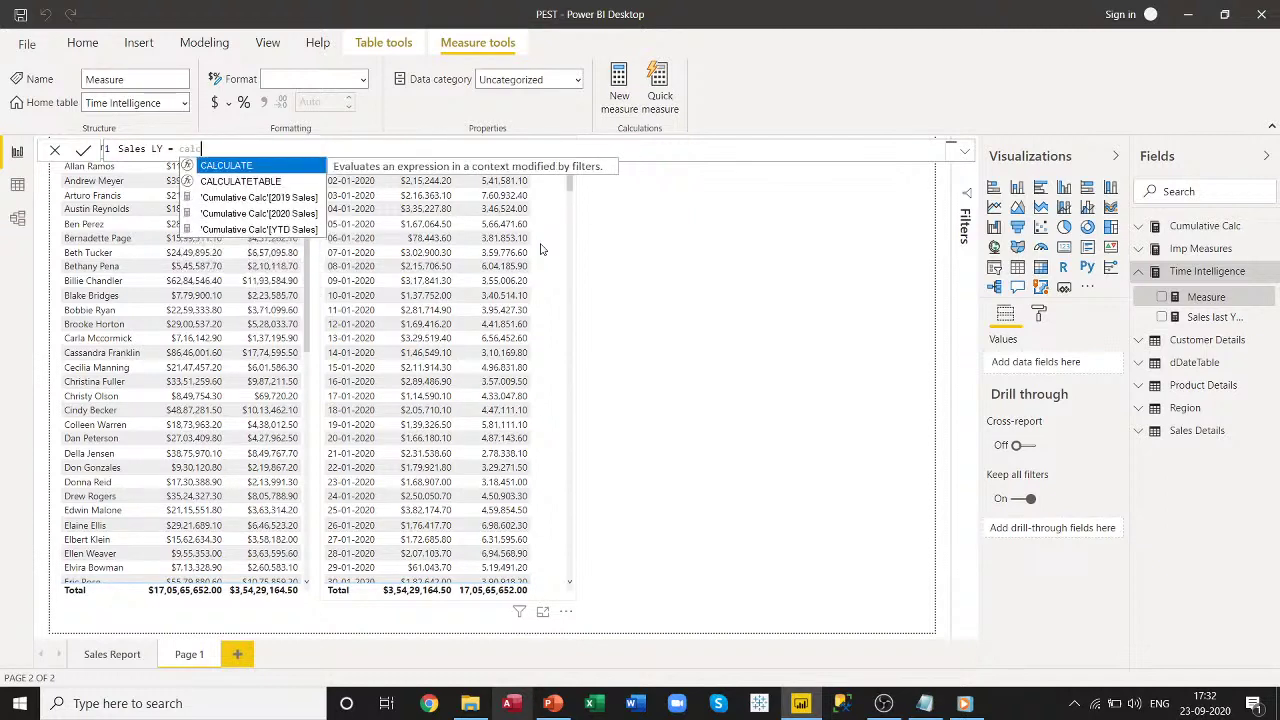
key("Tab")
type("to")
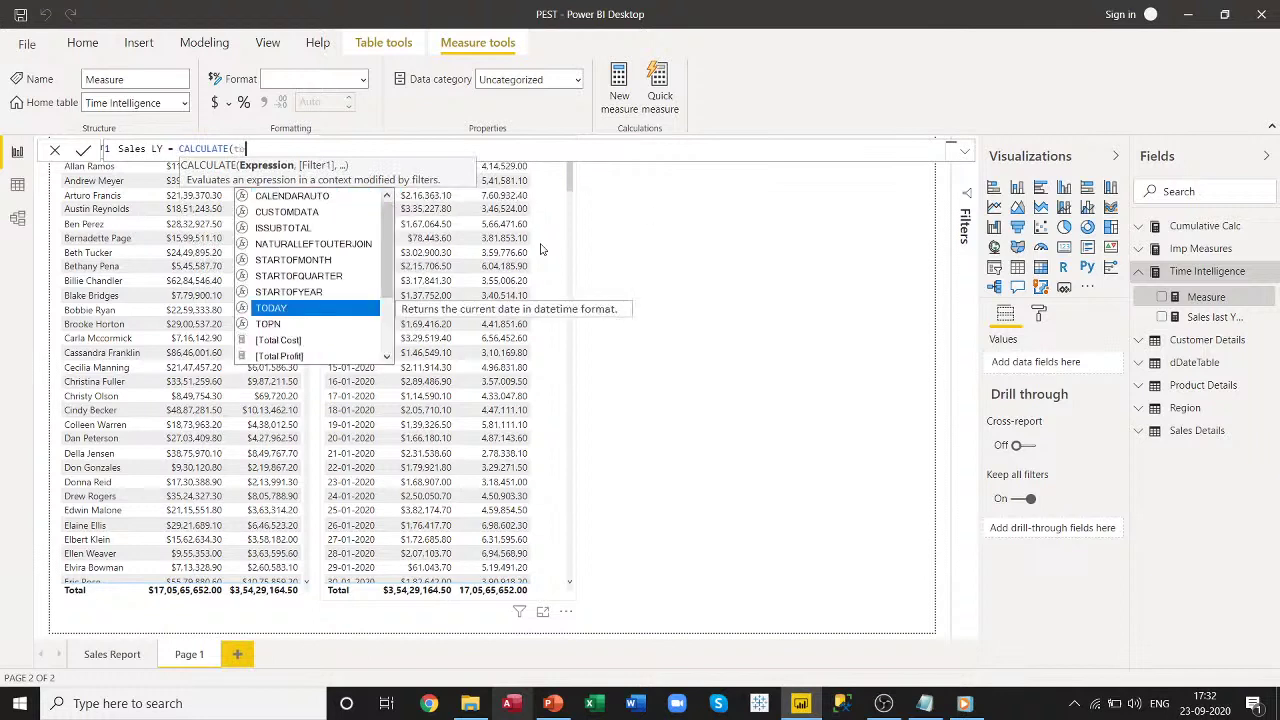
type("tal")
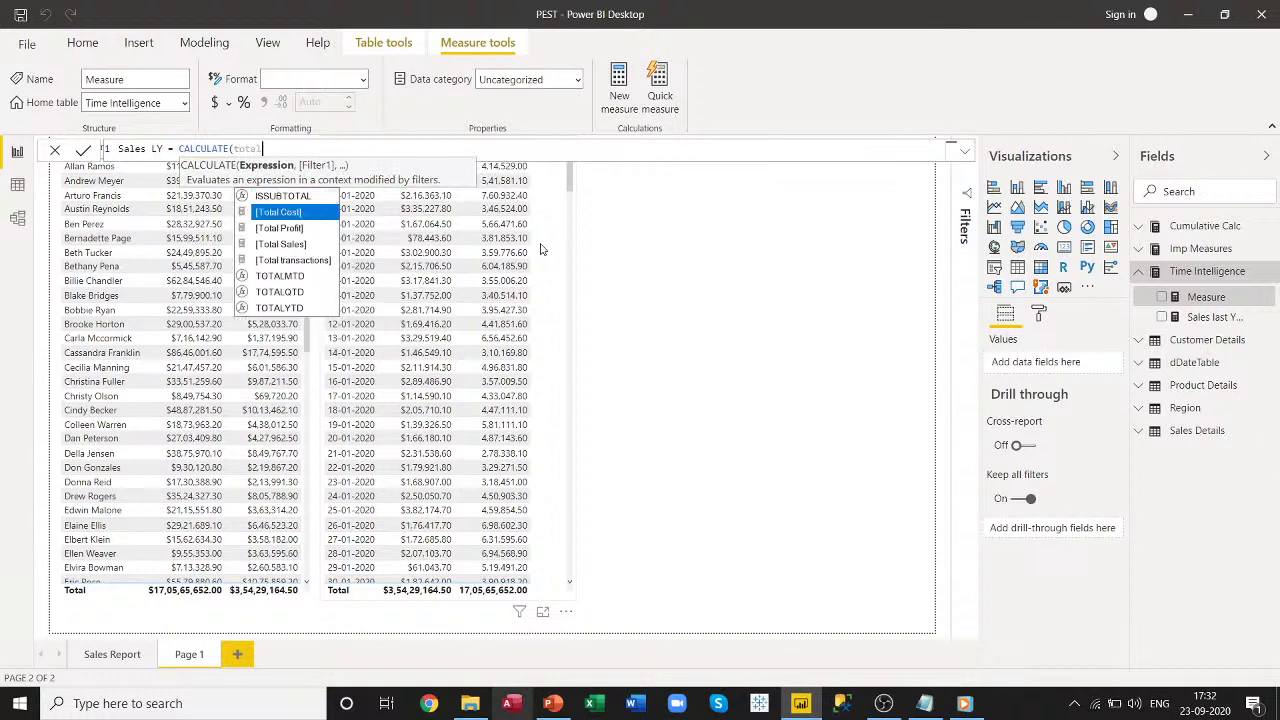
key("Down")
key("Down")
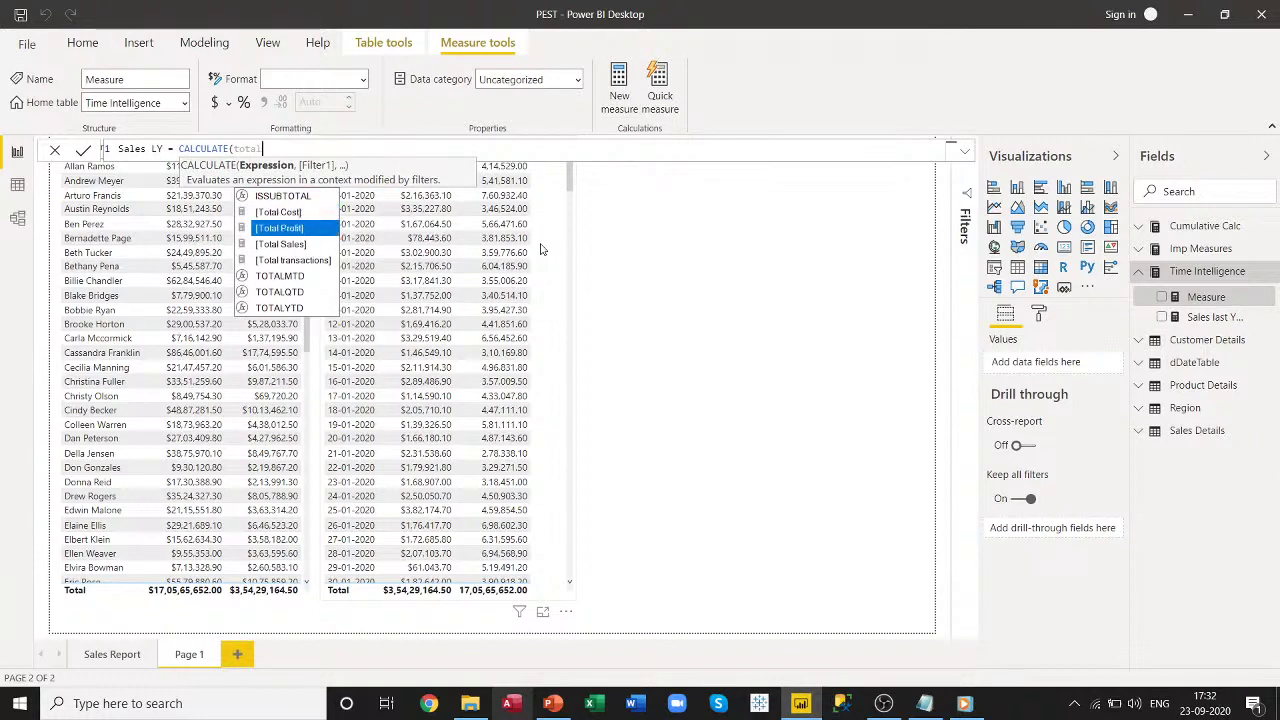
key("Tab")
type(",")
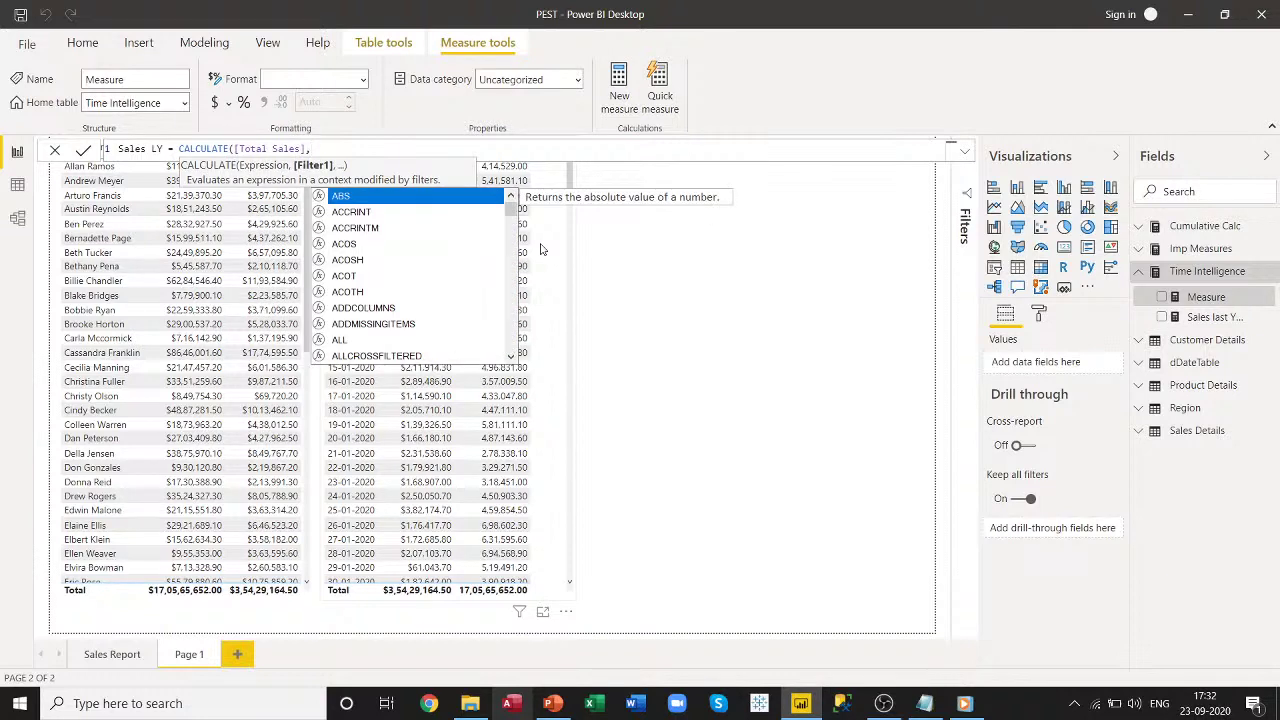
Add the DATEADD function as the filter argument of the Sales LY formula.
type("date")
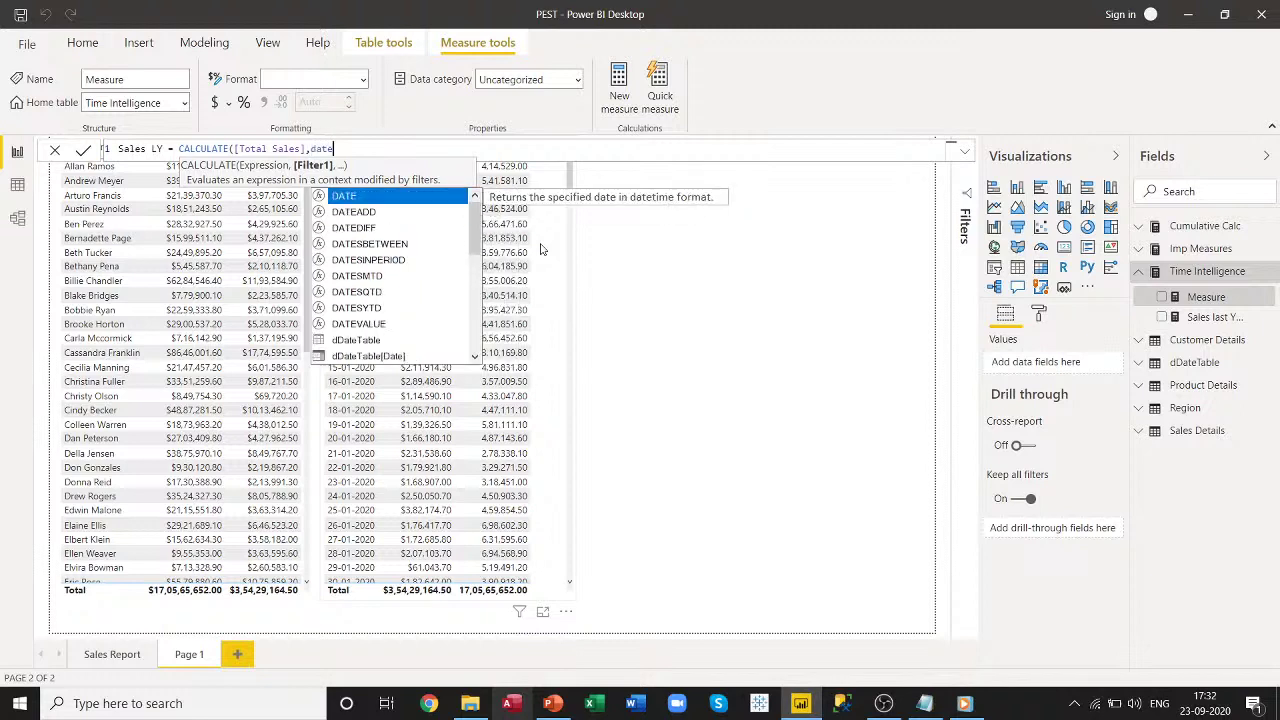
key("Down")
key("Down")
key("Down")
key("Down")
key("Down")
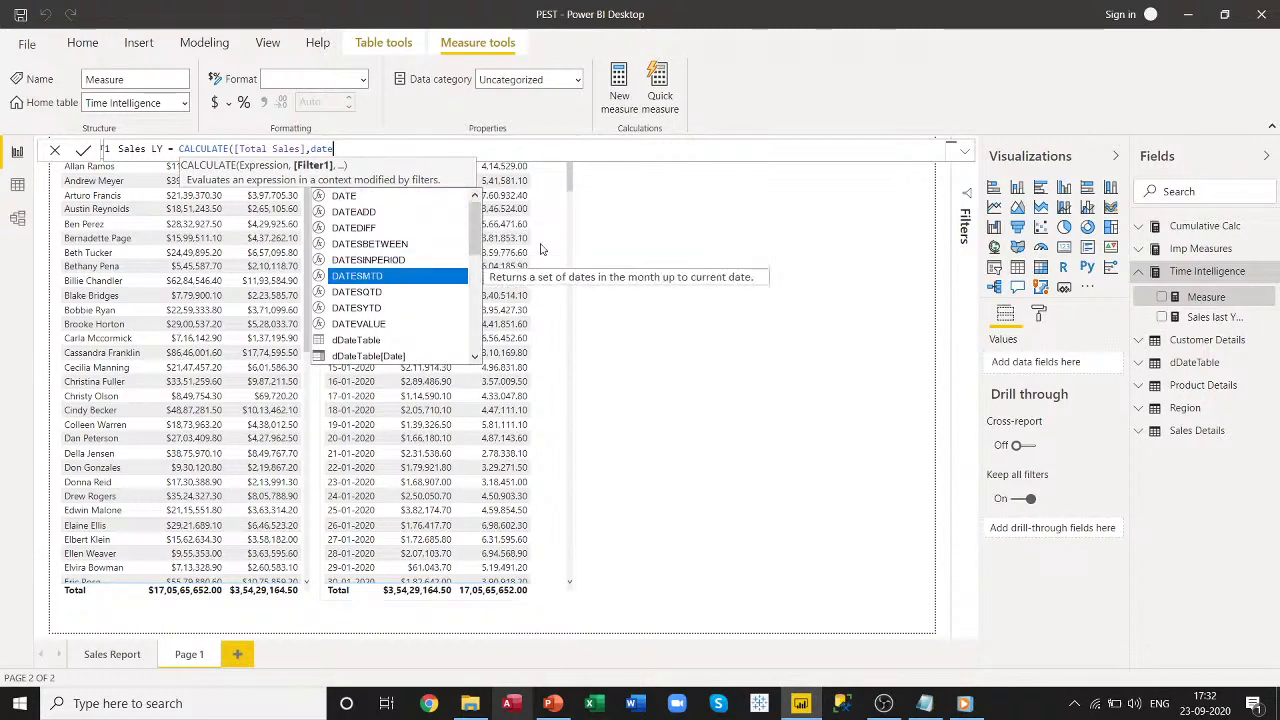
key("Up")
key("Up")
key("Up")
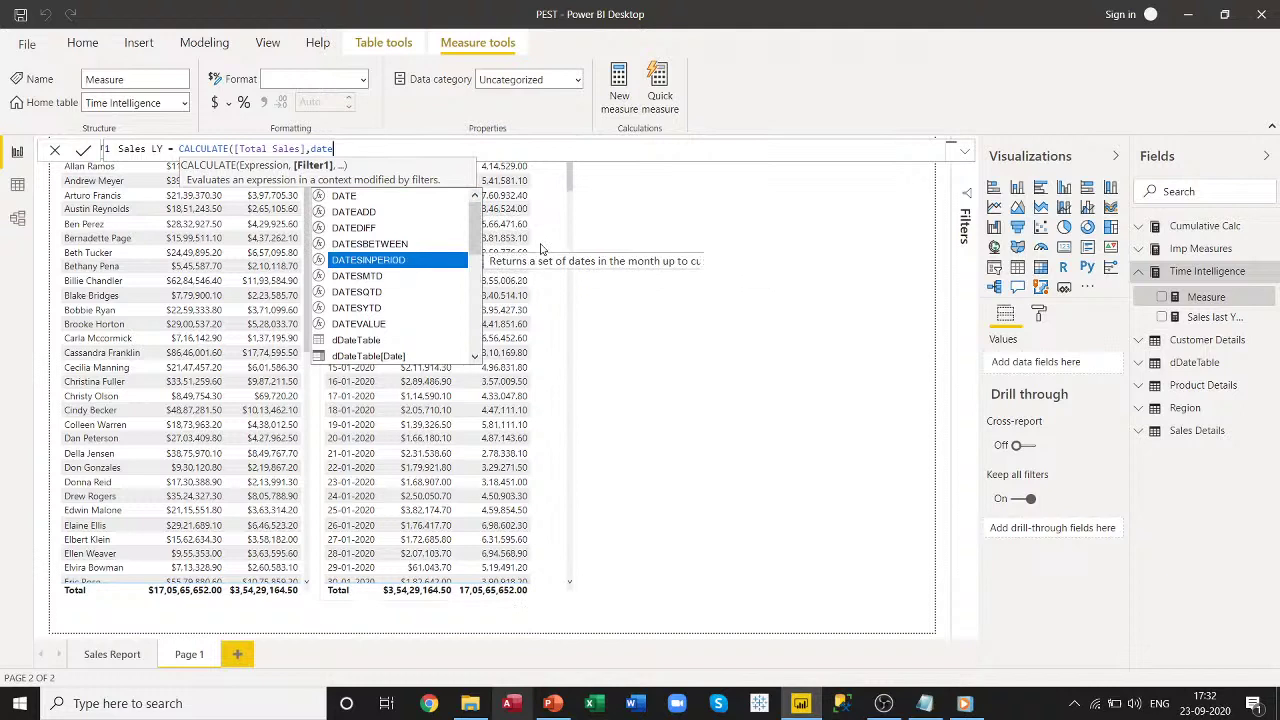
key("Up")
key("Tab")
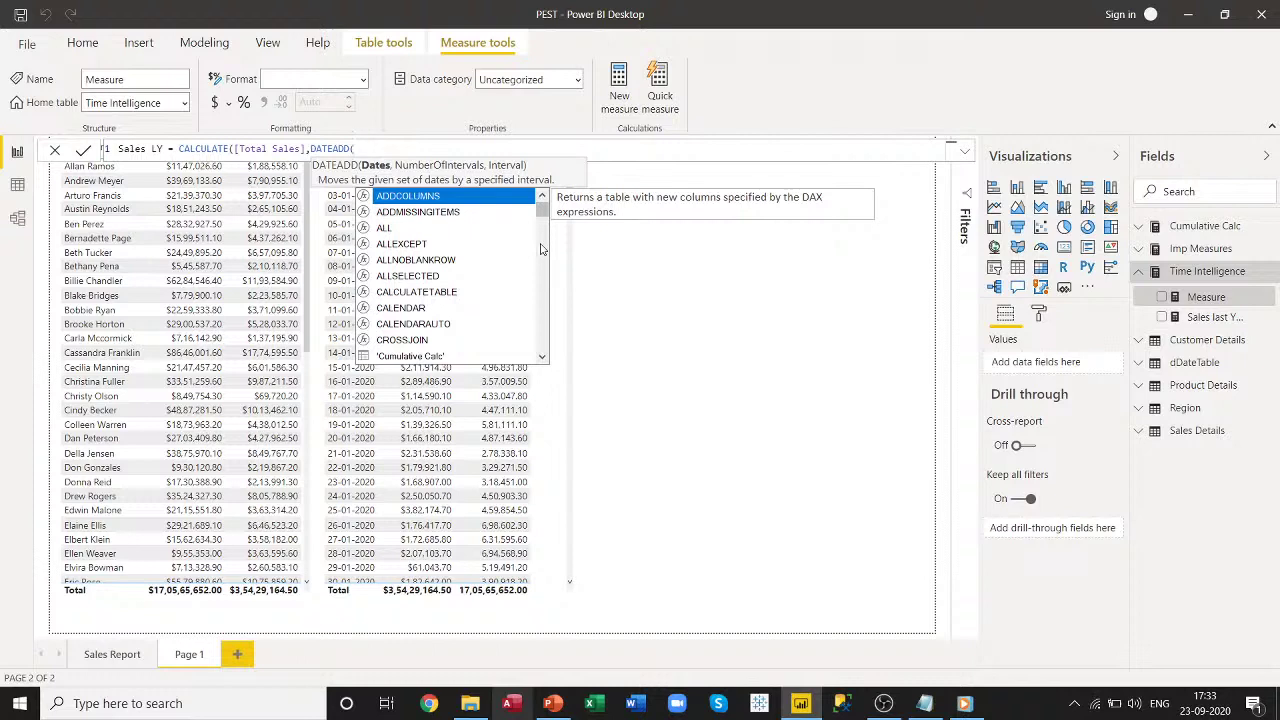
Give DATEADD the dates column dDateTable[Date] and -1 as the number of intervals.
type("date")
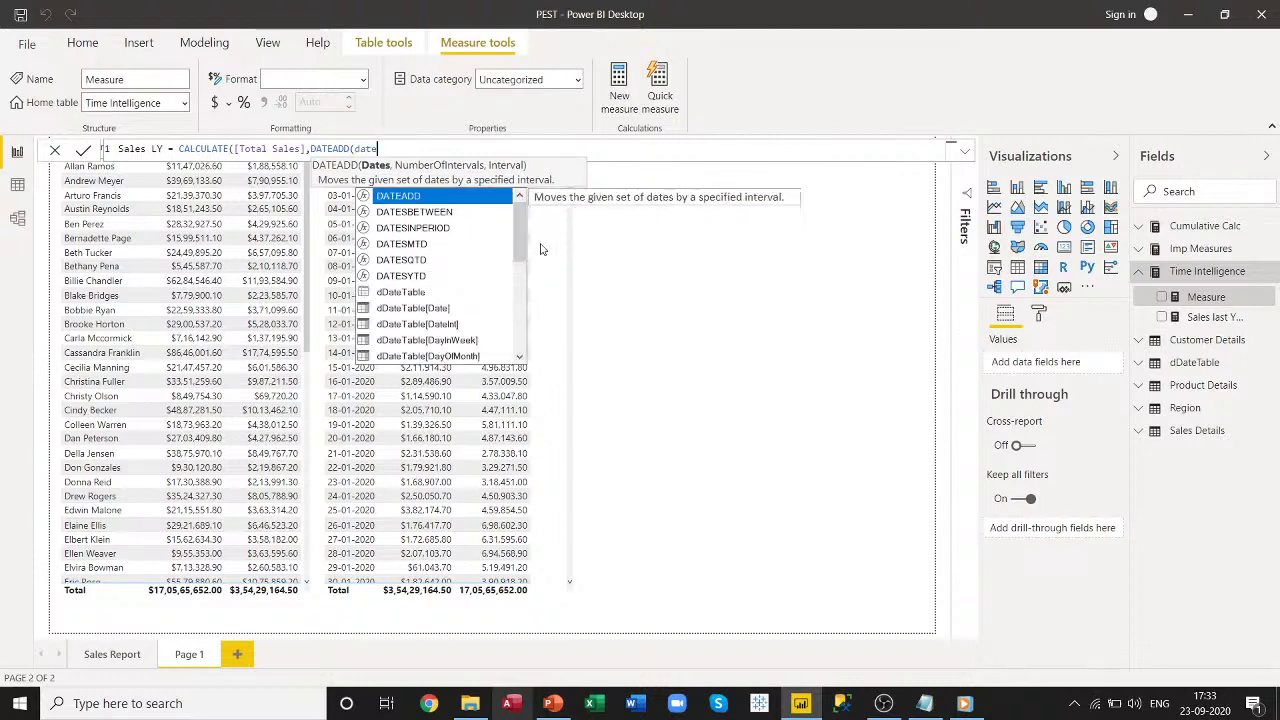
key("Down")
key("Down")
key("Down")
key("Down")
key("Down")
key("Down")
key("Down")
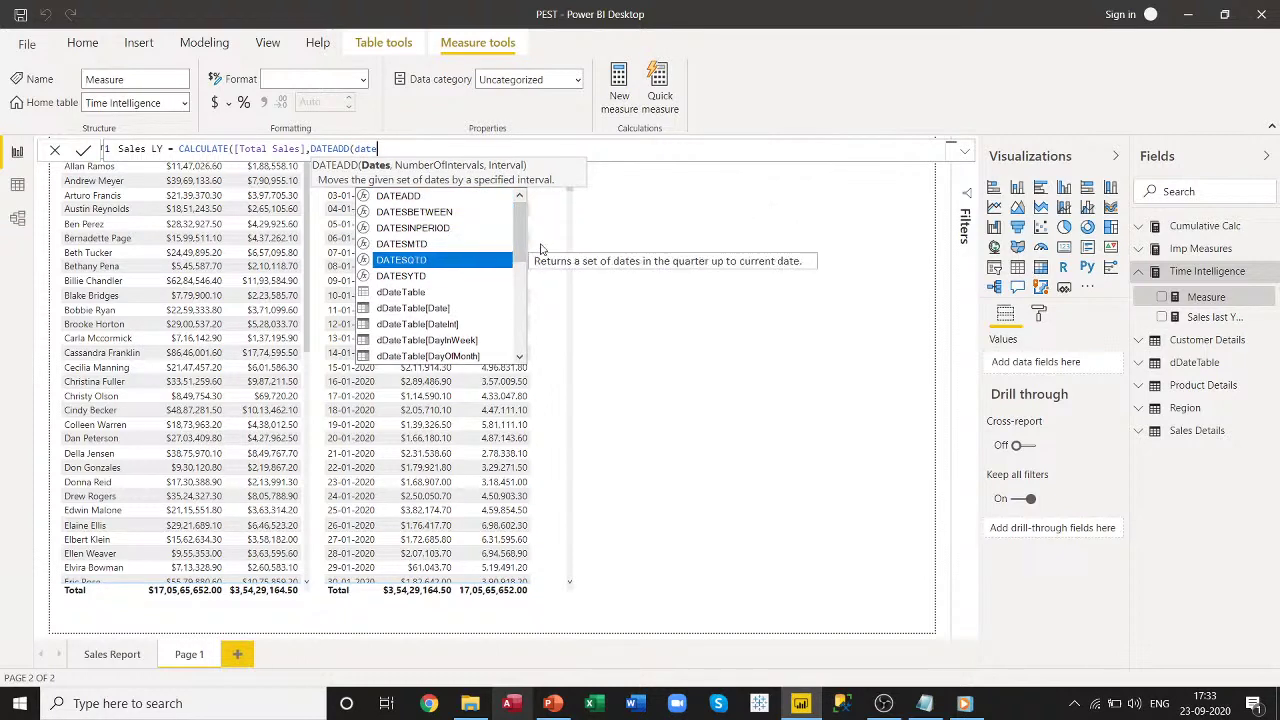
key("Tab")
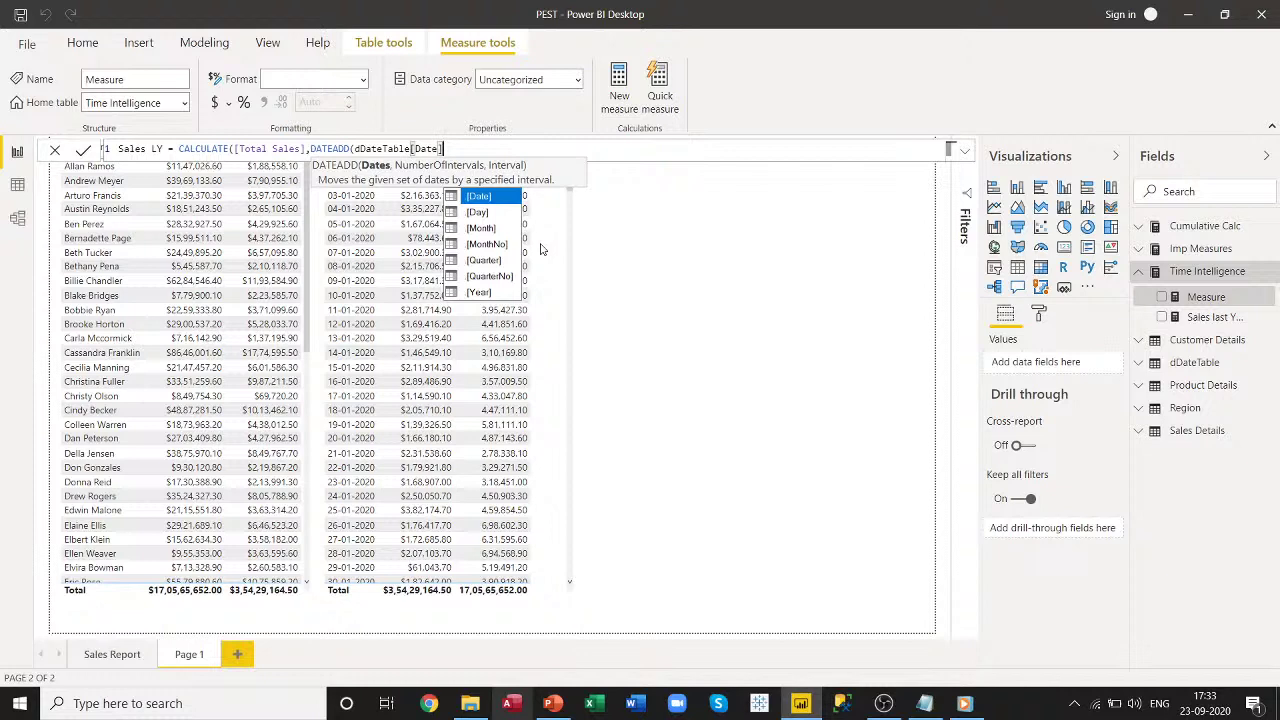
type(",-1")
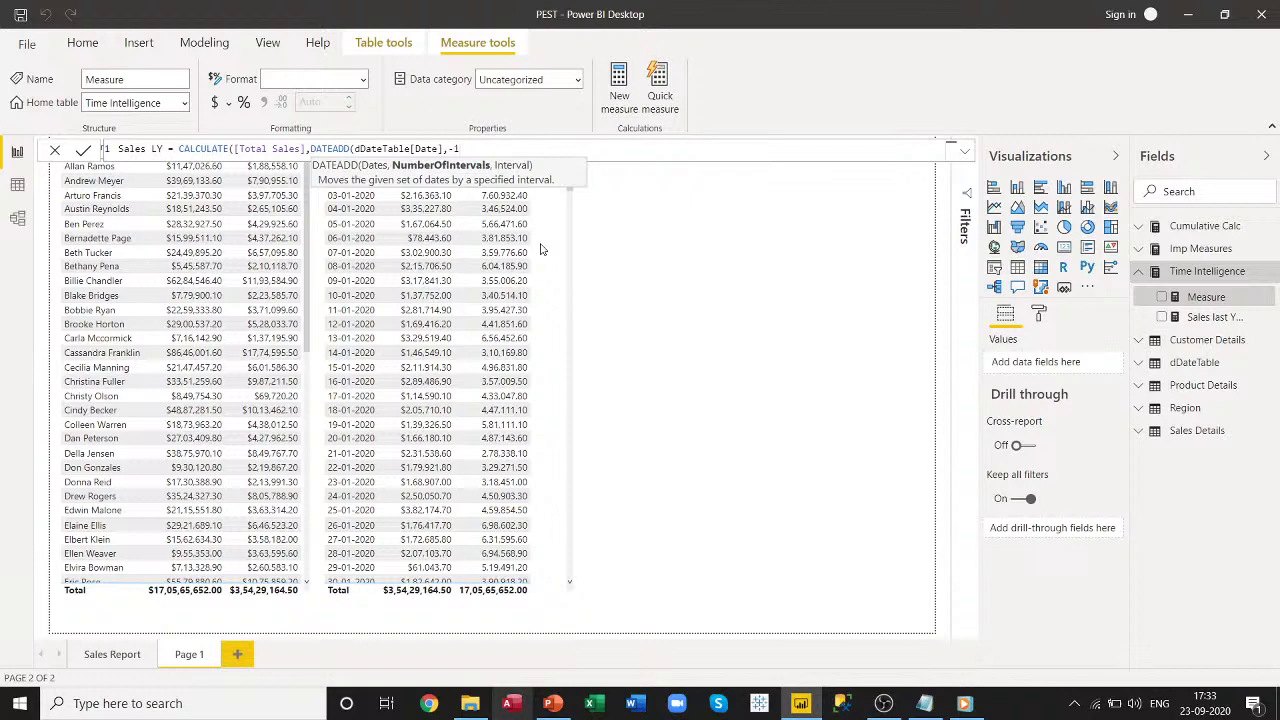
Go through the DATEADD interval options, choose YEAR, and close and commit the Sales LY formula.
type(",")
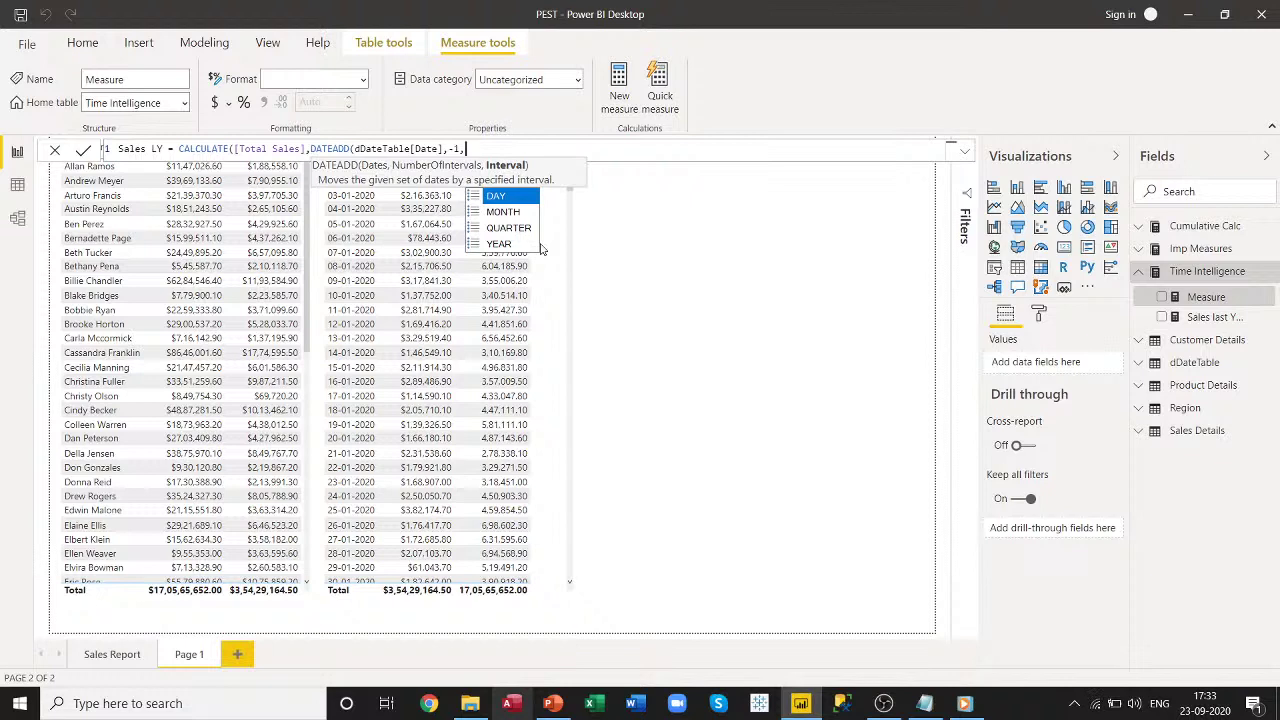
key("Down")
key("Down")
key("Down")
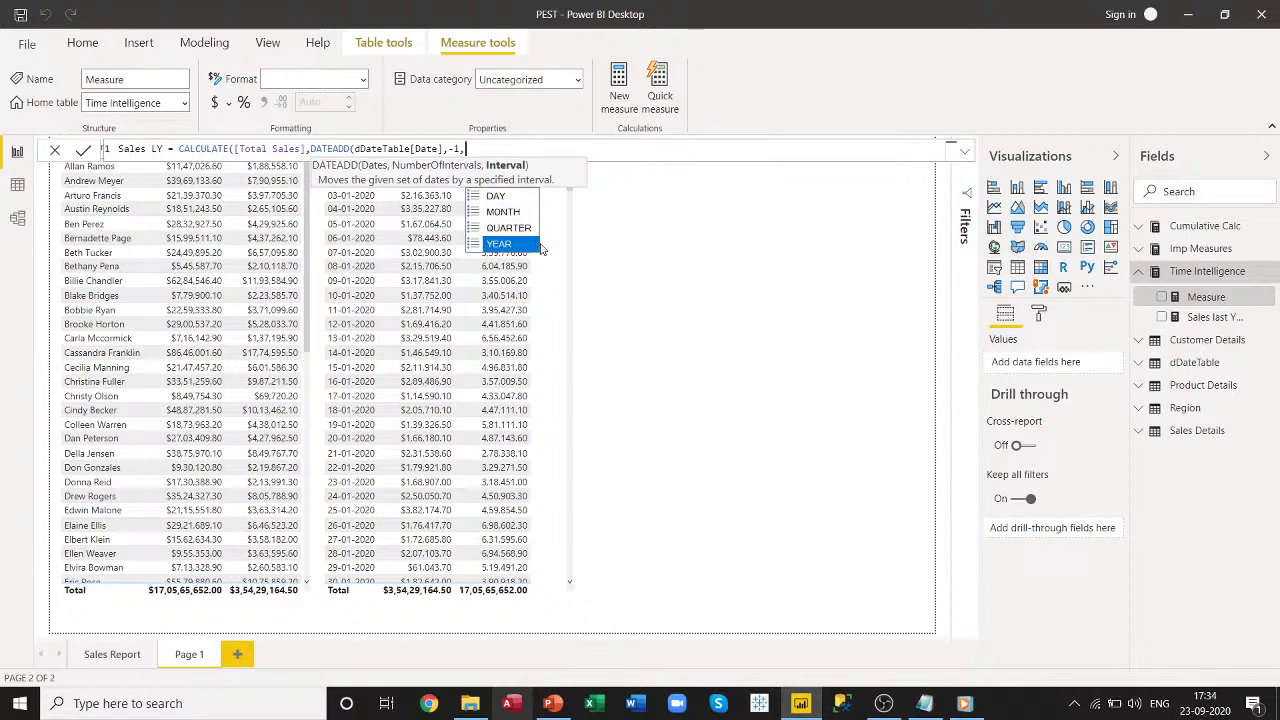
key("Up")
key("Up")
key("Up")
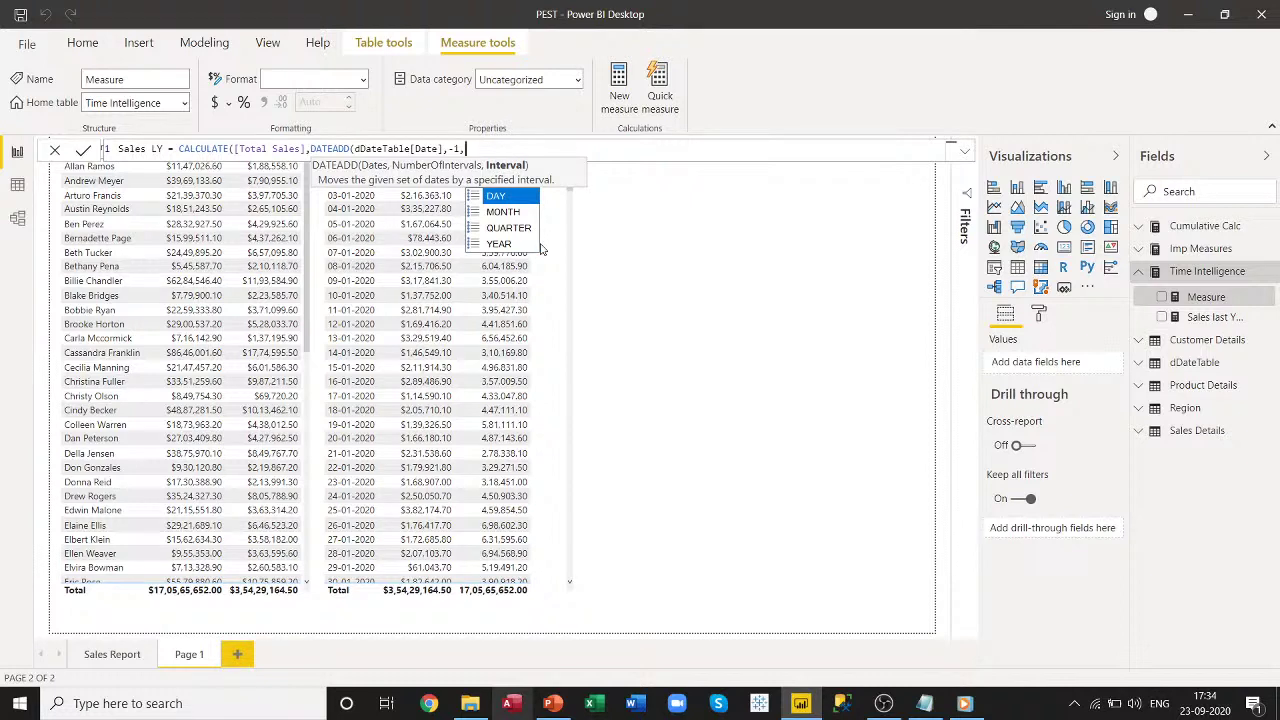
key("Down")
key("Down")
key("Down")
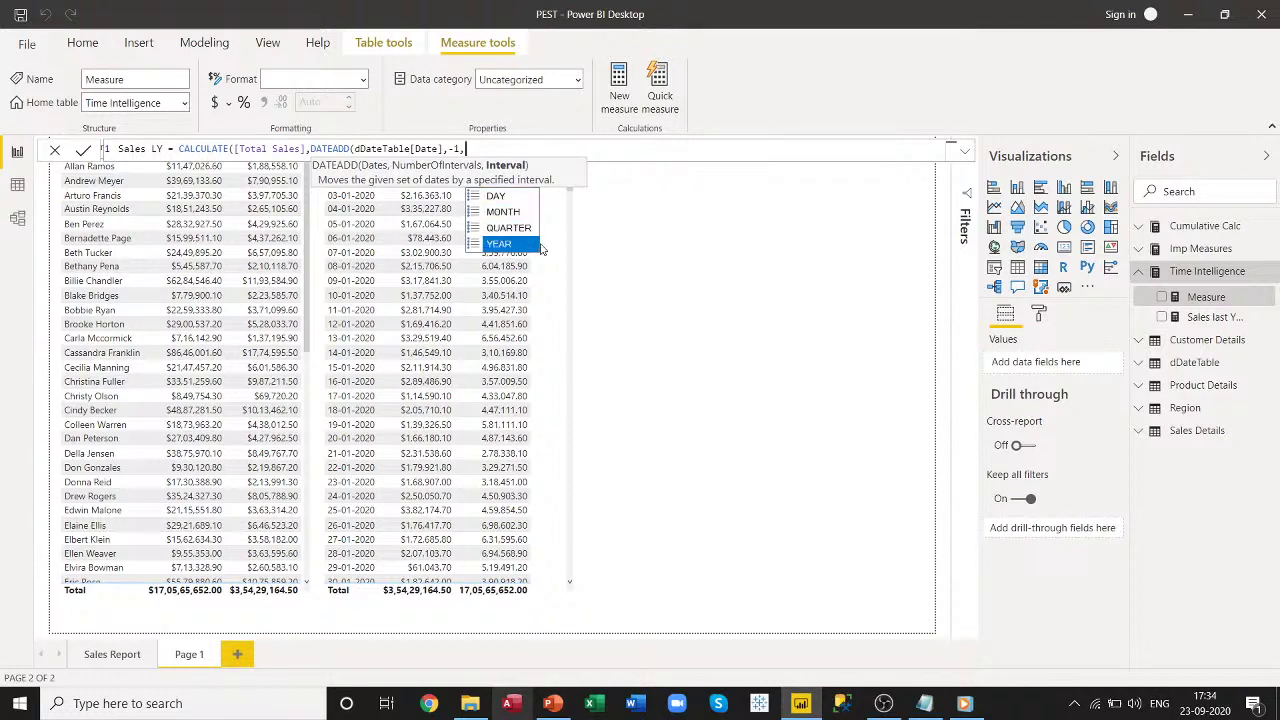
key("Up")
key("Up")
key("Up")
key("Down")
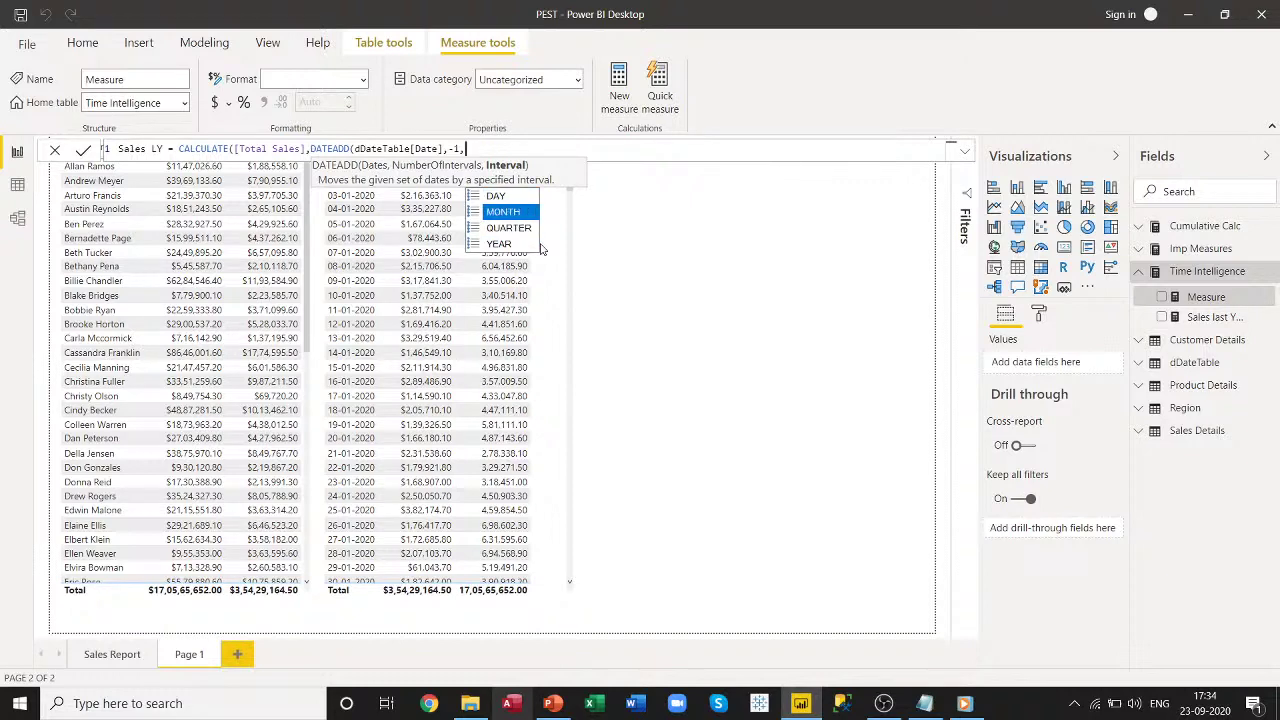
key("Down")
key("Down")
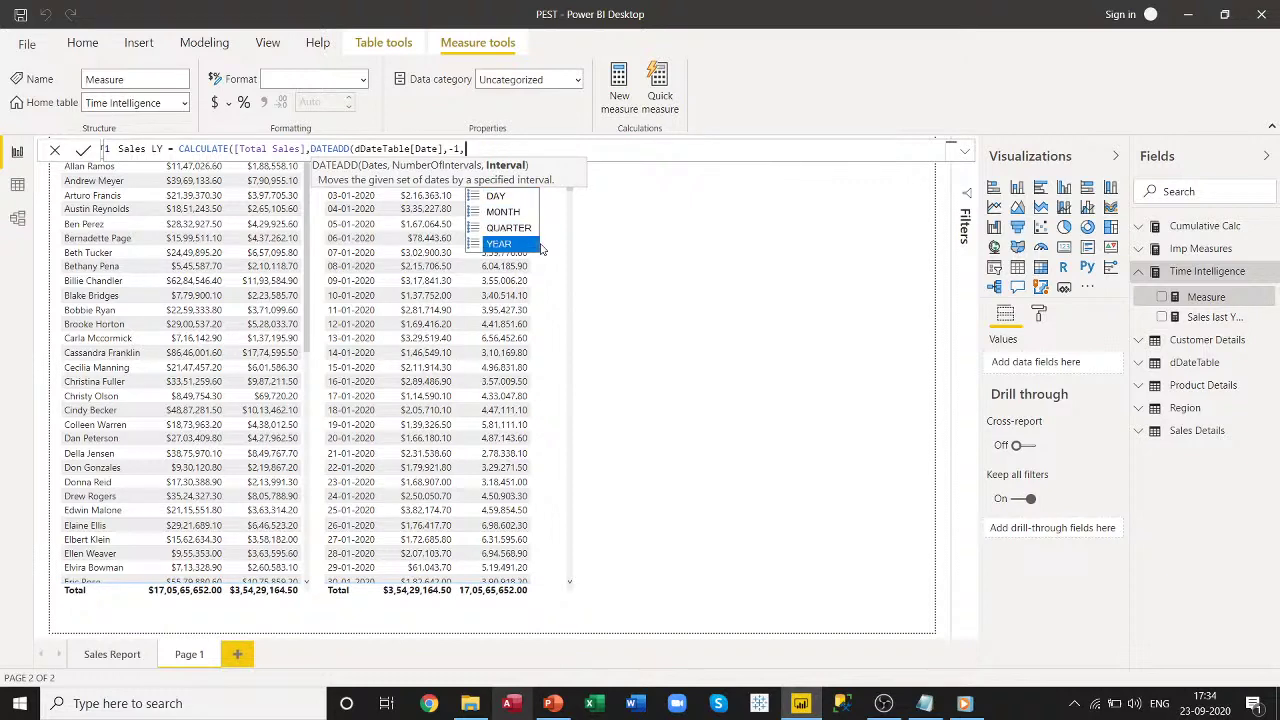
key("Tab")
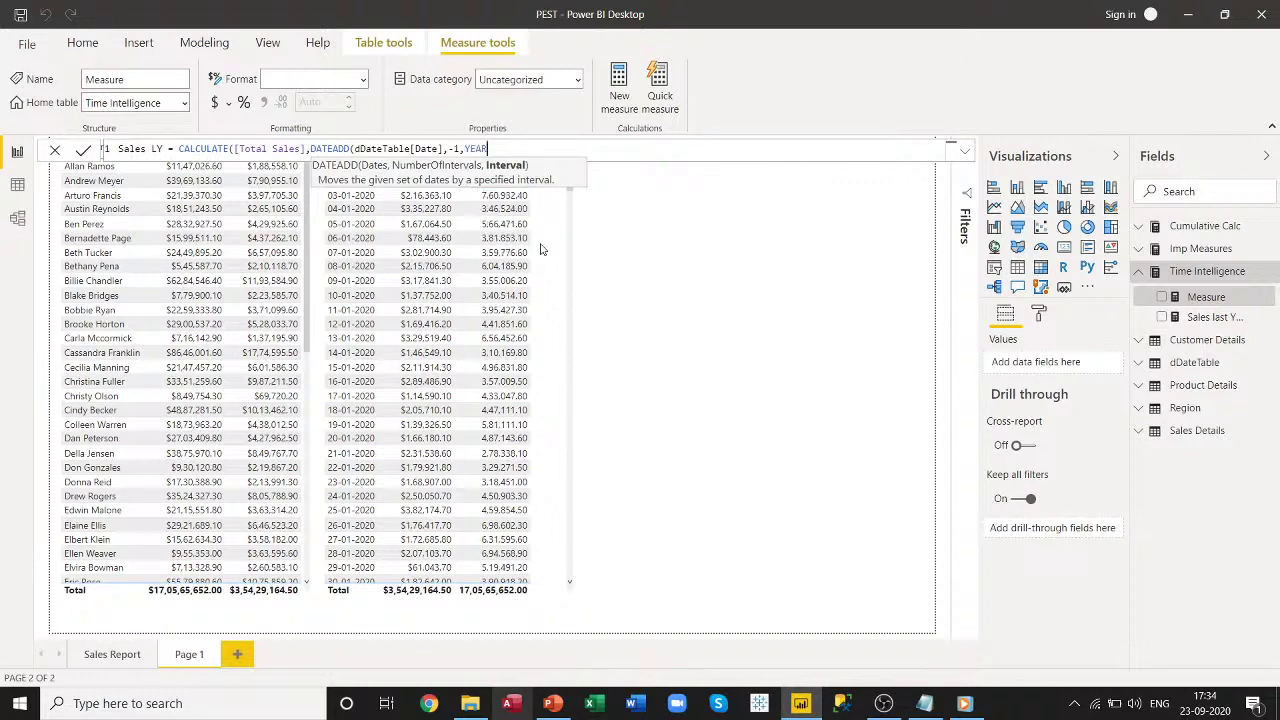
type(")")
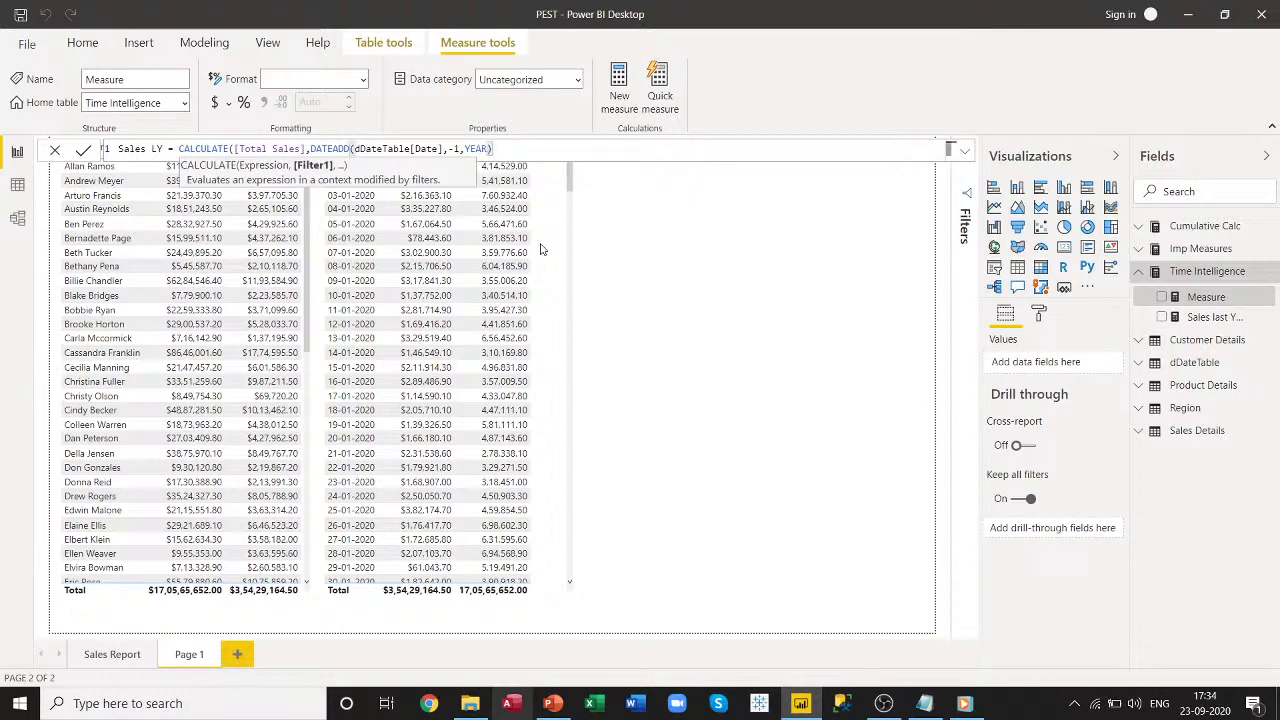
type("))")
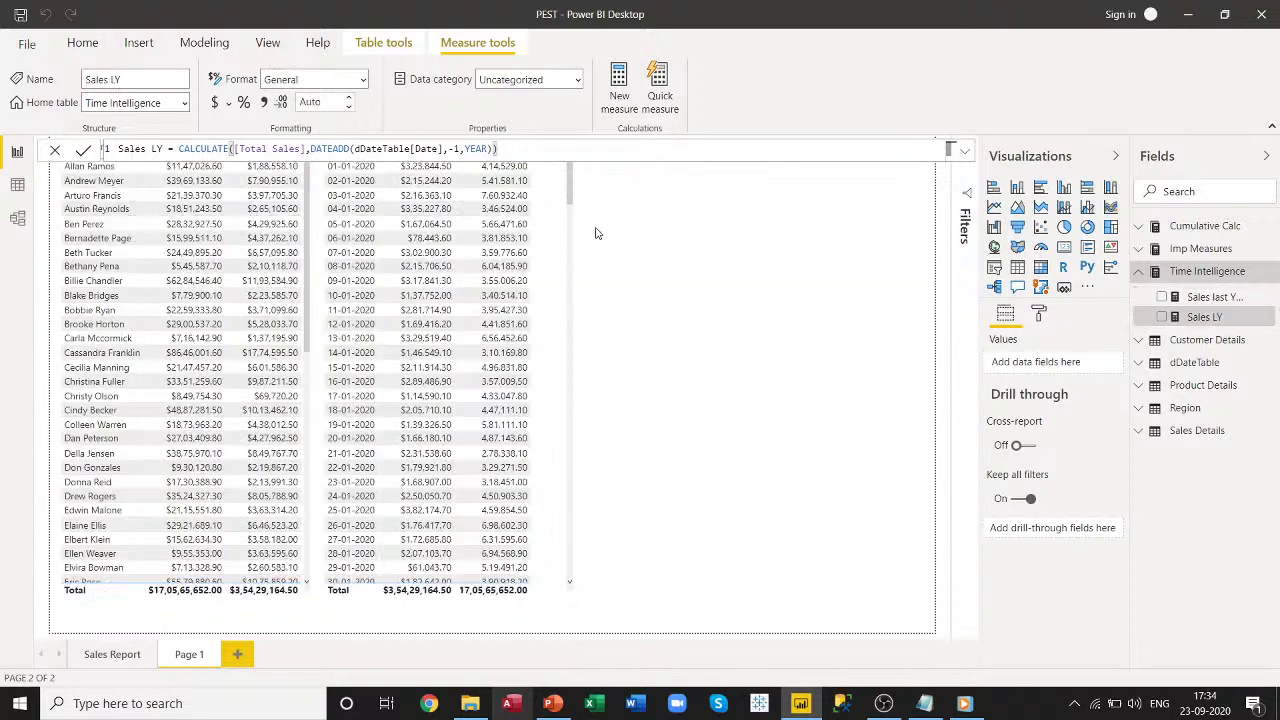
Add the Sales LY measure to the date table visual and widen the visual to fit the extra column.
left_click(563, 334)
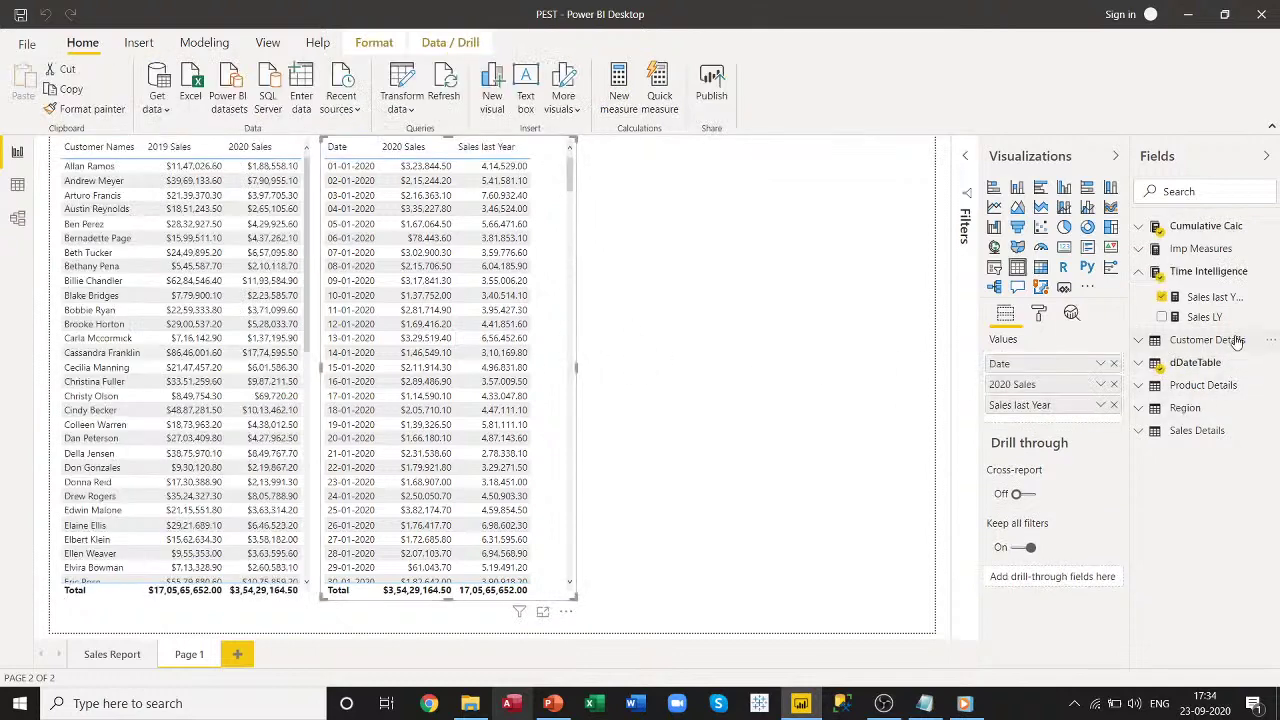
left_click_drag(1228, 317, 1077, 420)
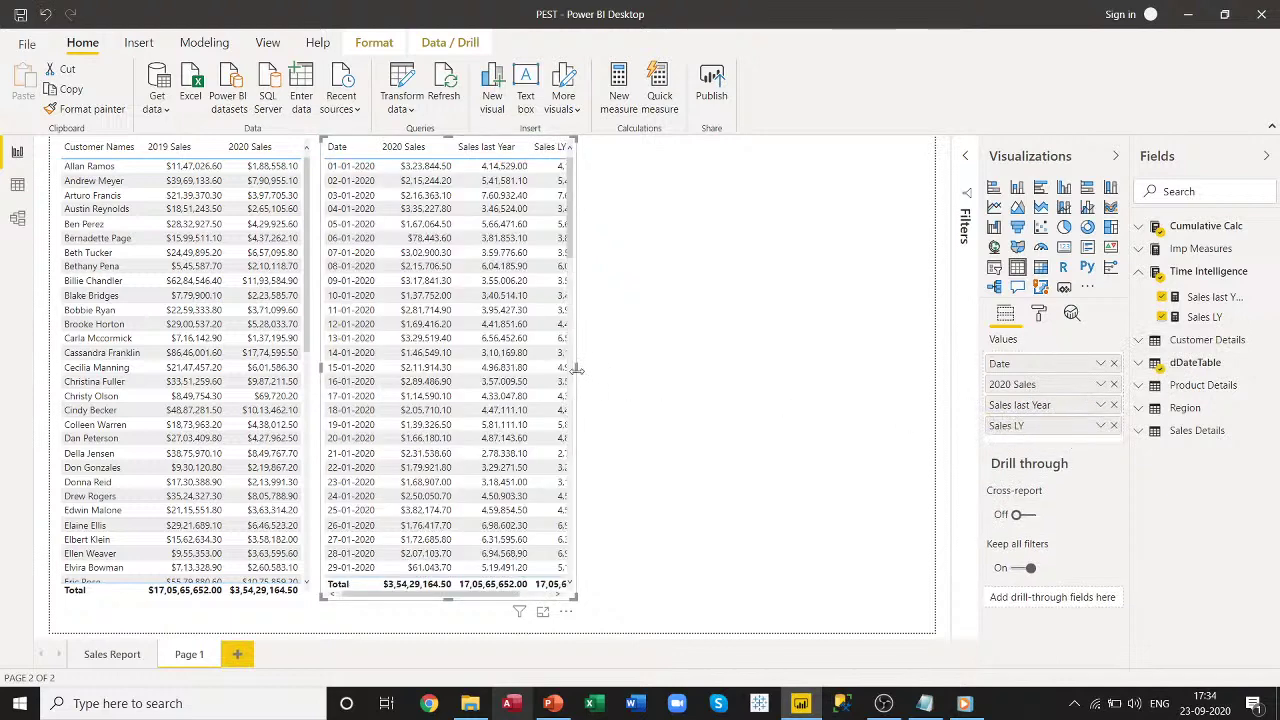
left_click_drag(577, 370, 623, 371)
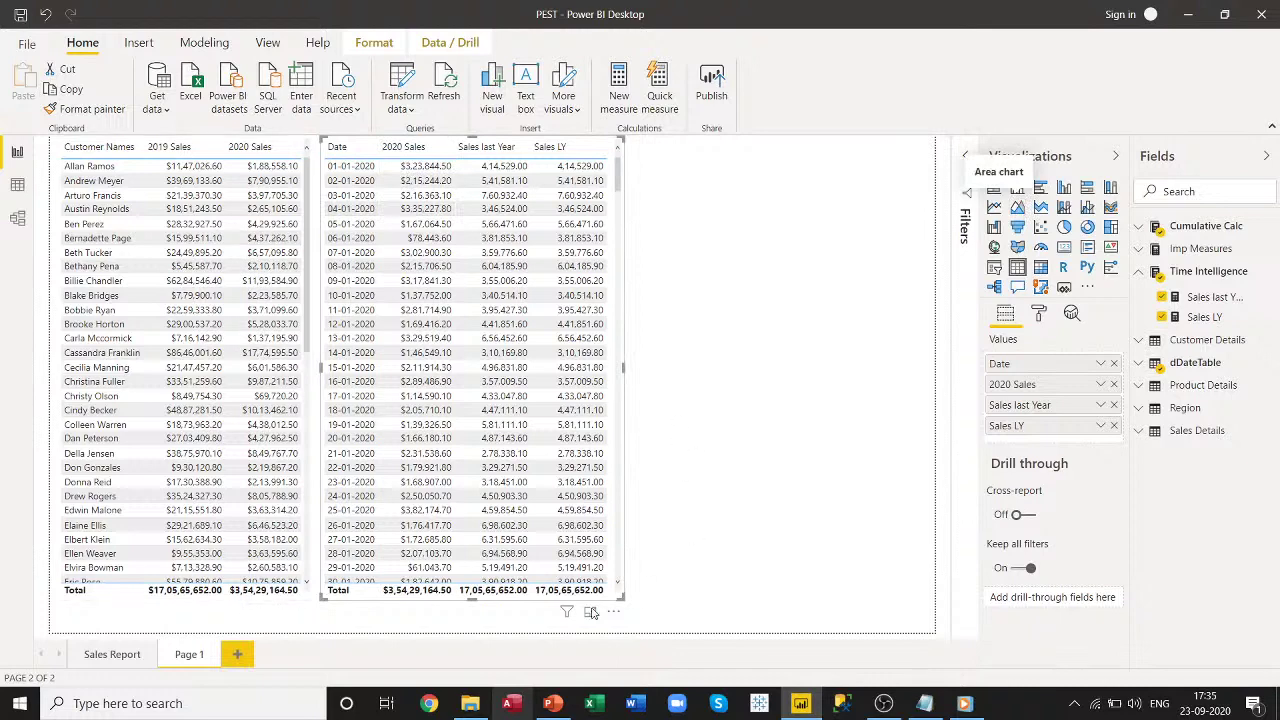
Add a new blank report page and rename Page 1 as 2020 Sales.
left_click(240, 655)
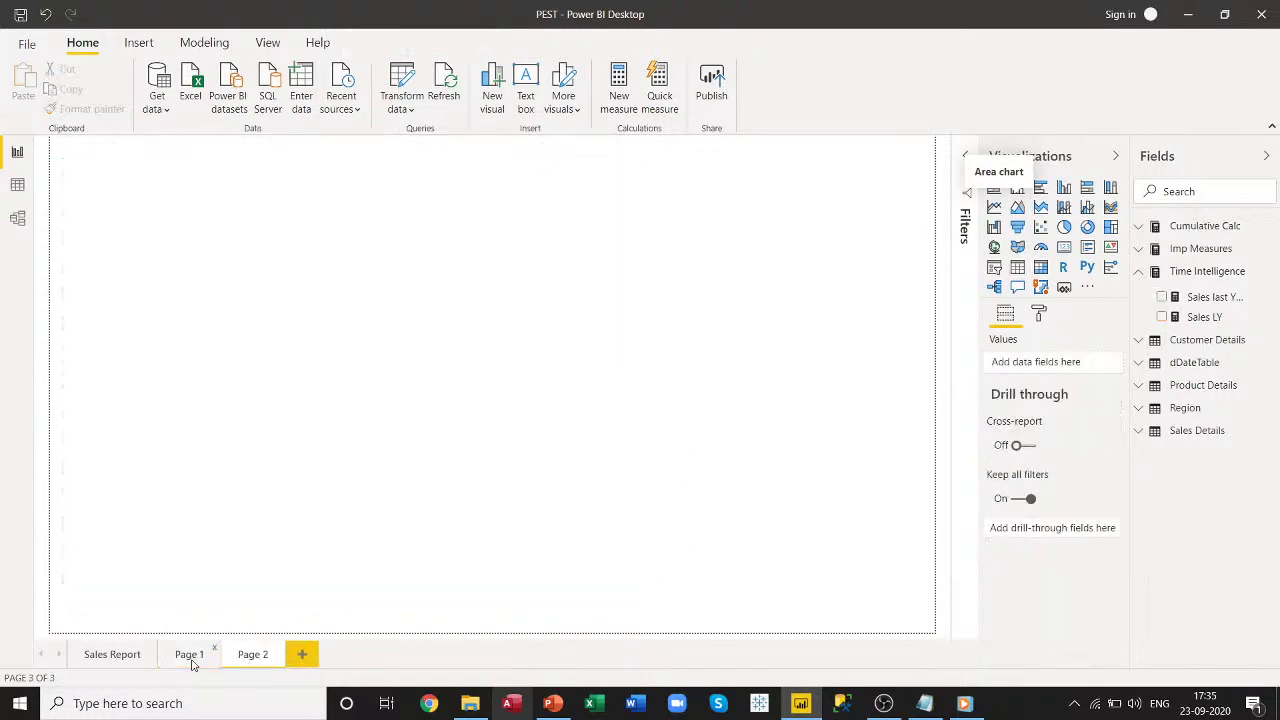
left_click(190, 656)
right_click(190, 656)
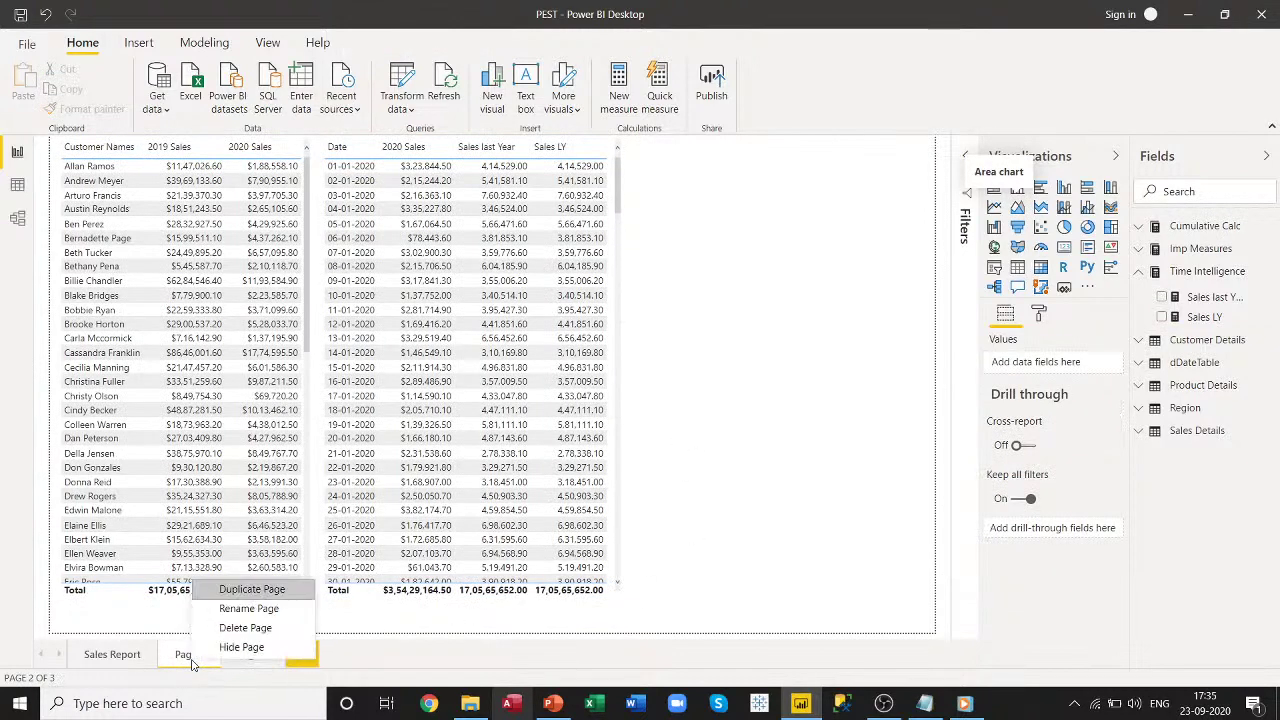
left_click(246, 610)
type("202")
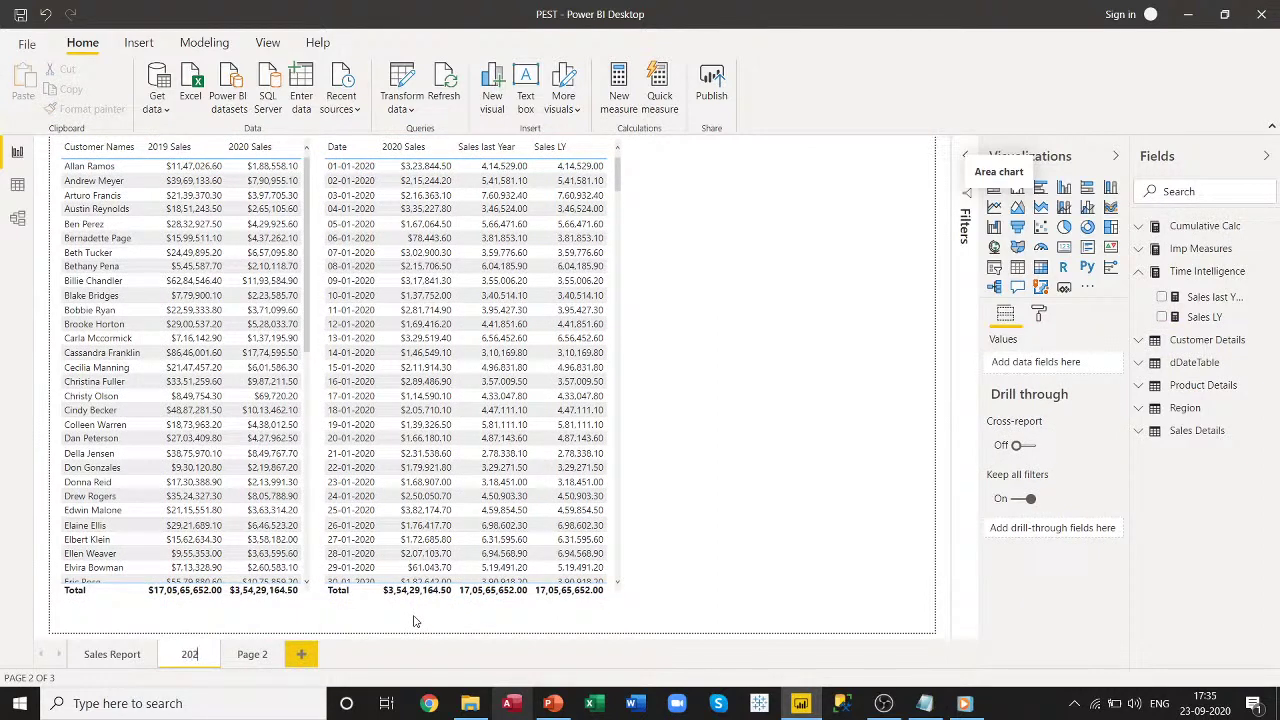
type("0 Sales")
Rename Page 2 as Compare Sales.
left_click(253, 660)
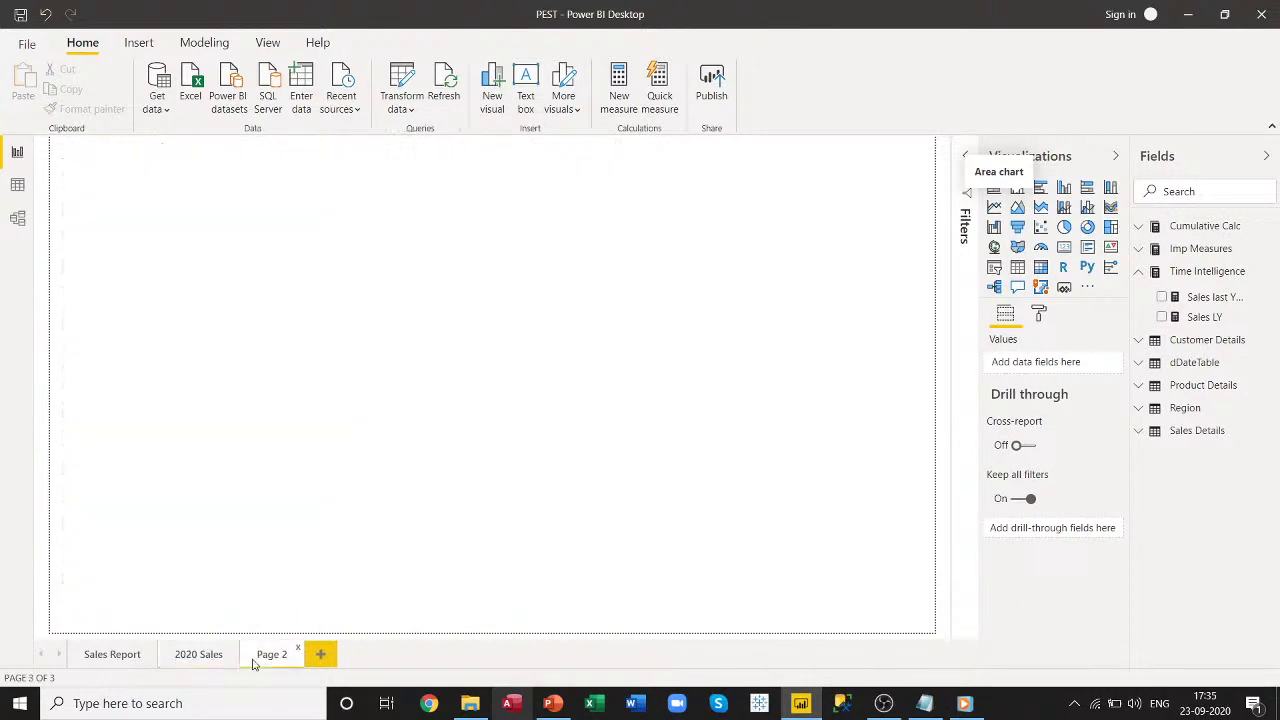
right_click(253, 662)
left_click(310, 607)
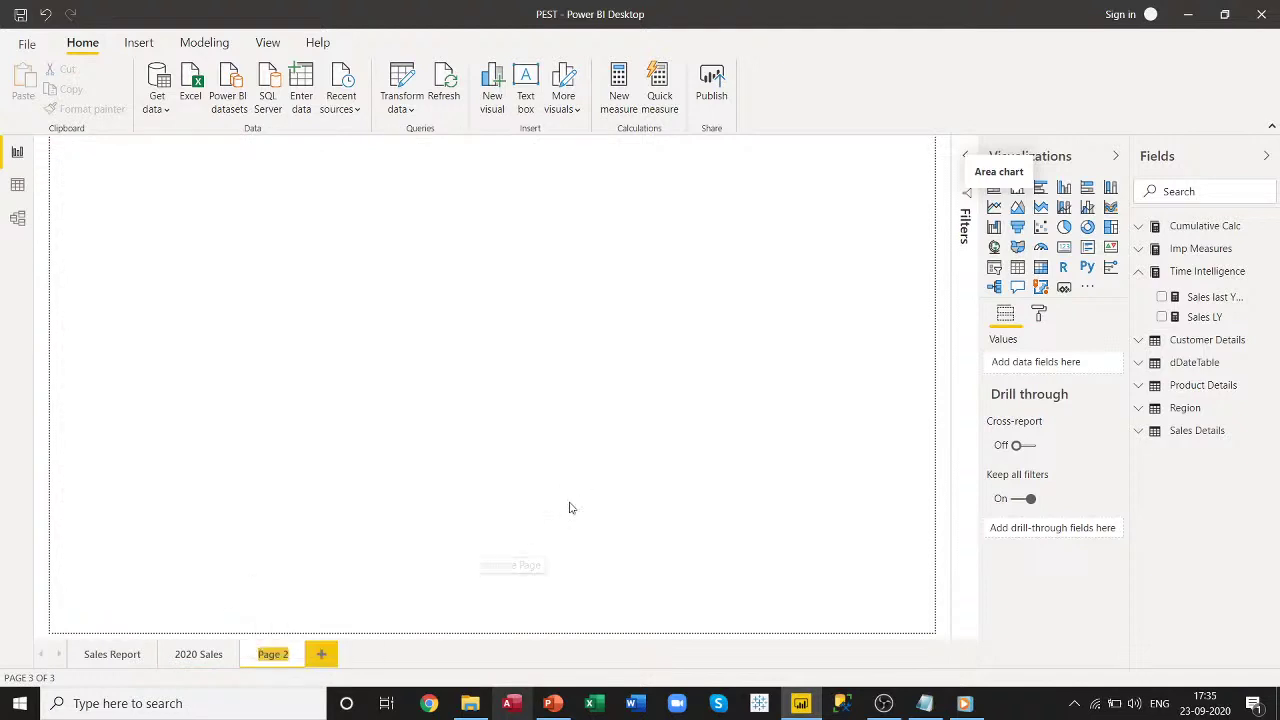
type("Co")
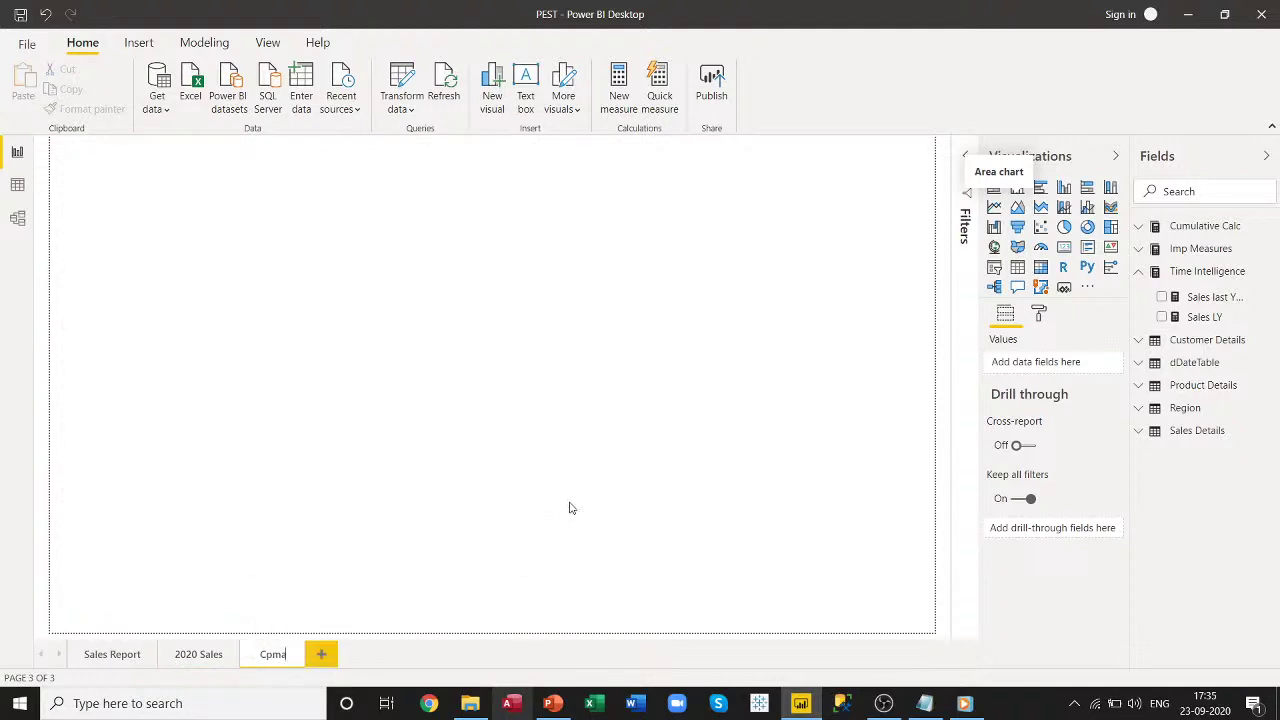
type("mpare")
key("BackSpace")
key("BackSpace")
key("BackSpace")
key("BackSpace")
key("BackSpace")
key("BackSpace")
key("BackSpace")
type("Compare Sales")
key("Return")
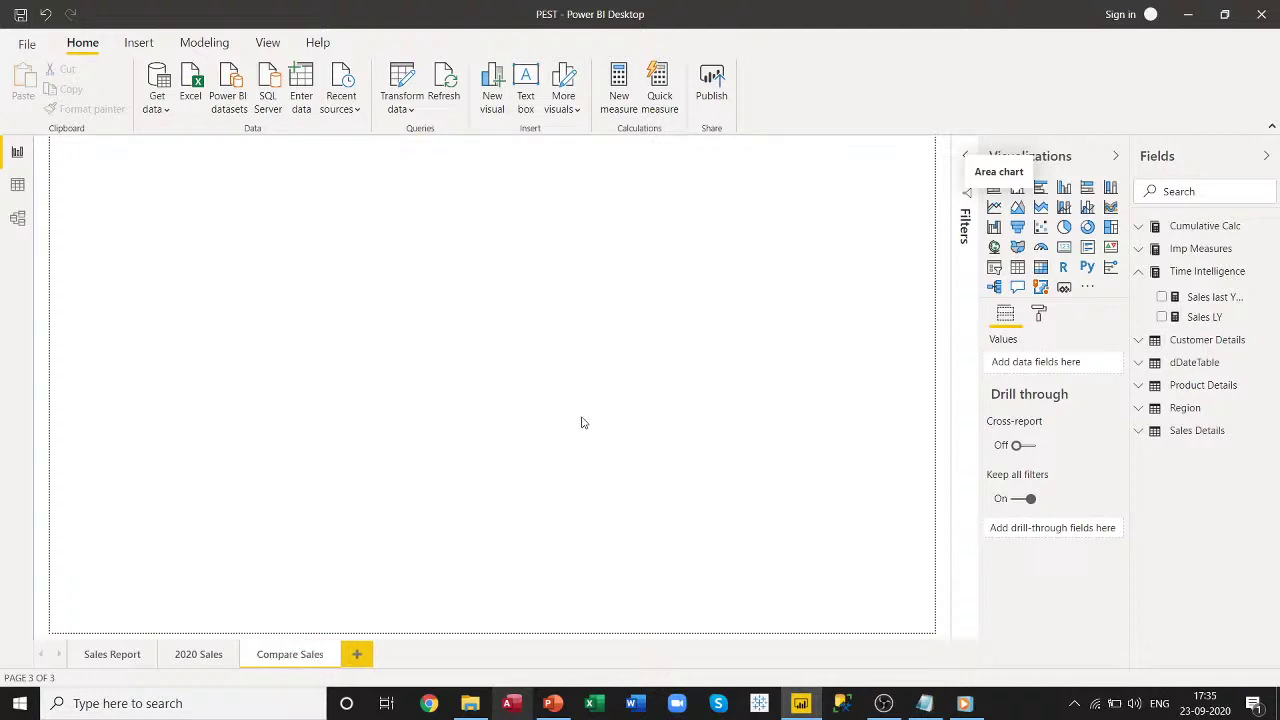
Insert an area chart near the middle of the Compare Sales page and use State from the Region table as its axis.
left_click(1017, 209)
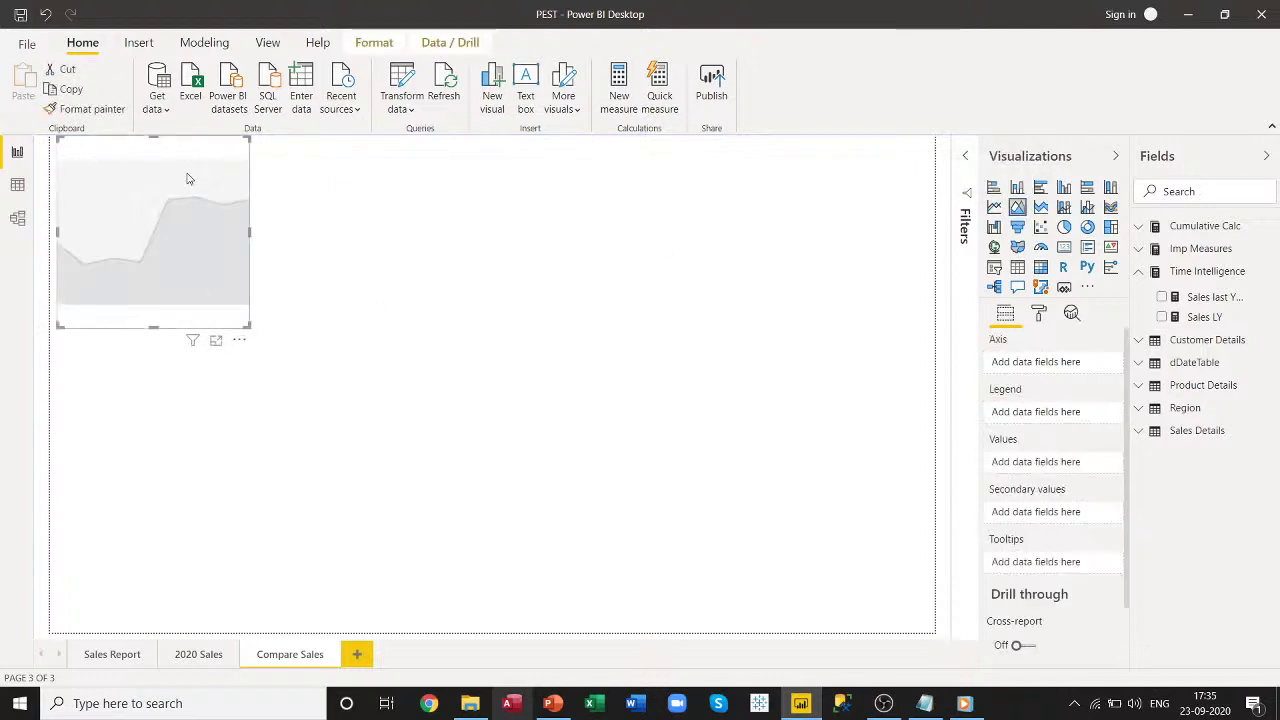
left_click_drag(186, 178, 452, 257)
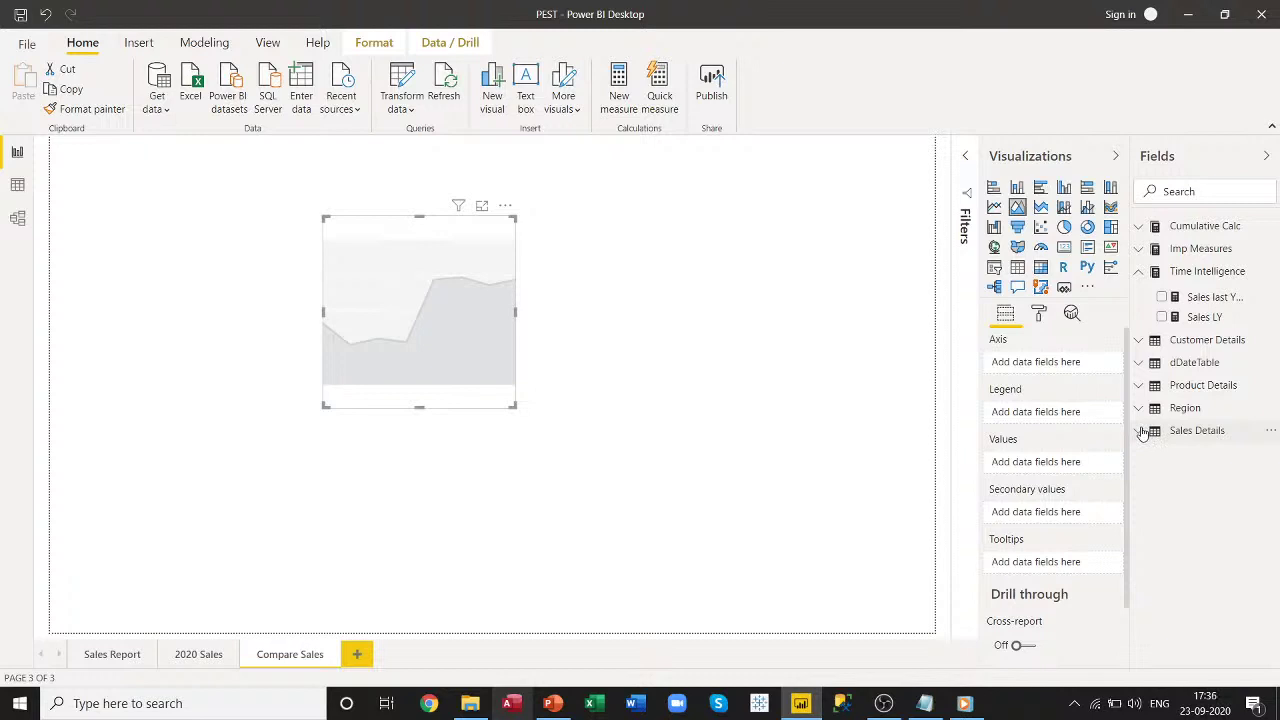
left_click(1143, 432)
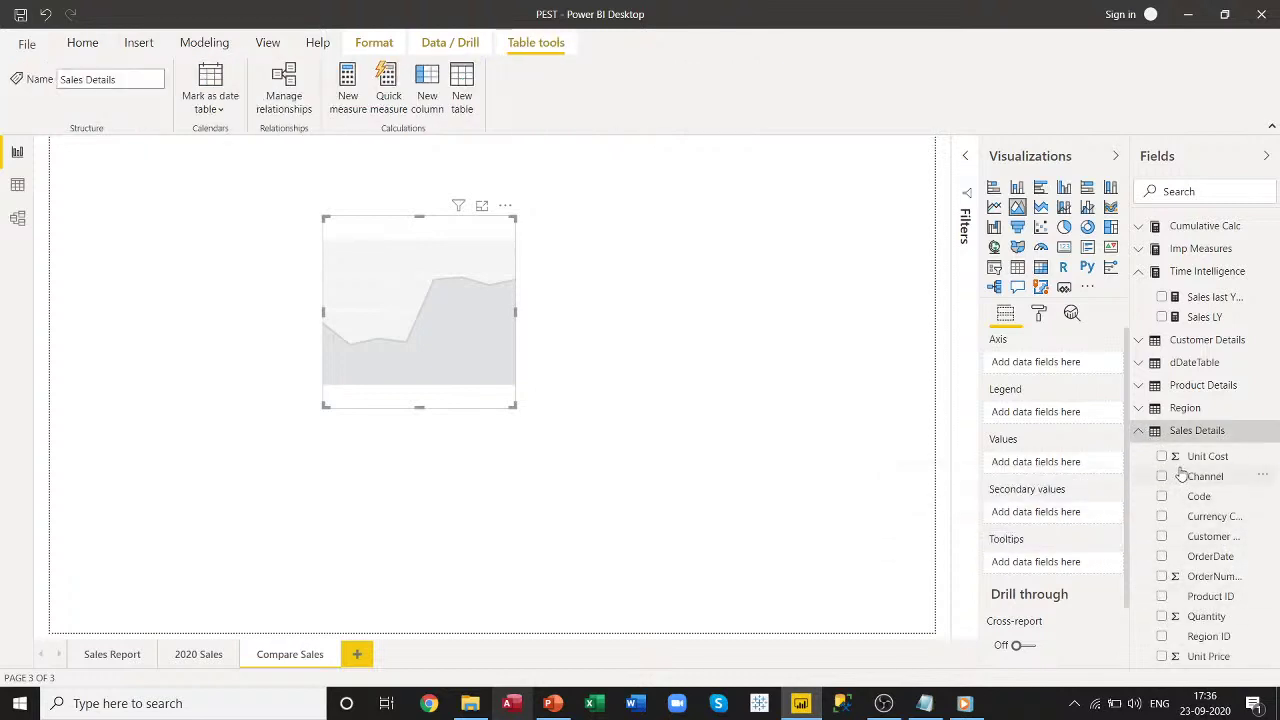
left_click(1138, 432)
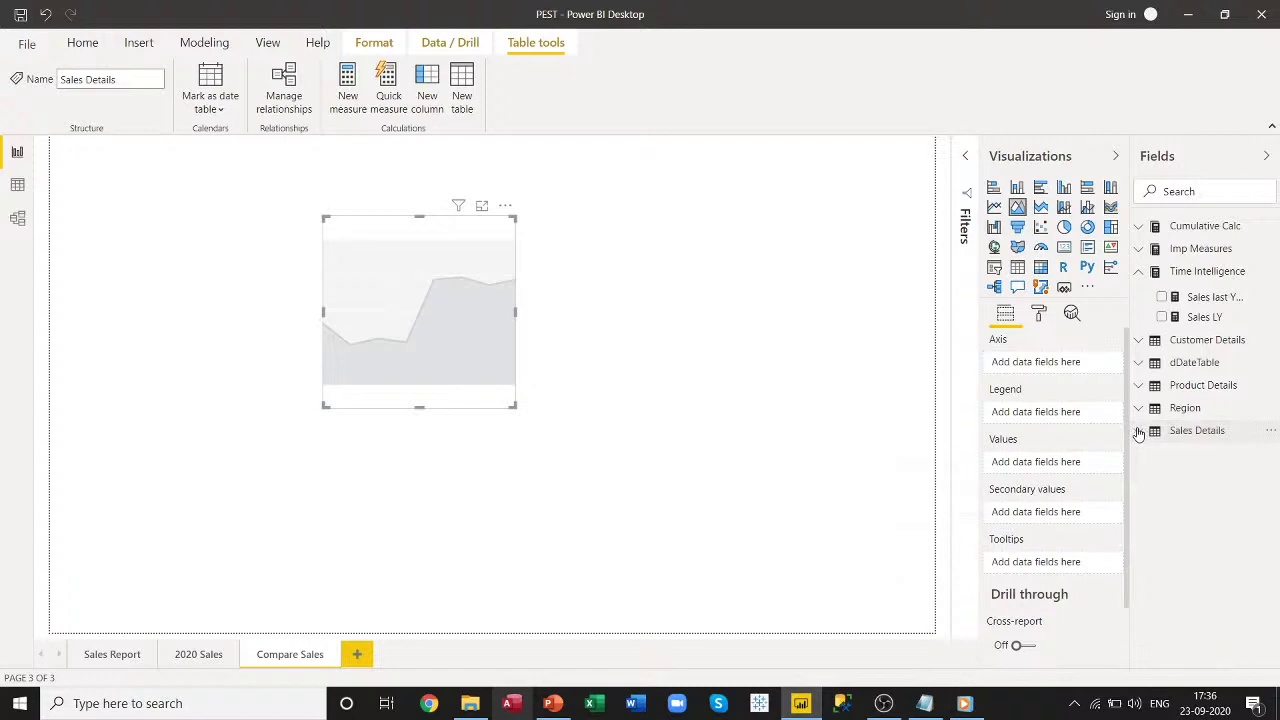
left_click(1140, 252)
left_click(1139, 250)
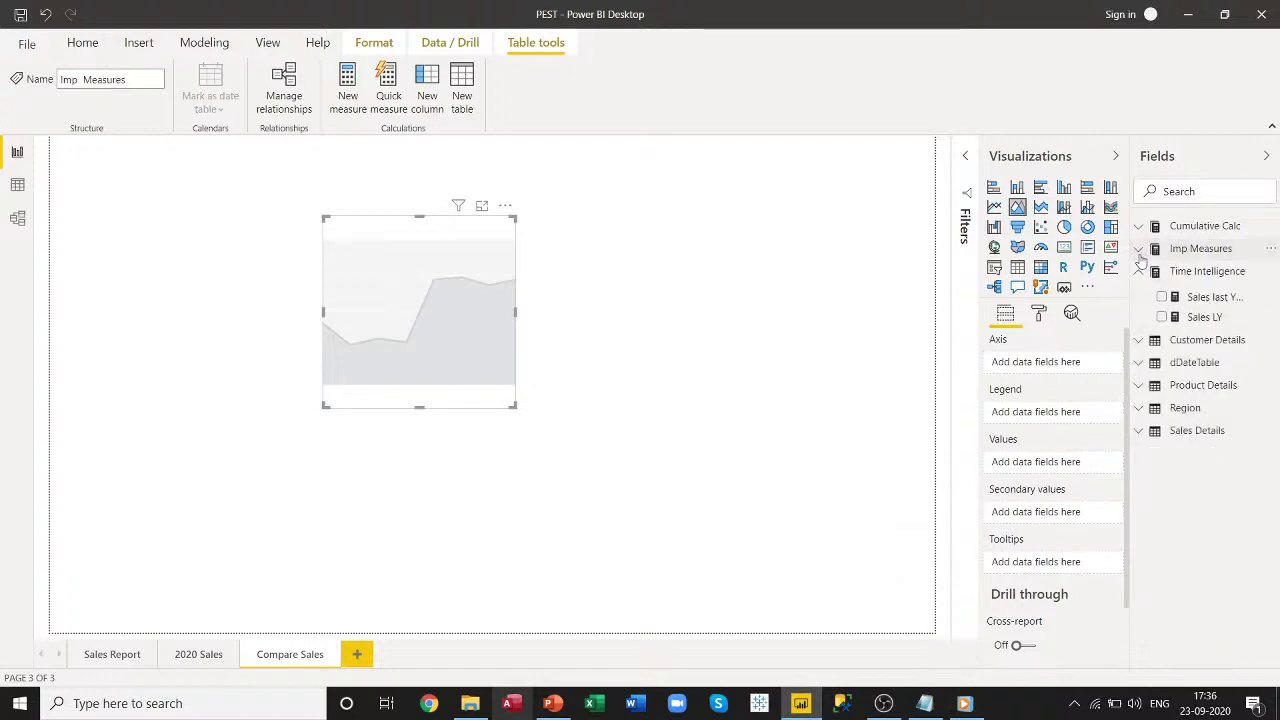
left_click(1140, 341)
left_click(1140, 341)
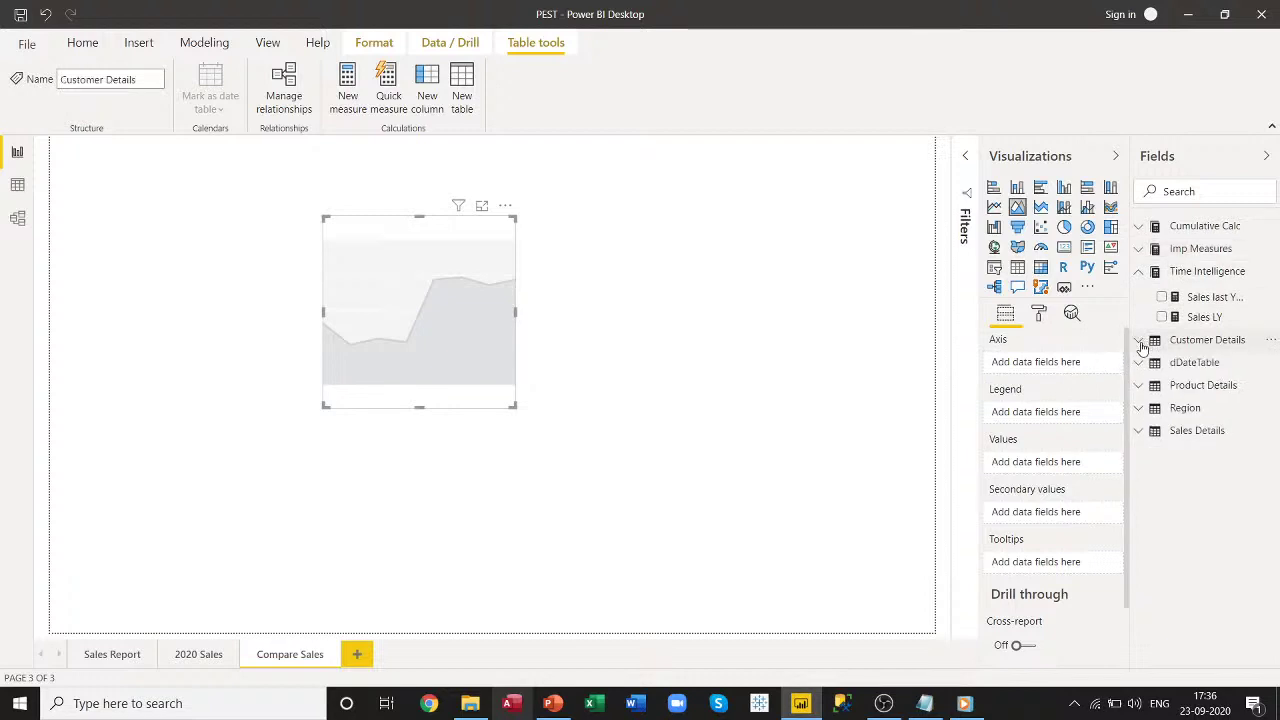
left_click(1140, 410)
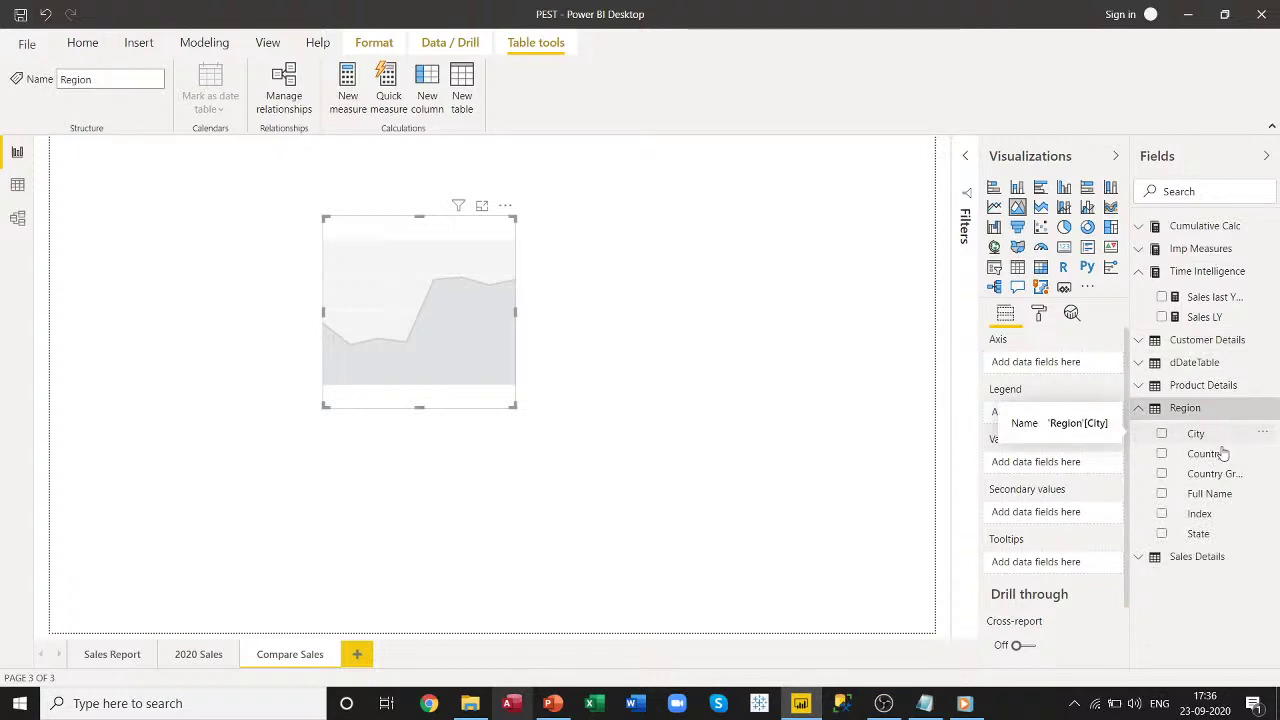
left_click_drag(1207, 537, 1064, 363)
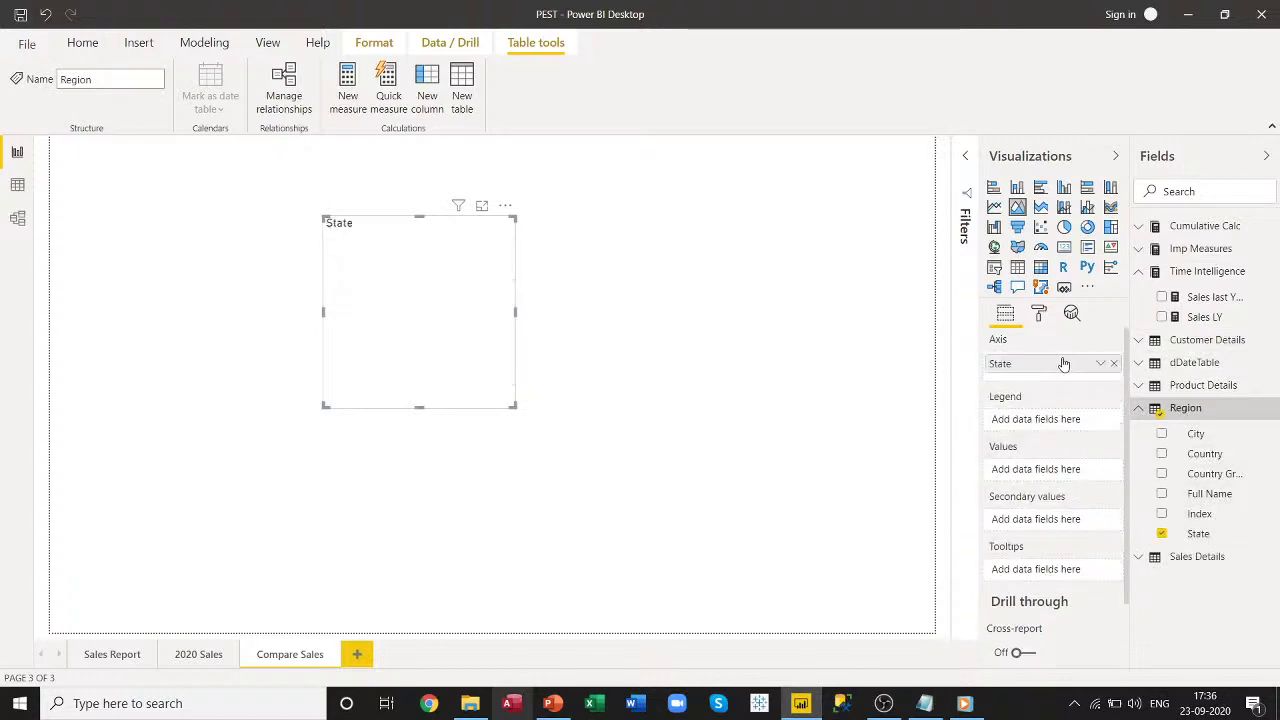
Add the 2020 Sales measure as the area chart's values and Sales LY as its secondary values.
left_click(1140, 408)
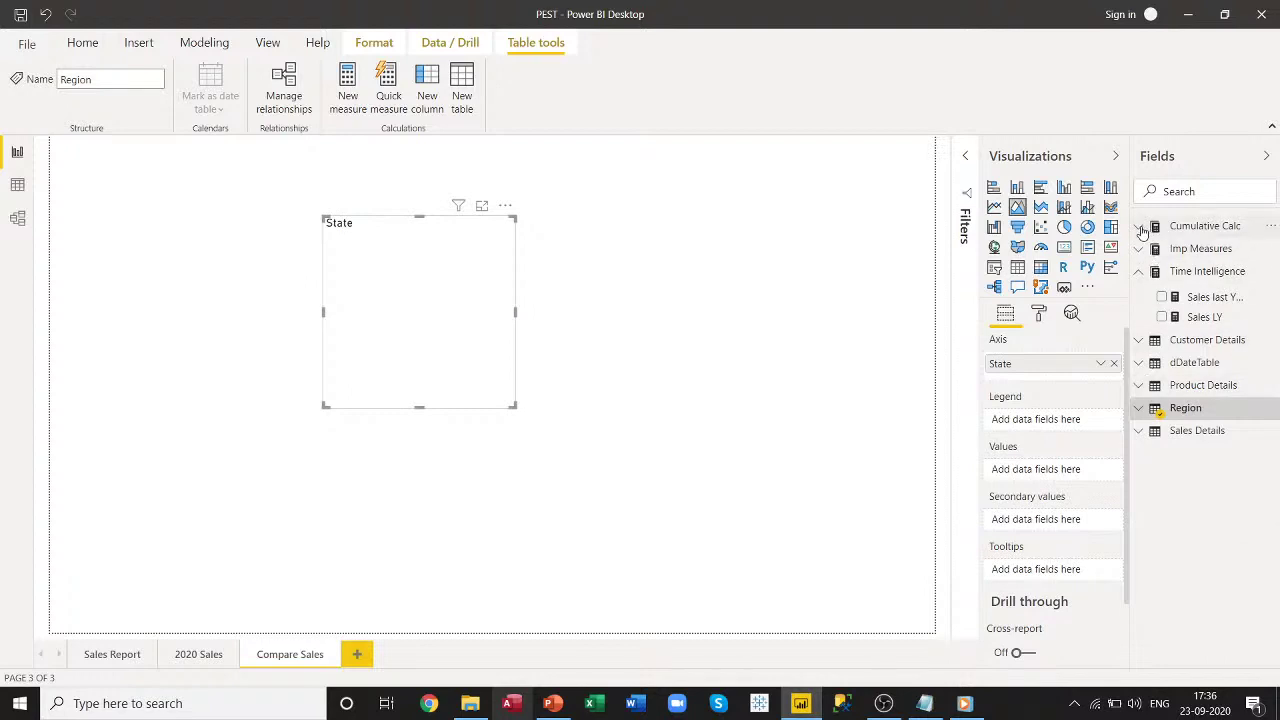
left_click(1141, 229)
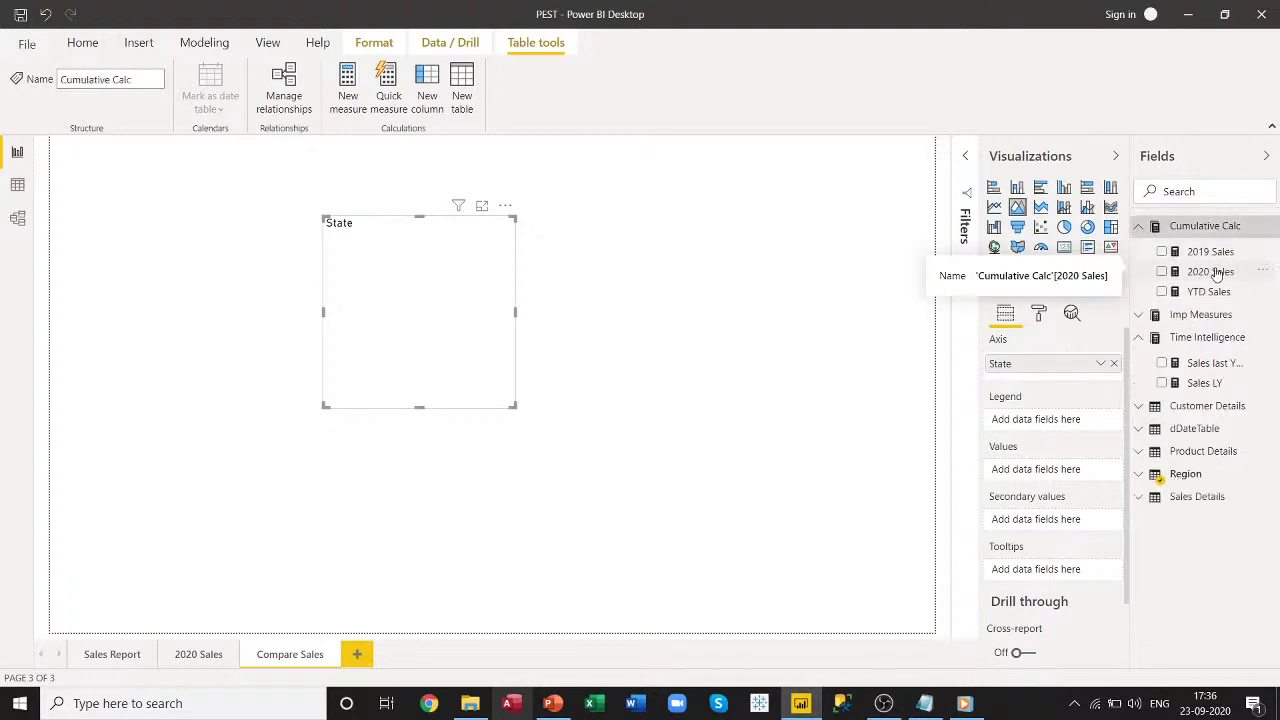
left_click_drag(1218, 274, 1063, 472)
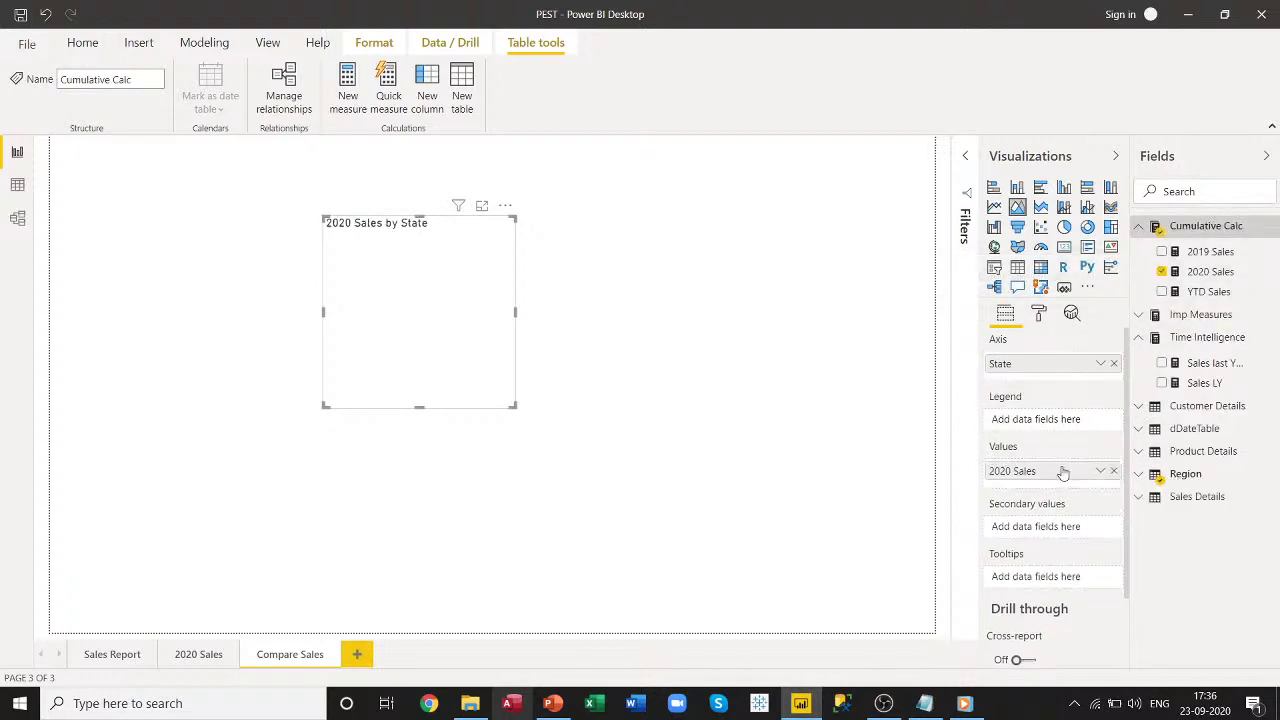
left_click(1138, 227)
left_click_drag(1200, 317, 1052, 532)
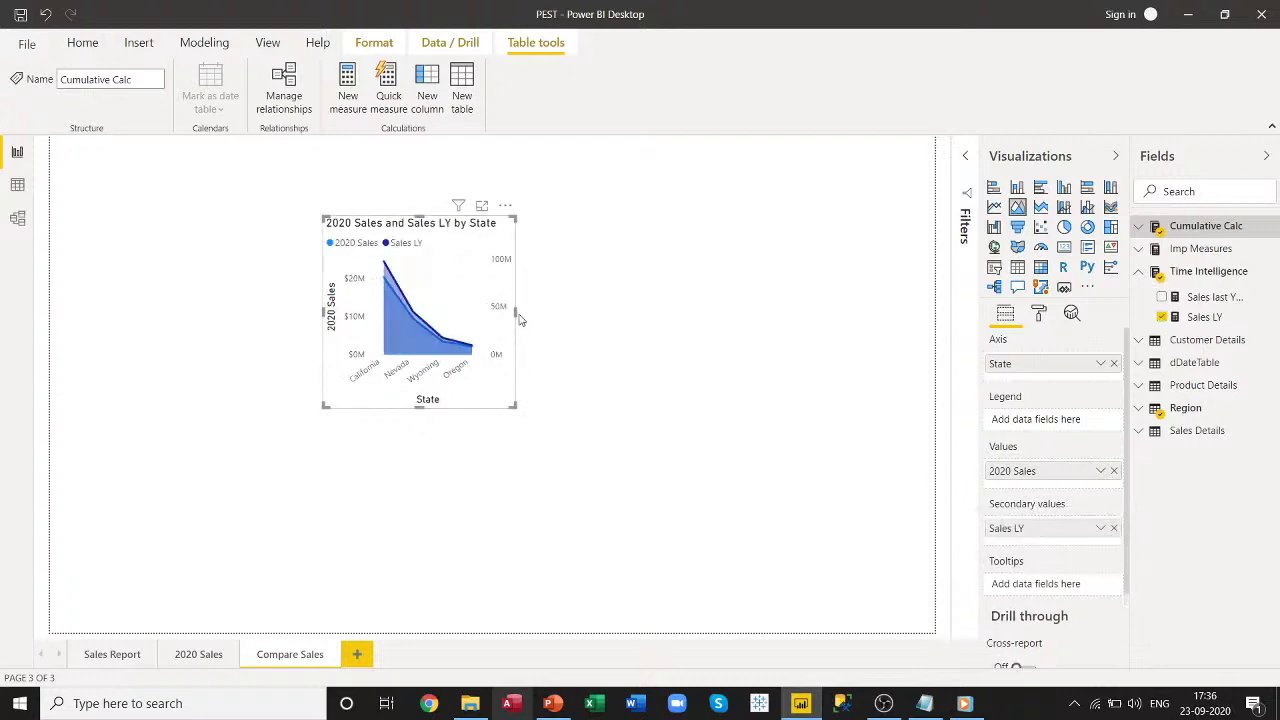
Widen the area chart, move it to the upper-left area of the report page and make it slightly taller.
left_click_drag(515, 312, 857, 334)
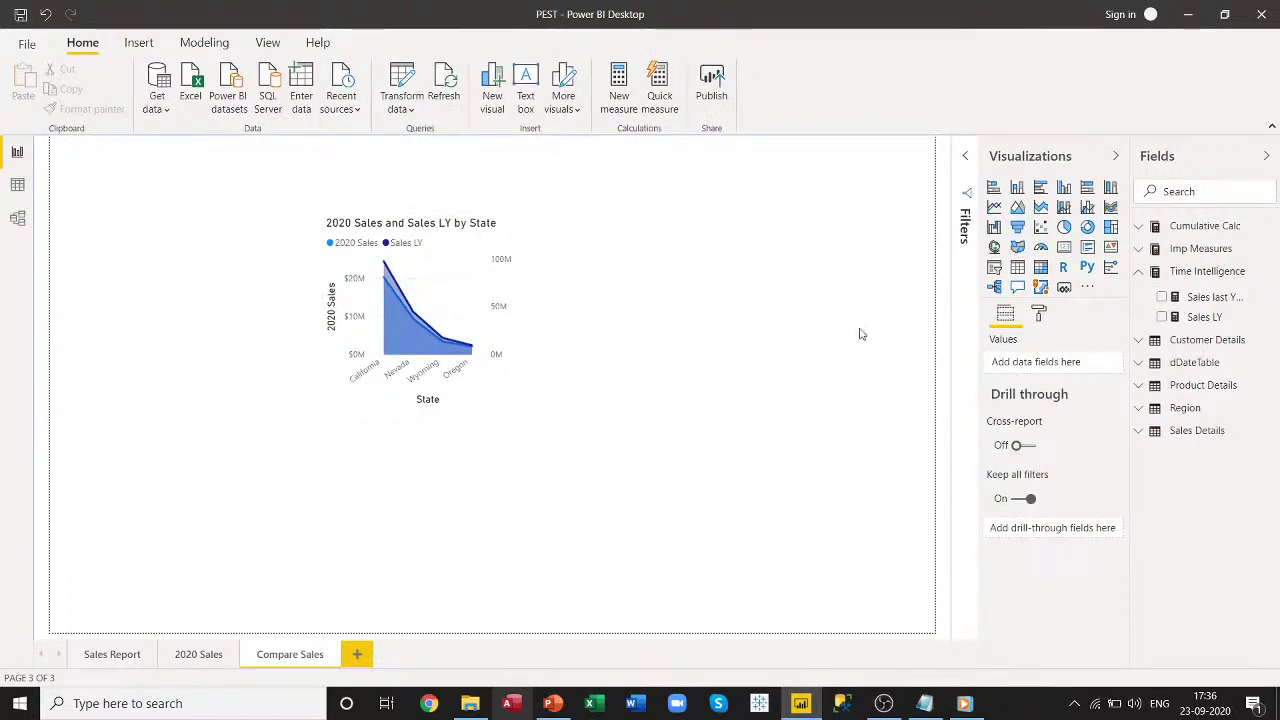
left_click(516, 383)
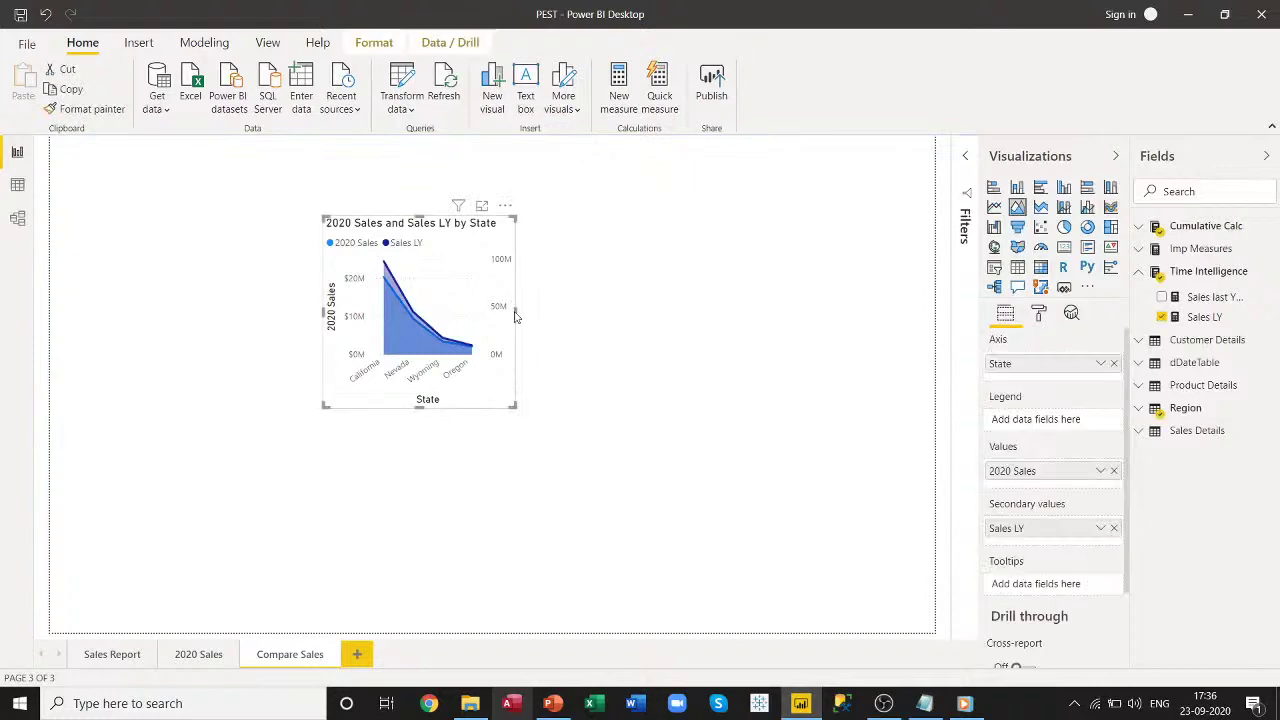
left_click_drag(517, 312, 905, 314)
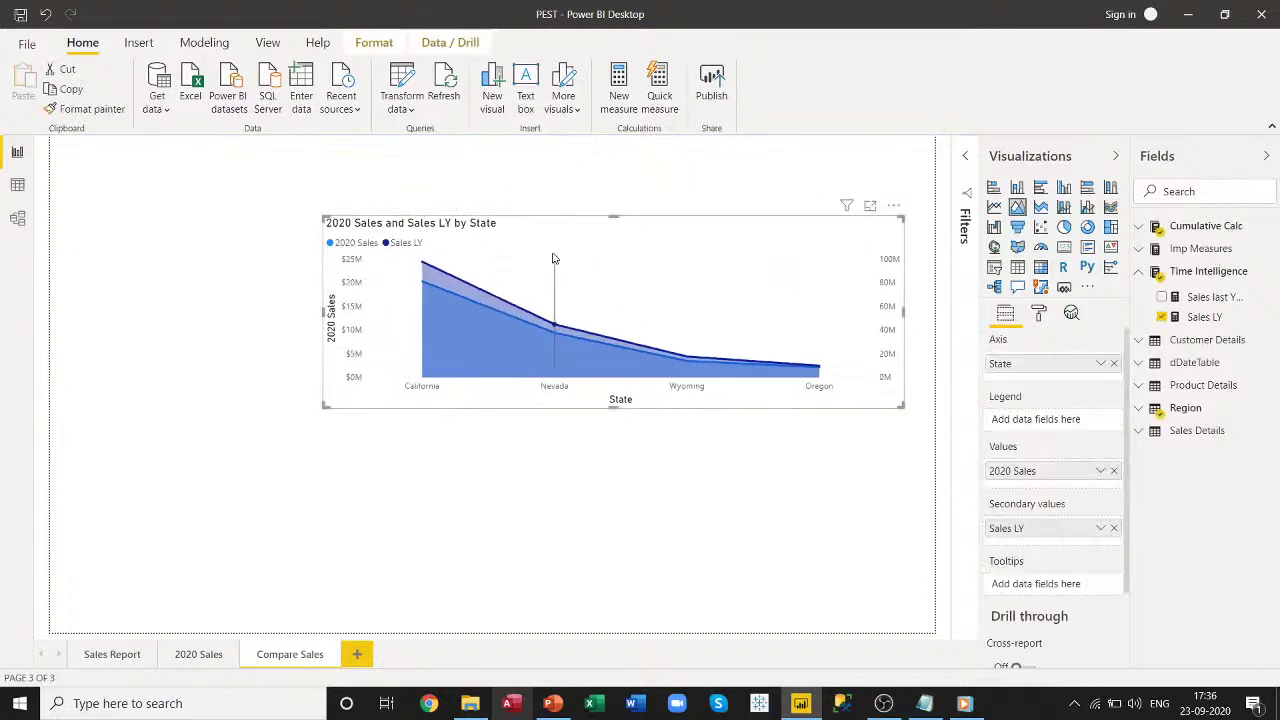
left_click_drag(659, 238, 421, 175)
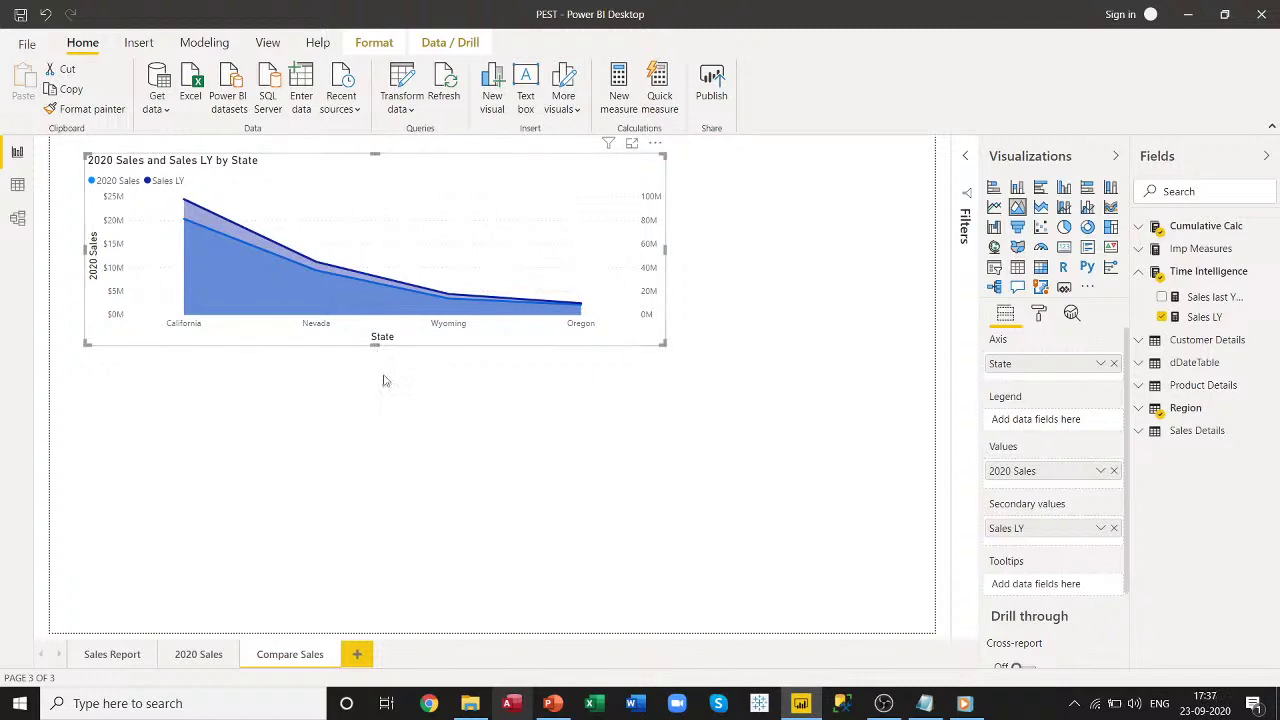
left_click_drag(375, 344, 372, 384)
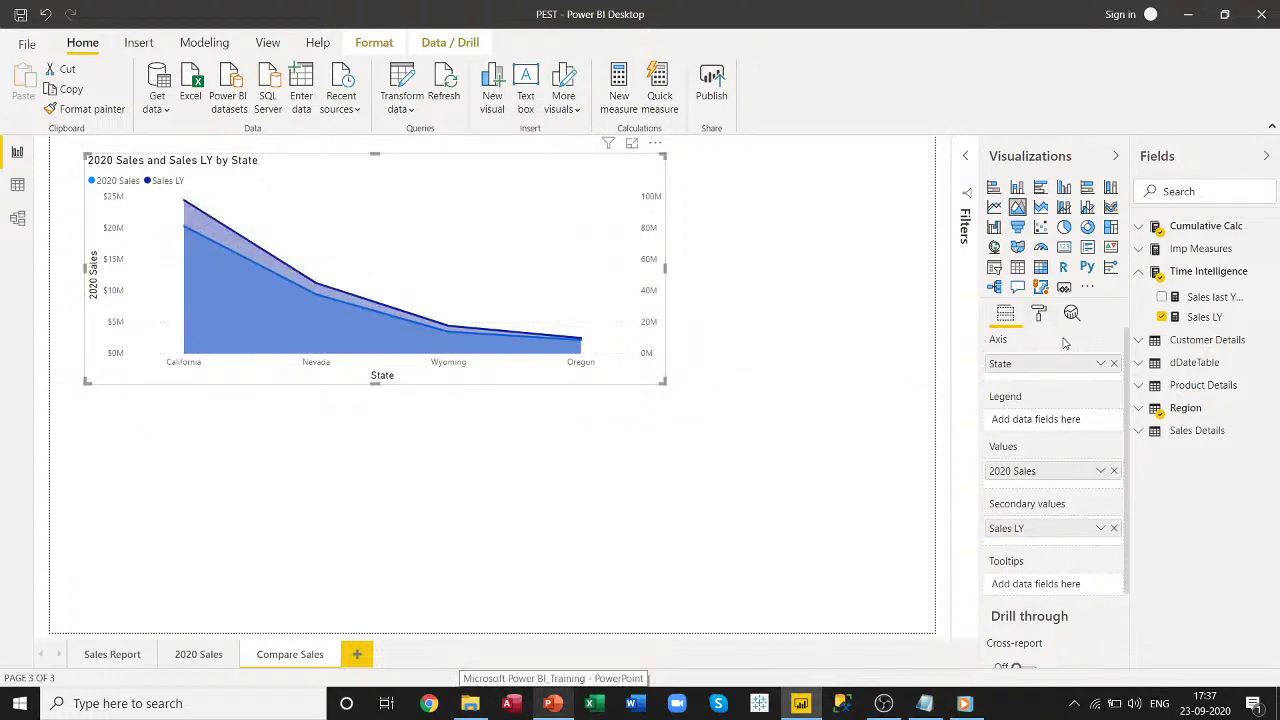
Set the area chart's data colors to yellow for 2020 Sales and dark grey for Sales LY.
left_click(1041, 315)
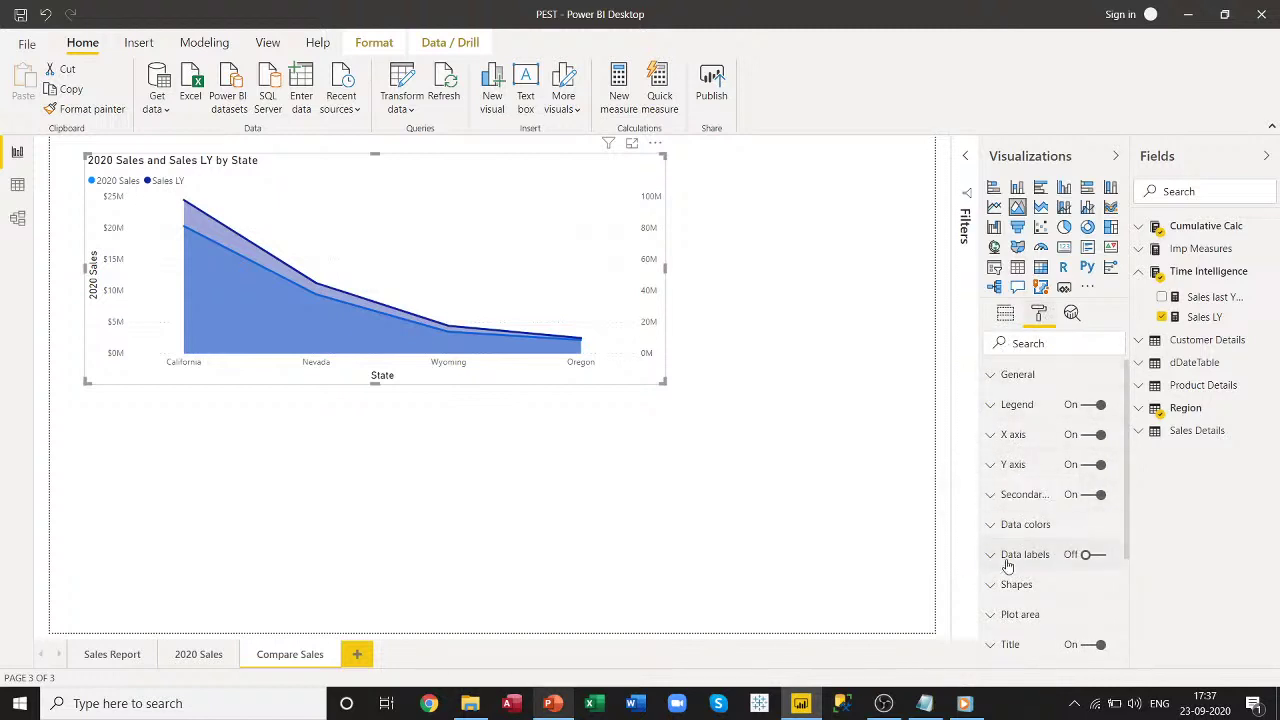
left_click(995, 527)
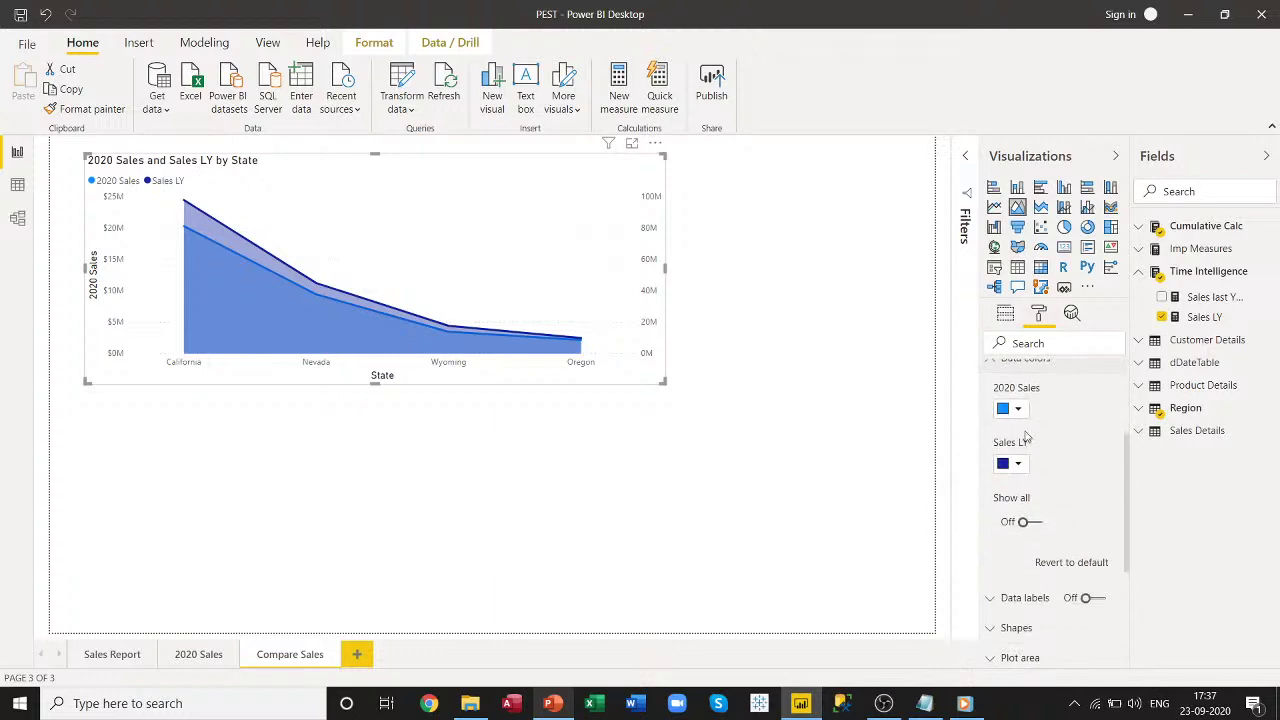
left_click(1019, 409)
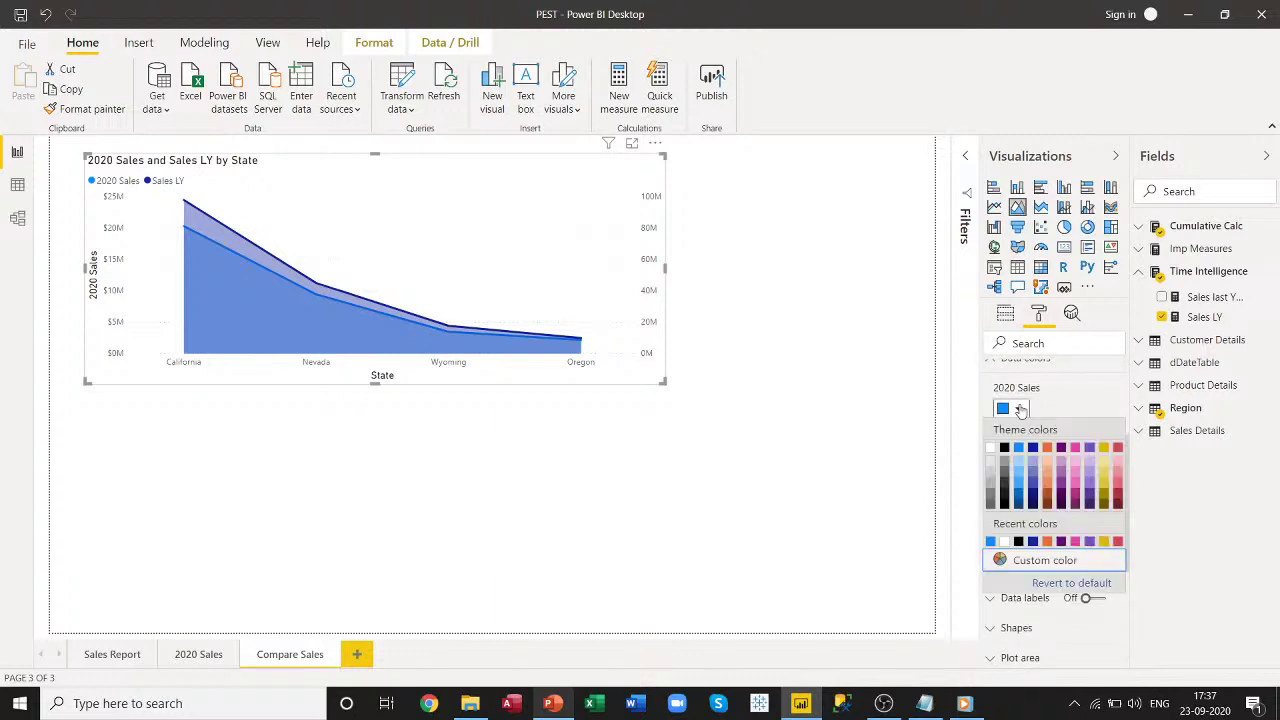
left_click(1105, 499)
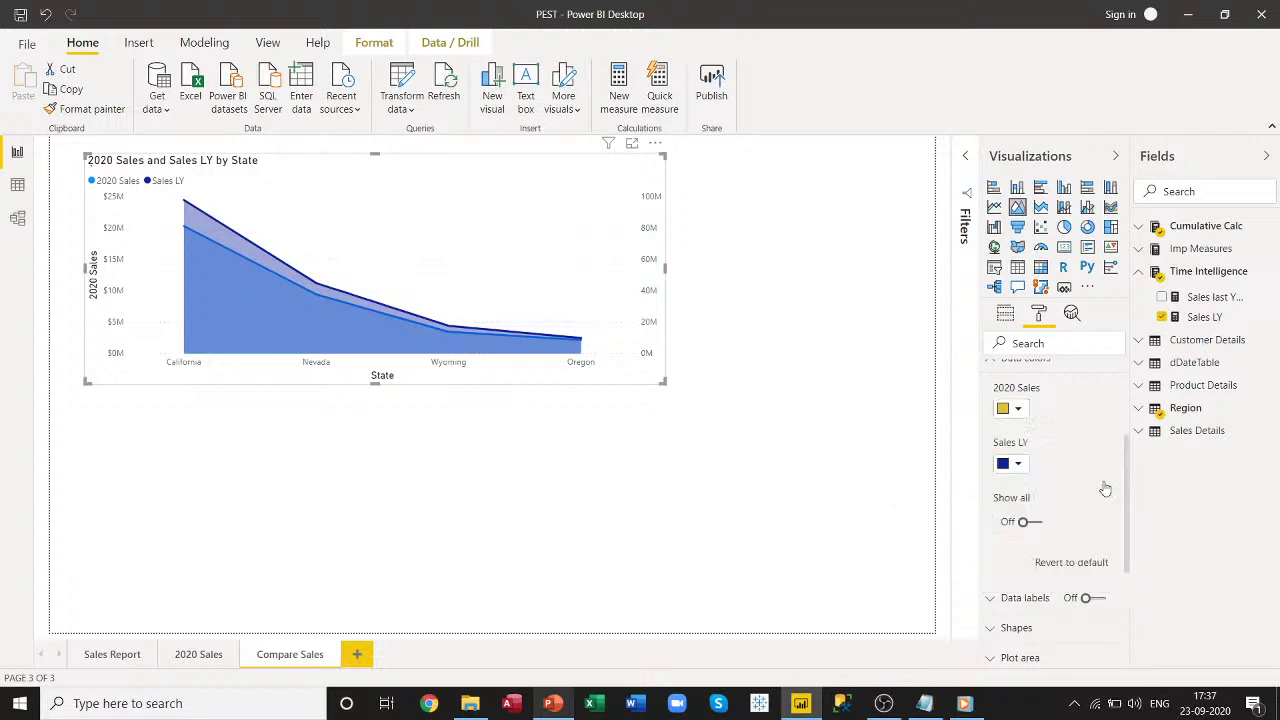
left_click(1018, 464)
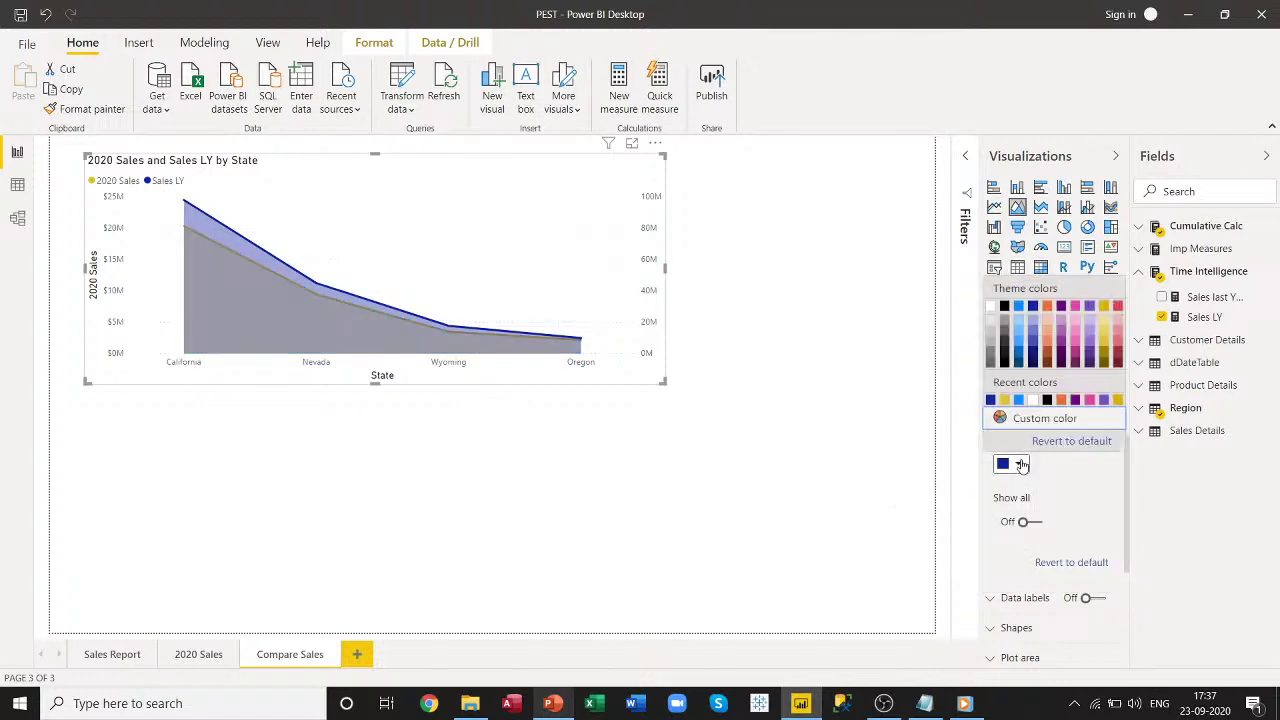
left_click(1004, 332)
left_click(645, 488)
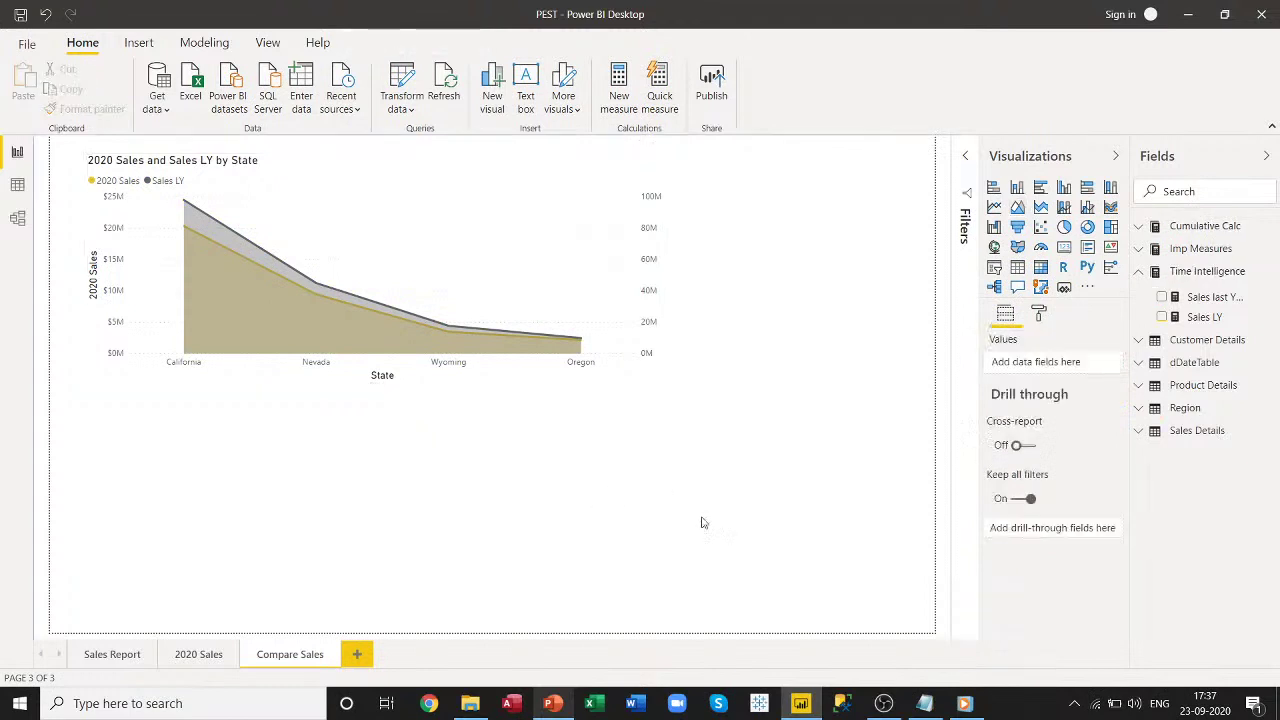
Widen the area chart to nearly the full page width and check it against the tables on the 2020 Sales page.
left_click(636, 381)
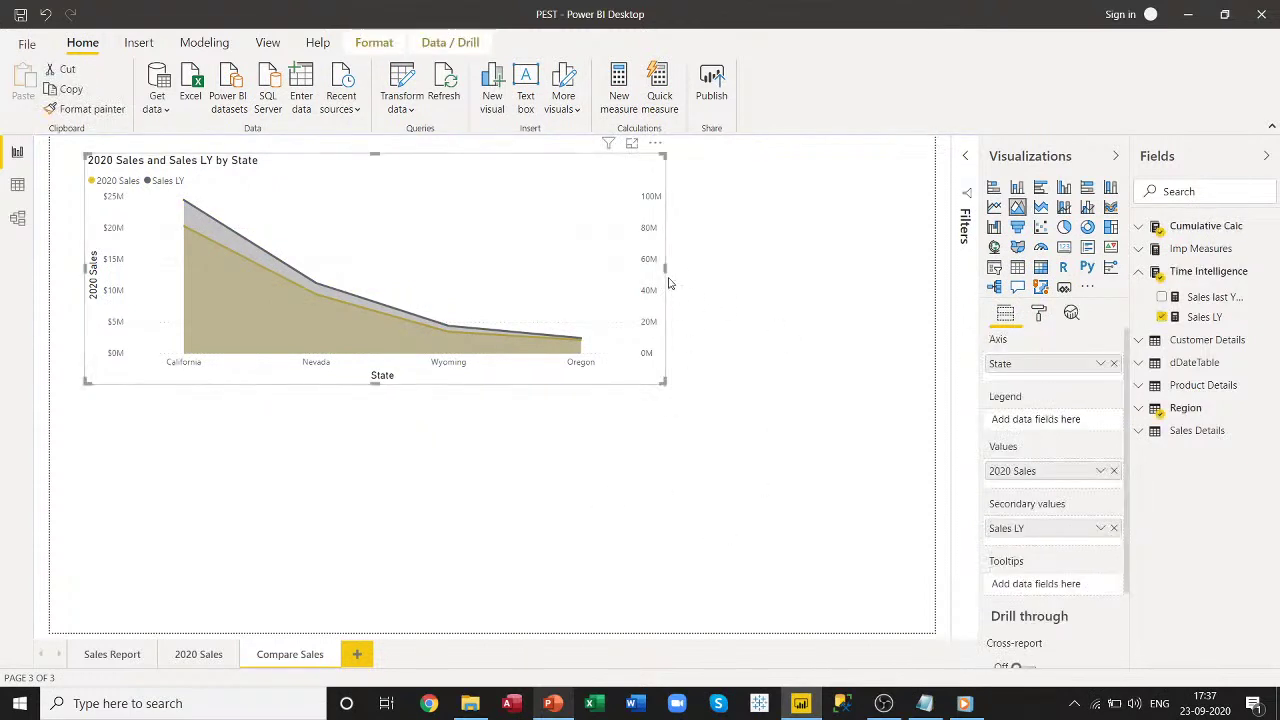
left_click_drag(666, 277, 925, 291)
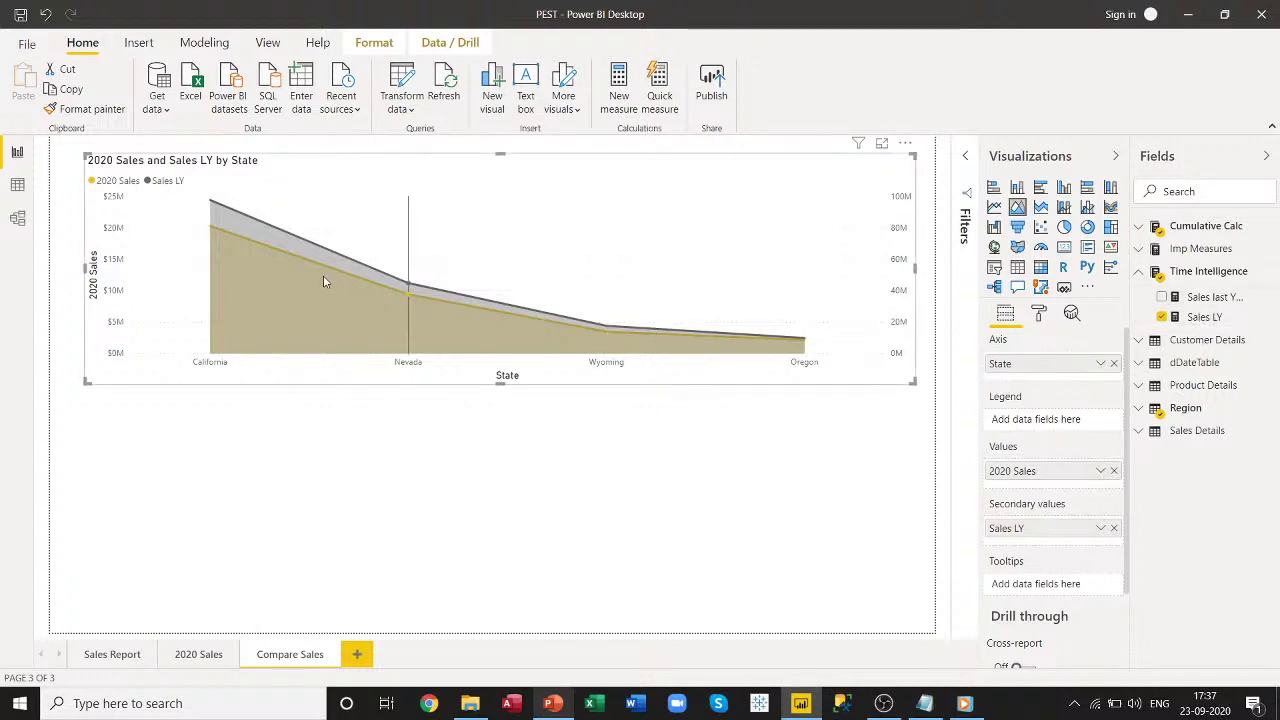
left_click(206, 652)
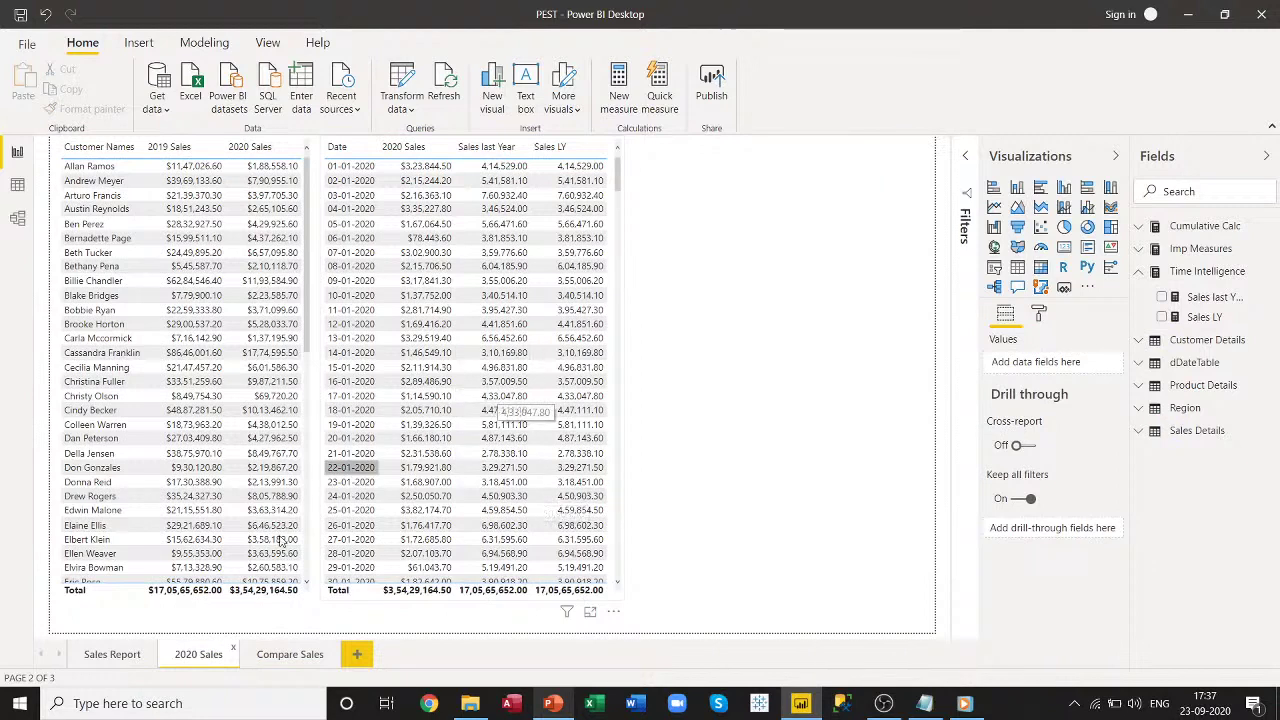
left_click(289, 654)
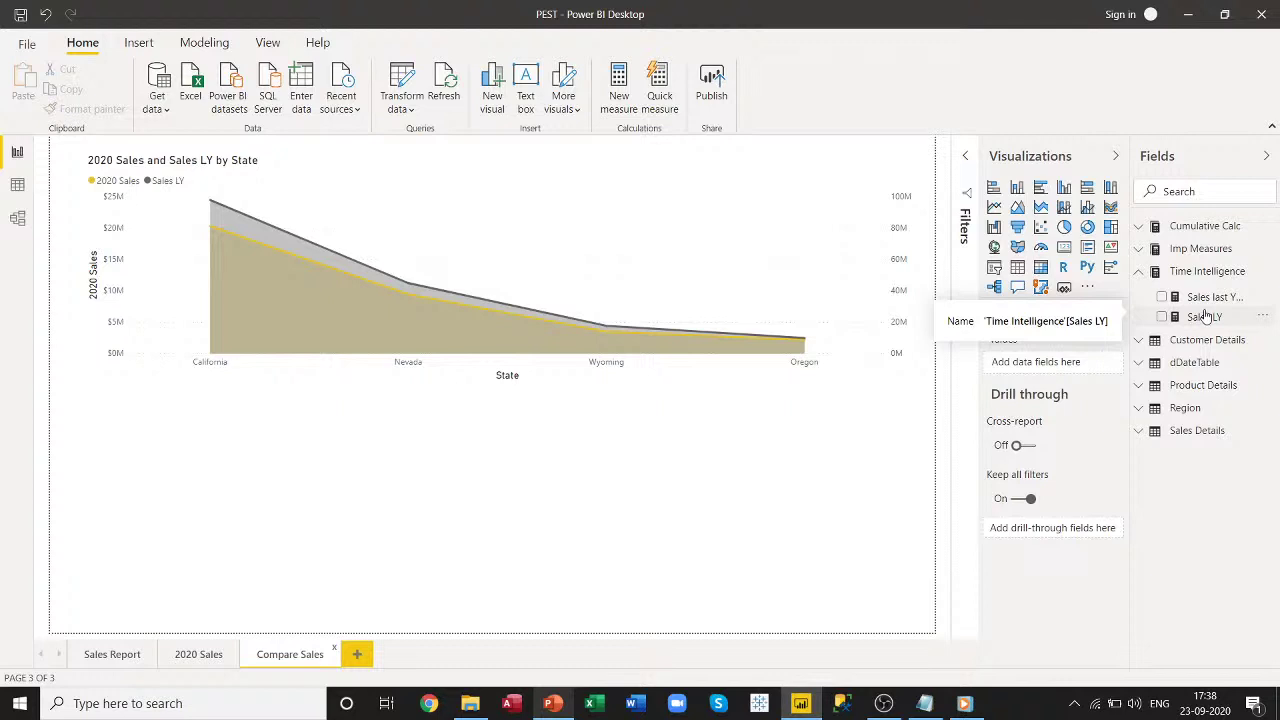
Create a measure named Profit LY in the Time Intelligence table, starting its formula with CALCULATE([Total Profit].
right_click(1219, 280)
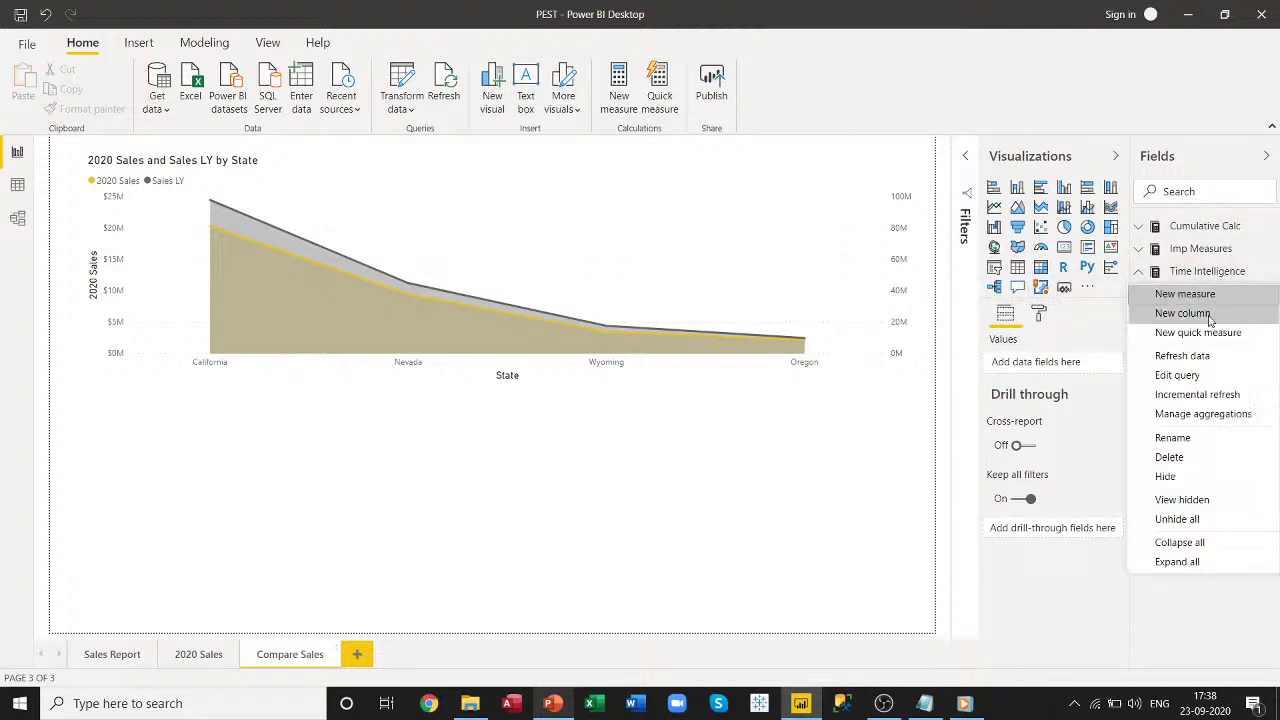
left_click(1203, 296)
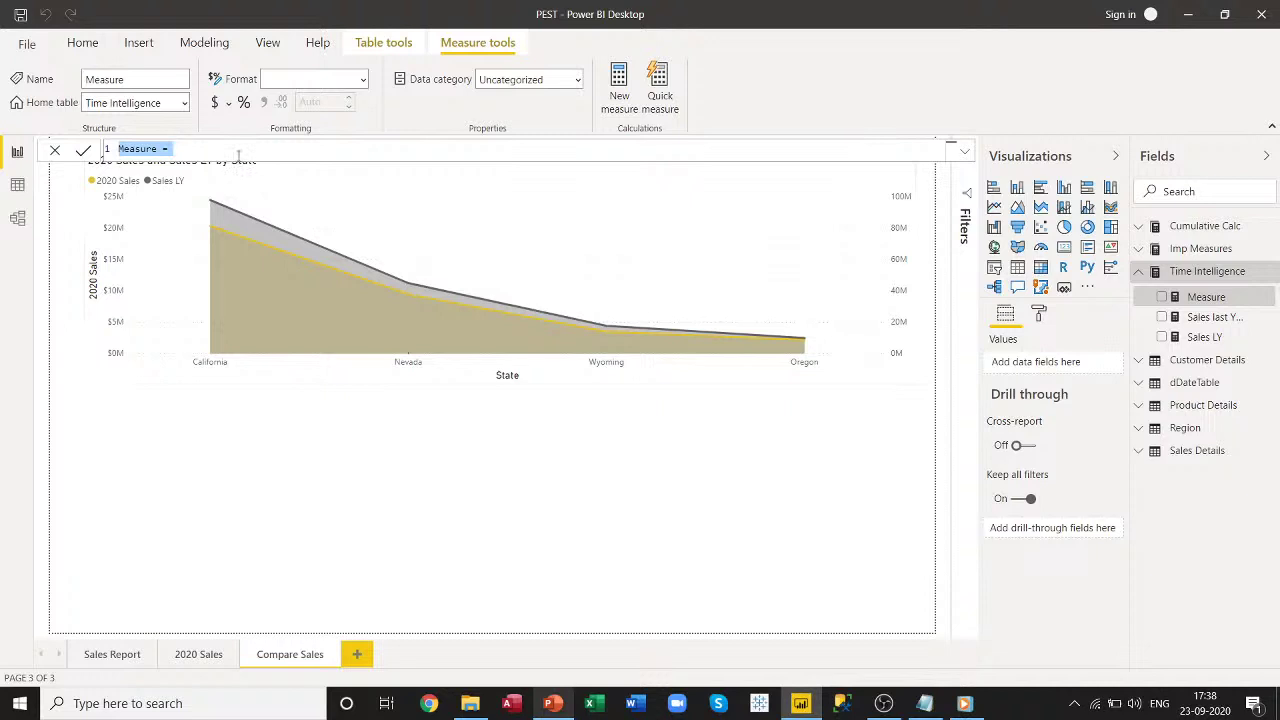
type("Profit LY = c")
type("a")
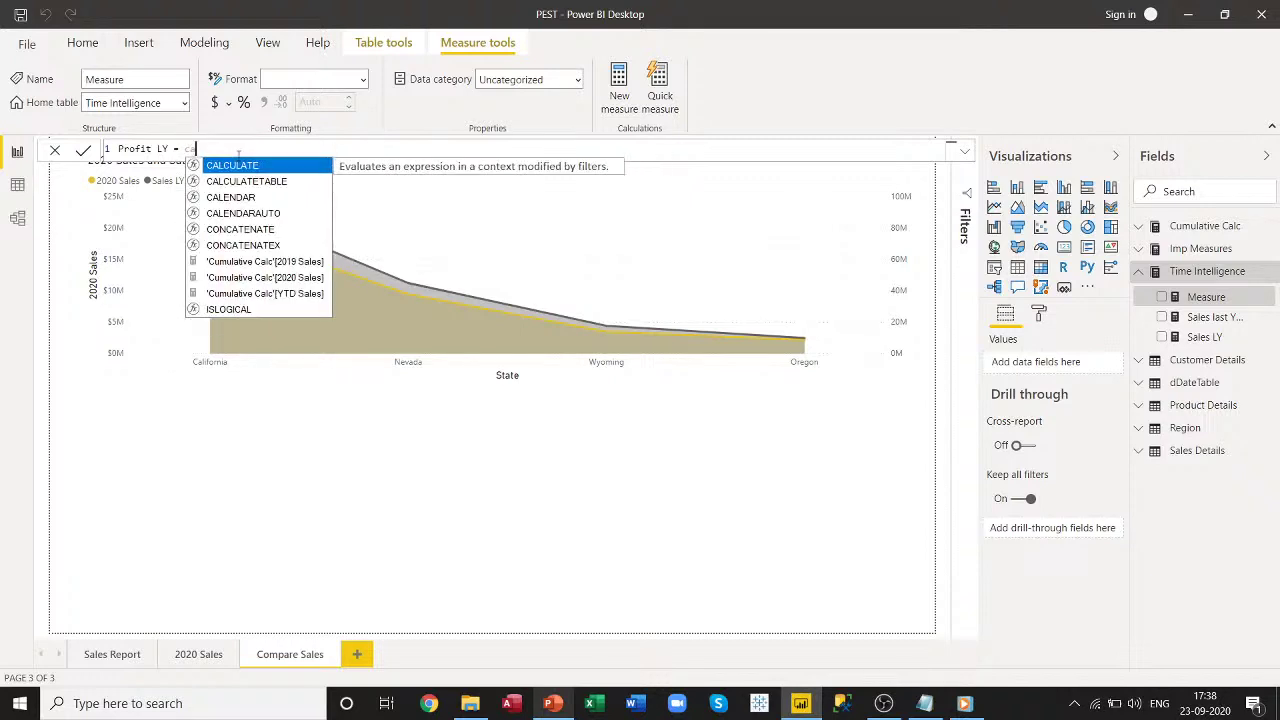
key("Tab")
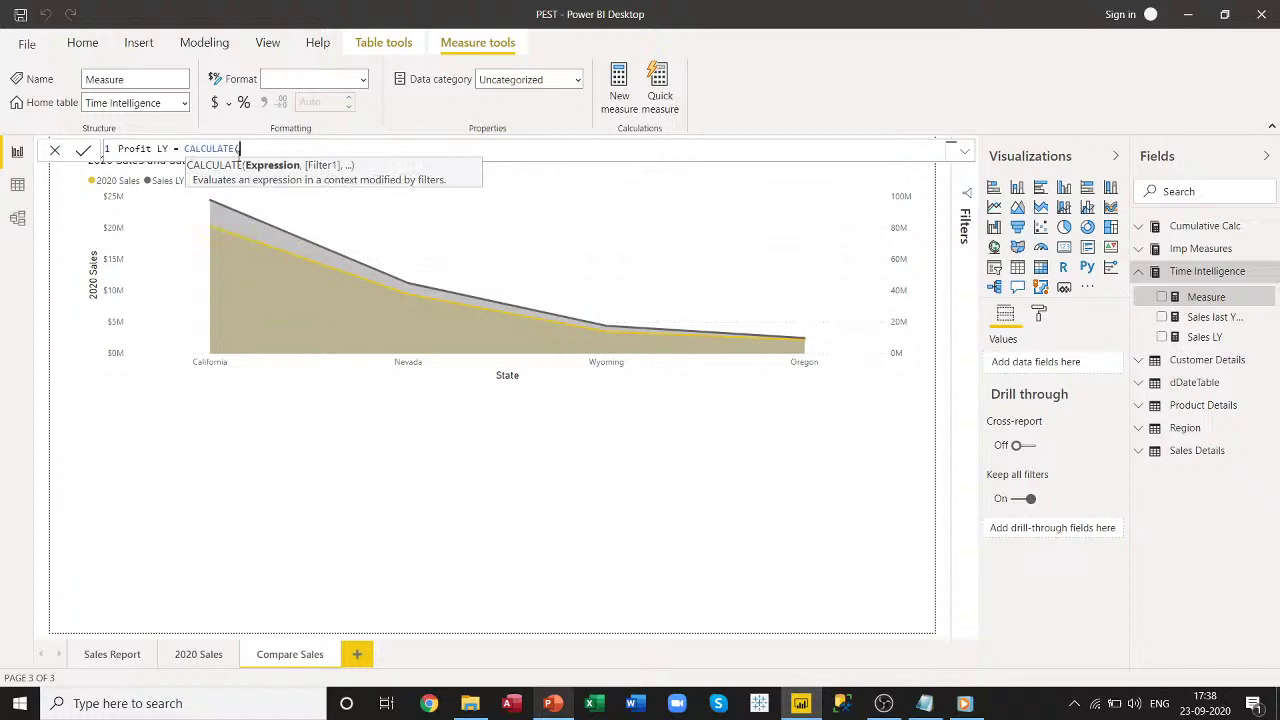
type("tota")
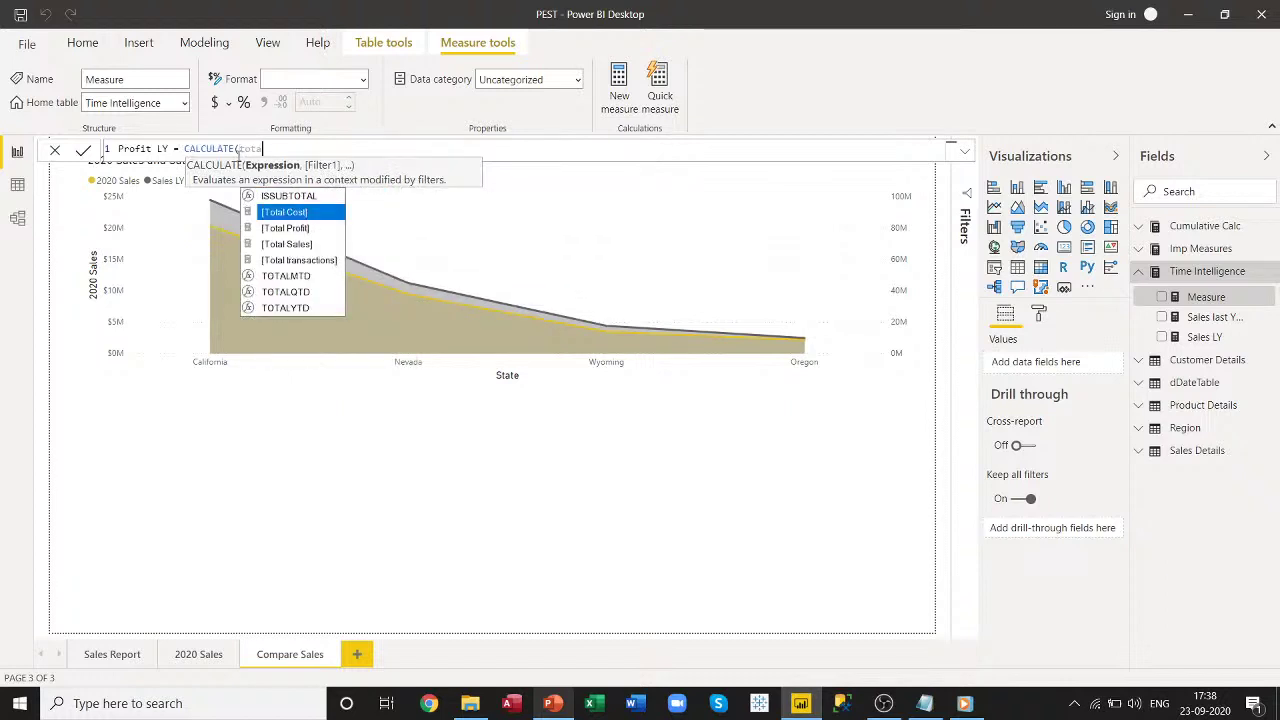
key("Down")
key("Tab")
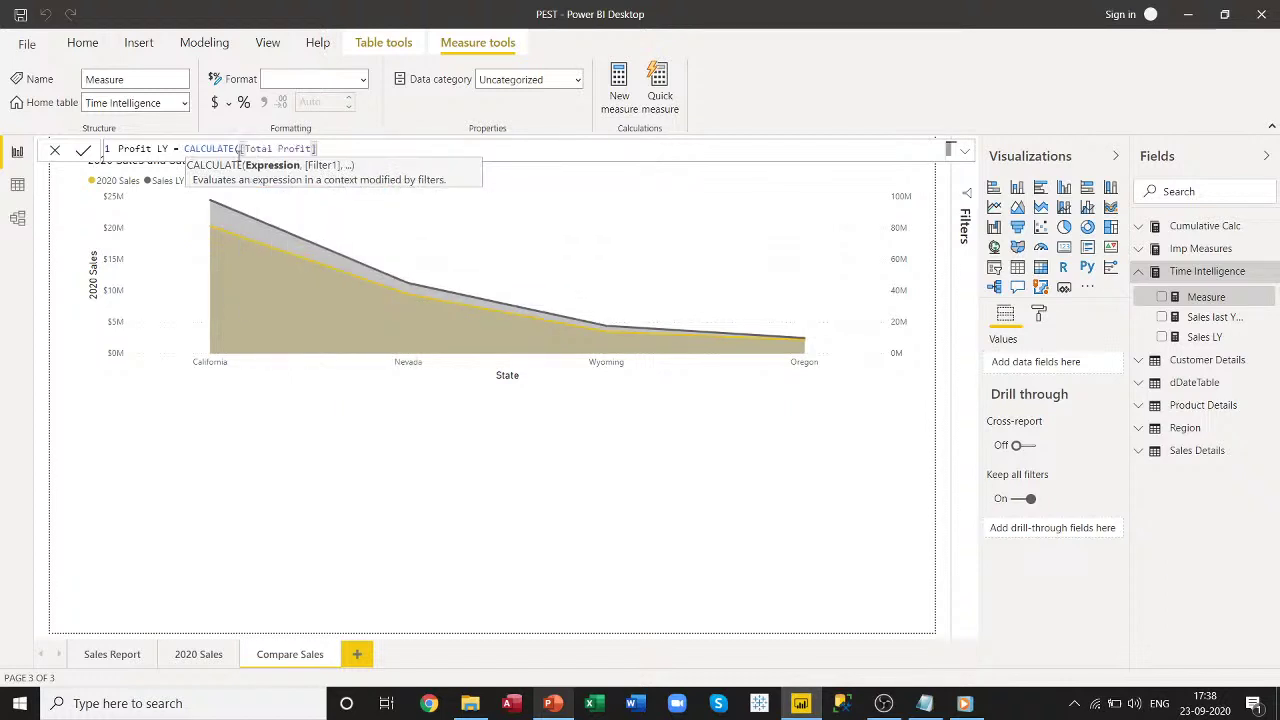
Complete the Profit LY formula with the filter DATEADD(dDateTable[Date],-1,YEAR), commit the measure and collapse the Time Intelligence table.
type(",date")
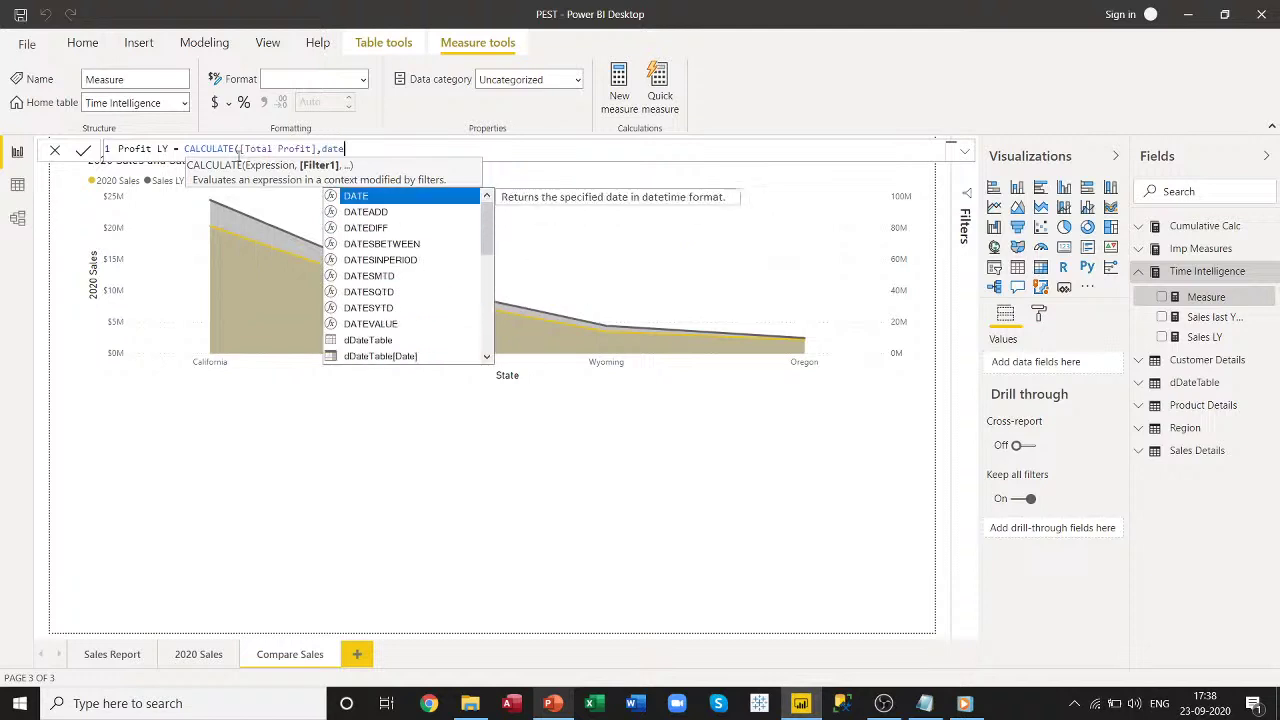
key("Down")
key("Tab")
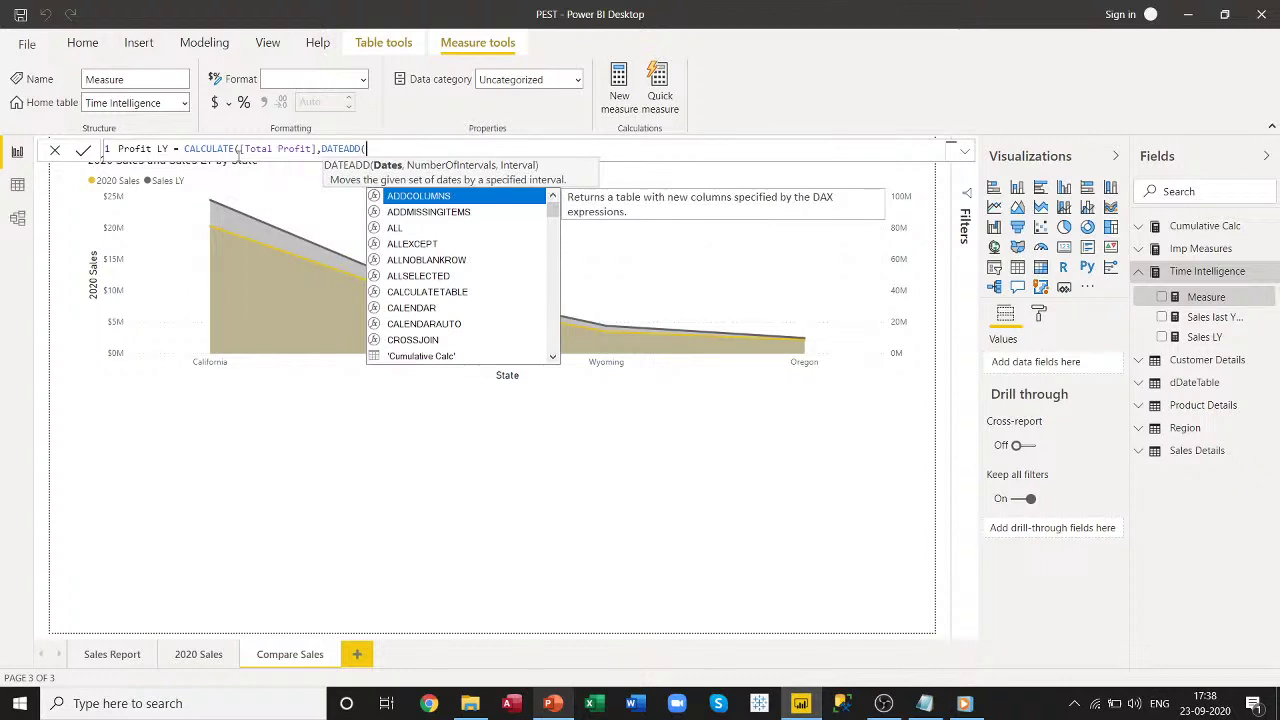
type("dat")
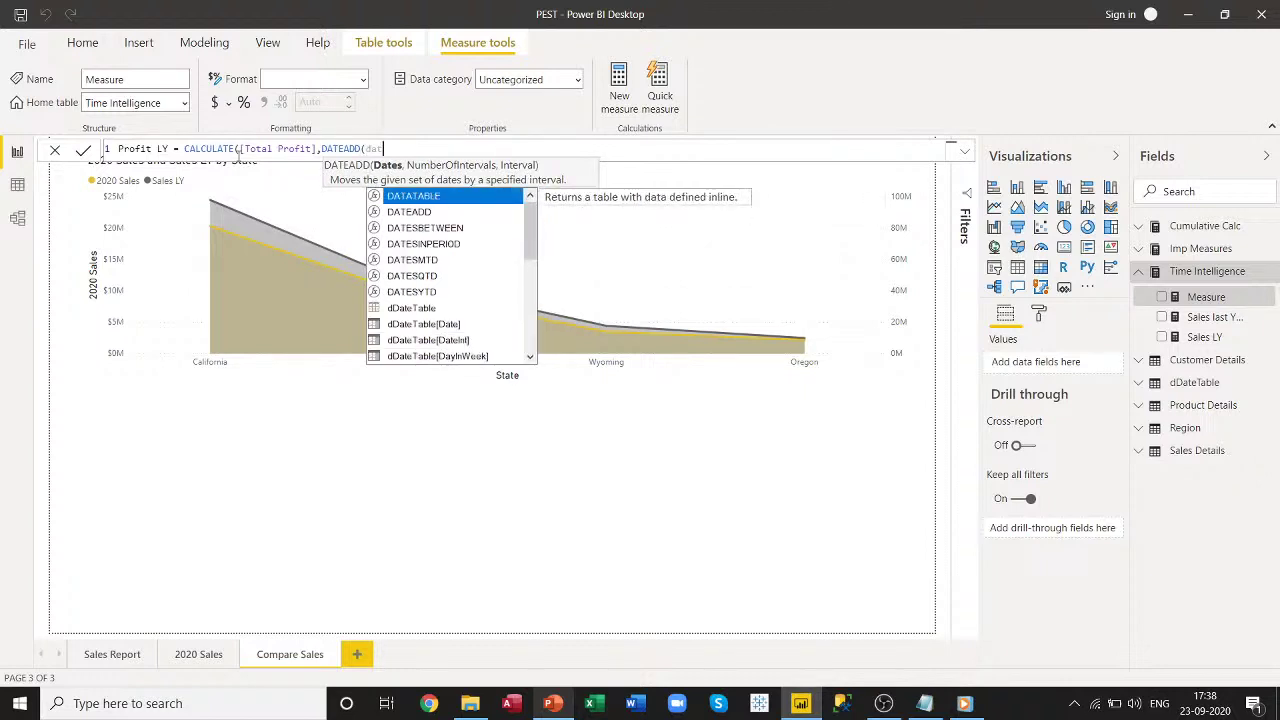
key("Down")
key("Down")
key("Down")
key("Down")
key("Down")
key("Tab")
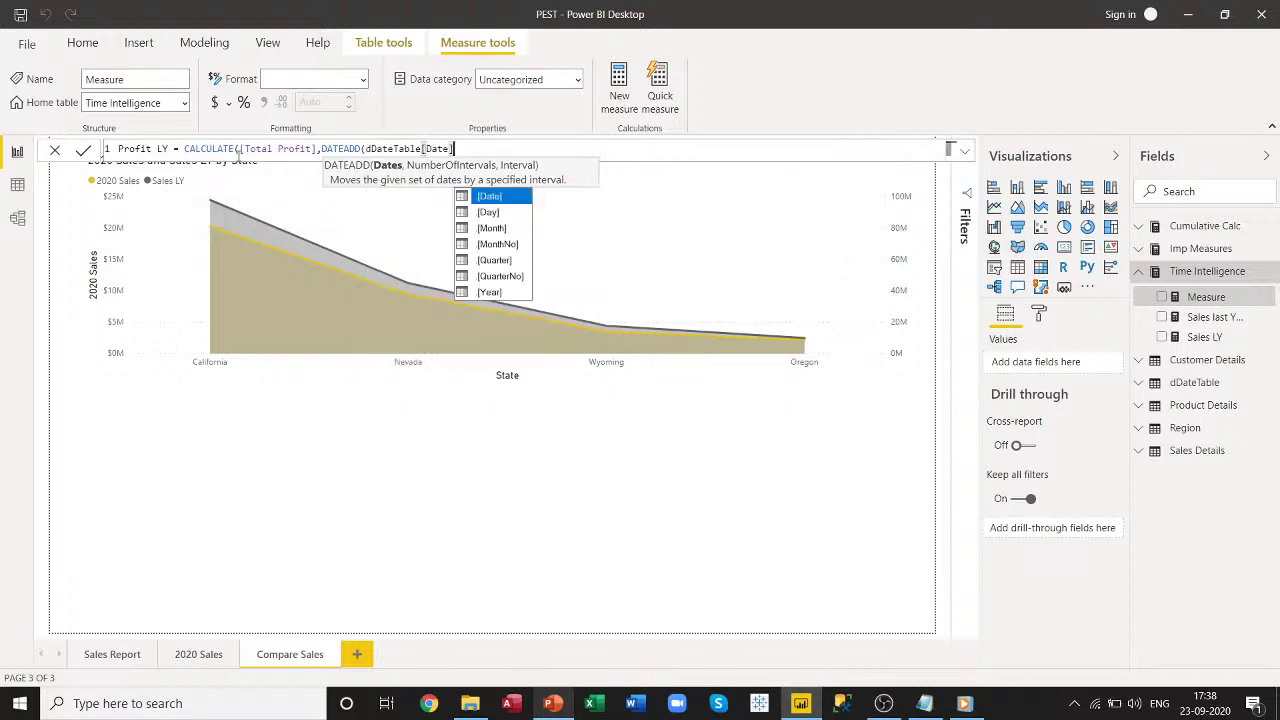
type(",-1")
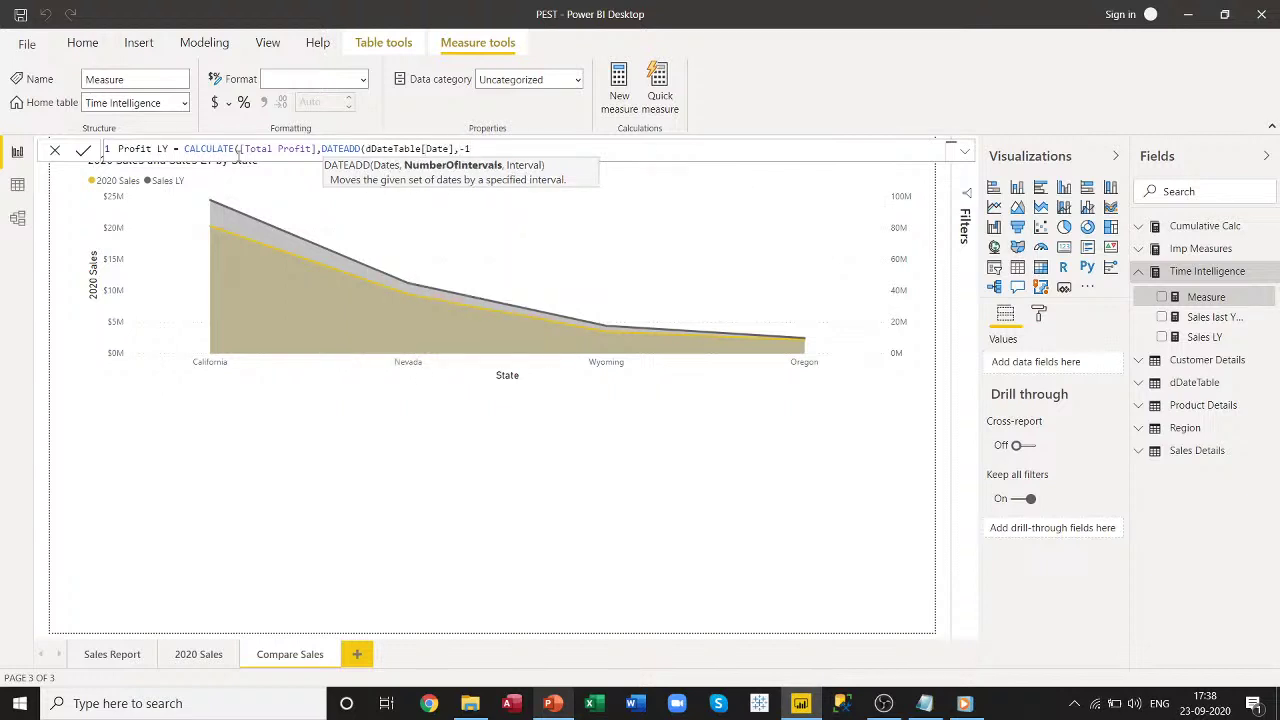
type(",year")
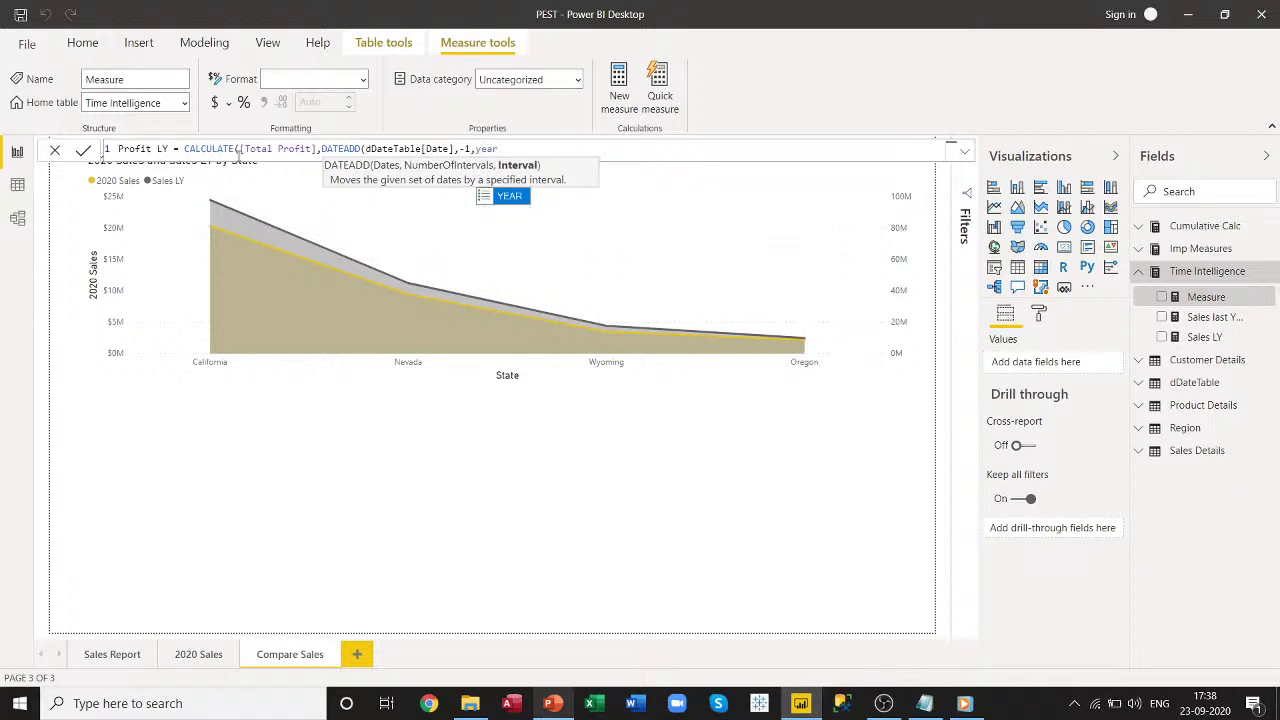
key("Tab")
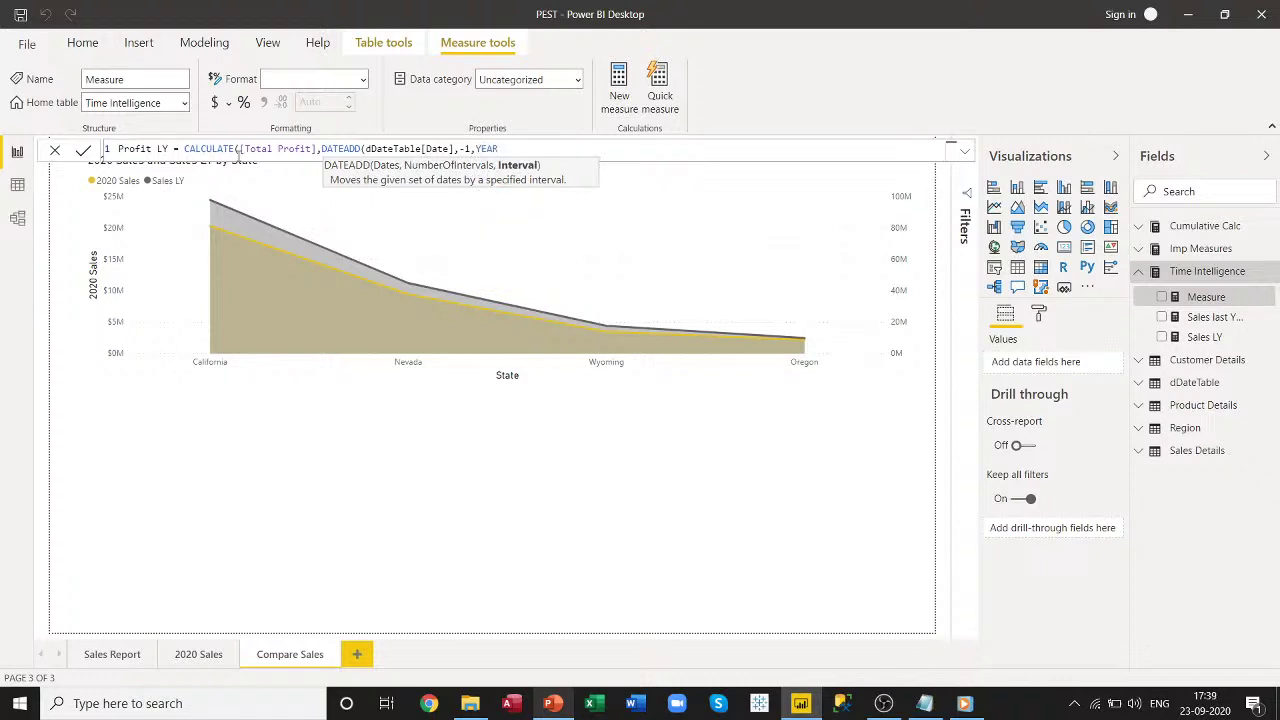
type(")")
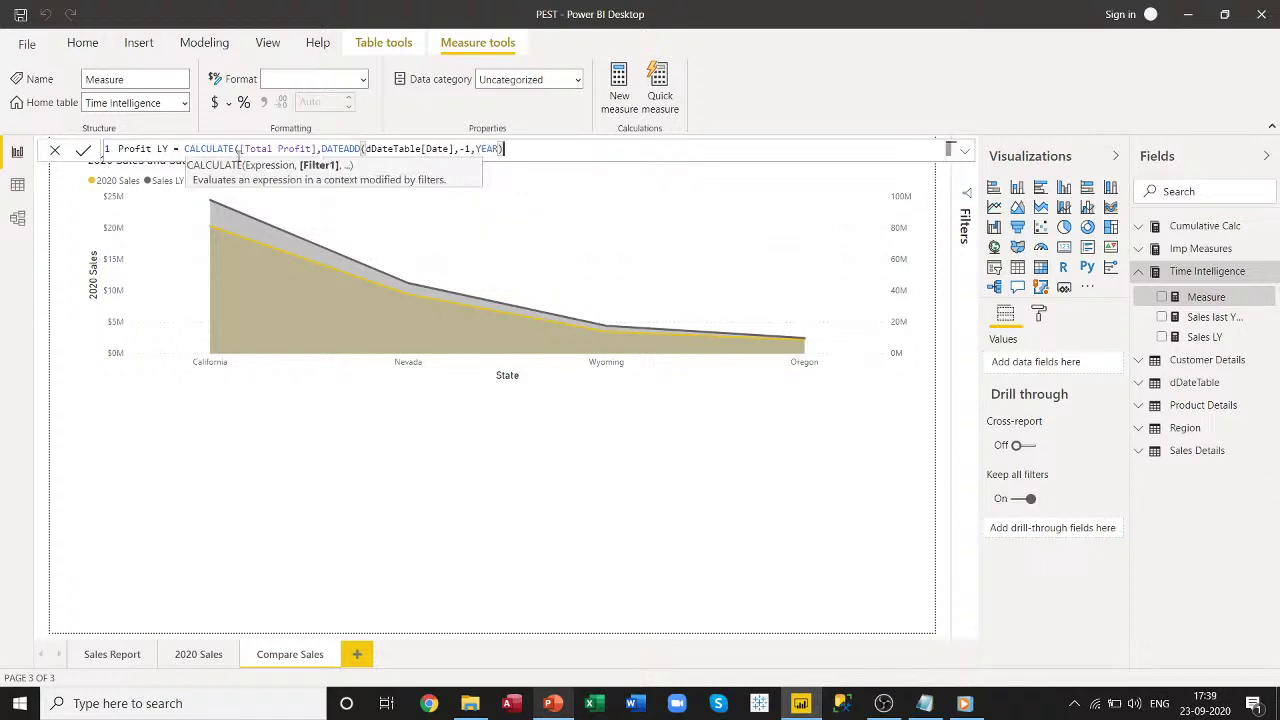
type(")")
key("Return")
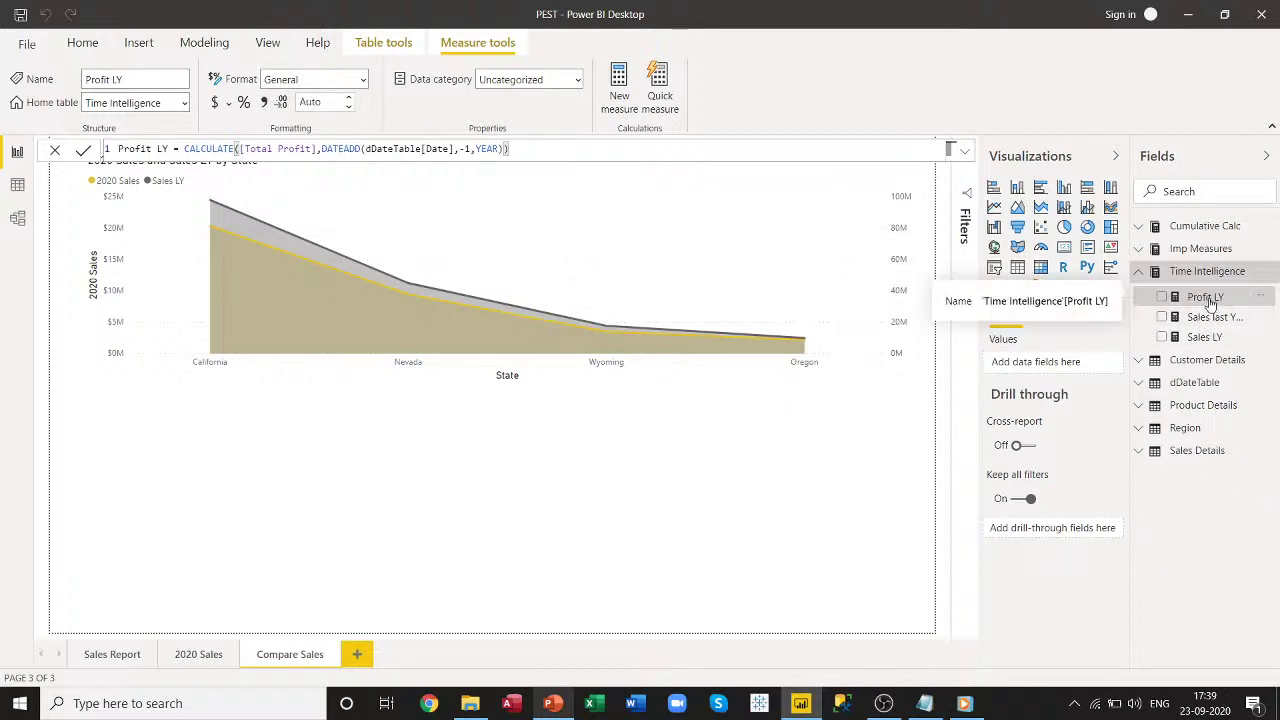
left_click(1139, 271)
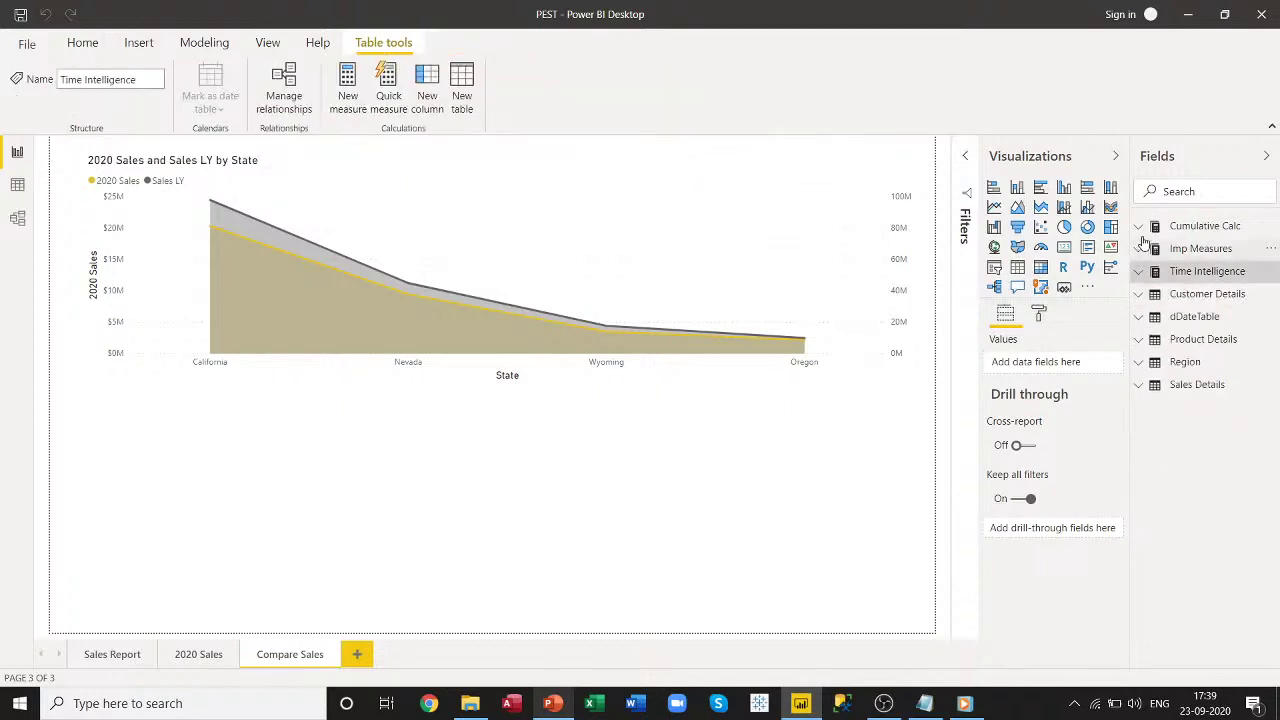
Check the measures in the Cumulative Calc and Time Intelligence tables and review the table relationships in the data model.
left_click(1142, 228)
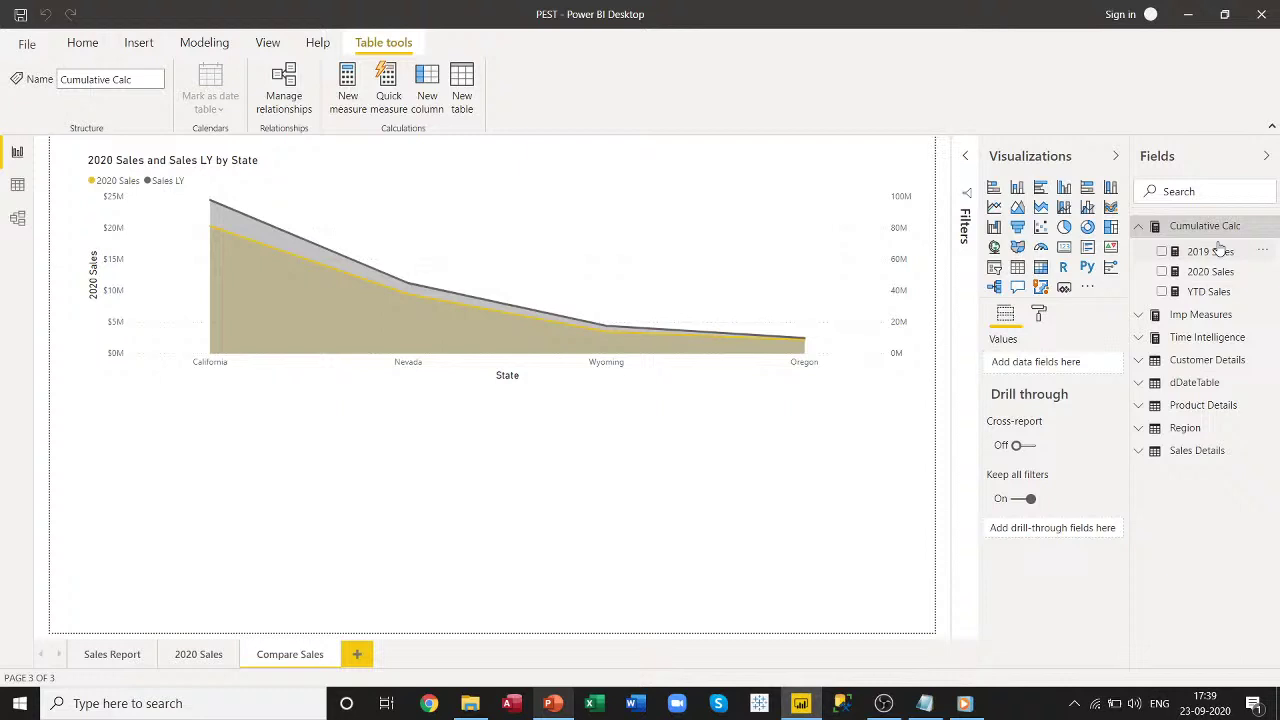
left_click(1139, 340)
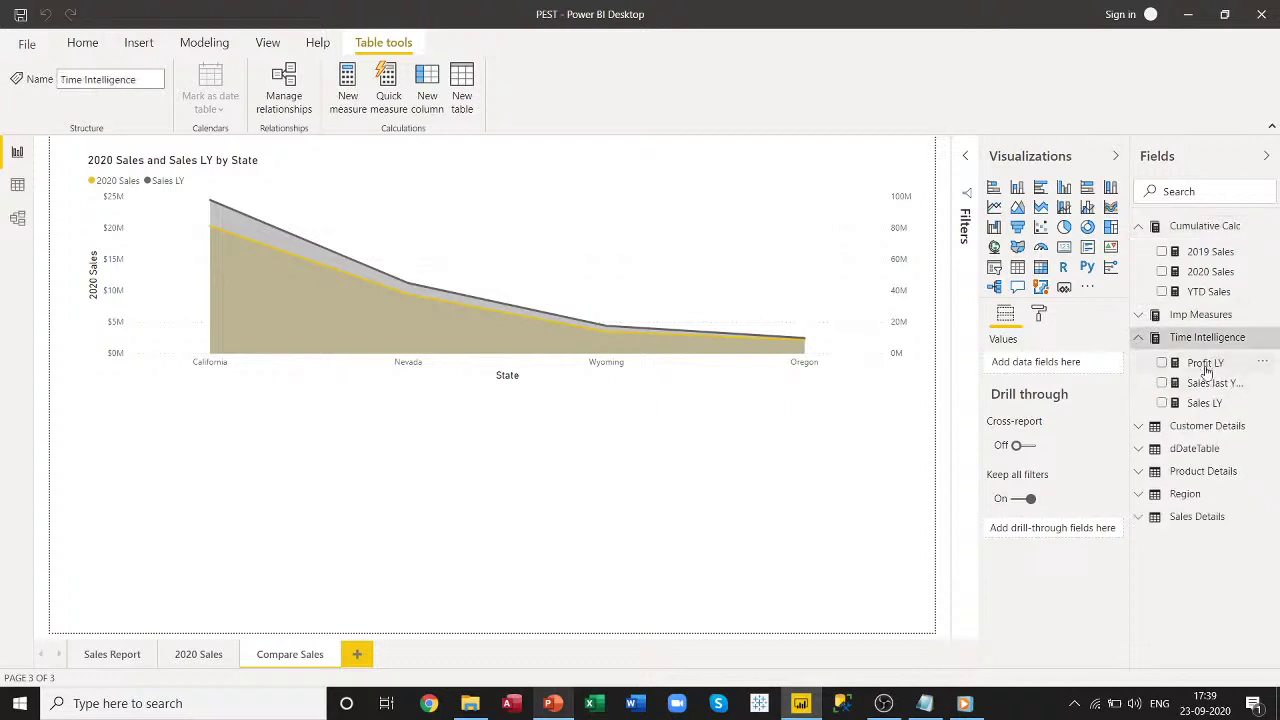
left_click(1139, 340)
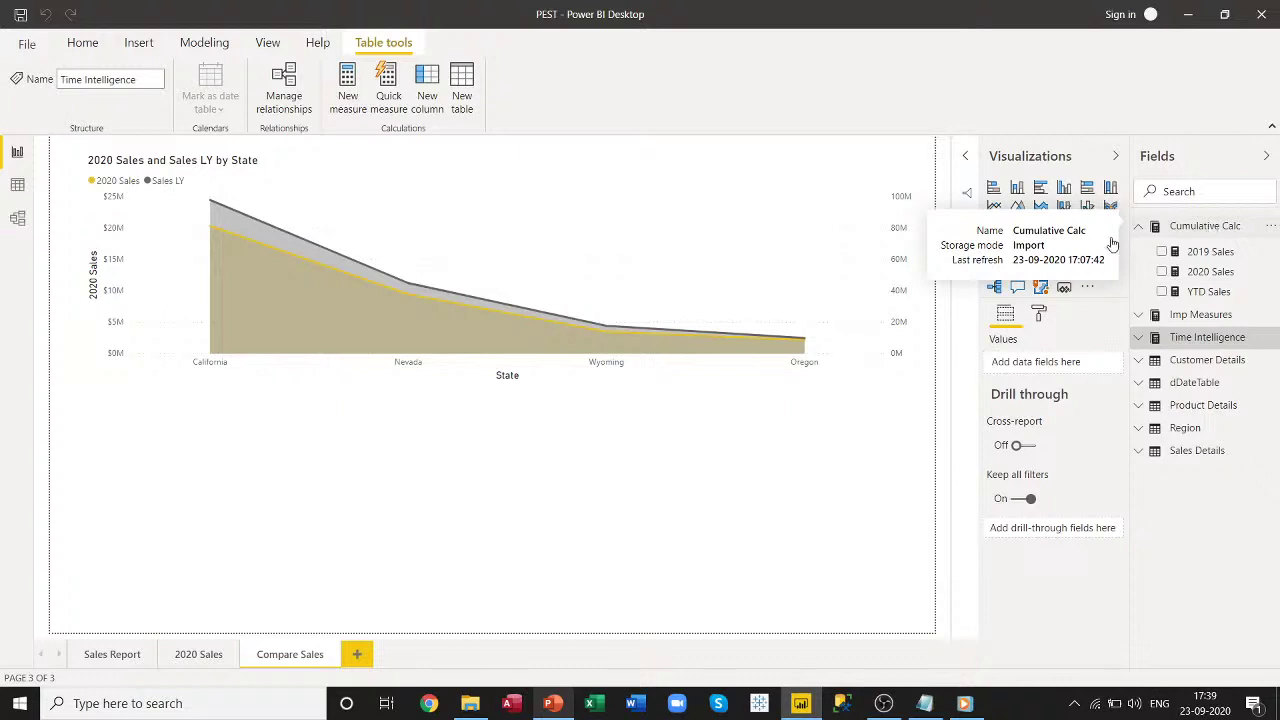
left_click(17, 217)
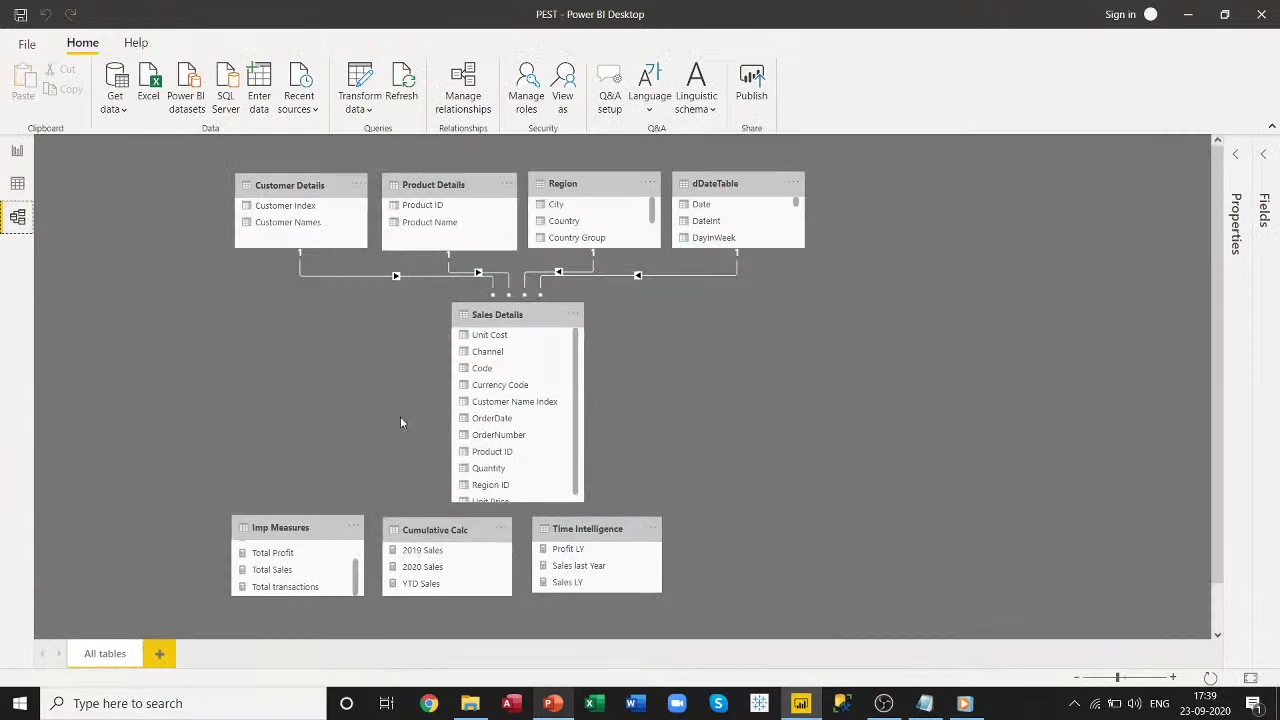
left_click(17, 151)
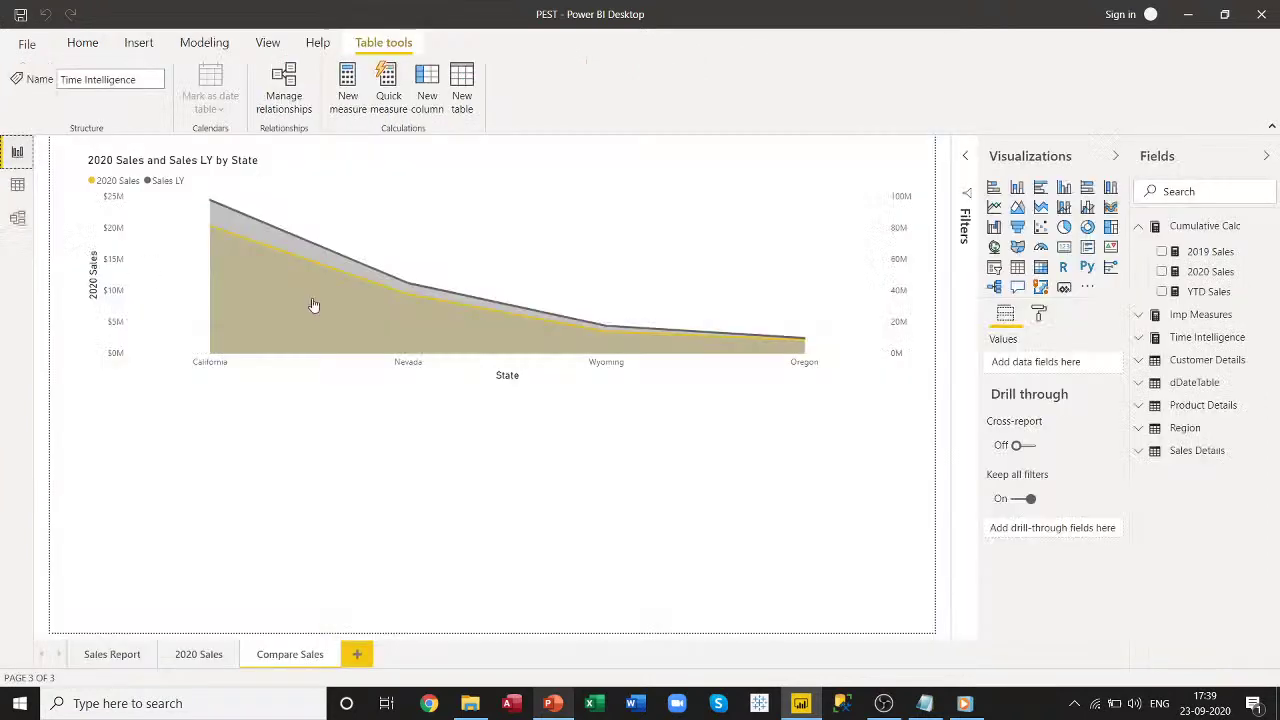
Copy the full formula of the 2020 Sales measure in the Cumulative Calc table.
right_click(1197, 230)
left_click(1210, 250)
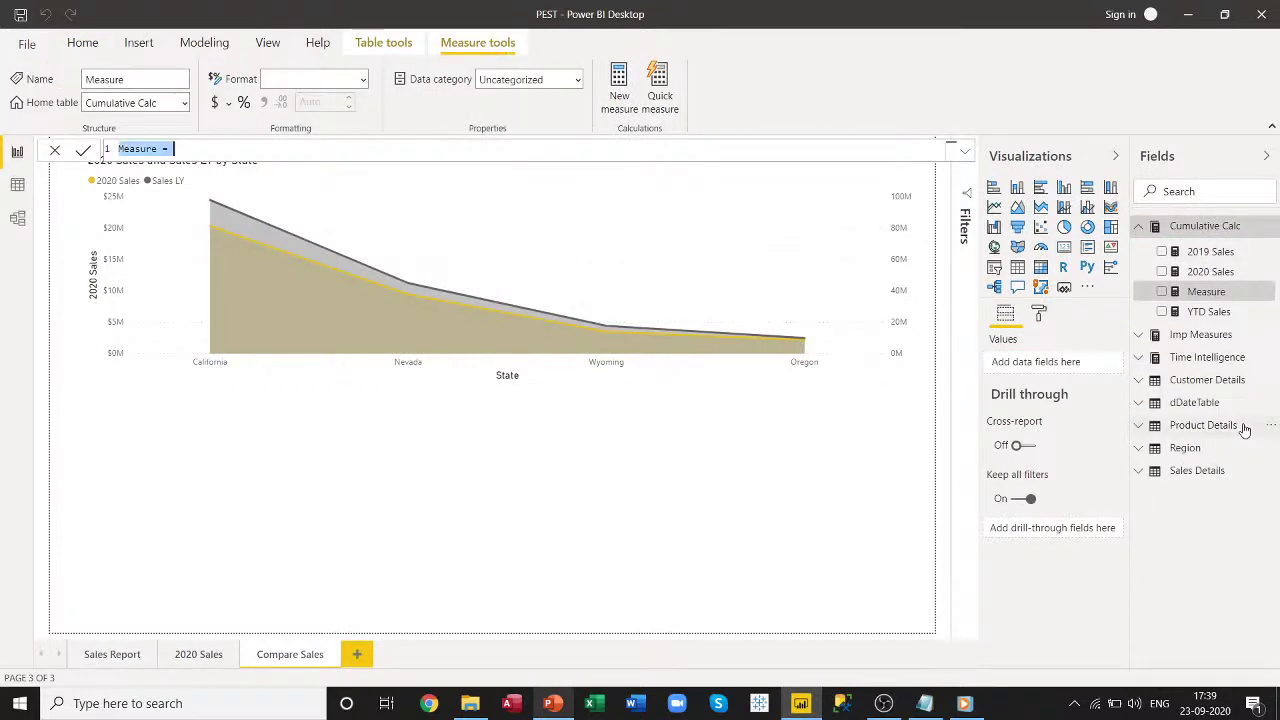
left_click(1201, 274)
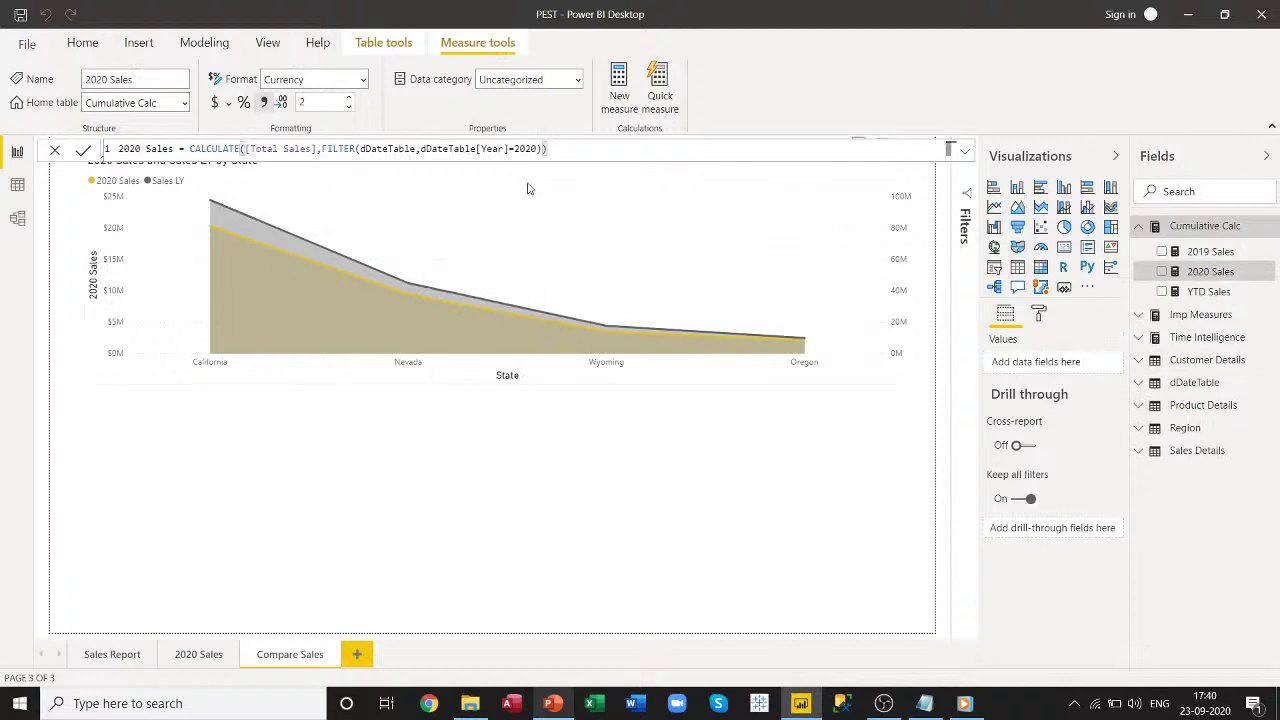
left_click_drag(549, 157, 9, 158)
key("ctrl+c")
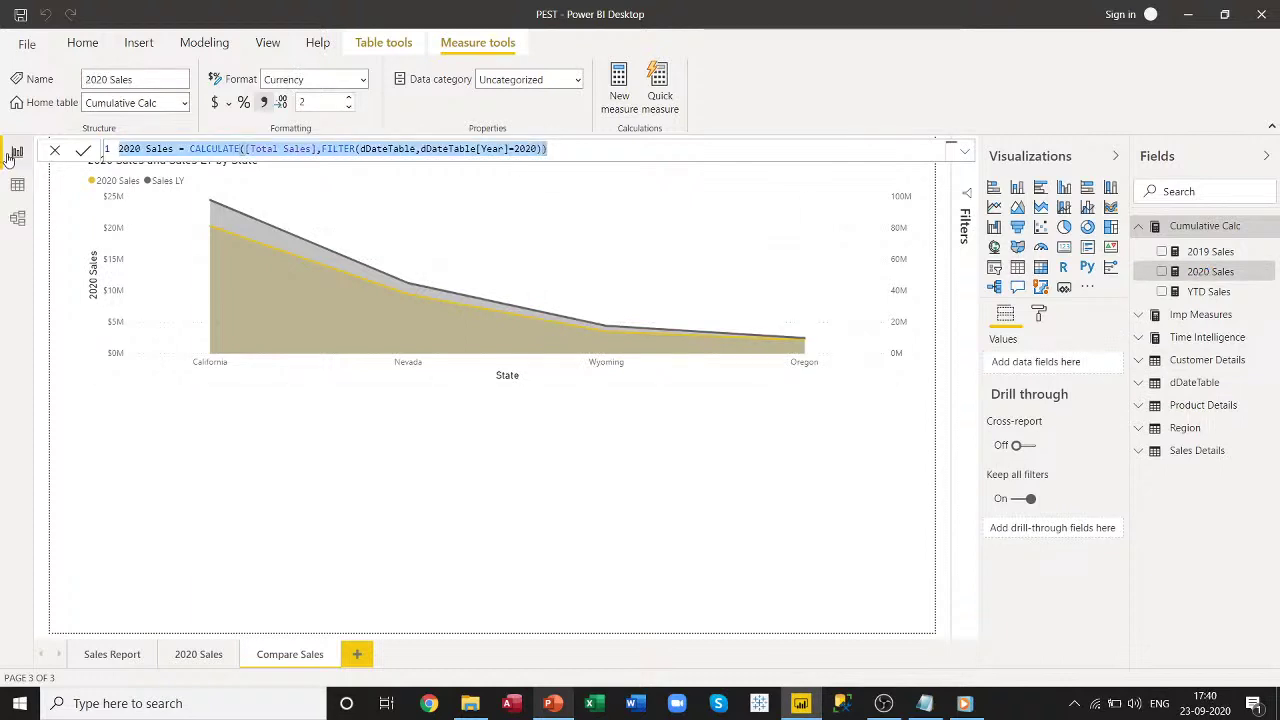
Create a measure in the Cumulative Calc table from the copied formula and name it 2020 Profit.
left_click(1205, 229)
right_click(1205, 229)
left_click(1205, 249)
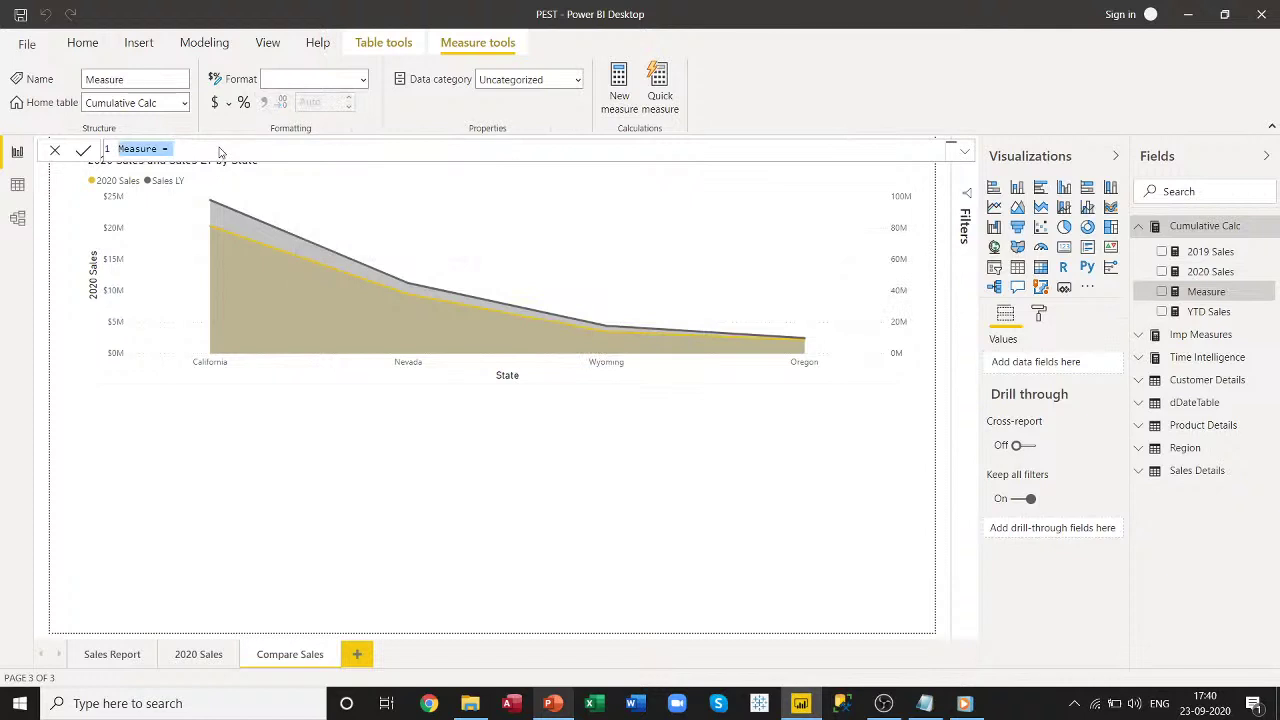
key("ctrl+v")
left_click(173, 149)
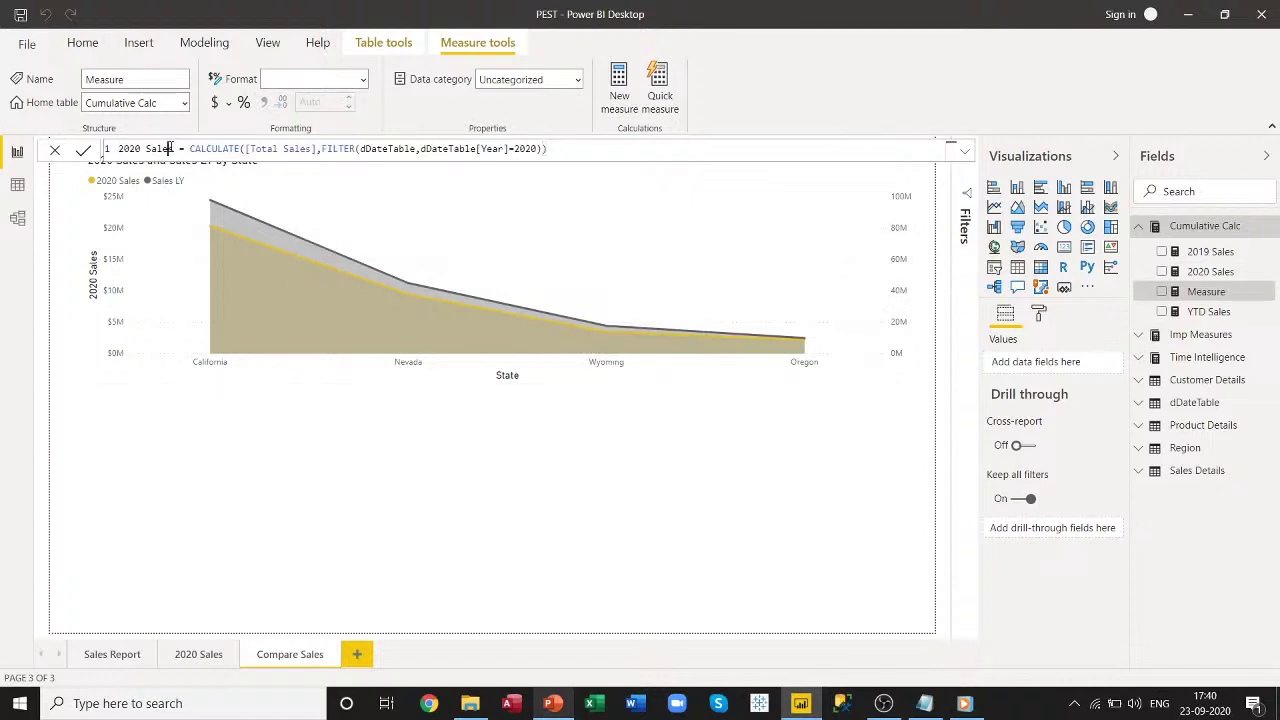
key("BackSpace")
key("BackSpace")
key("BackSpace")
key("BackSpace")
key("BackSpace")
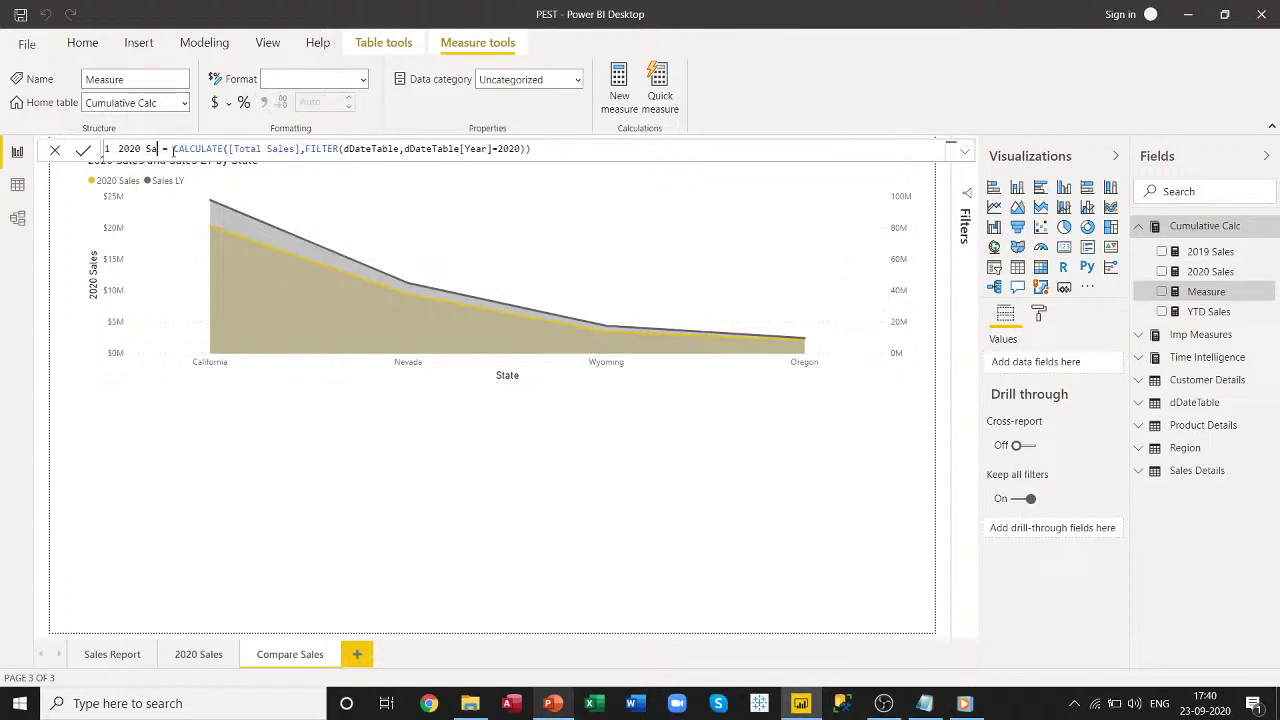
type("Profi")
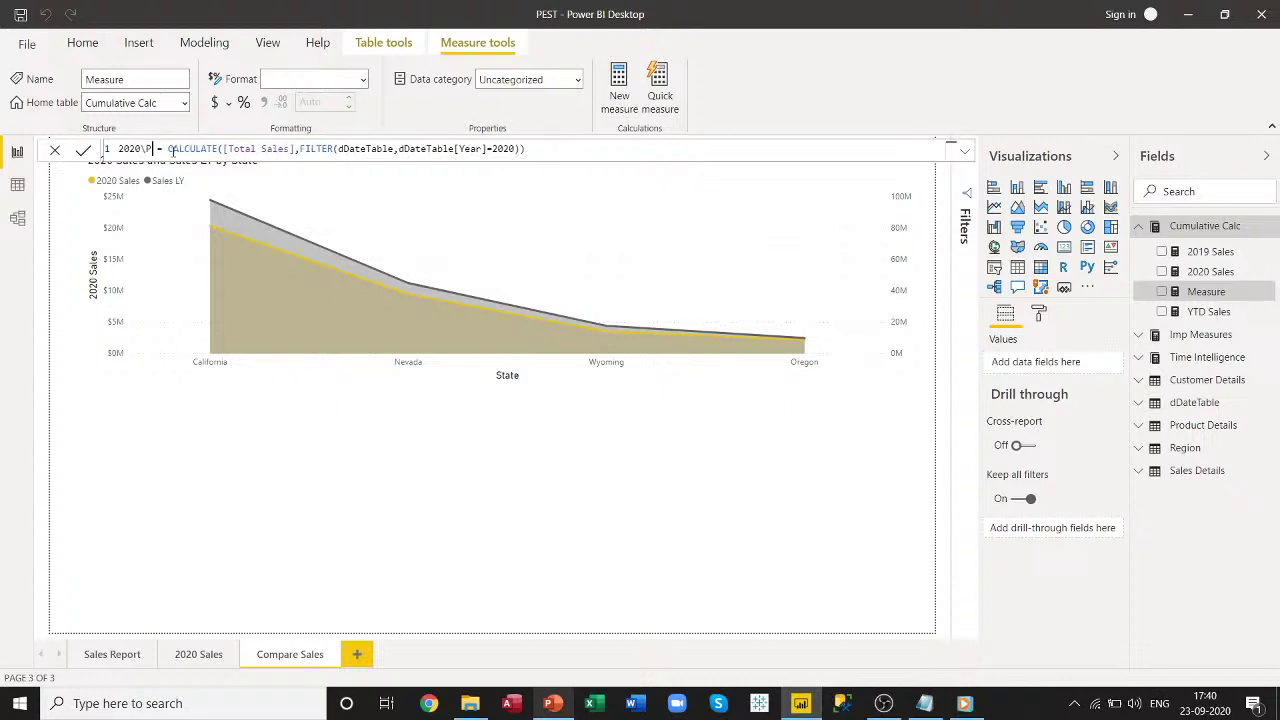
type("t")
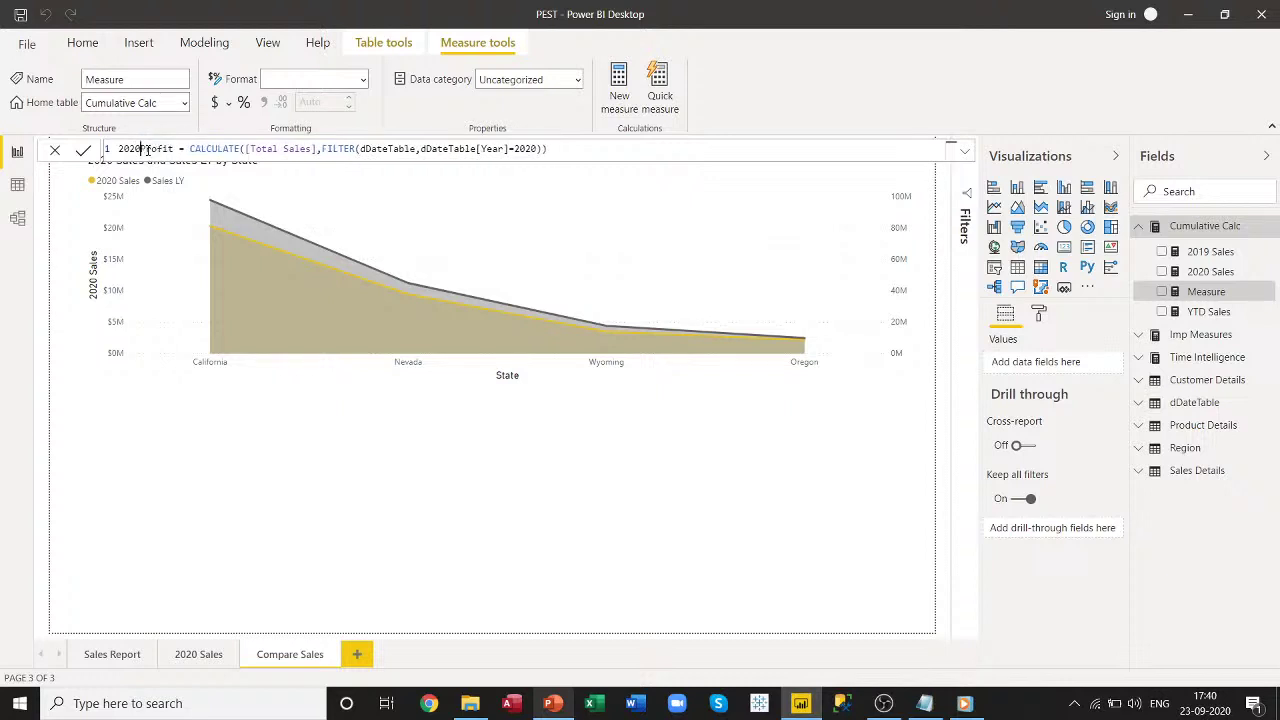
Replace [Total Sales] with [Total Profit] in the 2020 Profit formula, keeping the 2020 year filter, and commit the measure.
left_click(321, 148)
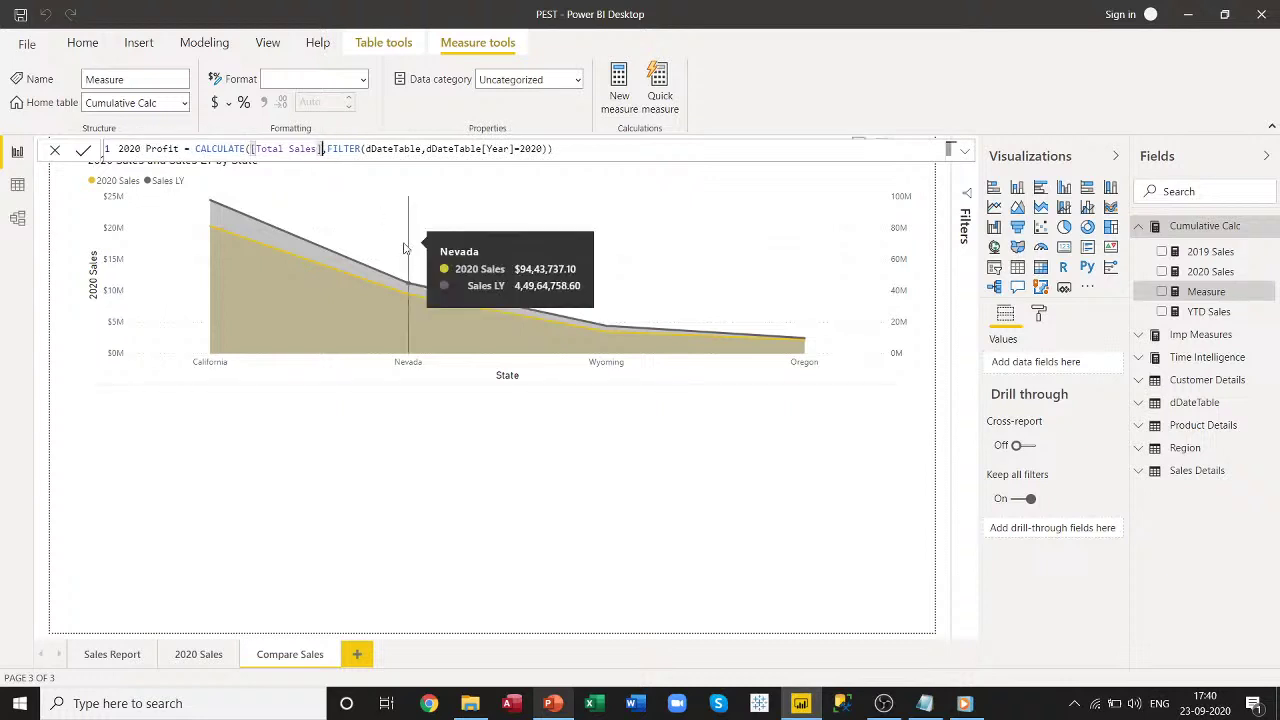
key("BackSpace")
key("BackSpace")
key("BackSpace")
key("BackSpace")
key("BackSpace")
key("BackSpace")
key("BackSpace")
key("BackSpace")
key("BackSpace")
key("BackSpace")
key("BackSpace")
key("BackSpace")
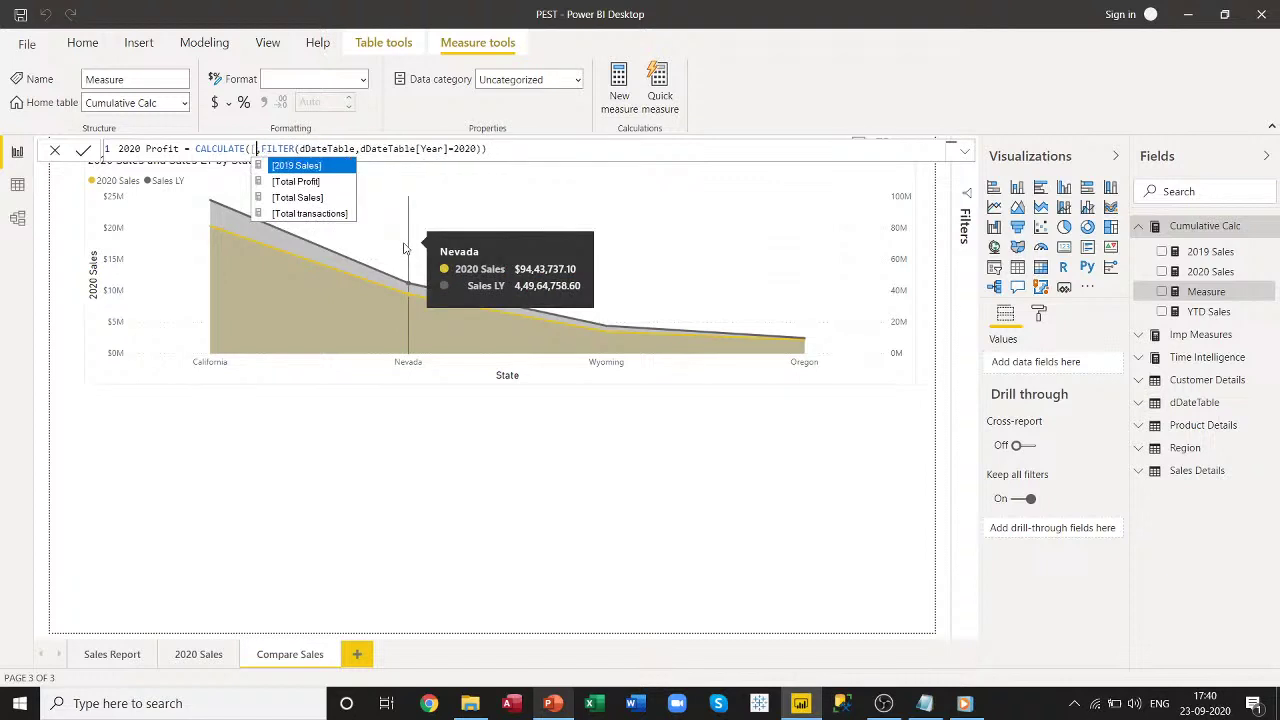
key("BackSpace")
type("tota")
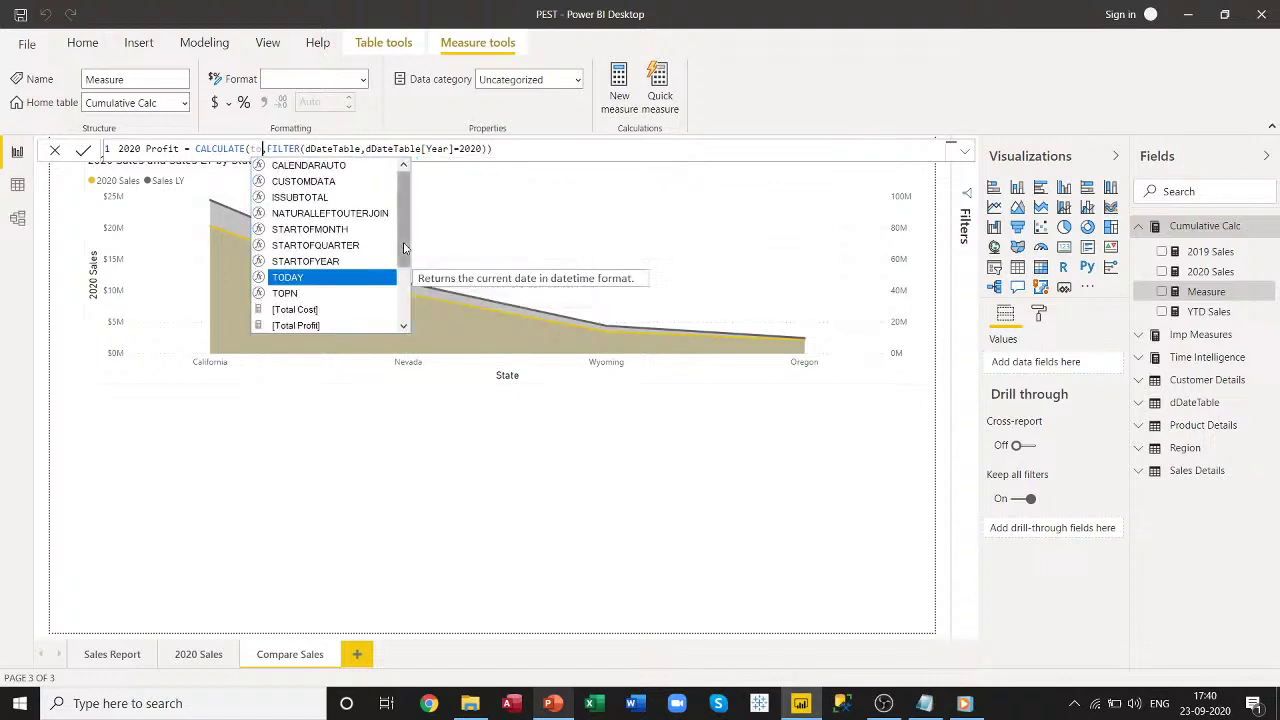
key("Down")
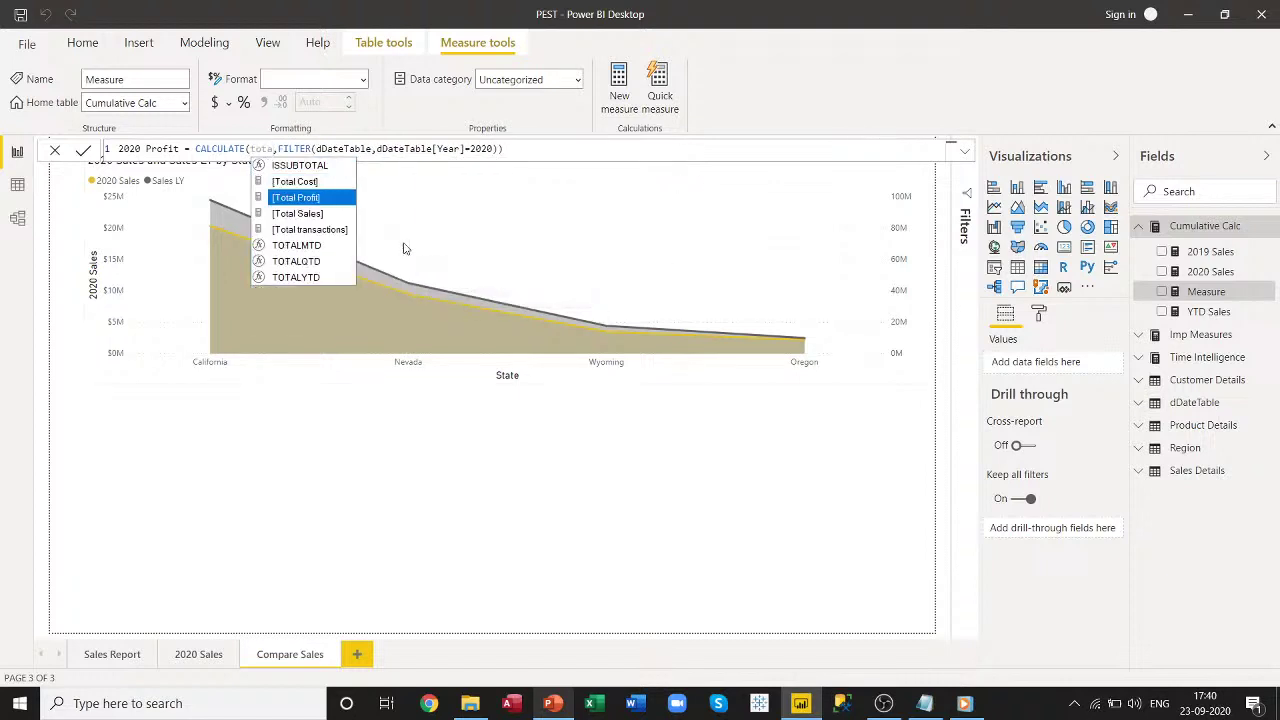
key("Tab")
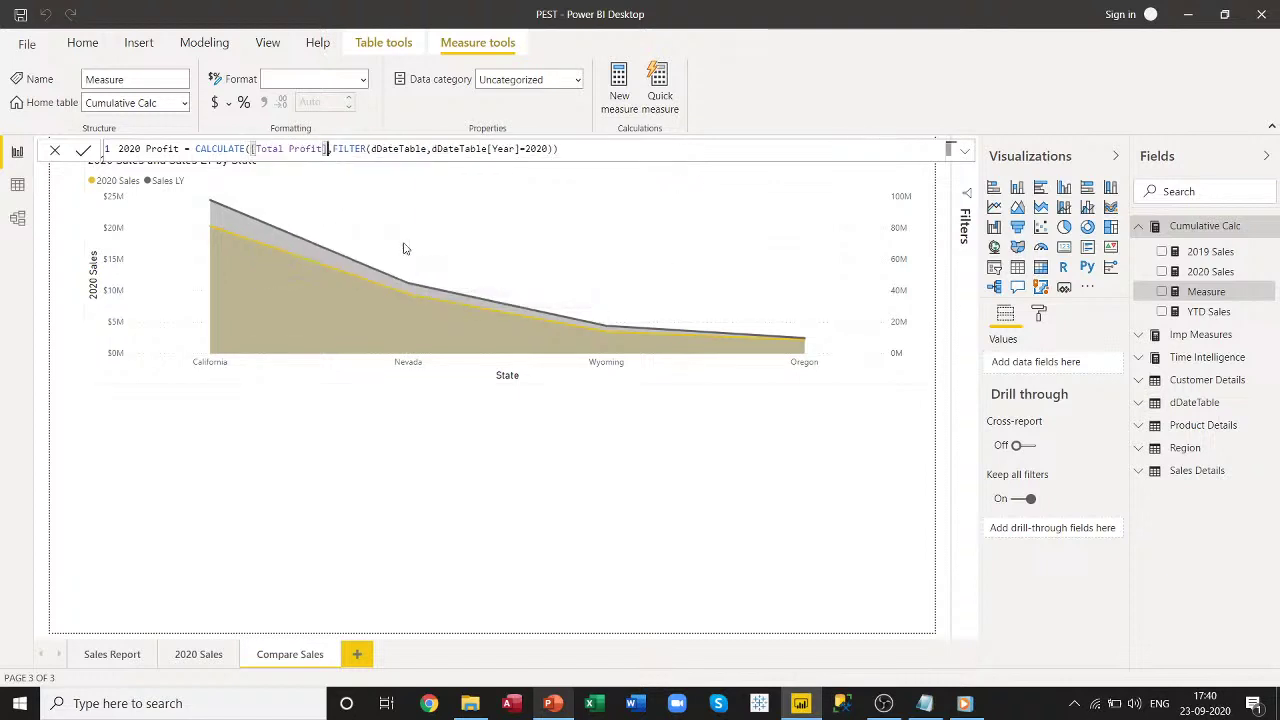
left_click(570, 148)
key("Return")
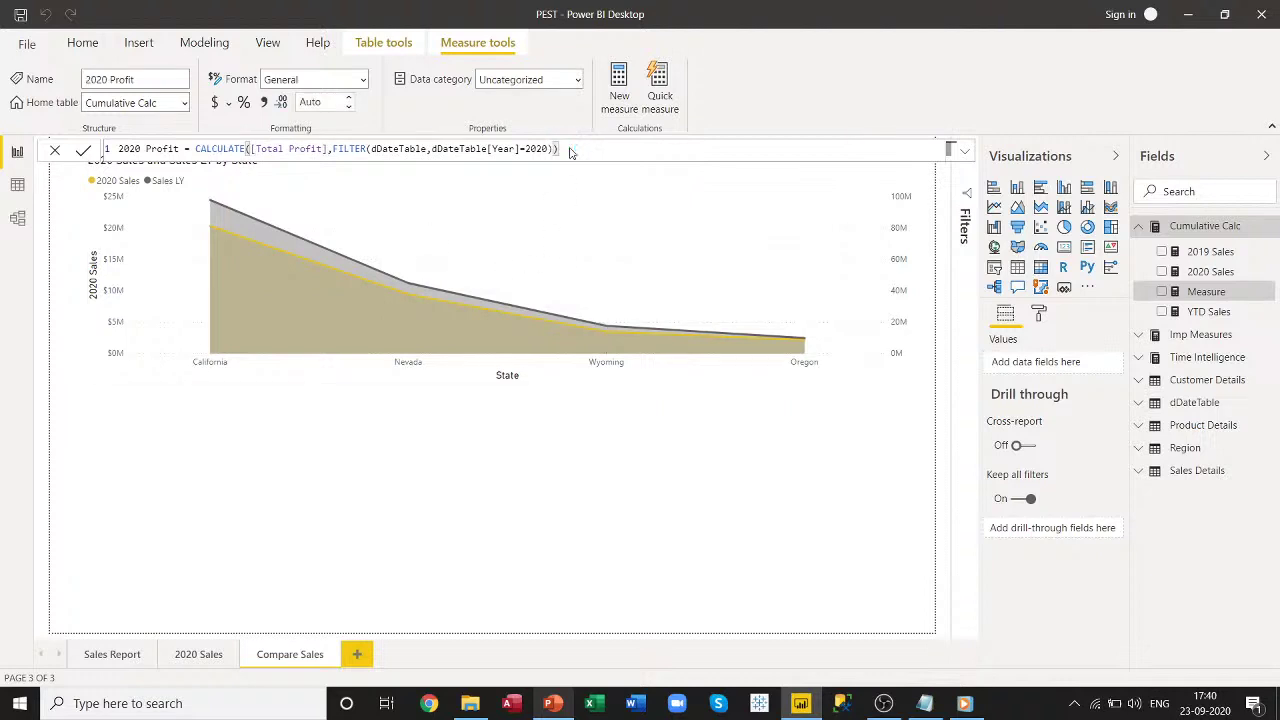
Add a second area chart below the sales chart with Product Name from Product Details as its axis.
left_click(764, 488)
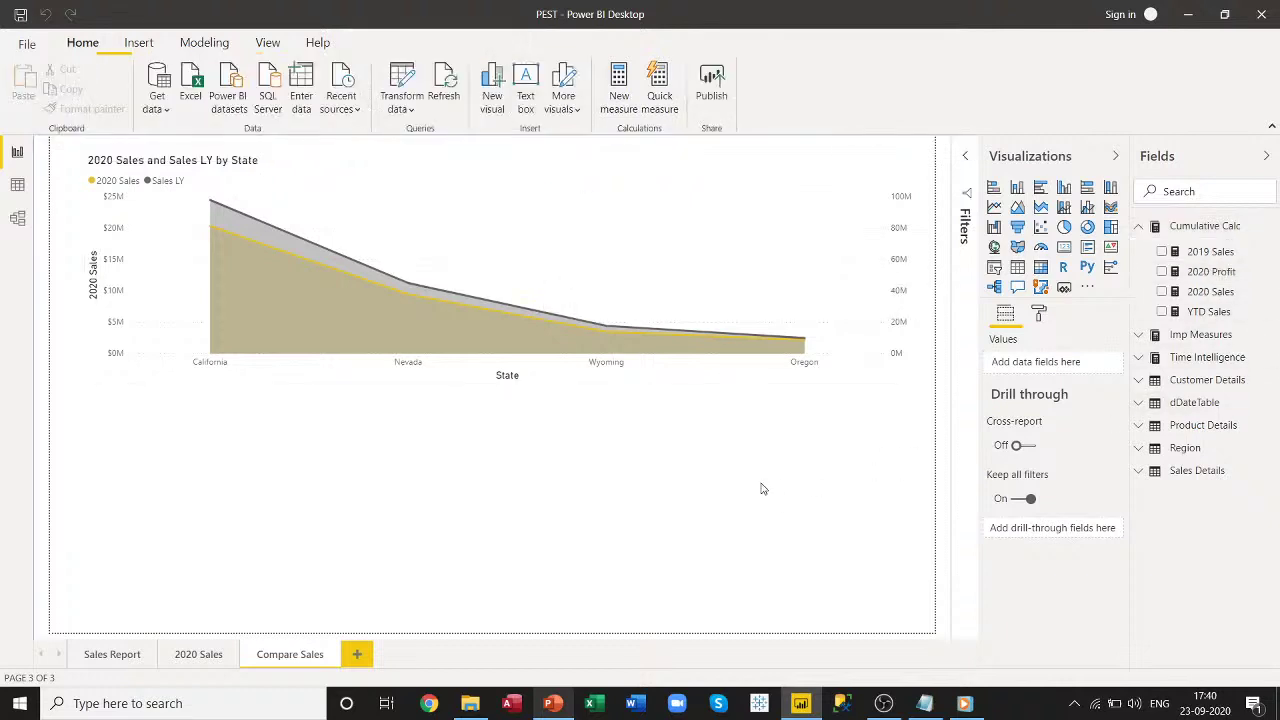
left_click(1018, 208)
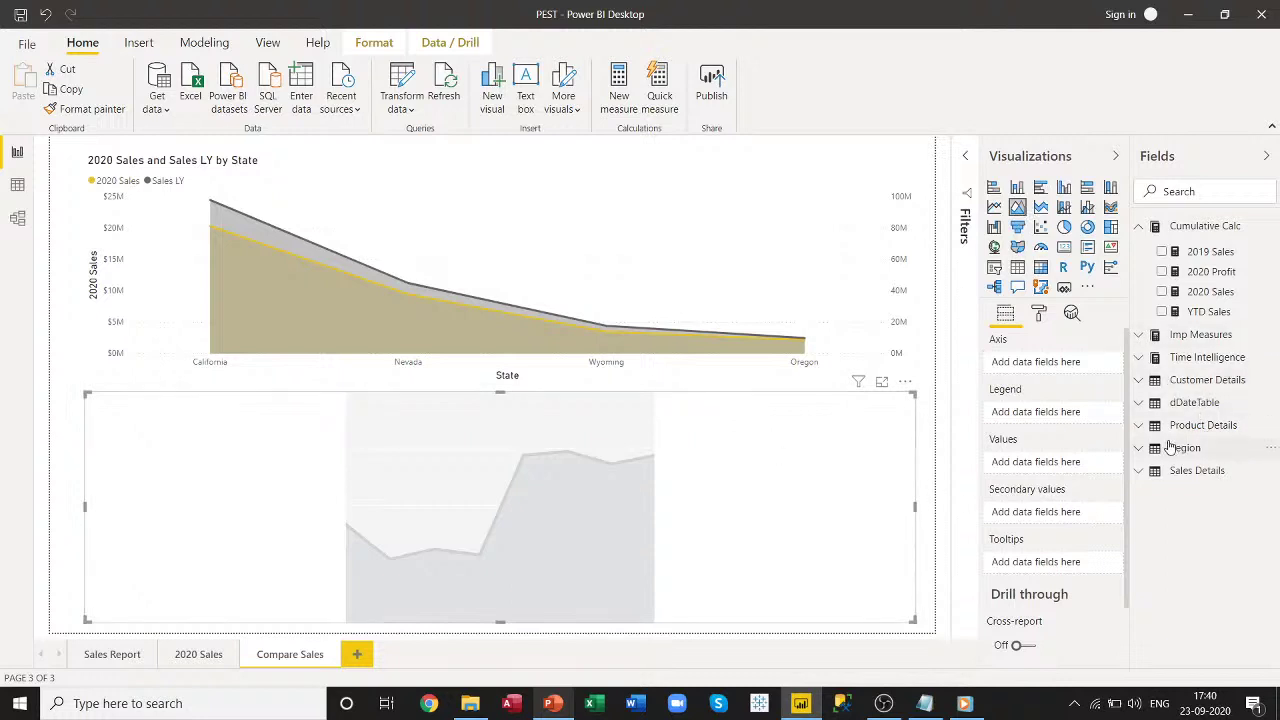
left_click(1141, 426)
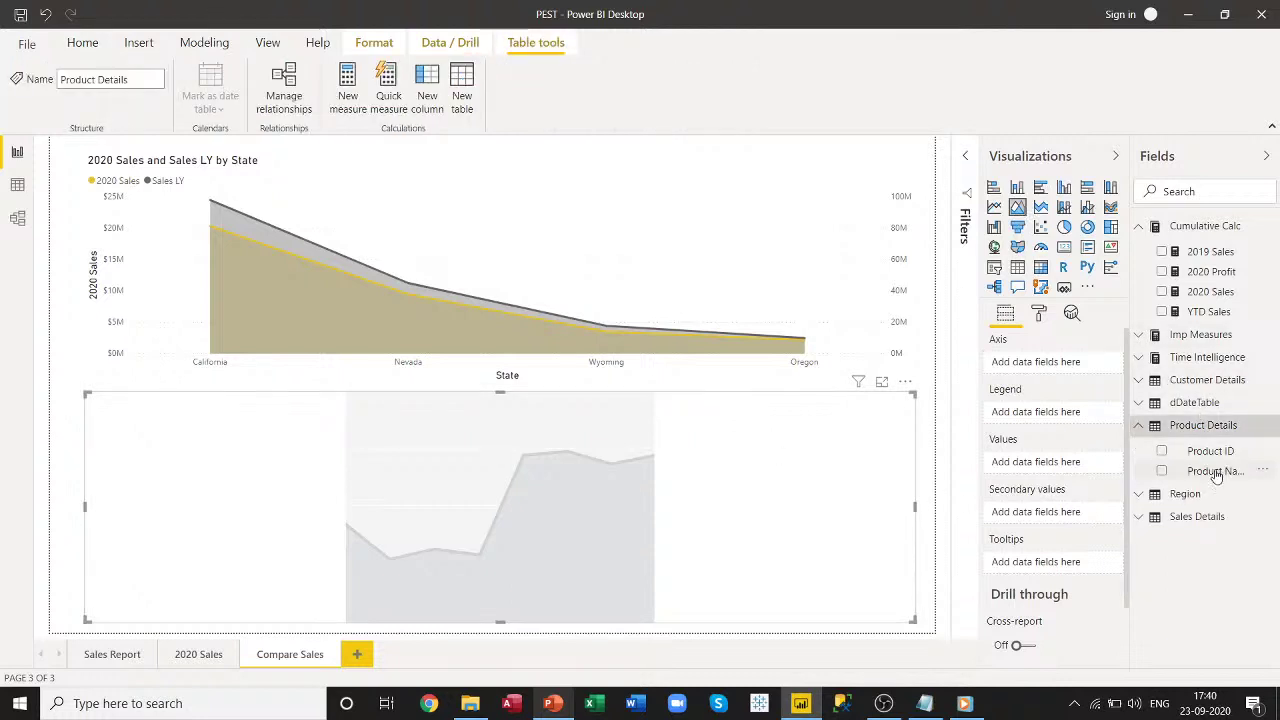
left_click_drag(1214, 471, 1063, 368)
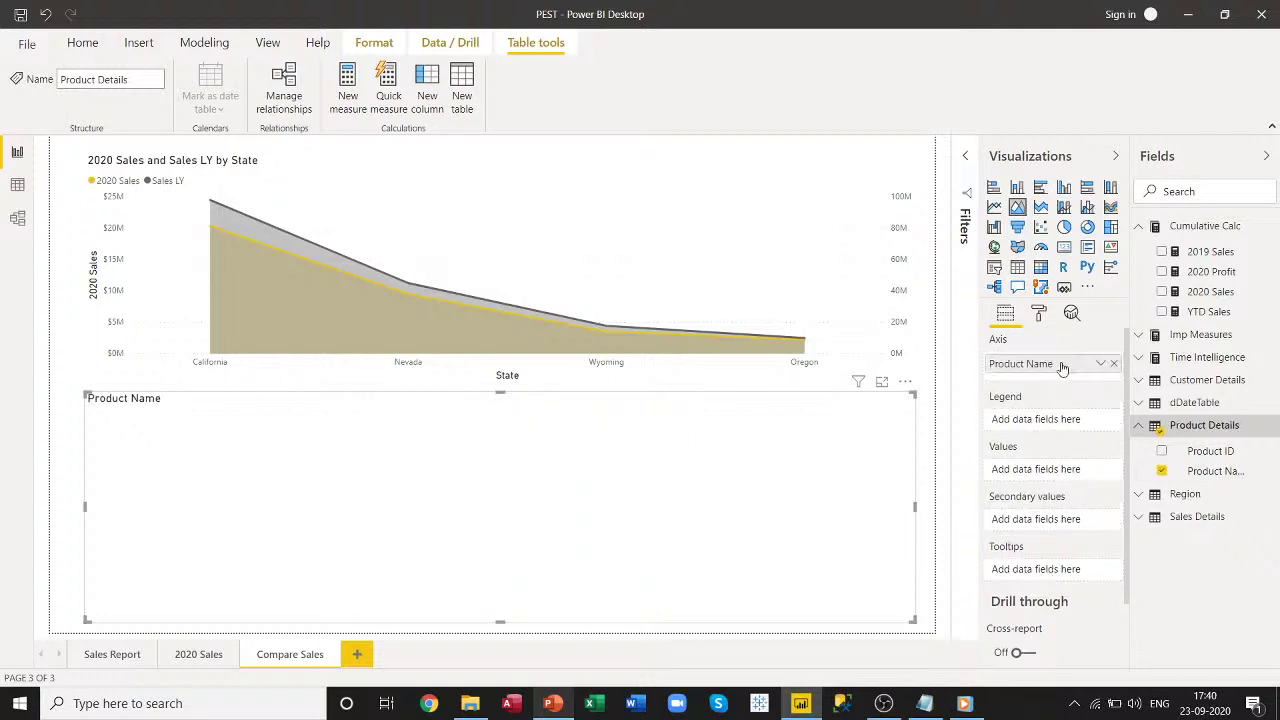
Add the 2020 Profit measure from Cumulative Calc as the values of the Product Name area chart.
left_click(1140, 338)
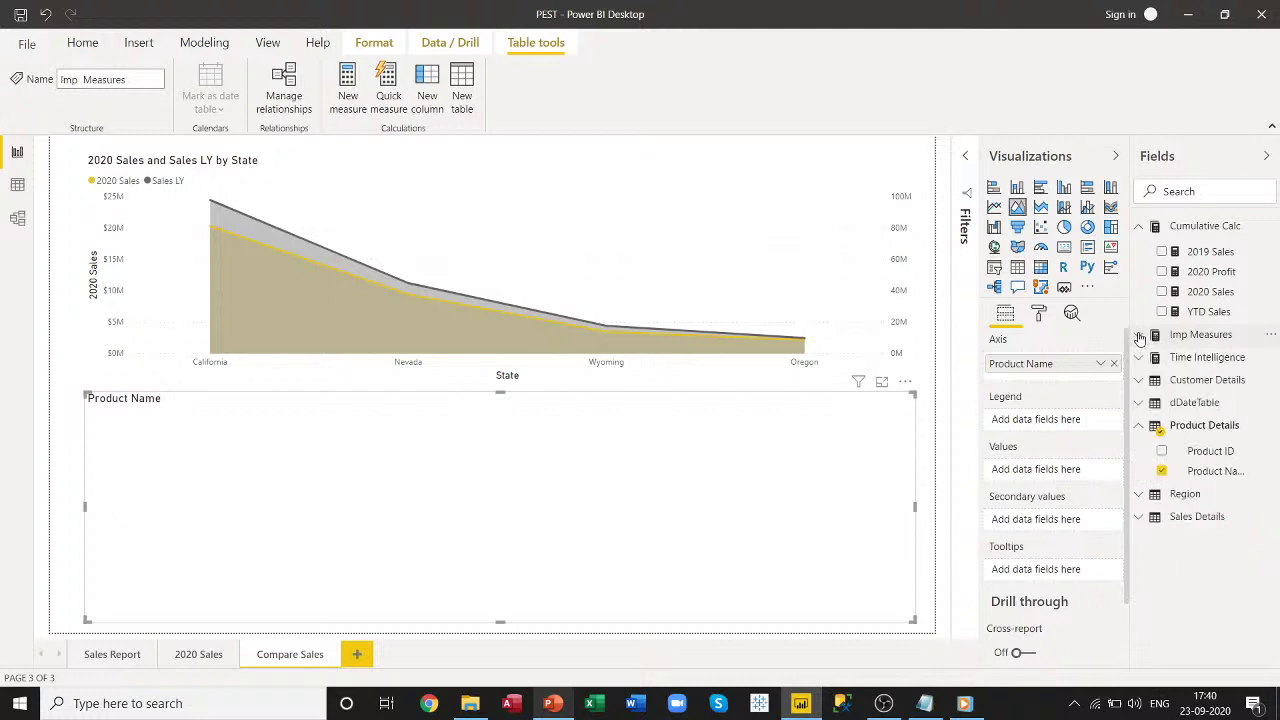
left_click(1138, 226)
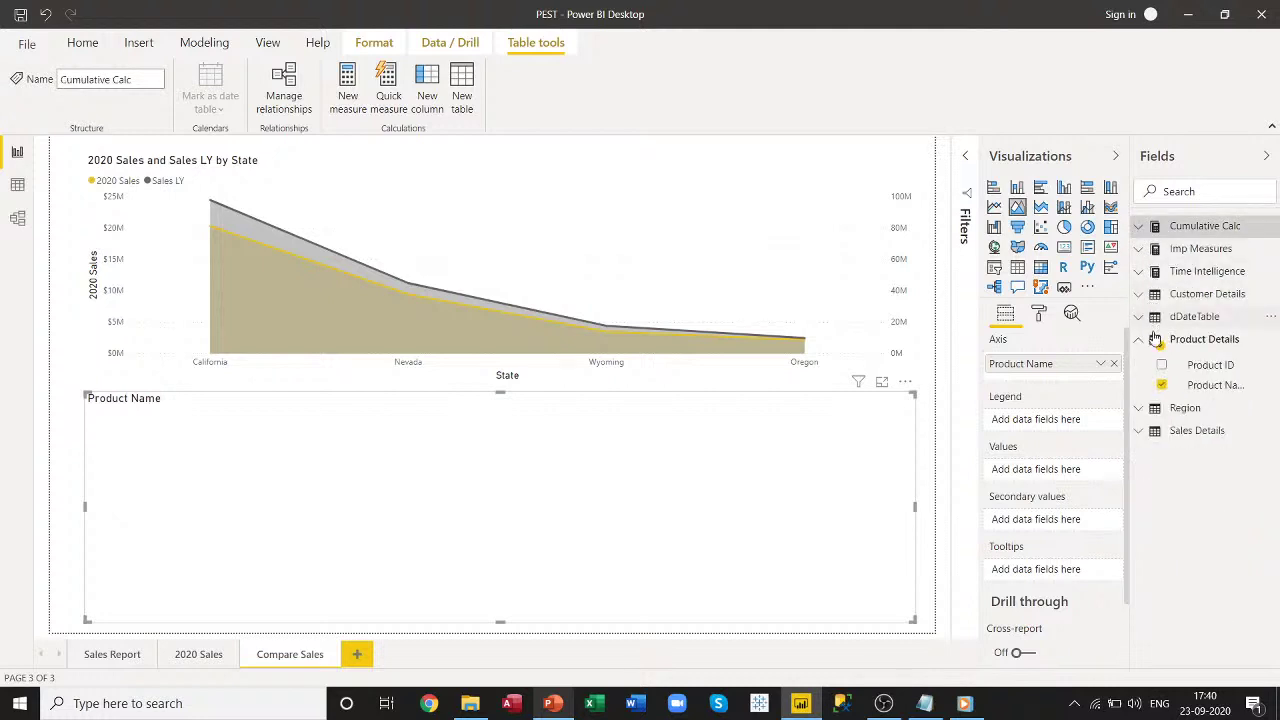
left_click(1139, 227)
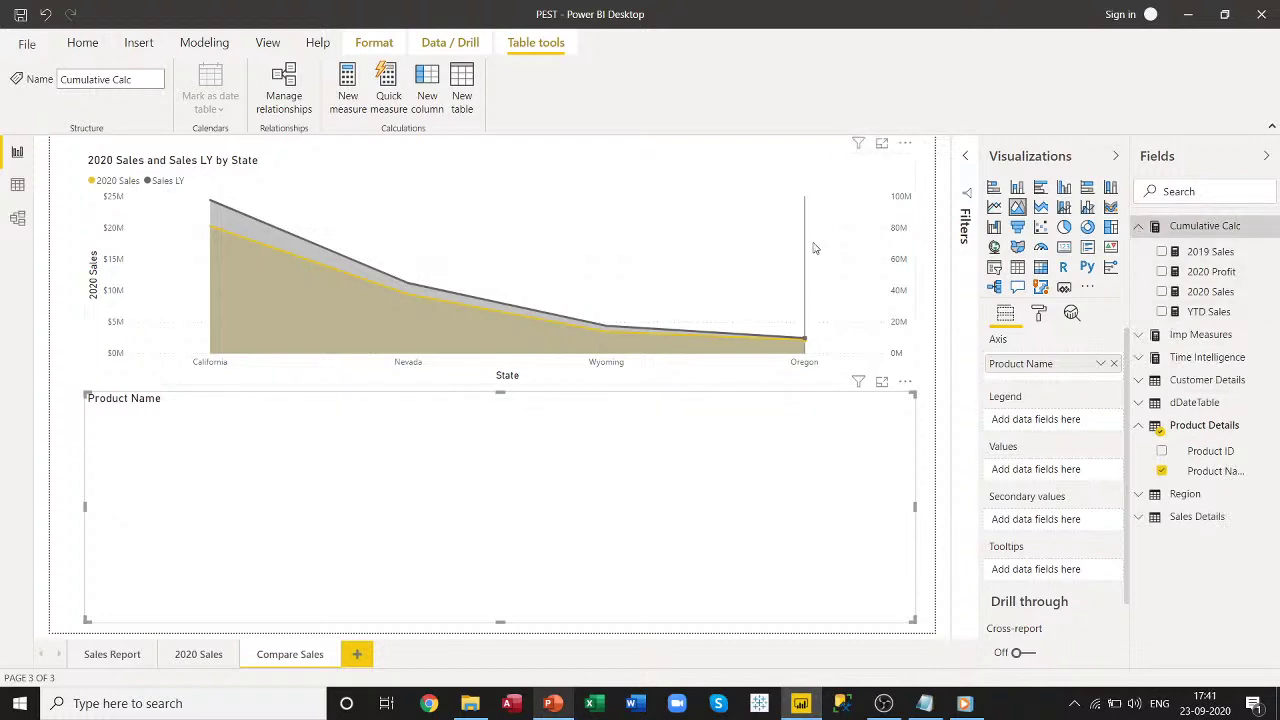
left_click(850, 167)
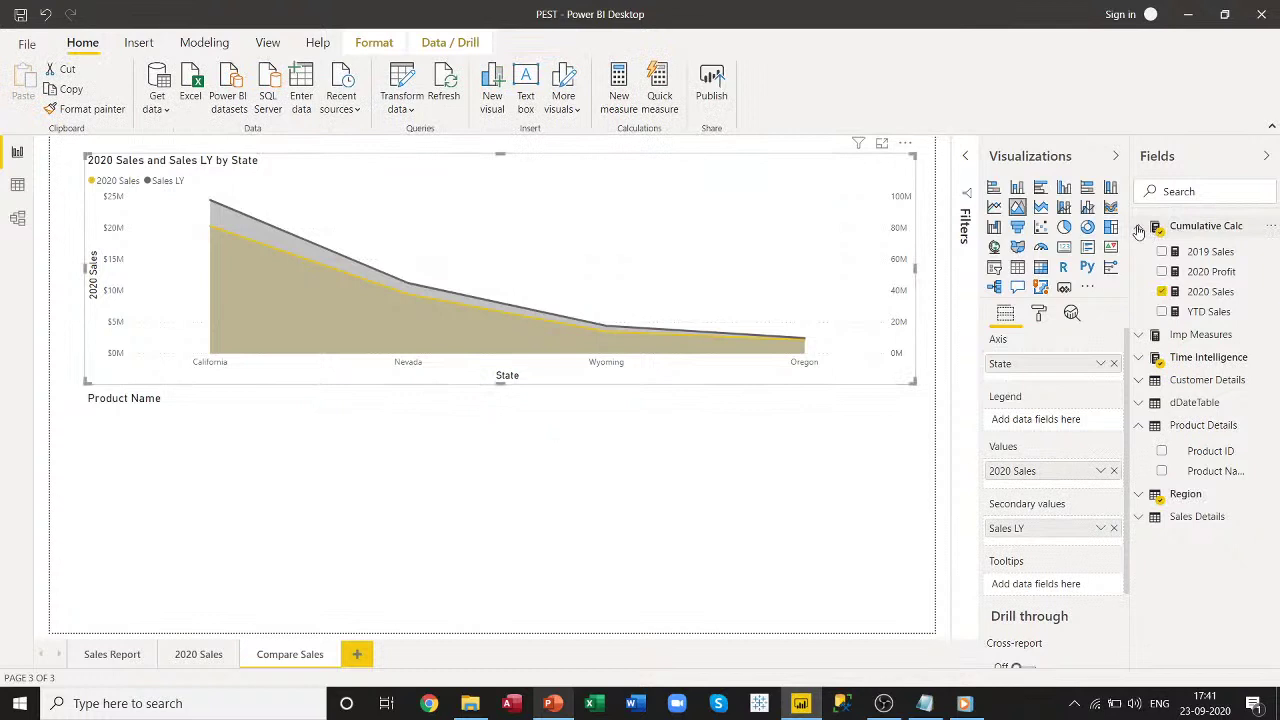
left_click(859, 420)
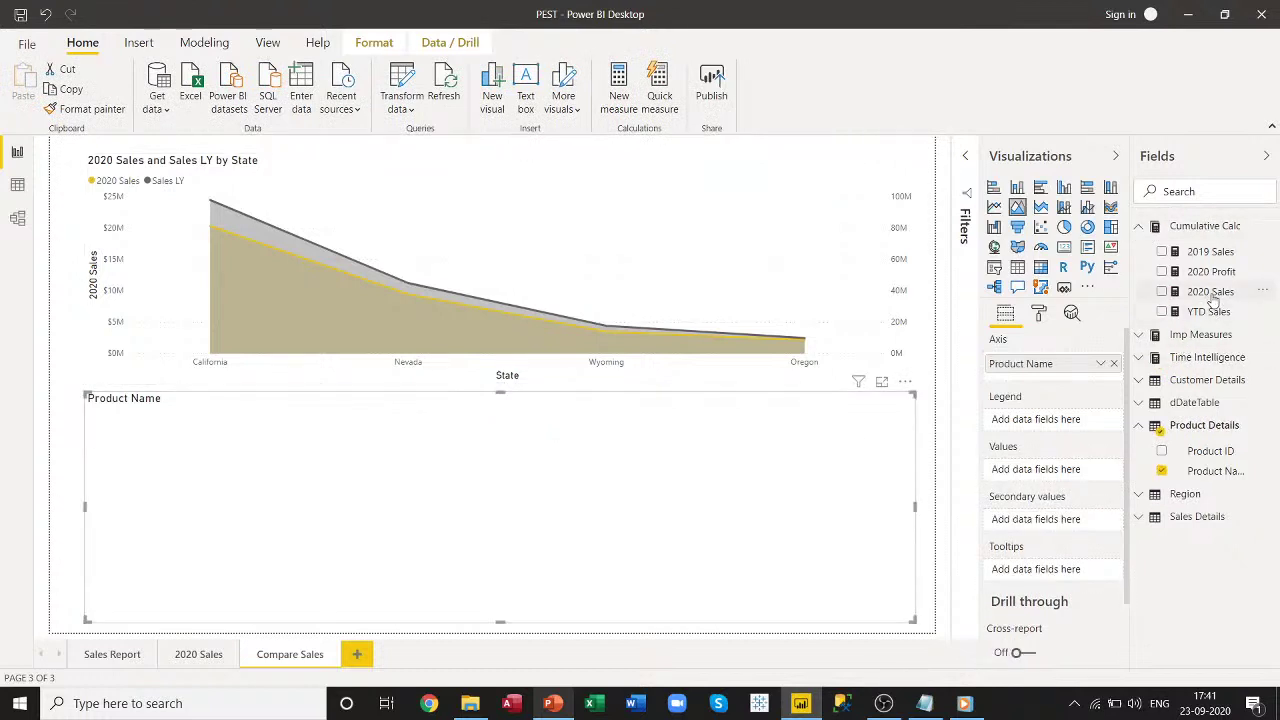
left_click_drag(1211, 272, 1068, 470)
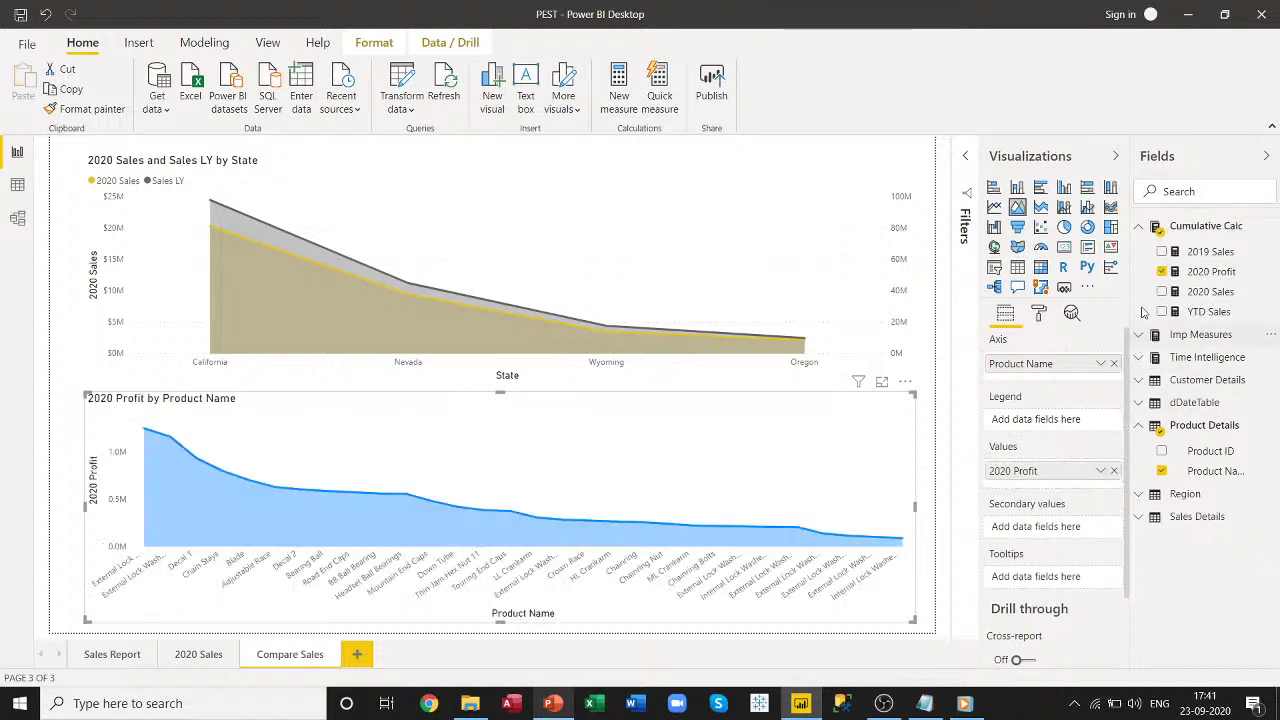
Add the Profit LY measure from Time Intelligence as the secondary values of the Product Name area chart.
left_click(1141, 226)
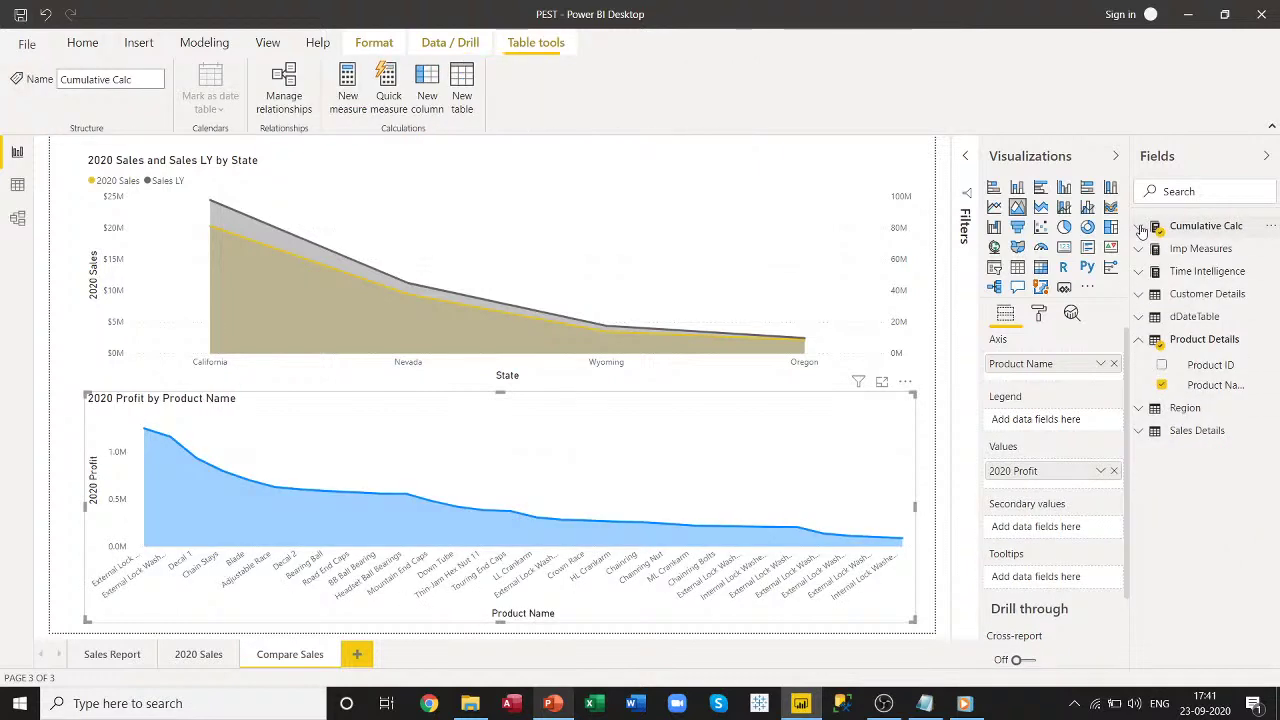
left_click(1142, 274)
left_click_drag(1205, 297, 1059, 528)
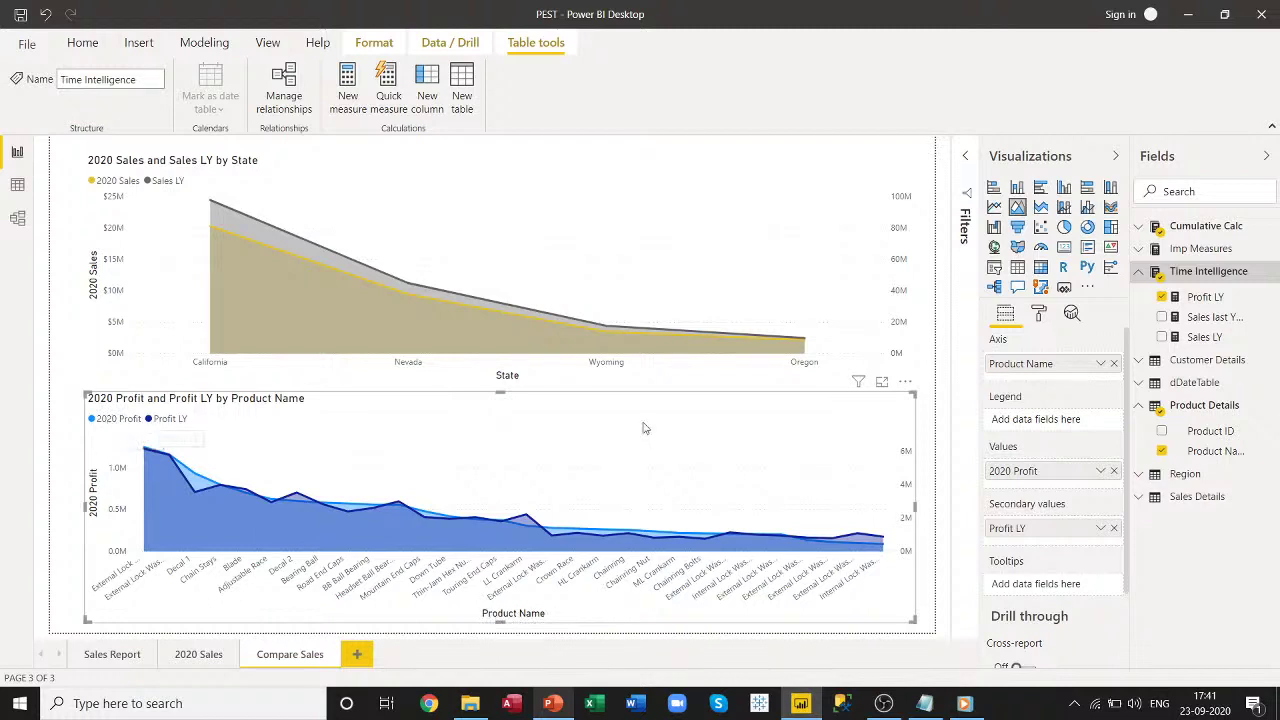
Check the X axis type options in the profit chart's formatting and keep the type as Categorical.
left_click(1041, 314)
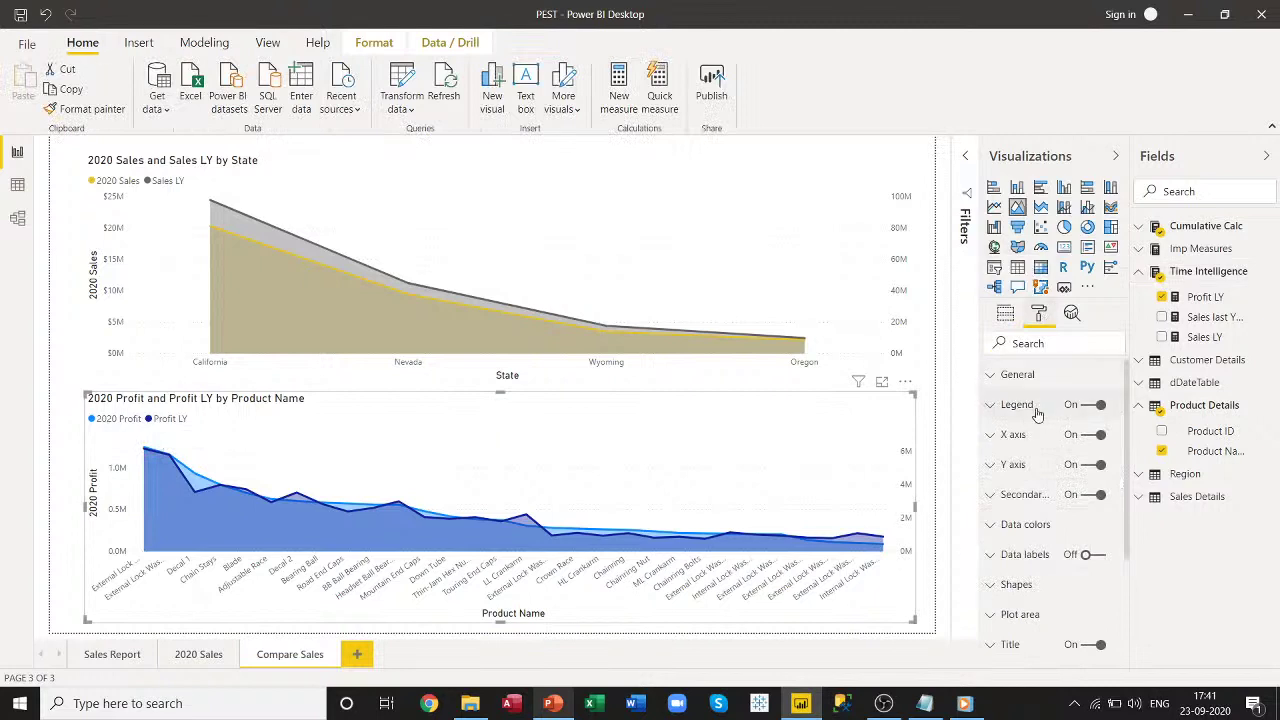
left_click(990, 436)
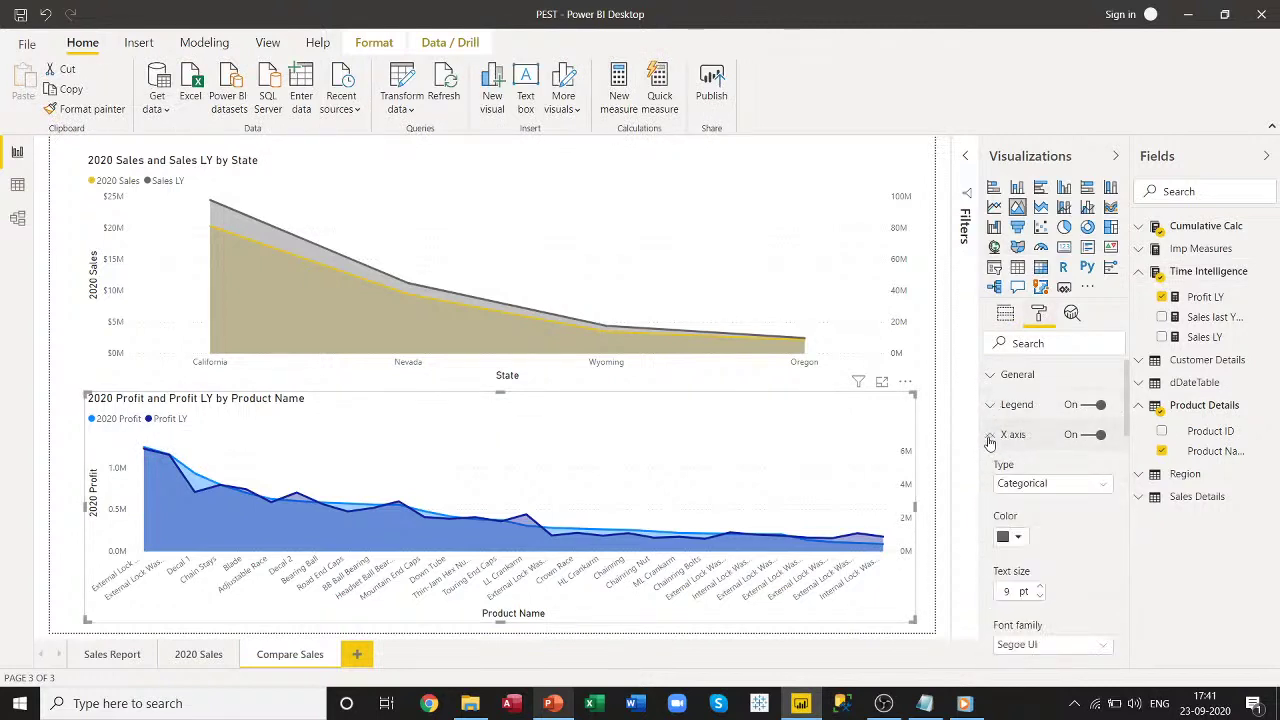
left_click(1104, 488)
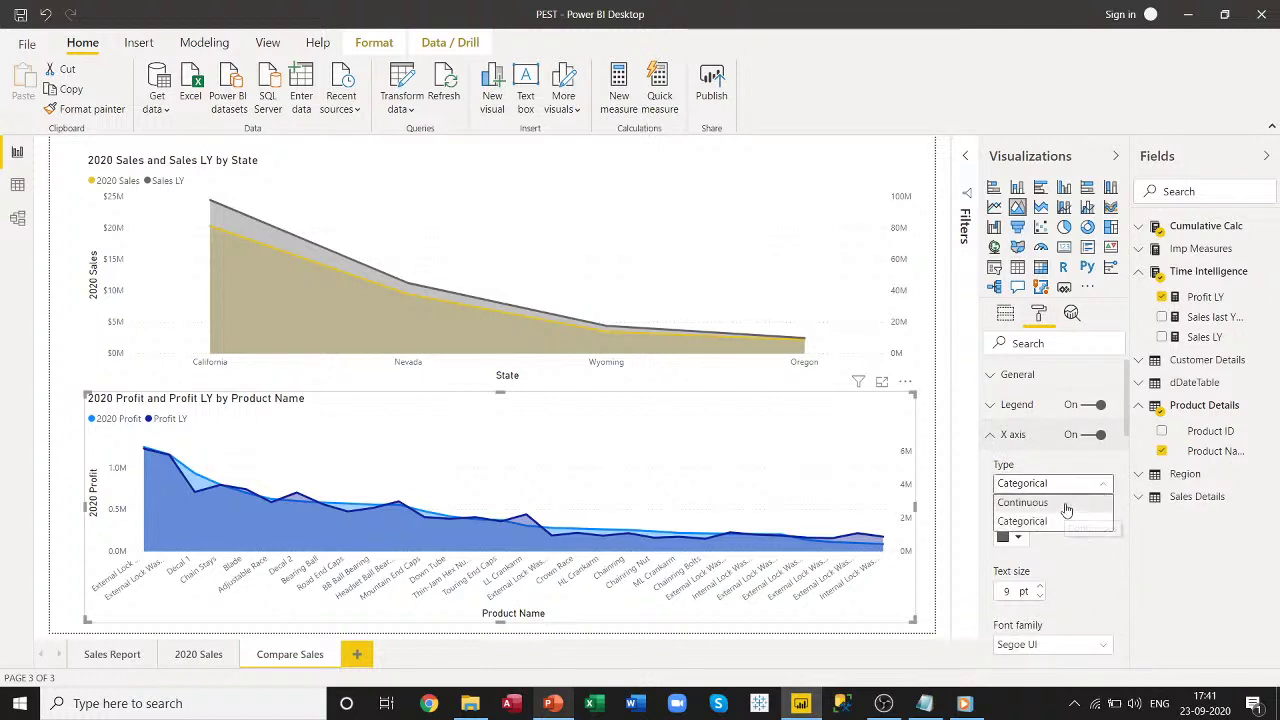
left_click(1066, 518)
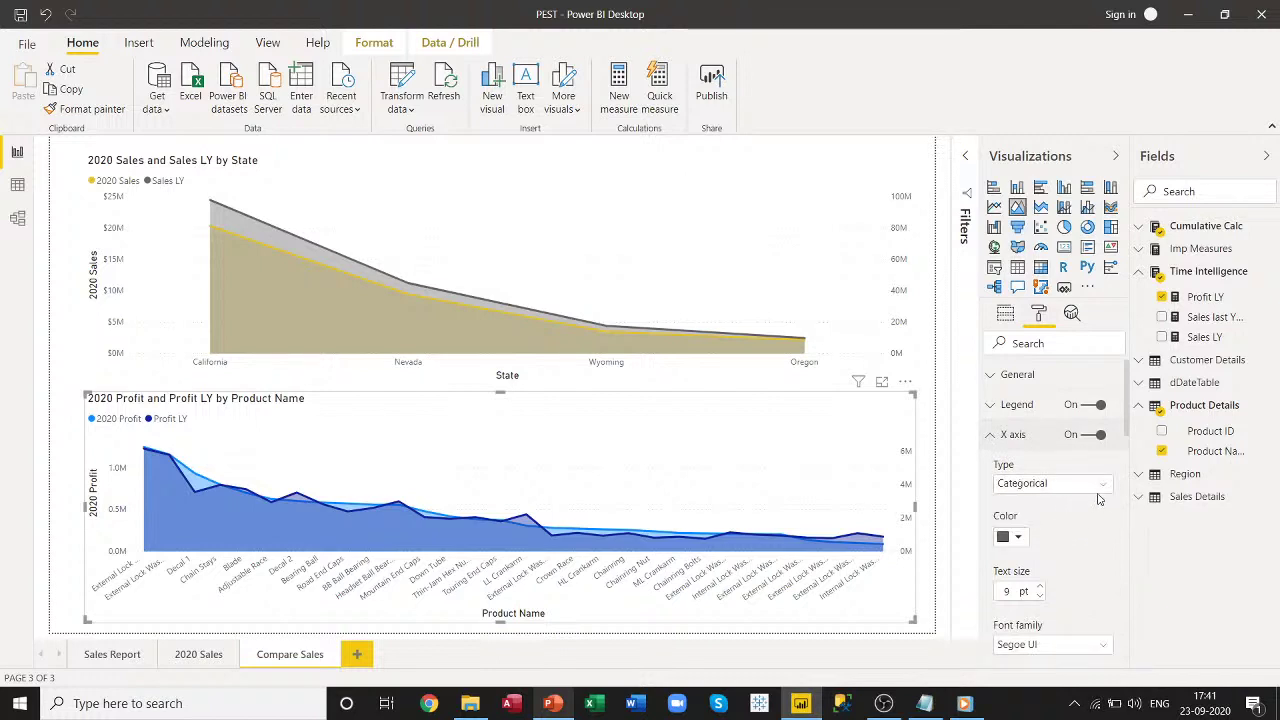
Review the remaining X axis formatting settings of the profit chart, from text size and category width to the axis title.
left_click(1104, 488)
left_click(1084, 521)
scroll(1068, 562, "down", 1)
scroll(1068, 562, "down", 2)
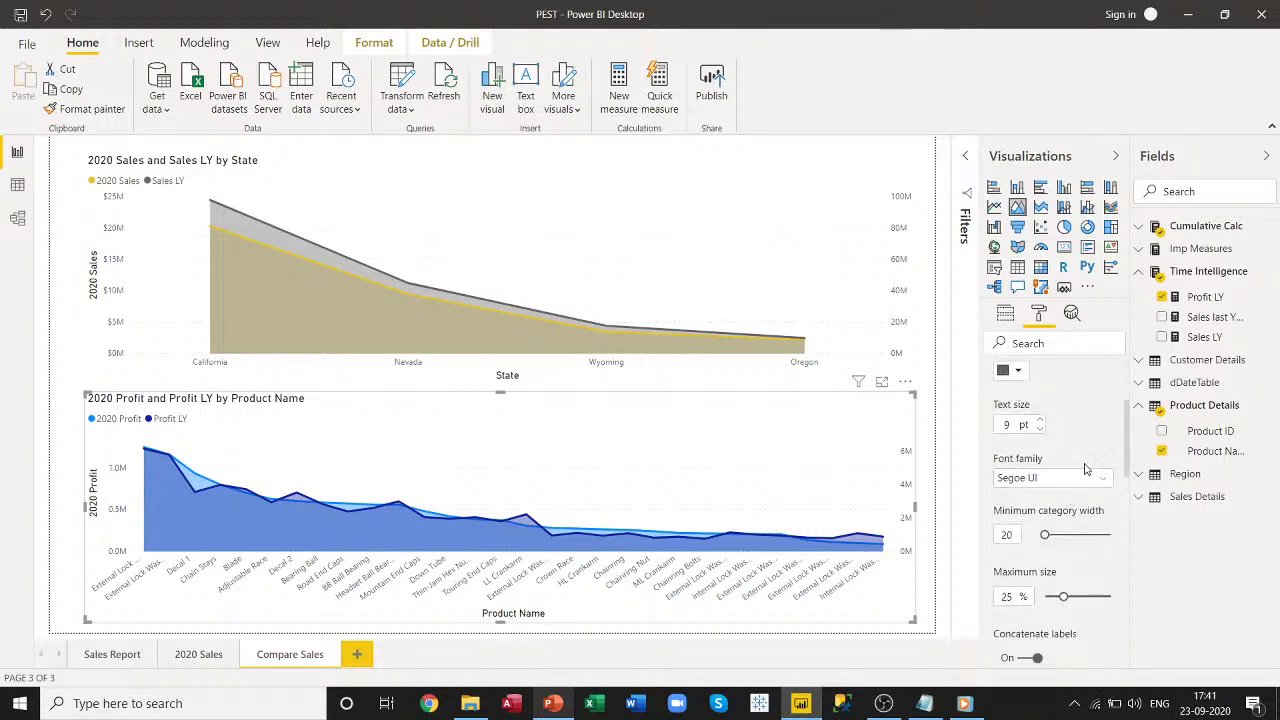
scroll(1084, 474, "down", 3)
scroll(1084, 474, "down", 3)
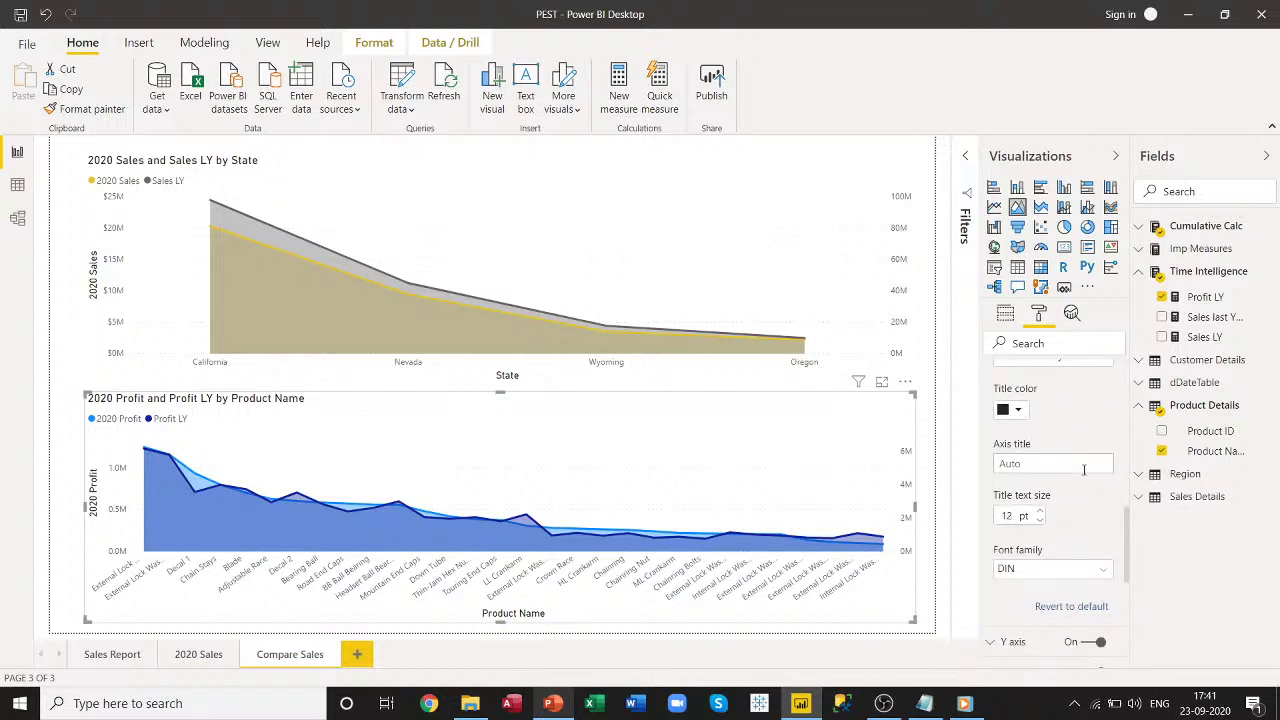
scroll(1084, 472, "up", 8)
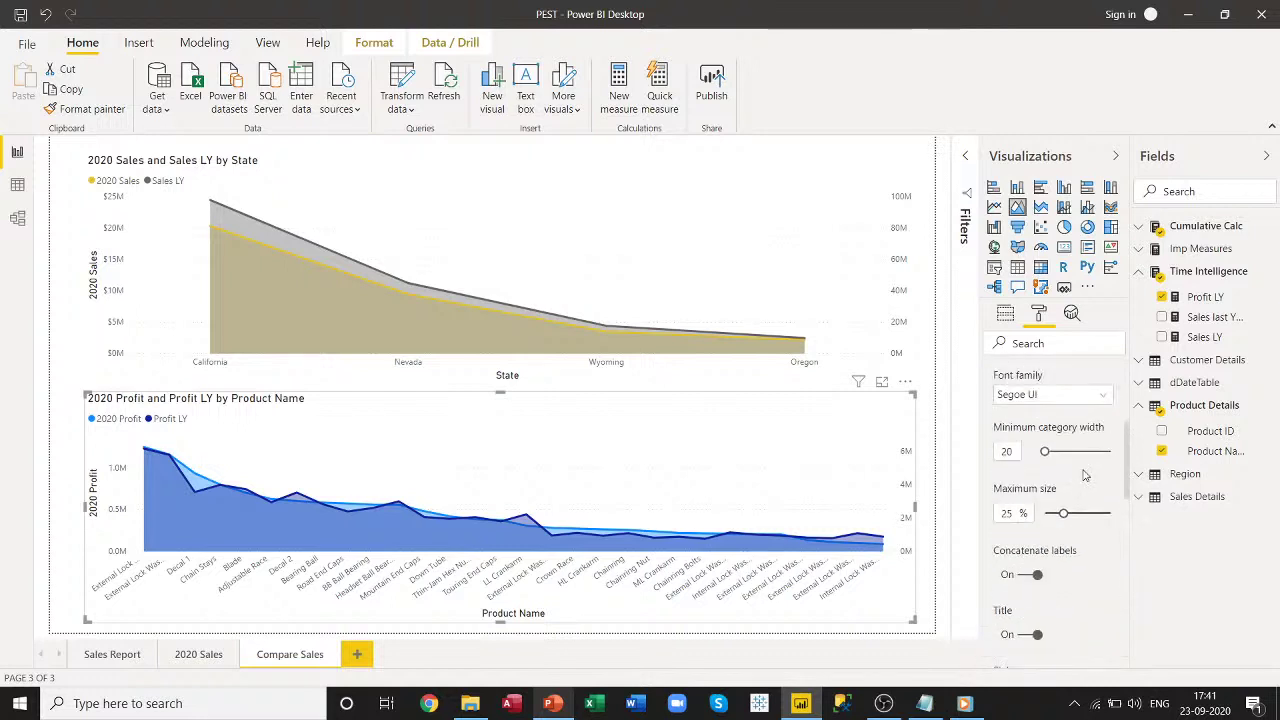
scroll(1084, 474, "down", 3)
scroll(1084, 474, "up", 3)
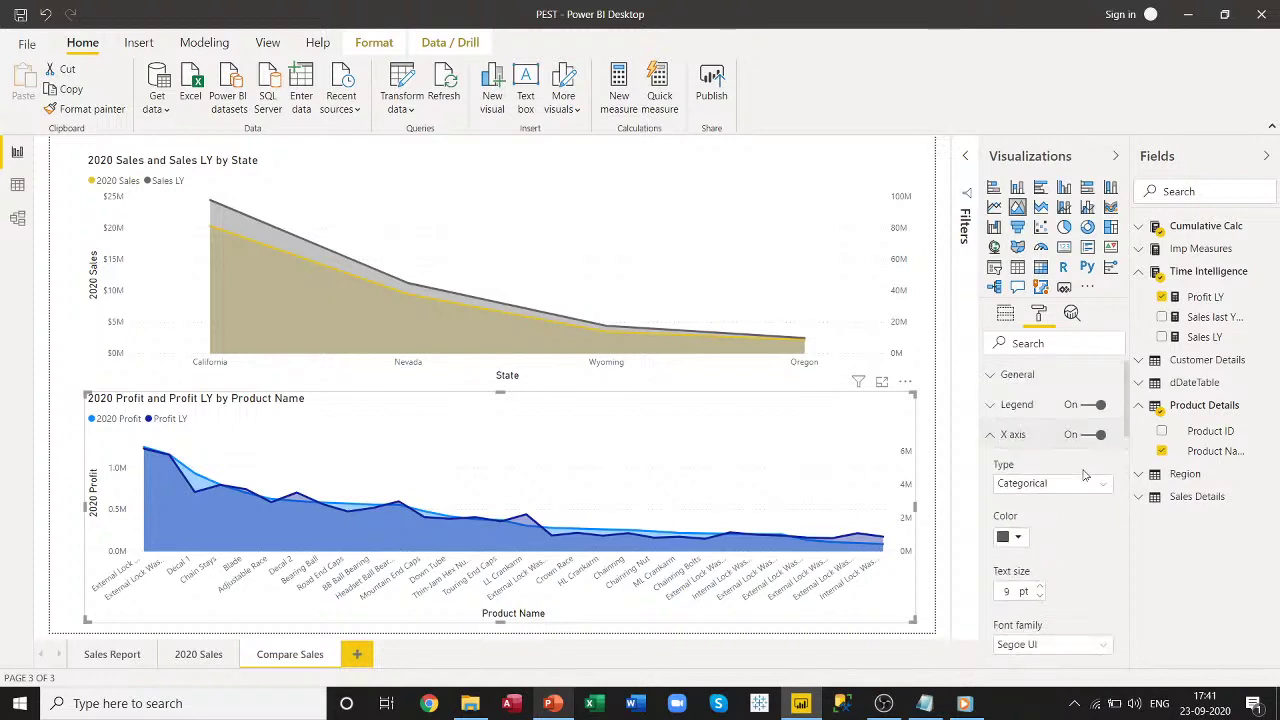
left_click(992, 440)
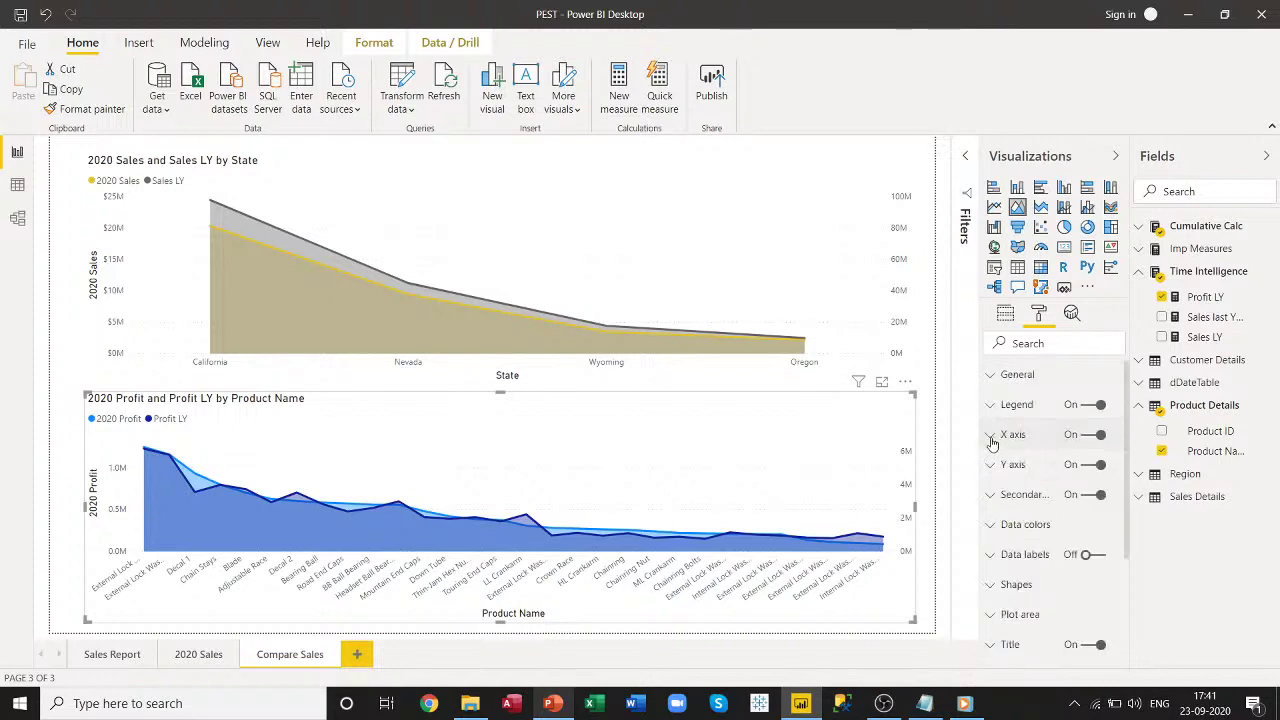
Recolor the profit chart's data series, using light gray for 2020 Profit and dark gray for Profit LY.
left_click(992, 524)
scroll(1012, 520, "down", 2)
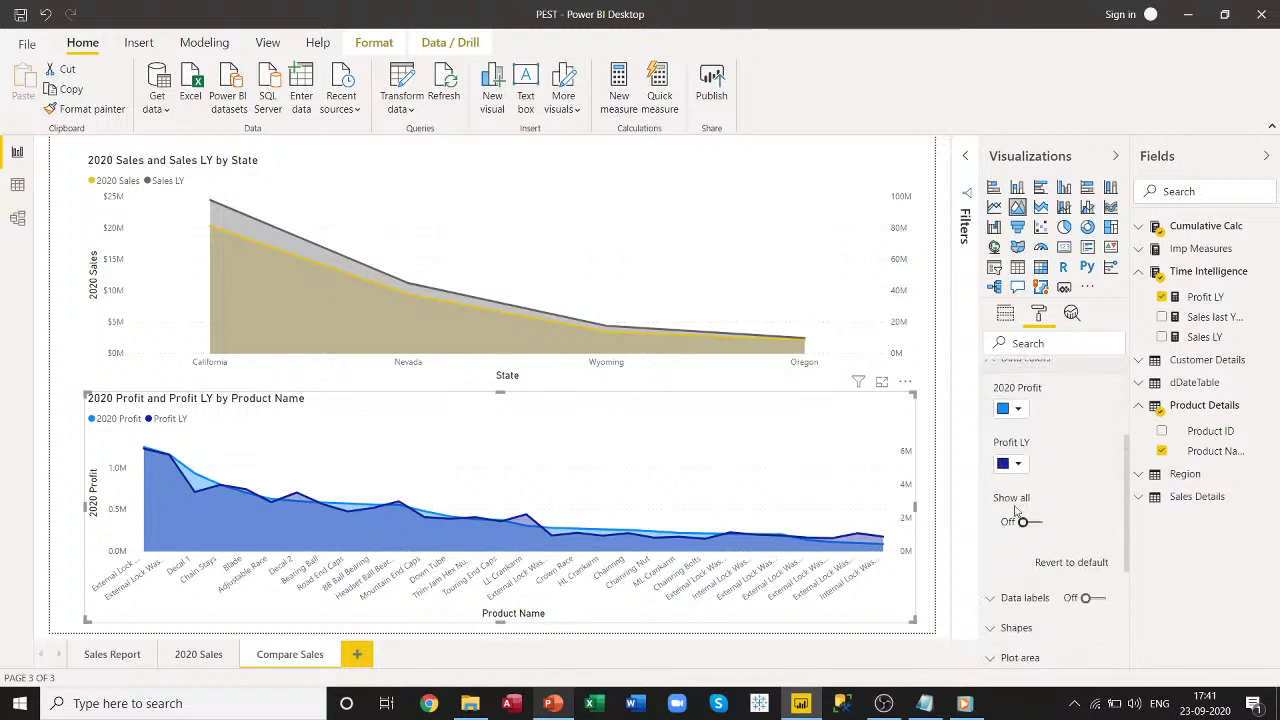
left_click(1018, 411)
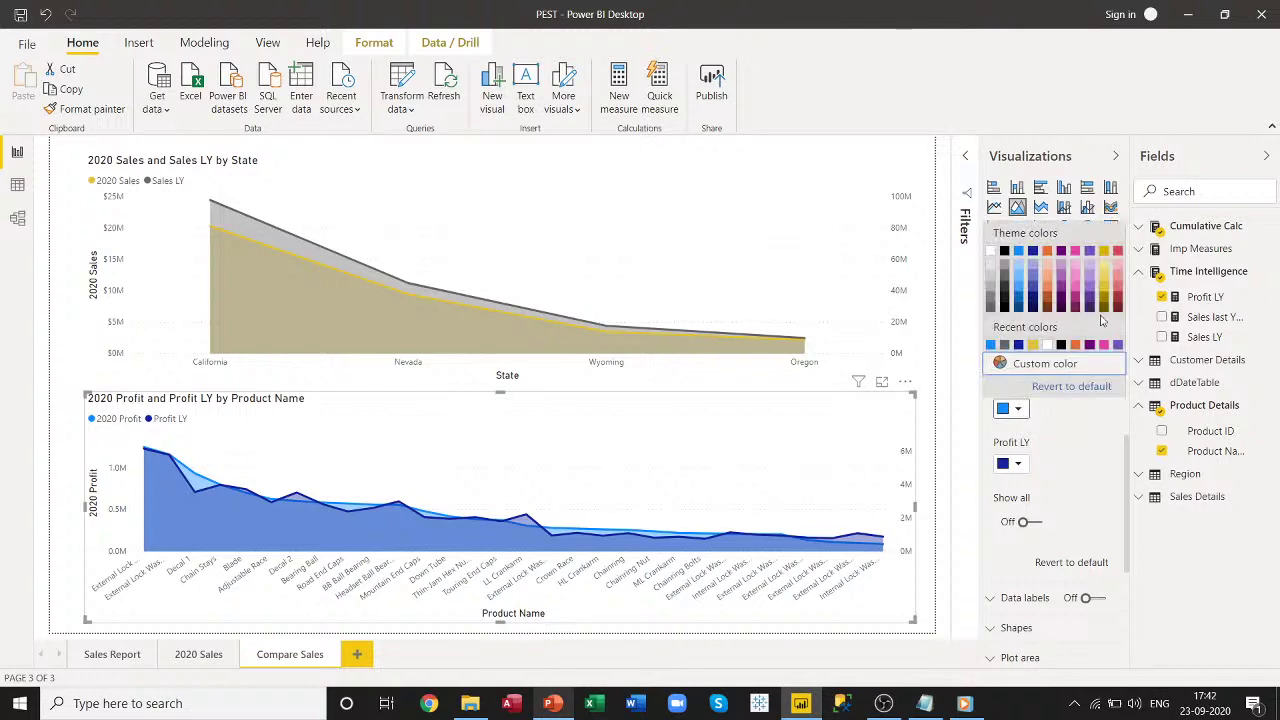
left_click(991, 290)
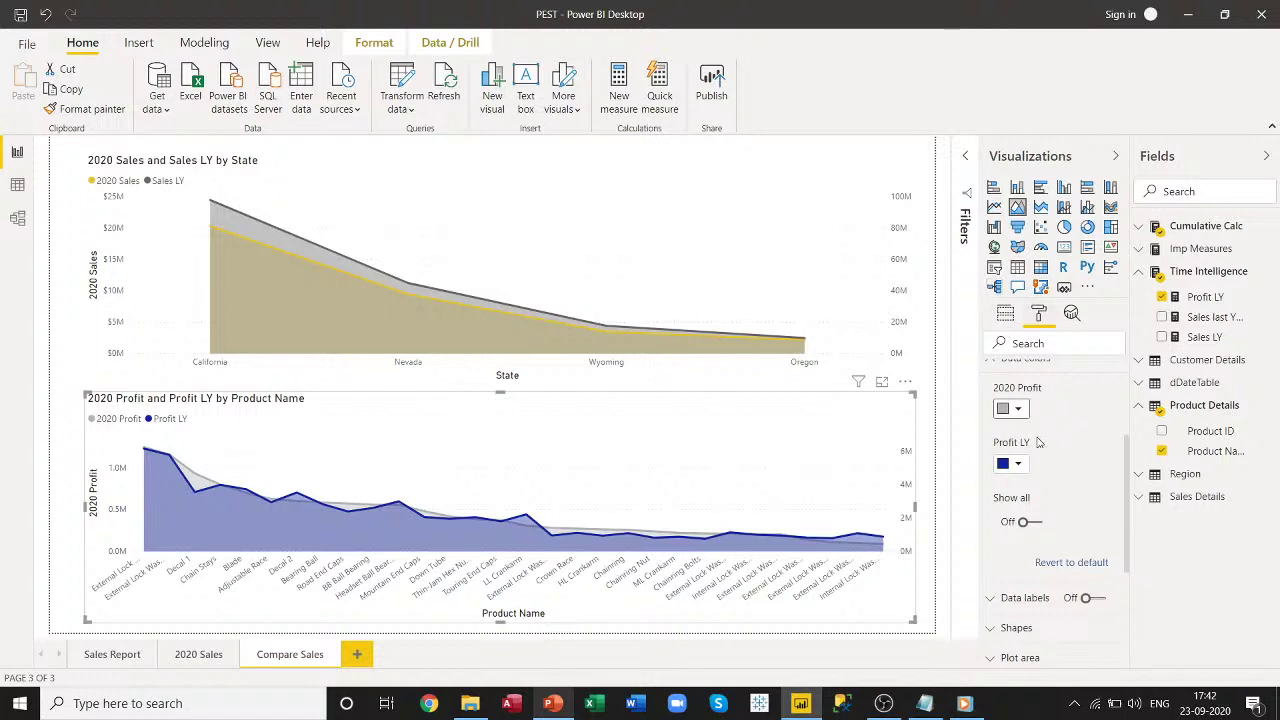
left_click(1015, 464)
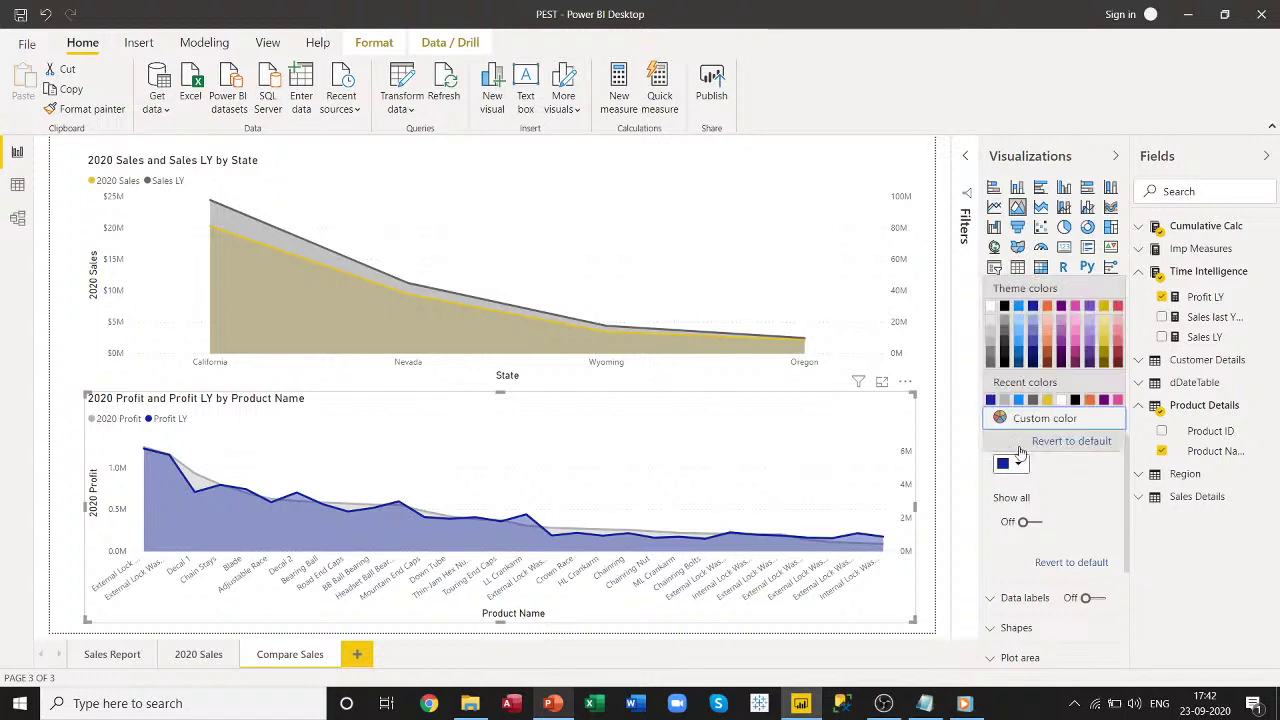
left_click(1005, 335)
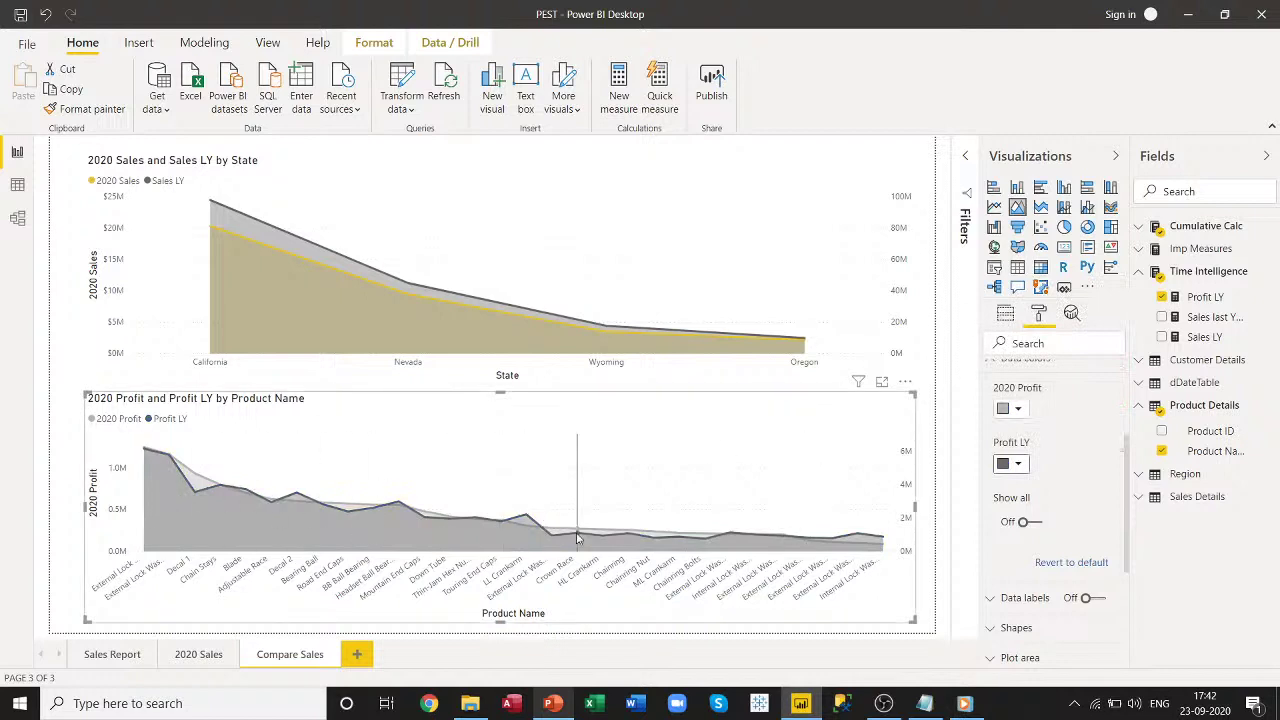
left_click(924, 373)
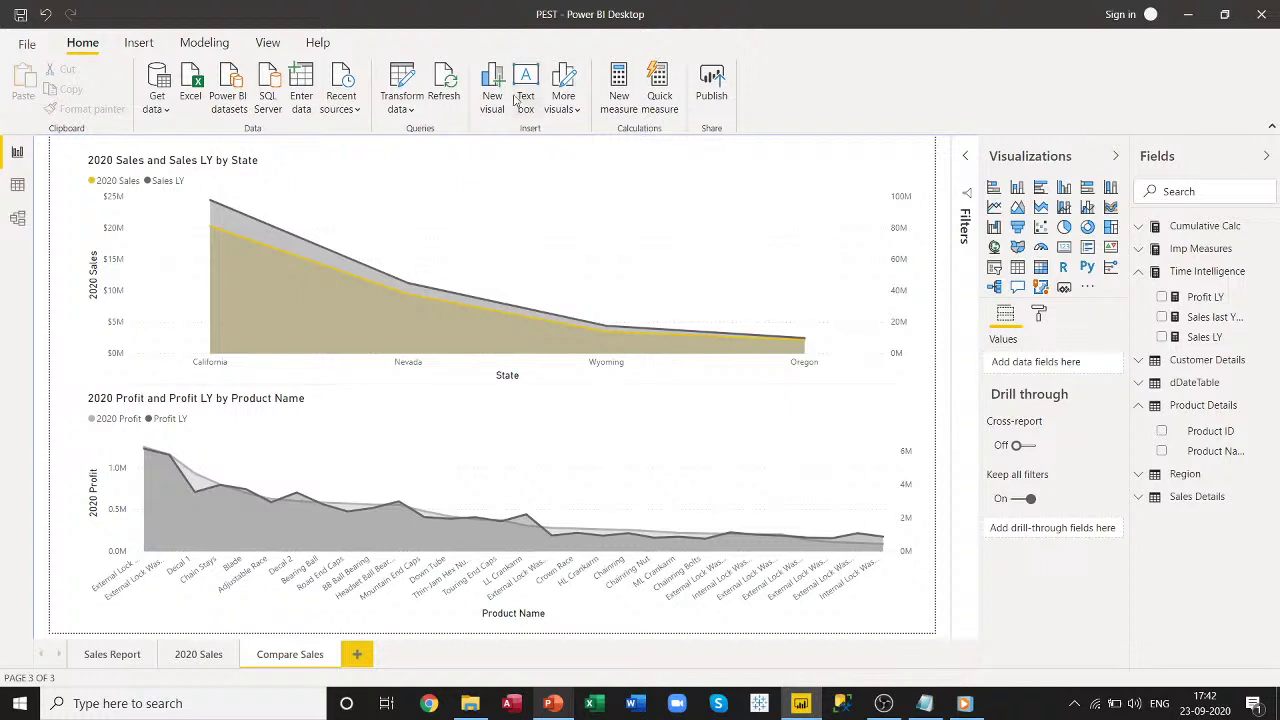
left_click(267, 46)
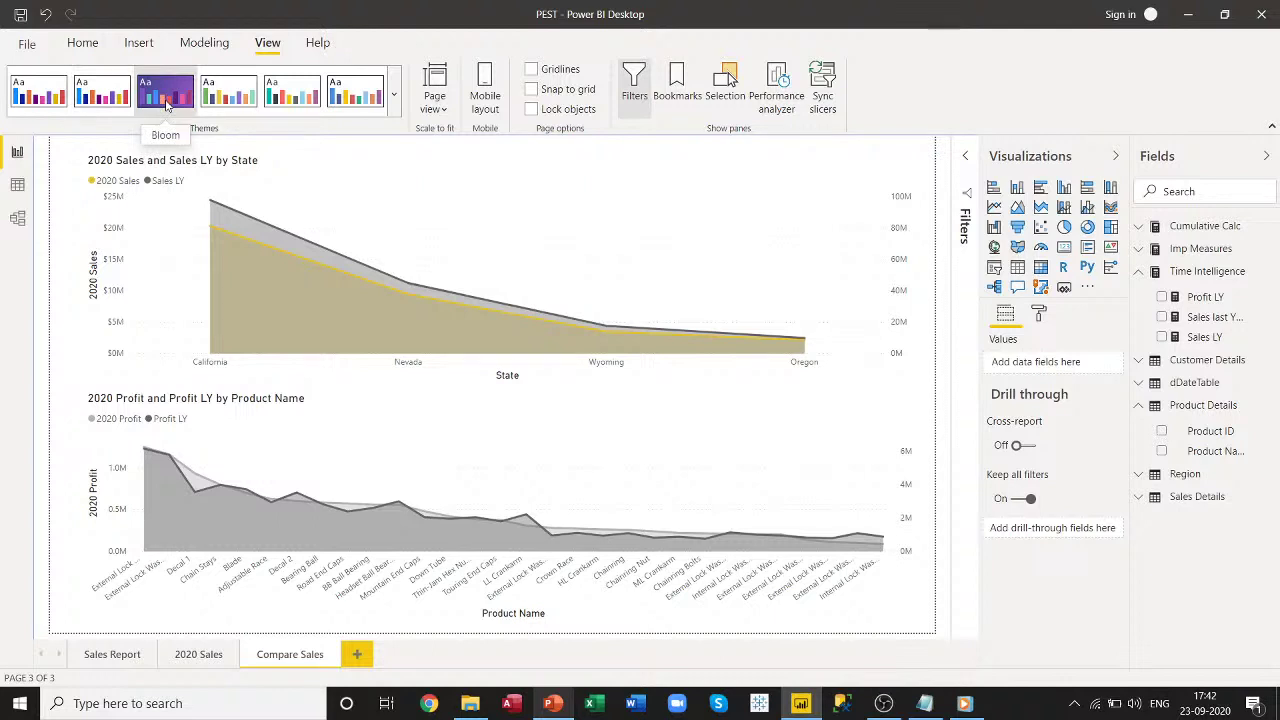
left_click(74, 50)
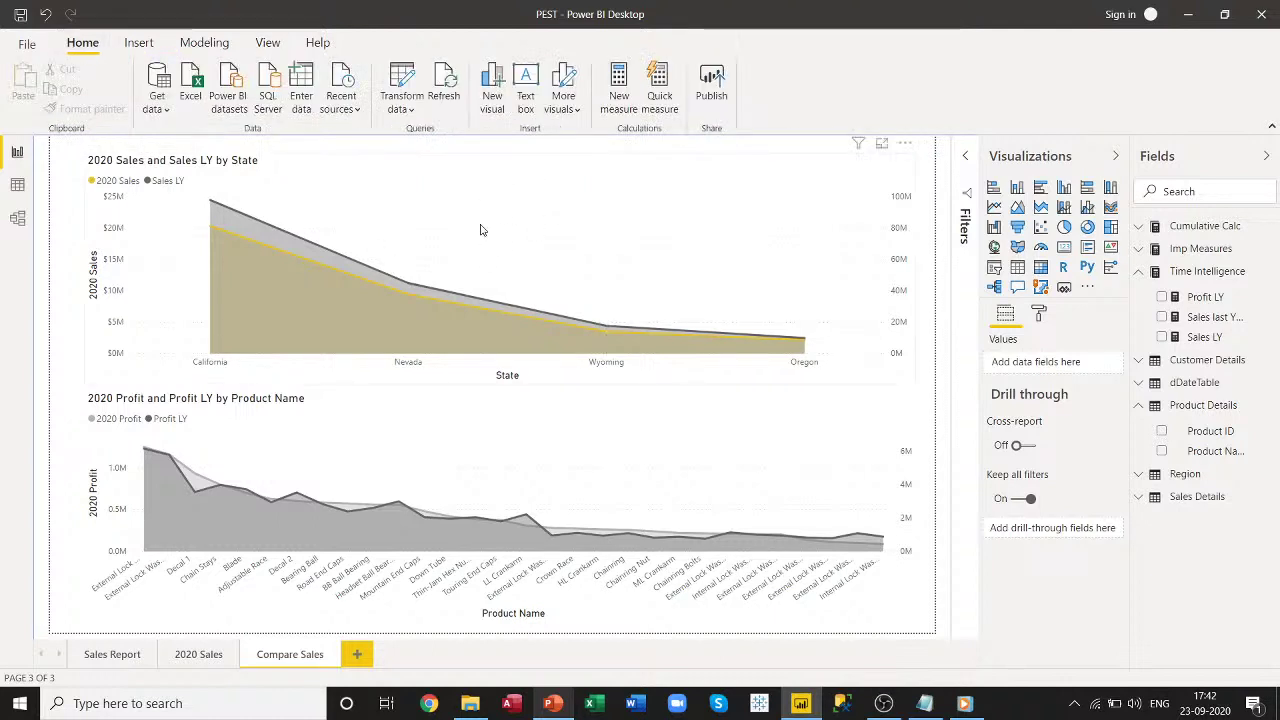
Review the measures in Cumulative Calc and Imp Measures, and leave all tables in the field list collapsed.
left_click(1139, 273)
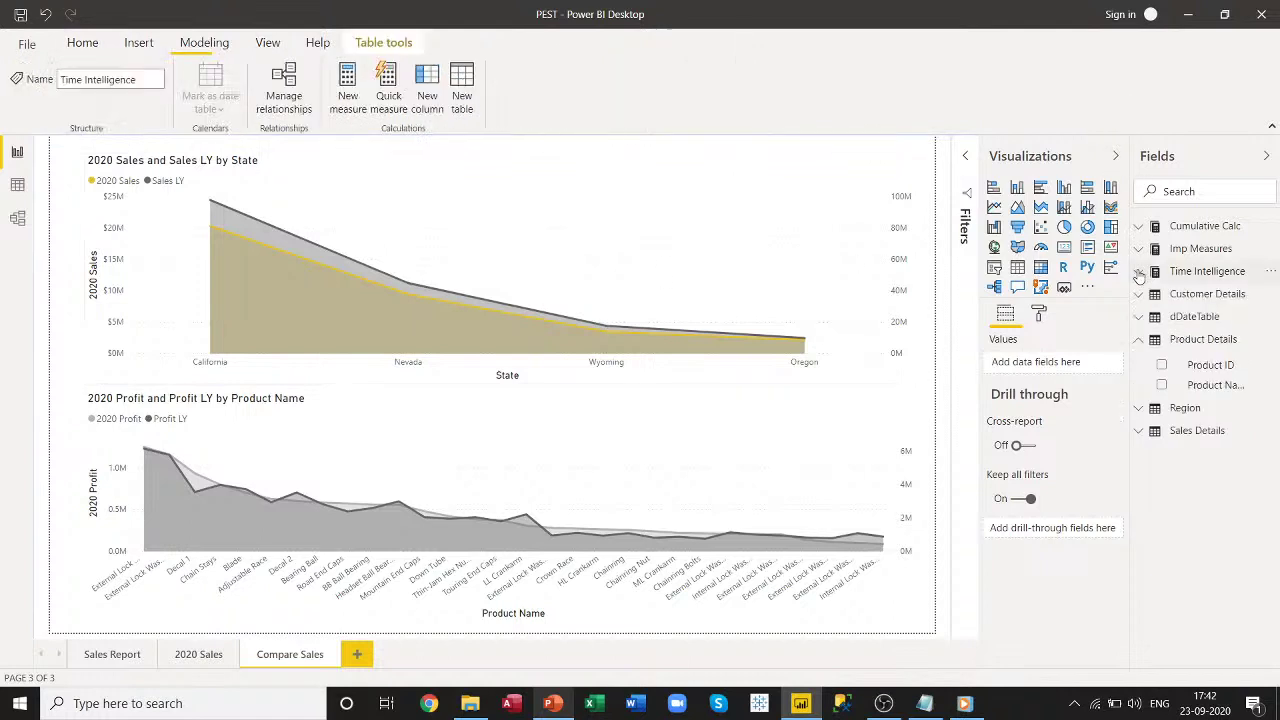
left_click(1140, 228)
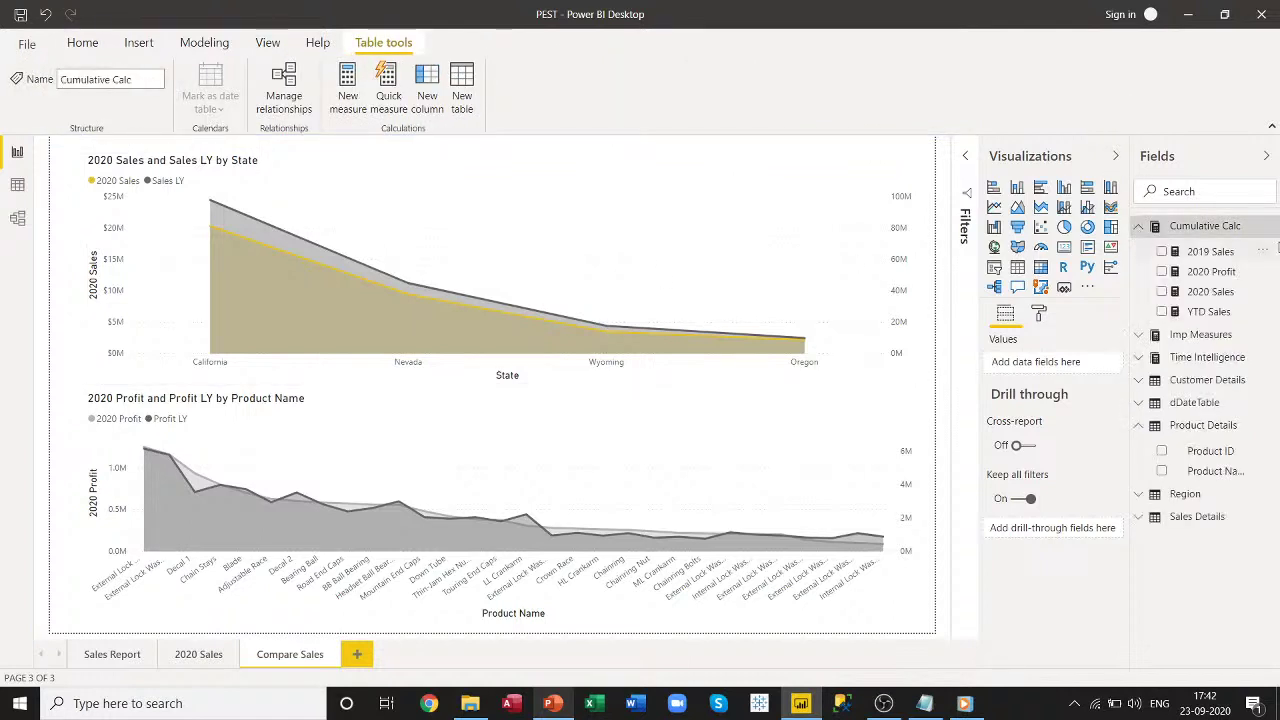
left_click(1138, 227)
left_click(1141, 249)
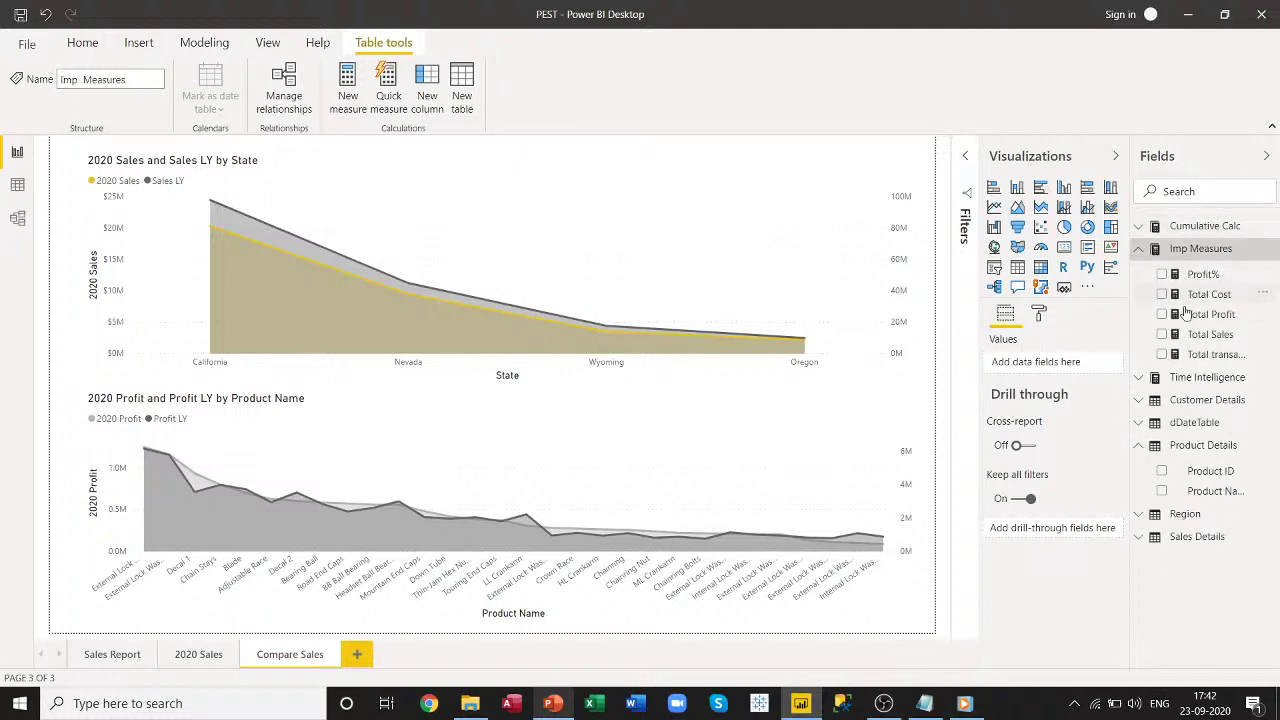
left_click(1139, 250)
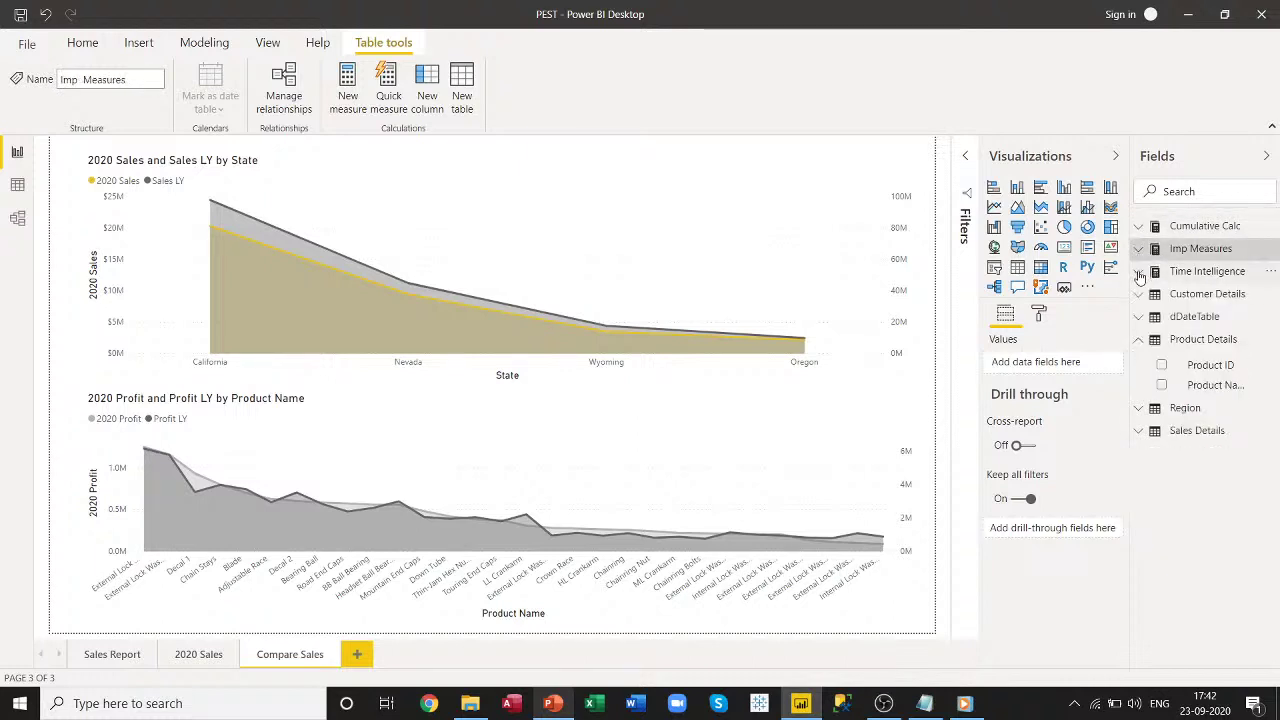
left_click(1138, 273)
left_click(1138, 273)
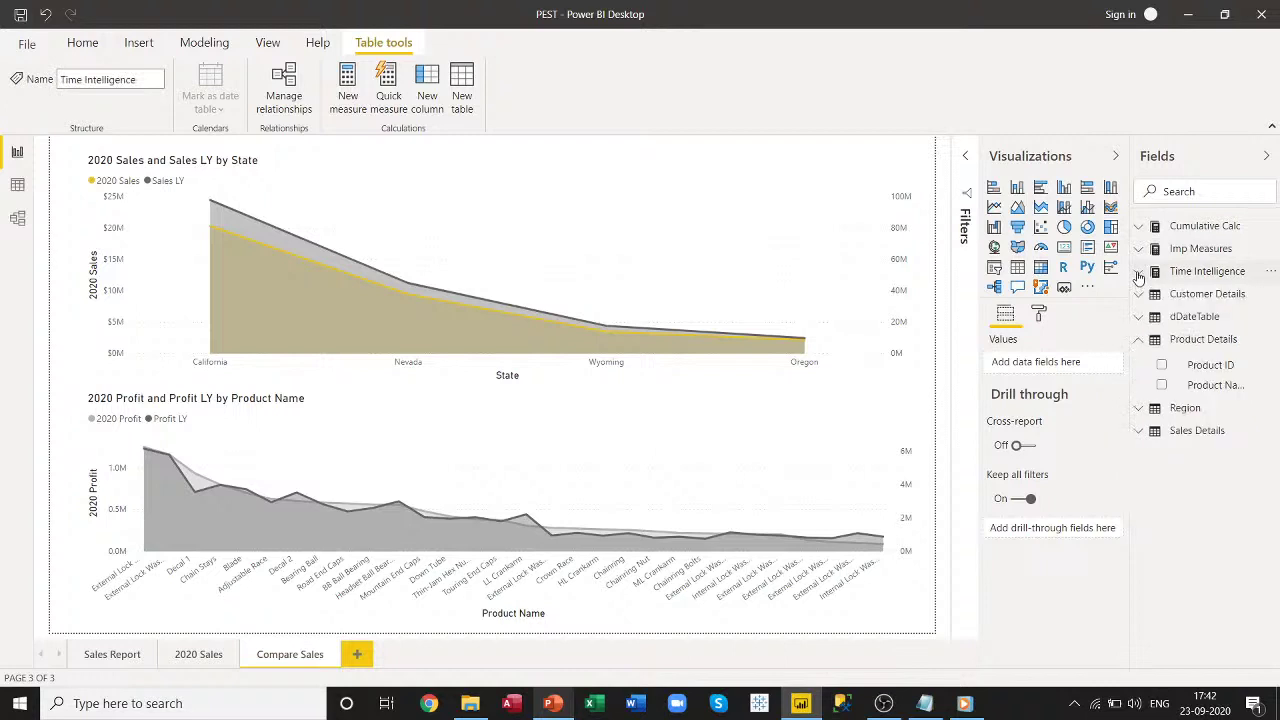
left_click(1138, 339)
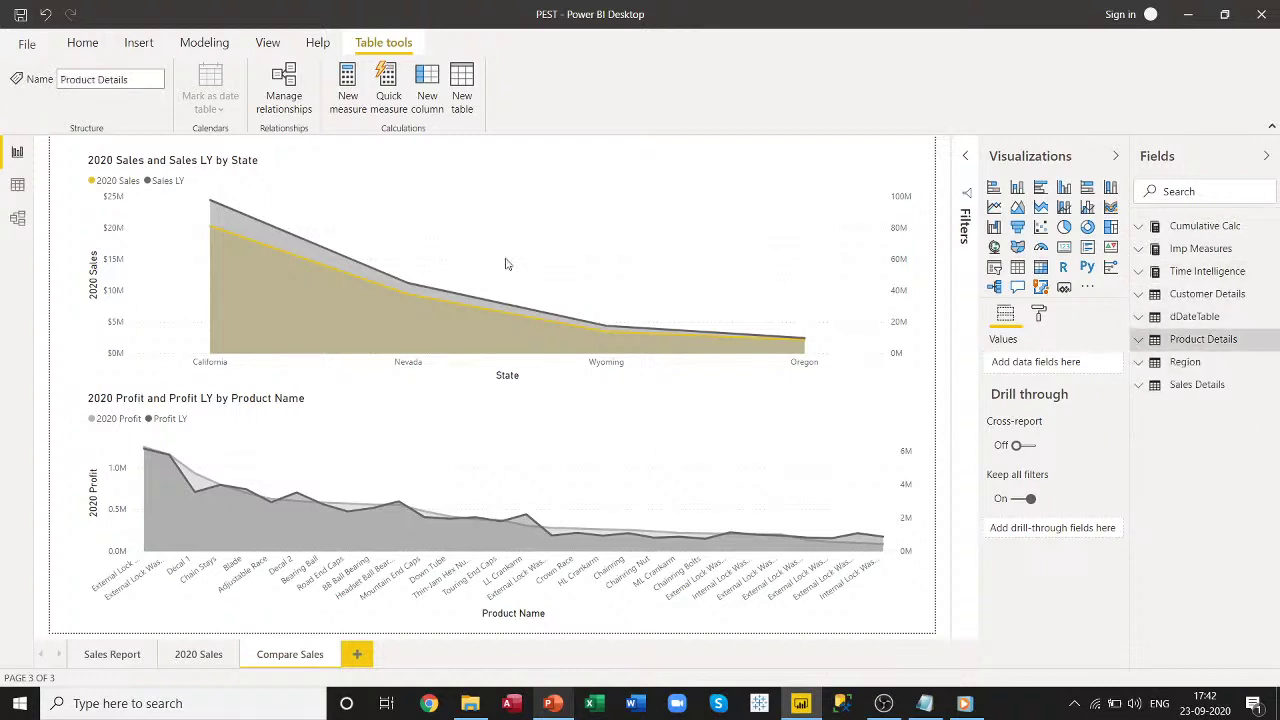
mouse_move(484, 321)
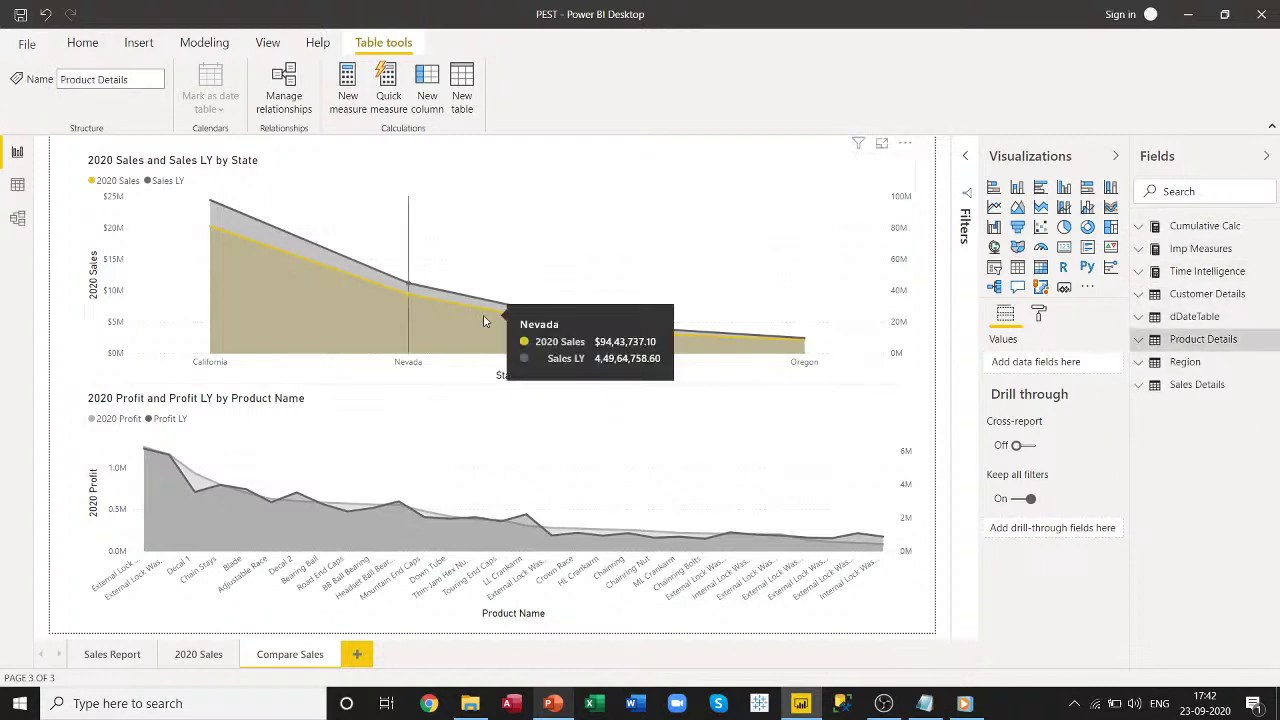
Switch to the 2020 Sales page and check the measures in the Cumulative Calc table.
left_click(197, 654)
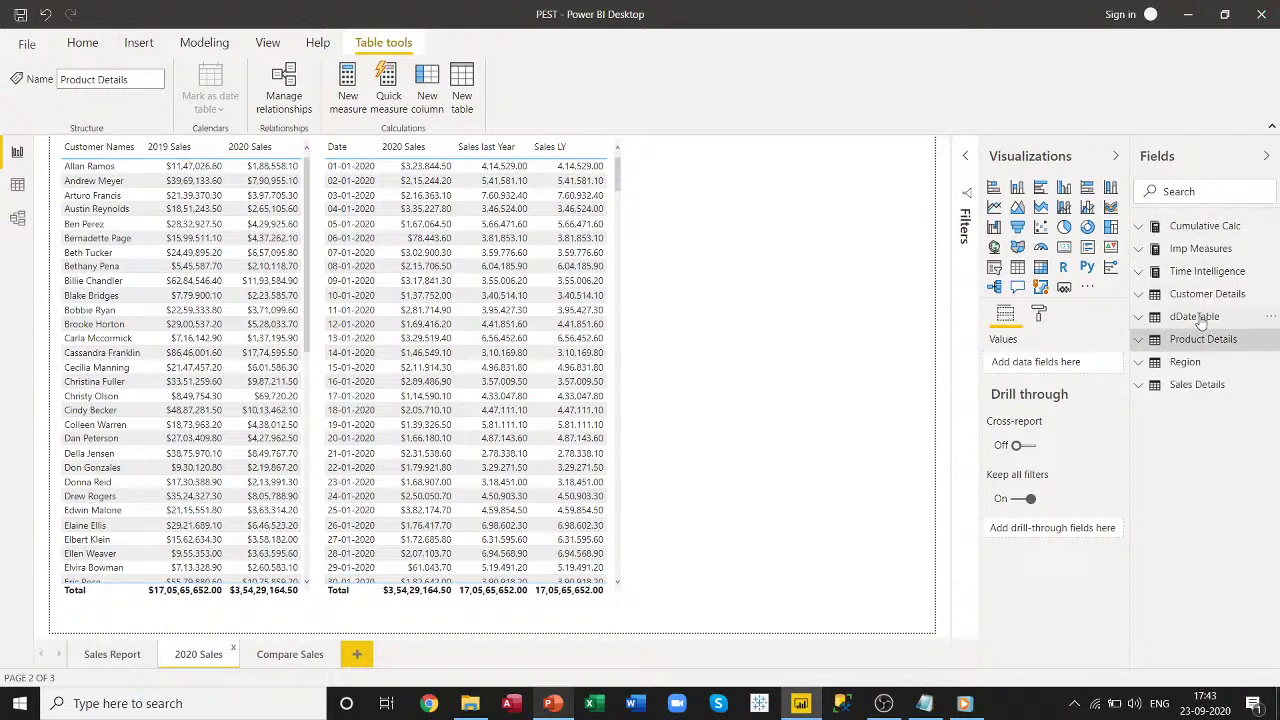
left_click(1142, 228)
left_click(1143, 228)
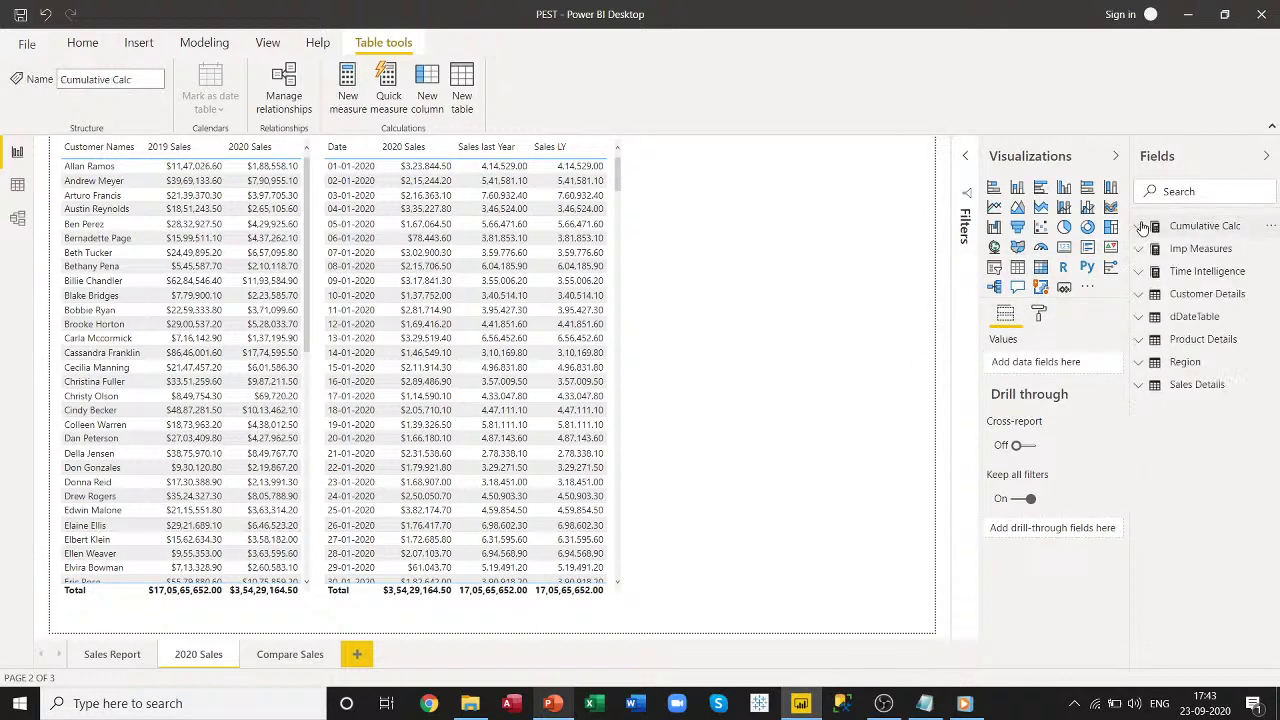